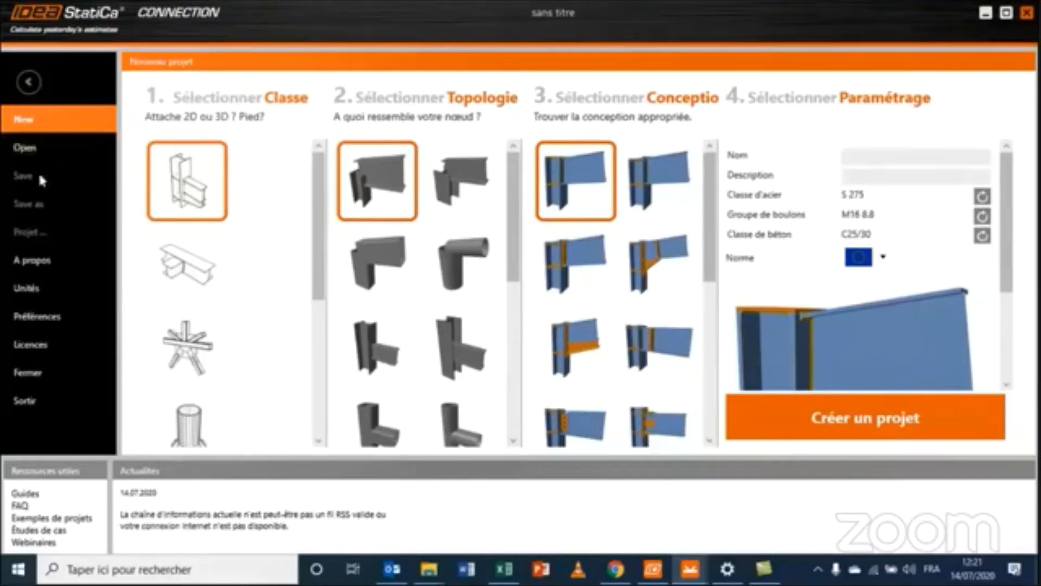
- View the recent projects and browse the WIBINAIRE IDEA OK folder for existing connection files without opening one
left_click(28, 152)
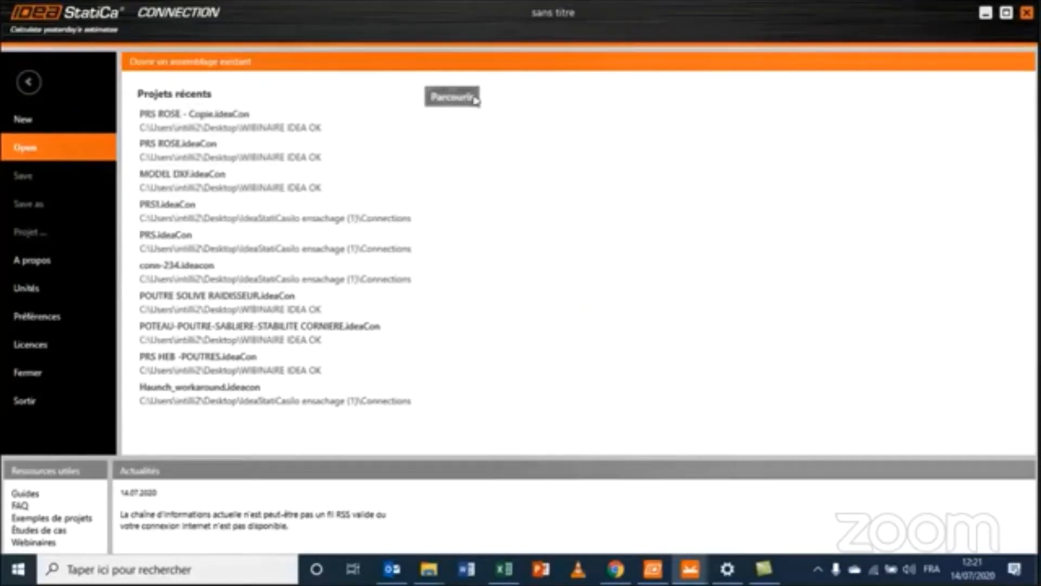
left_click(451, 97)
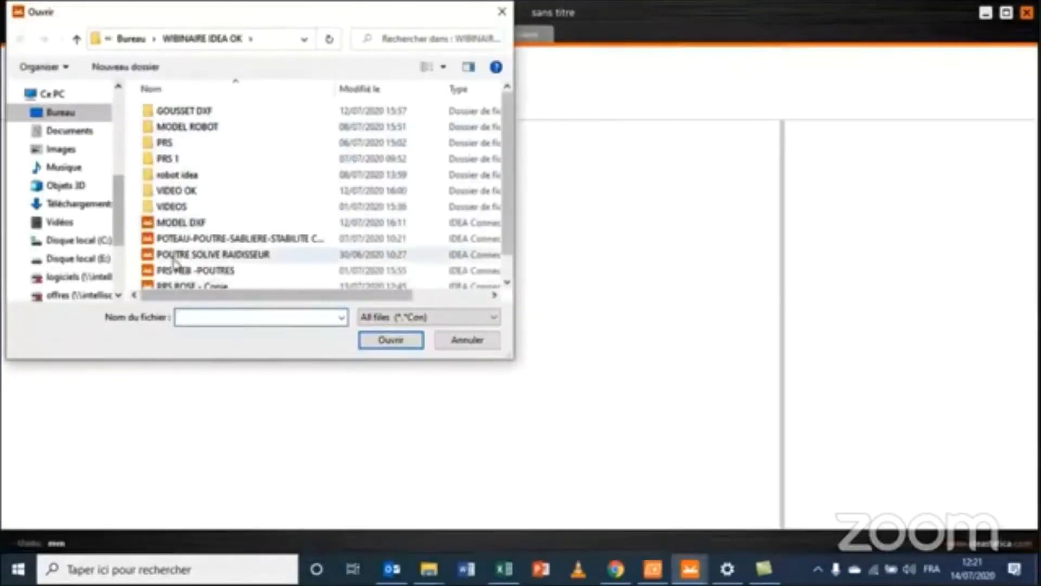
left_click(467, 340)
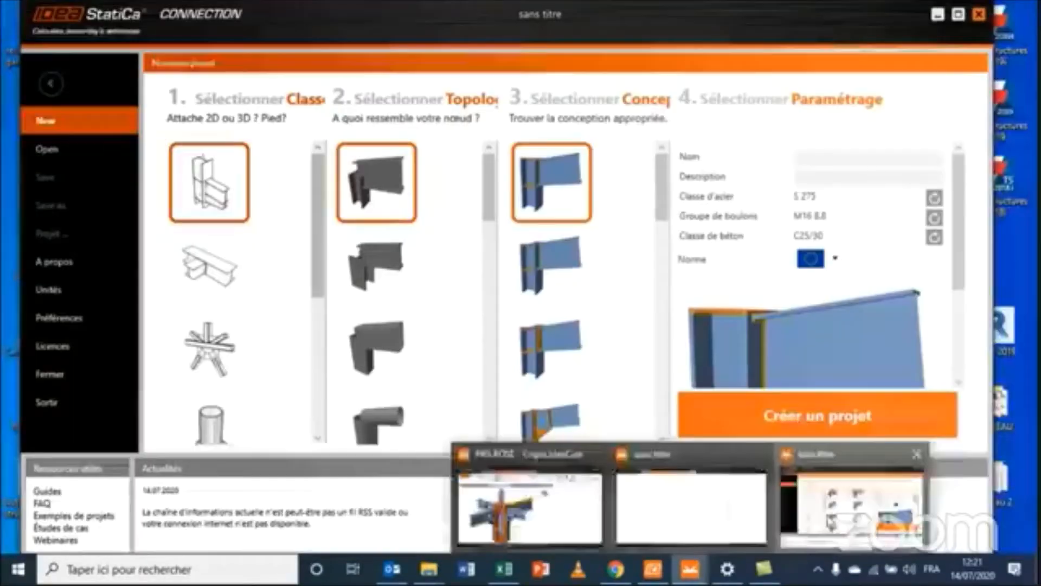
- View the software's version information, then review the unit settings for the Main, Material and Results quantities, including the force unit choices
left_click(55, 262)
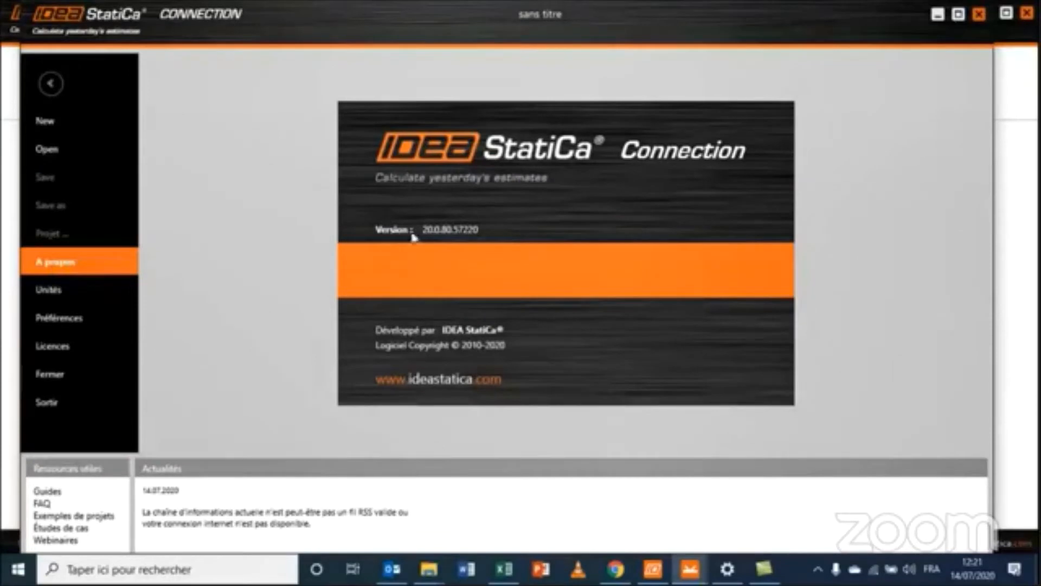
left_click(45, 291)
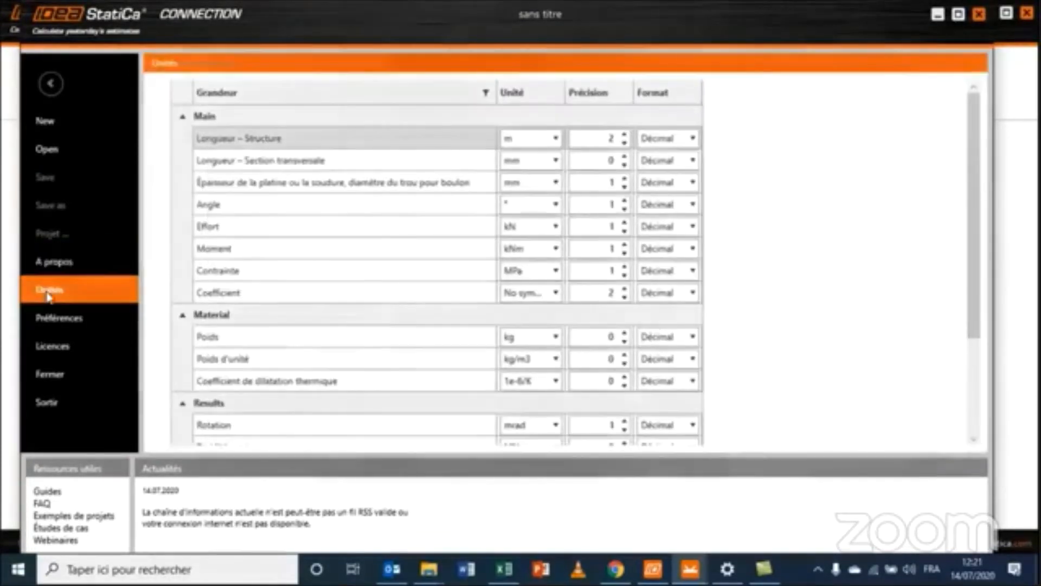
left_click(557, 142)
left_click(555, 142)
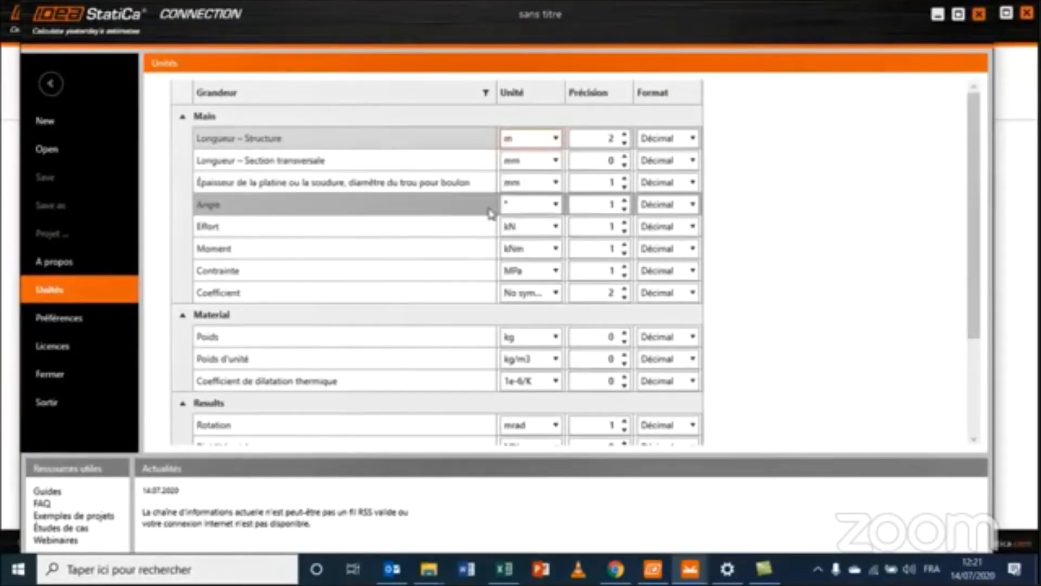
left_click(557, 226)
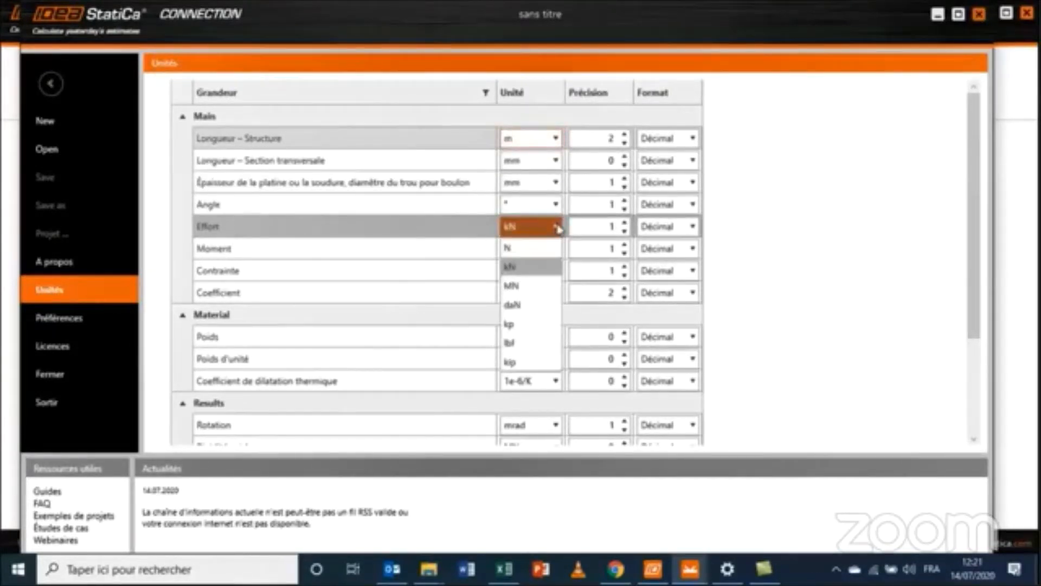
left_click(556, 228)
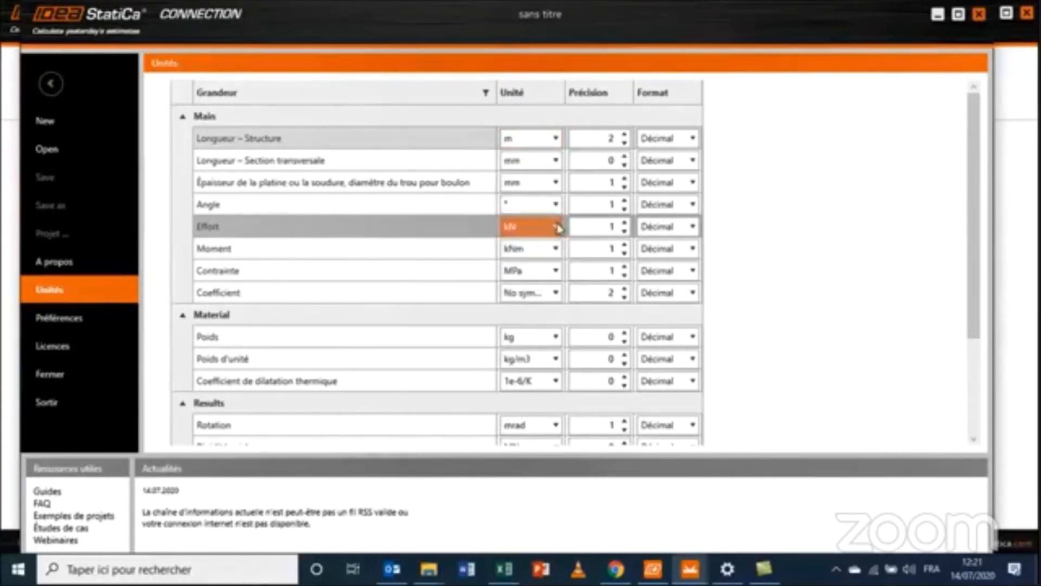
scroll(271, 347, "down", 1)
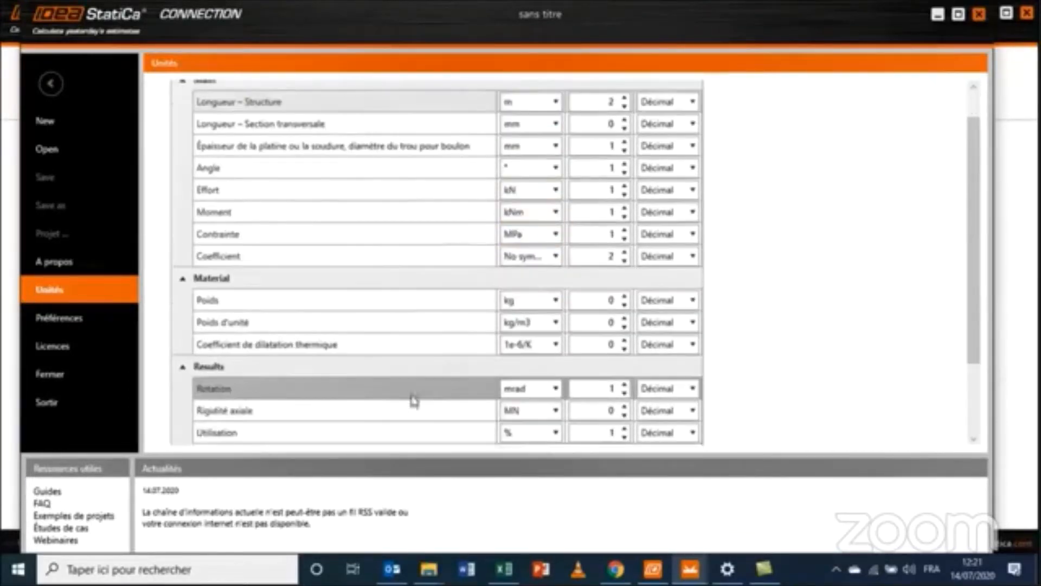
scroll(385, 385, "down", 3)
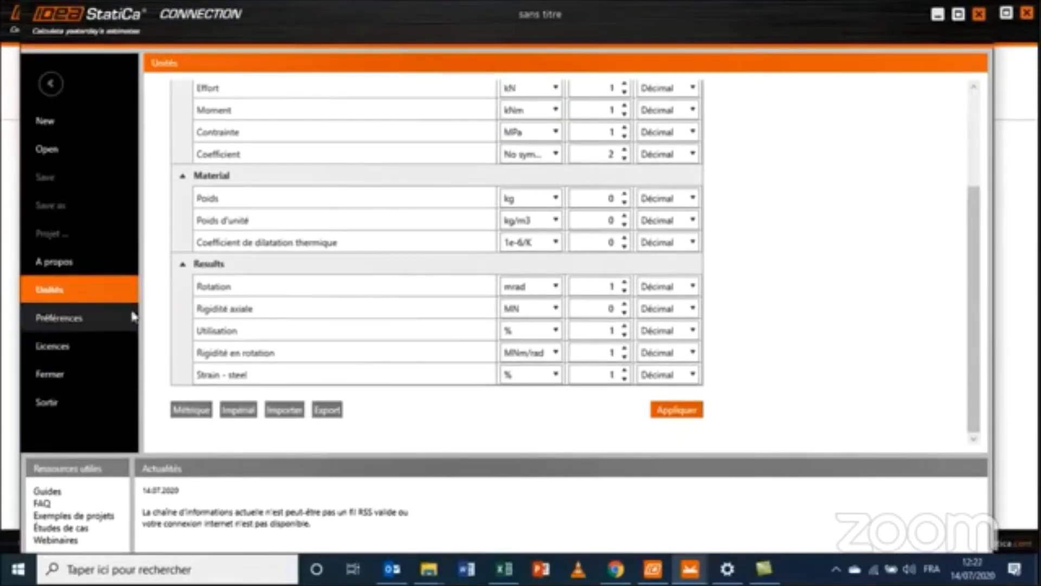
- Review the application preferences, examining the available interface languages and the colours assigned to model elements
left_click(79, 319)
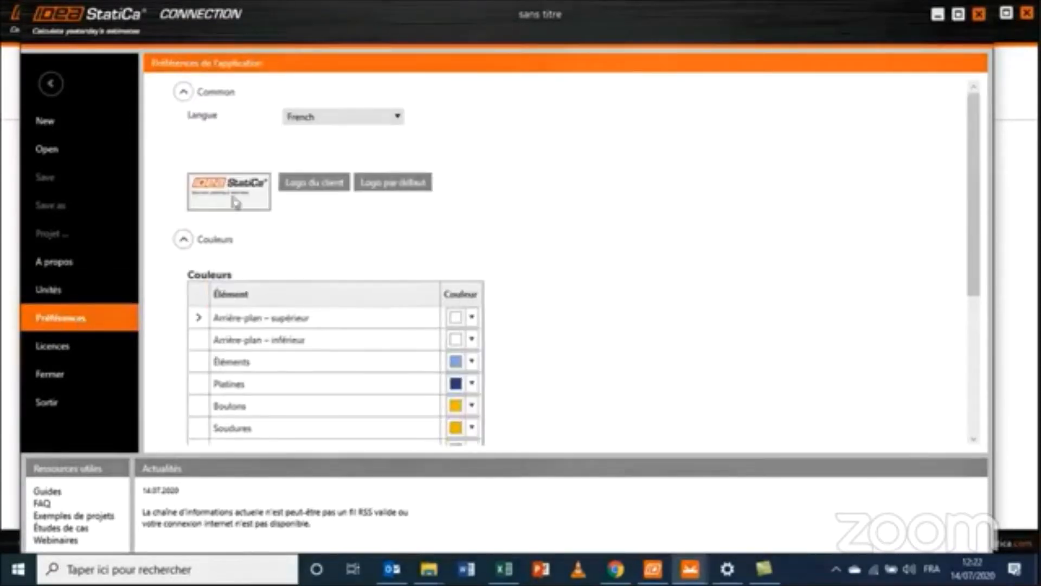
left_click(397, 117)
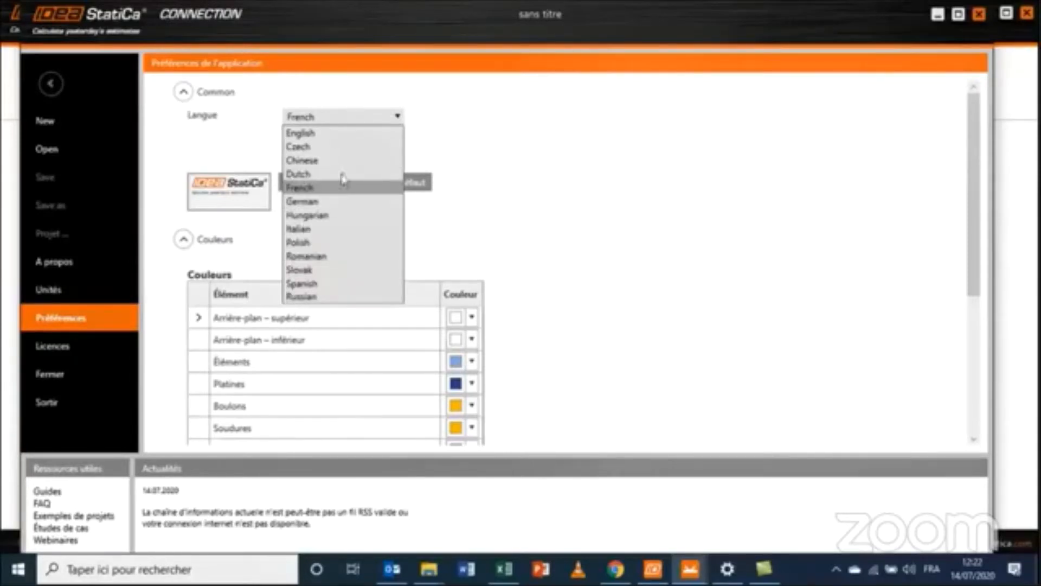
left_click(397, 116)
scroll(347, 287, "down", 2)
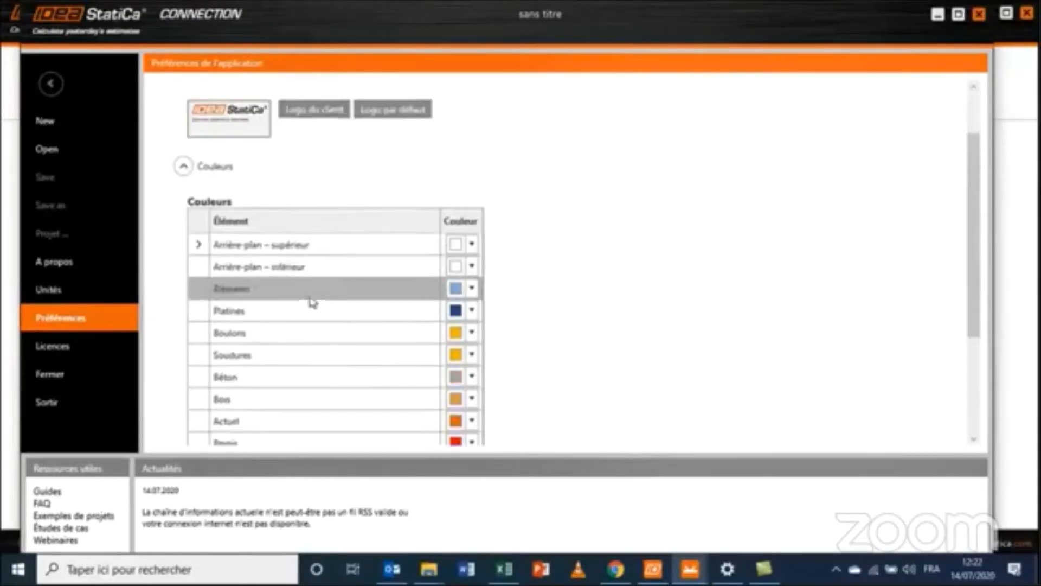
scroll(318, 298, "down", 2)
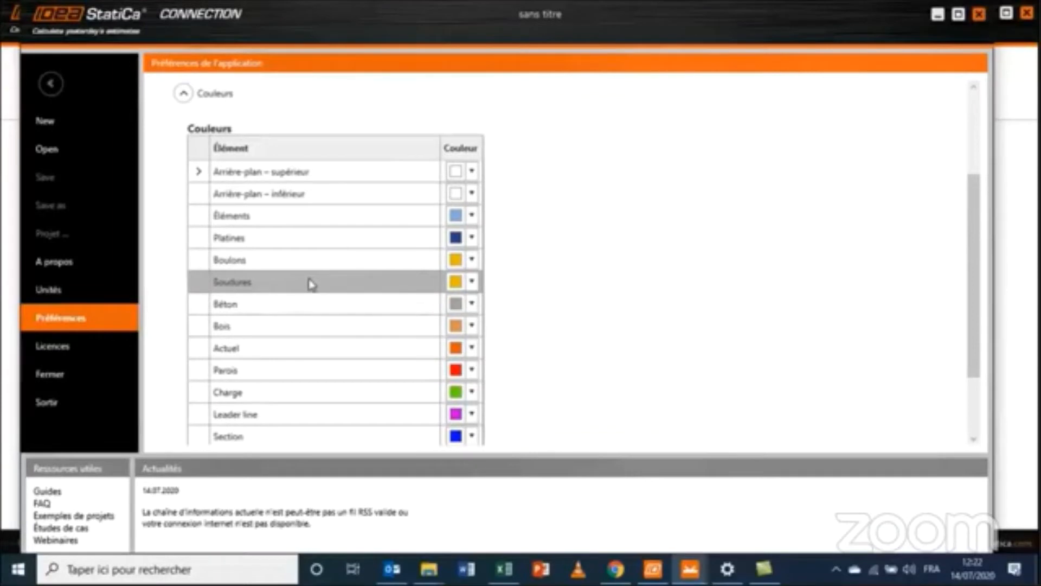
scroll(310, 282, "down", 3)
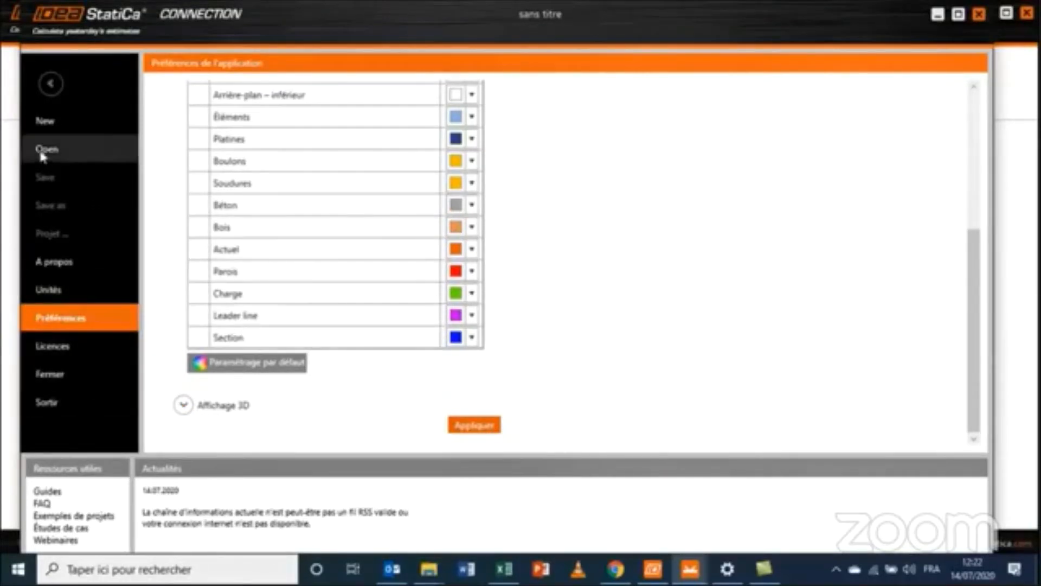
- In the new project wizard, preview the beam-to-beam class's rectangular hollow section topology, comparing its plain and end-plate splice designs
left_click(47, 123)
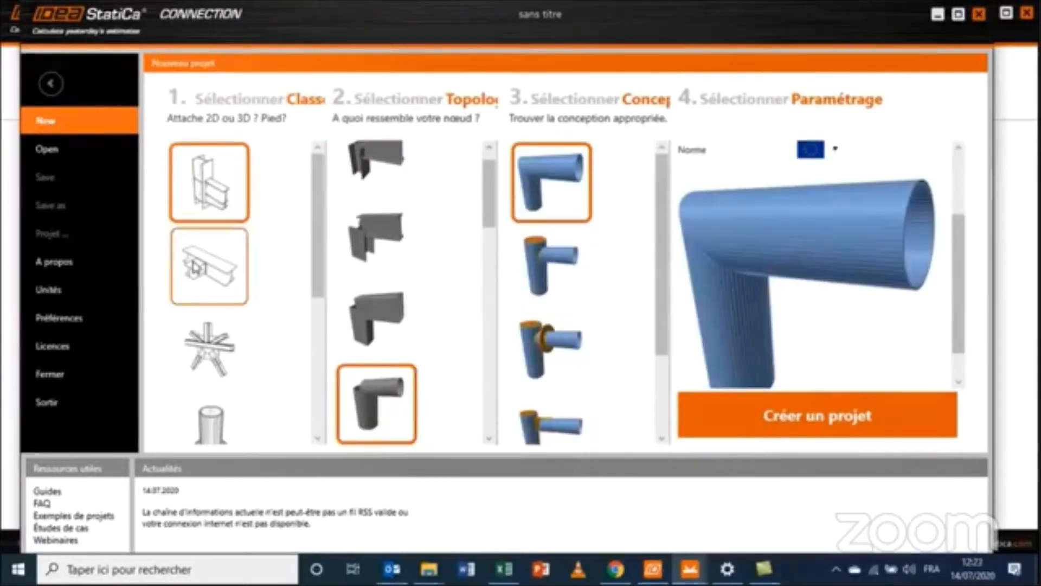
left_click(193, 262)
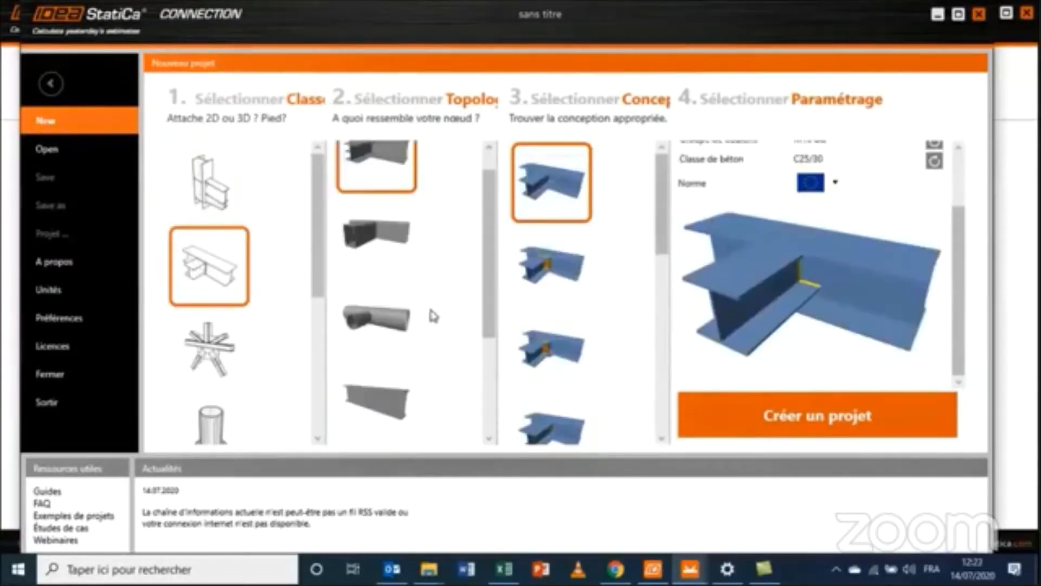
scroll(430, 314, "down", 3)
left_click(399, 347)
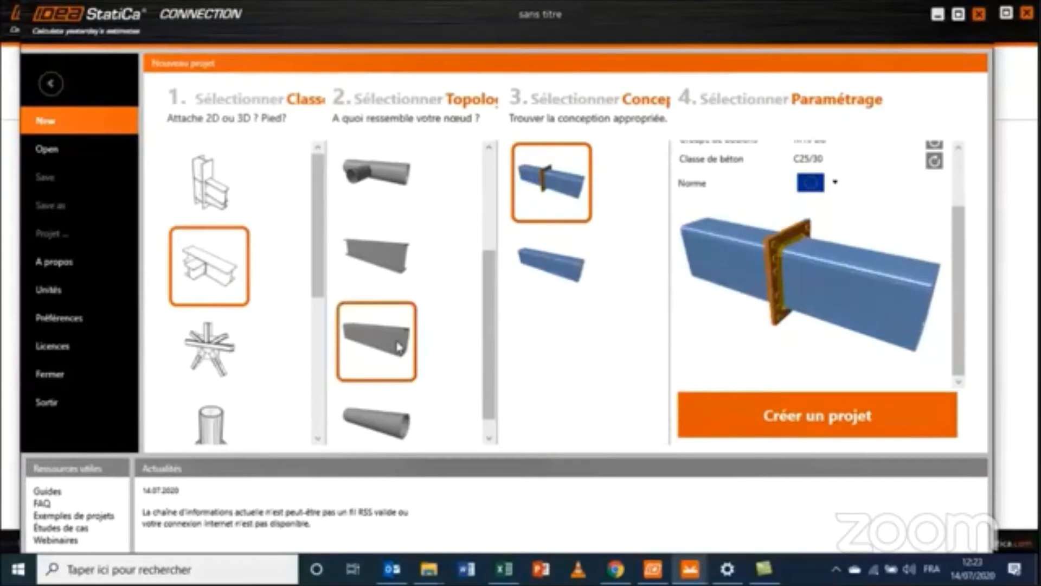
left_click(561, 267)
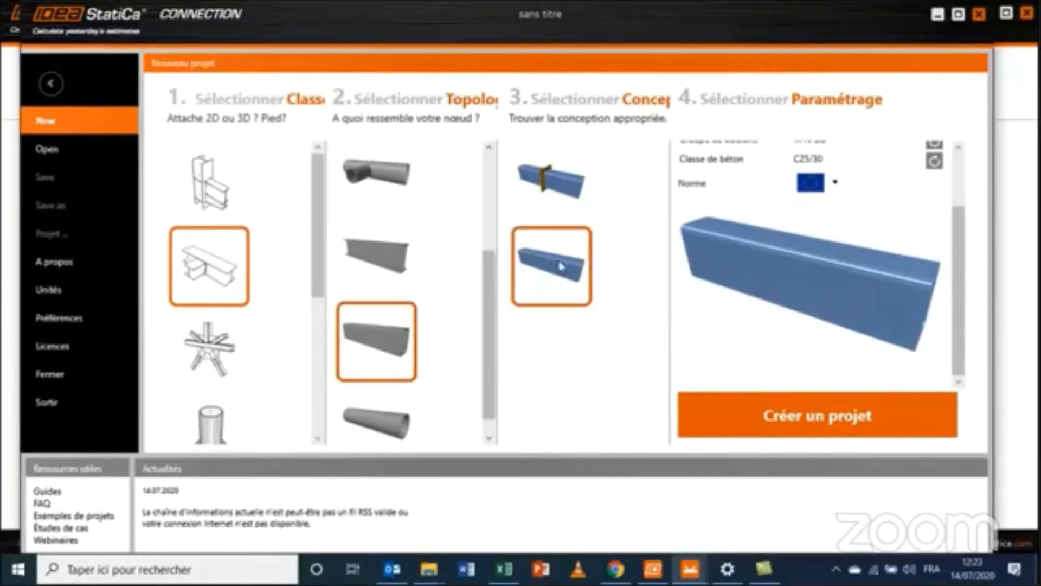
left_click(562, 189)
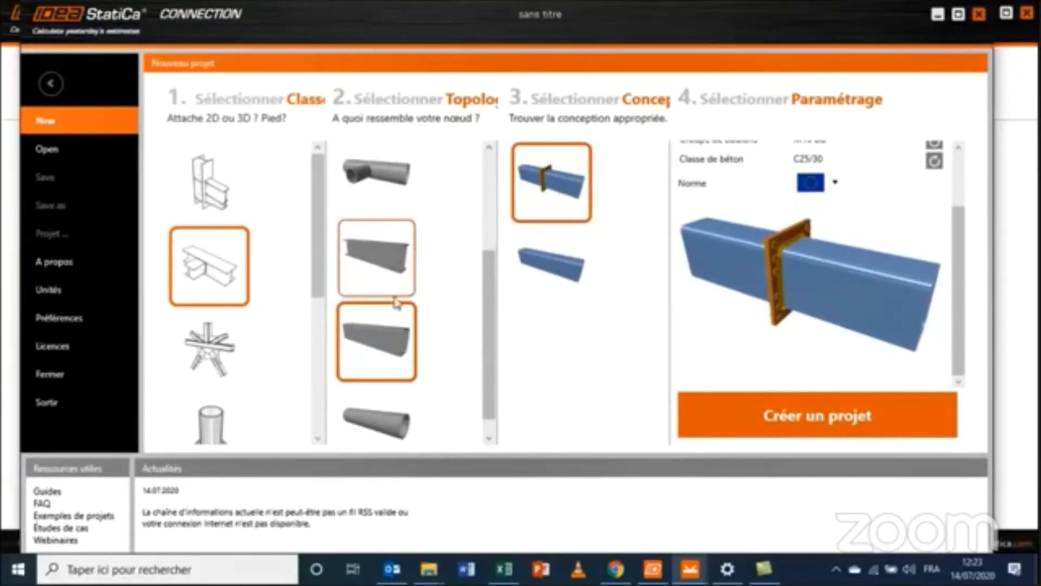
- Preview several connection designs for the I-beam to I-beam topology, including the plated, bolted and cleat variants
scroll(396, 302, "up", 3)
left_click(369, 188)
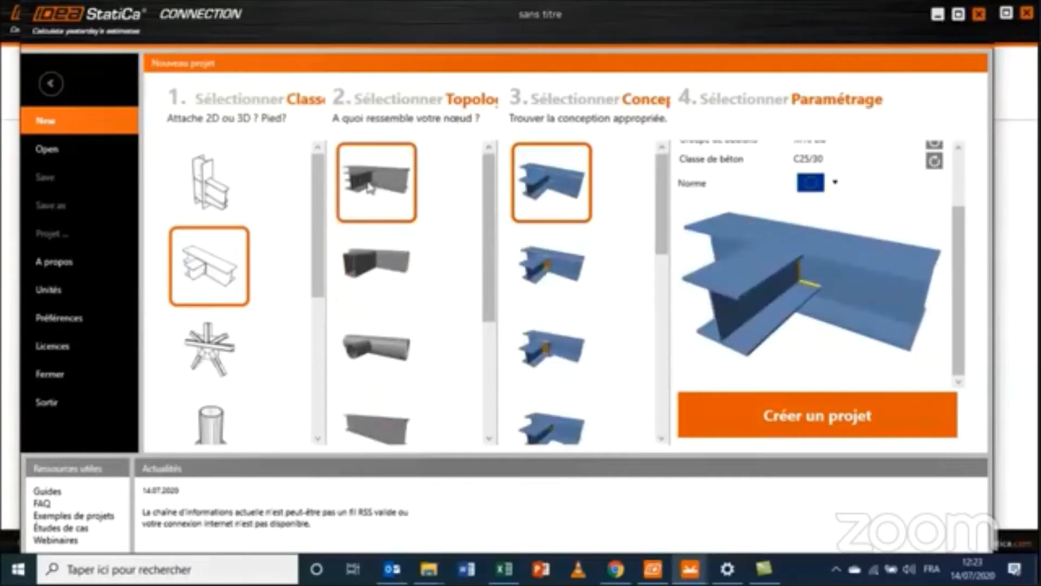
left_click(561, 286)
scroll(562, 293, "down", 1)
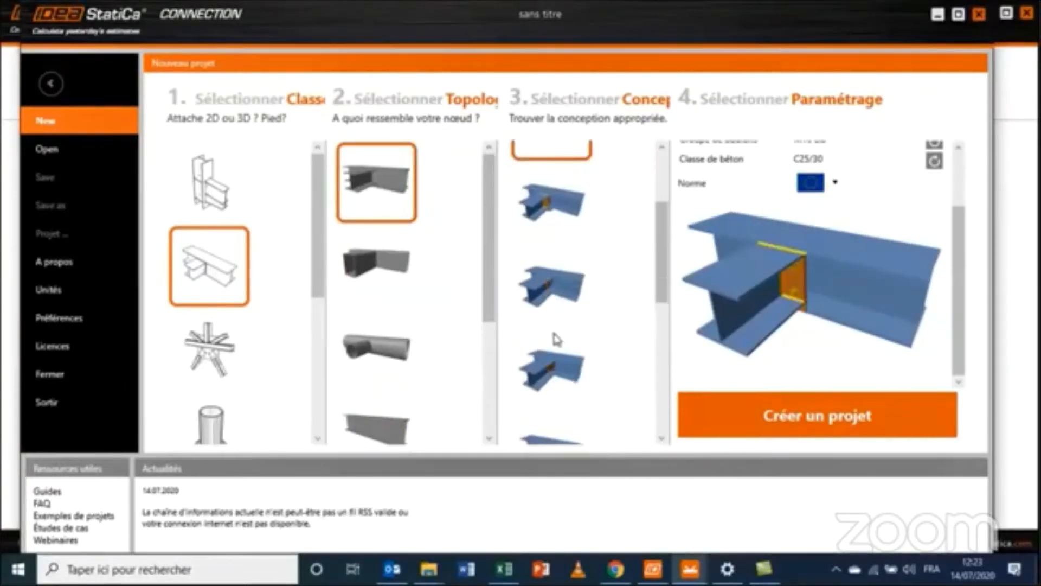
left_click(551, 363)
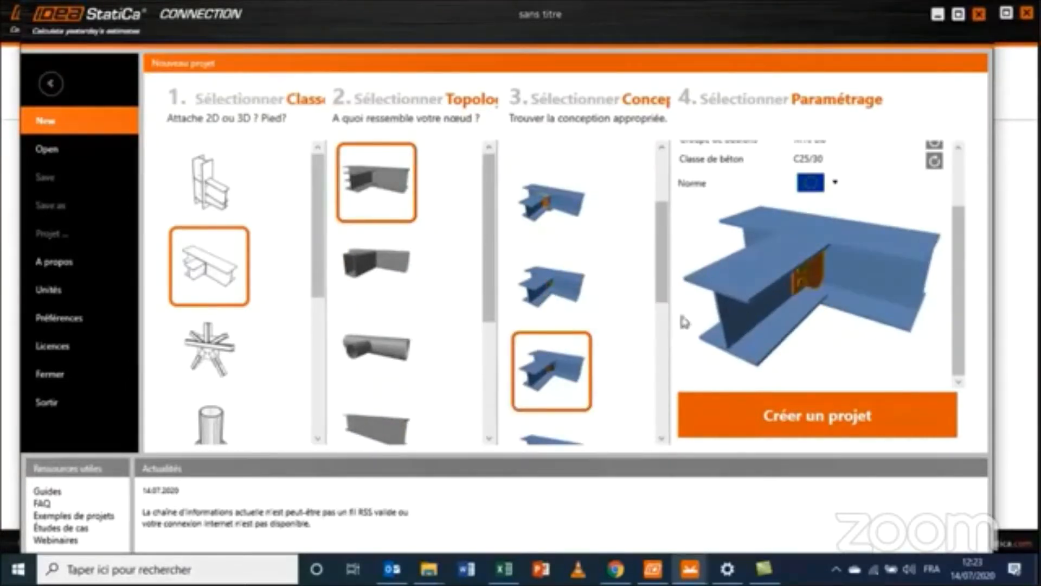
left_click_drag(661, 288, 662, 380)
left_click(535, 342)
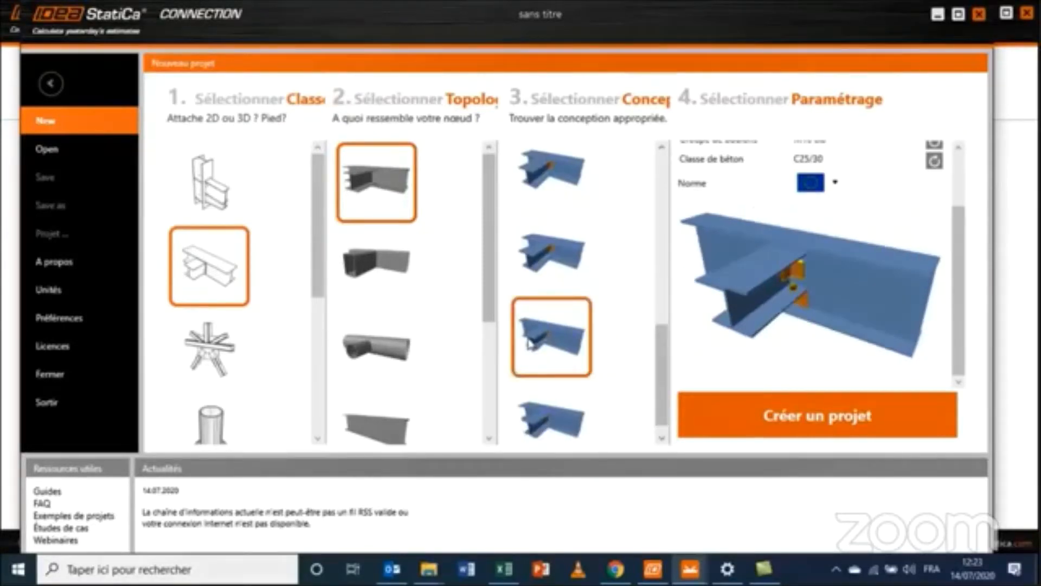
scroll(662, 374, "down", 1)
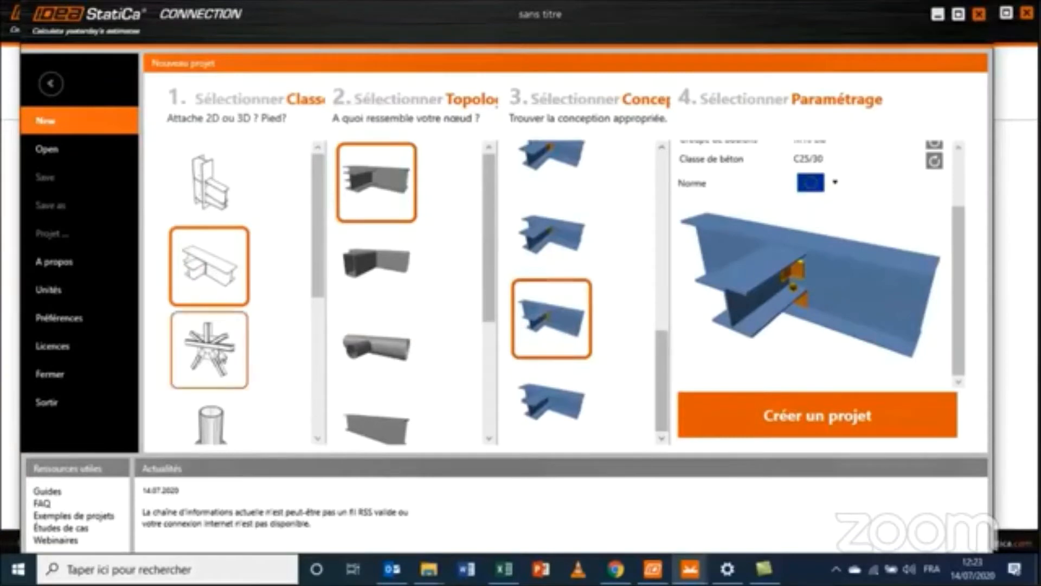
- Preview the truss class with bolted gusset designs for a round tube chord with two diagonals and for crossed bracing
left_click(209, 350)
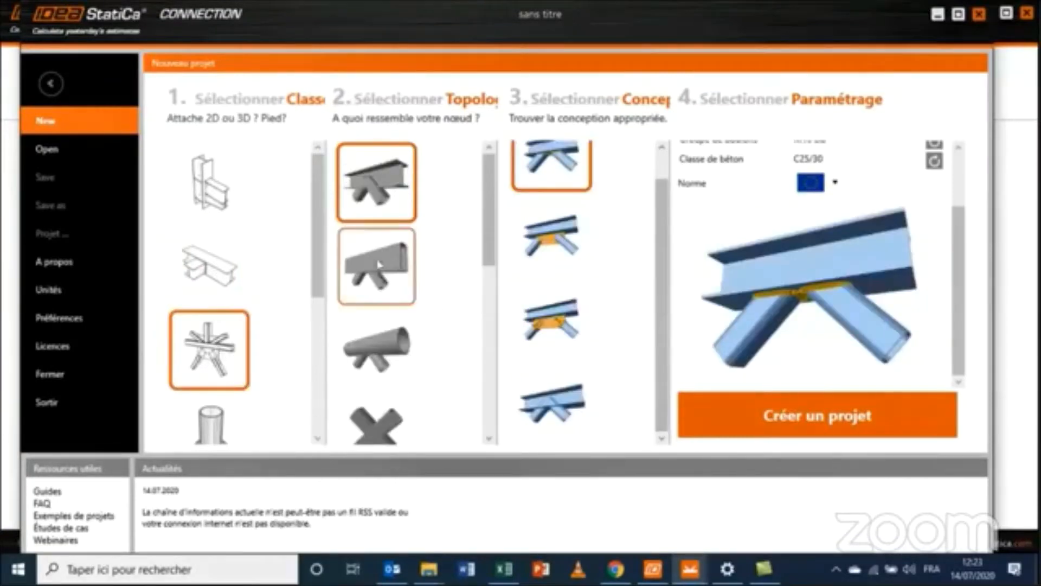
left_click(376, 350)
left_click(558, 331)
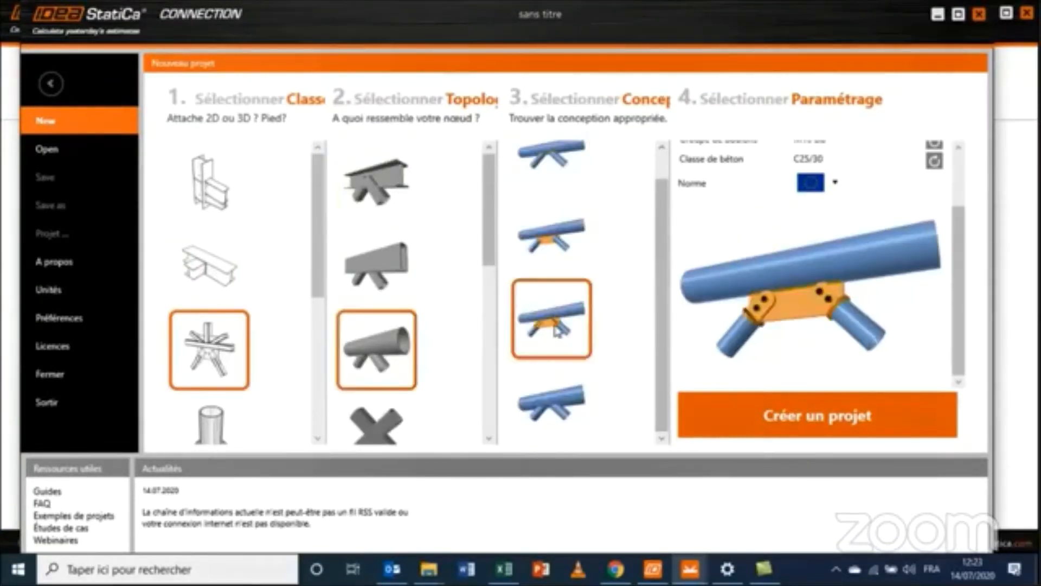
scroll(442, 334, "down", 3)
left_click(372, 296)
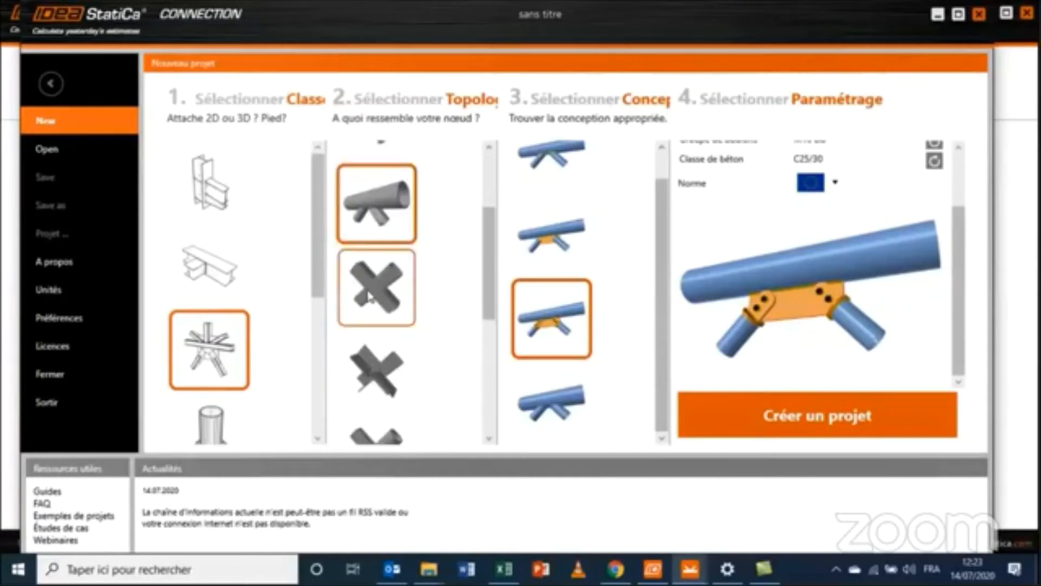
left_click(557, 266)
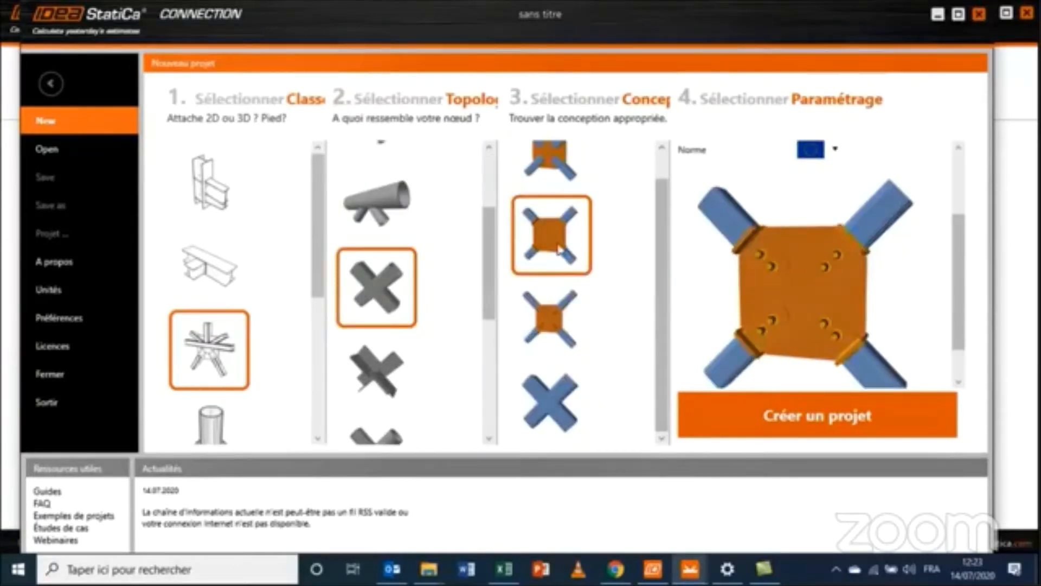
- Preview the truss topology with two diagonals above an I-section chord, using the bolted gusset plate design
scroll(404, 326, "down", 2)
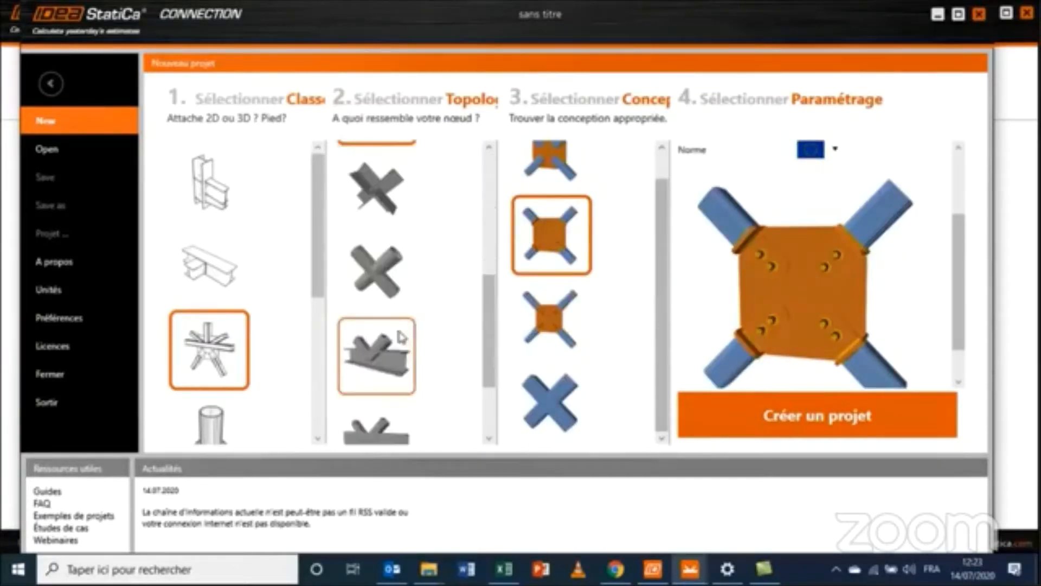
left_click(387, 356)
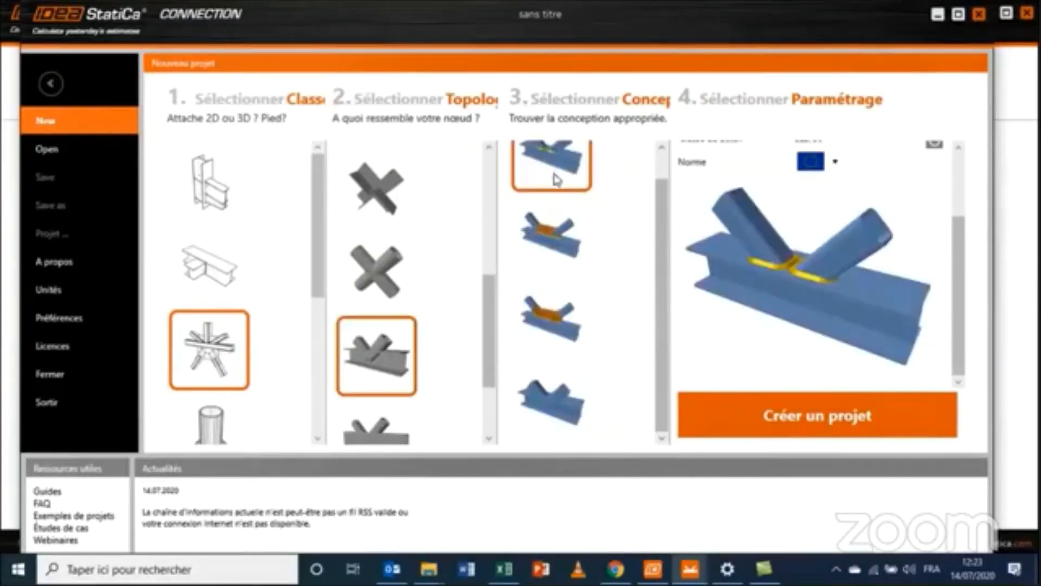
left_click(536, 350)
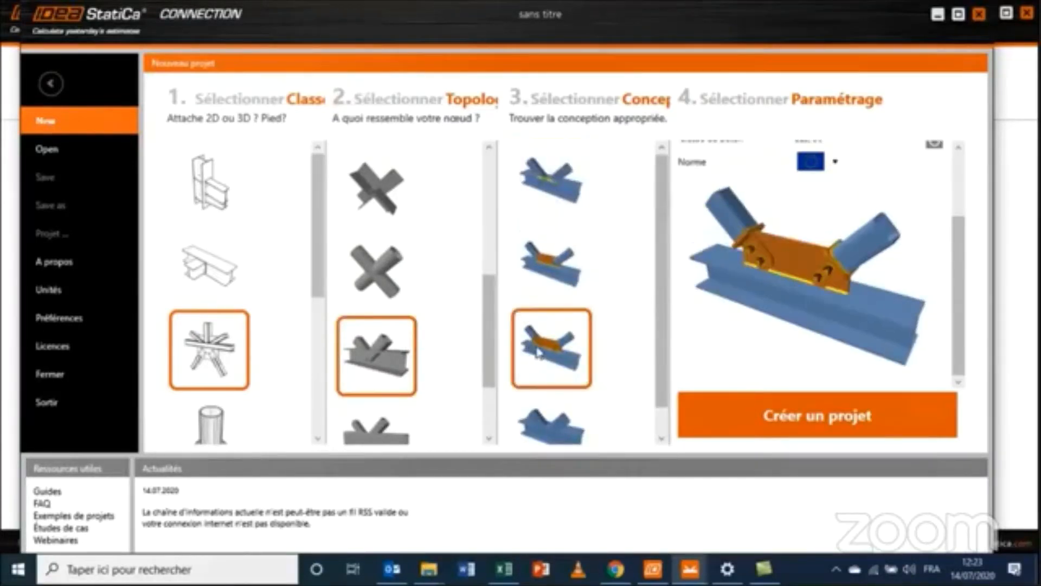
- Preview the 3D joint class for a column with beams and braces, using the design with members on both sides
left_click_drag(319, 274, 327, 398)
left_click(227, 260)
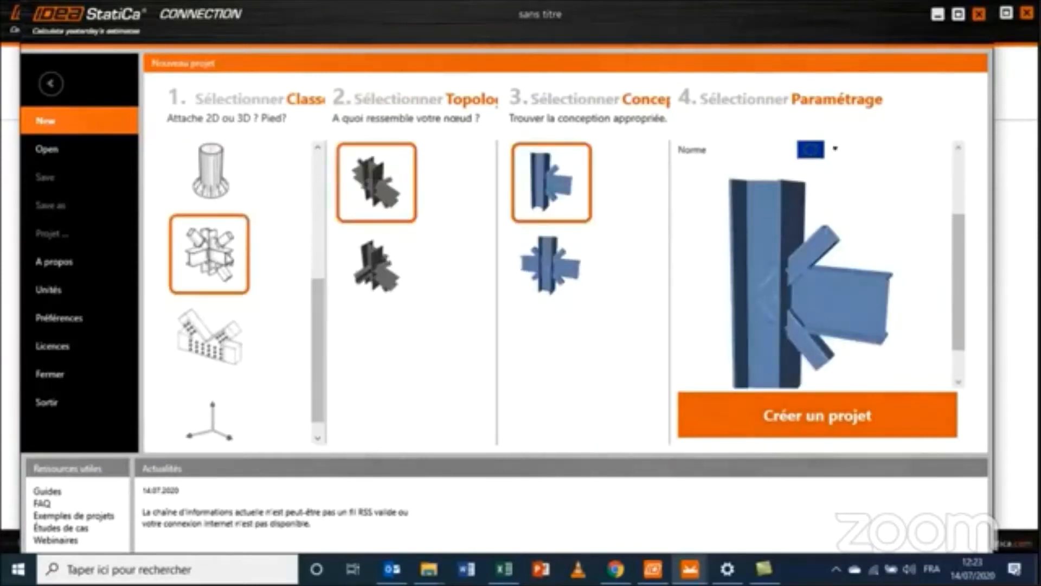
left_click(550, 266)
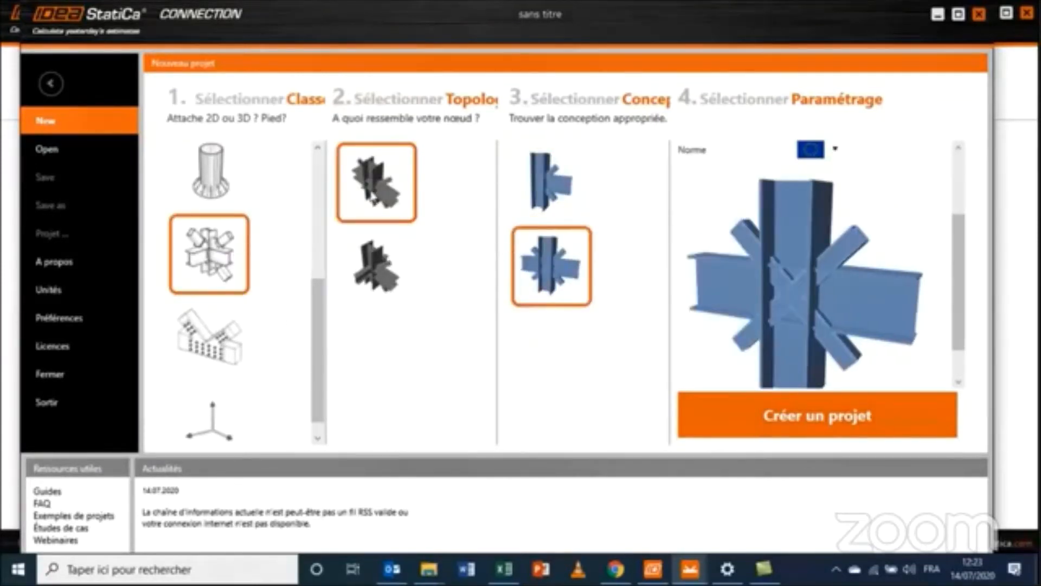
scroll(223, 229, "up", 1)
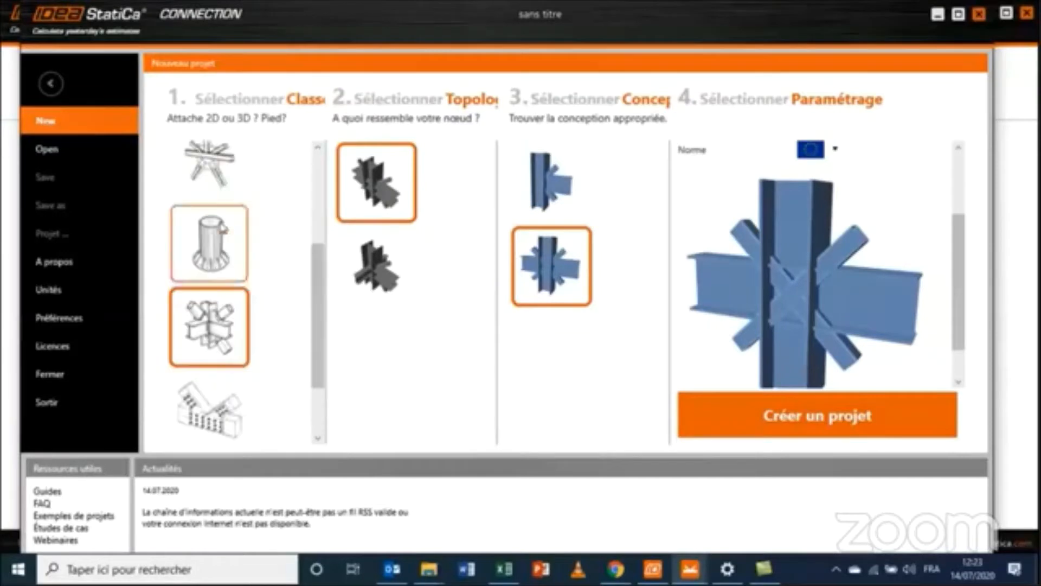
- Preview the timber connection class with the topology of two diagonals meeting a continuous chord
scroll(223, 228, "up", 1)
left_click(219, 202)
scroll(211, 292, "down", 4)
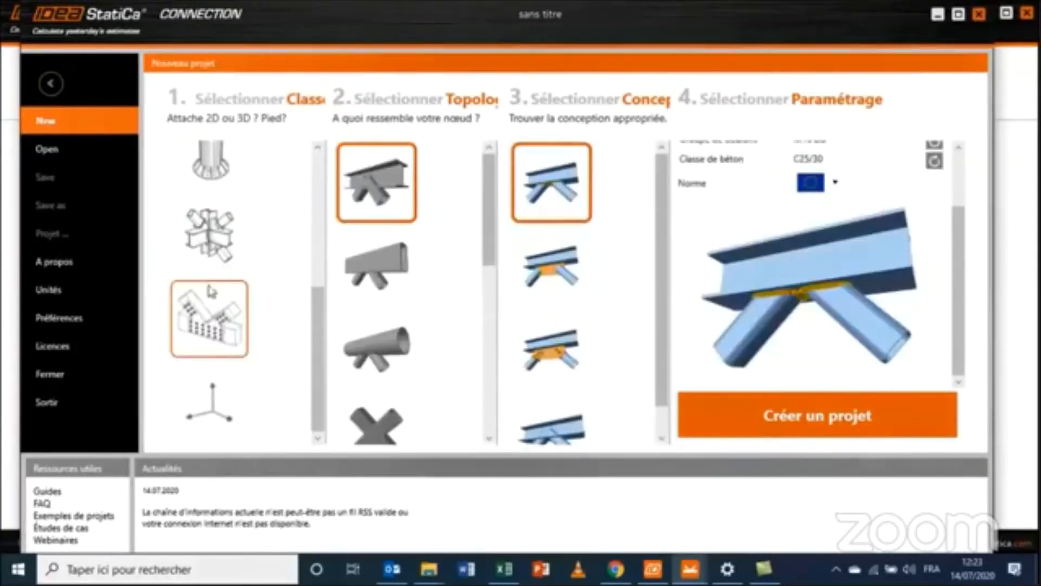
left_click(220, 320)
left_click(391, 258)
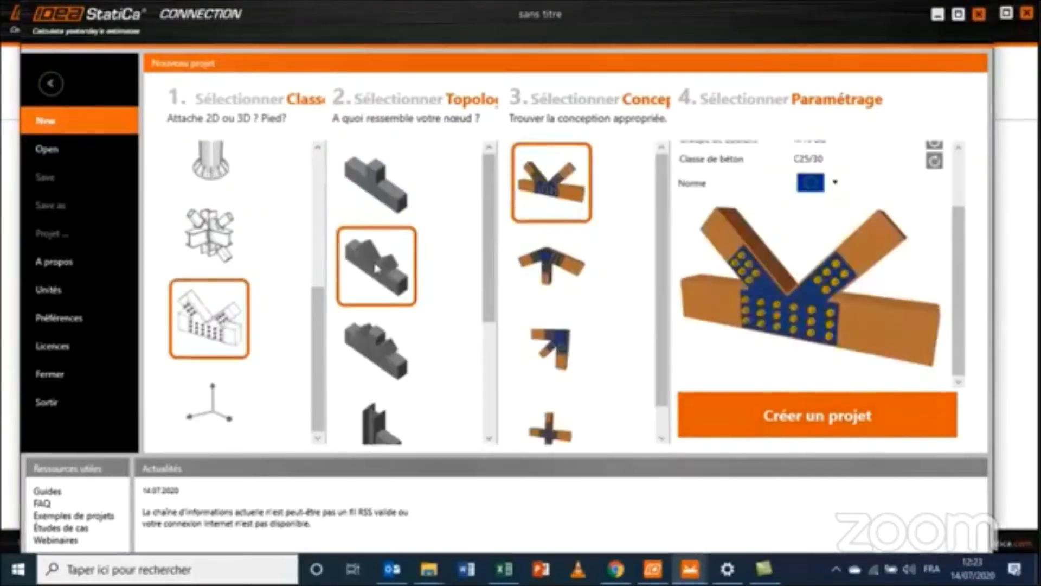
- Compare the timber gusset plate designs, including the corner and cross-shaped variants, ending on the design with two diagonals on a chord
left_click(542, 296)
left_click(551, 354)
scroll(551, 353, "down", 1)
left_click(561, 393)
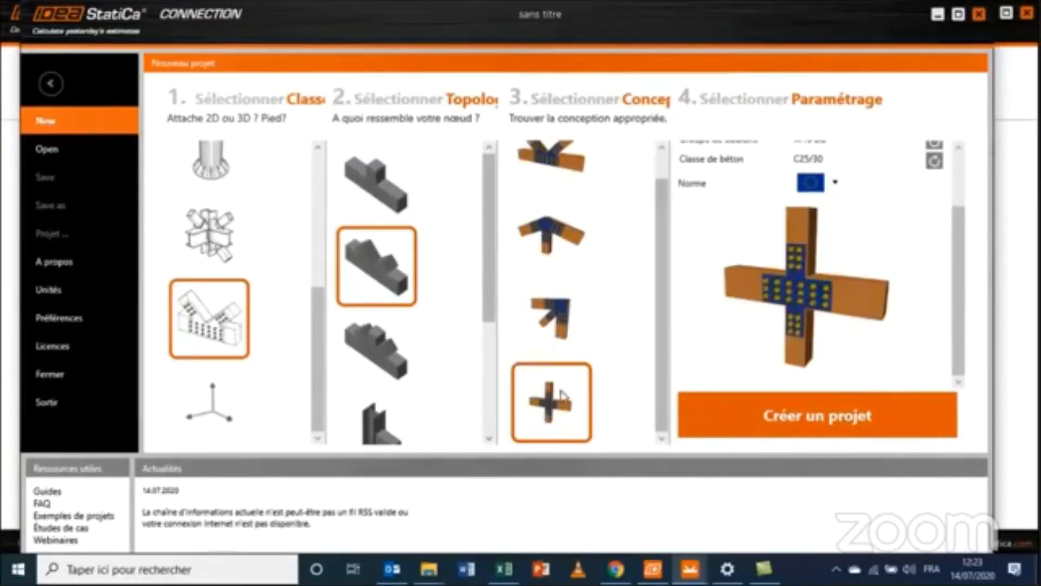
scroll(551, 181, "up", 1)
left_click(553, 184)
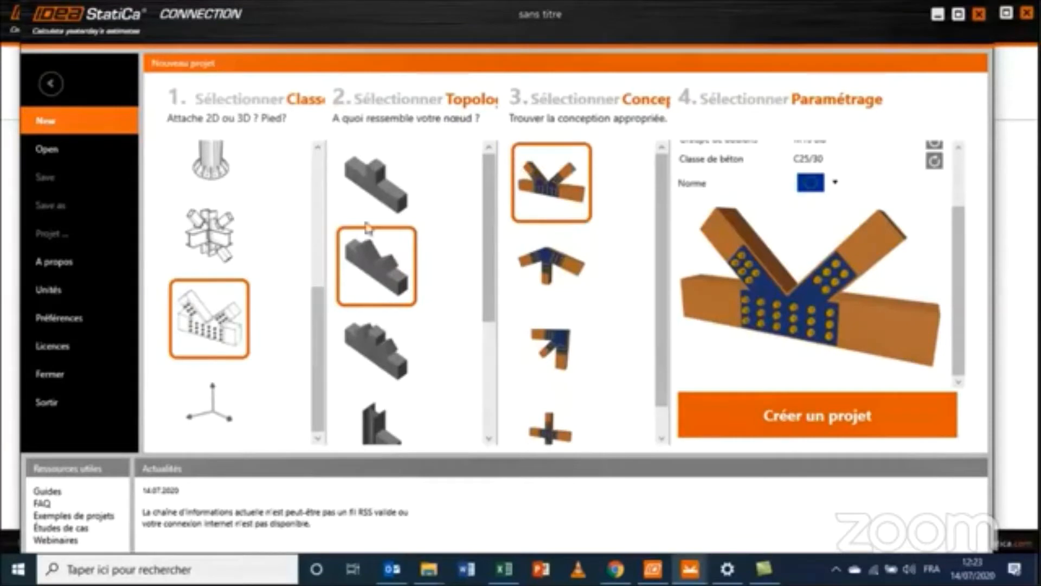
- Create a project from the column base class with the circular hollow column topology, the first anchored base plate design and the European code
left_click_drag(319, 325, 334, 185)
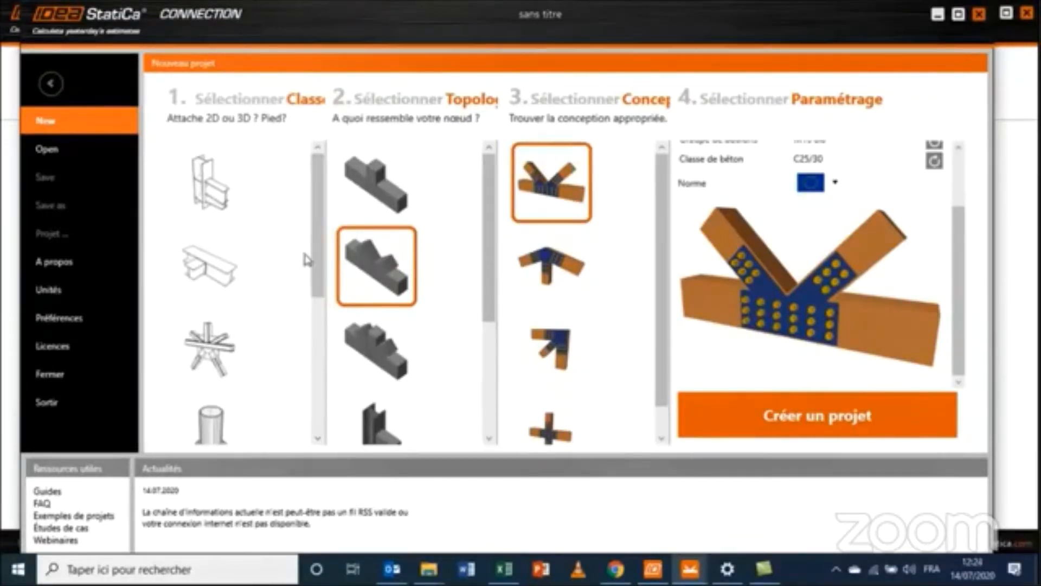
mouse_move(314, 259)
left_mouse_down()
mouse_move(318, 325)
mouse_move(324, 264)
left_mouse_up()
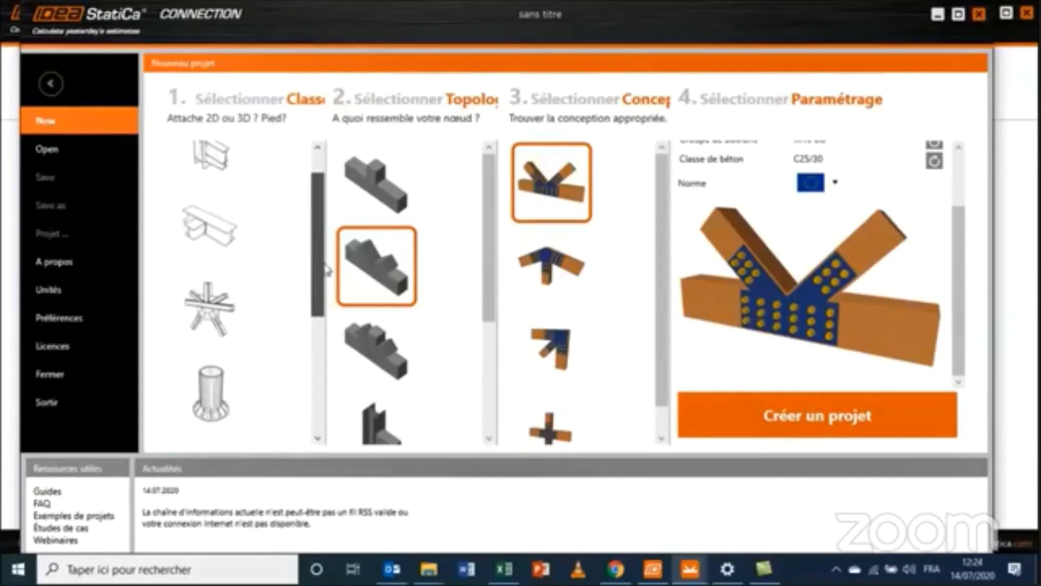
left_click(227, 383)
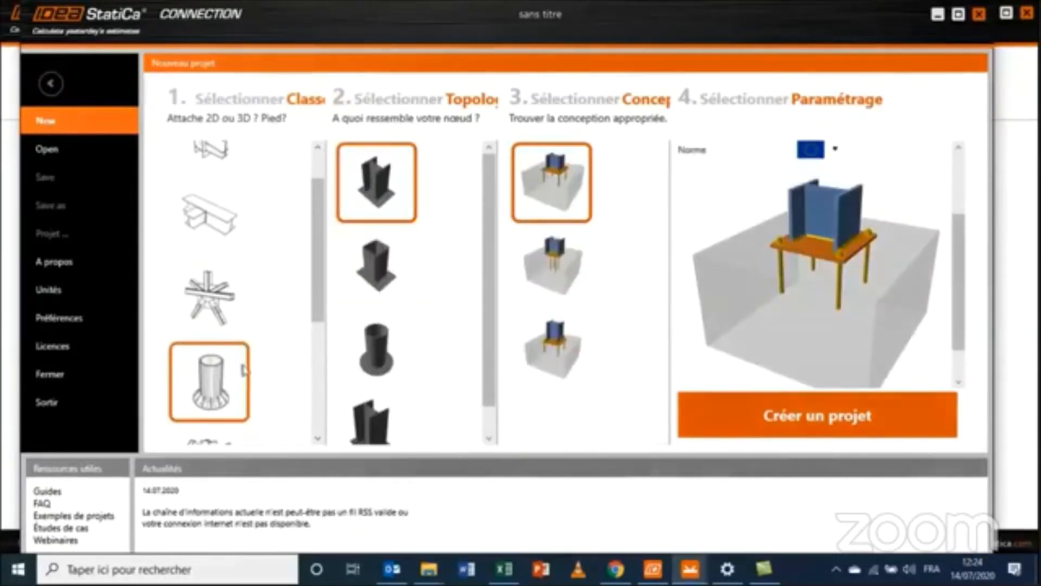
left_click(369, 332)
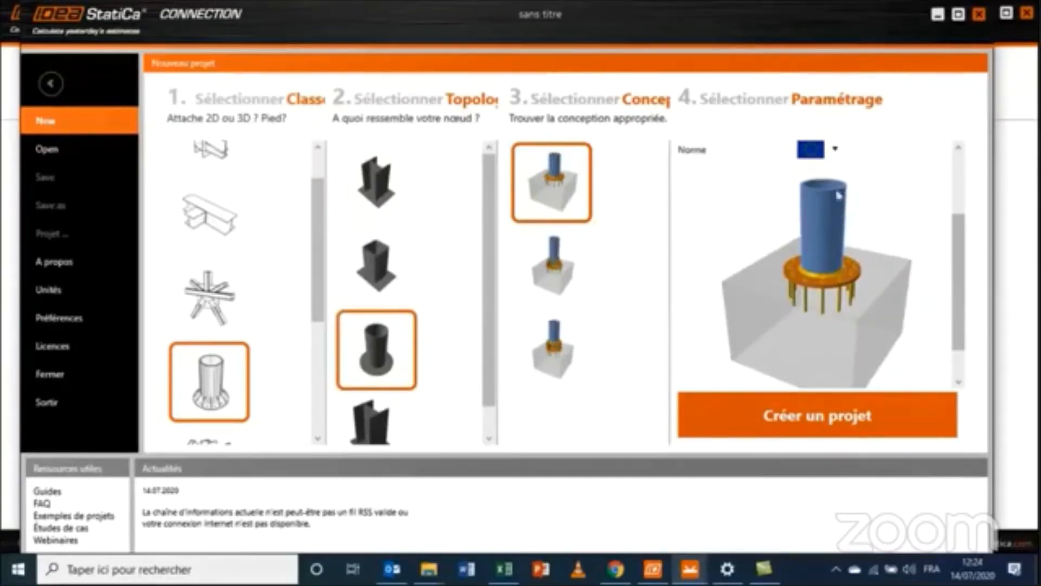
left_click(835, 152)
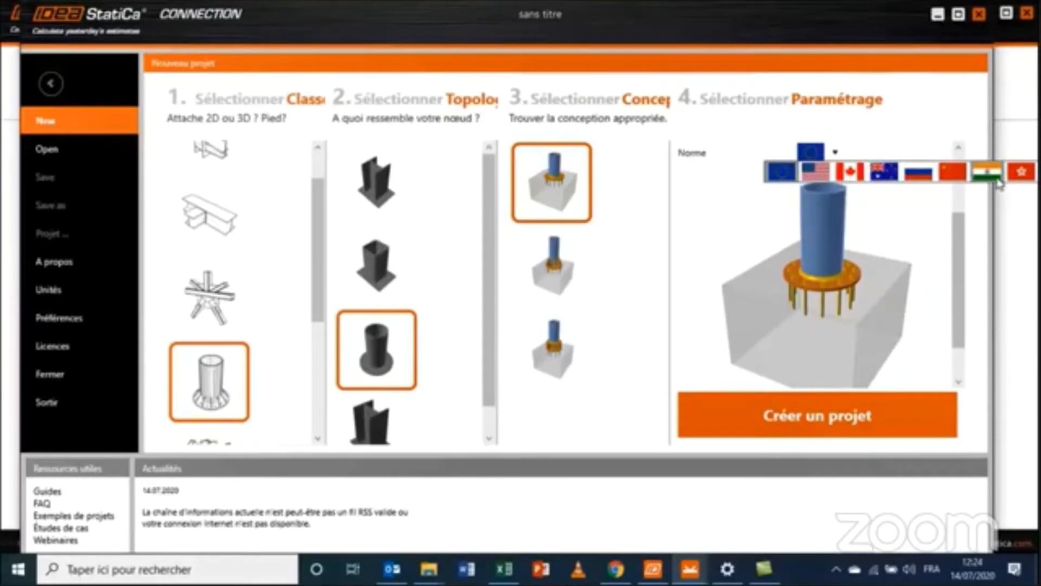
left_click(780, 175)
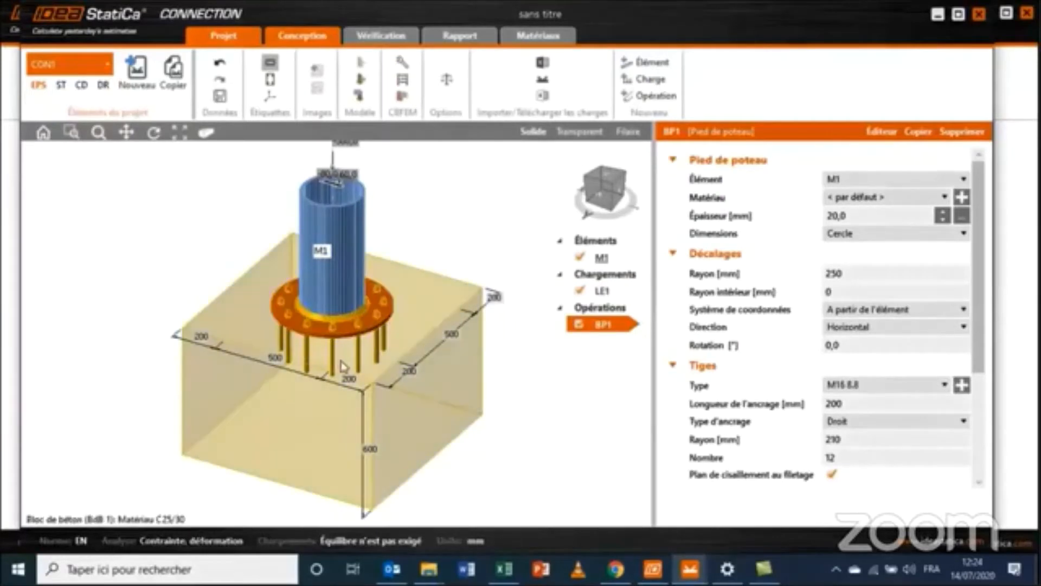
- Examine the column base model from several angles and the forces of load LE1 in the widened load table
middle_click_drag(341, 366, 414, 374)
middle_click_drag(413, 374, 418, 443)
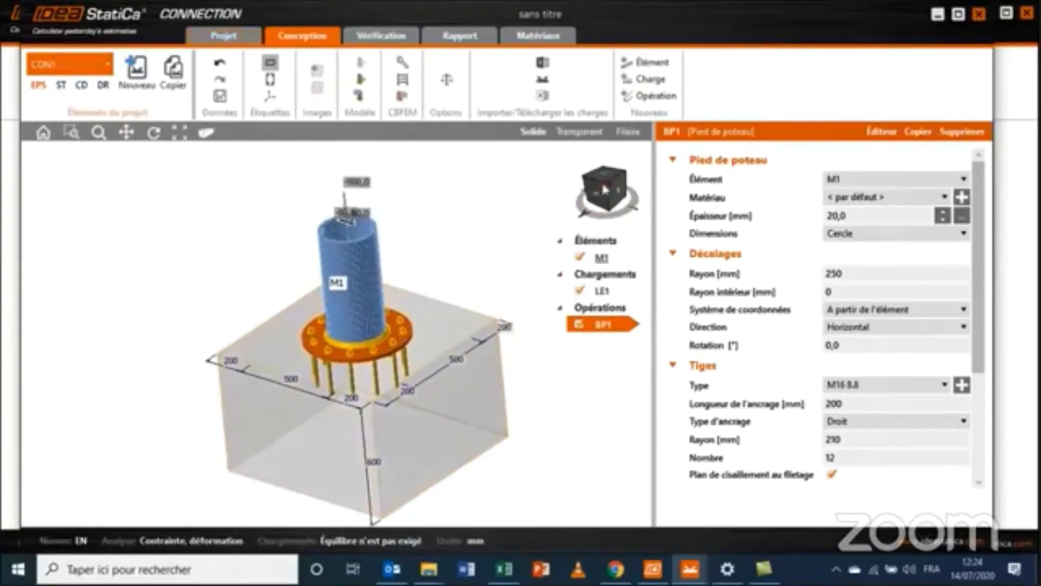
left_click_drag(600, 189, 558, 192)
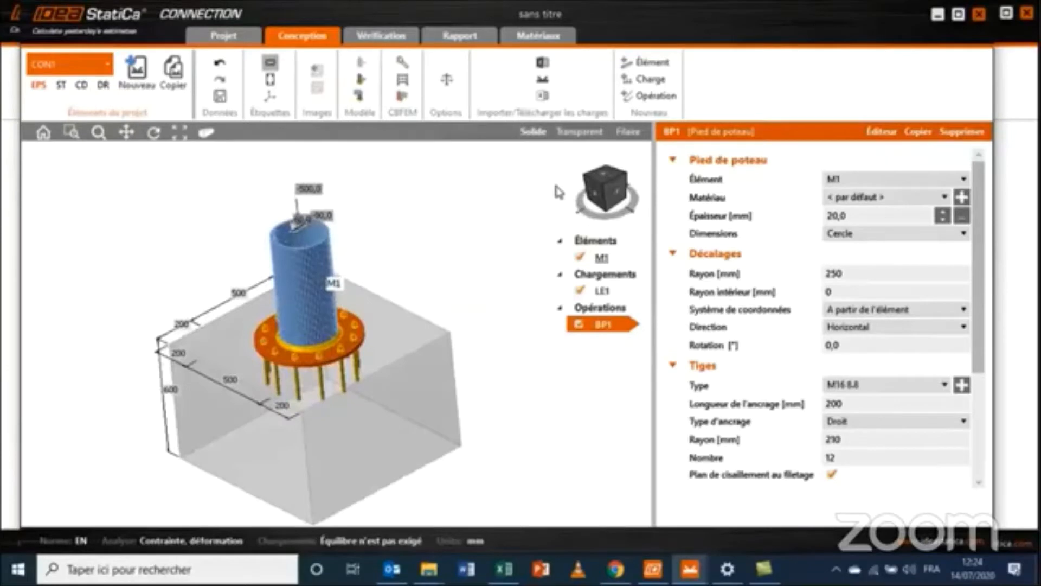
left_click(607, 293)
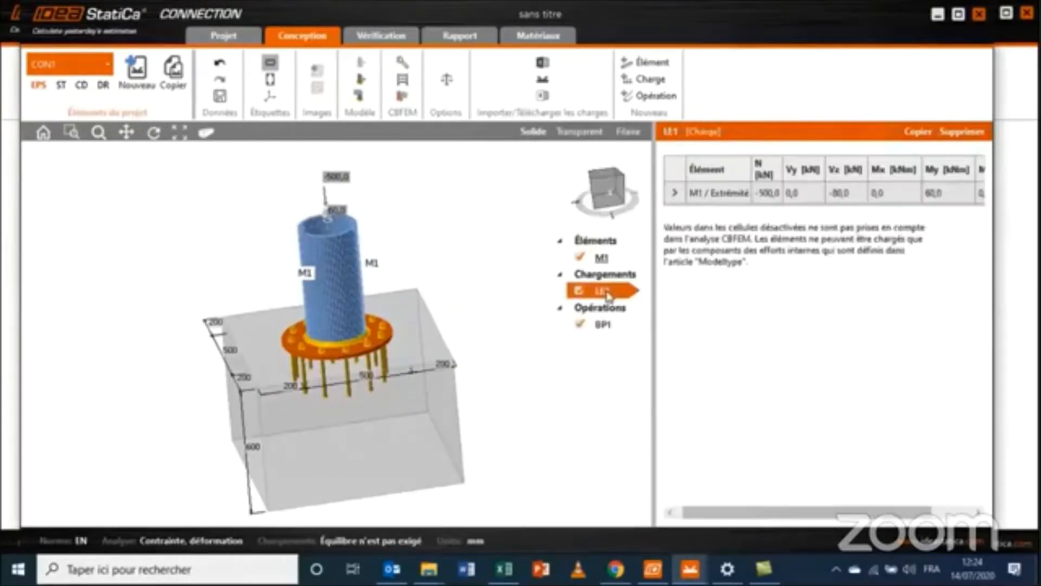
left_click_drag(652, 241, 533, 241)
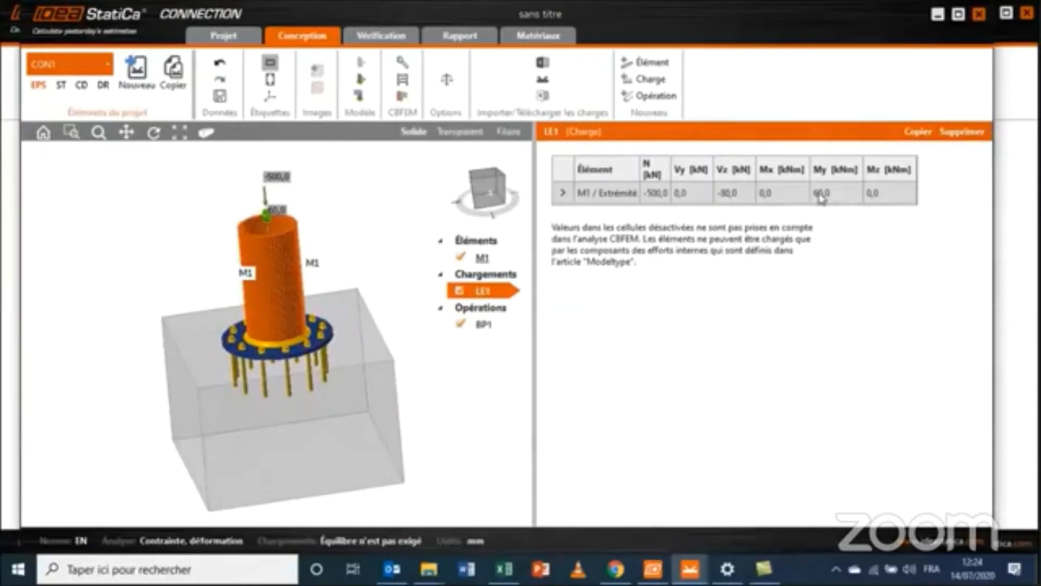
scroll(246, 203, "up", 5)
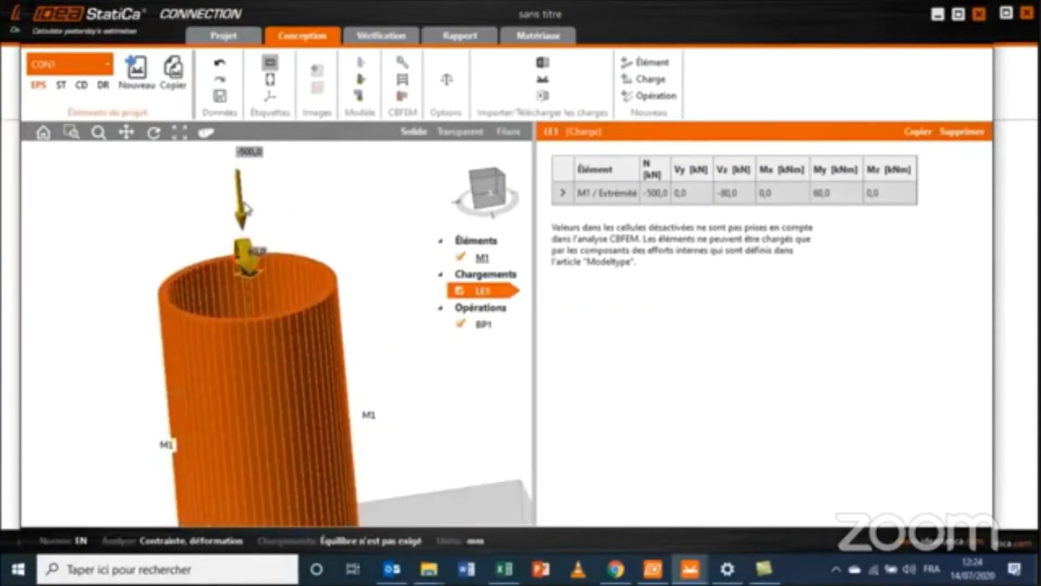
scroll(244, 214, "down", 2)
scroll(298, 360, "down", 3)
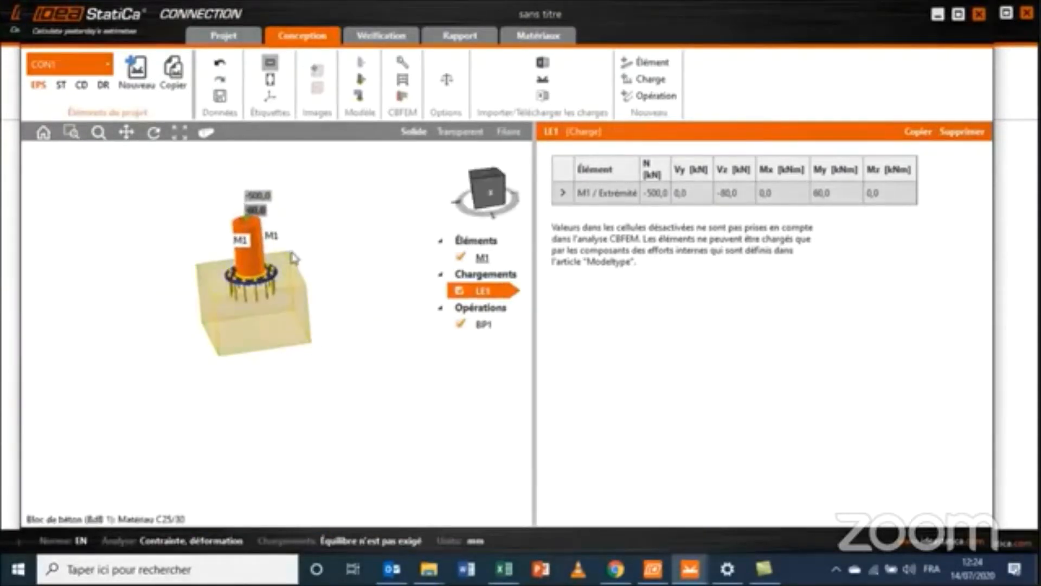
- Calculate the column base connection, then maximize the program window and center the model beside the overall check summary
left_click(402, 83)
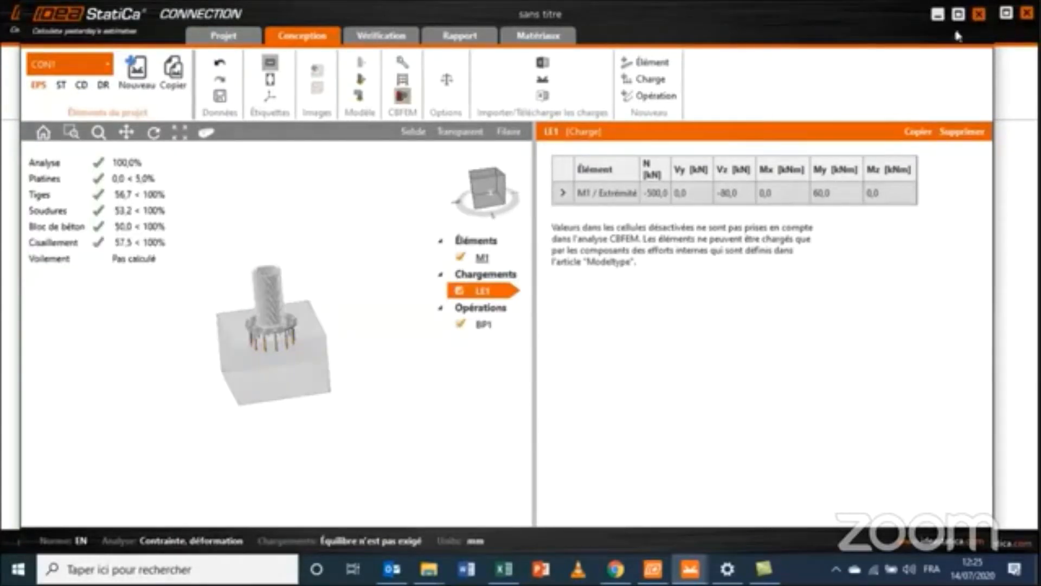
double_click(692, 43)
middle_click_drag(130, 285, 154, 314)
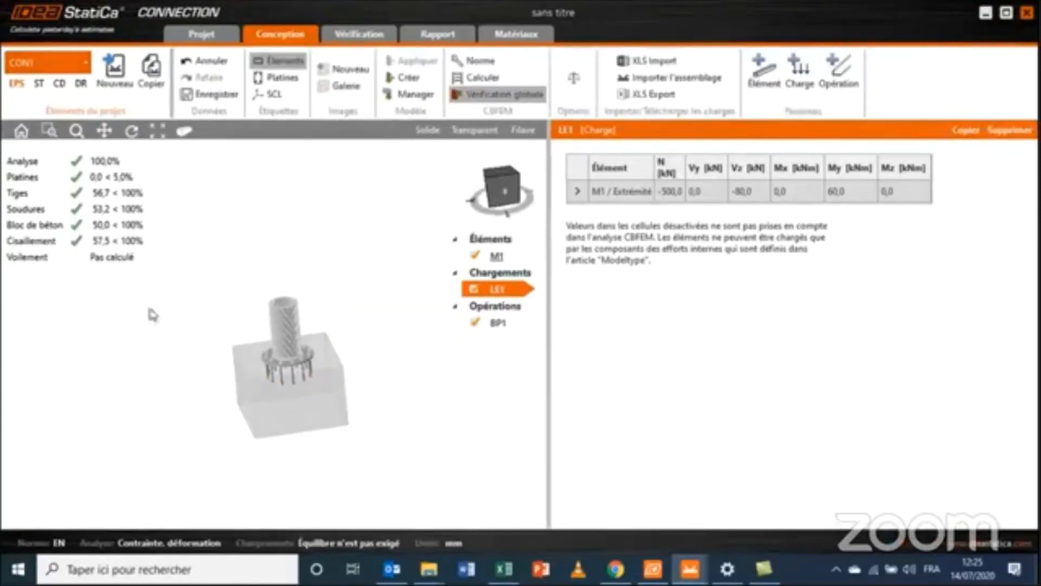
scroll(74, 182, "up", 2)
scroll(75, 183, "down", 1)
middle_click_drag(219, 293, 174, 227)
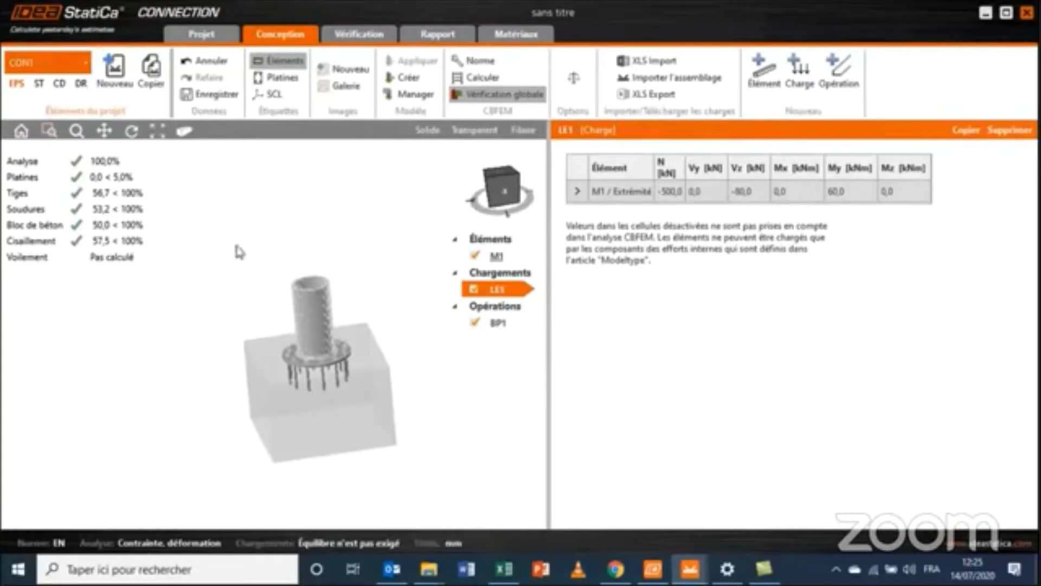
middle_click_drag(338, 286, 278, 264)
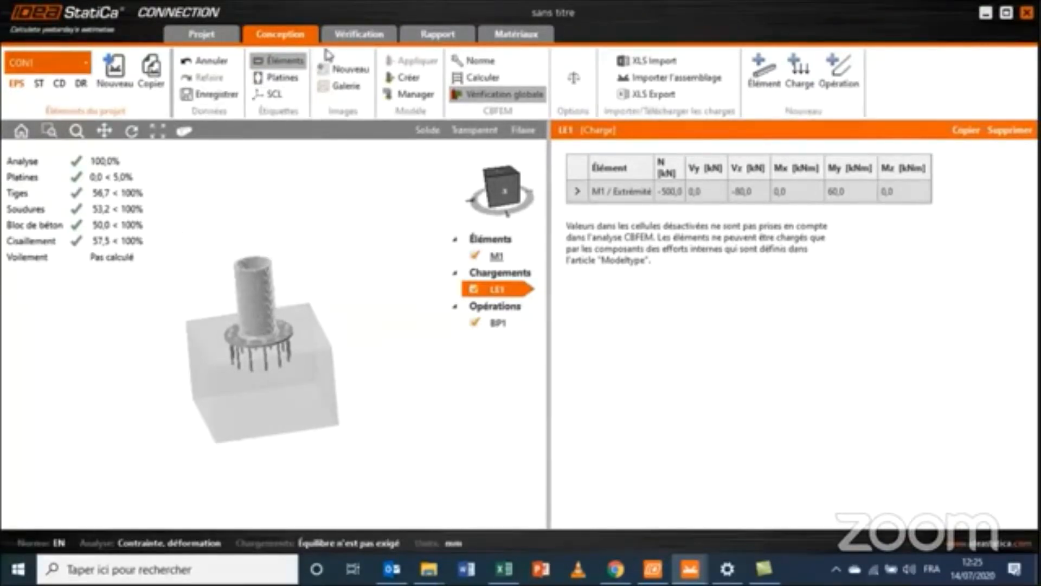
- Examine the detailed verification results, comparing the plate checks of member M1 and base plate BP1
left_click(346, 36)
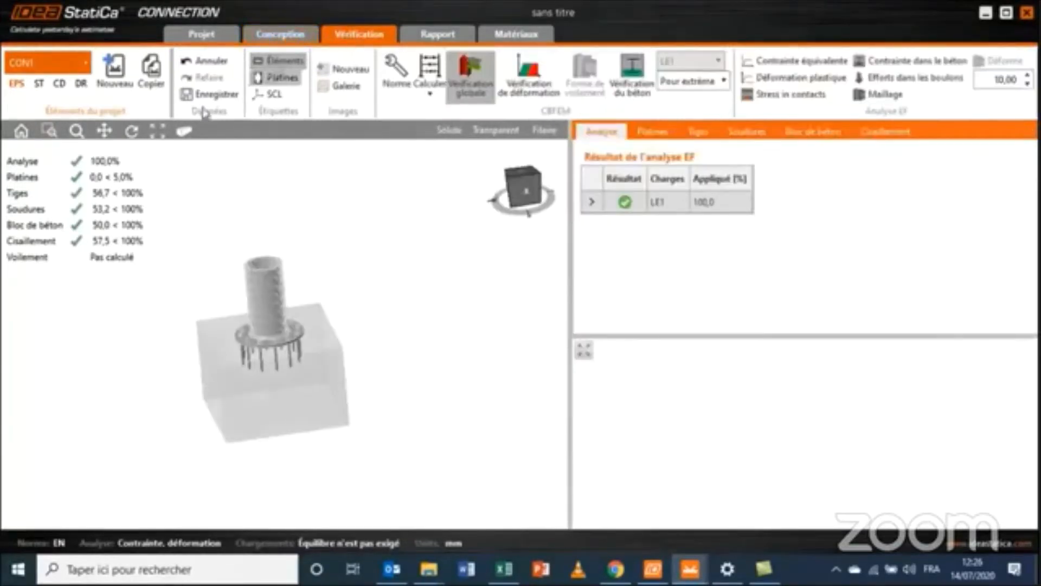
left_click(651, 134)
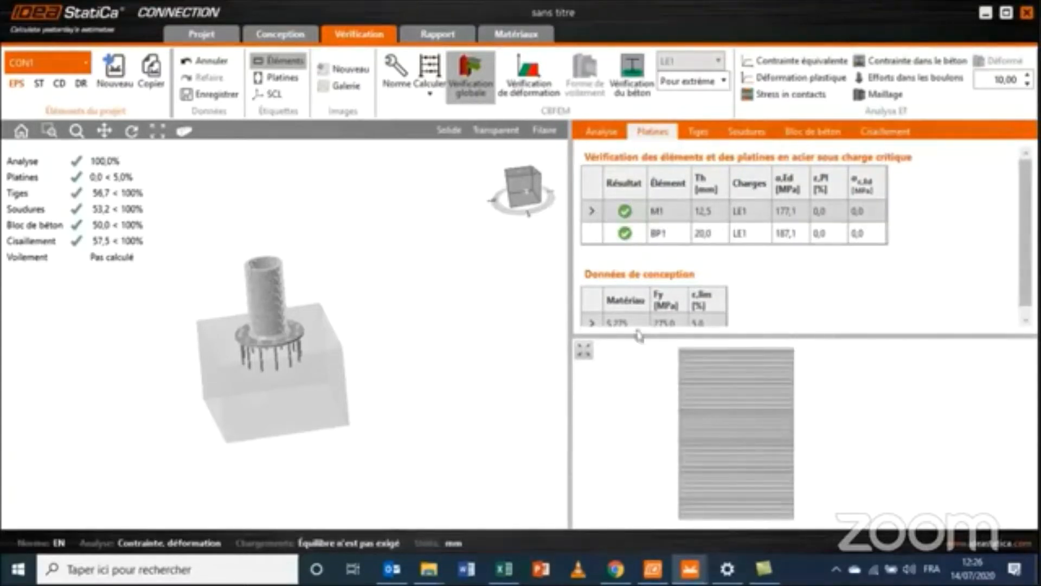
left_click(667, 217)
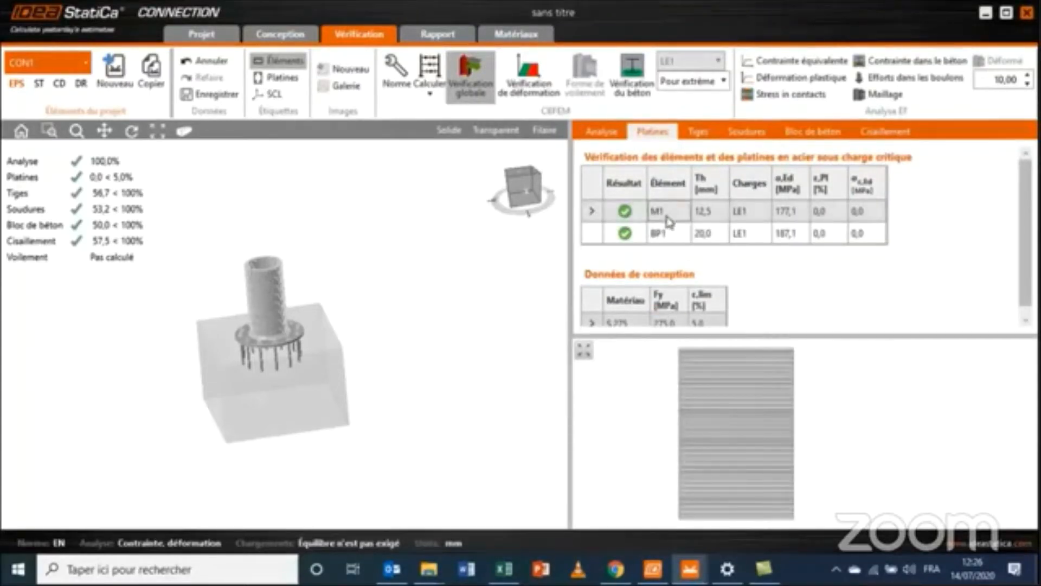
left_click(663, 236)
left_click(597, 217)
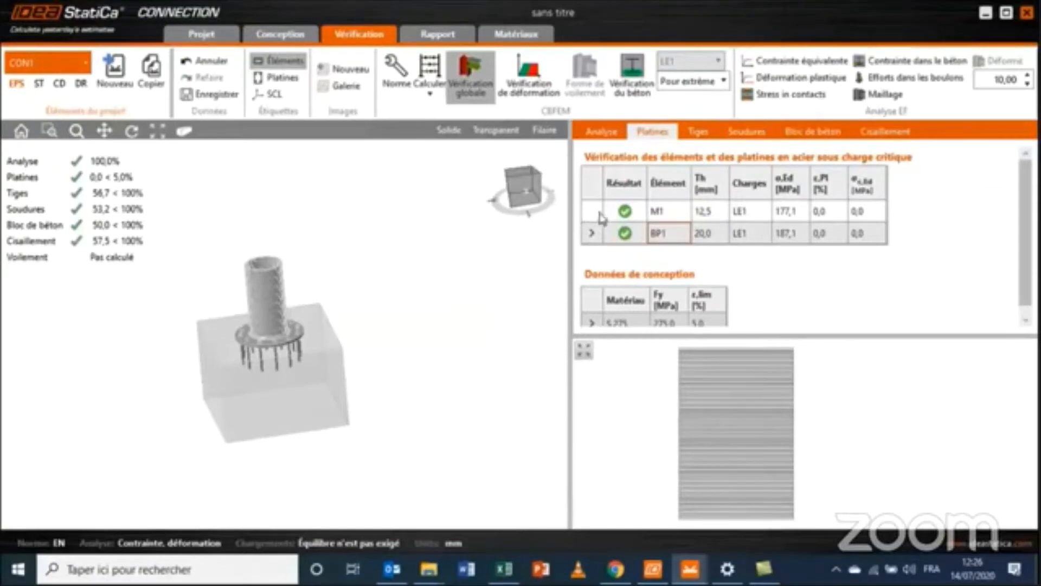
- Review the anchor checks under the critical load, selecting several anchors to locate them on the base plate plan
left_click(702, 133)
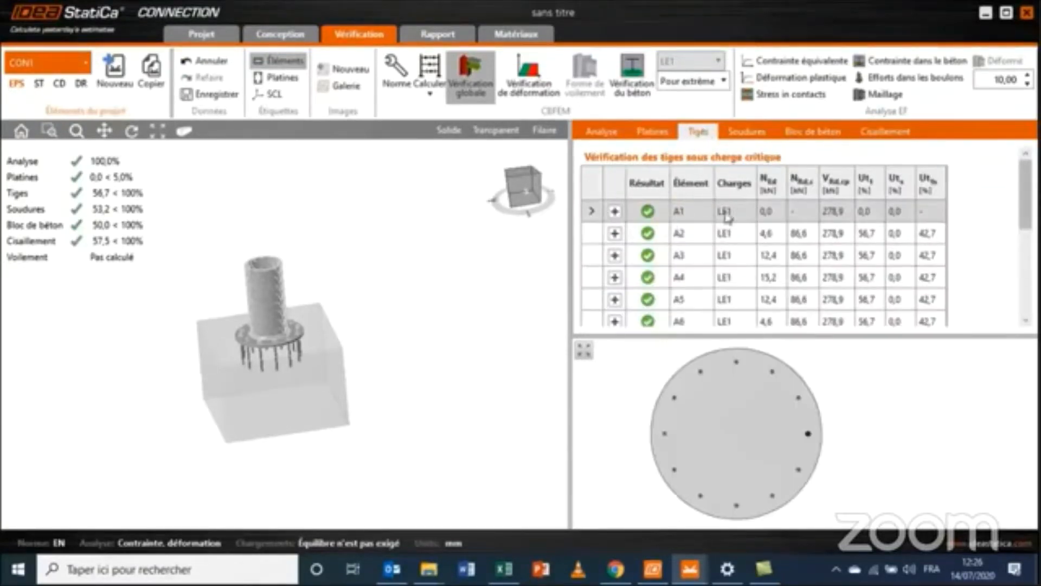
left_click(688, 235)
left_click(687, 233)
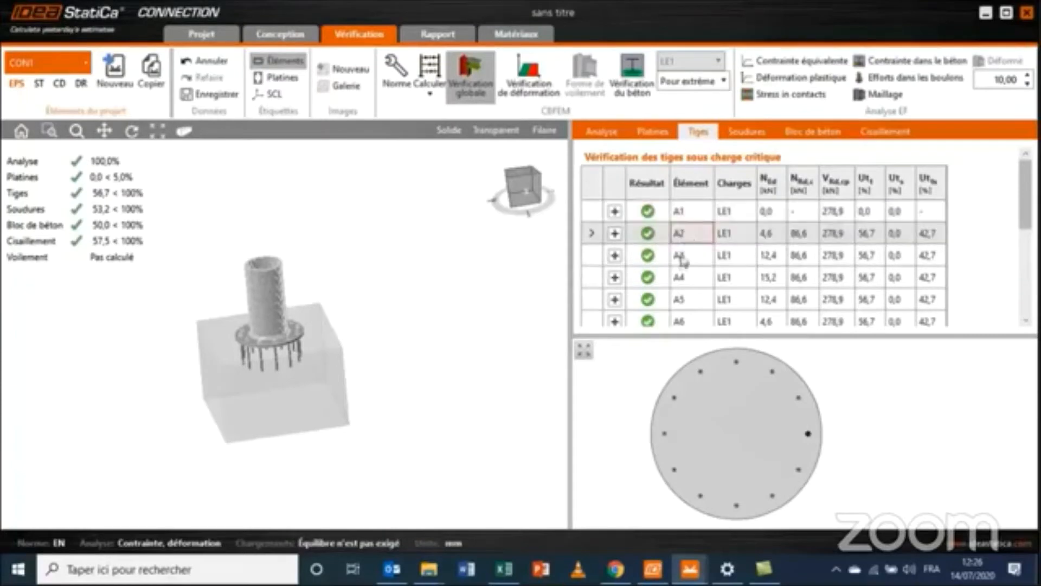
left_click(679, 260)
left_click(655, 281)
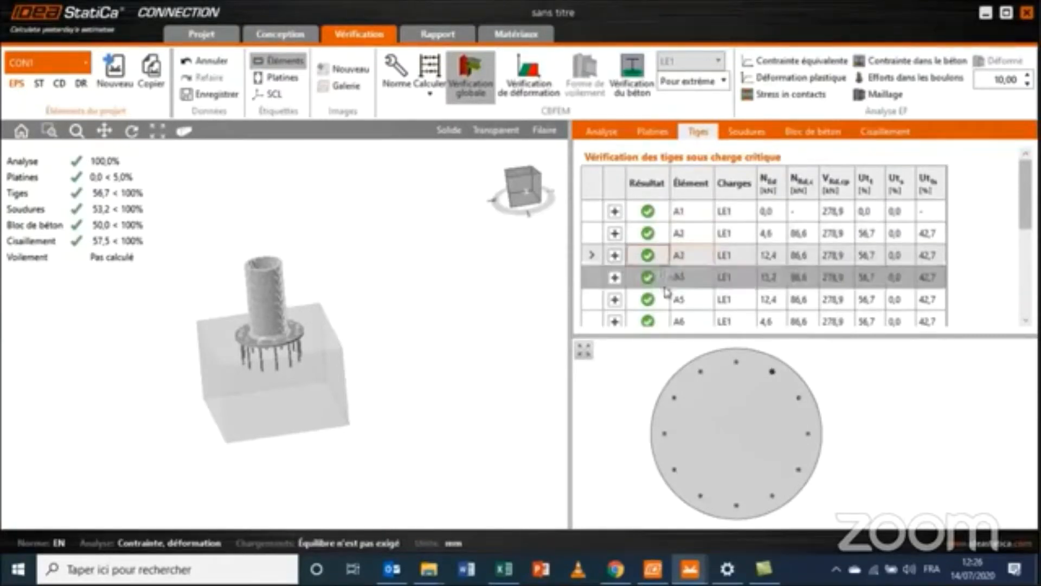
left_click(657, 304)
scroll(659, 306, "down", 5)
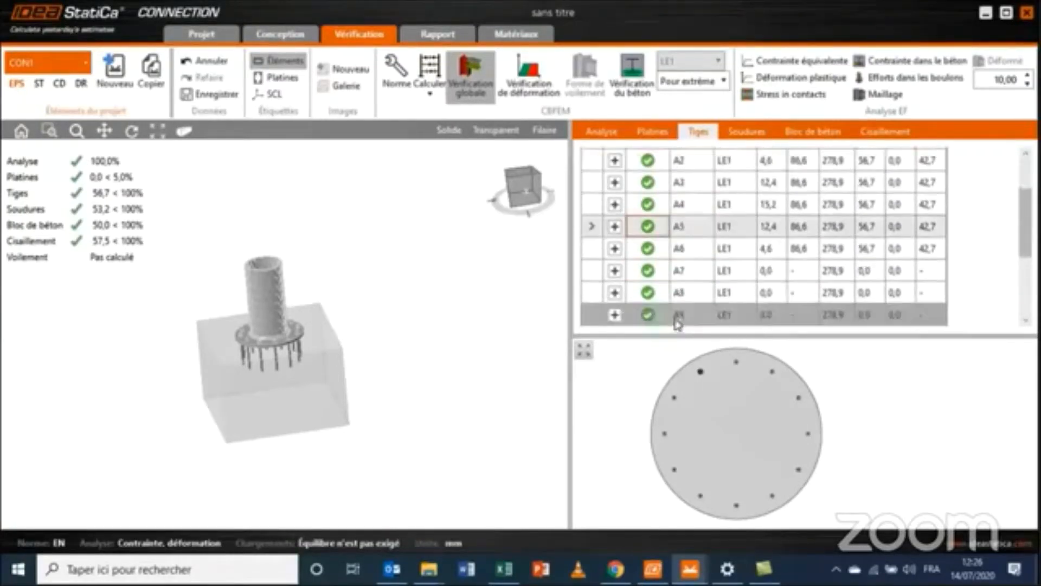
left_click(667, 293)
scroll(645, 266, "up", 5)
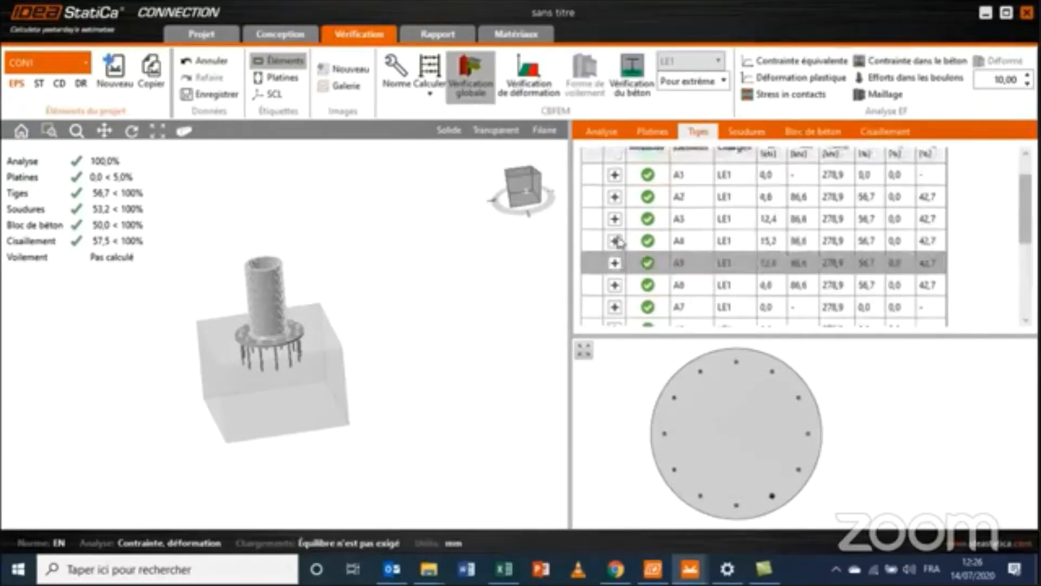
- Expand the detailed check of anchor A2 to examine its tensile resistance formulas
left_click(618, 234)
left_click(615, 234)
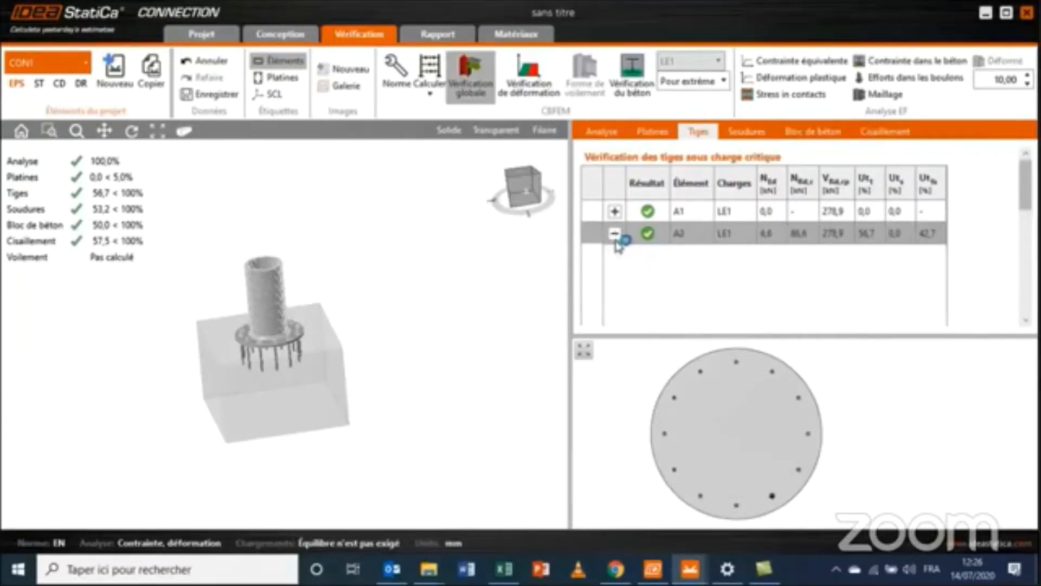
scroll(702, 262, "down", 3)
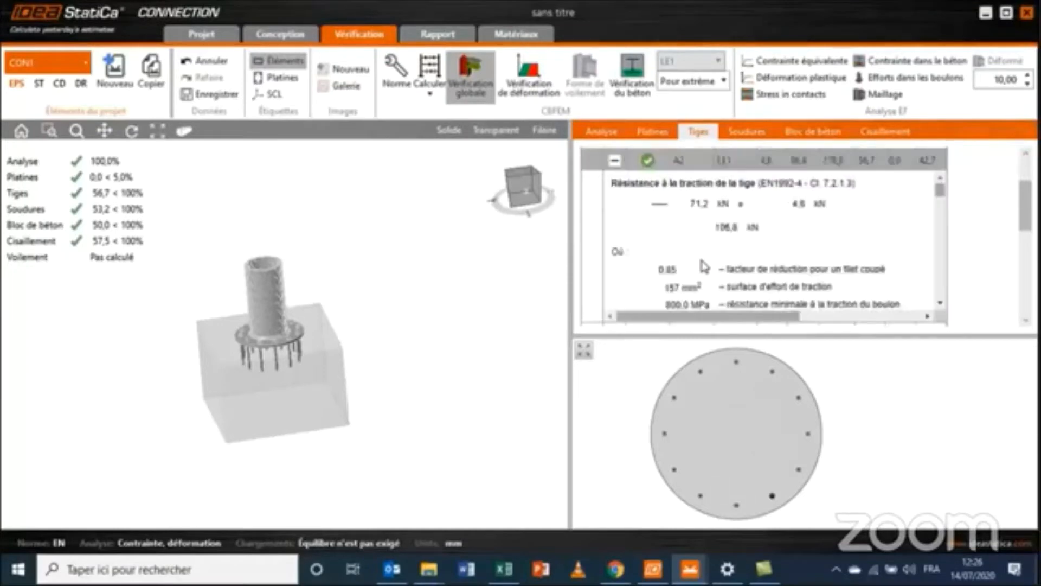
scroll(702, 262, "up", 1)
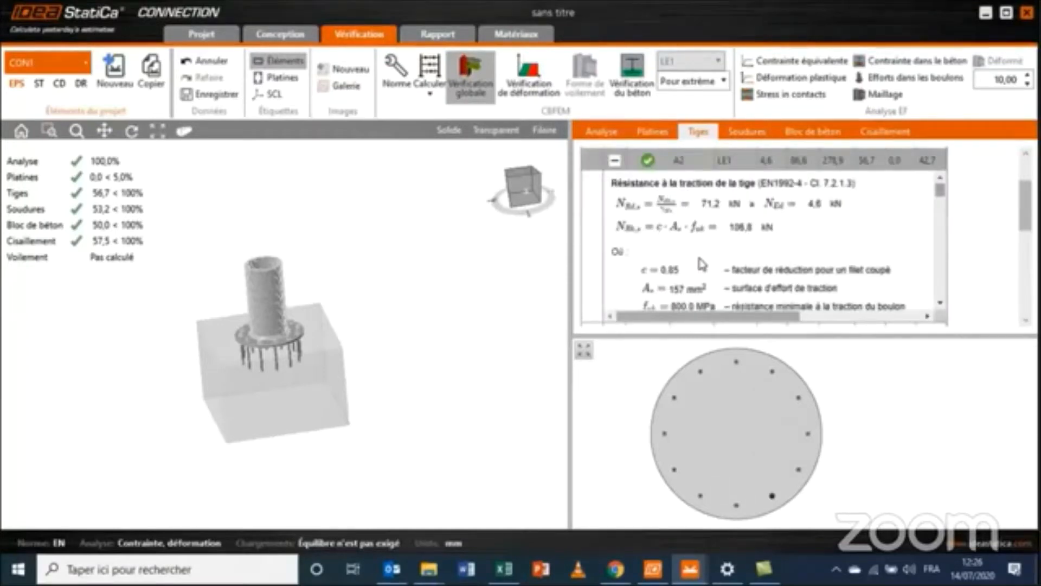
- Open anchor A2's detailed check in a print preview and read through its resistance formulas down to the second page
right_click(697, 222)
left_click(731, 231)
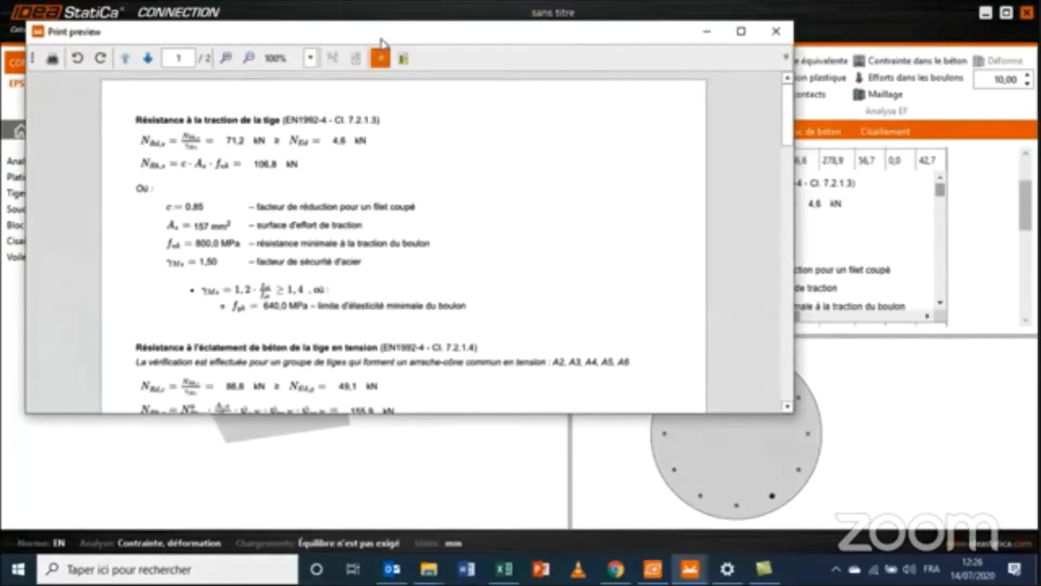
left_click_drag(382, 43, 515, 84)
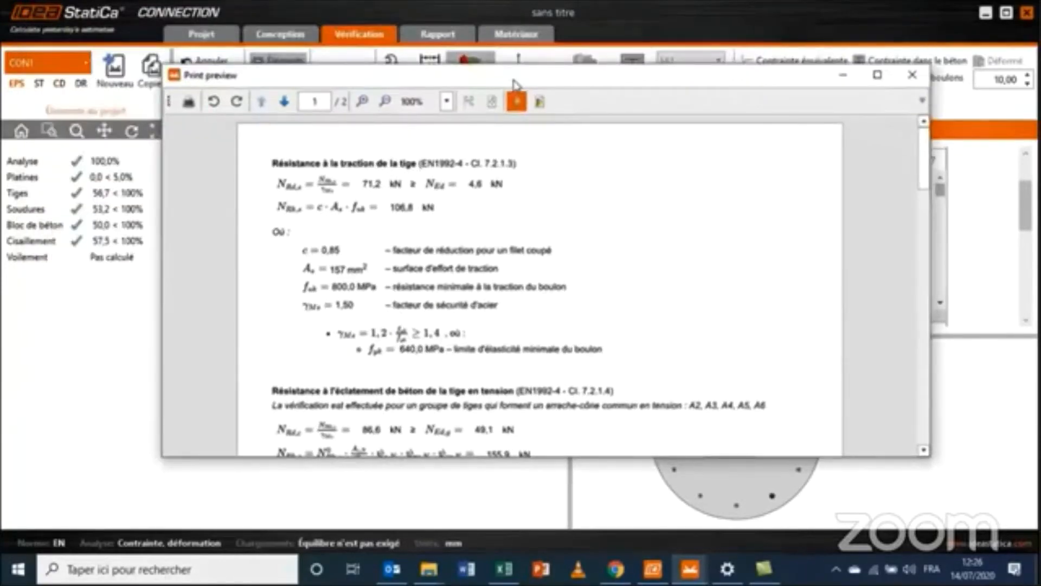
scroll(402, 318, "down", 10)
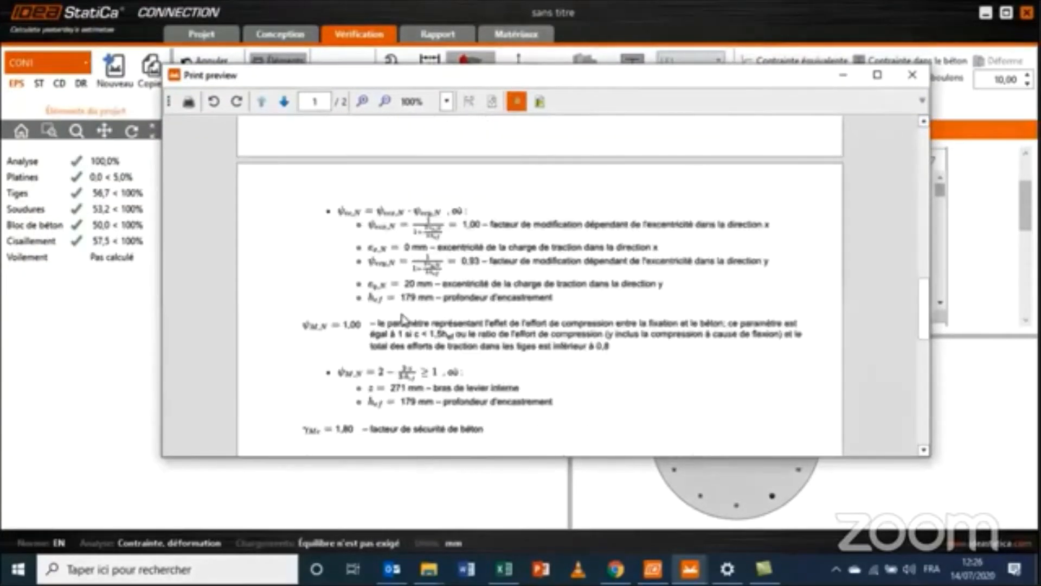
- Read the remaining pry-out and tension-shear interaction checks of anchor A2 in the print preview, and close it
scroll(402, 319, "down", 6)
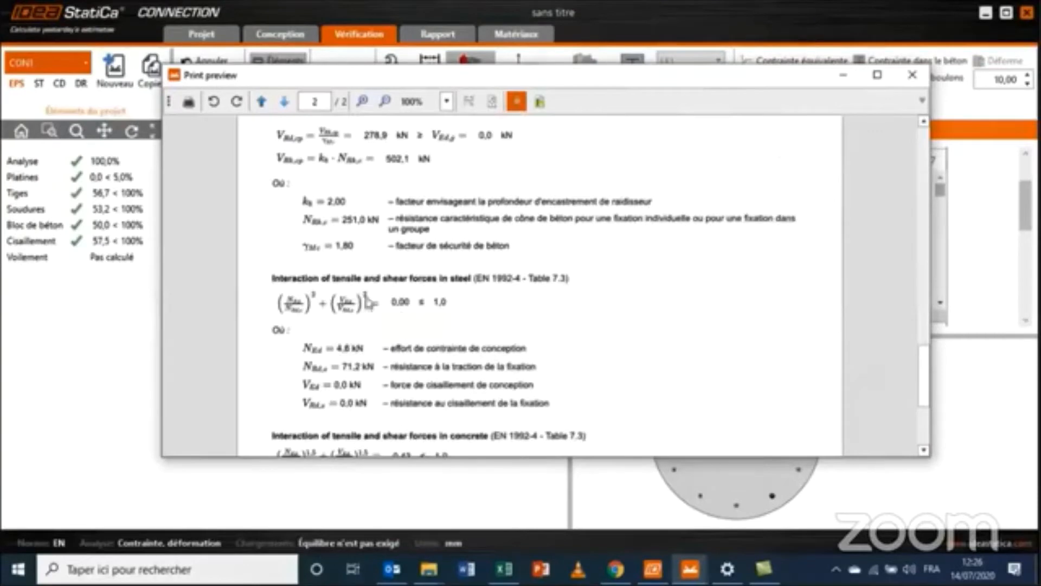
scroll(400, 302, "down", 4)
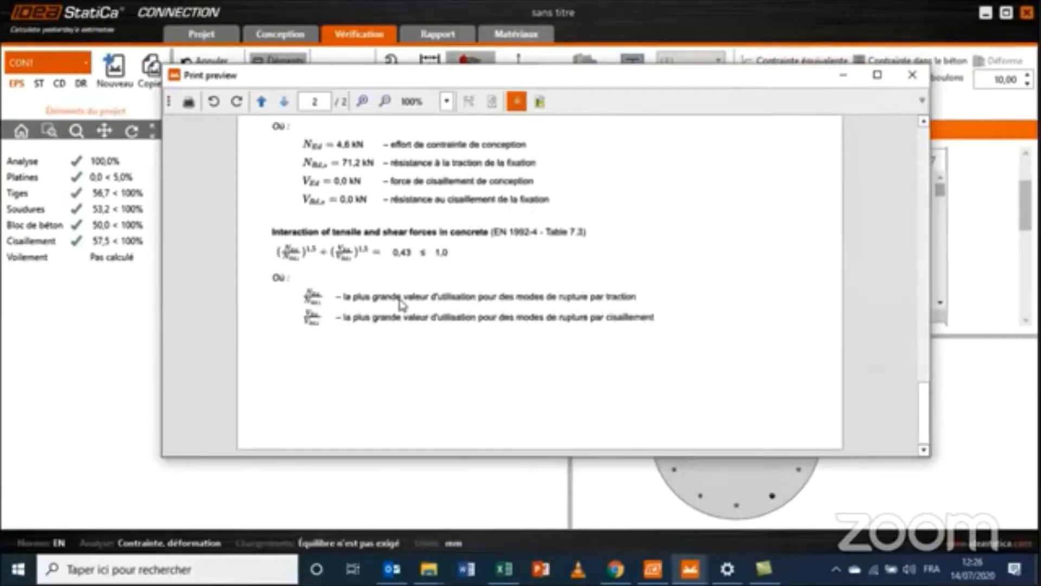
scroll(401, 304, "up", 7)
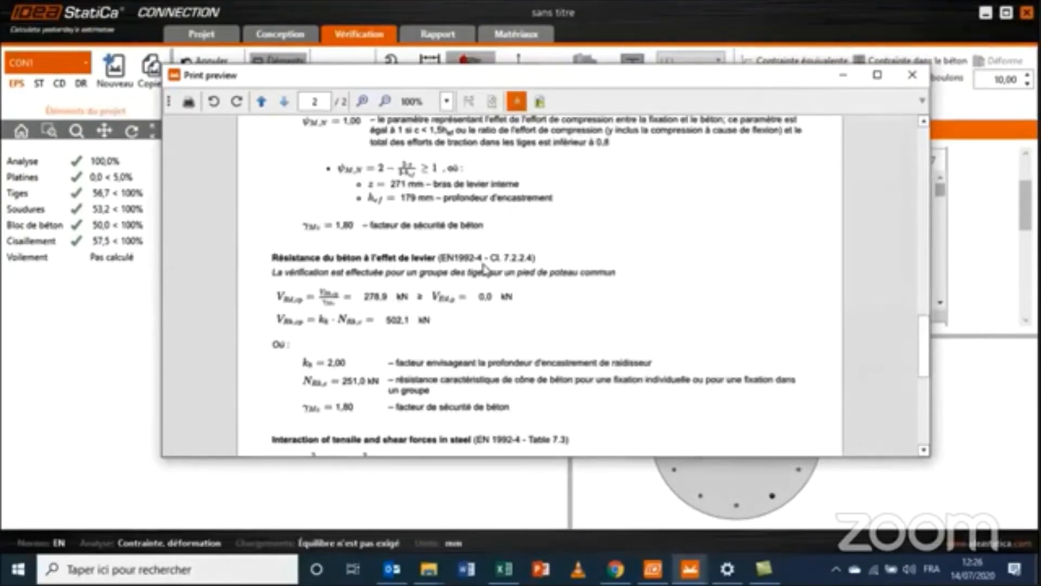
left_click(912, 75)
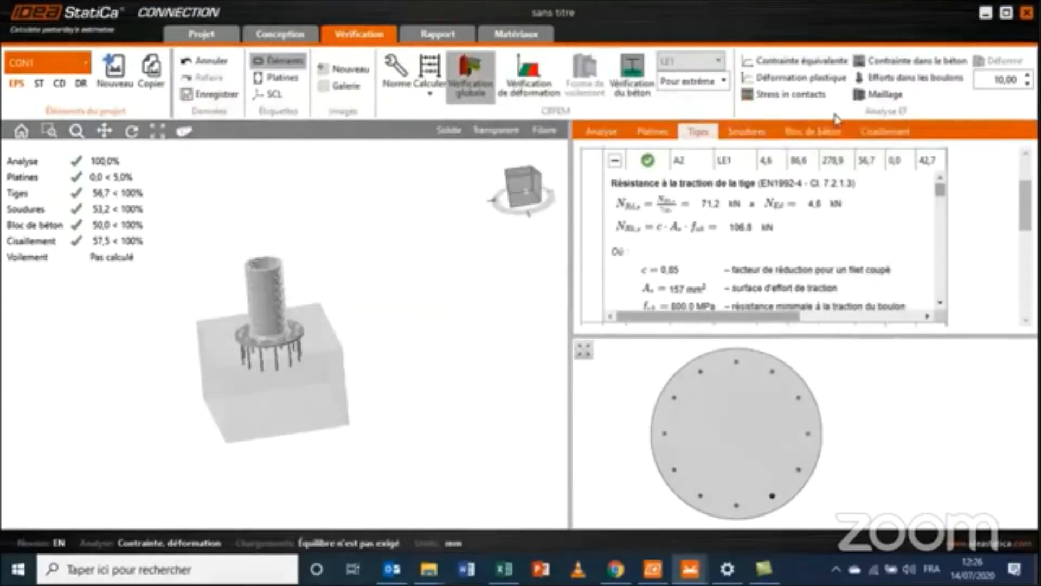
- Expand the weld check of base plate BP1 and view its resistance formulas in a print preview
left_click(749, 135)
left_click(614, 204)
left_click_drag(662, 248, 669, 242)
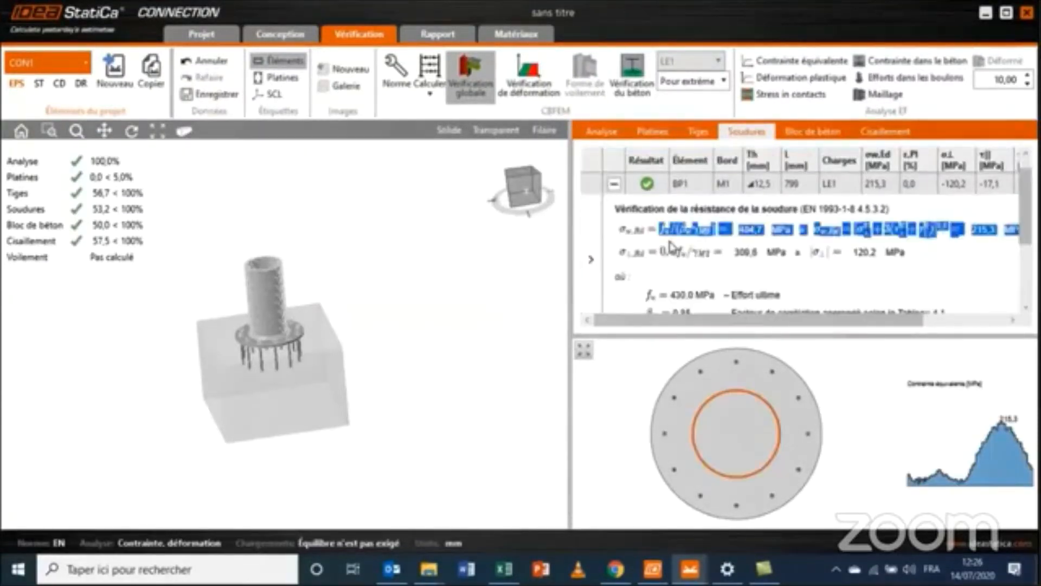
right_click(670, 242)
left_click(673, 248)
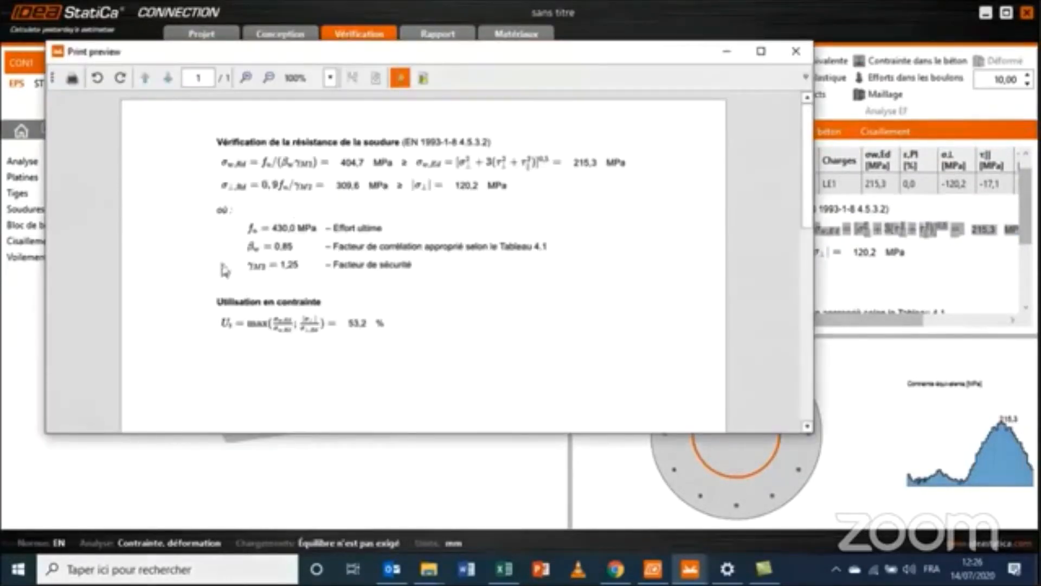
left_click(796, 51)
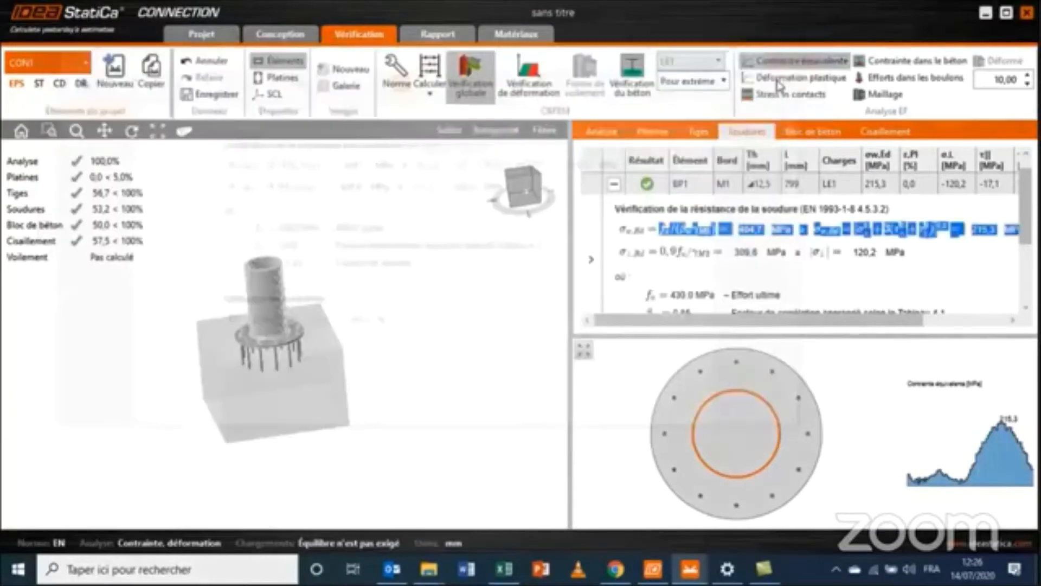
- Expand the concrete block contact stress check and the base plate shear check, reading through the shear formulas
left_click(825, 136)
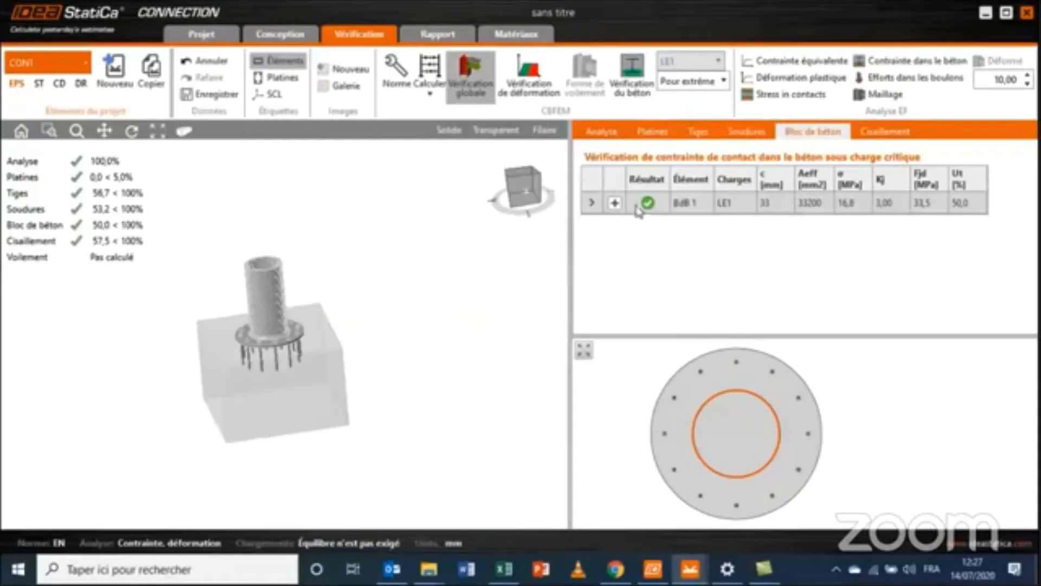
left_click(615, 203)
left_click(885, 131)
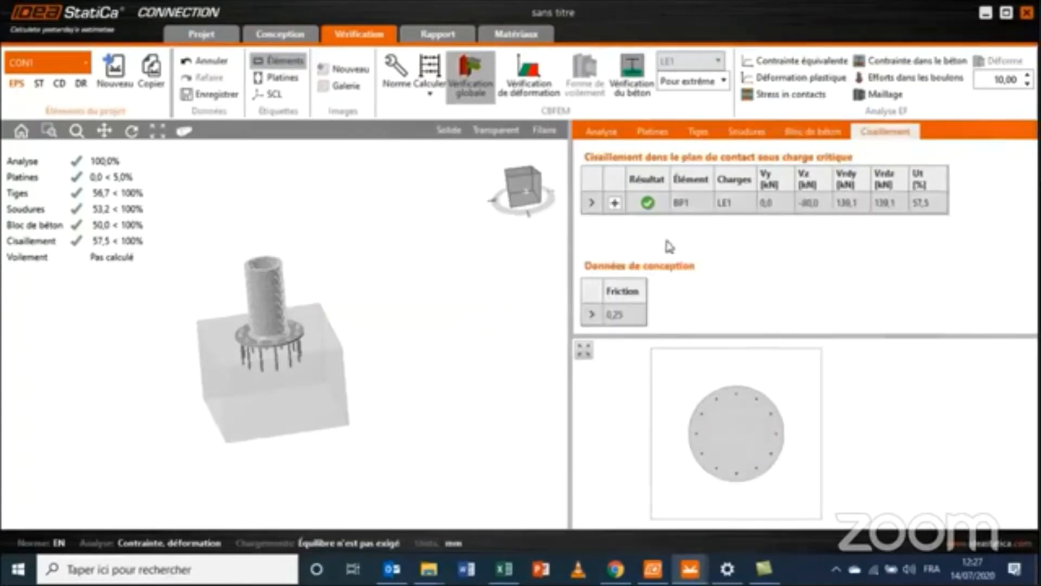
left_click(614, 202)
scroll(682, 271, "down", 3)
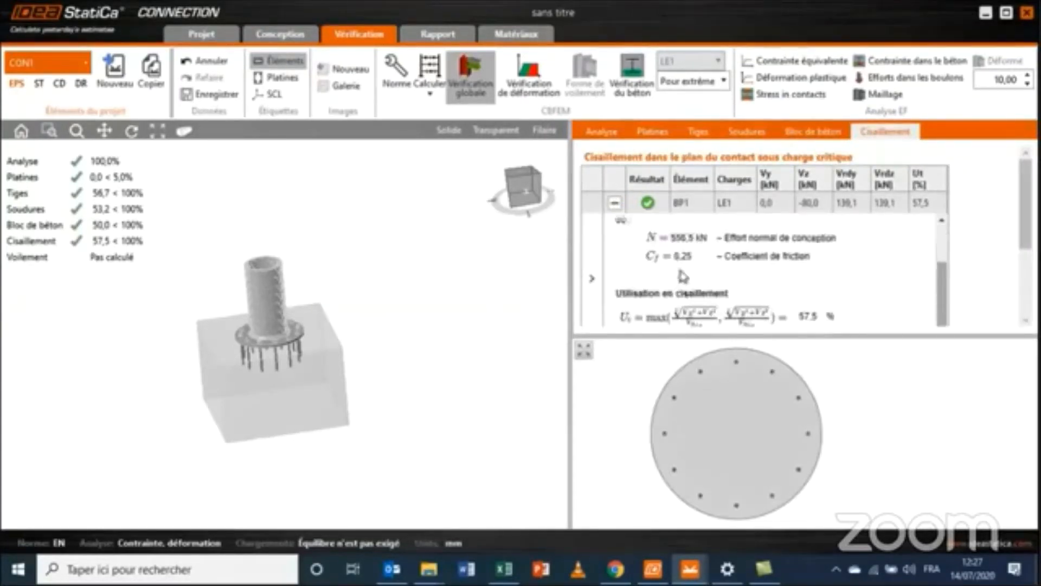
scroll(683, 277, "down", 1)
scroll(681, 277, "up", 5)
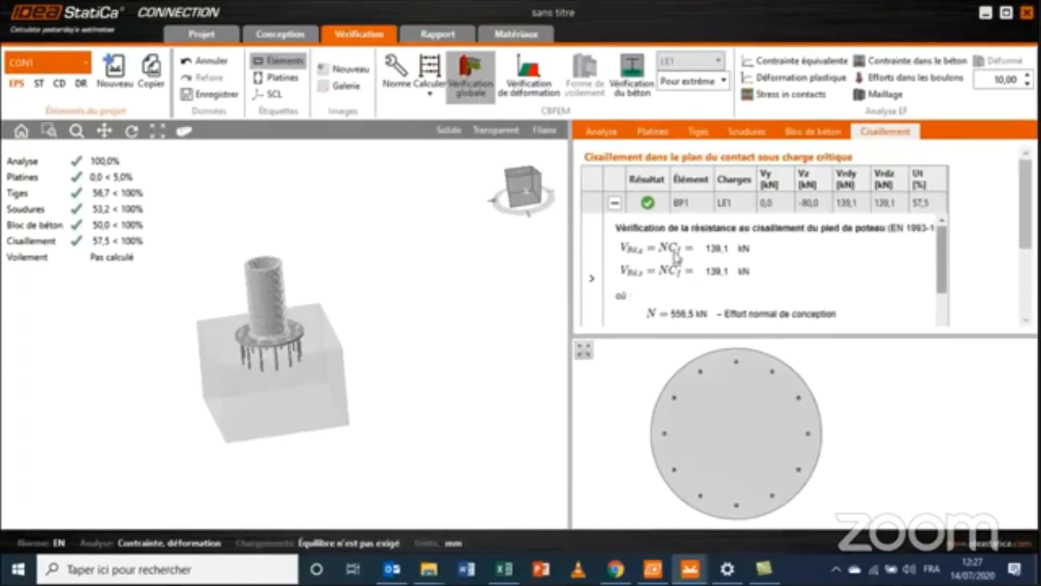
- Display the strain check on the 3D model of the column base
left_click(521, 98)
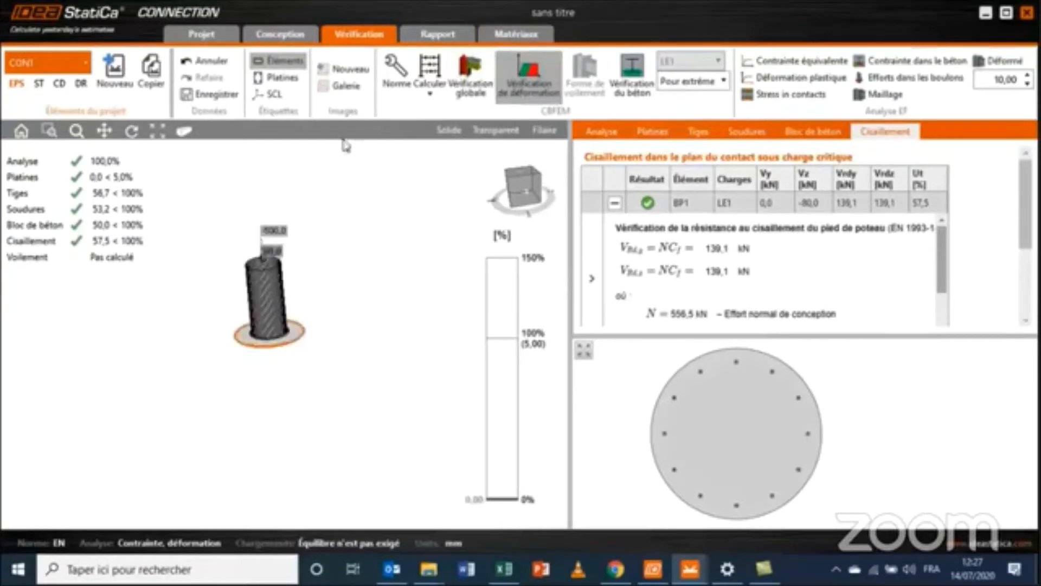
scroll(291, 311, "up", 3)
middle_click_drag(299, 308, 317, 339)
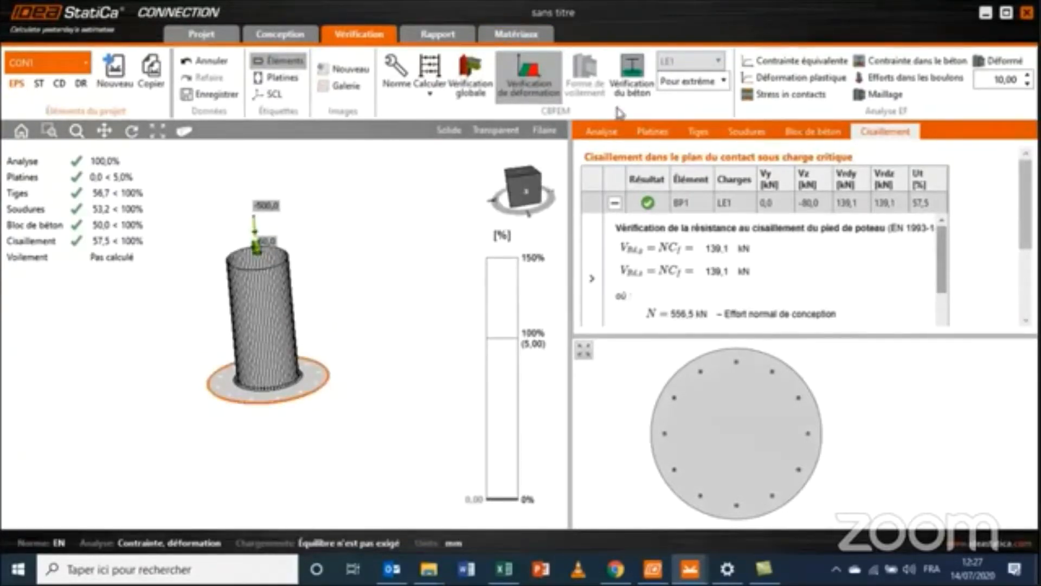
- Compare the contact stress, plastic strain and equivalent stress plots on the column base mesh
left_click(753, 102)
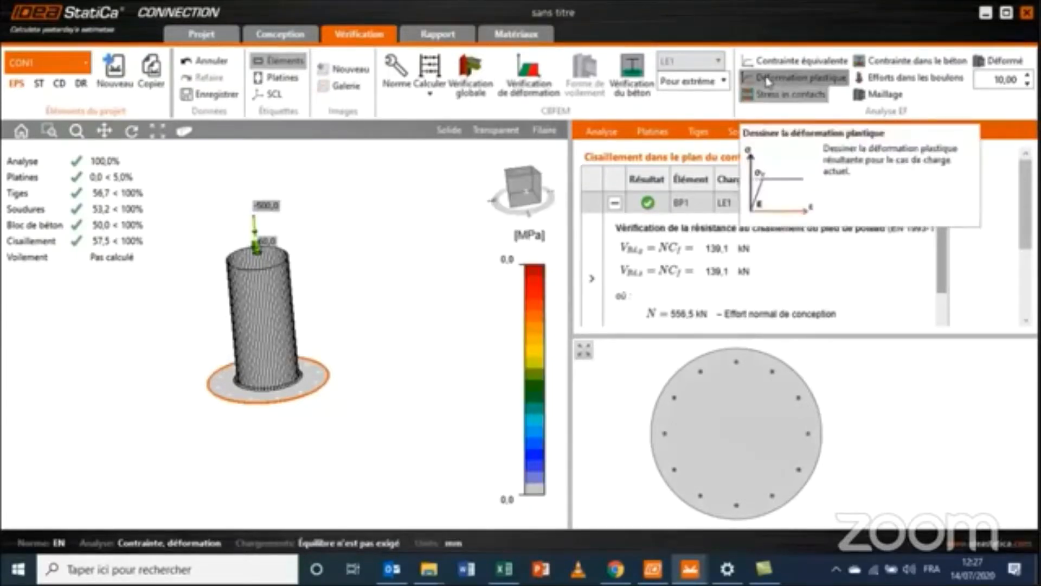
left_click(768, 80)
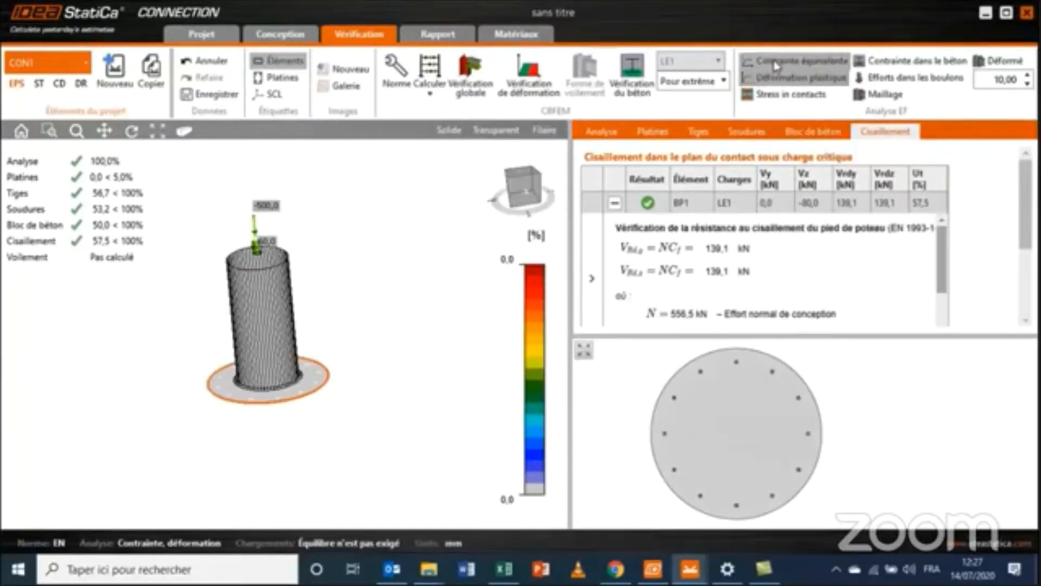
left_click(776, 61)
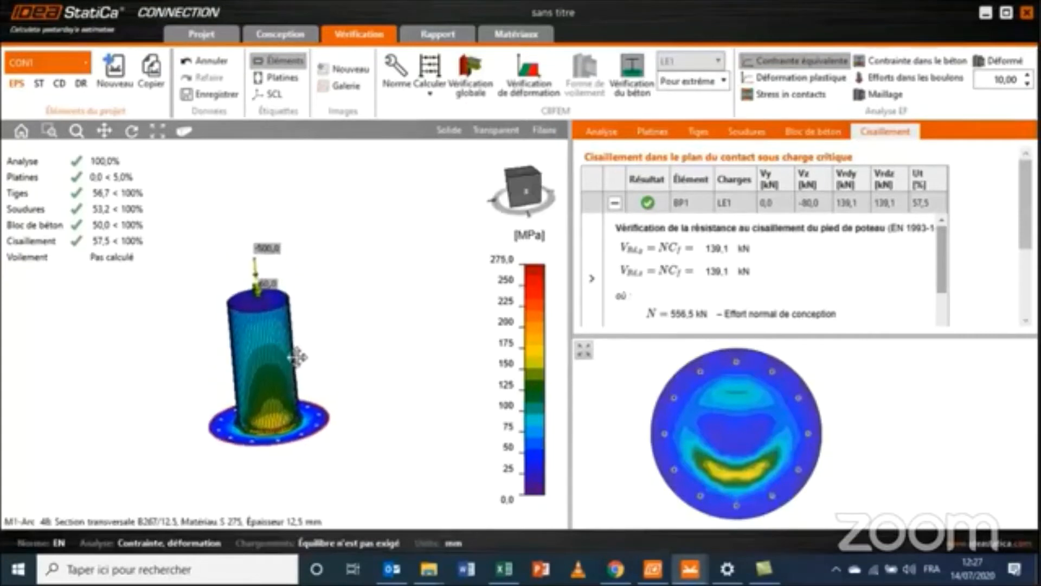
scroll(297, 357, "up", 4)
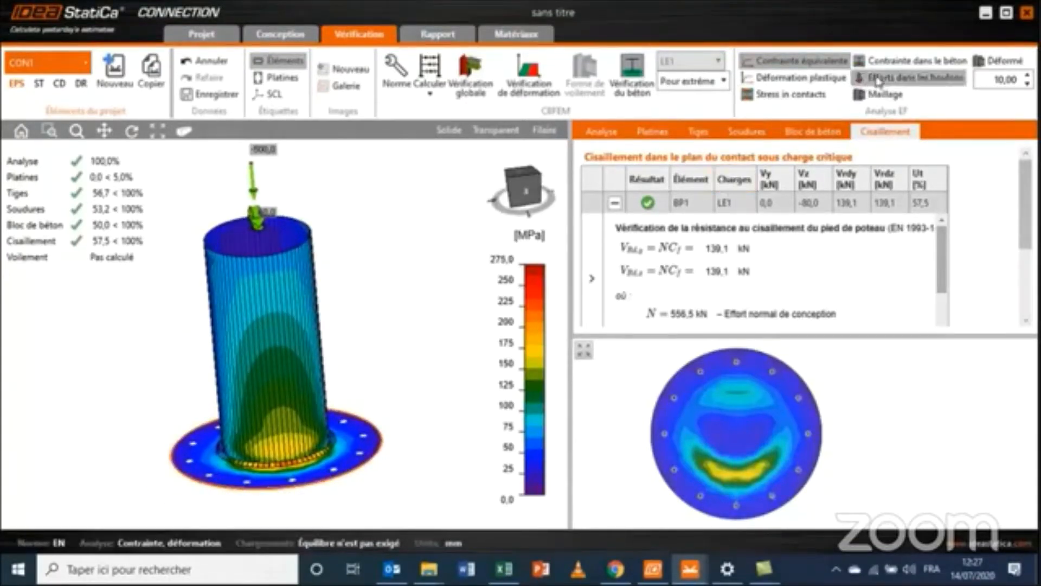
- View the concrete stress plot and the plastic strain at deformation scale 30, and return to the overall check view
left_click(892, 61)
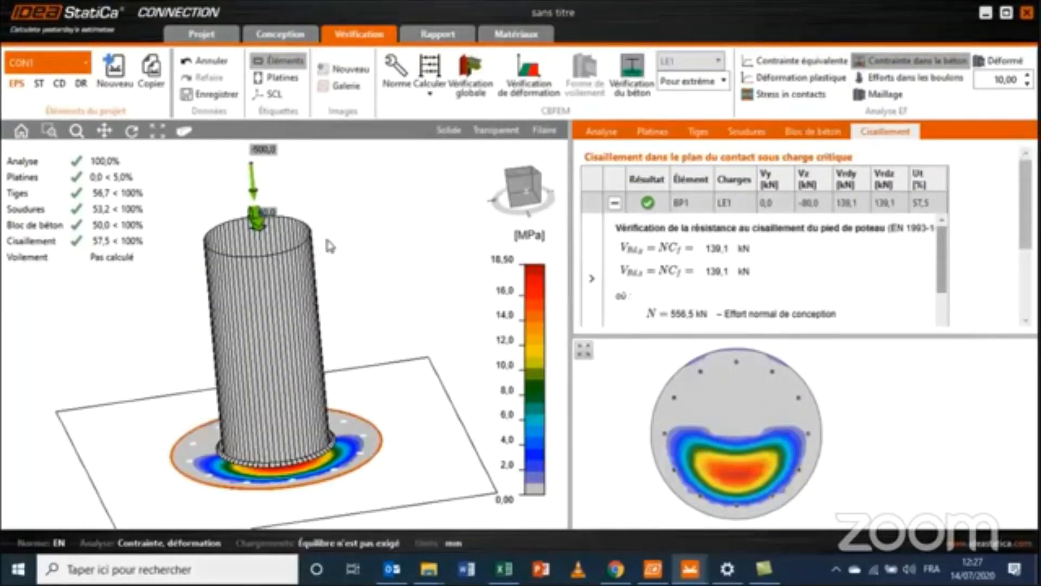
left_click(799, 80)
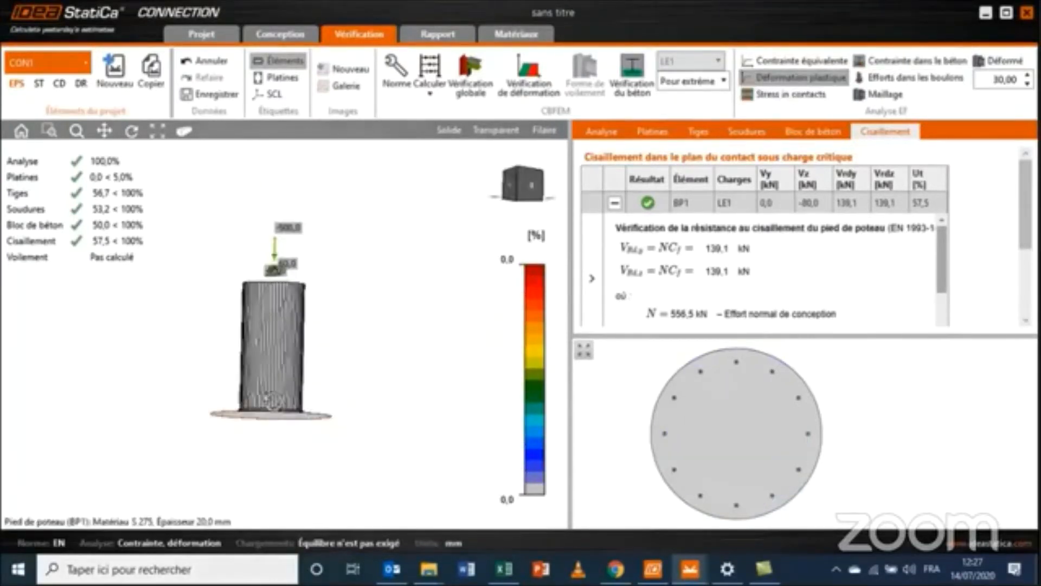
middle_click_drag(268, 400, 275, 401)
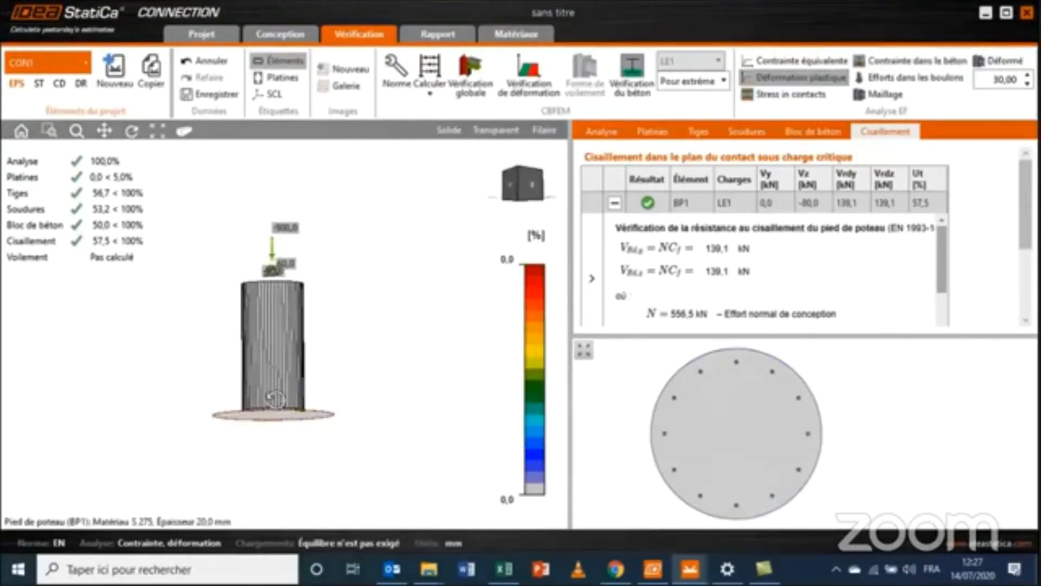
left_click(479, 99)
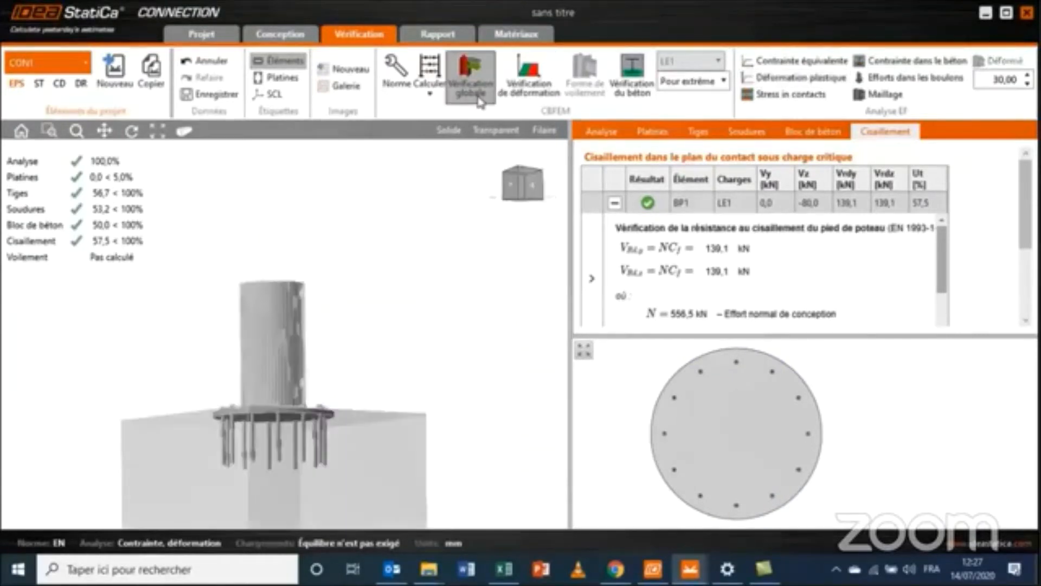
scroll(360, 388, "down", 5)
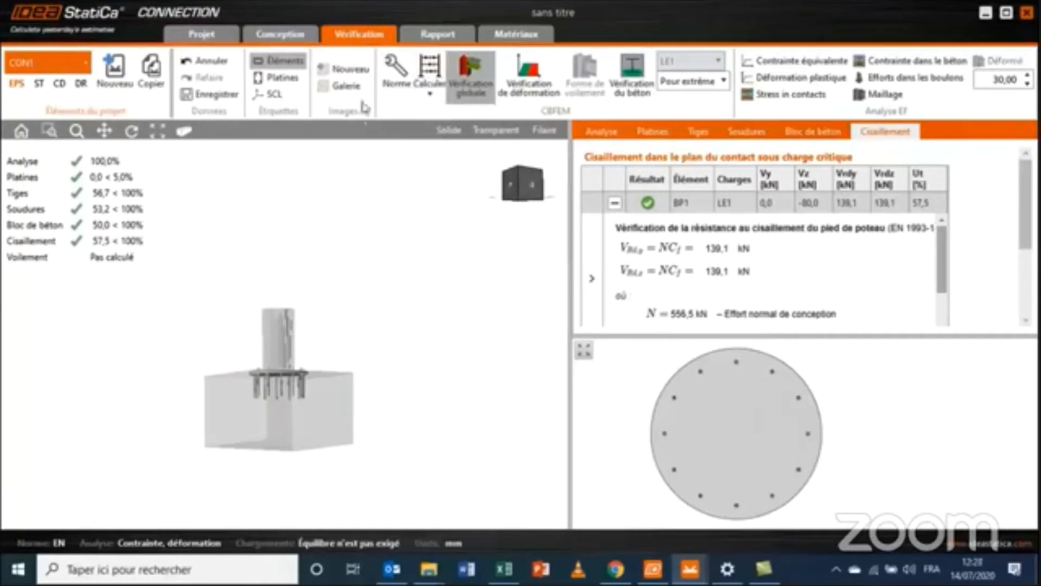
- Set the partial safety factor γM1 to 1,1 in the code and calculation settings
left_click(398, 82)
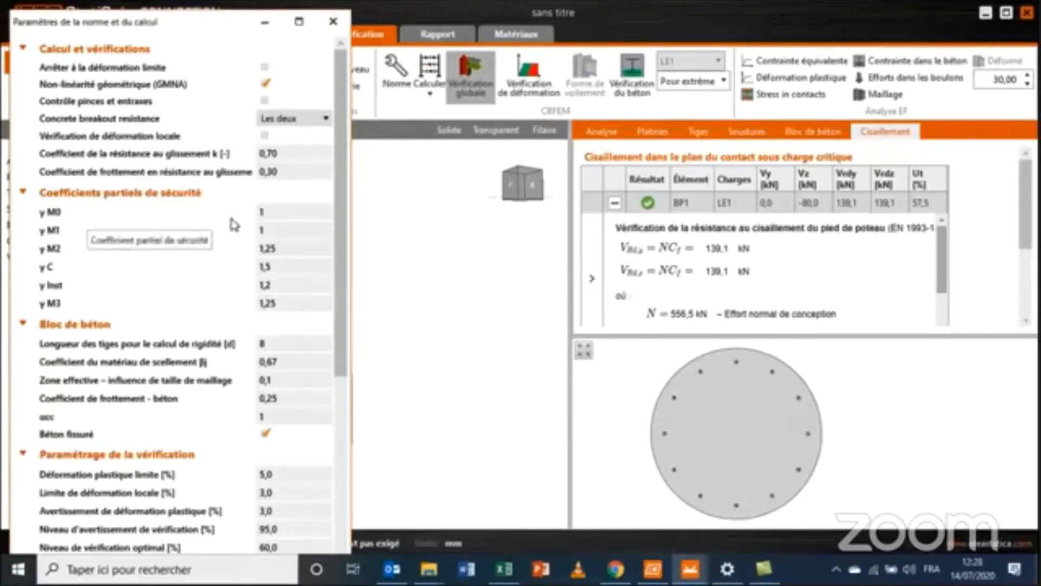
left_click(271, 213)
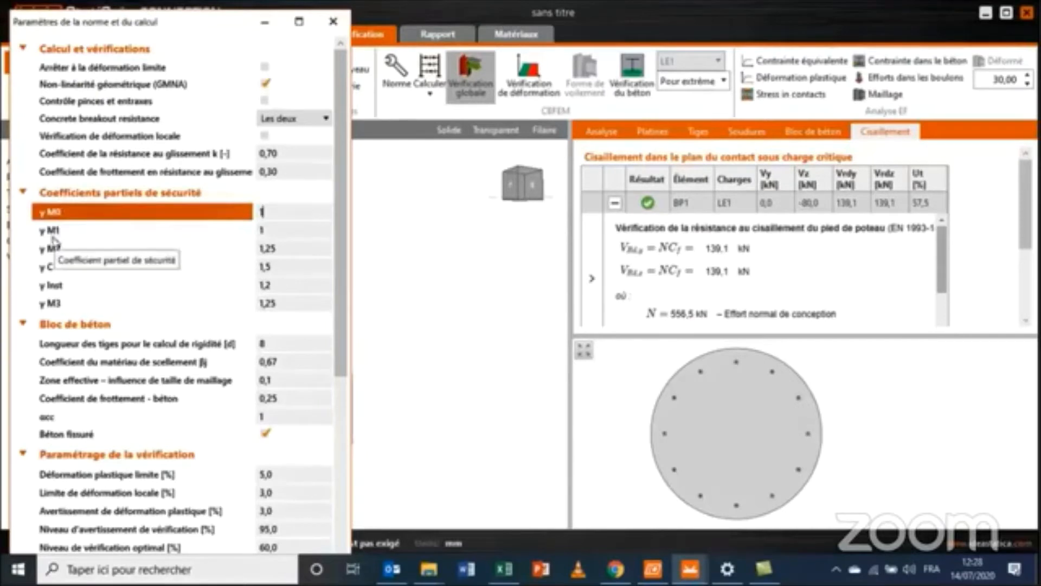
left_click(268, 230)
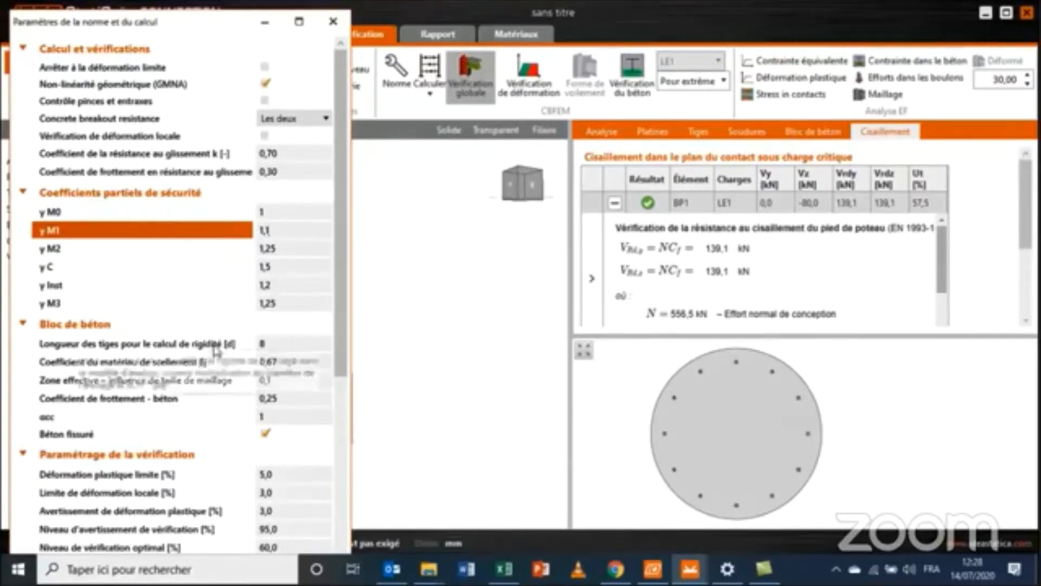
- Look through the concrete block, check and mesh parameters in the code settings, and close the settings
scroll(275, 380, "down", 3)
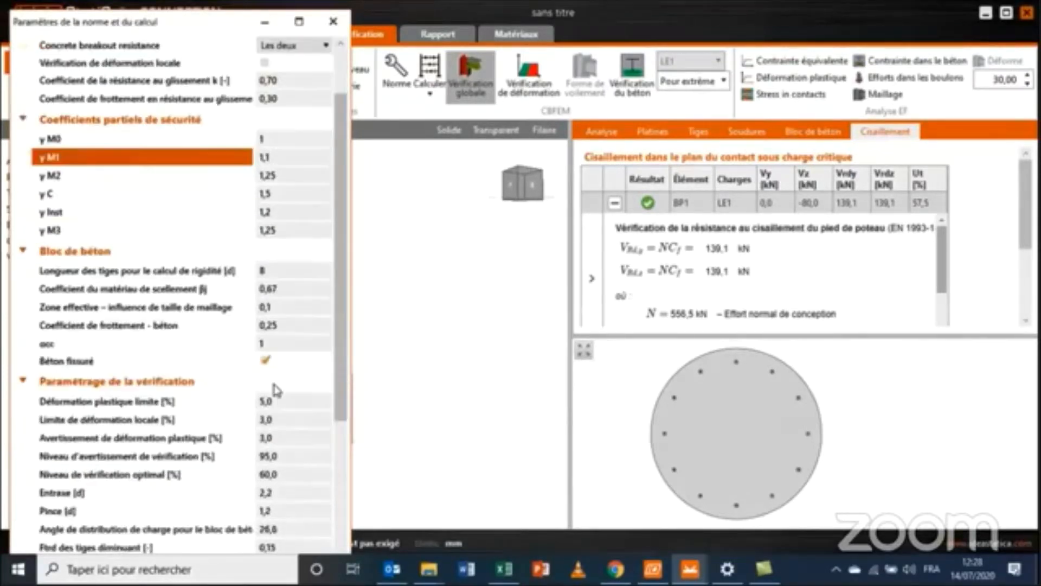
scroll(274, 386, "down", 1)
scroll(226, 397, "down", 1)
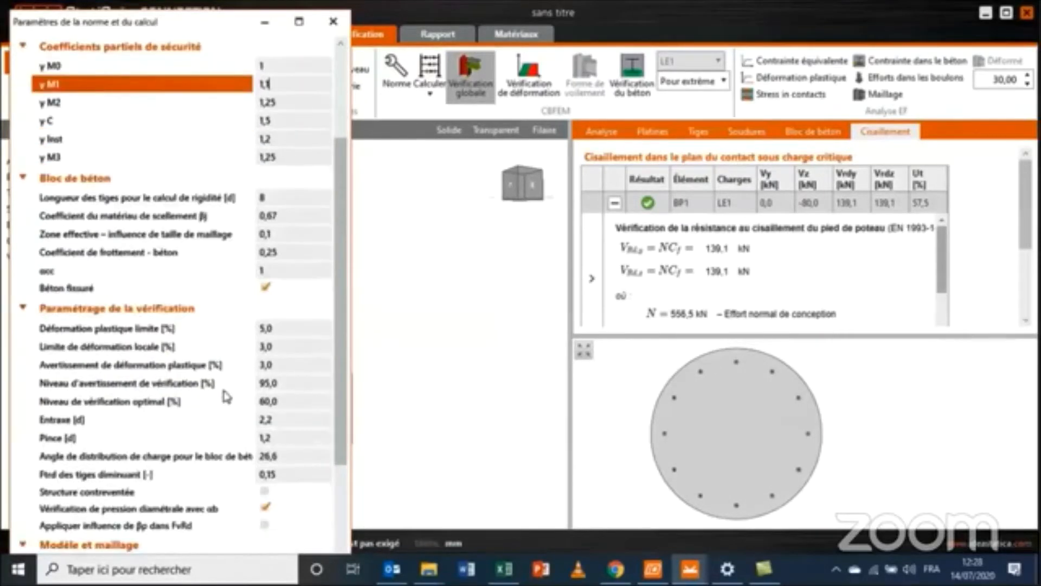
scroll(227, 397, "down", 5)
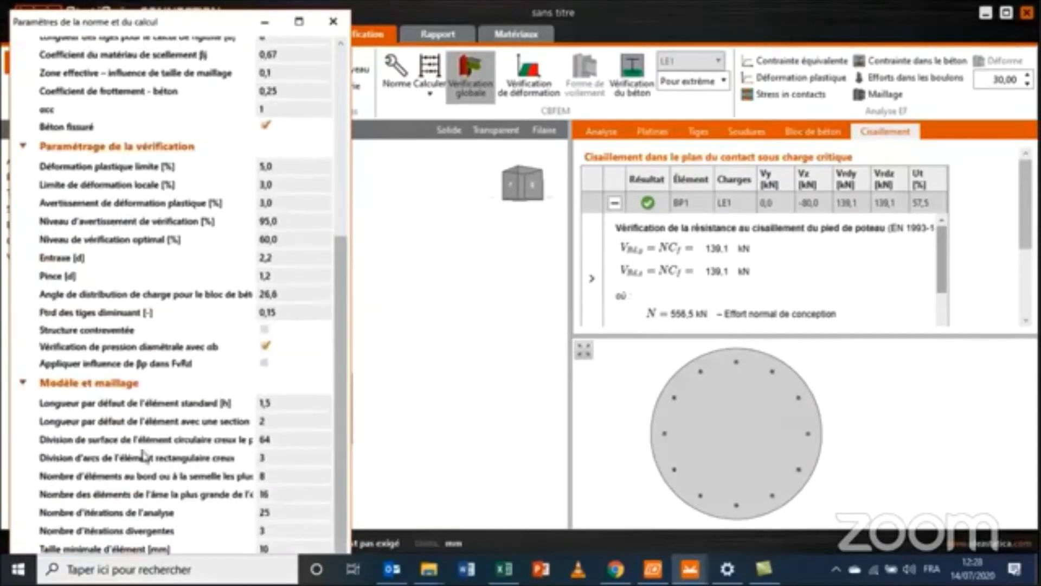
scroll(309, 125, "up", 5)
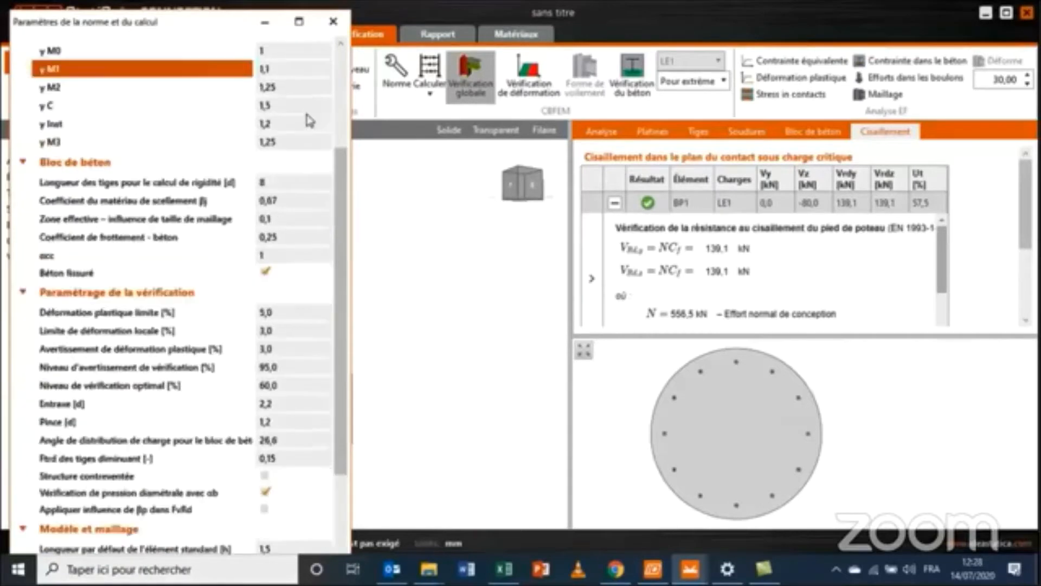
scroll(318, 77, "up", 5)
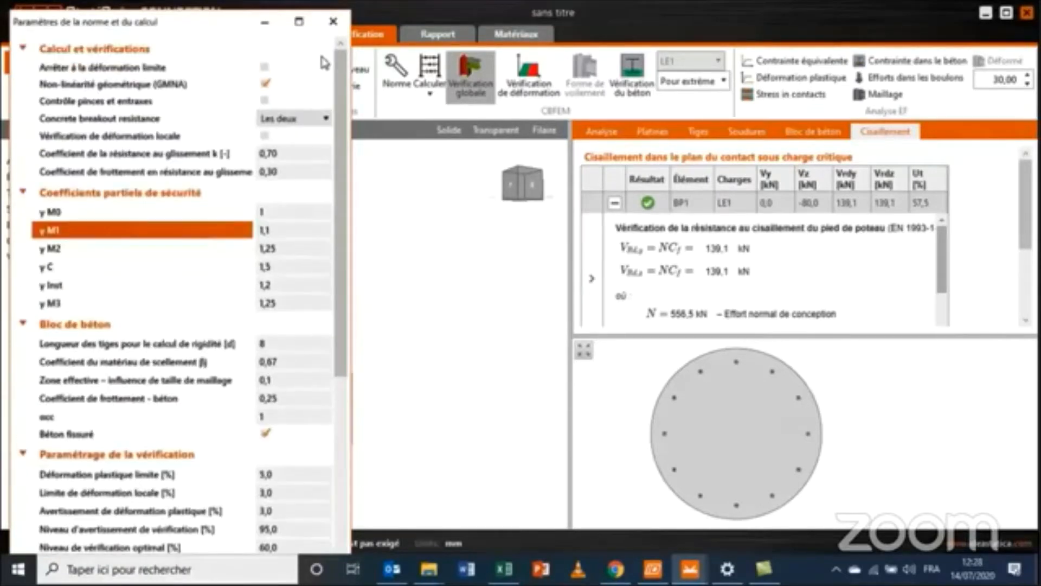
left_click(332, 23)
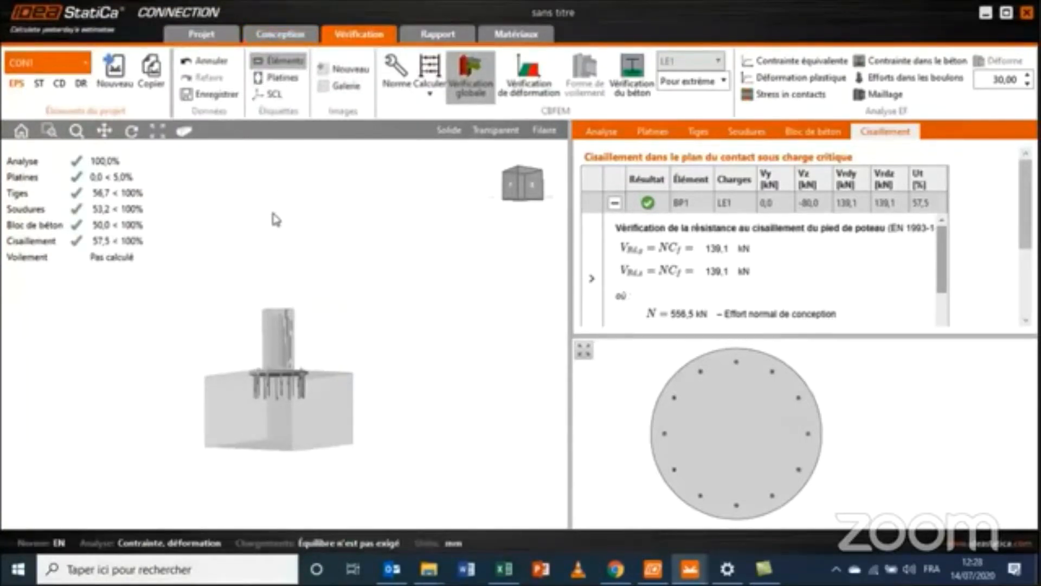
- Open the detailed report of CON1 and read through it down to the code settings table
left_click(437, 36)
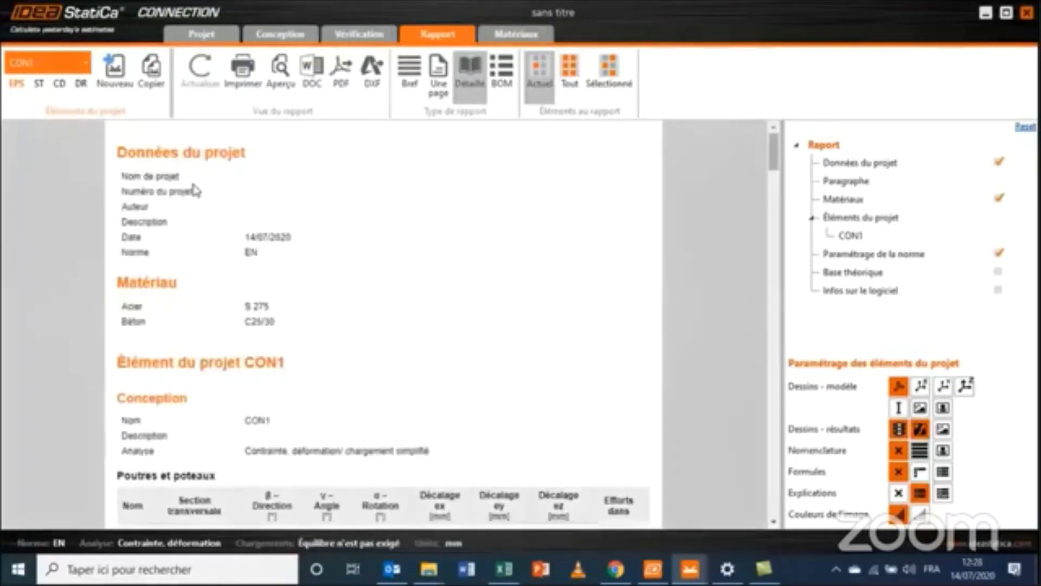
scroll(348, 252, "down", 8)
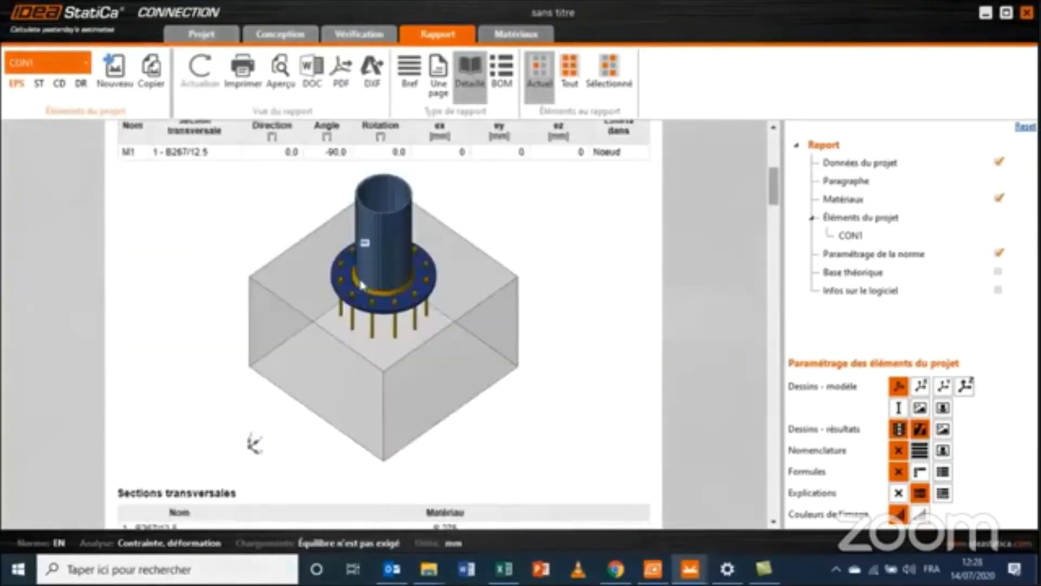
scroll(363, 286, "down", 15)
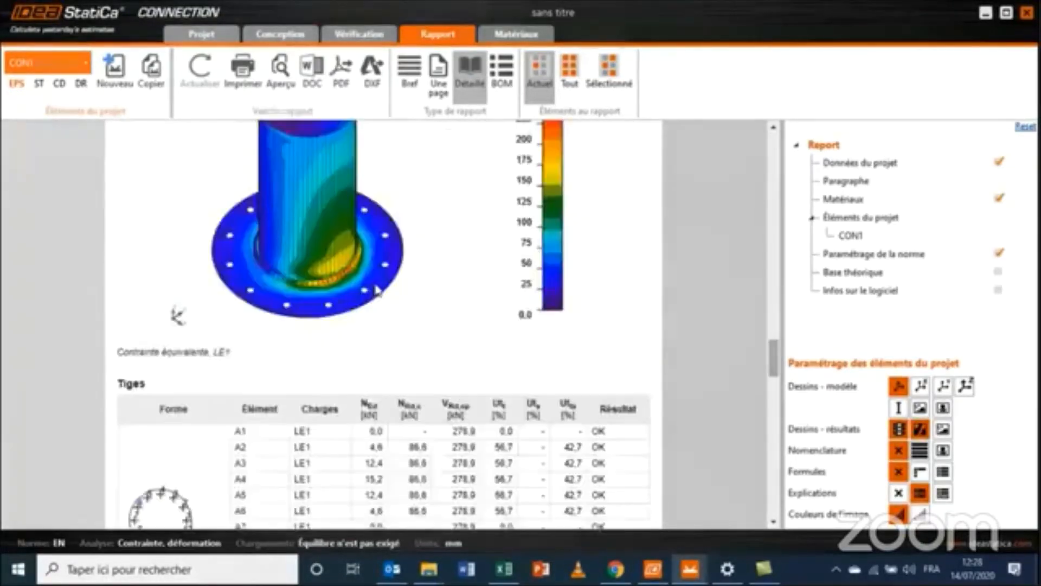
scroll(378, 290, "down", 10)
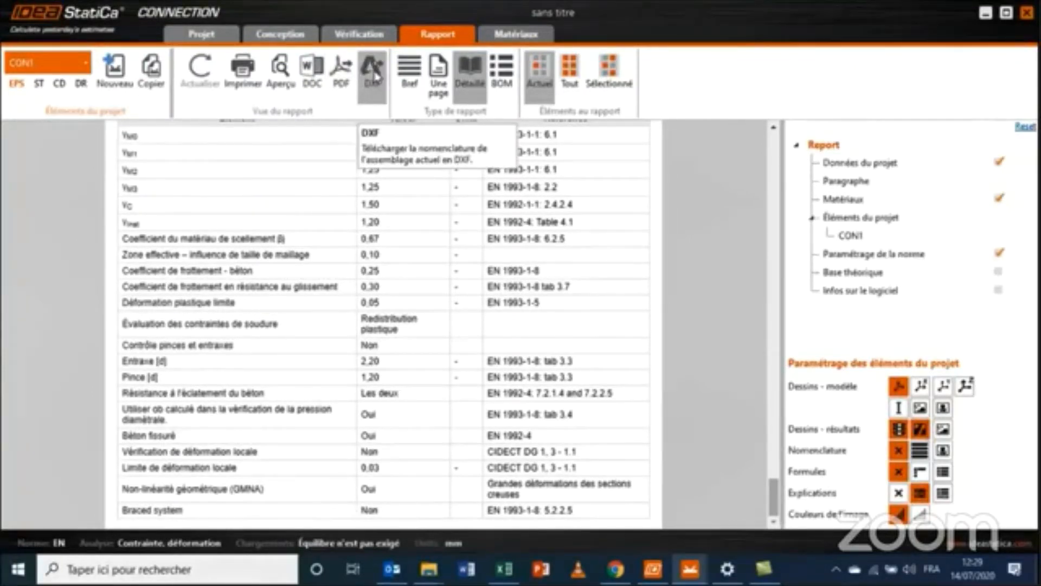
- Look through the project's materials and the EN 1993 steel grades available for the B267/12.5 section, and close the list without changes
left_click(518, 36)
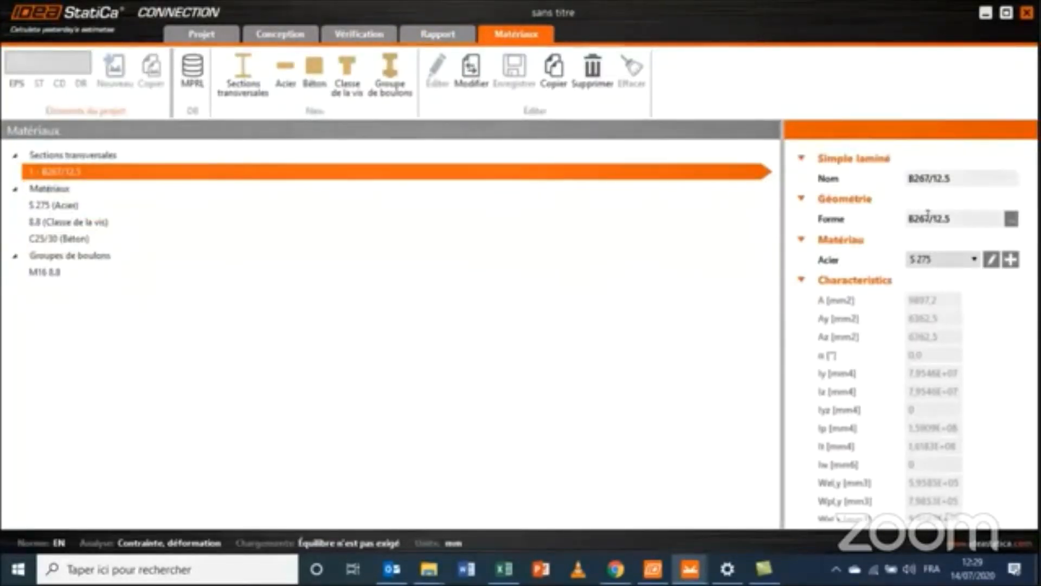
left_click(1011, 260)
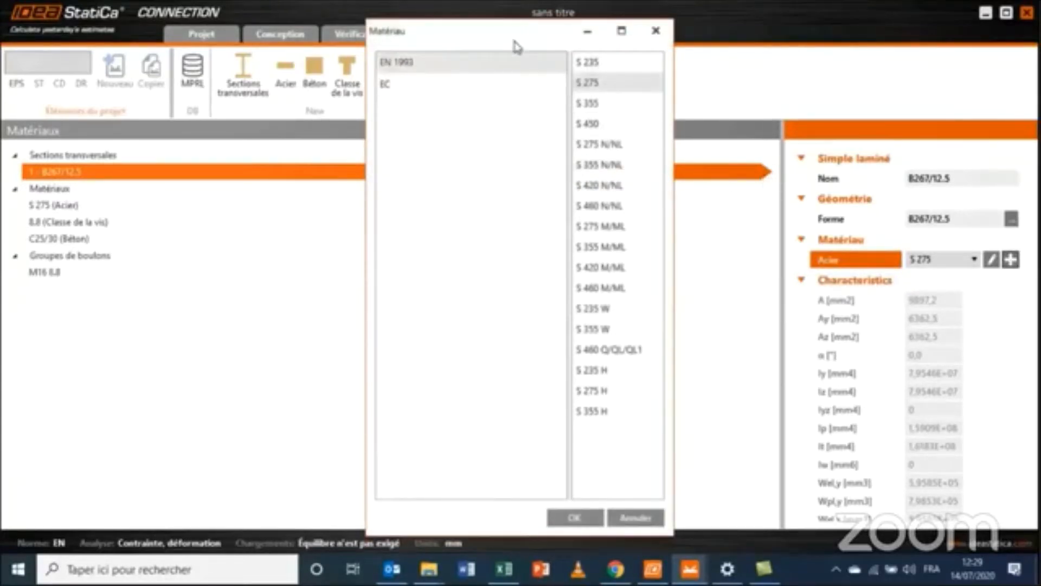
left_click(656, 31)
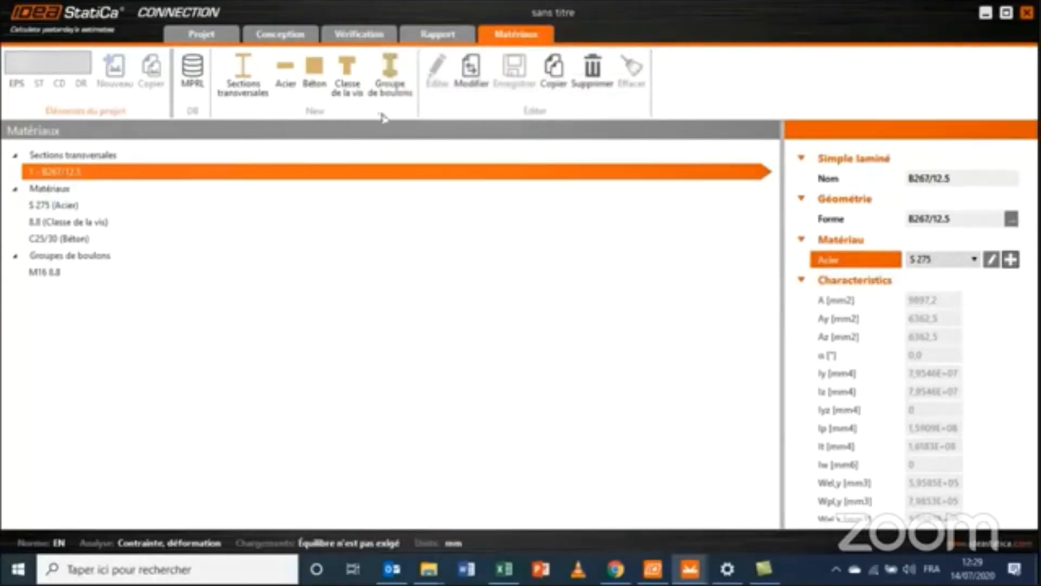
- Create a new empty project without a predefined topology, using the European code with S 275 steel, M16 8.8 bolts and C25/30 concrete
left_click(265, 38)
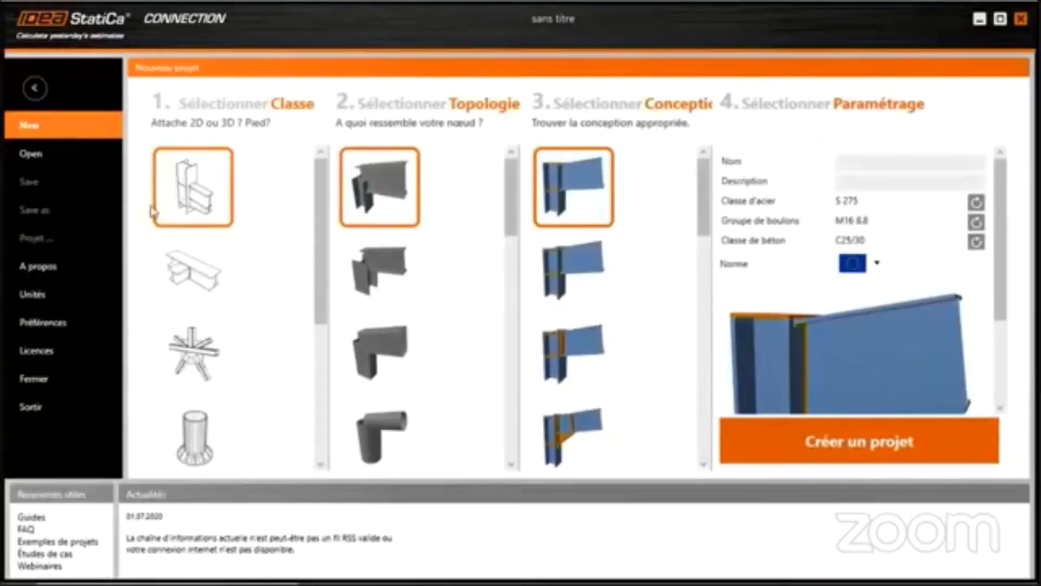
left_click(214, 267)
left_click_drag(323, 277, 321, 430)
left_click(206, 444)
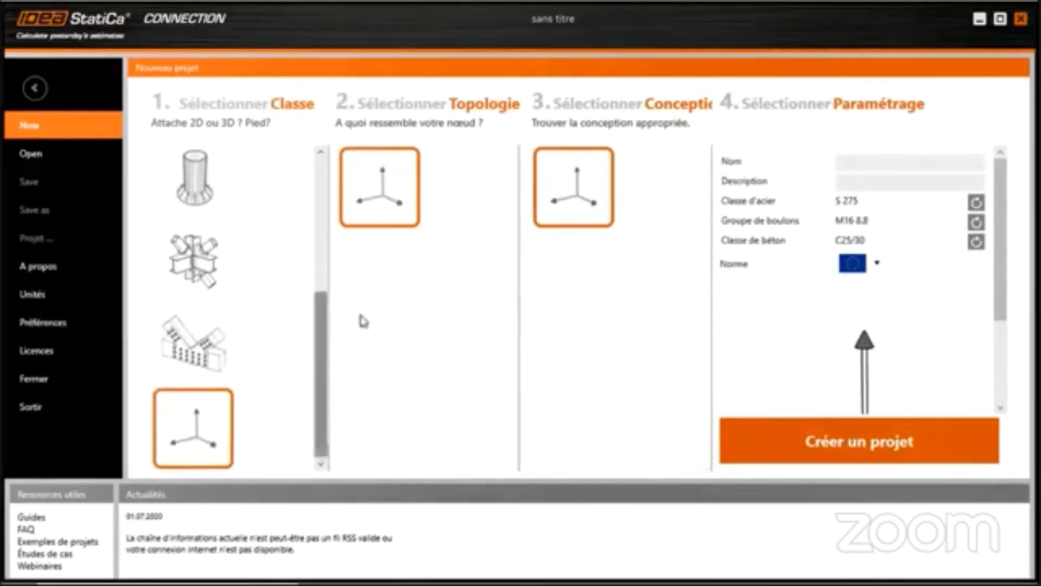
left_click(878, 266)
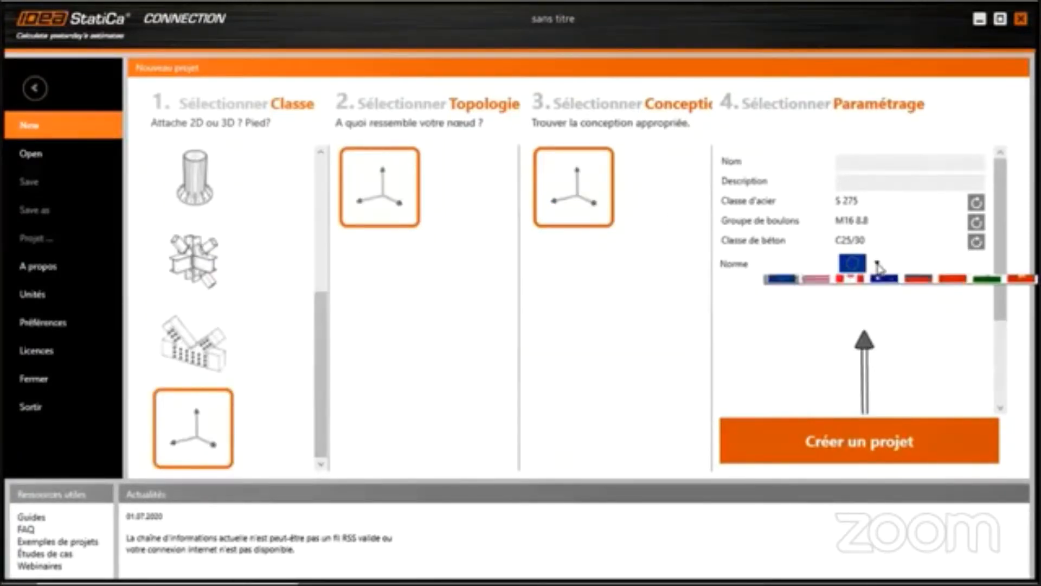
left_click(778, 291)
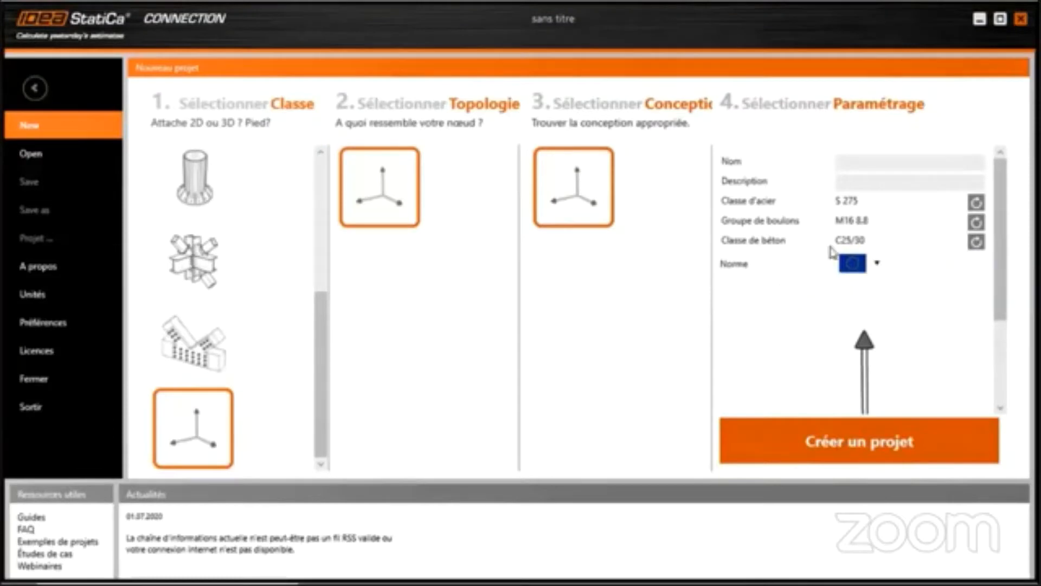
left_click(868, 442)
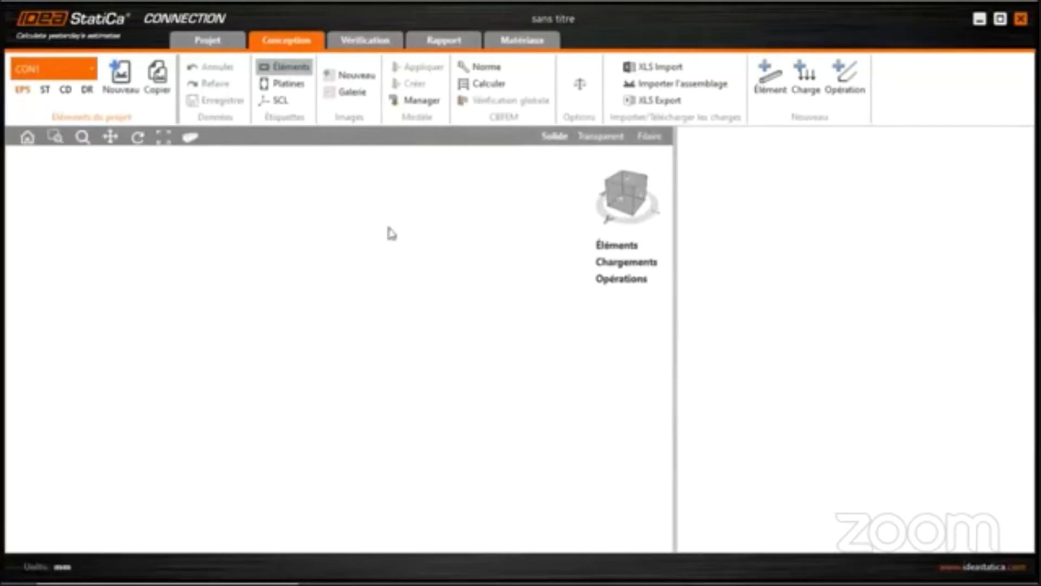
- Add a member with a general composed cross-section and insert a rolled HEB500 profile as its first component
left_click(769, 79)
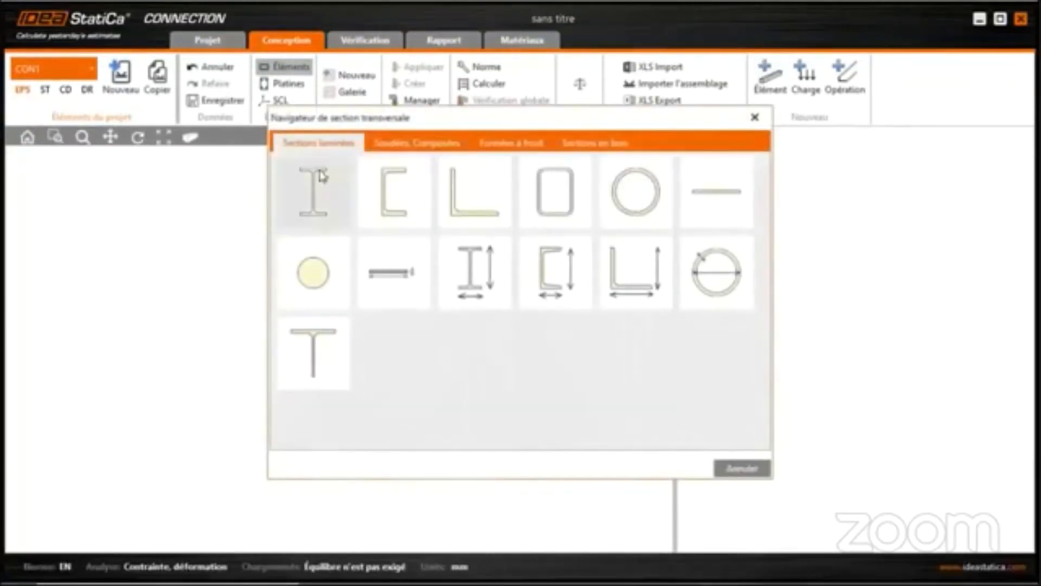
left_click(385, 142)
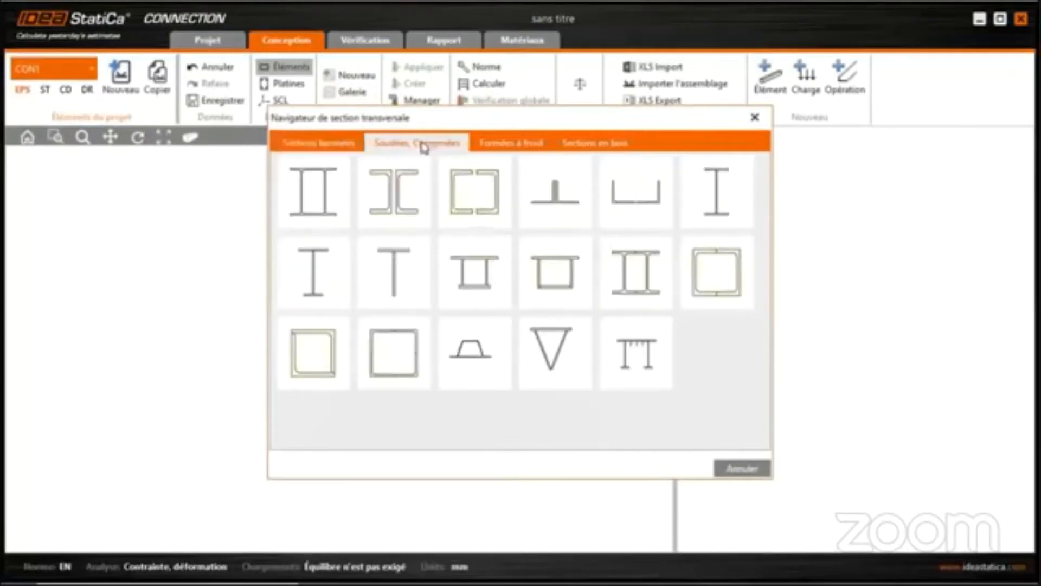
left_click(625, 357)
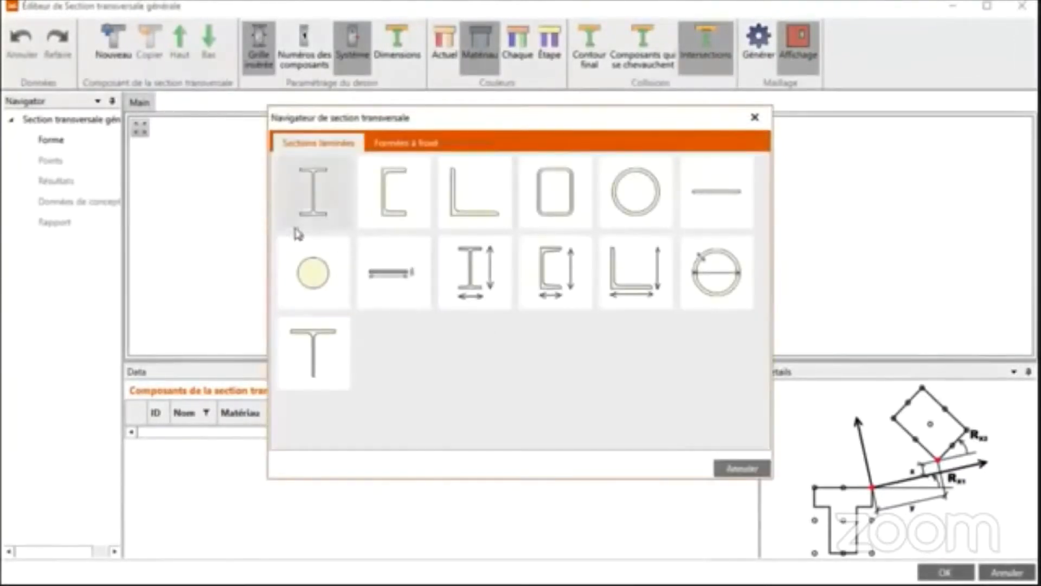
left_click(315, 195)
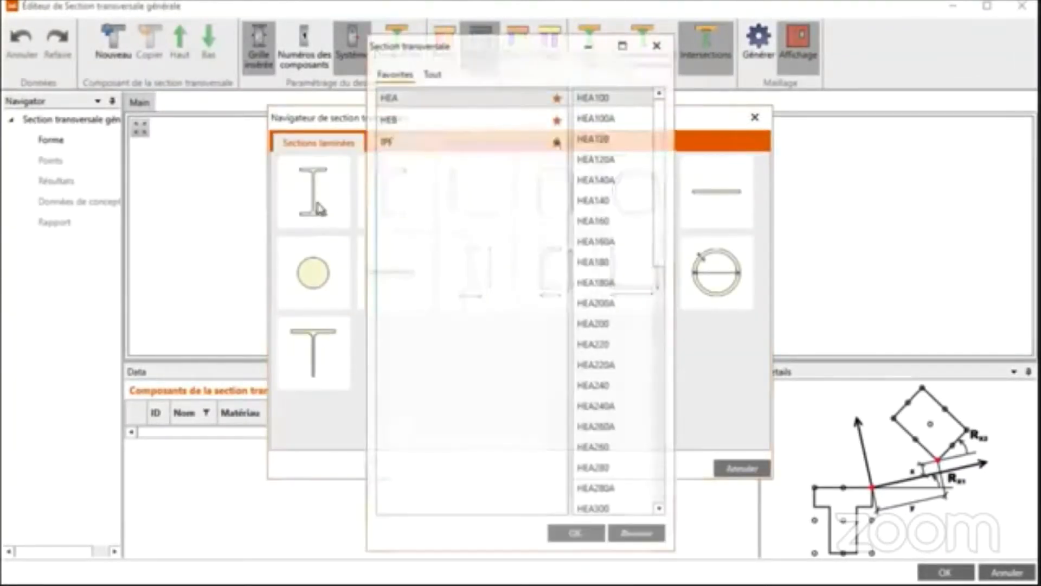
left_click(432, 75)
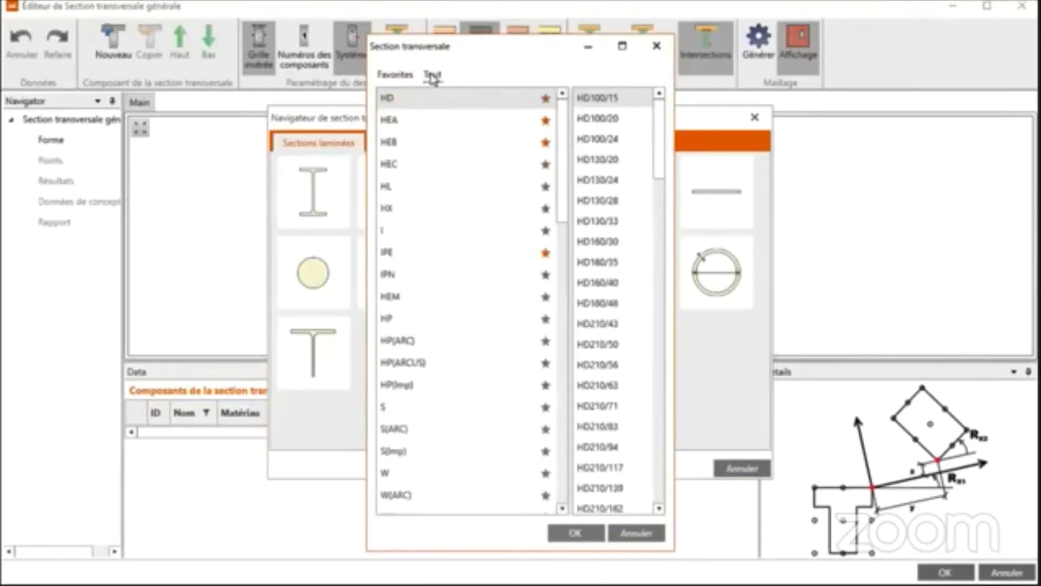
left_click(390, 144)
left_click(394, 75)
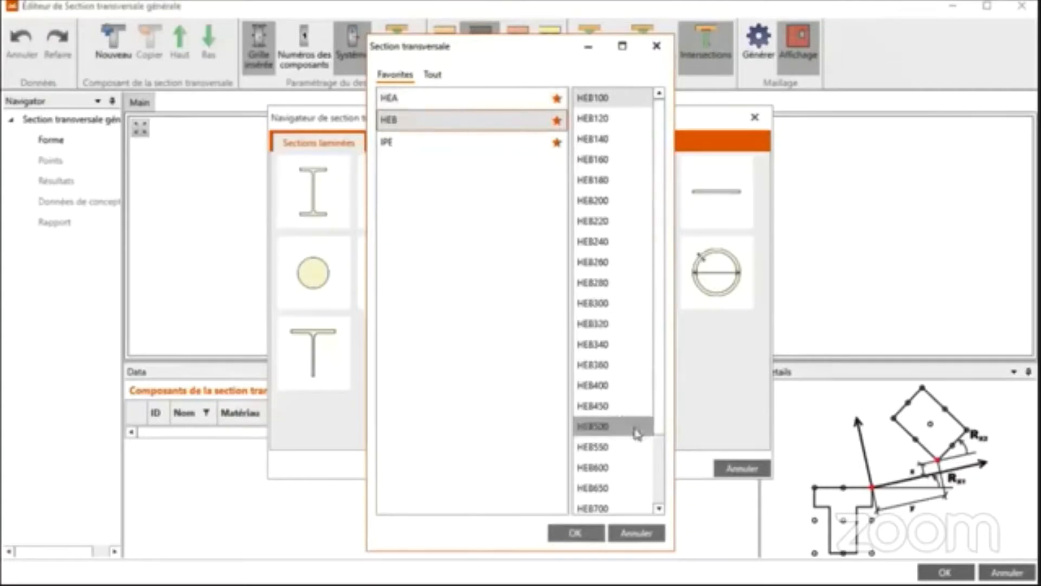
left_click(596, 431)
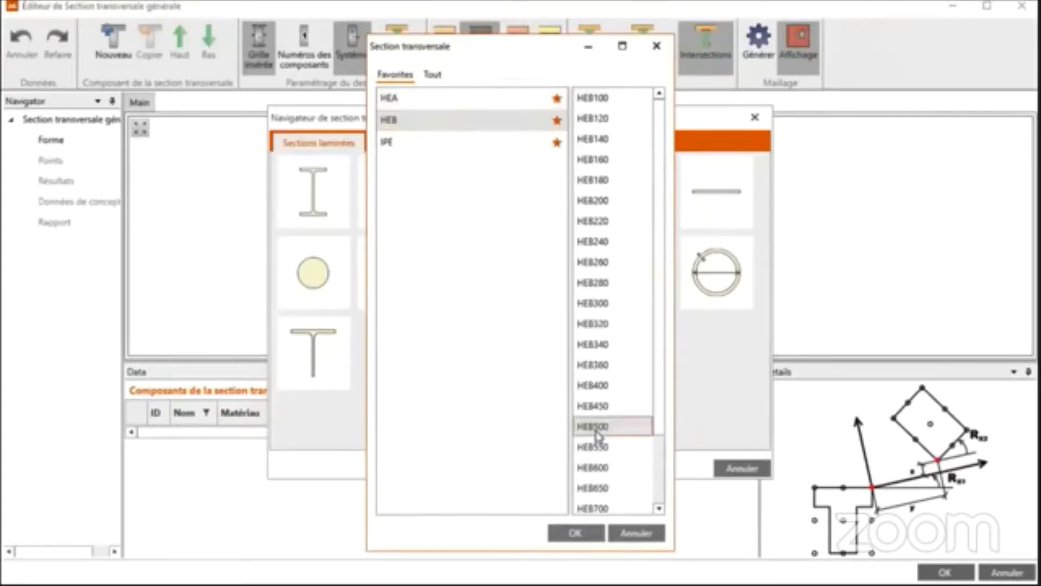
left_click(576, 533)
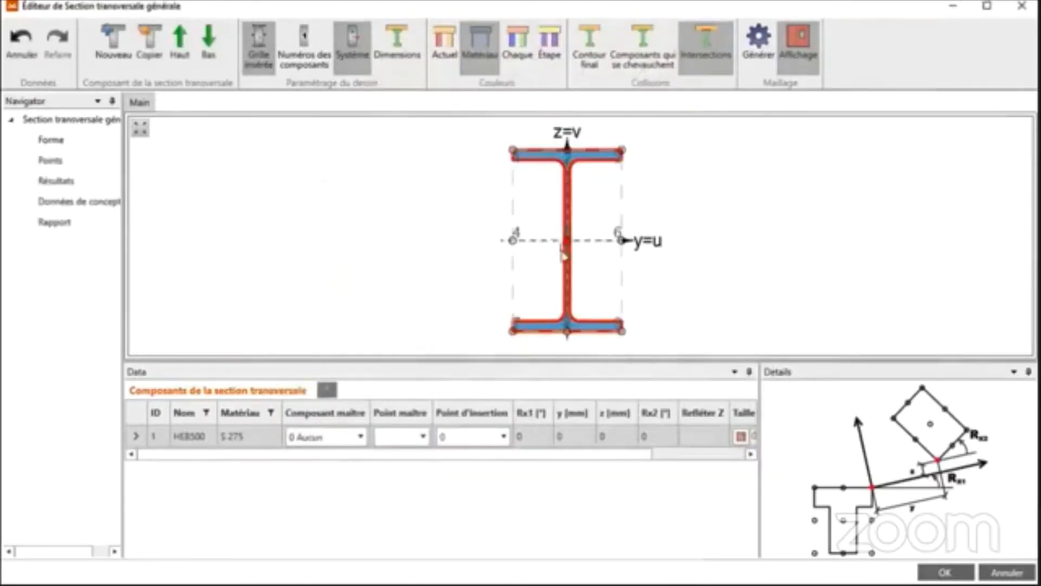
- Add a second rolled HEB500 profile as another component of the general cross-section
middle_click_drag(550, 229, 529, 254)
scroll(520, 232, "up", 1)
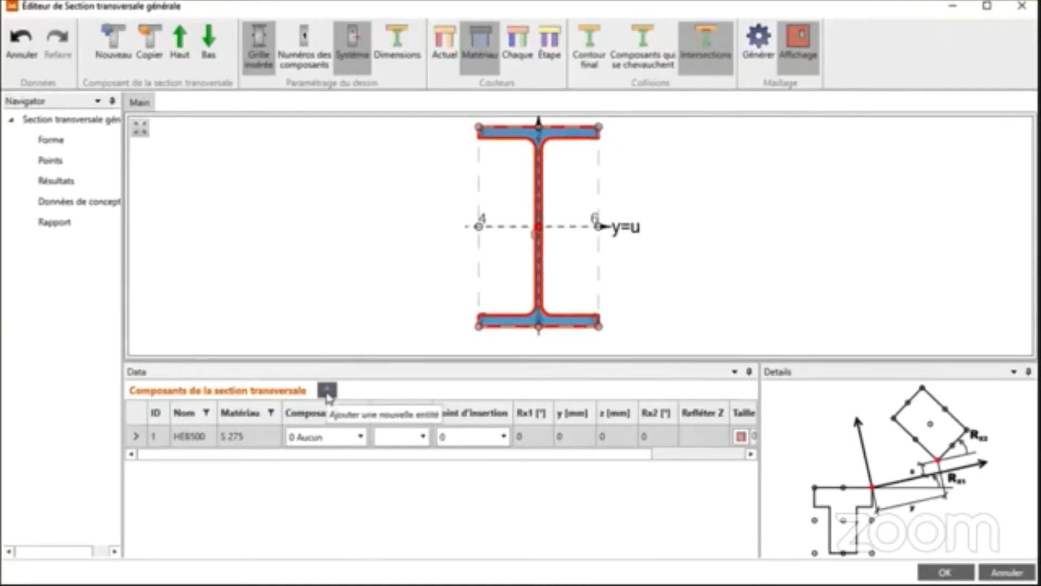
left_click(327, 391)
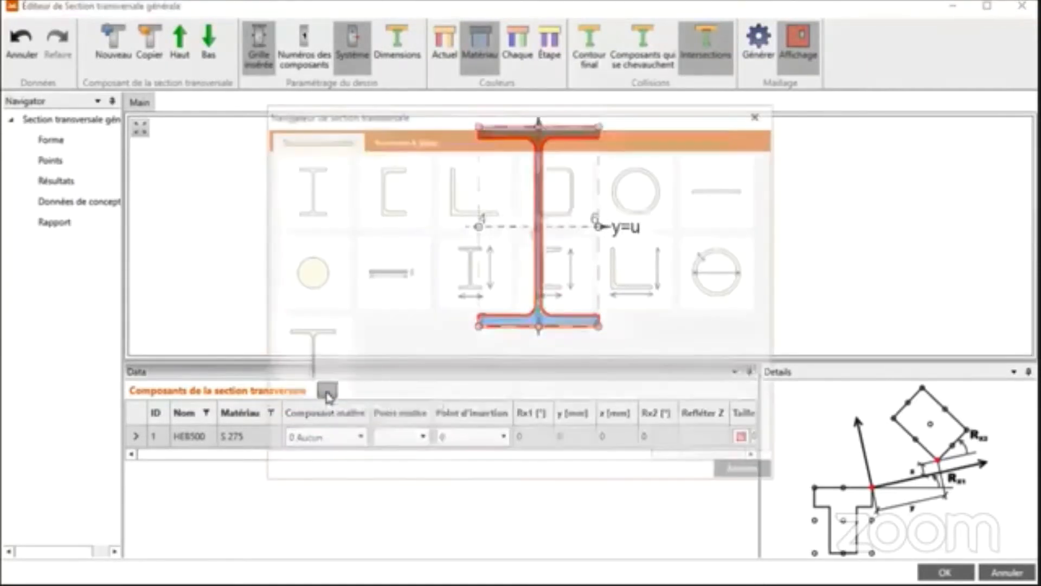
left_click(315, 205)
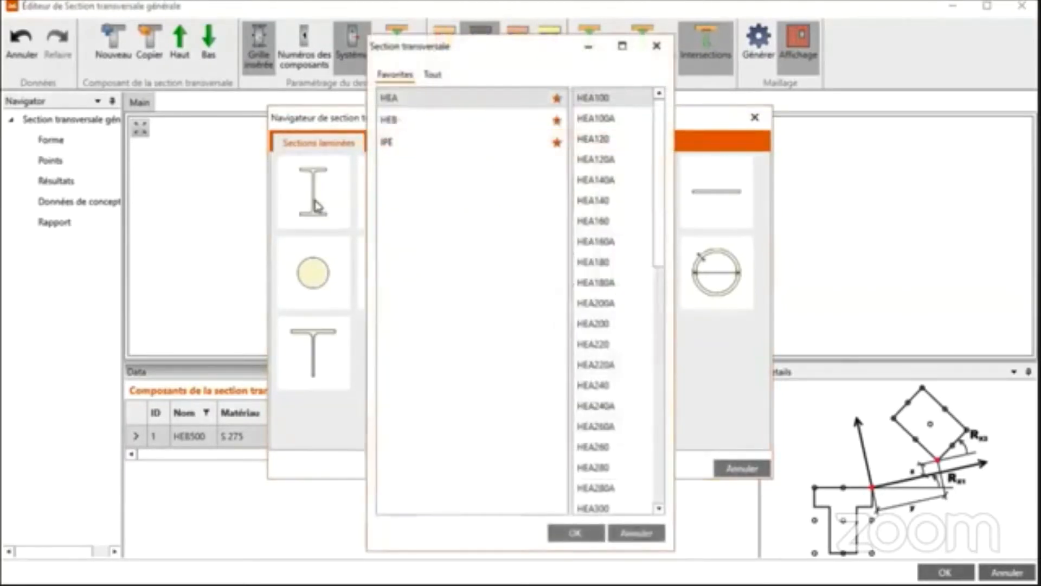
left_click(397, 127)
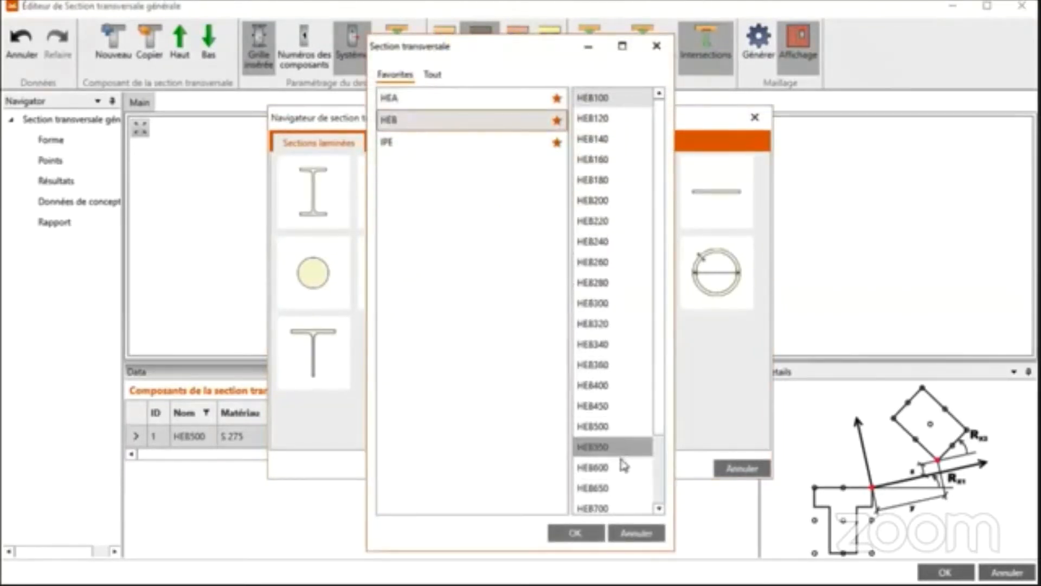
left_click(598, 429)
left_click(585, 535)
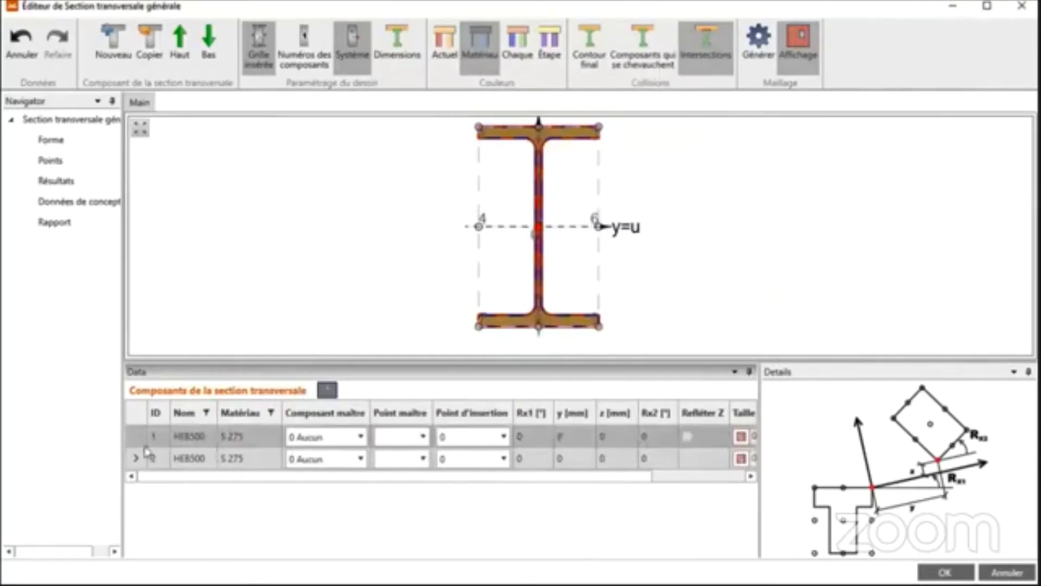
- Set the second component's master component to 1 HEB500 and its insertion point to 8
left_click(291, 459)
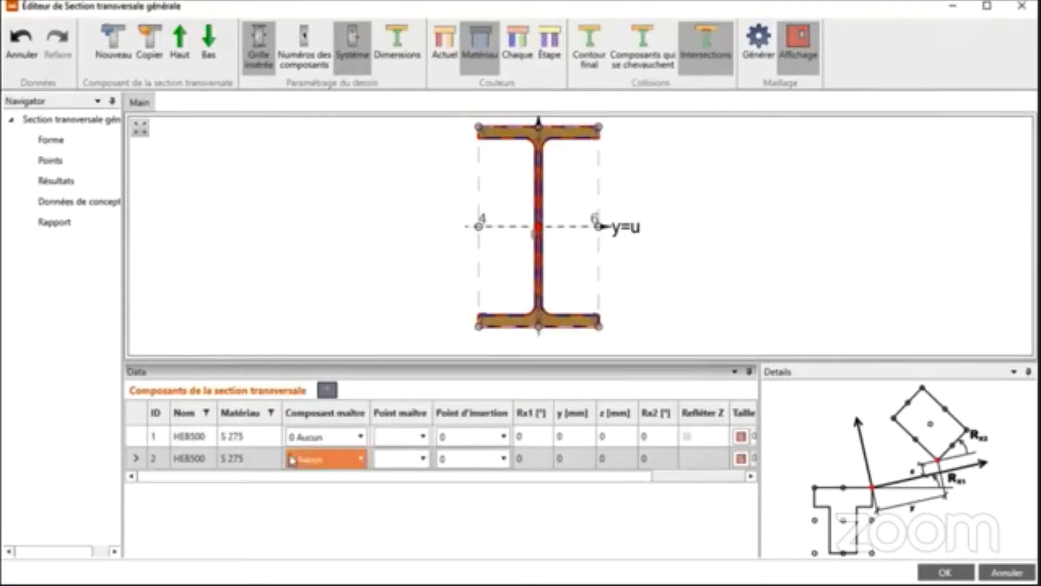
left_click(352, 466)
left_click(344, 495)
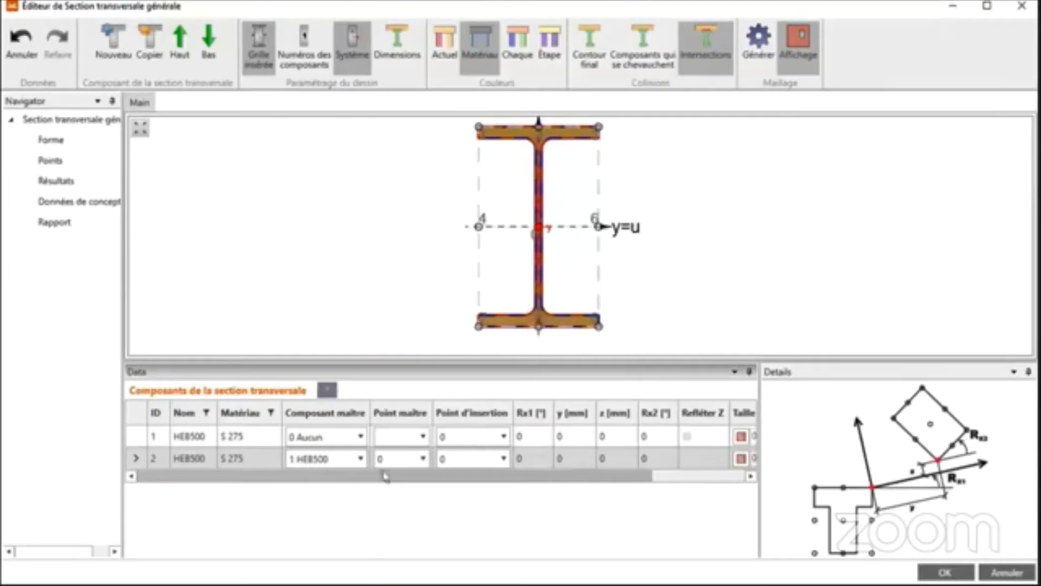
left_click(495, 462)
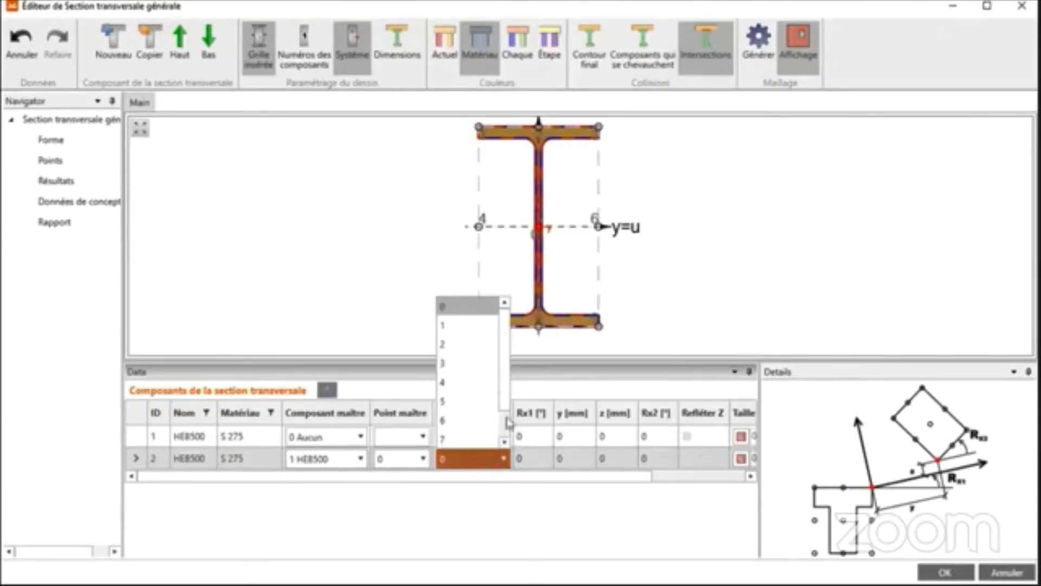
left_click(464, 438)
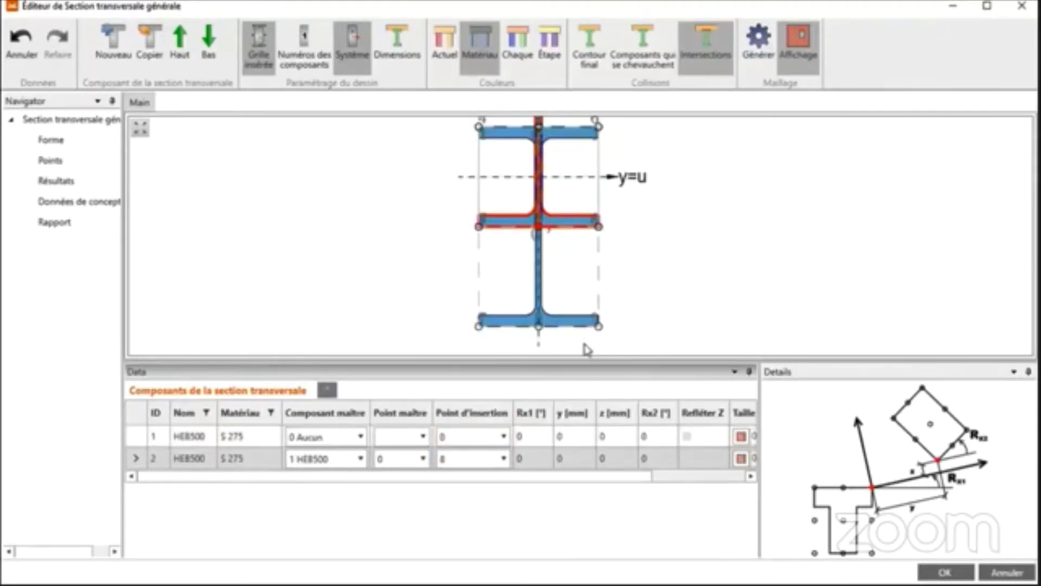
- Set the second component's Rx1 rotation to 90° and its z offset to 7,25 mm, and confirm the cross-section
left_click(524, 459)
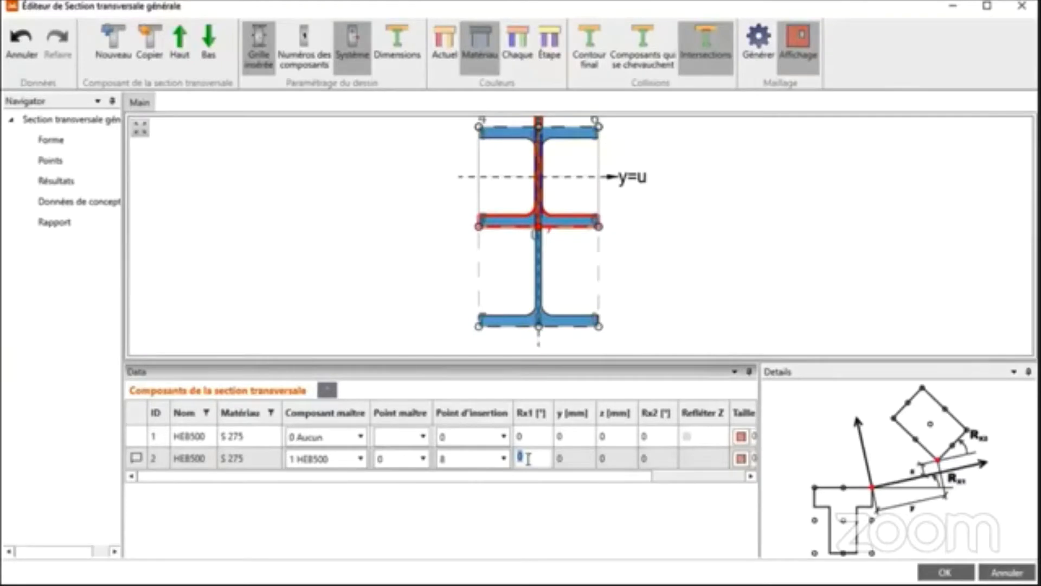
key("Tab")
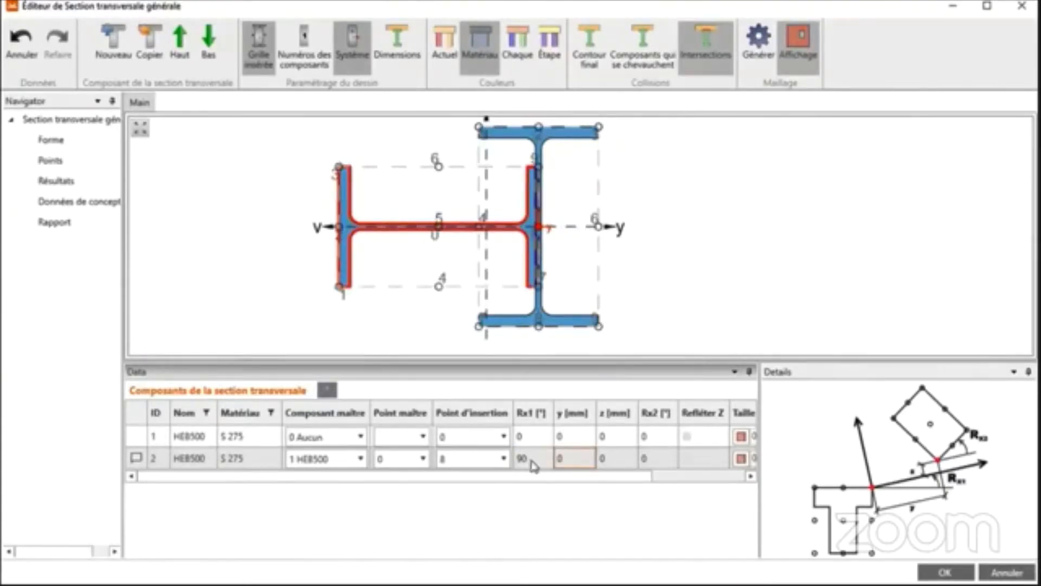
left_click(613, 458)
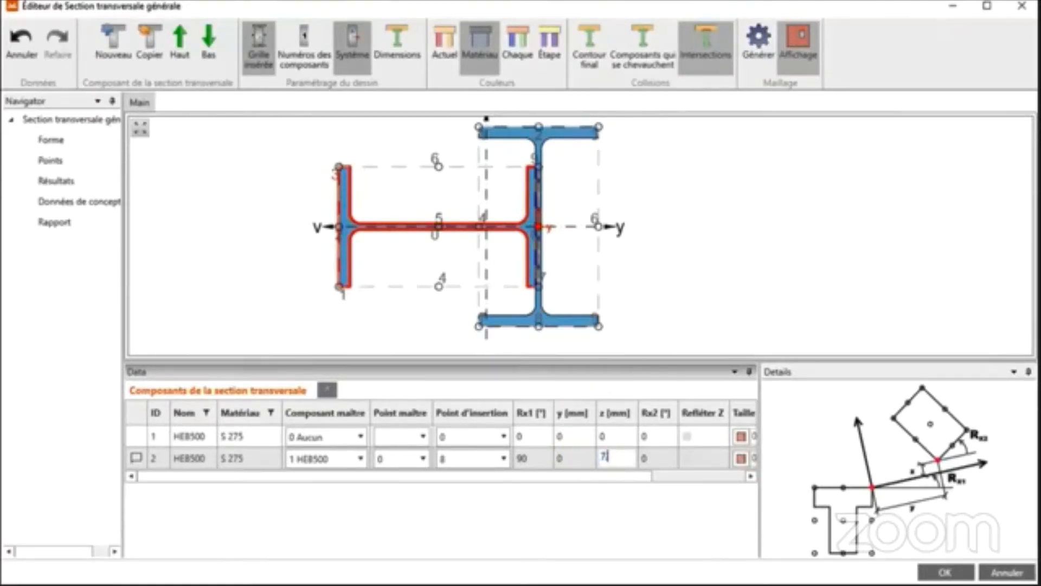
type("7,25")
key("Tab")
scroll(535, 216, "up", 2)
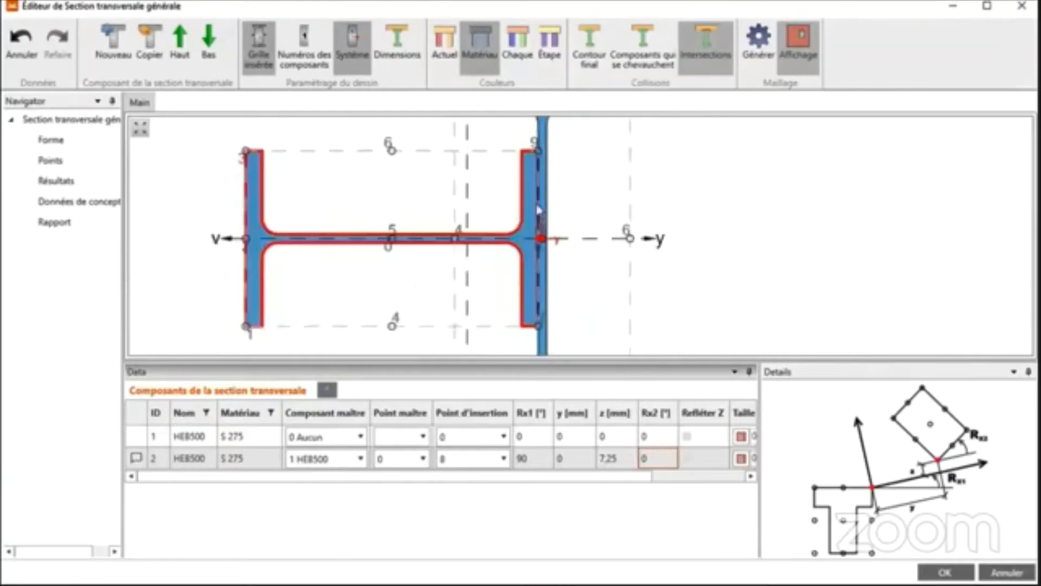
scroll(537, 228, "up", 2)
scroll(542, 247, "down", 4)
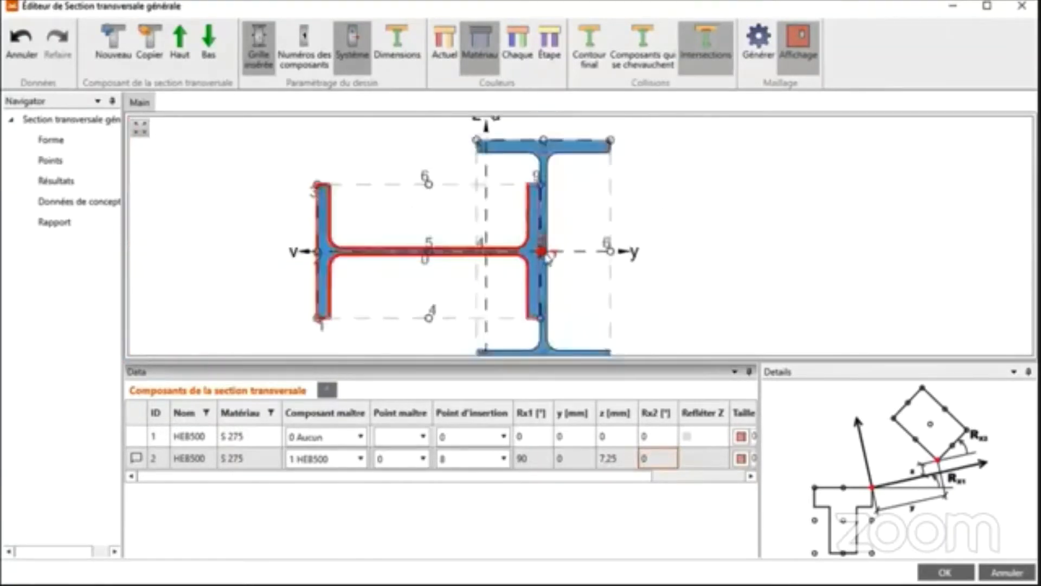
middle_click_drag(585, 265, 573, 255)
left_click(945, 573)
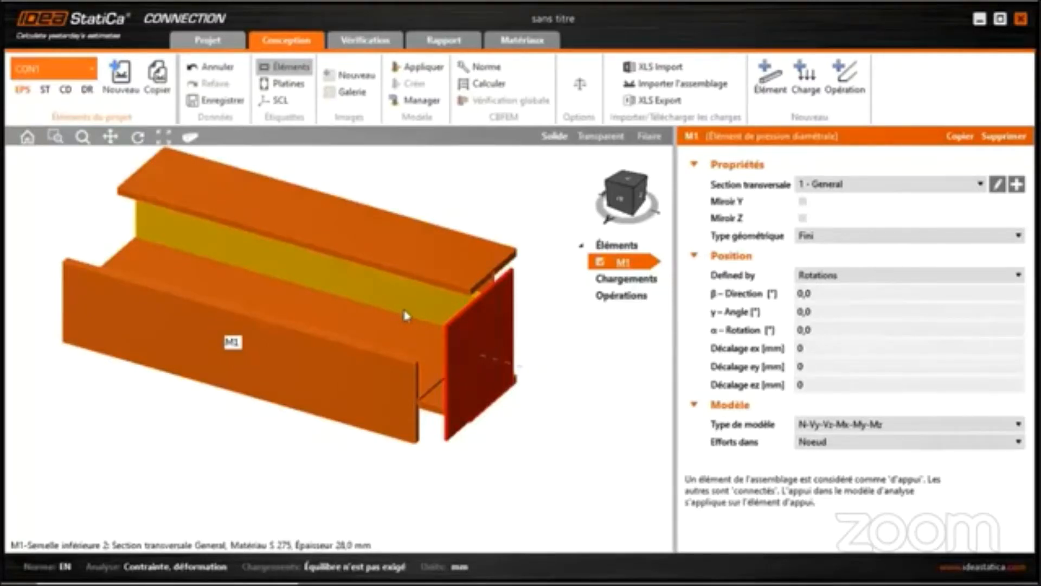
- Rename member M1 as PO
middle_click_drag(218, 296, 228, 353)
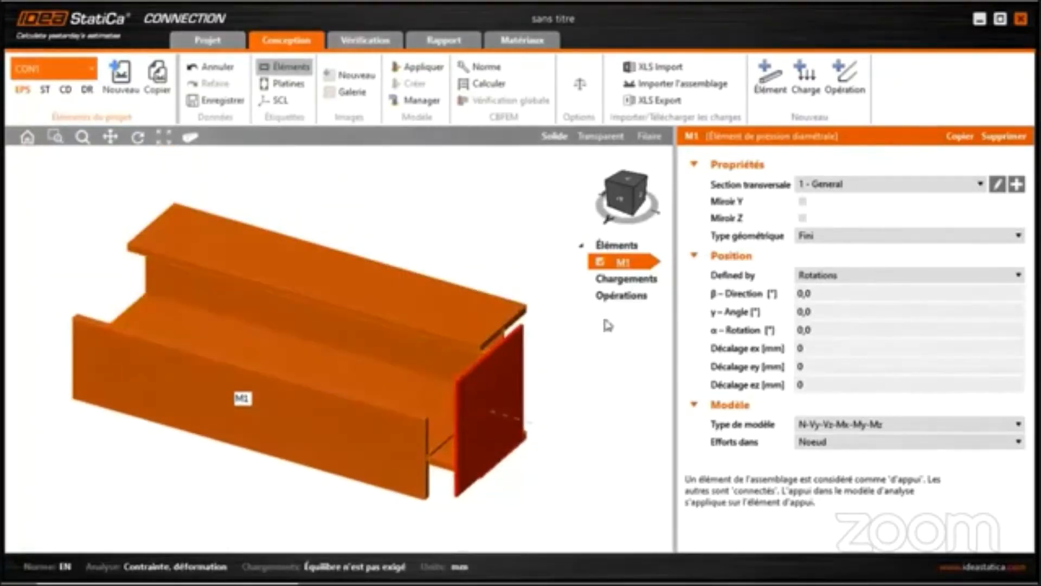
right_click(625, 263)
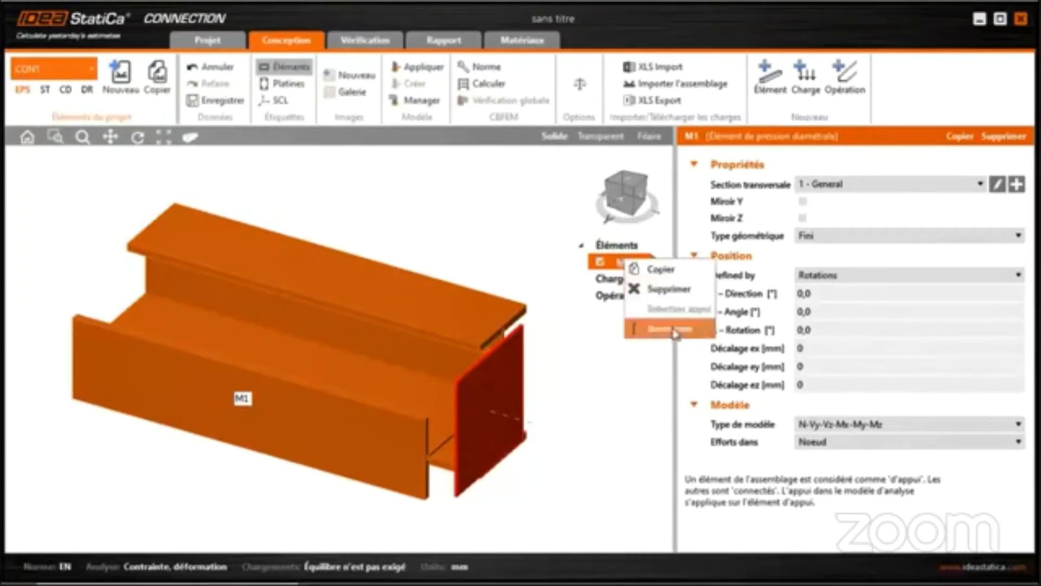
left_click(644, 327)
type("PO")
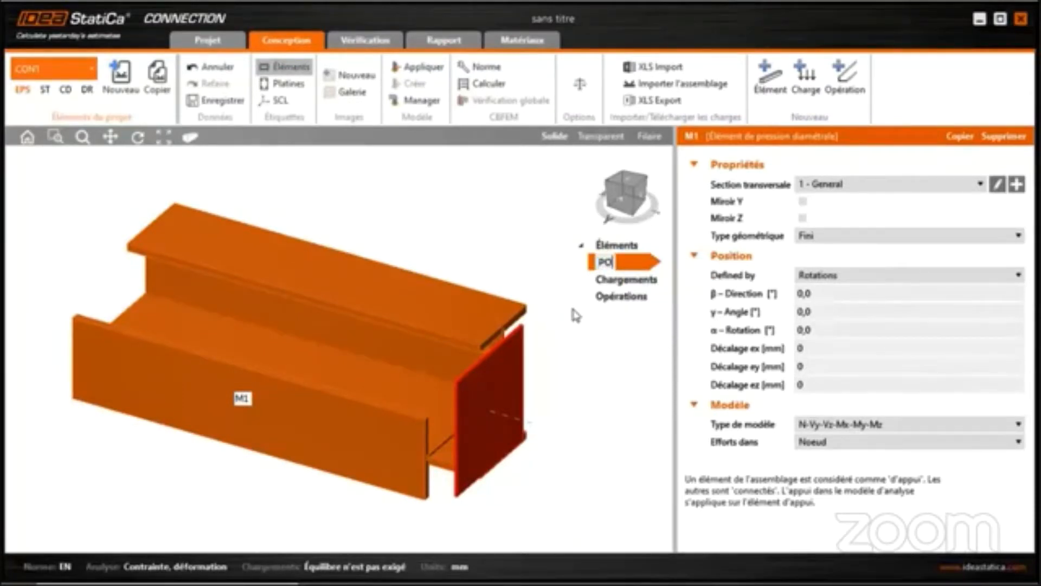
key("Return")
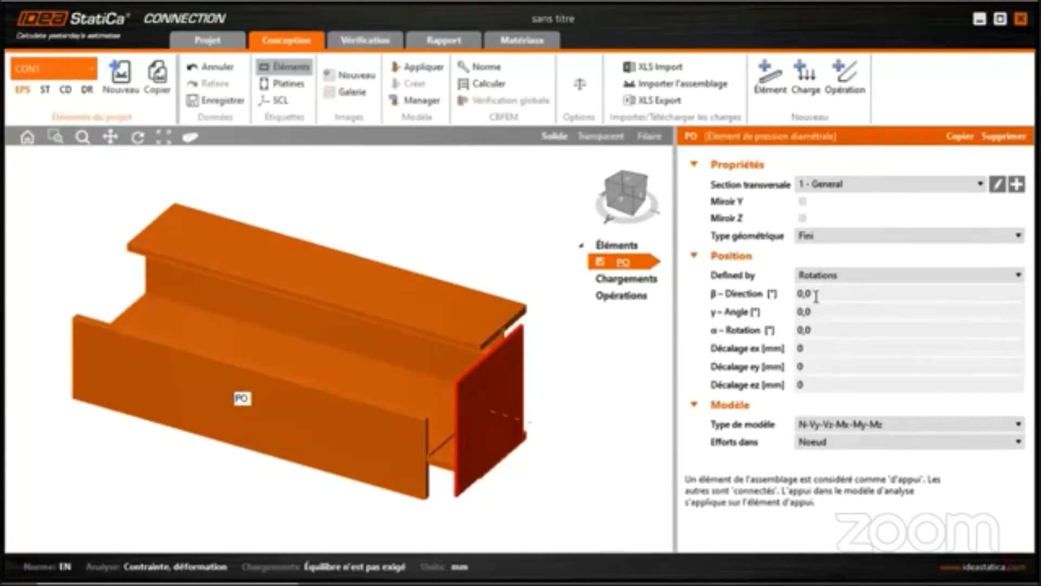
- Set member PO's γ angle to -90° so the column stands vertically
left_click_drag(817, 307, 697, 301)
type("-")
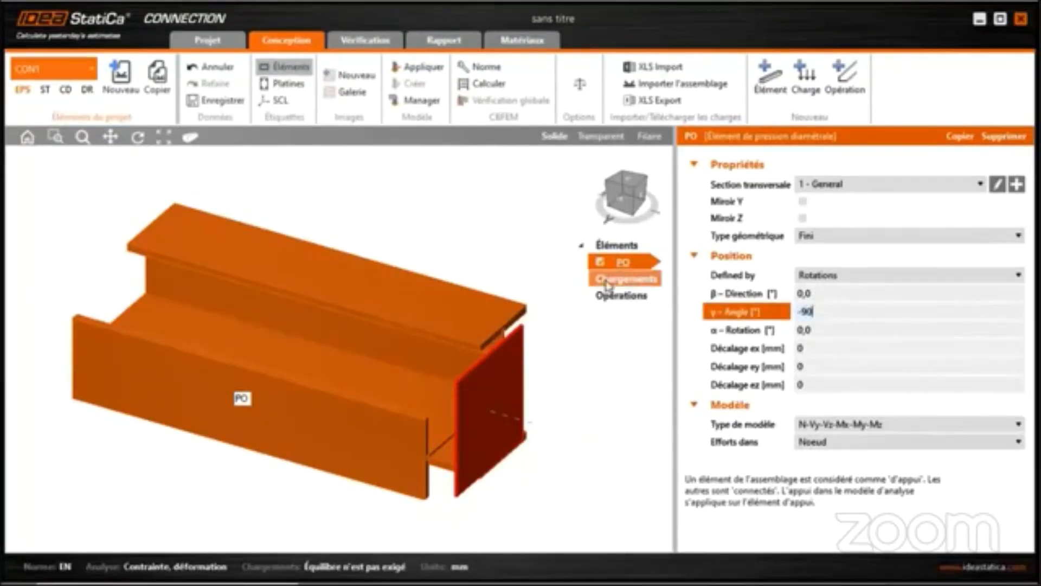
type("90")
key("Tab")
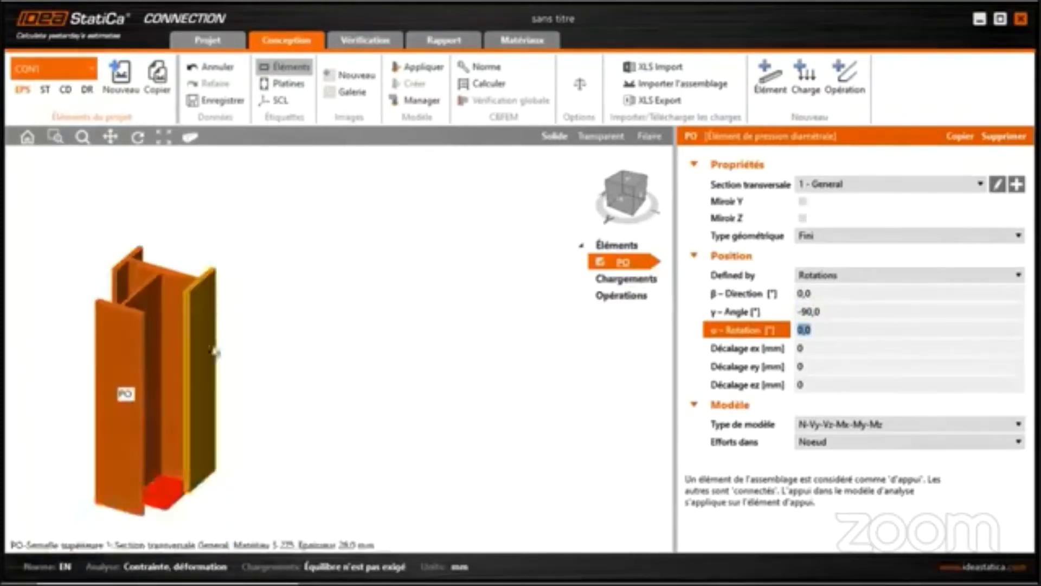
- Add a new member and assign it a new rolled HEB240 cross-section
middle_click_drag(215, 353, 387, 328)
right_click_drag(388, 336, 432, 360)
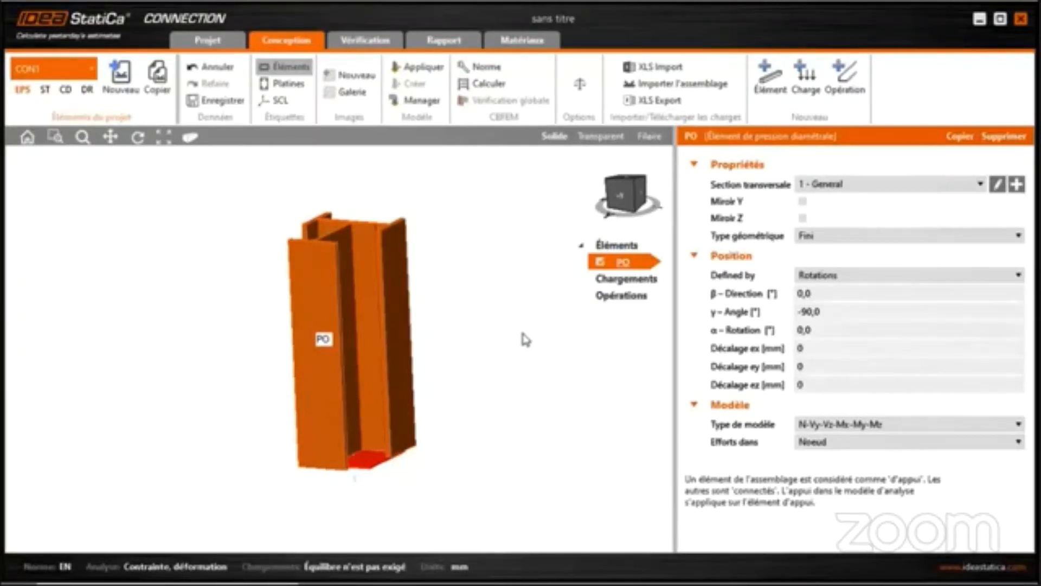
scroll(519, 326, "down", 2)
scroll(521, 349, "up", 2)
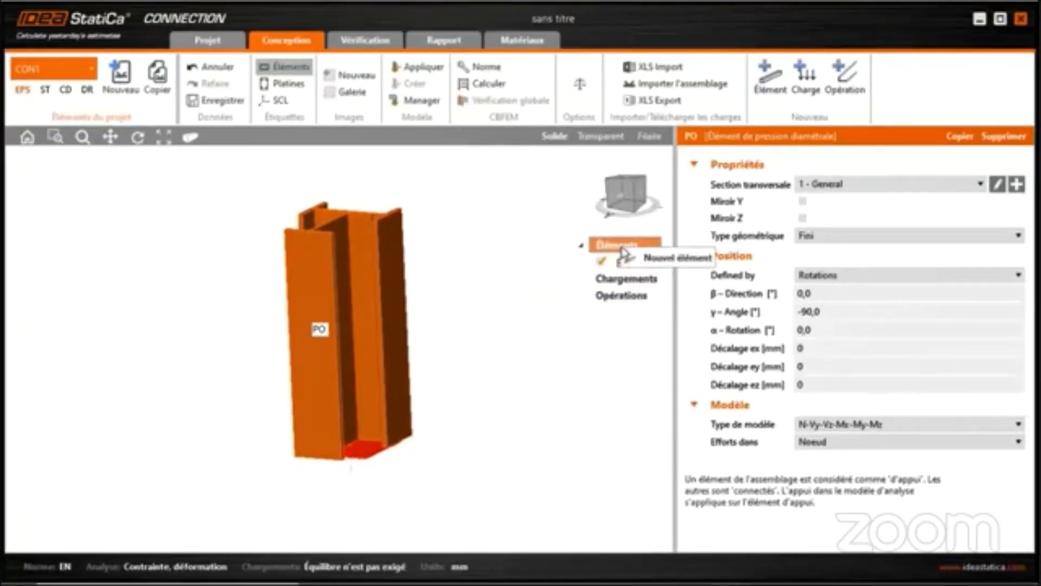
left_click(625, 256)
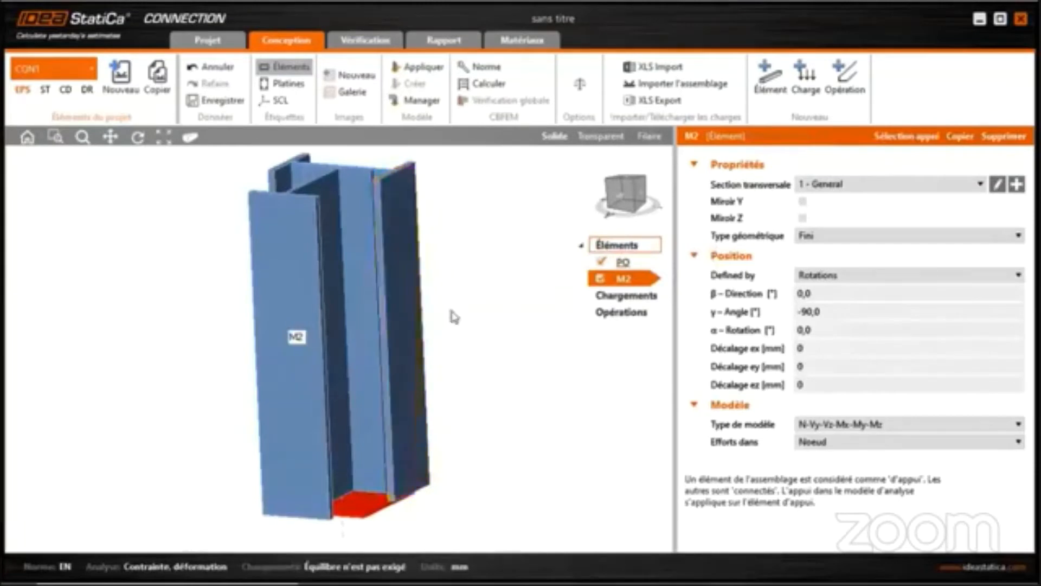
left_click(1017, 185)
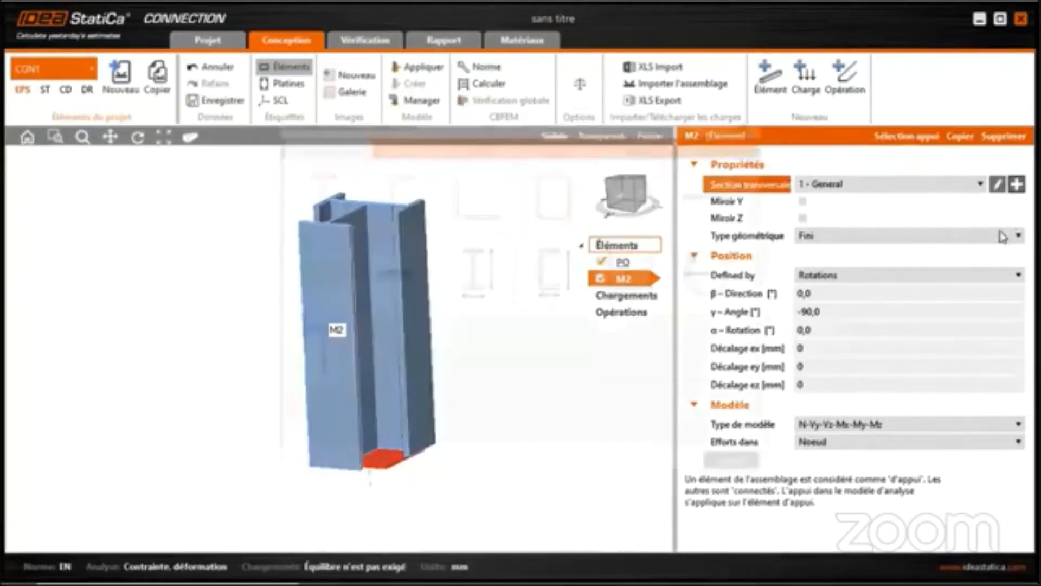
left_click(319, 198)
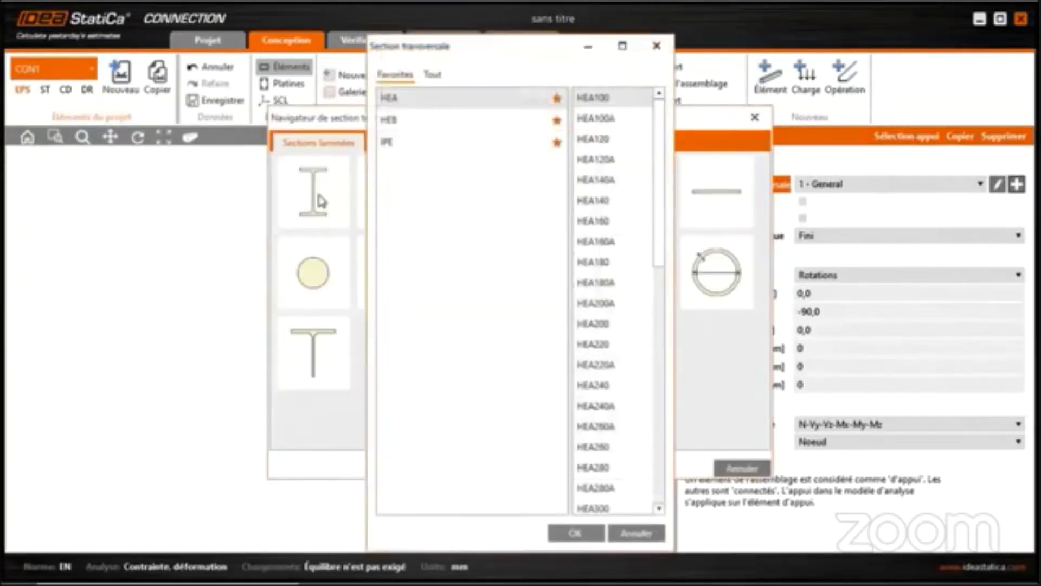
left_click(399, 128)
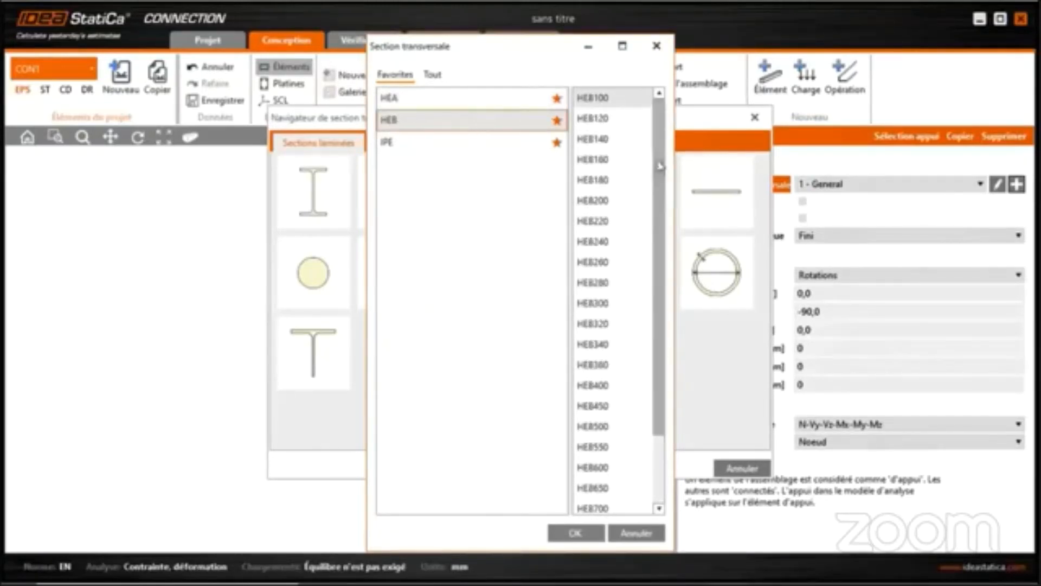
left_click(596, 244)
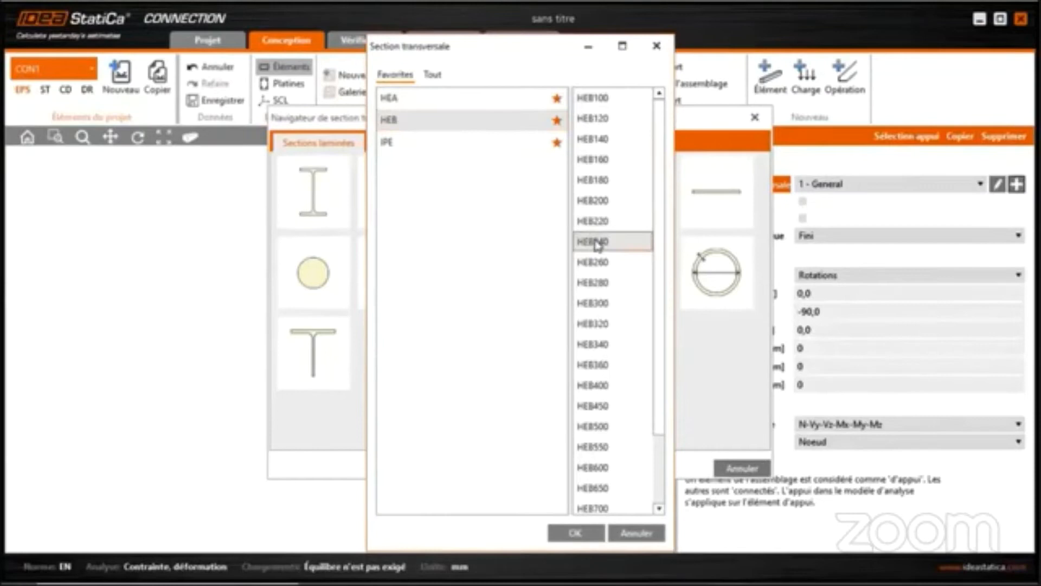
left_click(575, 532)
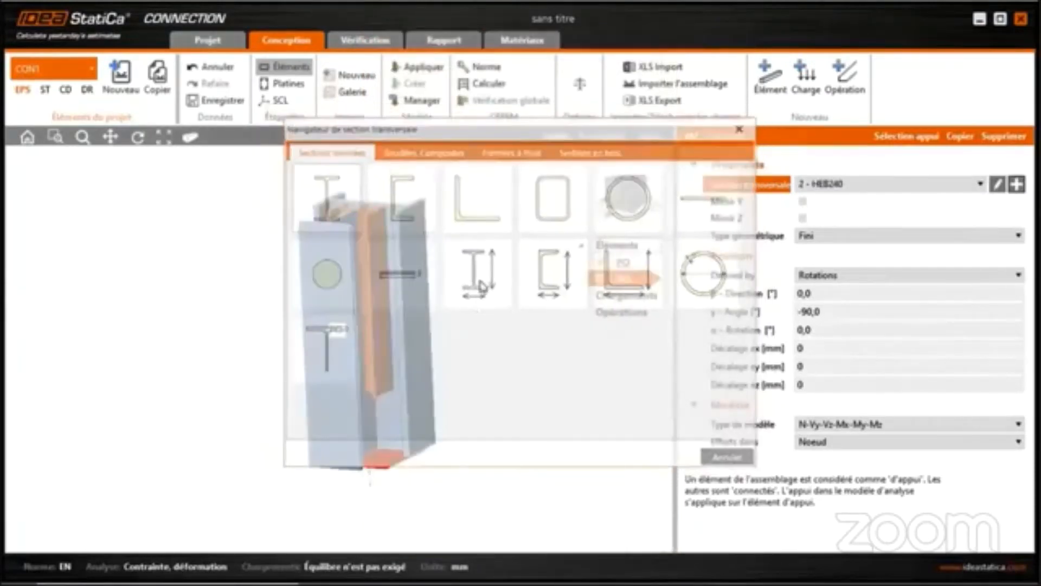
- Set the γ angle of the new HEB240 member M2 to 0°
middle_click_drag(442, 303, 453, 334)
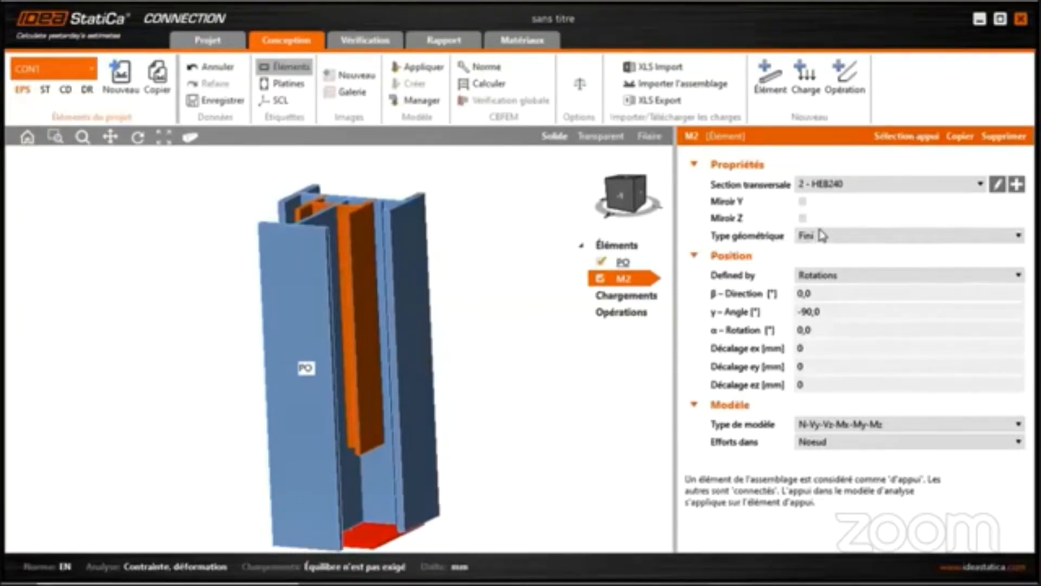
middle_click_drag(449, 264, 451, 272)
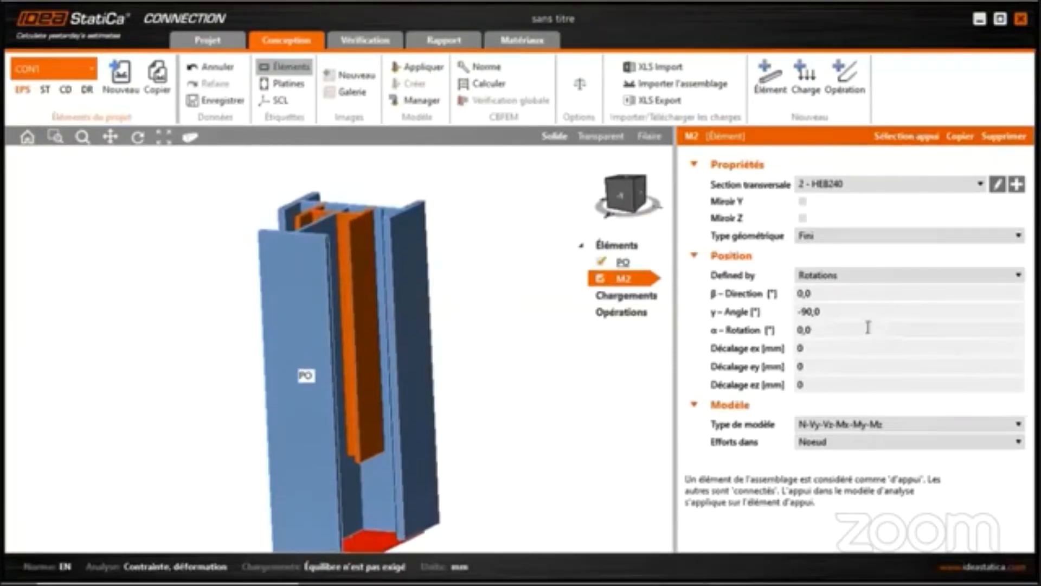
left_click(830, 307)
type("0")
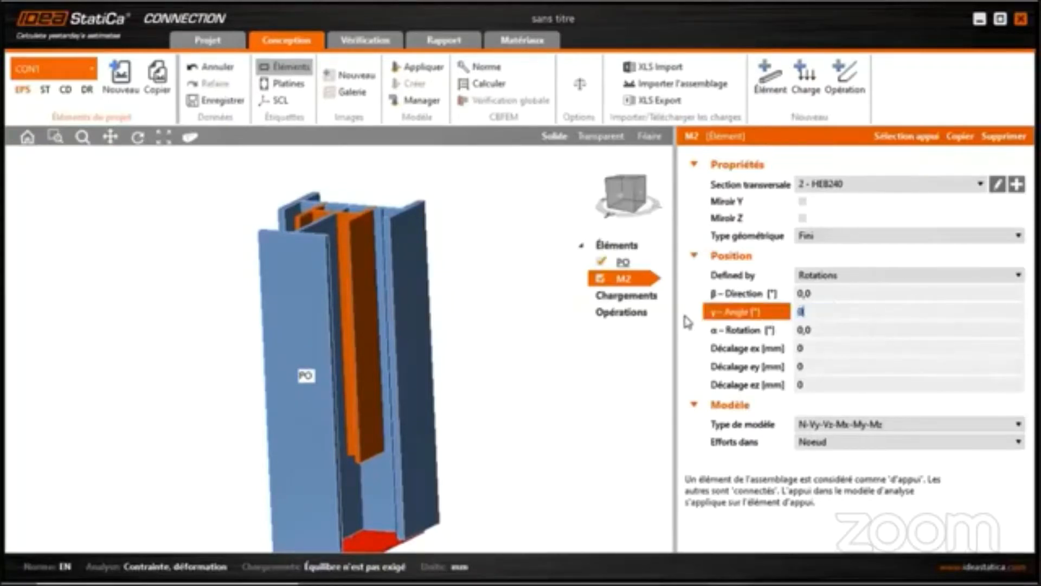
key("Tab")
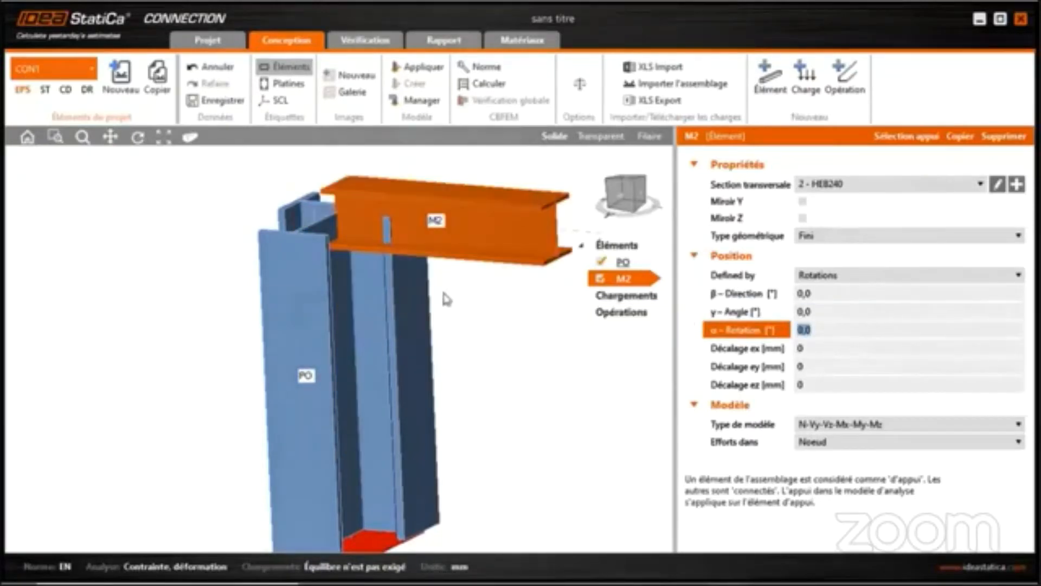
- Rename the horizontal HEB240 member M2 as P1
middle_click_drag(344, 309, 349, 337)
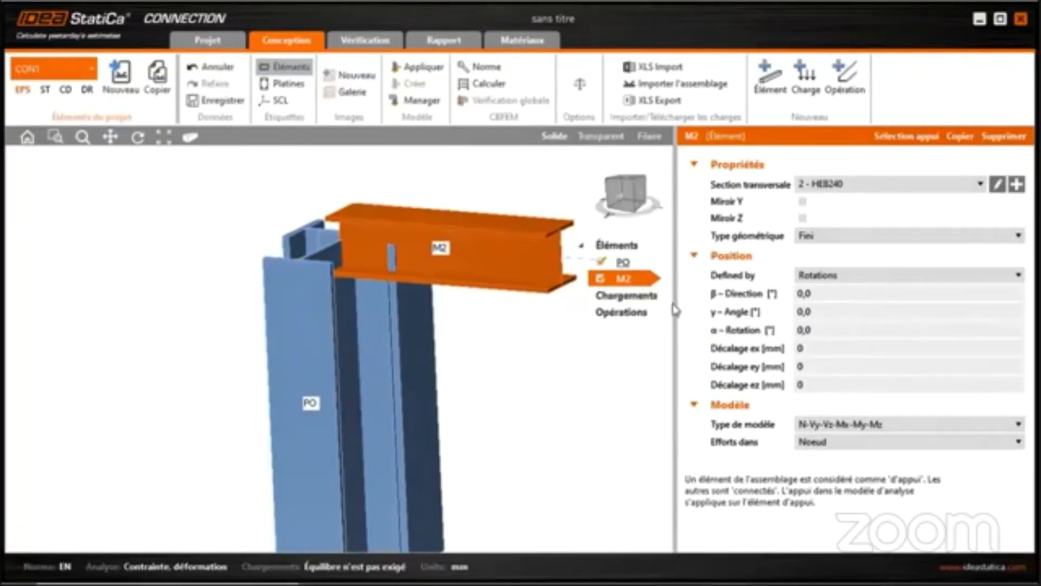
right_click(631, 278)
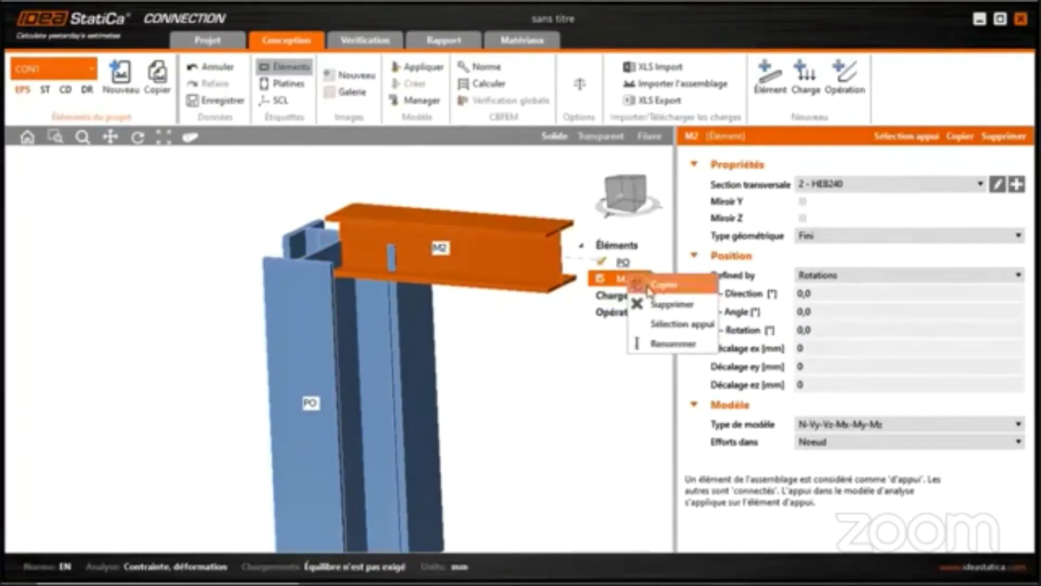
left_click(662, 345)
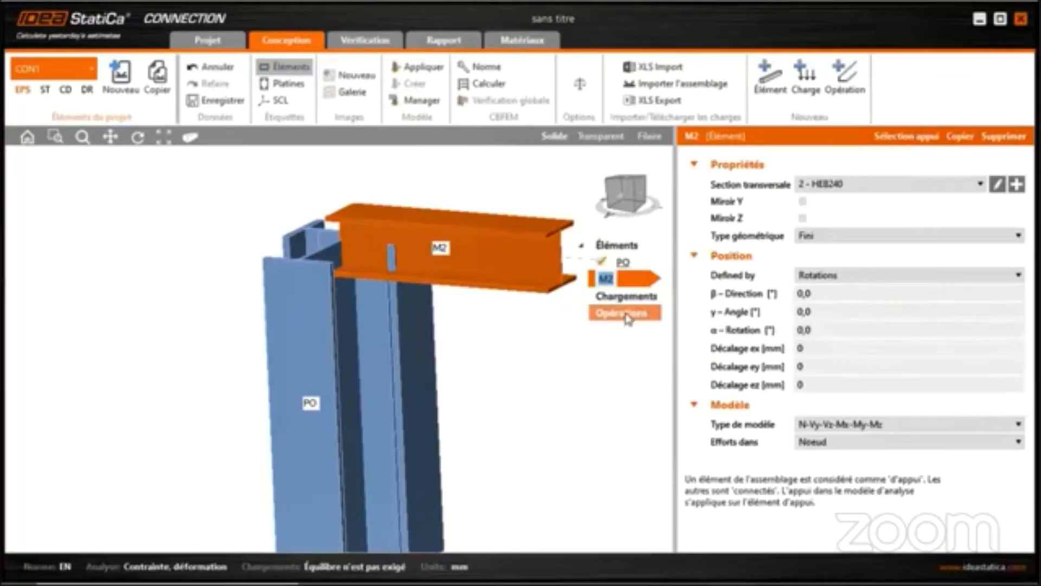
type("P1")
key("Return")
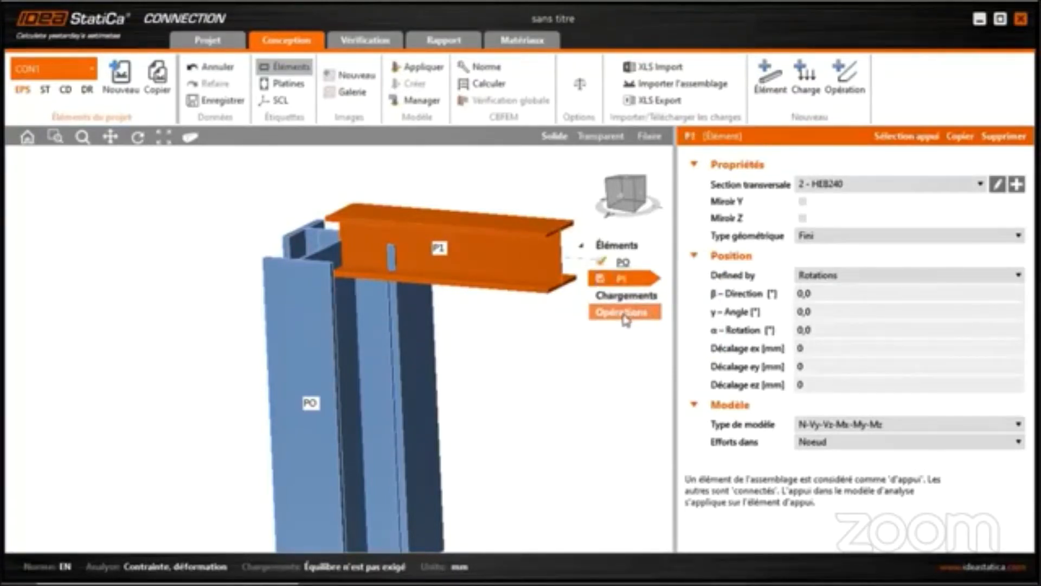
- Copy beam P1 and rename the copy as P2
right_click(628, 284)
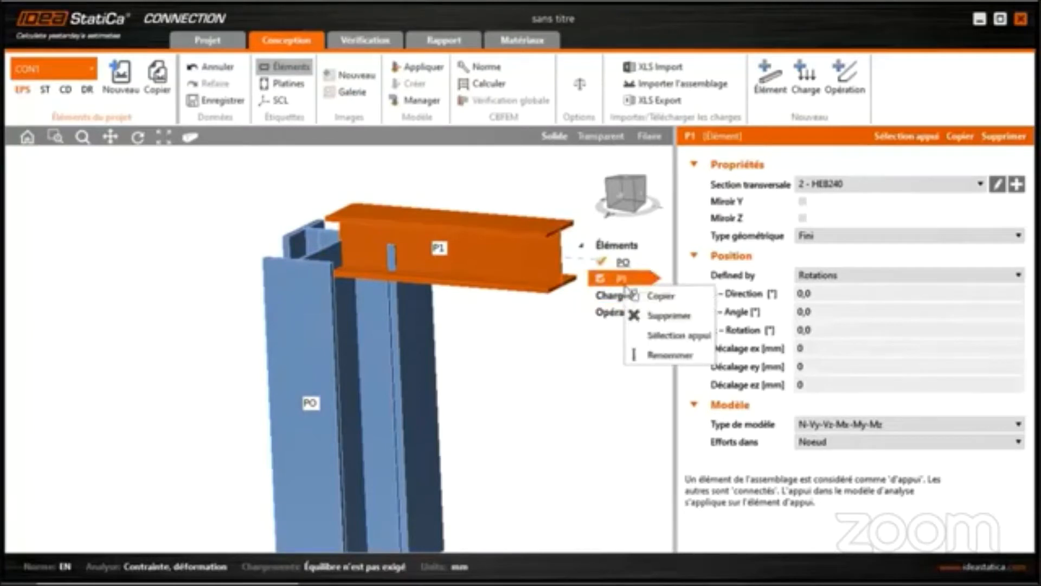
left_click(661, 296)
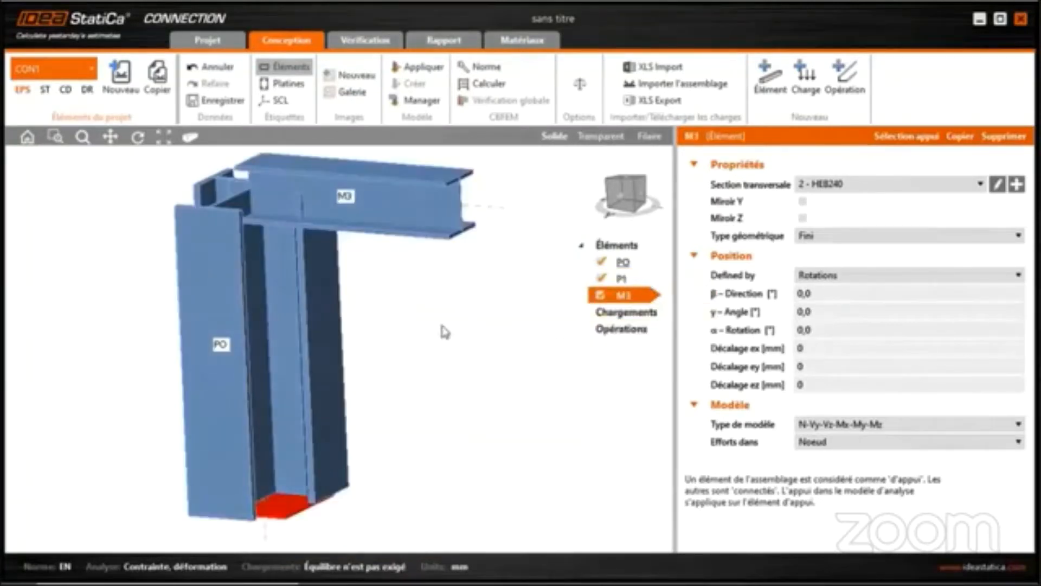
middle_click_drag(445, 331, 456, 384)
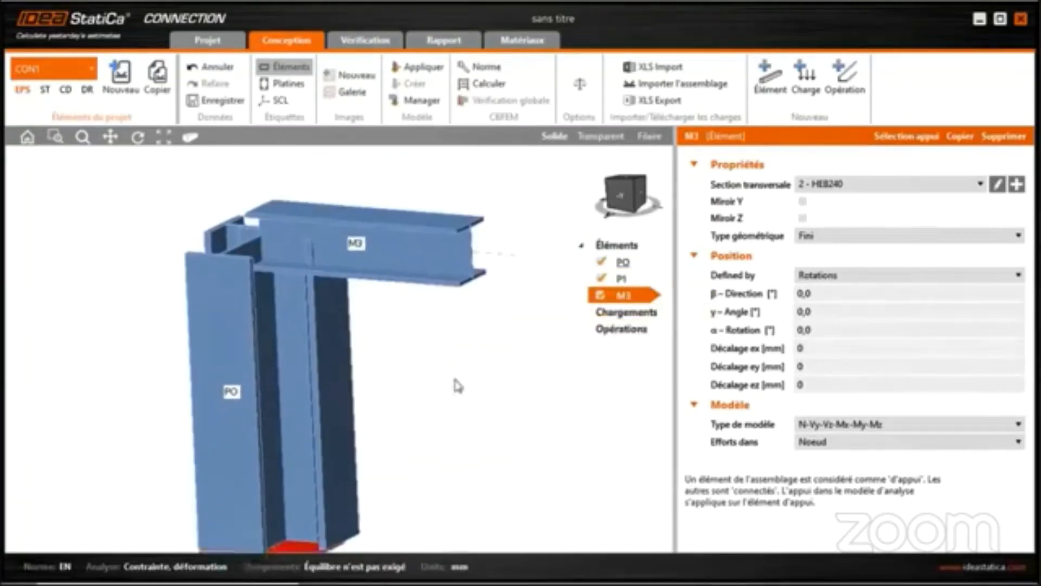
right_click(628, 296)
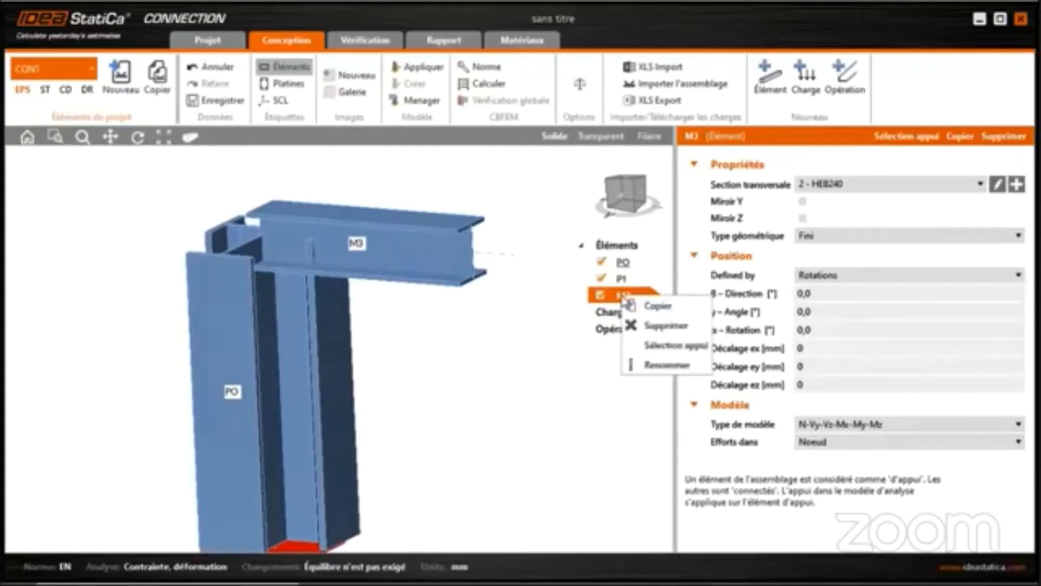
left_click(653, 363)
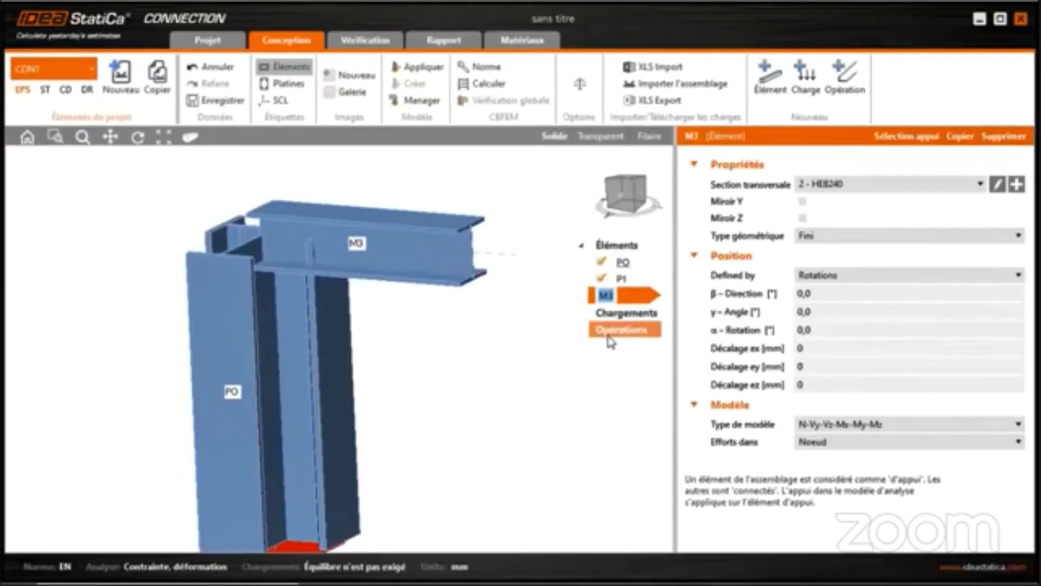
type("P3")
key("Return")
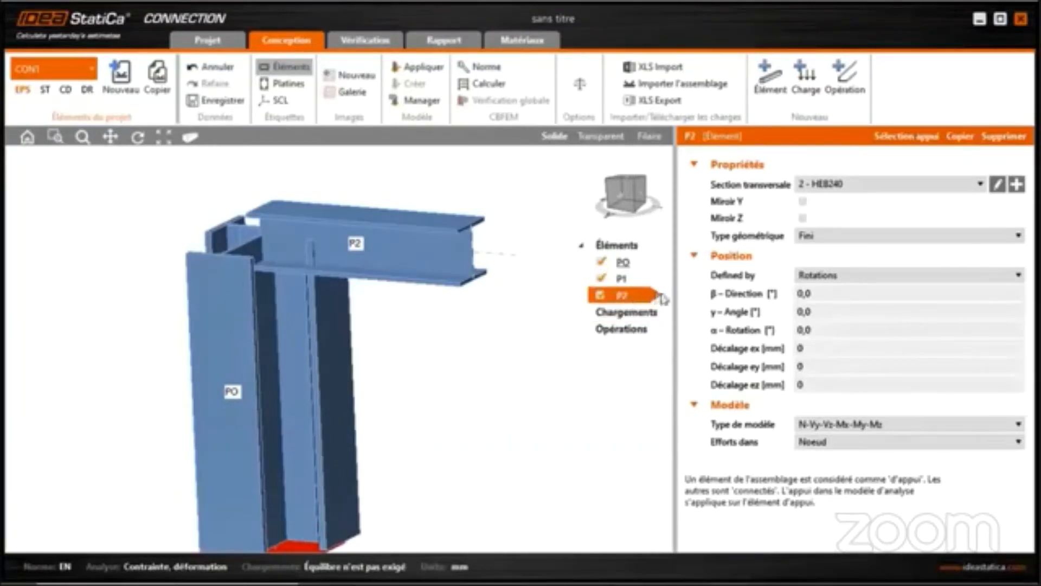
- Set beam P2's β direction to -90°
left_click(803, 294)
type("-90")
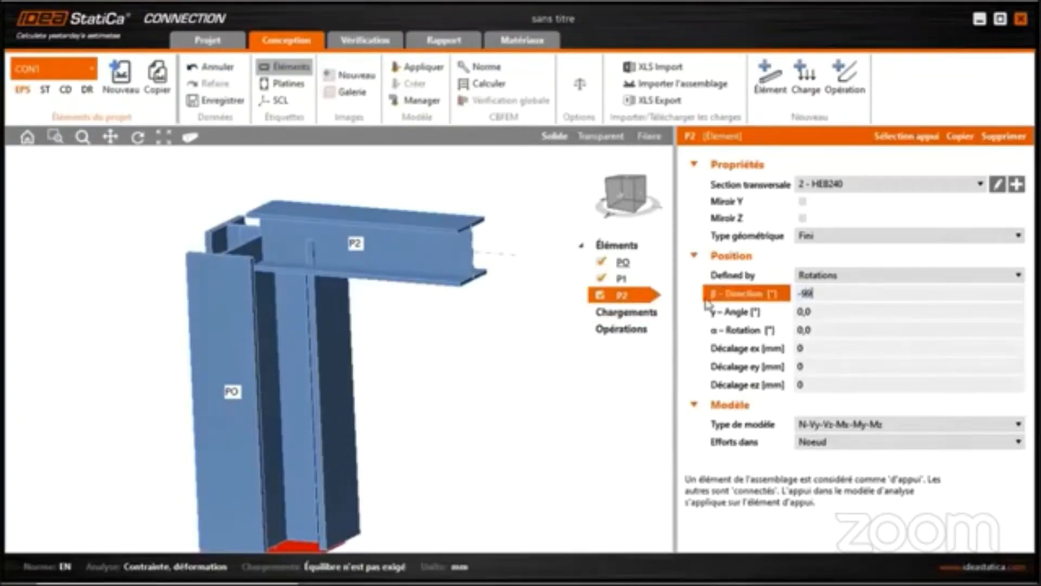
key("Tab")
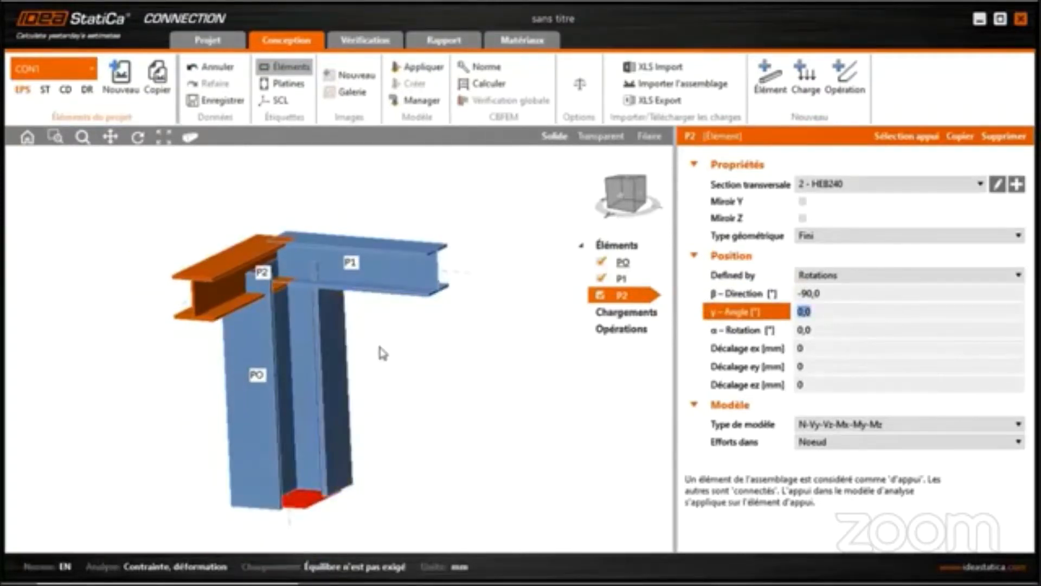
- Set beam P1's ey offset to 129 mm
left_click_drag(623, 192, 606, 173)
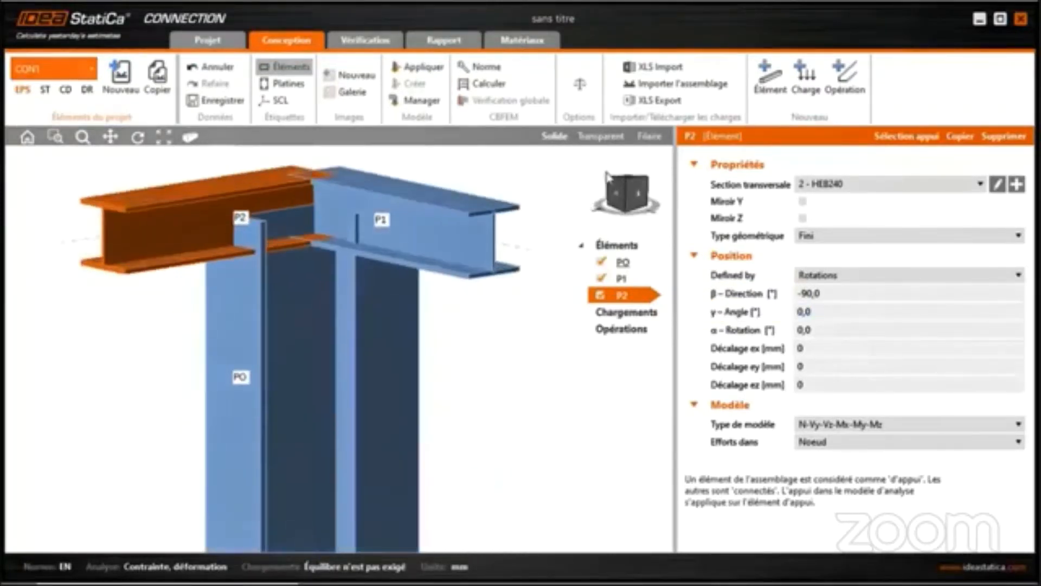
middle_click_drag(352, 290, 352, 353)
left_click(622, 278)
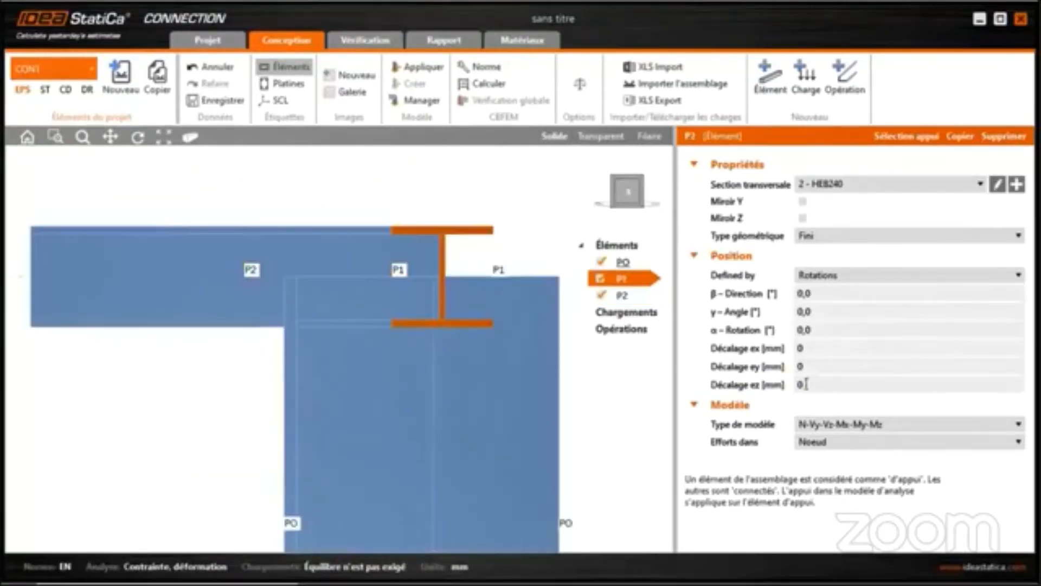
left_click(813, 366)
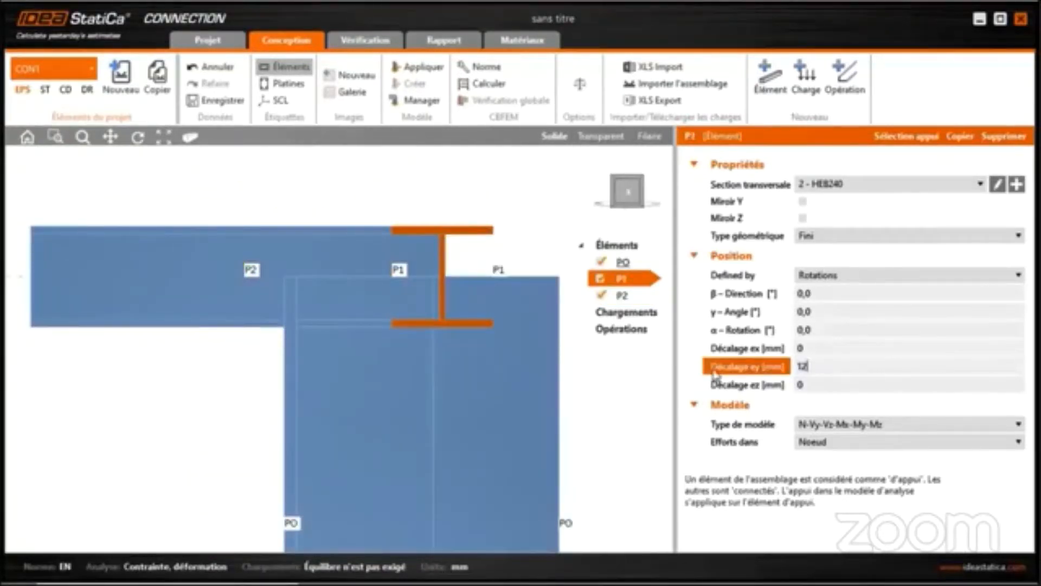
key("Tab")
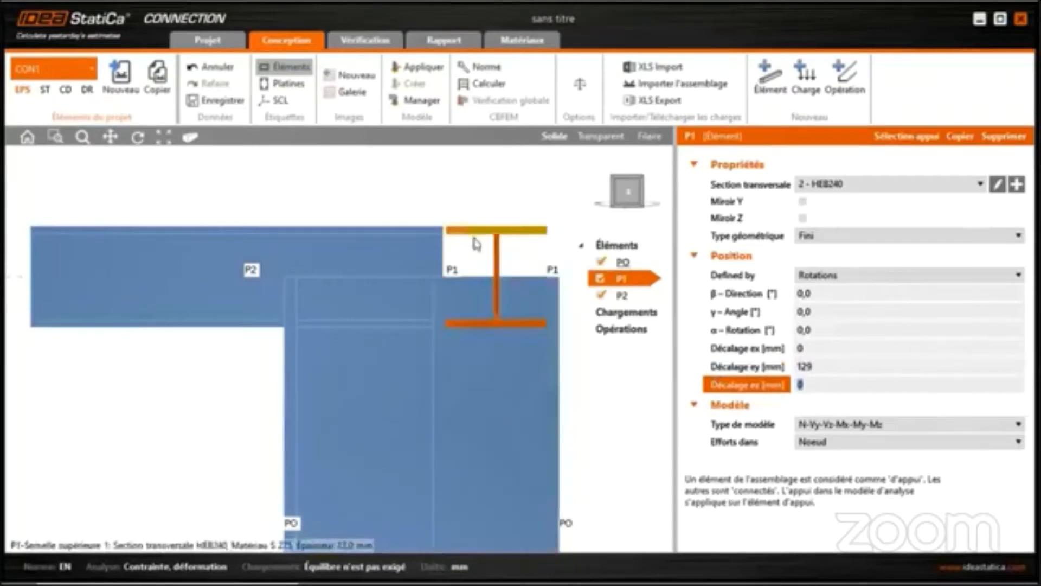
- Add a member cut operation (Coupe d'article) to the connection
right_click_drag(362, 378, 426, 418)
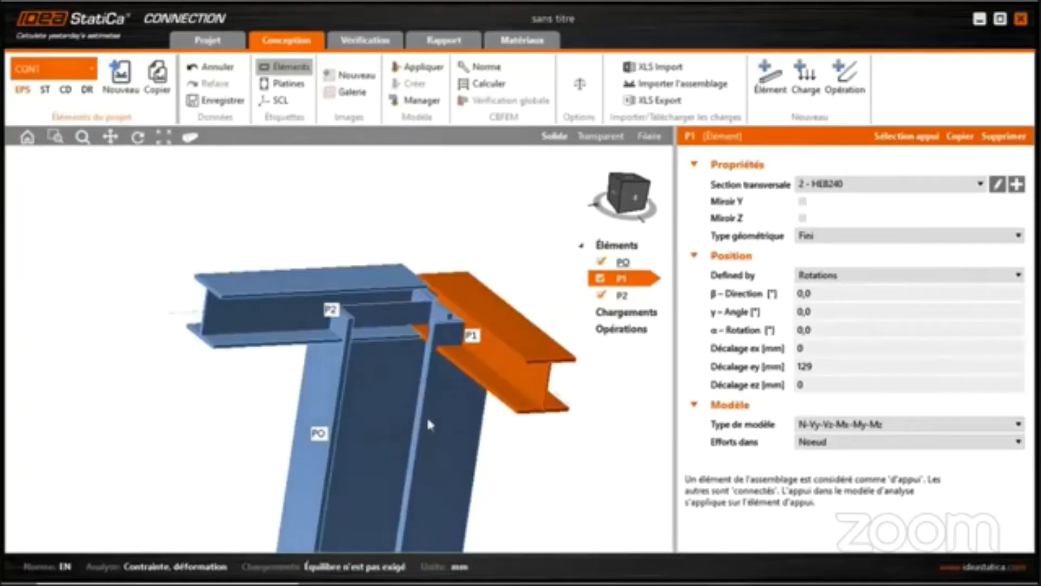
scroll(429, 412, "down", 3)
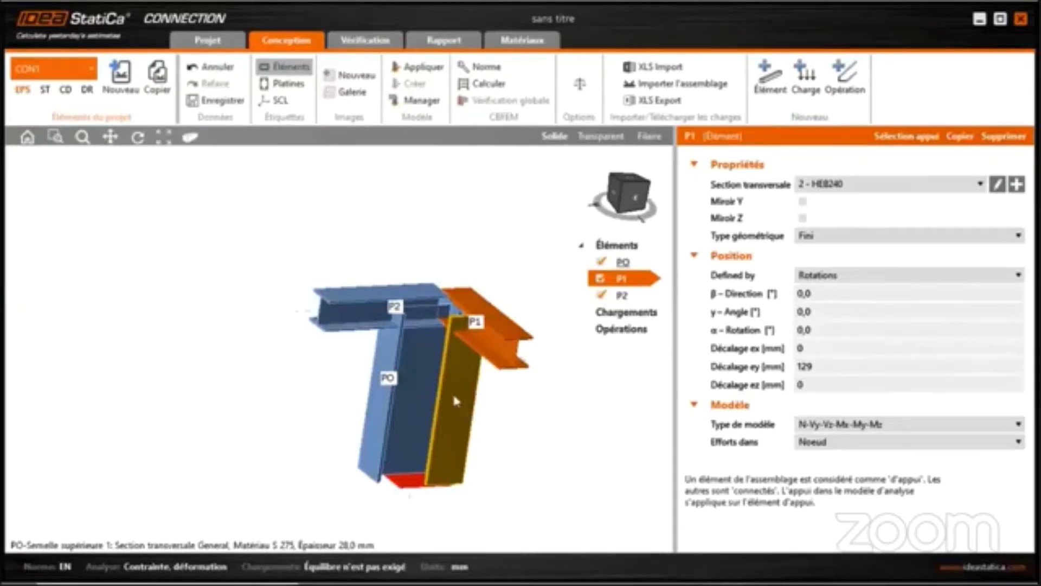
right_click(622, 329)
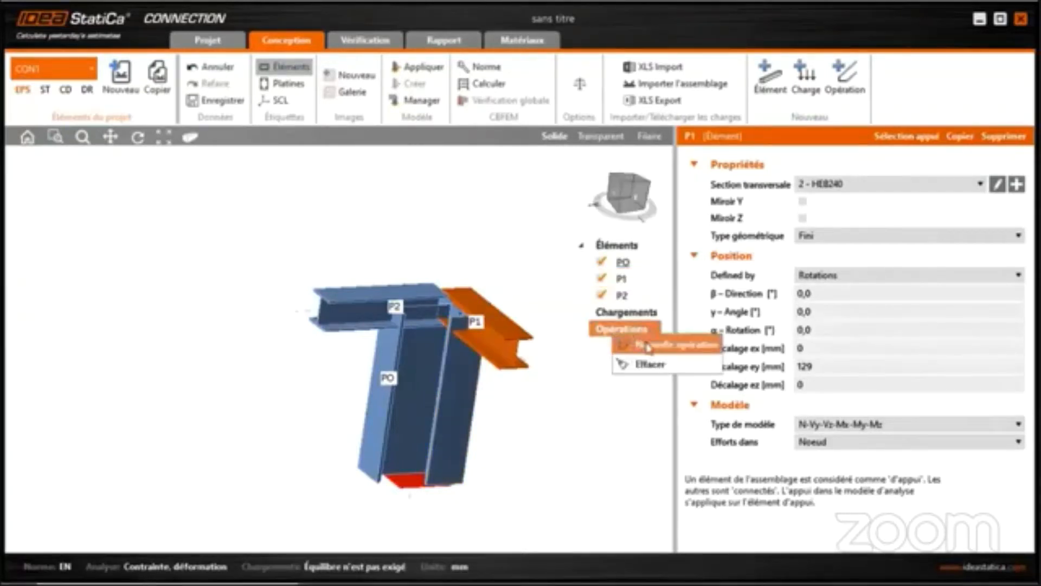
left_click(648, 346)
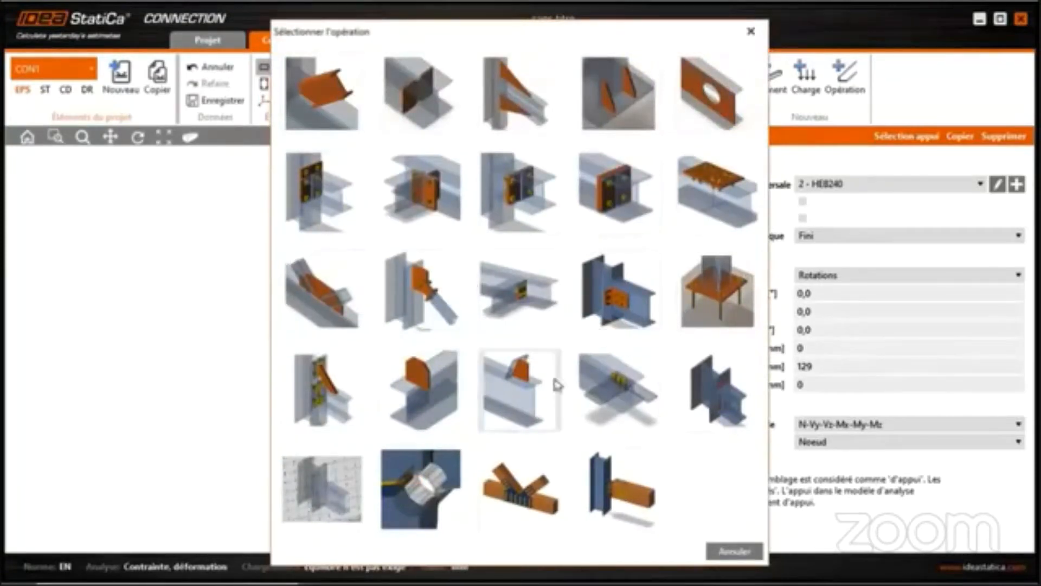
left_click(322, 105)
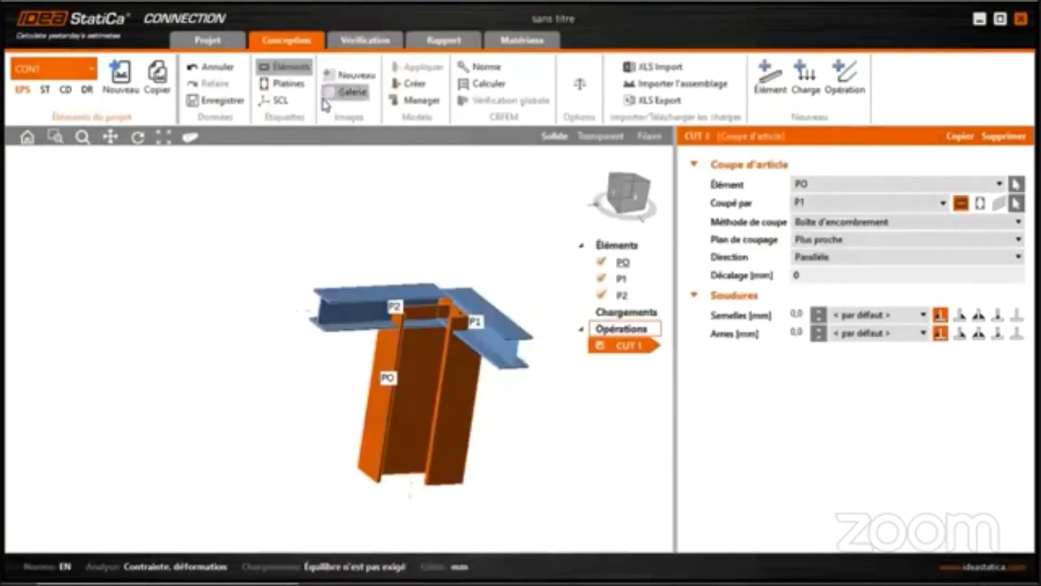
- Make the member cut trim column PO against beam P2
middle_click_drag(458, 452, 356, 295)
left_click_drag(355, 295, 358, 290)
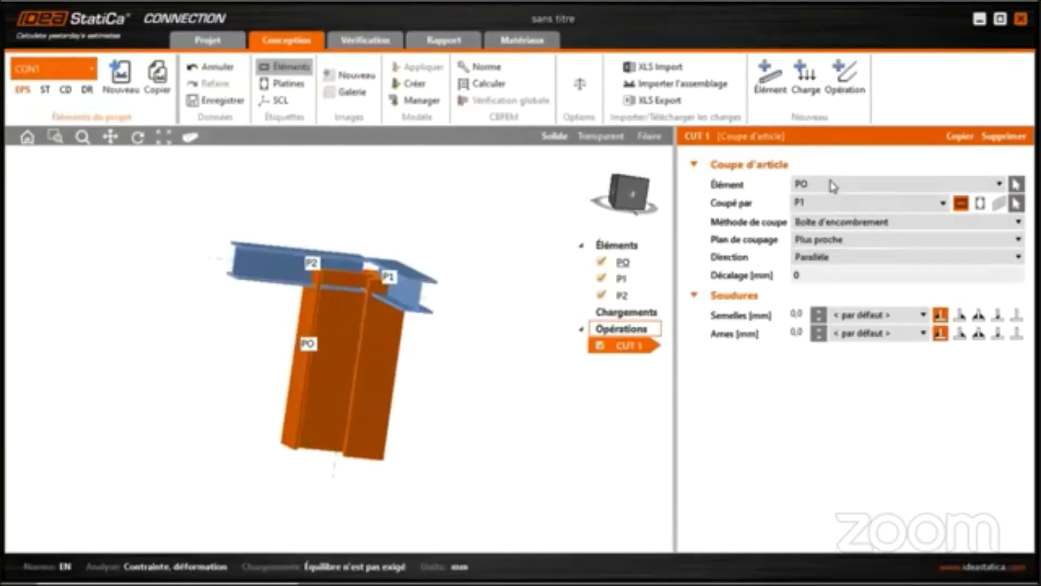
left_click(827, 204)
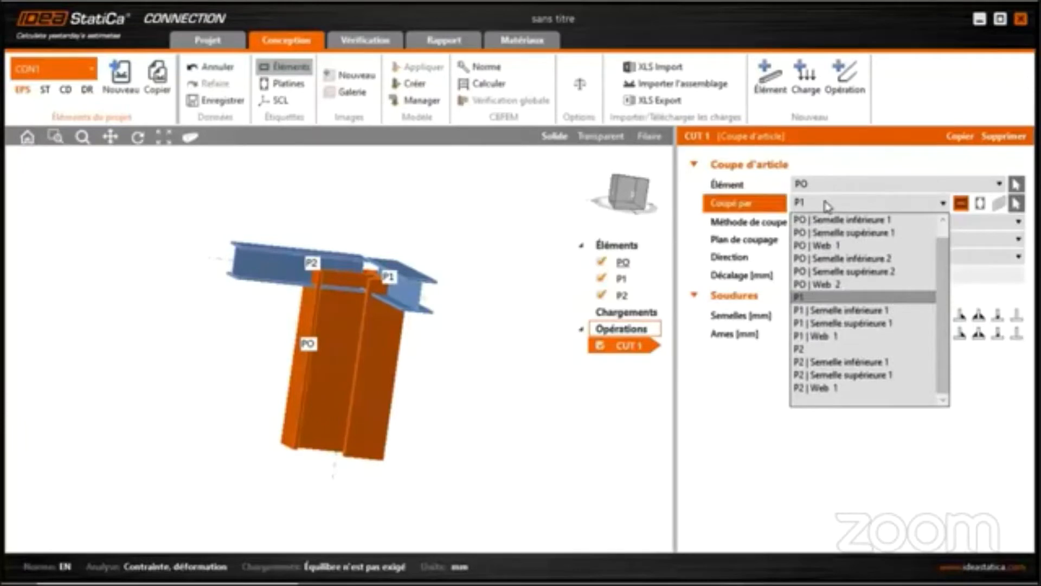
left_click(805, 350)
- Set the cut's offset (Décalage) to -270 mm and switch its flange and web welds to the last available weld type
middle_click_drag(332, 340, 389, 305, "ctrl")
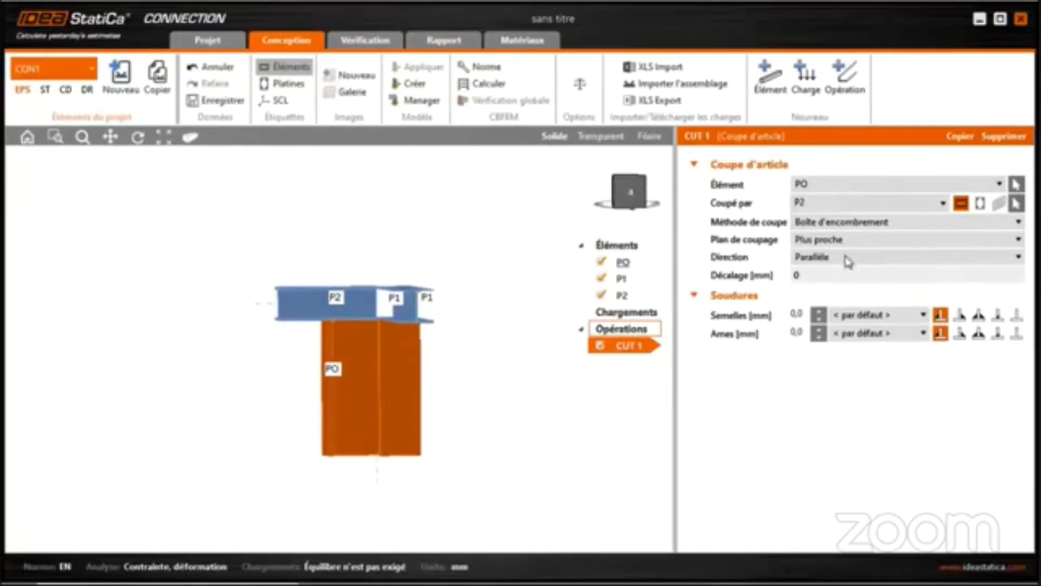
left_click(814, 275)
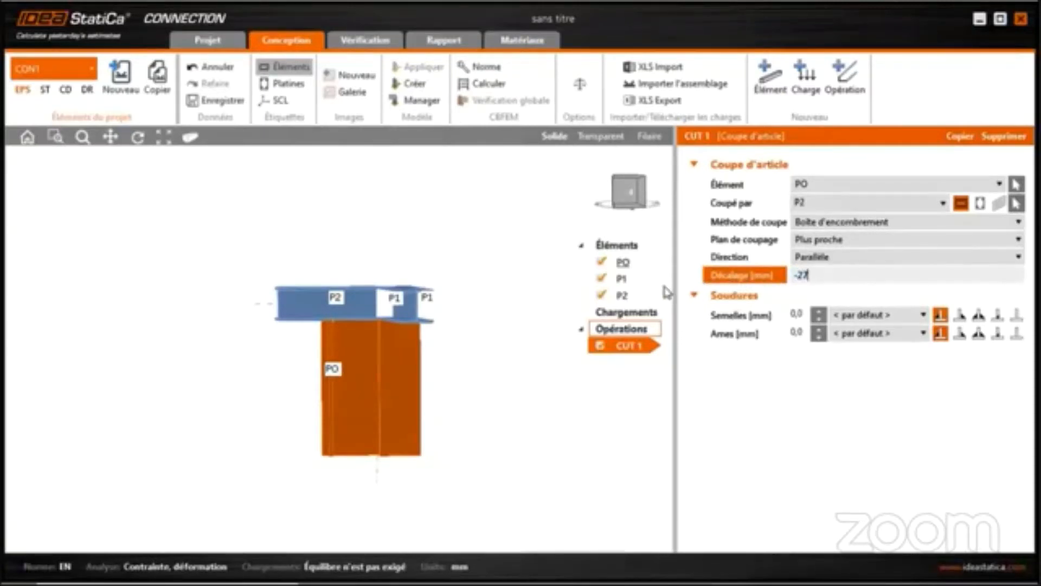
key("Tab")
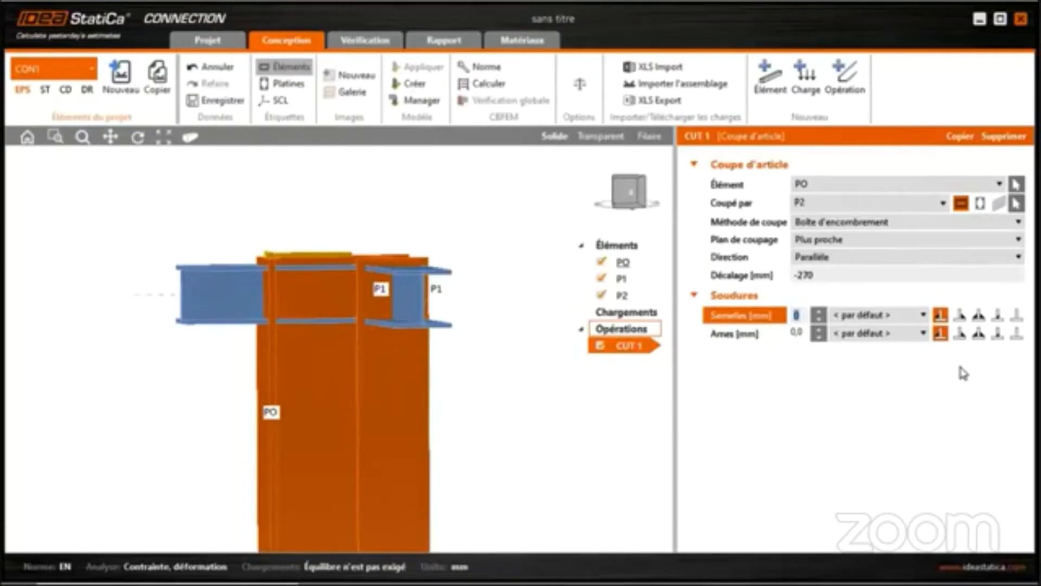
left_click(1017, 314)
left_click(1016, 332)
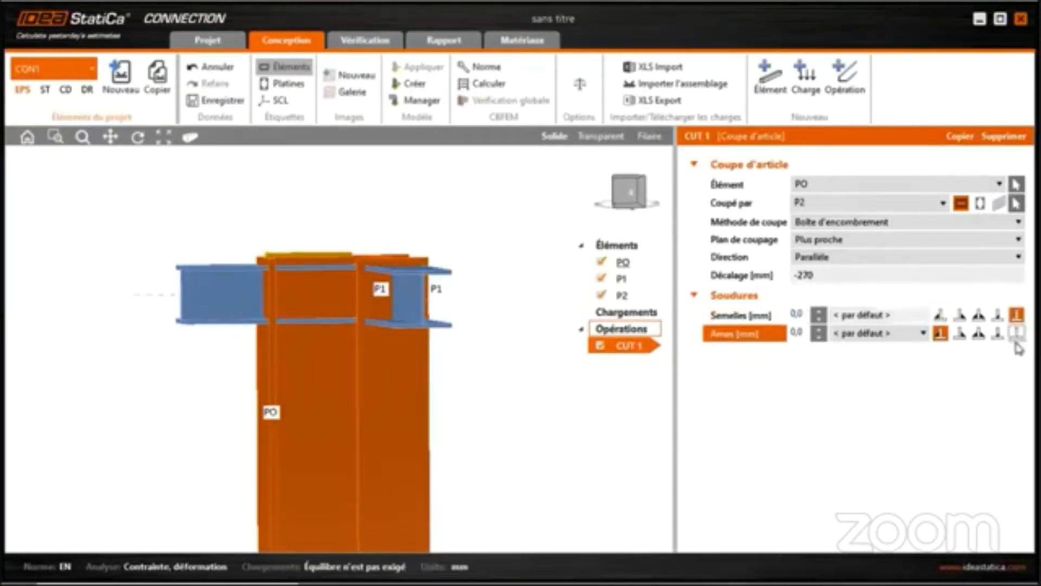
- Add a beam-to-column end plate operation (Platine d'about – poutre à poteau ou poutre) with M20 10.9 bolts
right_click_drag(324, 392, 367, 400)
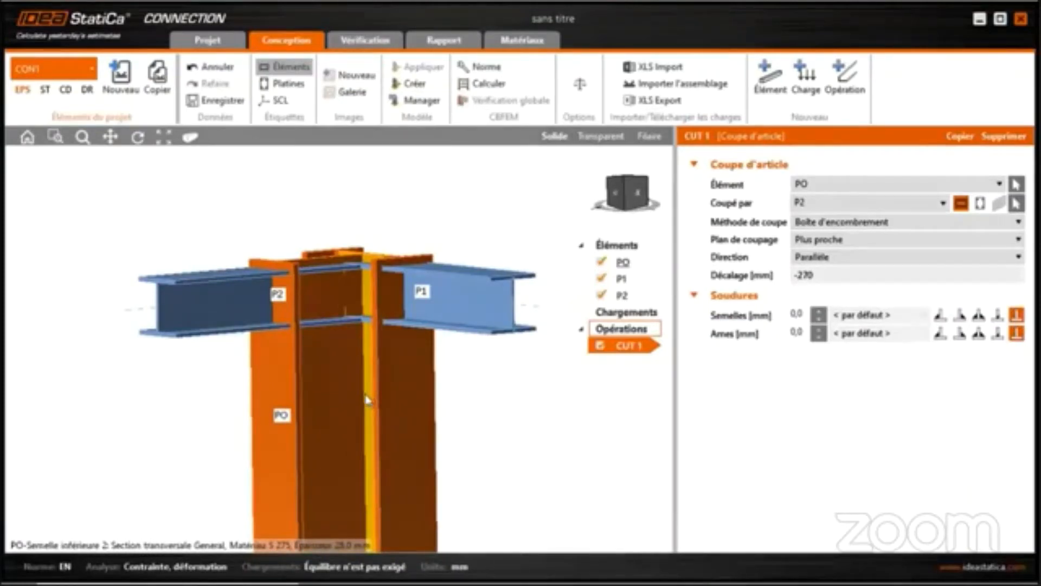
right_click_drag(368, 401, 437, 386)
right_click(635, 328)
left_click(683, 343)
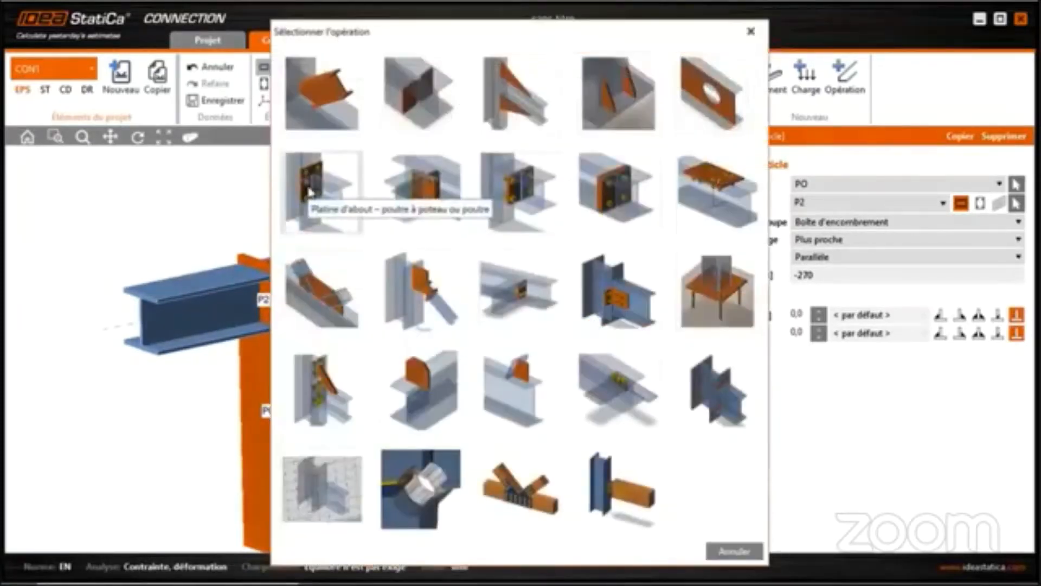
left_click(310, 193)
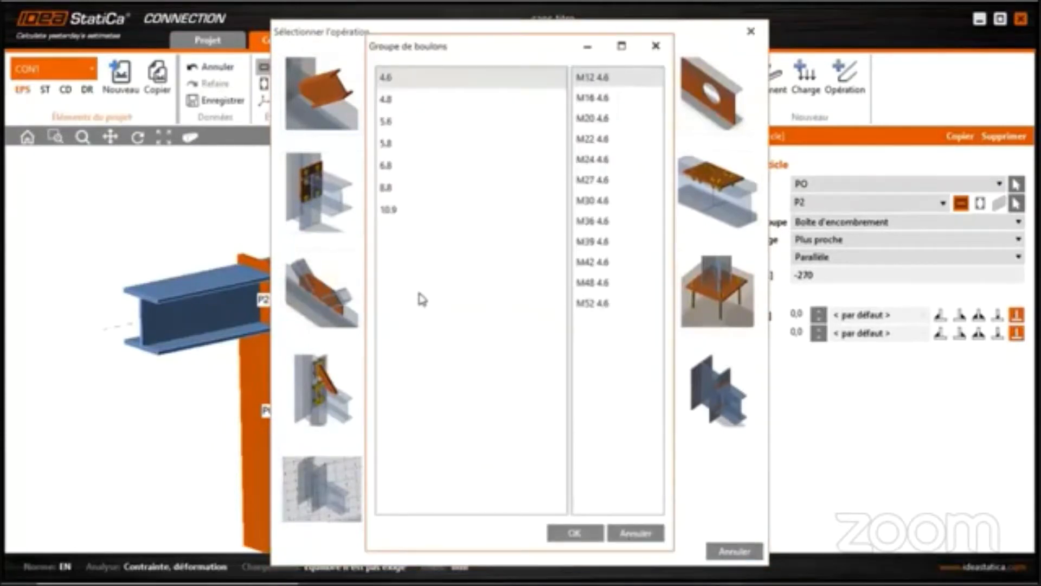
left_click(398, 212)
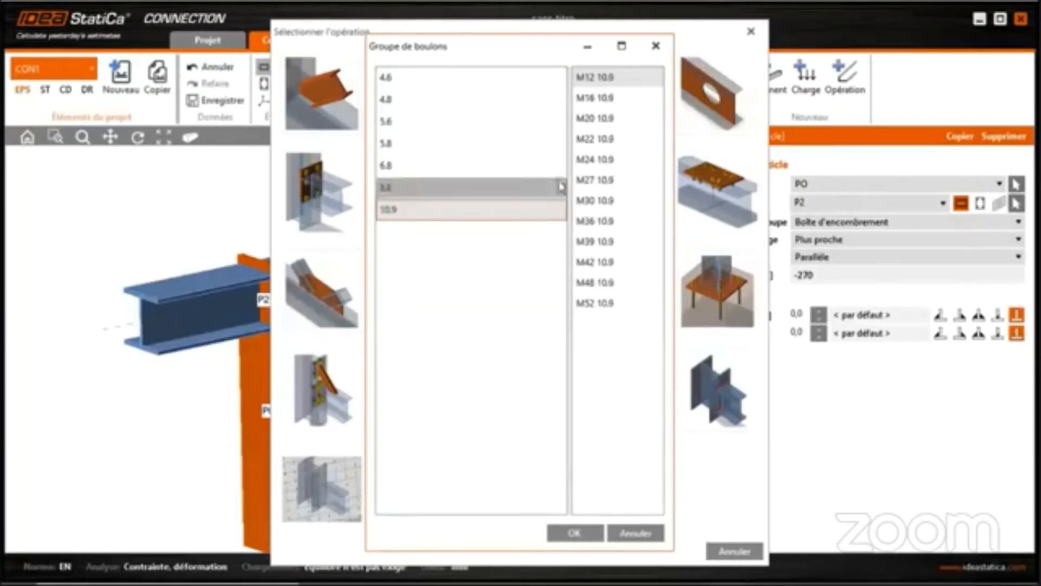
left_click(596, 117)
left_click(575, 533)
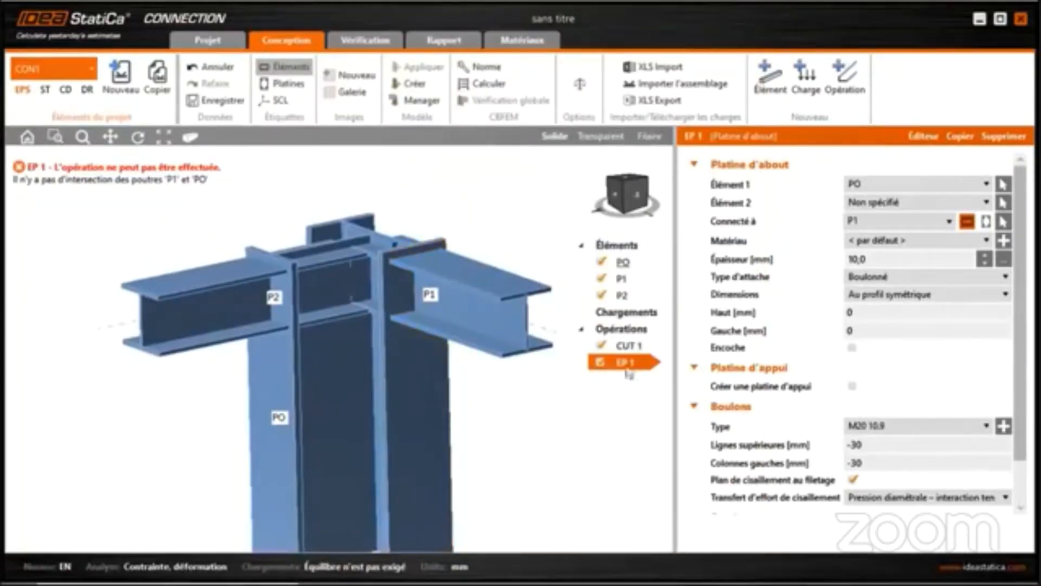
- Assign the end plate to beam P1 as Élément 1 and set the plate thickness to 20 mm
left_click(875, 187)
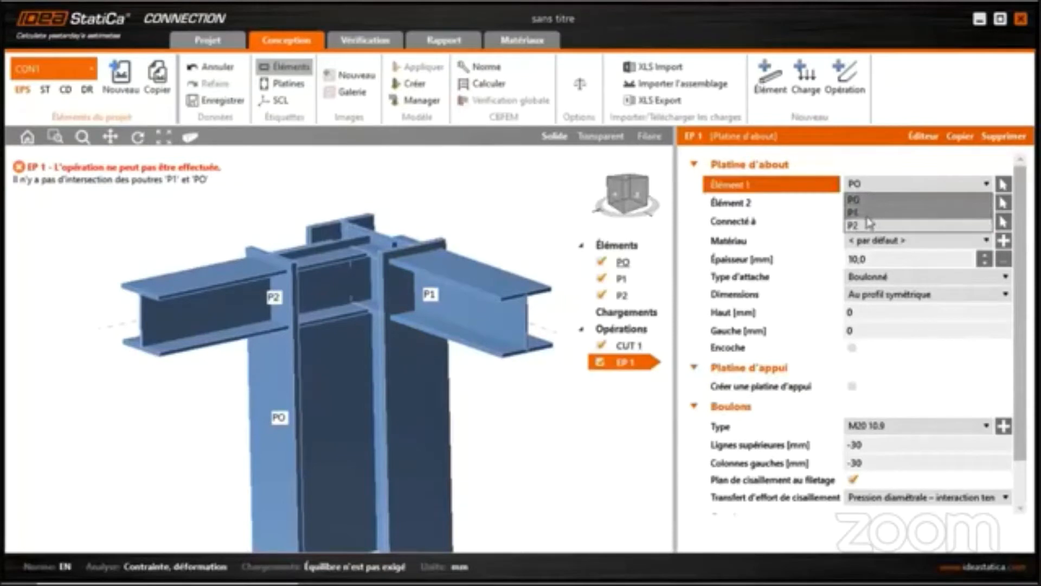
left_click(863, 212)
scroll(423, 355, "up", 3)
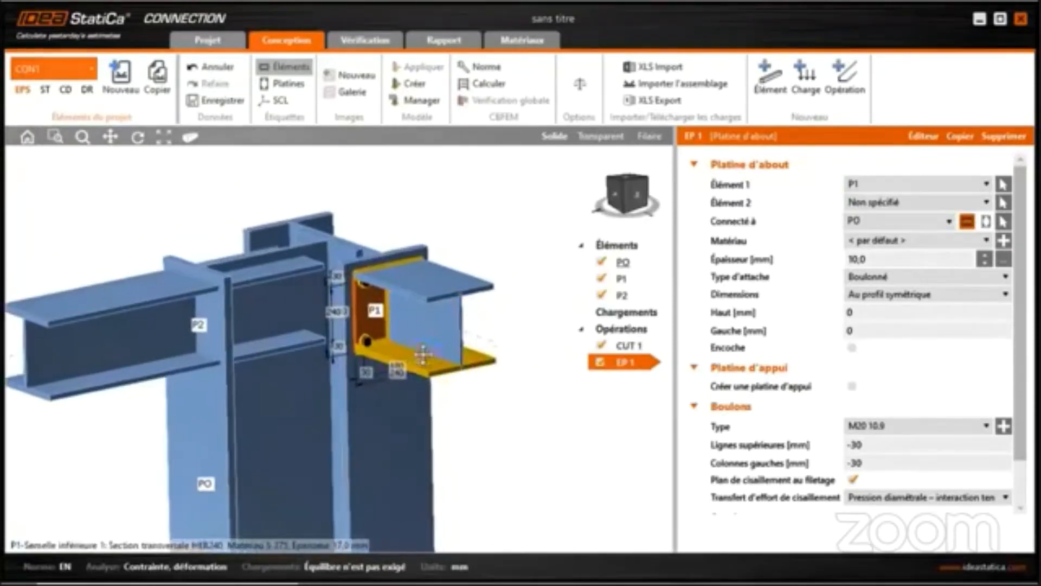
right_click_drag(434, 360, 437, 326)
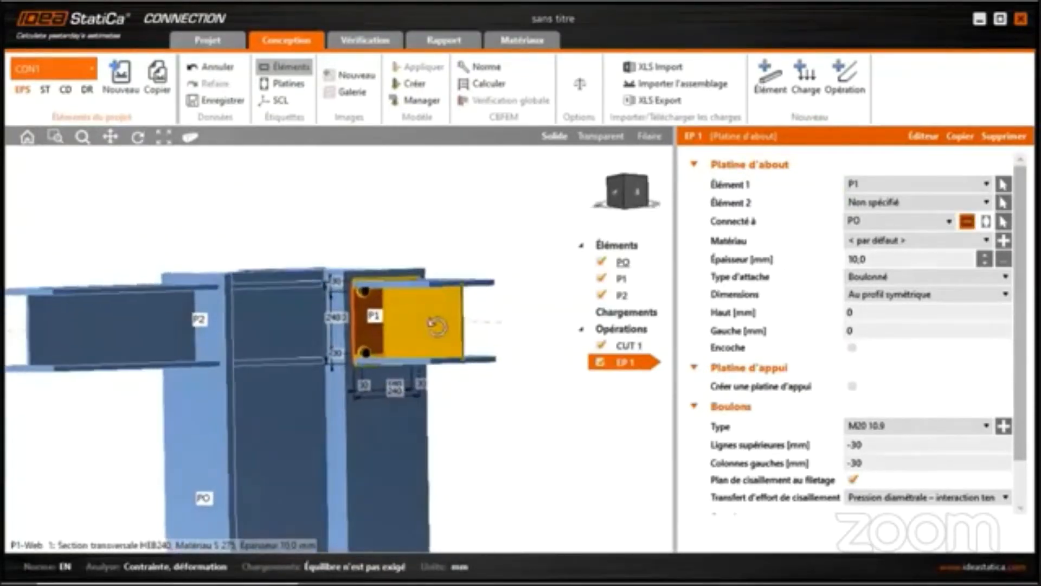
scroll(400, 352, "up", 3)
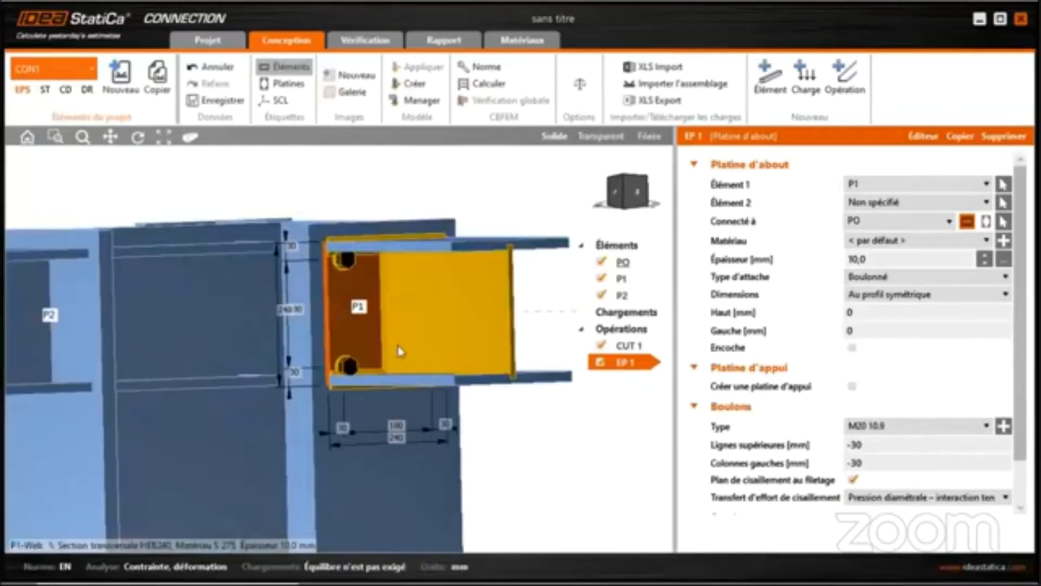
right_click_drag(400, 351, 348, 307)
left_click_drag(880, 261, 813, 276)
type("20")
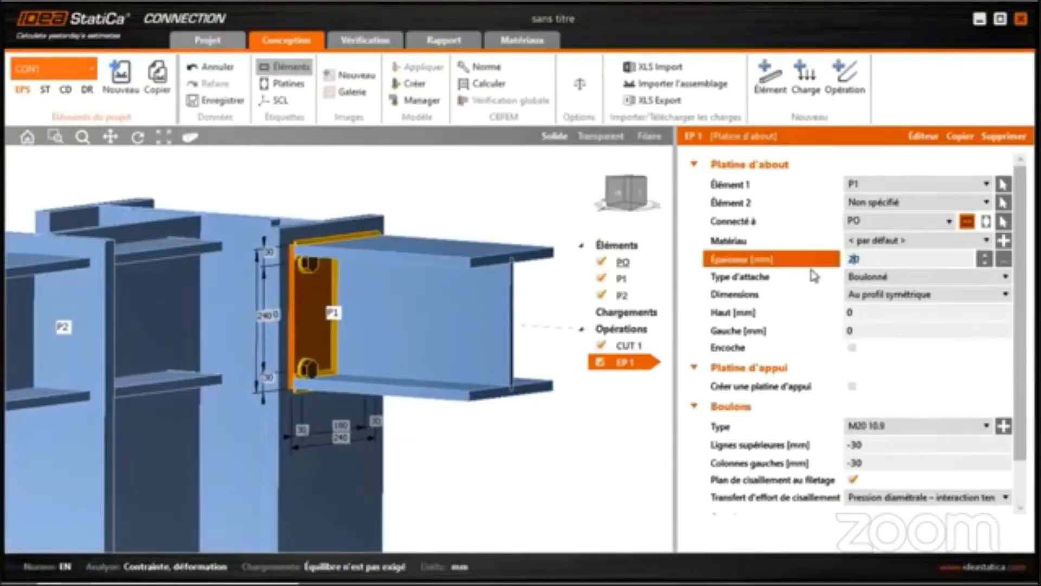
key("Return")
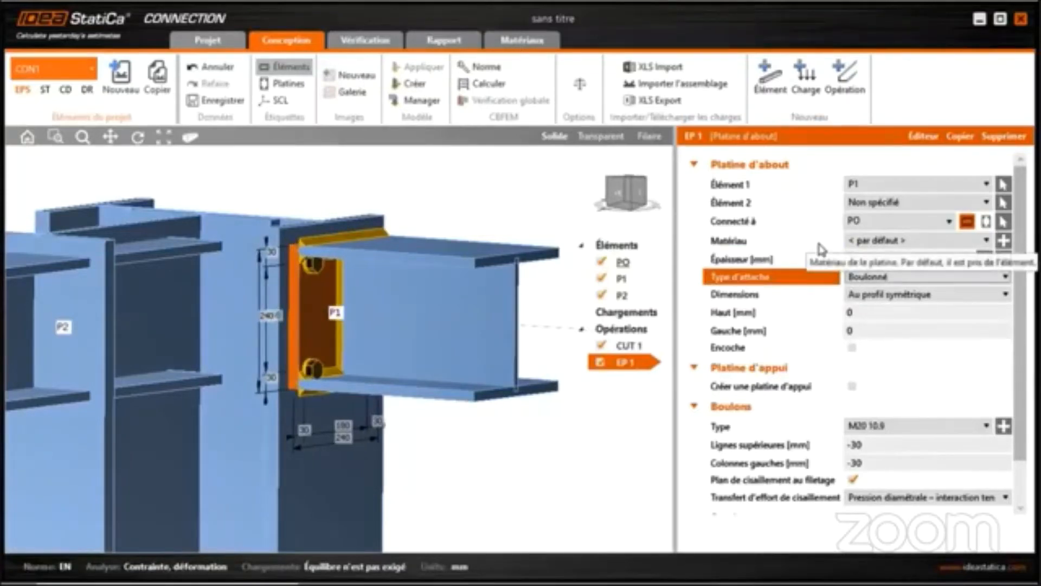
- Size the end plate by Au profil with extensions of 20 mm Haut, 20 mm Gauche, 240 mm Bas and 20 mm Droit
left_click(884, 295)
left_click(885, 309)
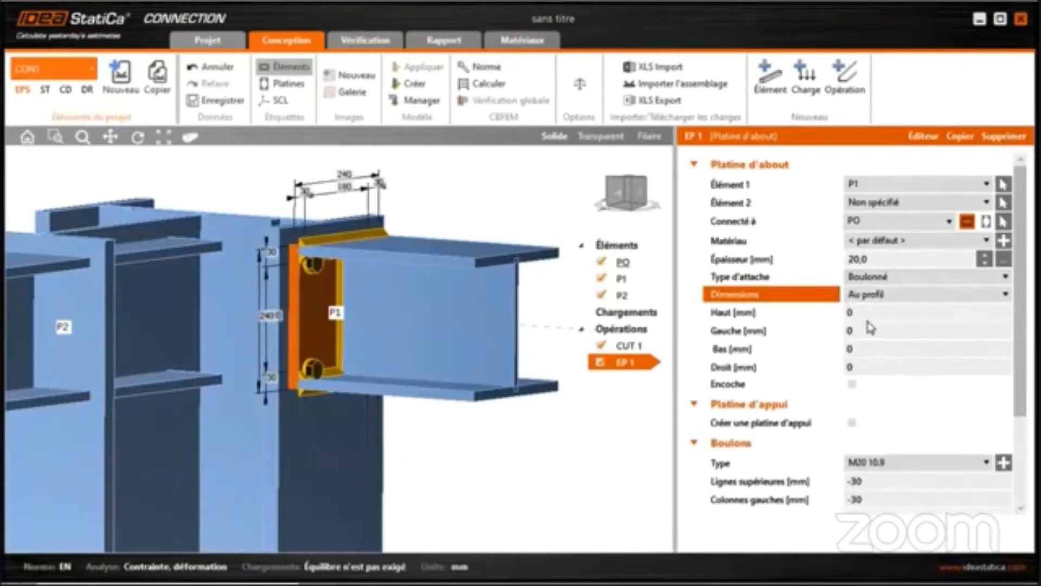
left_click(866, 320)
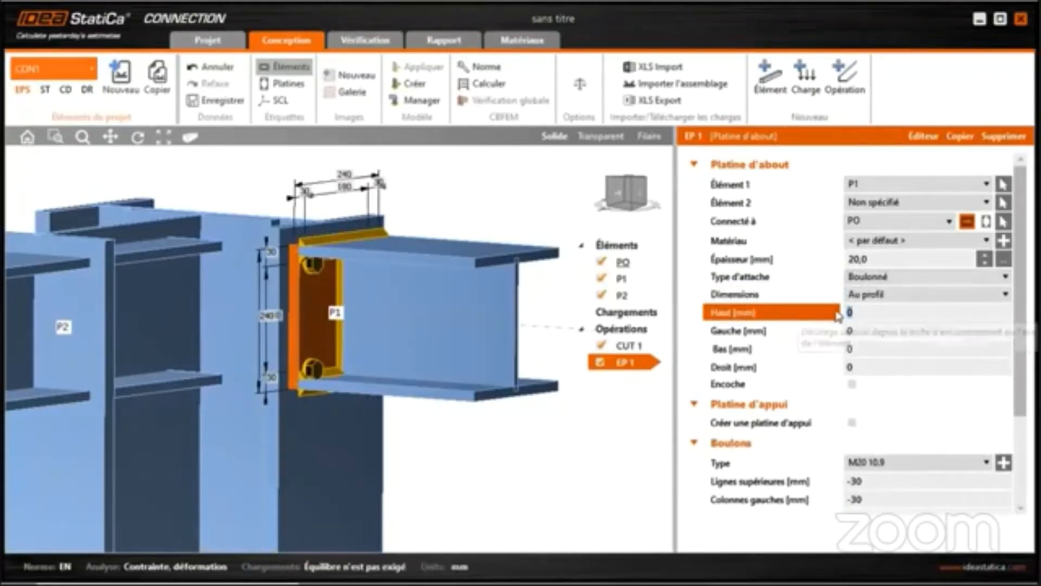
type("20")
key("Tab")
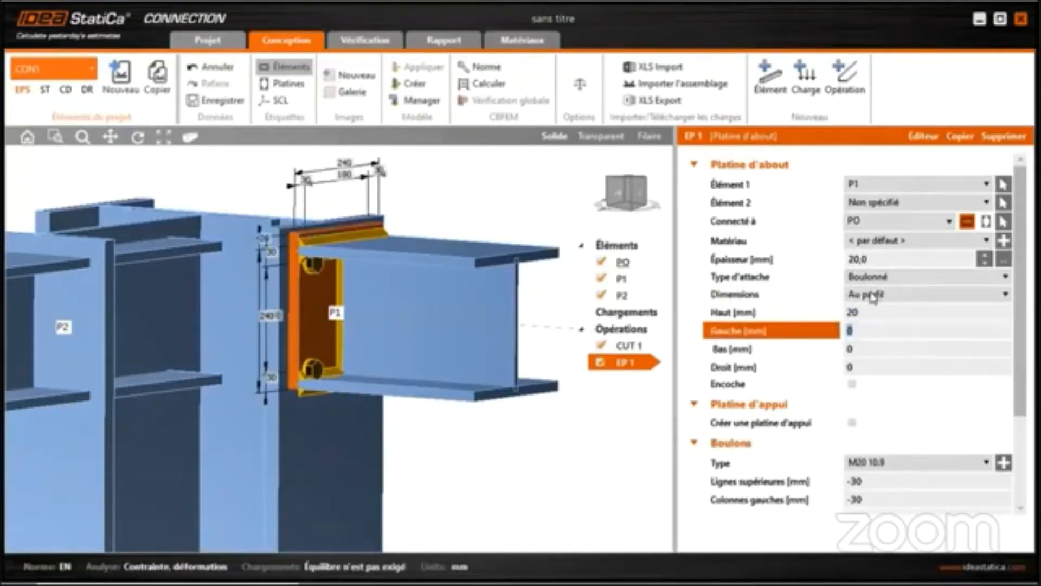
type("20")
key("Tab")
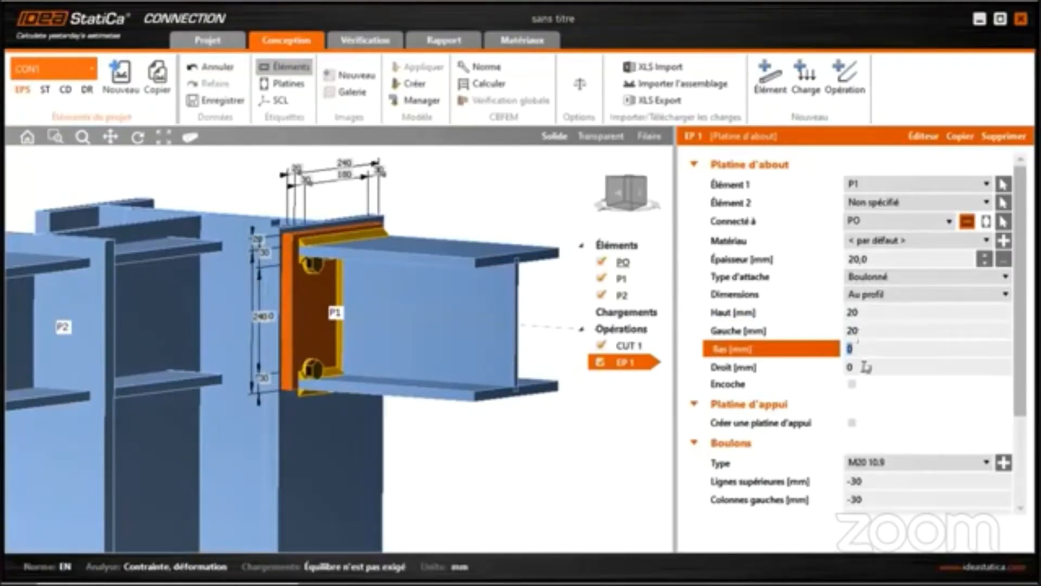
type("24")
key("Tab")
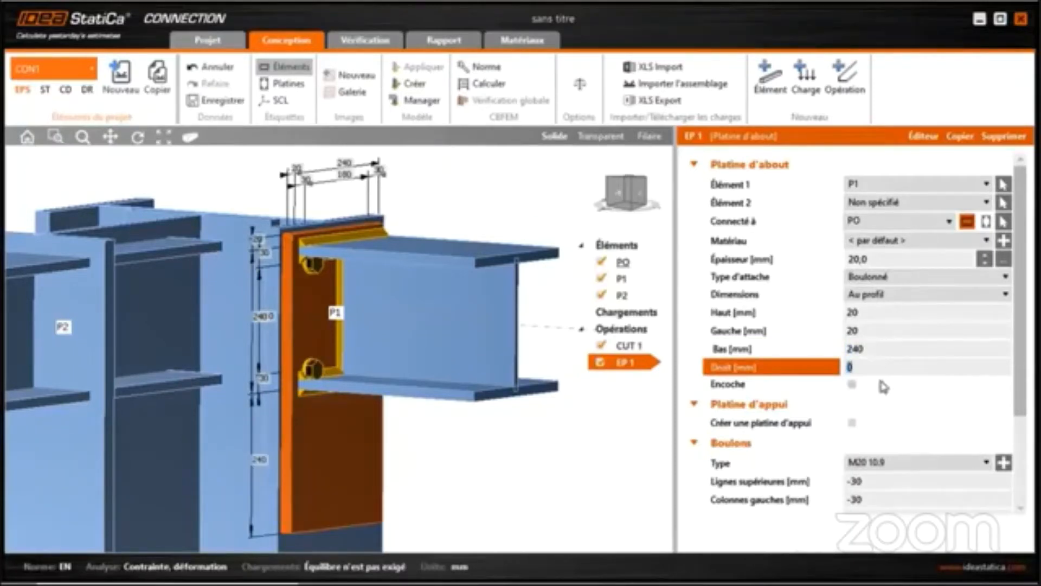
type("2")
- Set the end plate's upper bolt lines (Lignes supérieures) to -70 -100 mm
right_click_drag(419, 357, 315, 355)
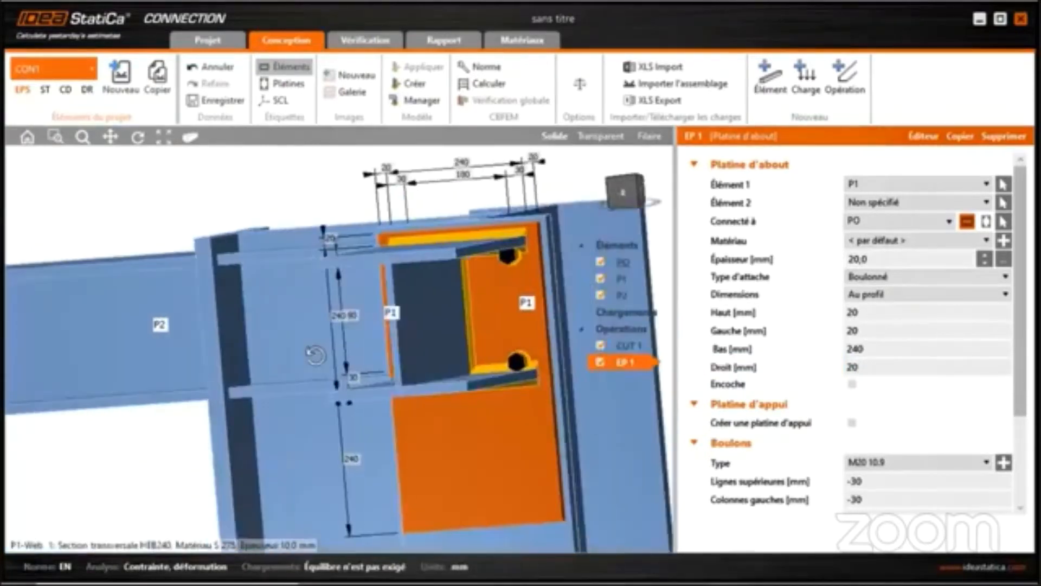
middle_click_drag(412, 356, 393, 360)
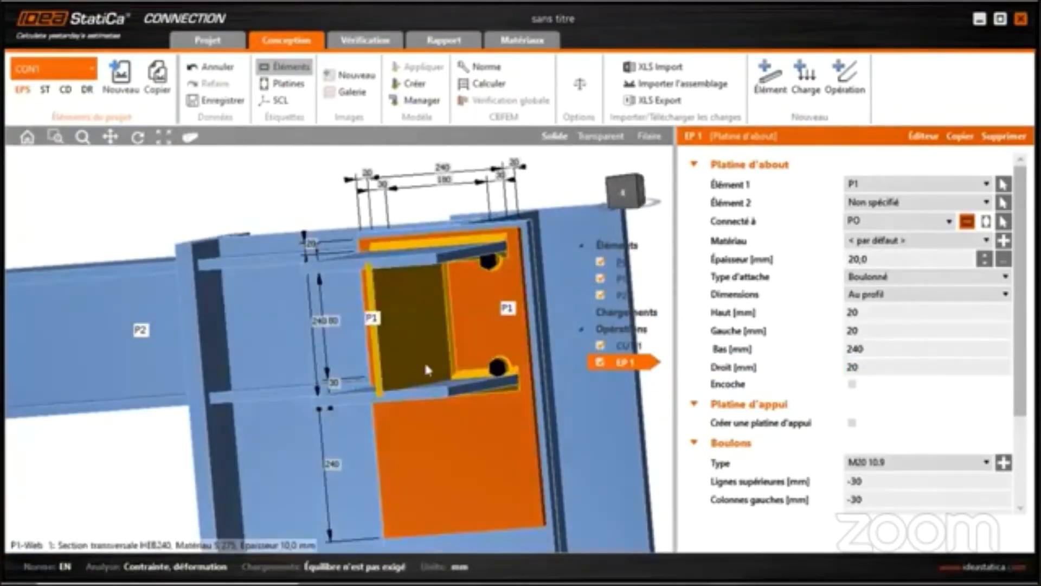
scroll(420, 374, "down", 3)
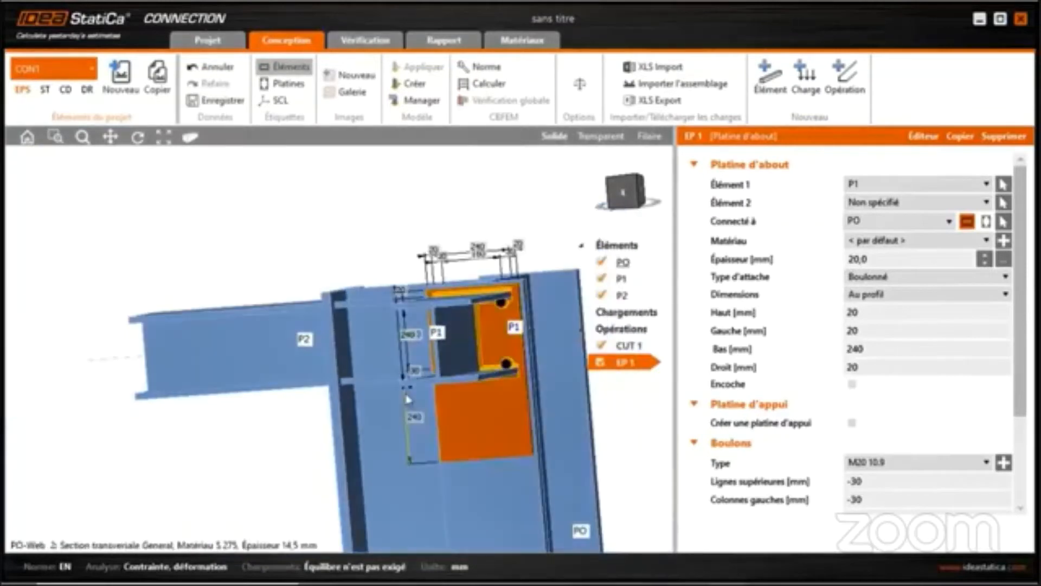
right_click_drag(408, 400, 448, 386)
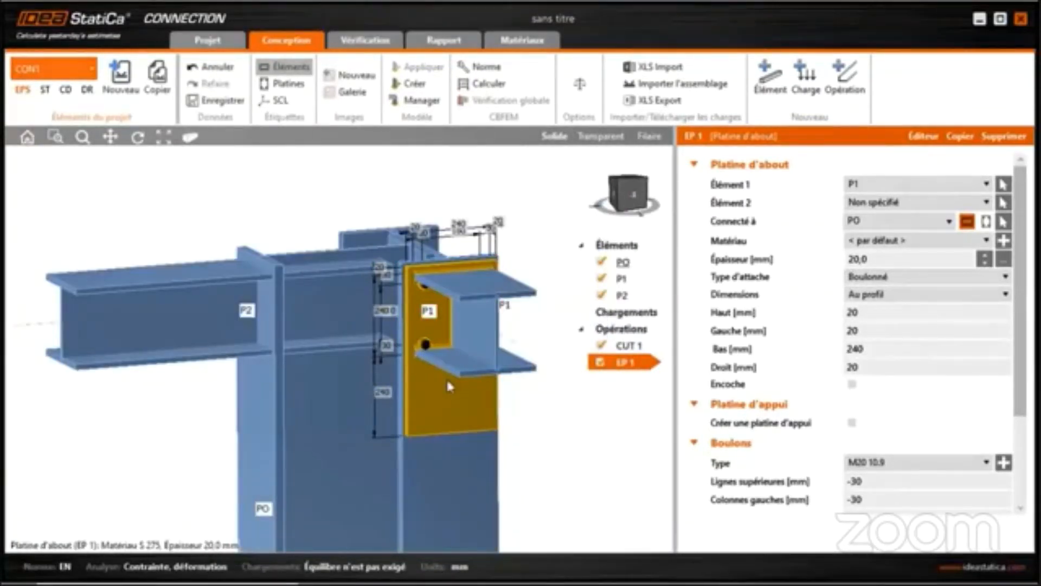
right_click_drag(432, 393, 441, 404)
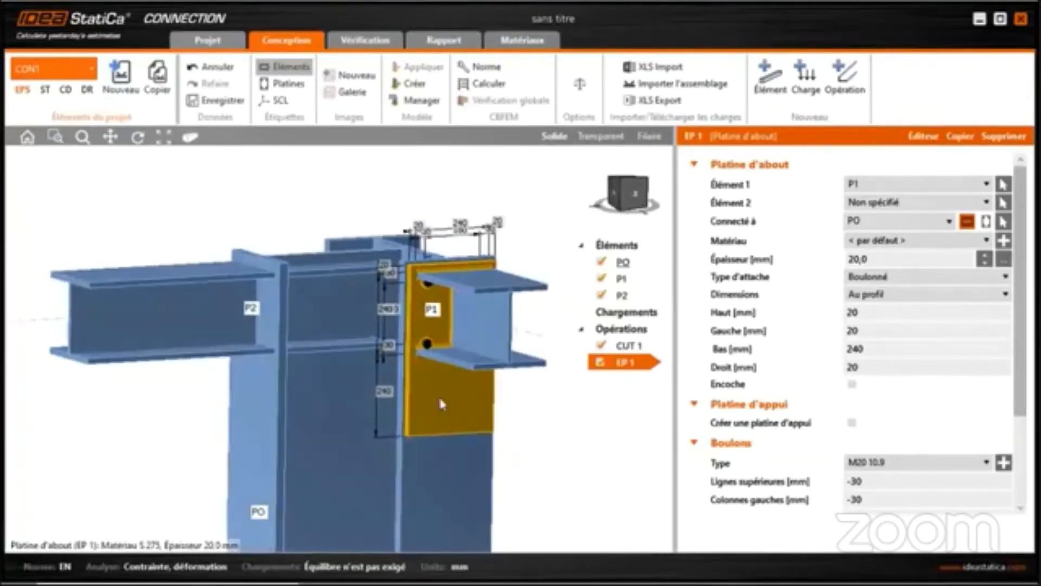
double_click(874, 484)
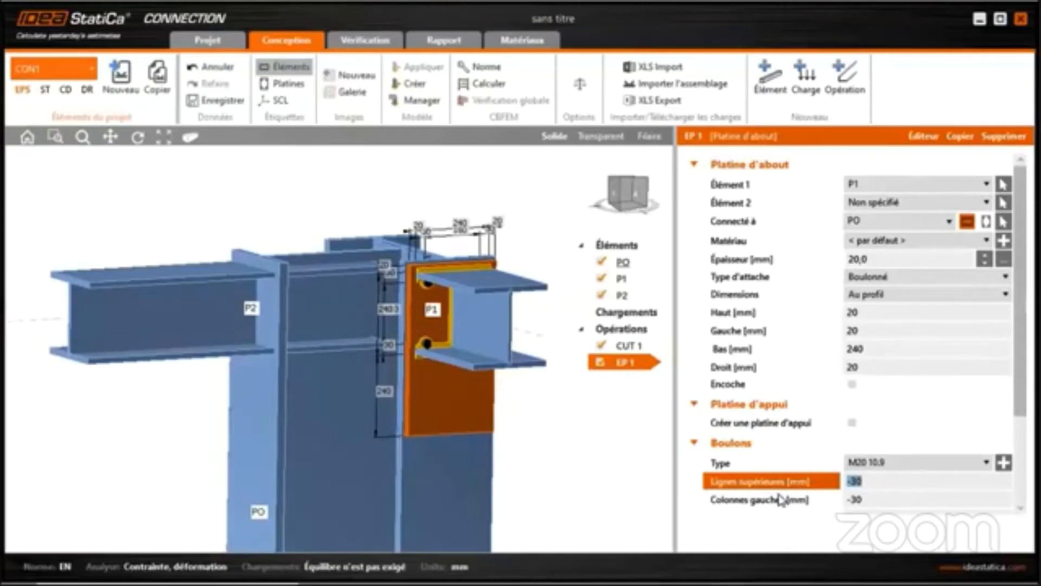
type("-7")
key("Tab")
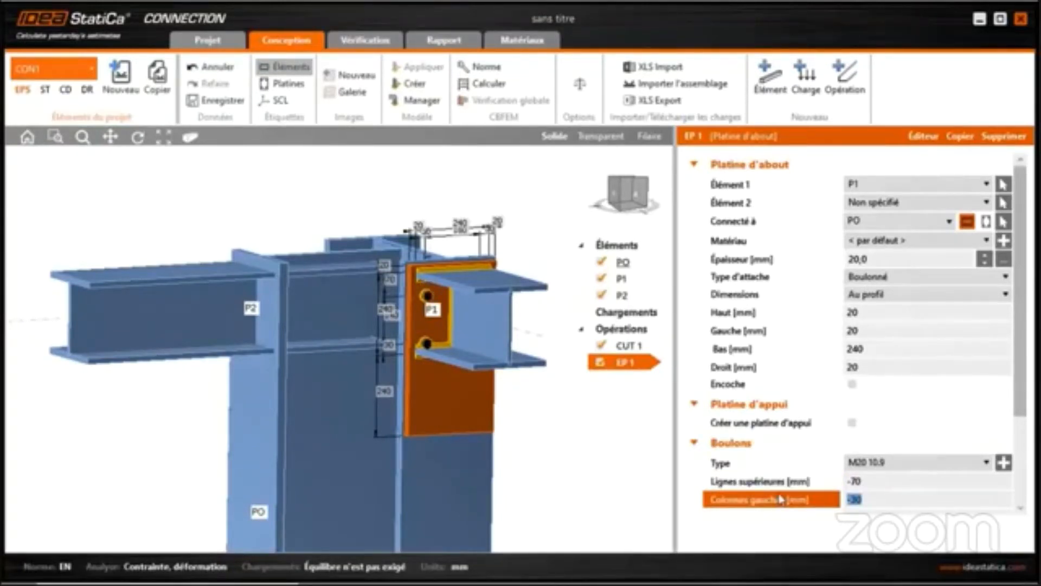
left_click(881, 485)
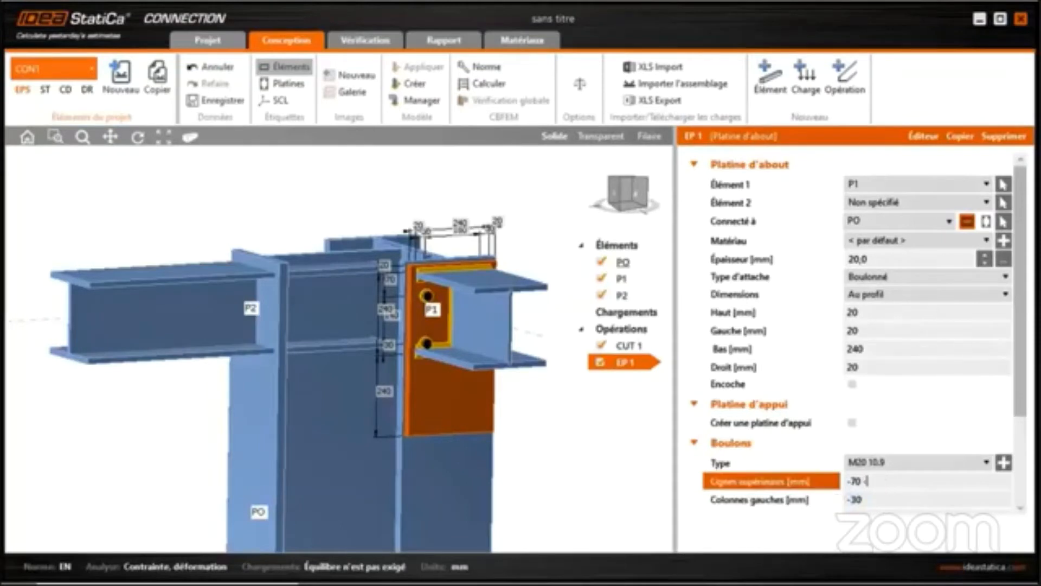
type("-100")
key("Tab")
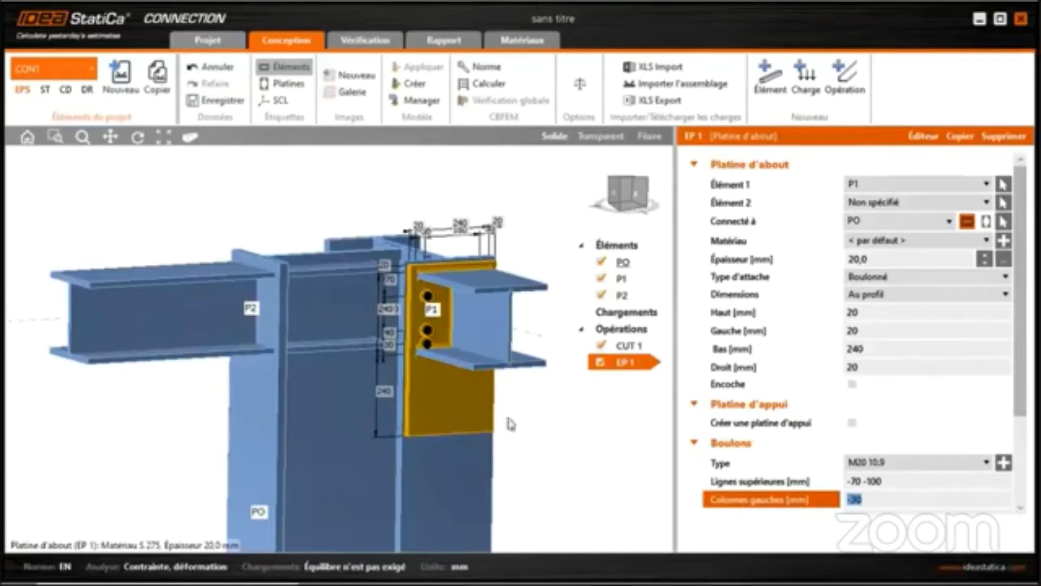
- Set the end plate's lower bolt line (Lignes inférieures) to 60 mm
right_click_drag(461, 403, 457, 369)
scroll(871, 409, "down", 3)
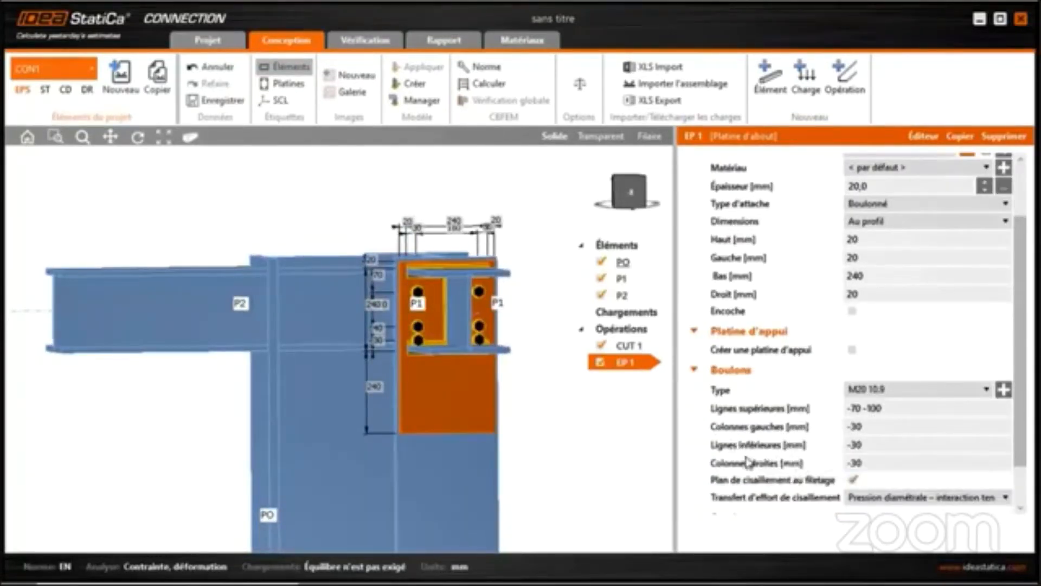
left_click(878, 446)
left_click_drag(878, 448, 799, 460)
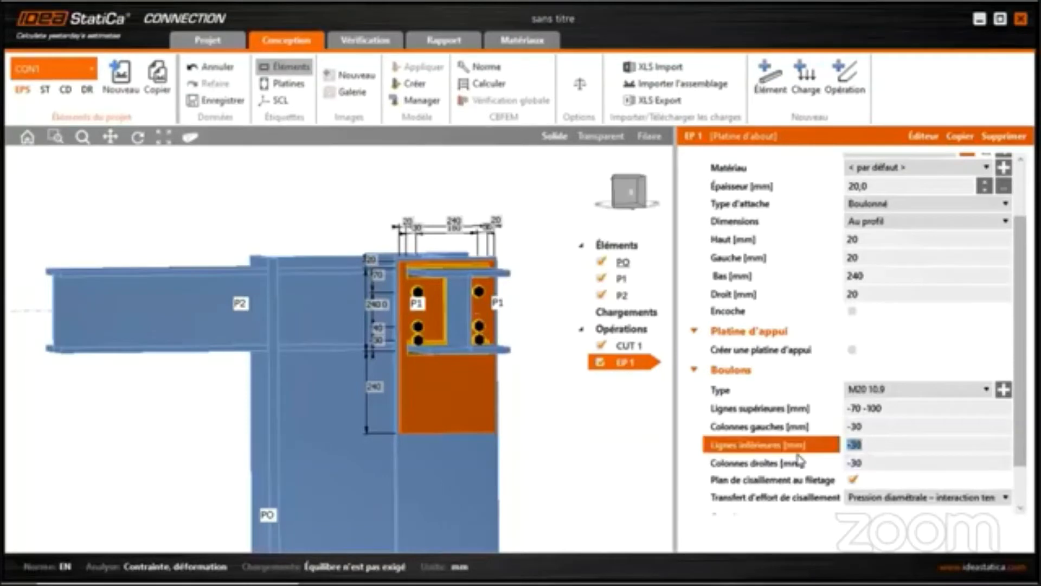
type("60")
key("Tab")
- Set the end plate's lower bolt lines (Lignes inférieures) to 60 90 mm
scroll(460, 415, "up", 2)
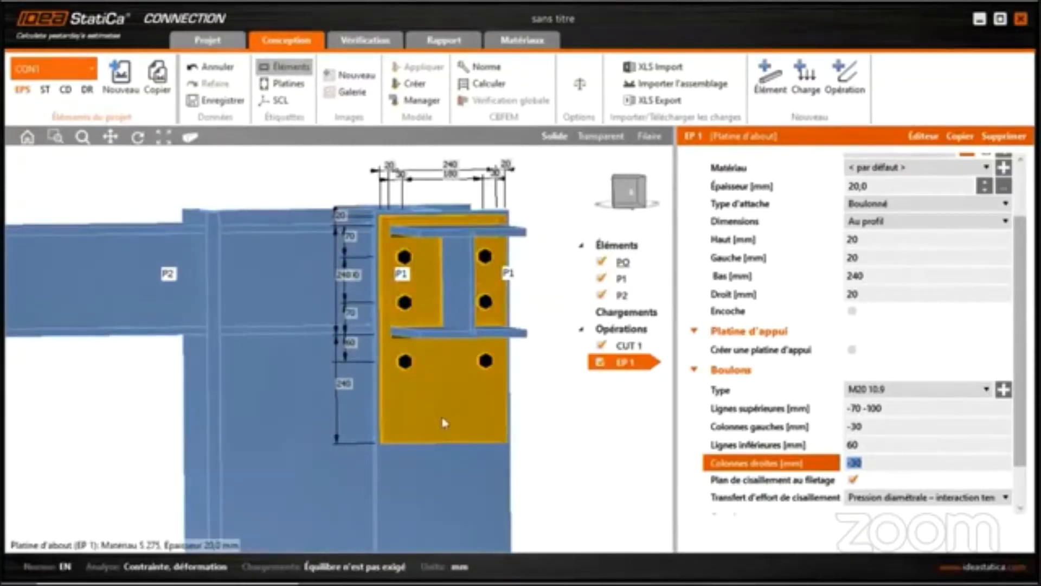
left_click(881, 468)
left_click(870, 445)
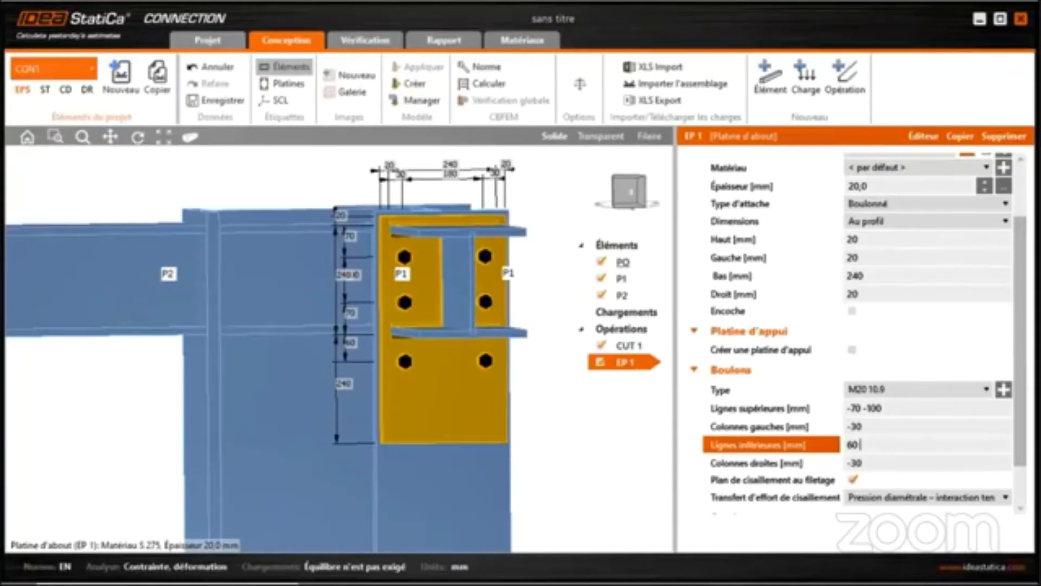
key("Tab")
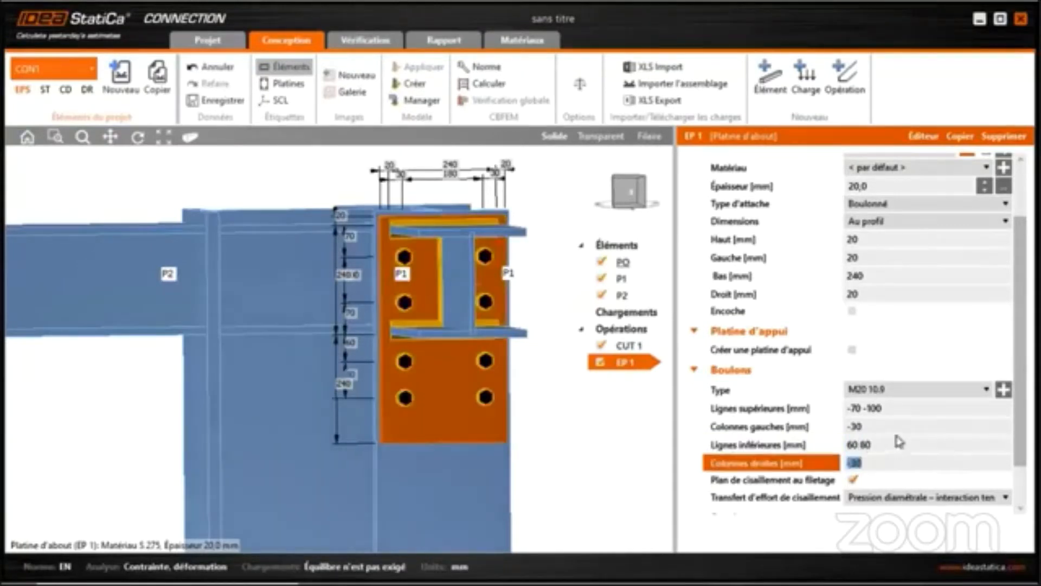
left_click(867, 445)
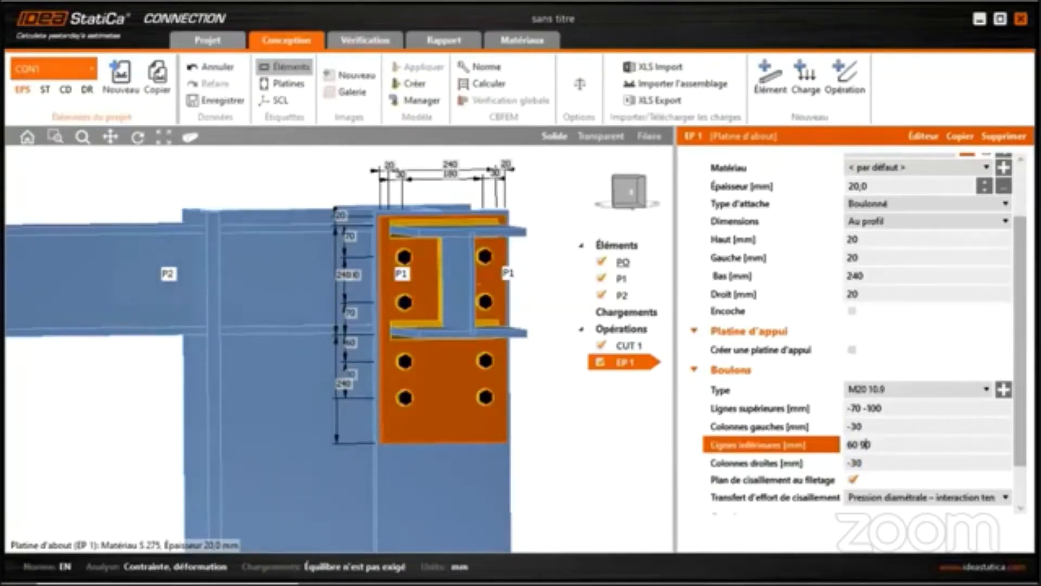
key("Tab")
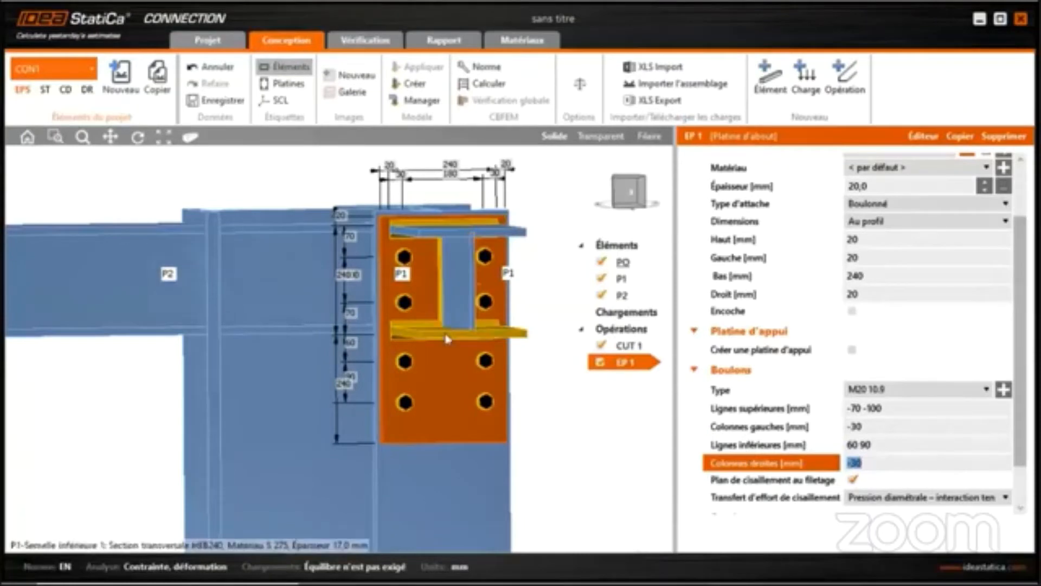
- Add a widener operation (Élargisseurs) and place it on beam P1
right_click_drag(447, 339, 449, 409)
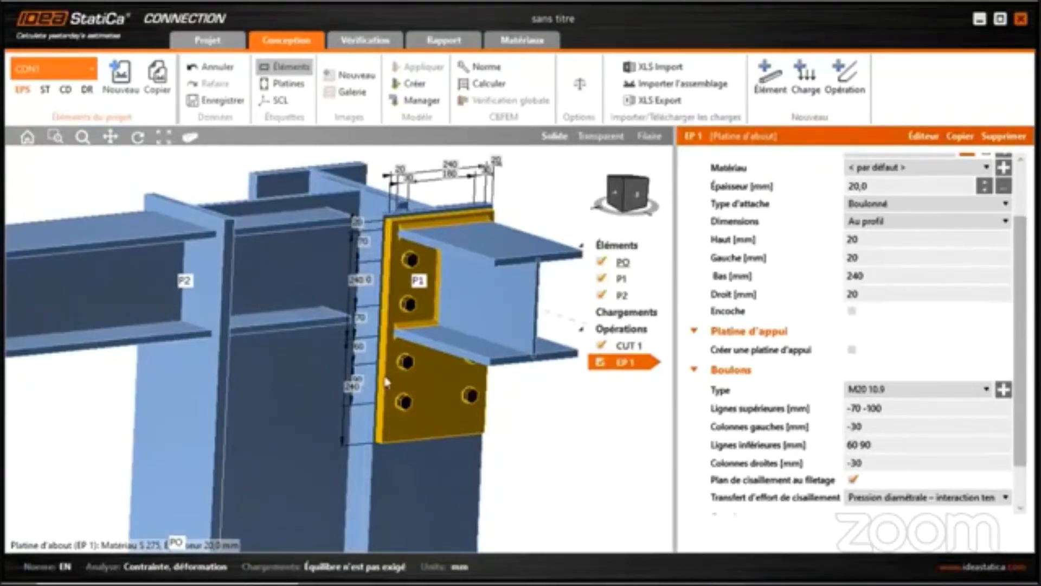
middle_click_drag(383, 380, 327, 407)
right_click(617, 329)
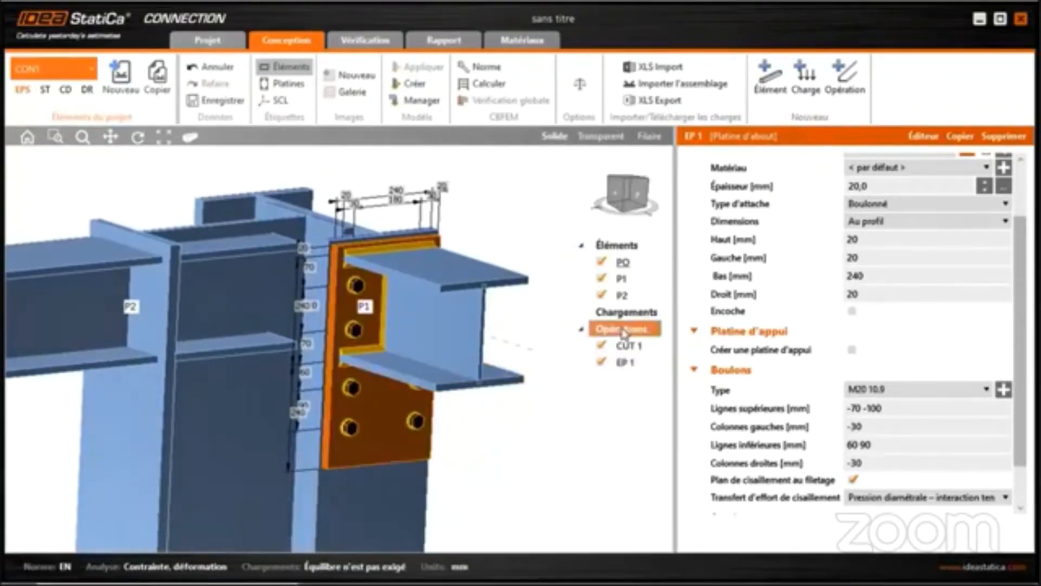
left_click(662, 342)
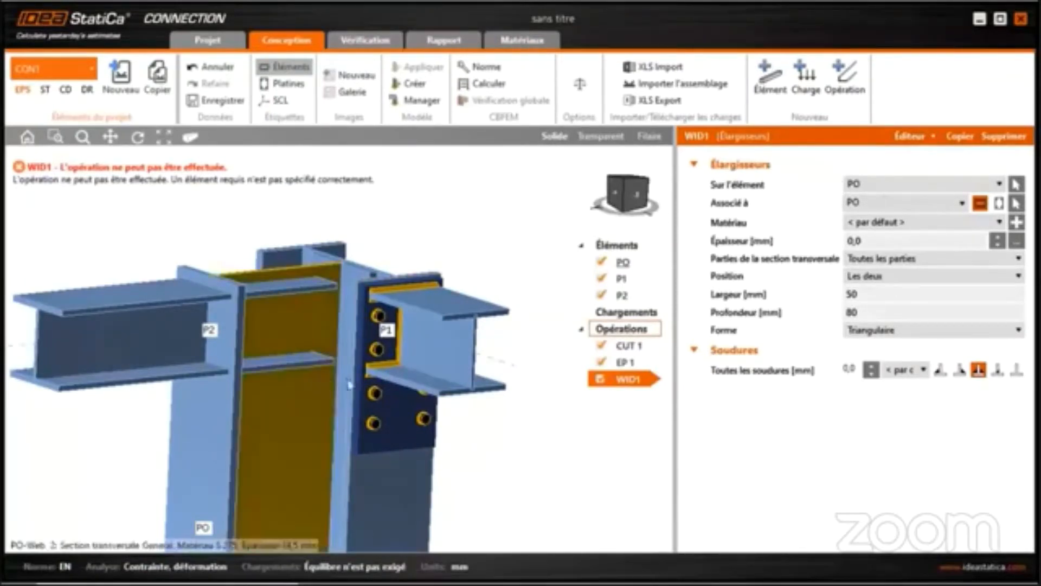
right_click_drag(390, 375, 447, 362)
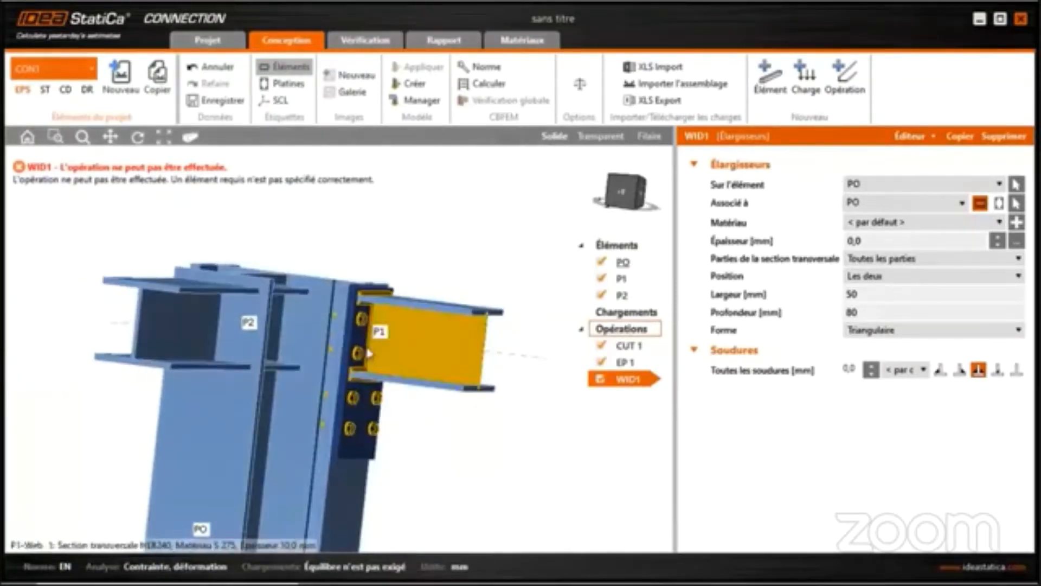
left_click(922, 184)
left_click(878, 214)
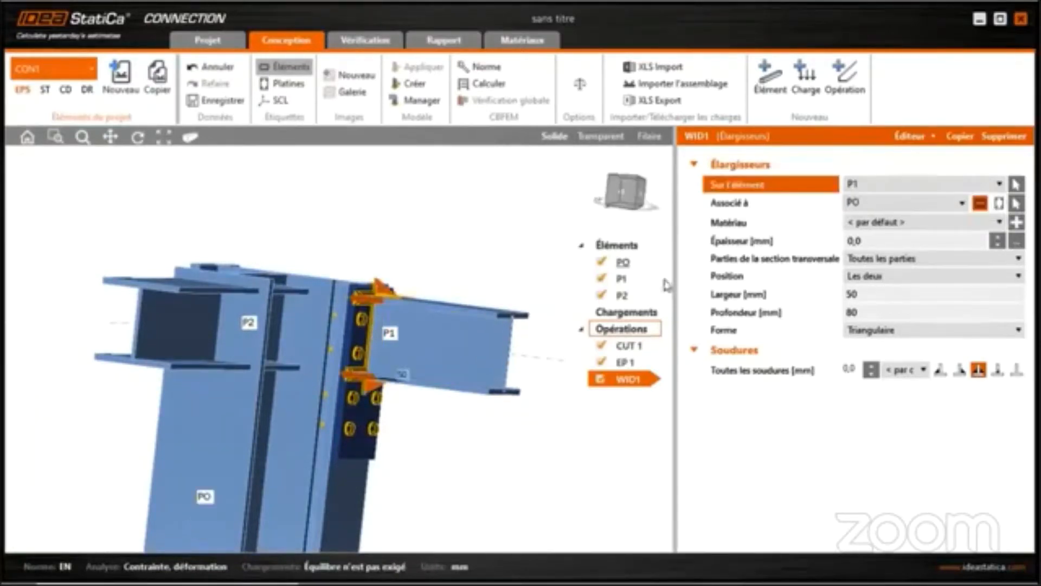
- Set the widener's plate thickness (Épaisseur) to 15 mm
scroll(455, 378, "up", 5)
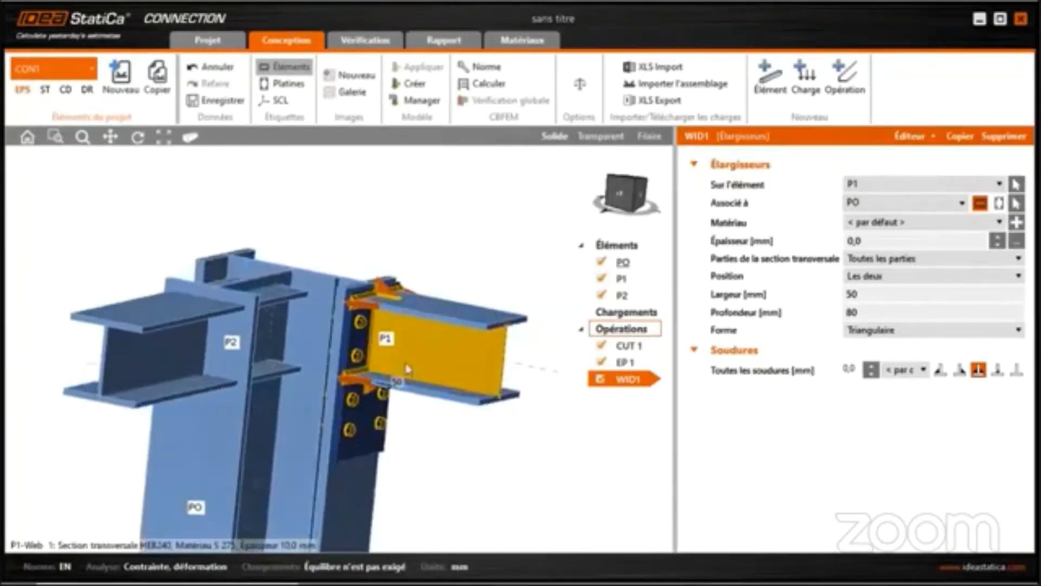
left_click_drag(872, 243, 817, 264)
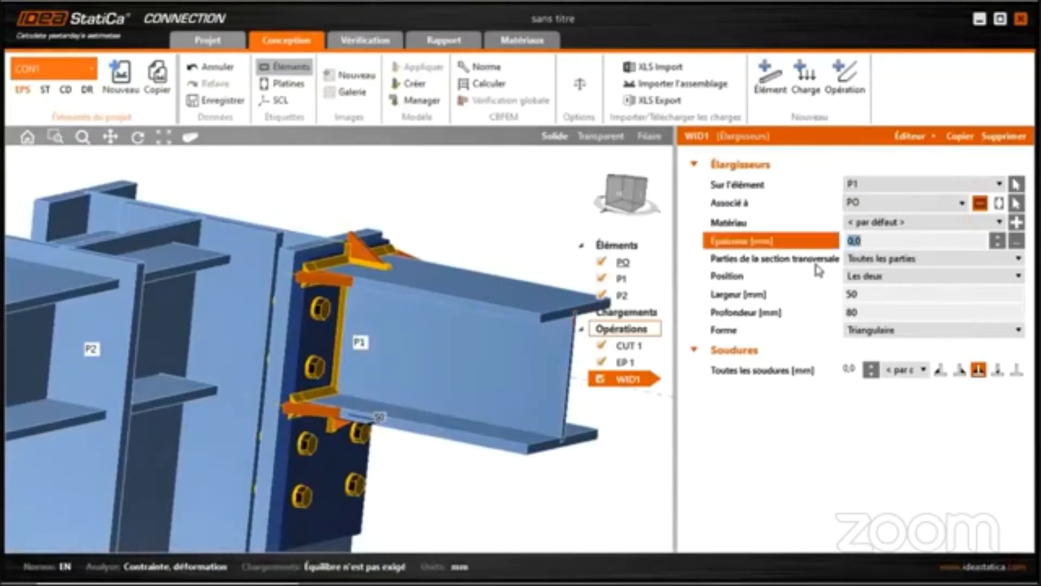
key("Tab")
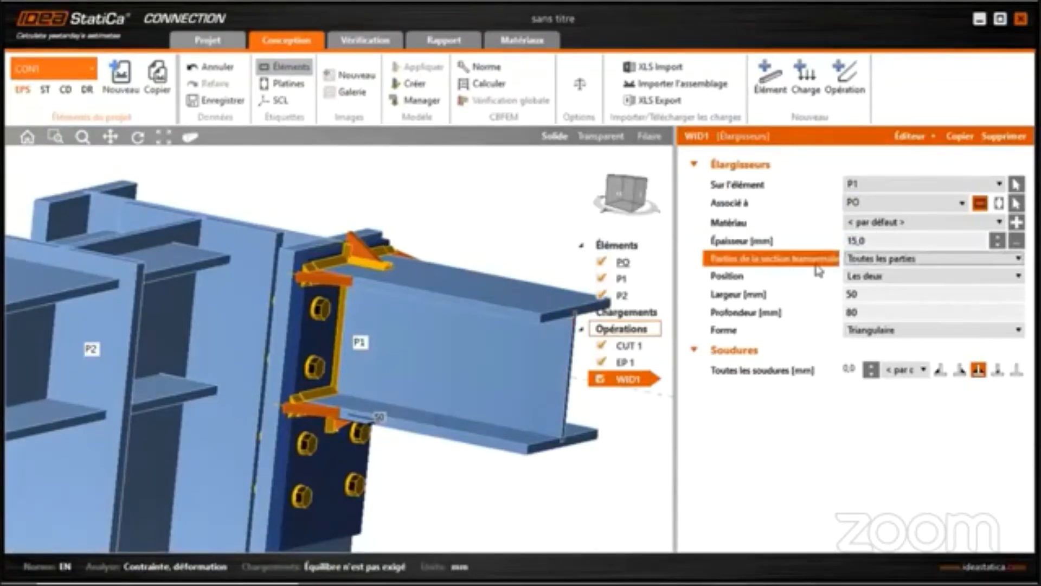
- Restrict the widener to the web (Ames) and set its position to Avant
left_click(876, 299)
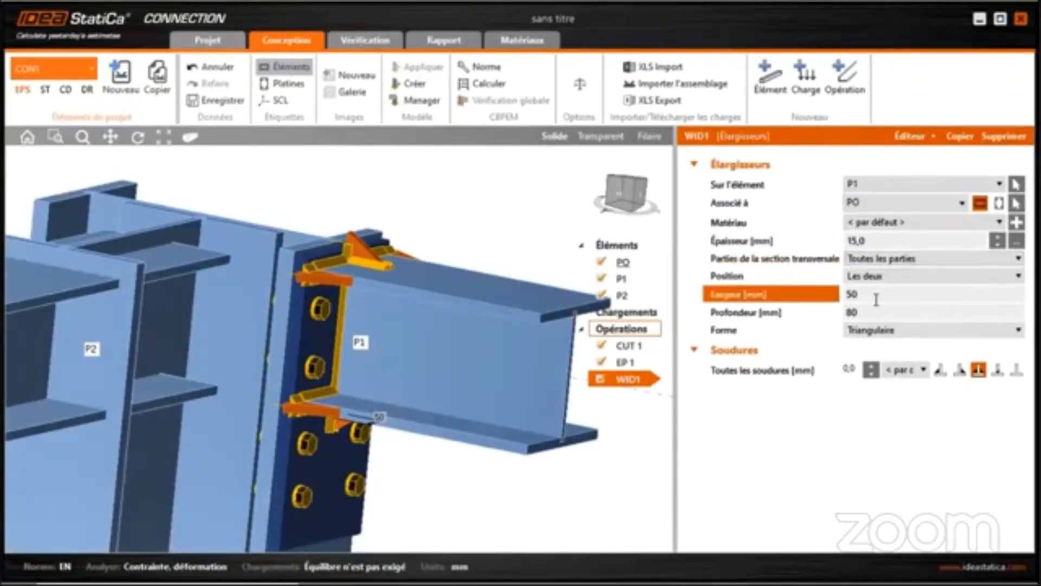
left_click(883, 264)
left_click(867, 331)
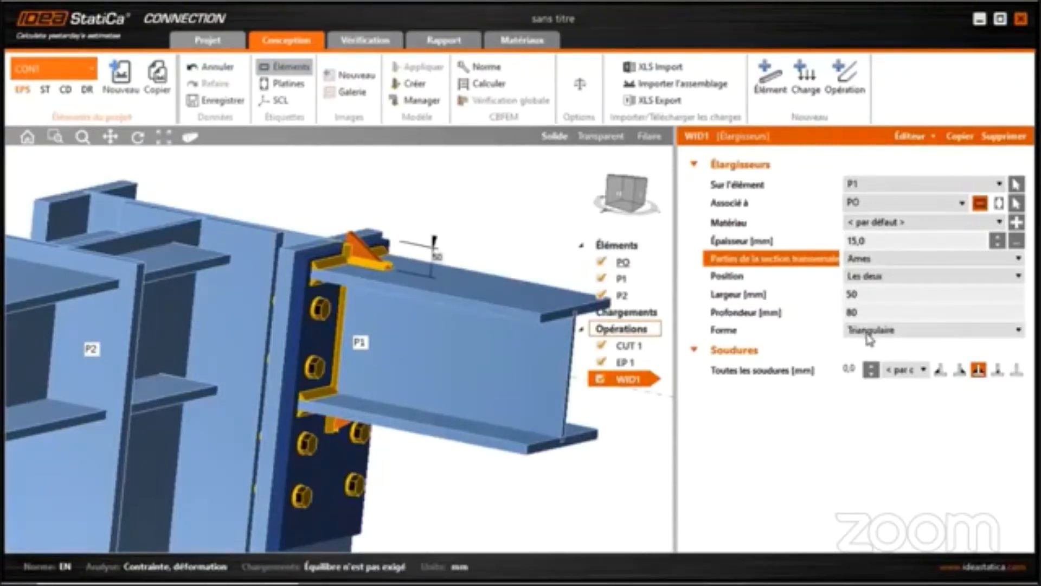
left_click(873, 277)
left_click(871, 286)
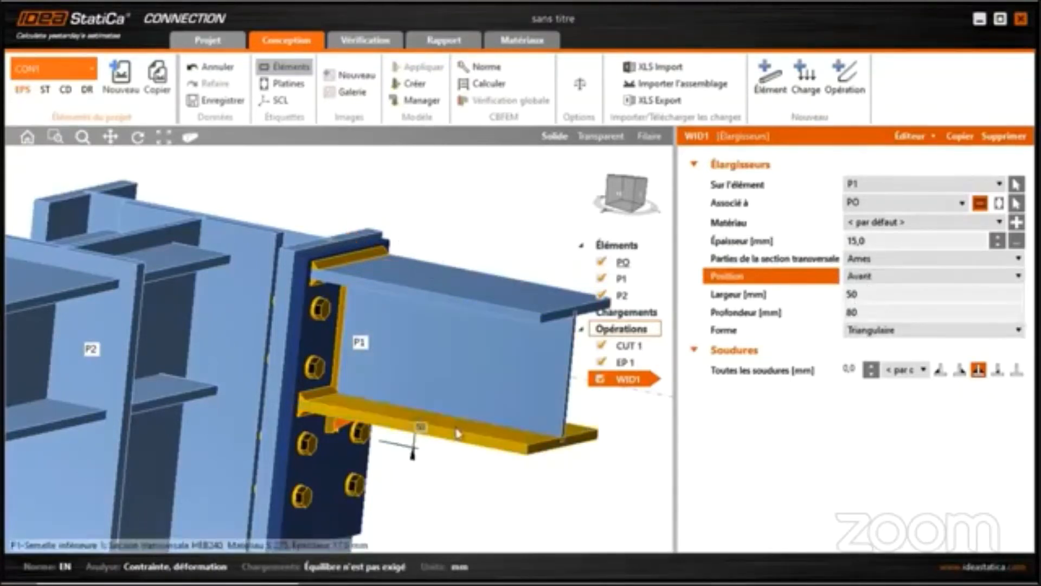
- Size the widener under beam P1 with Largeur 210 mm and Profondeur 350 mm
scroll(455, 436, "up", 2)
scroll(454, 435, "up", 2)
scroll(425, 437, "down", 5)
middle_click_drag(407, 426, 421, 401)
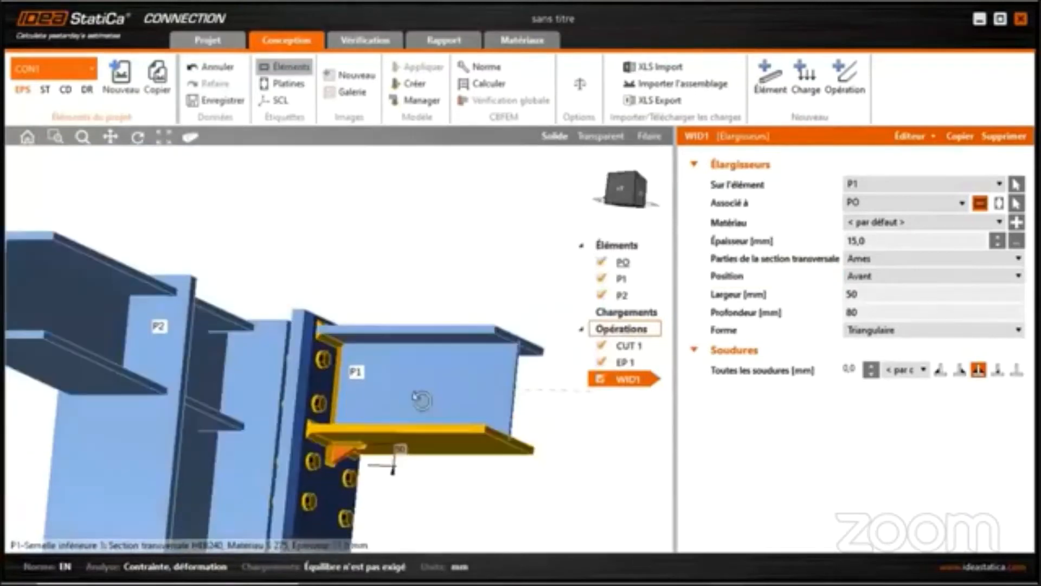
left_click(626, 189)
scroll(350, 391, "up", 3)
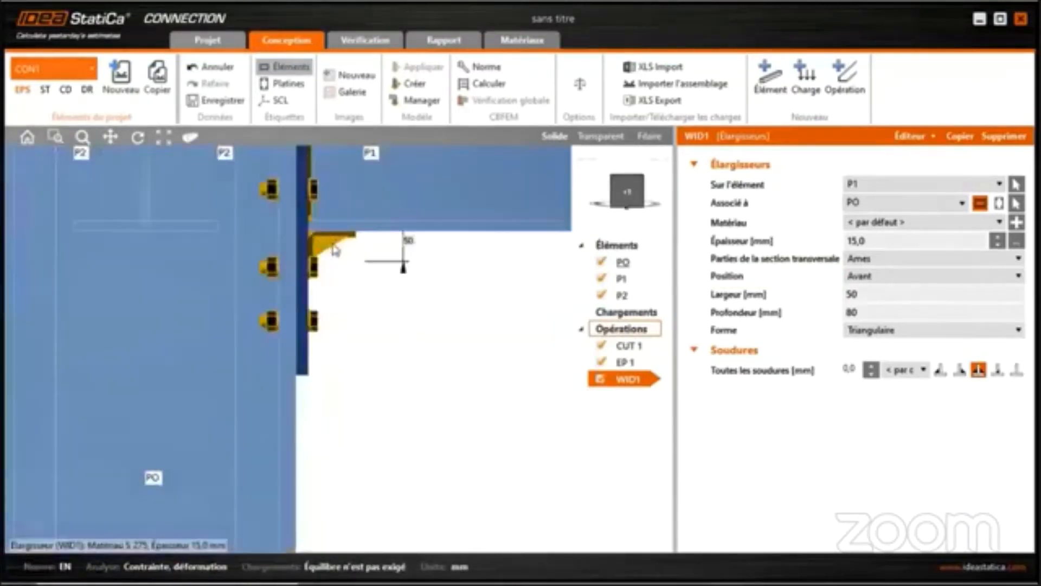
scroll(350, 391, "down", 2)
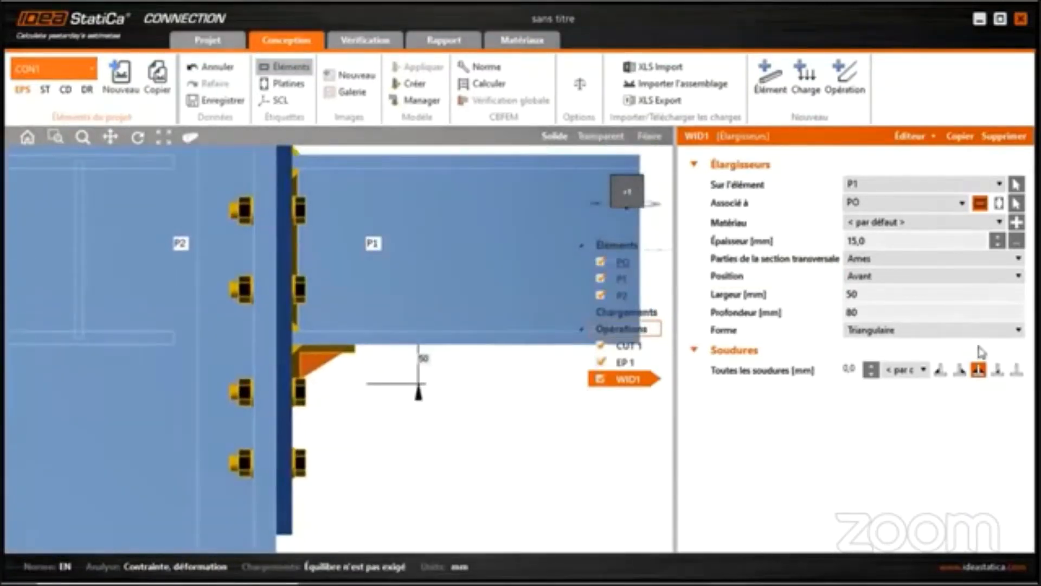
left_click(843, 294)
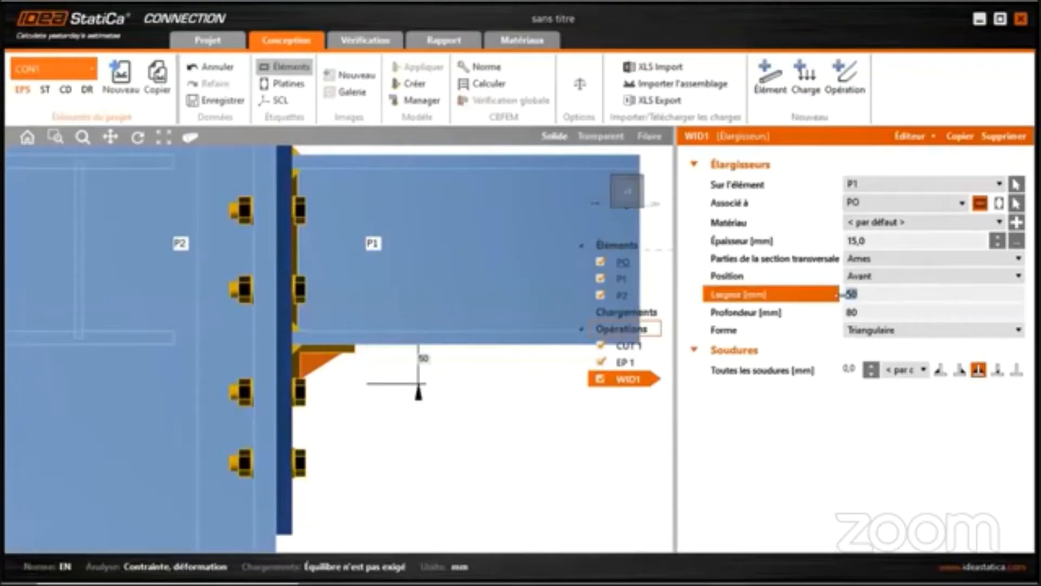
type("210")
key("Tab")
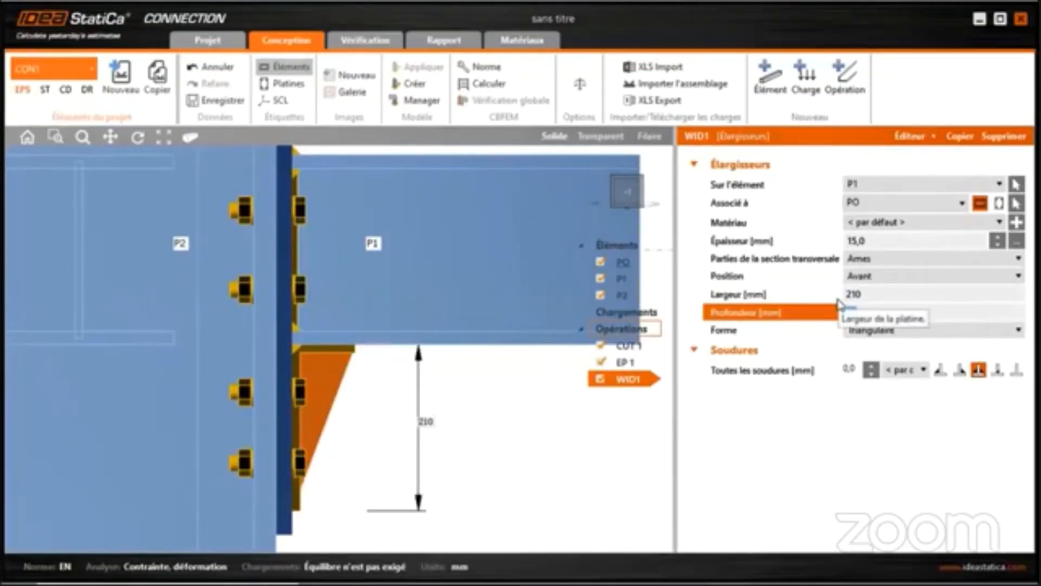
type("350")
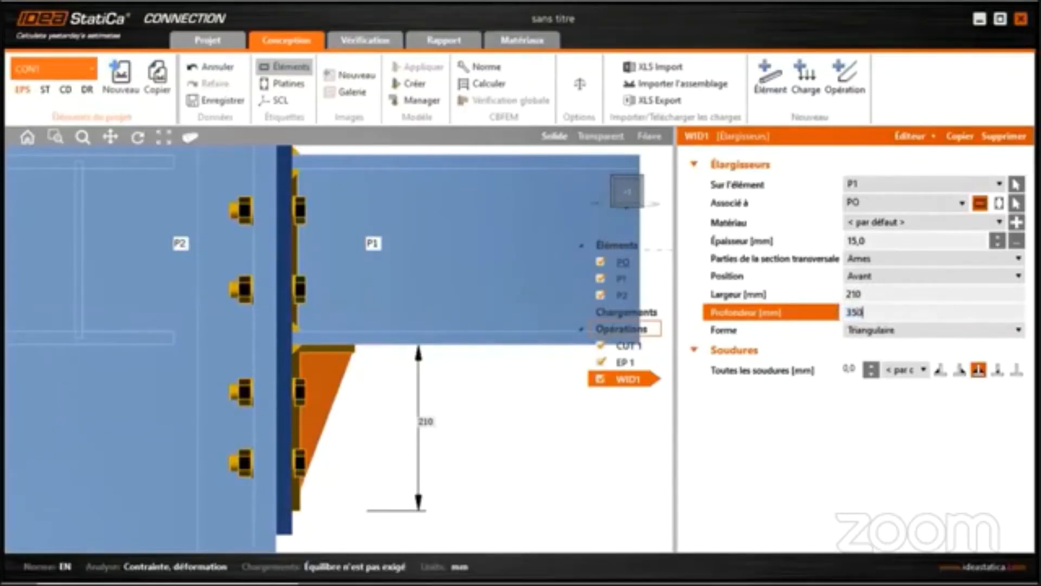
key("Tab")
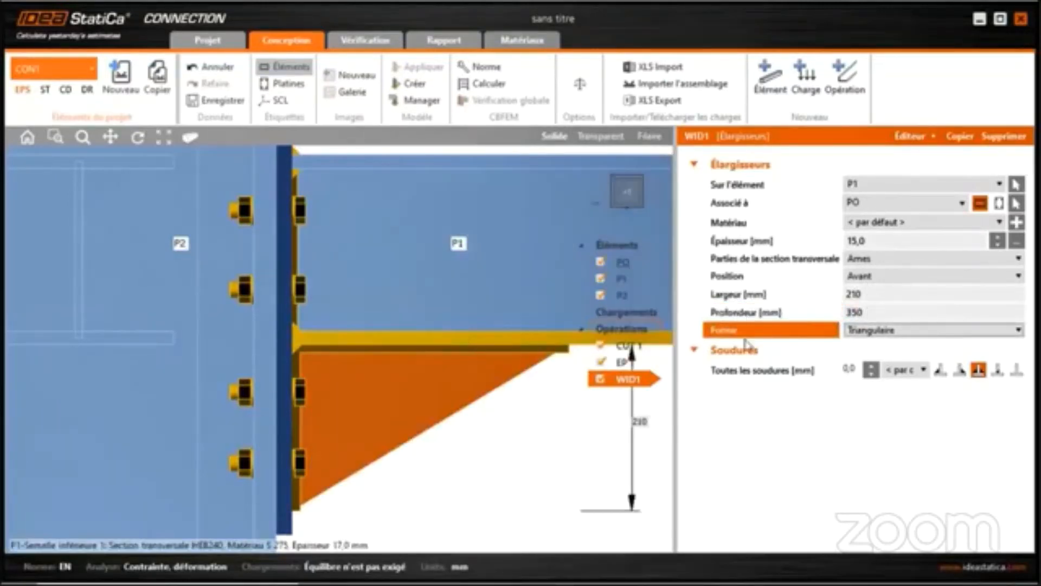
- Change the widener's shape to Triangulaire avec semelle and set the flange width (Largeur de semelle) to 240 mm
left_click(908, 338)
left_click(899, 386)
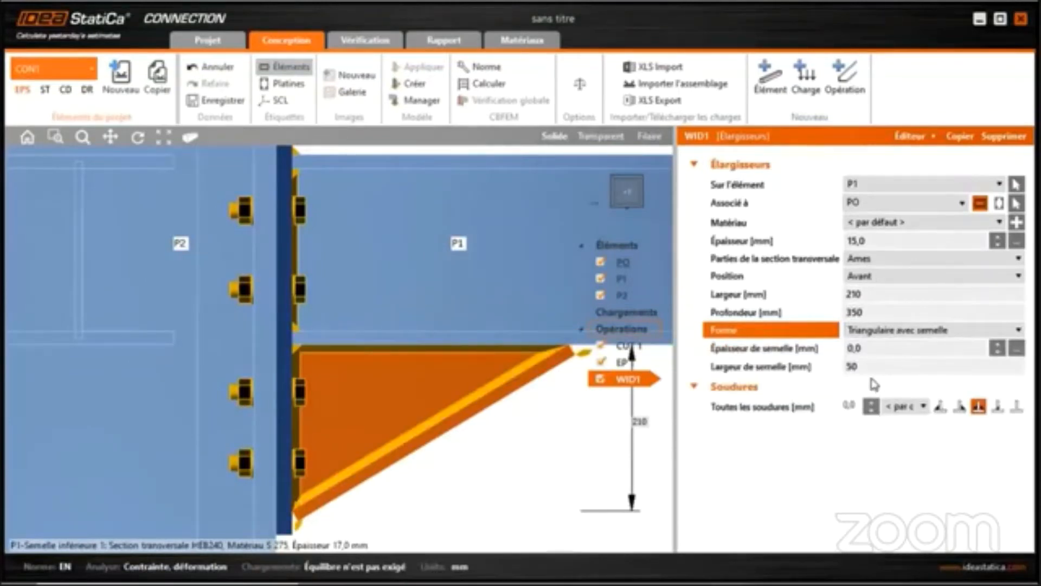
left_click(787, 373)
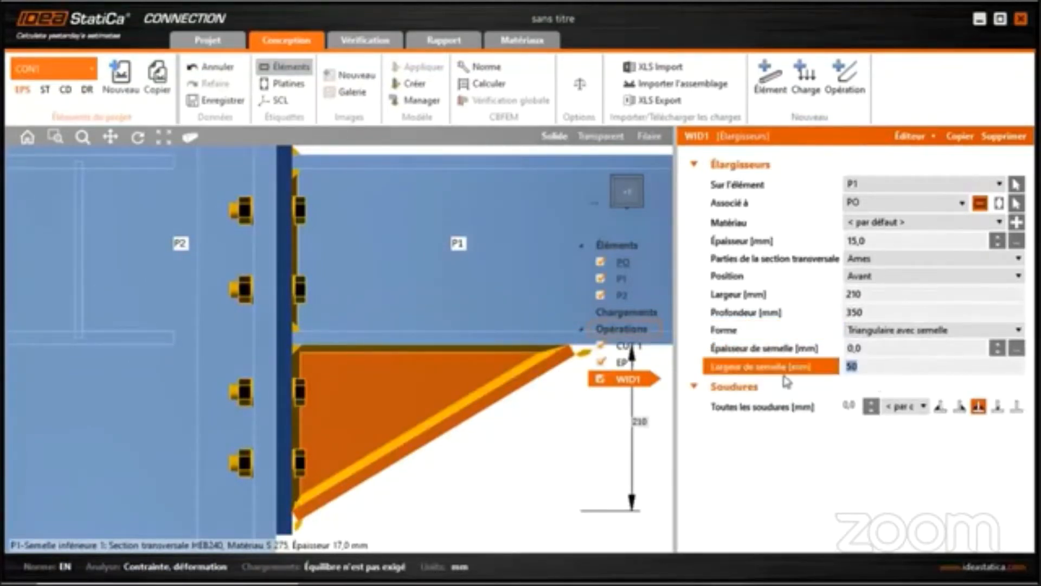
key("Return")
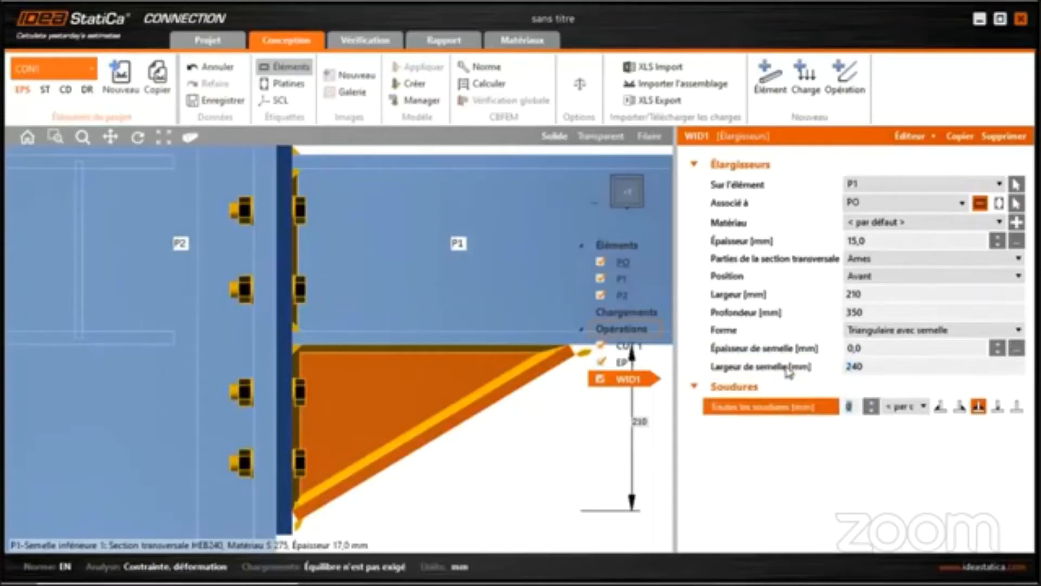
scroll(433, 337, "down", 4)
right_click_drag(516, 393, 472, 398)
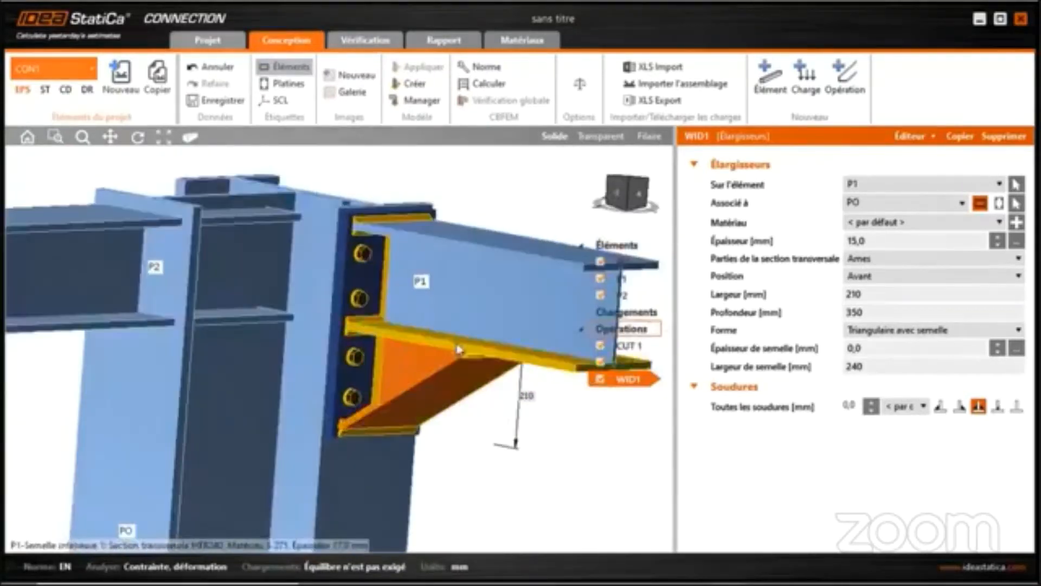
- Duplicate the end plate operation EP 1
scroll(459, 351, "down", 4)
middle_click_drag(453, 315, 495, 325)
middle_click_drag(452, 353, 371, 344)
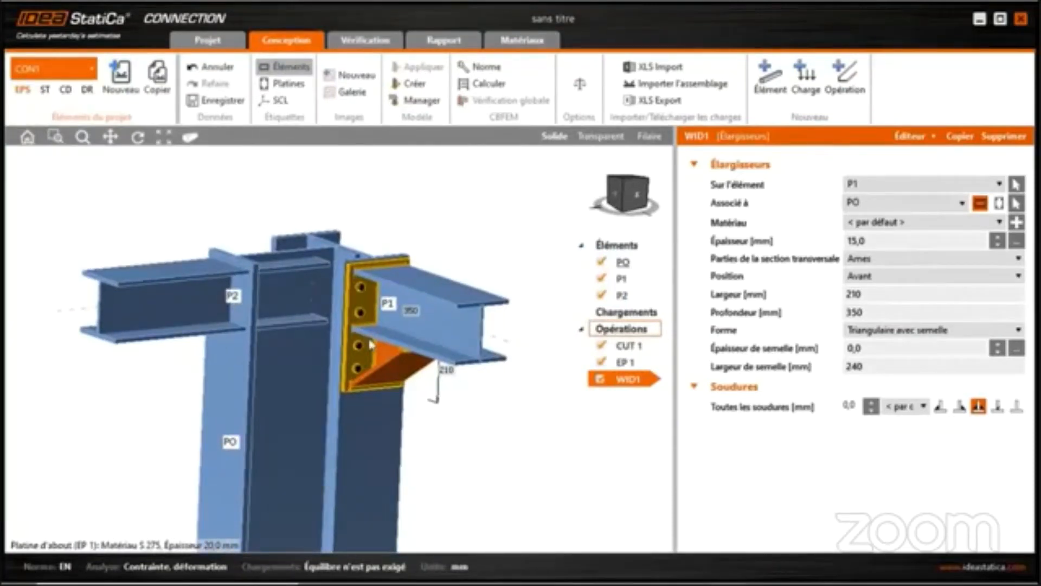
left_click(627, 331)
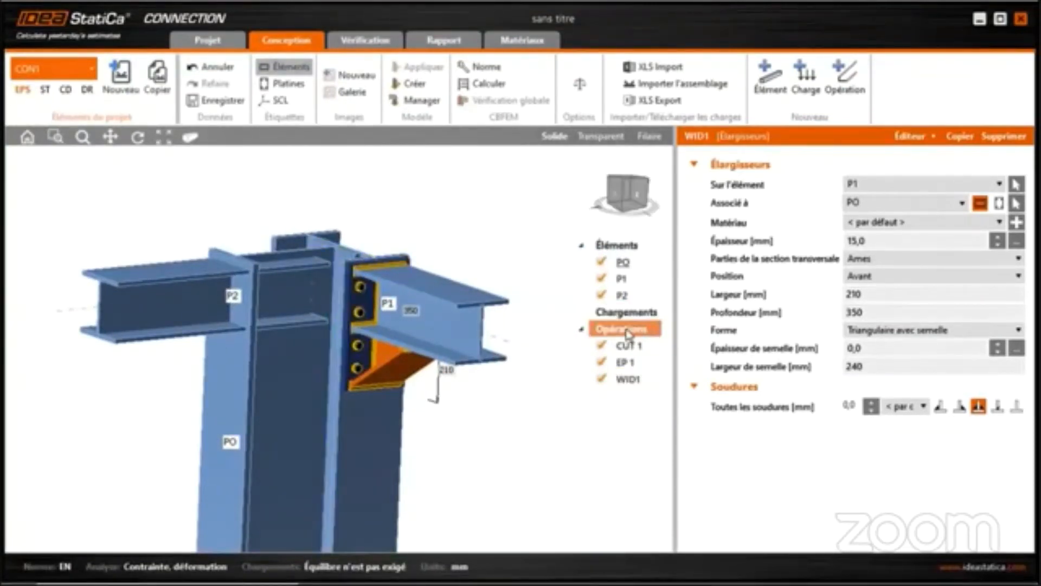
left_click(624, 363)
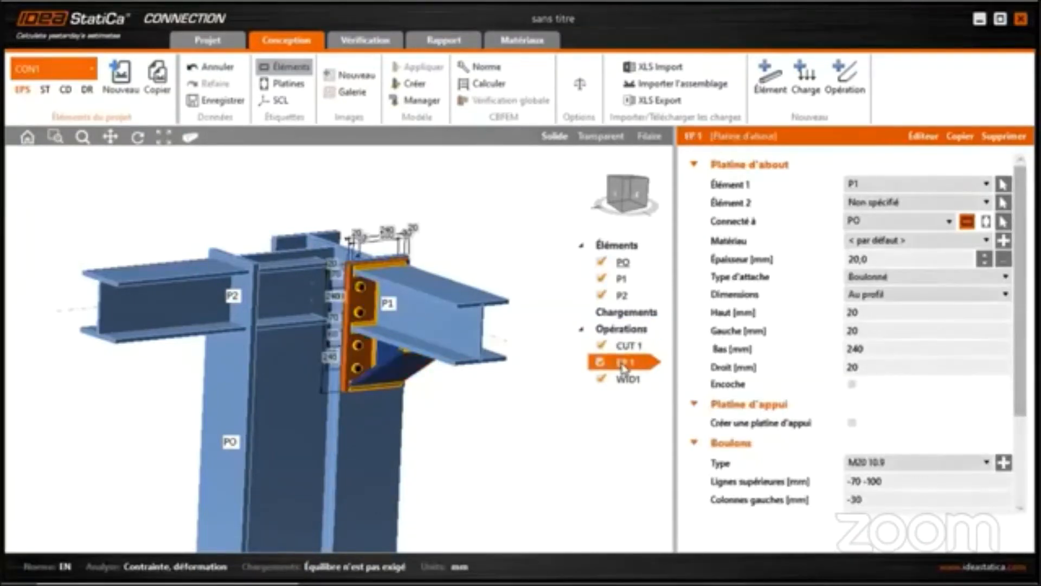
right_click(624, 368)
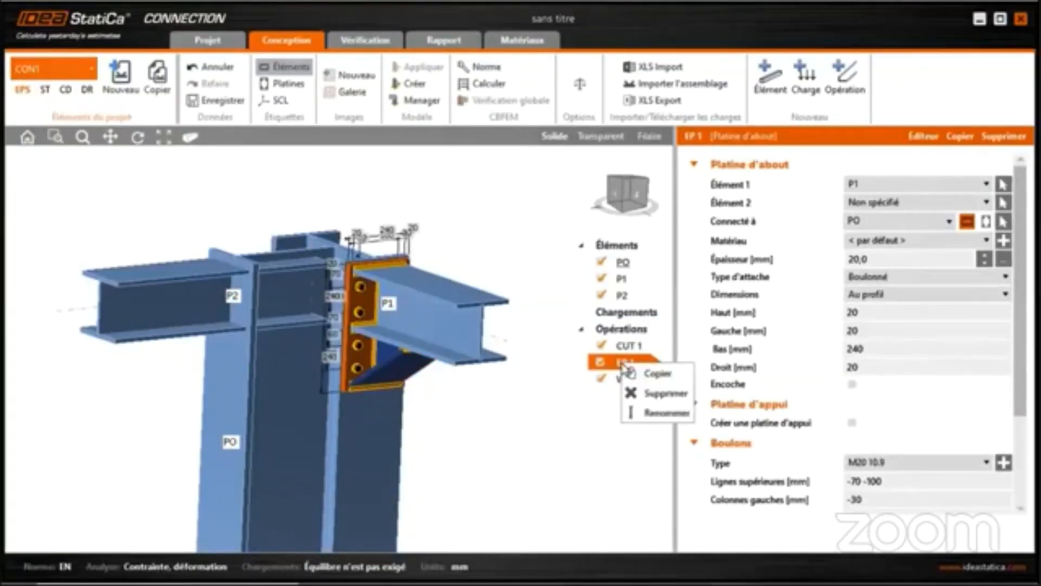
left_click(658, 375)
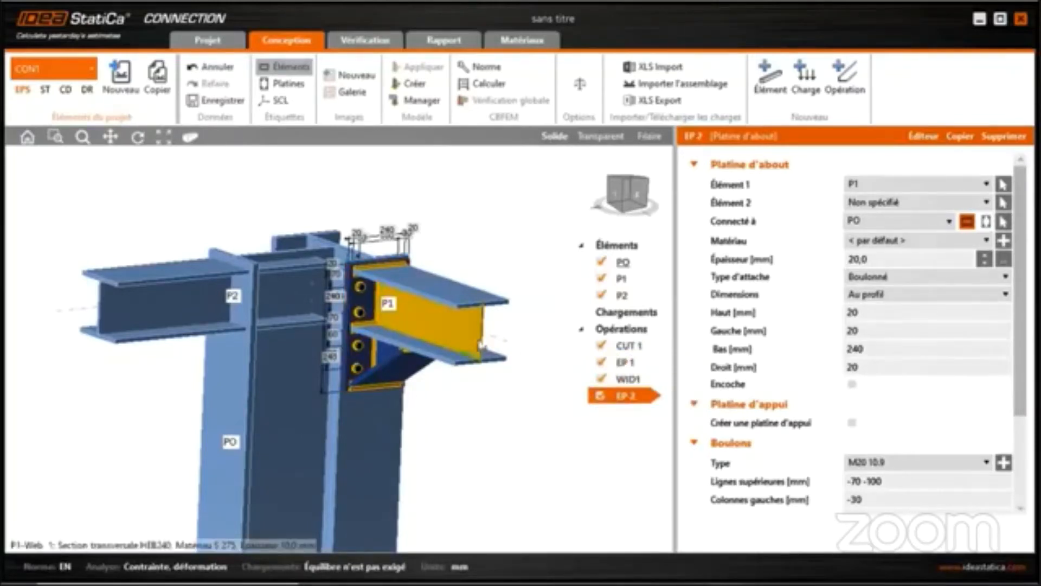
- Assign the duplicated end plate EP 2 to beam P2
left_click(875, 186)
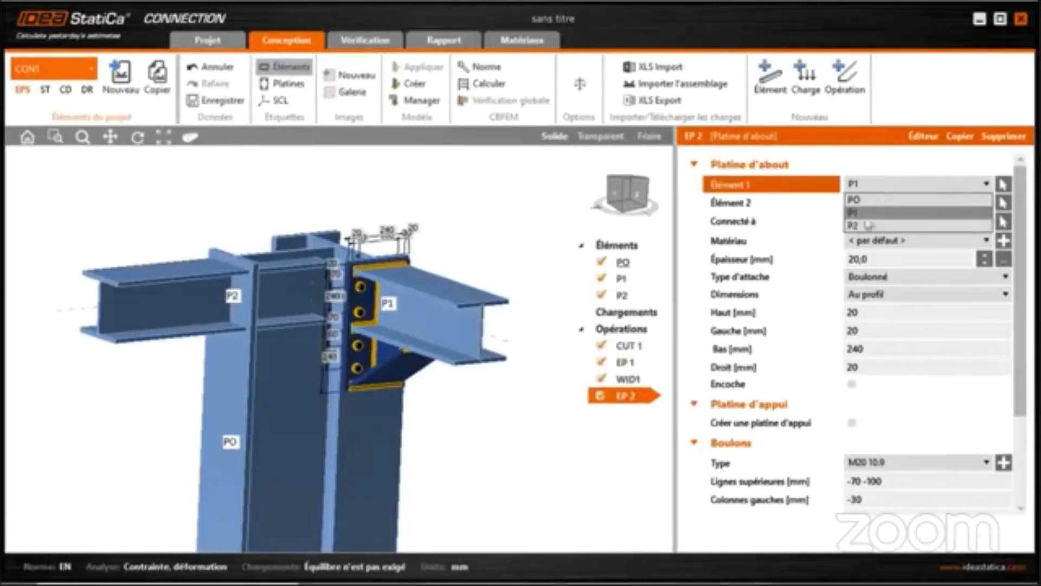
left_click(869, 225)
left_click(875, 185)
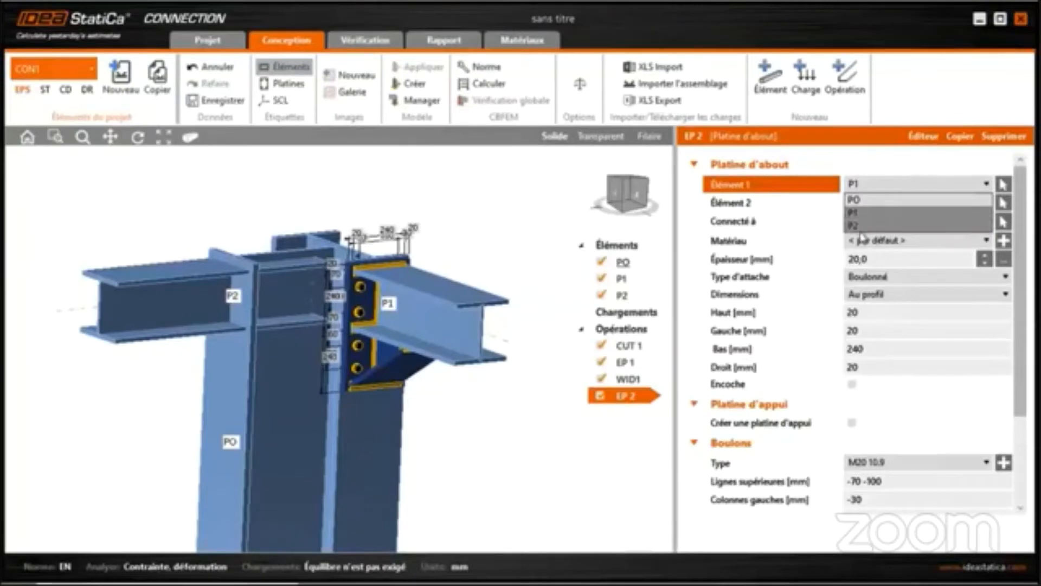
left_click(863, 233)
left_click(874, 185)
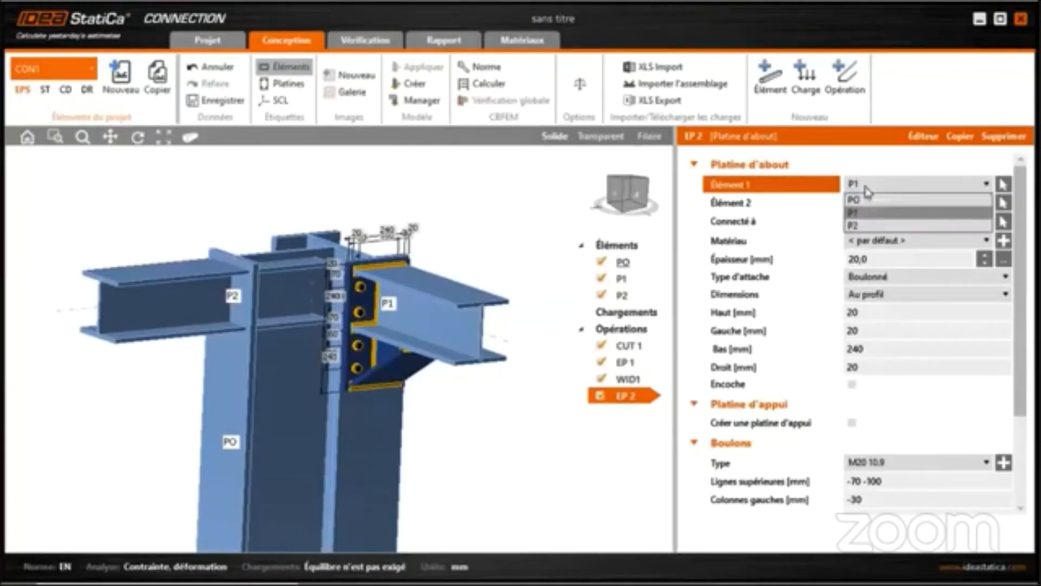
left_click(856, 226)
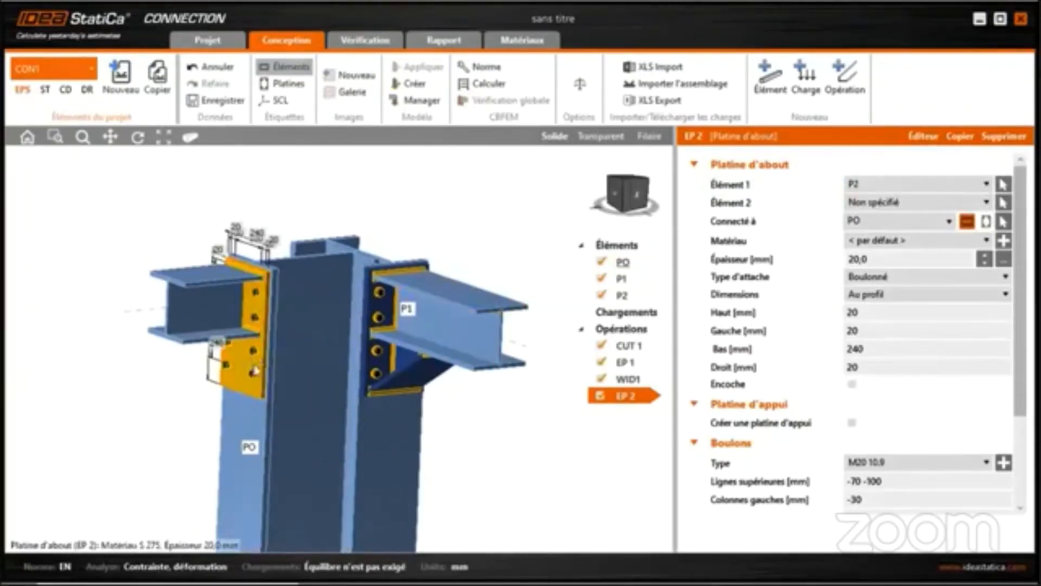
middle_click_drag(255, 370, 293, 374)
middle_click_drag(437, 404, 447, 398)
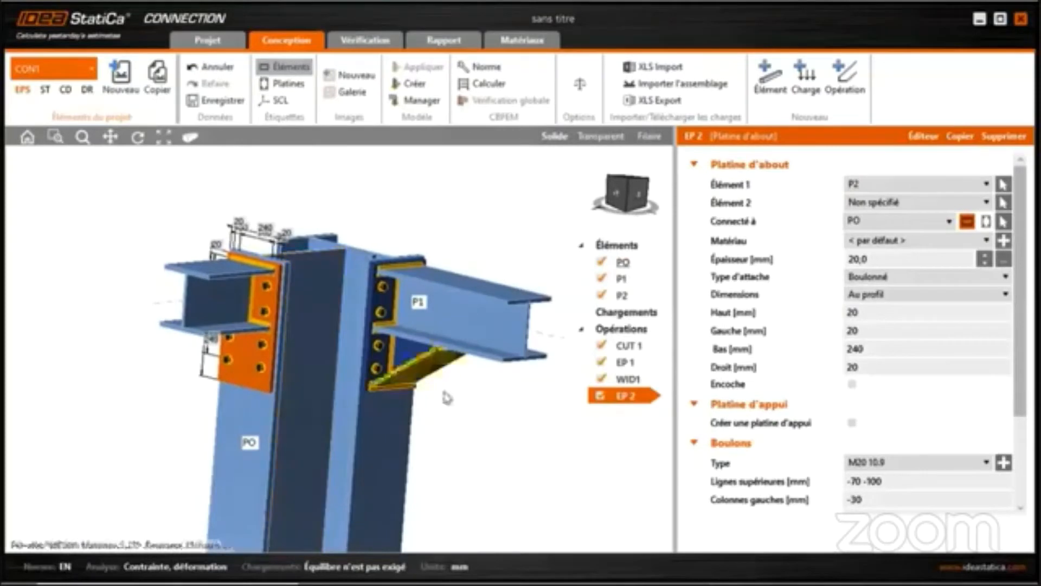
- Duplicate the widener WID1 and assign the copy to beam P2
left_click(629, 380)
right_click(629, 381)
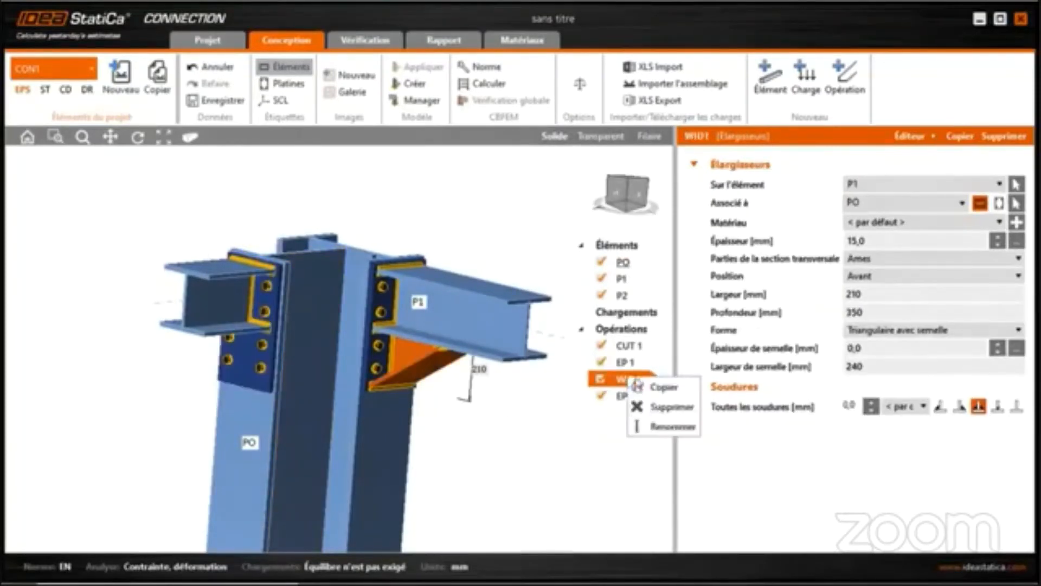
left_click(666, 388)
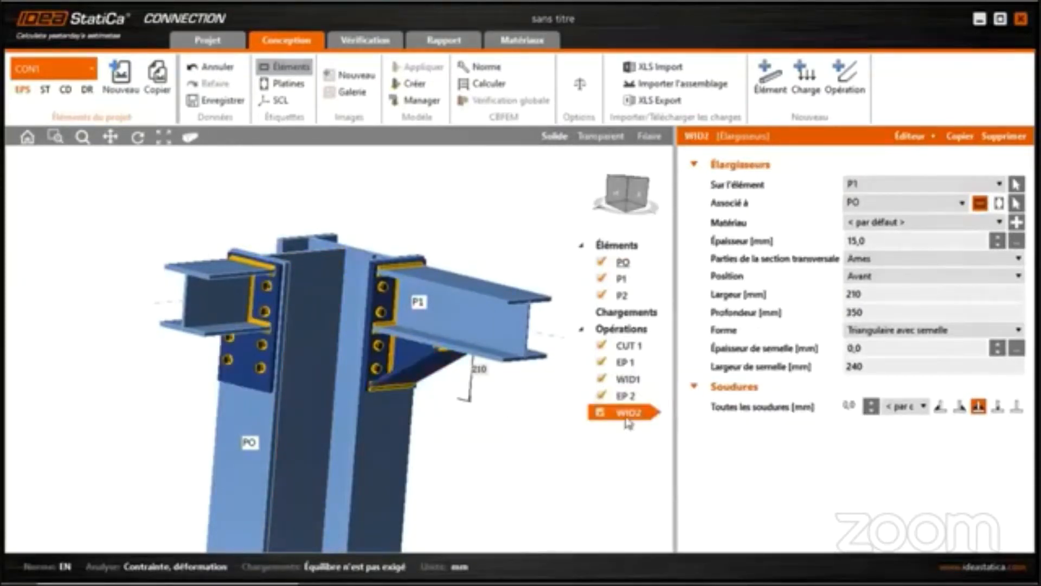
middle_click_drag(265, 332, 416, 353)
scroll(227, 329, "up", 2)
scroll(240, 304, "down", 3)
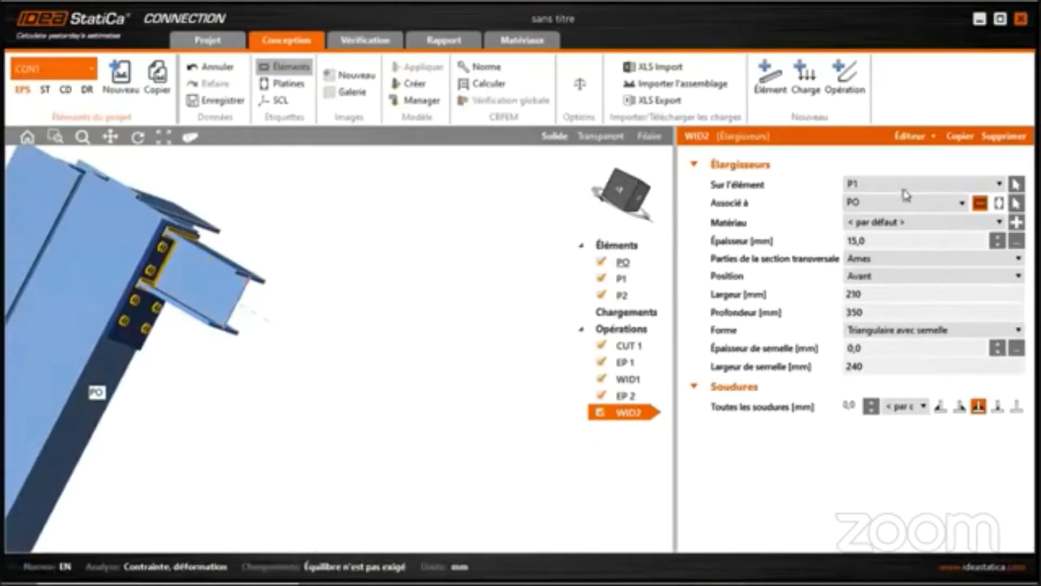
left_click(878, 184)
left_click(868, 233)
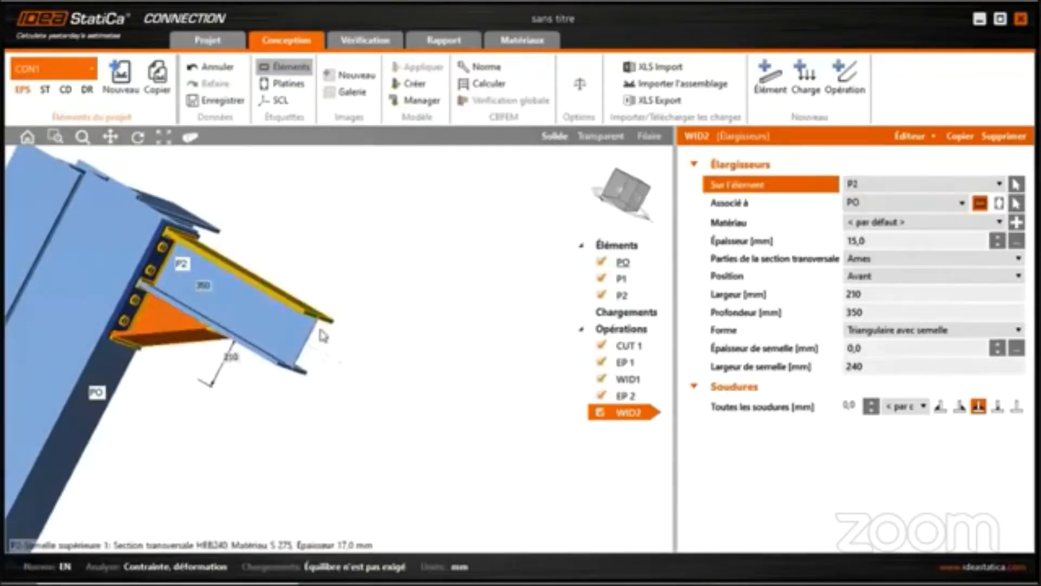
middle_click_drag(325, 333, 388, 379)
scroll(336, 369, "down", 4)
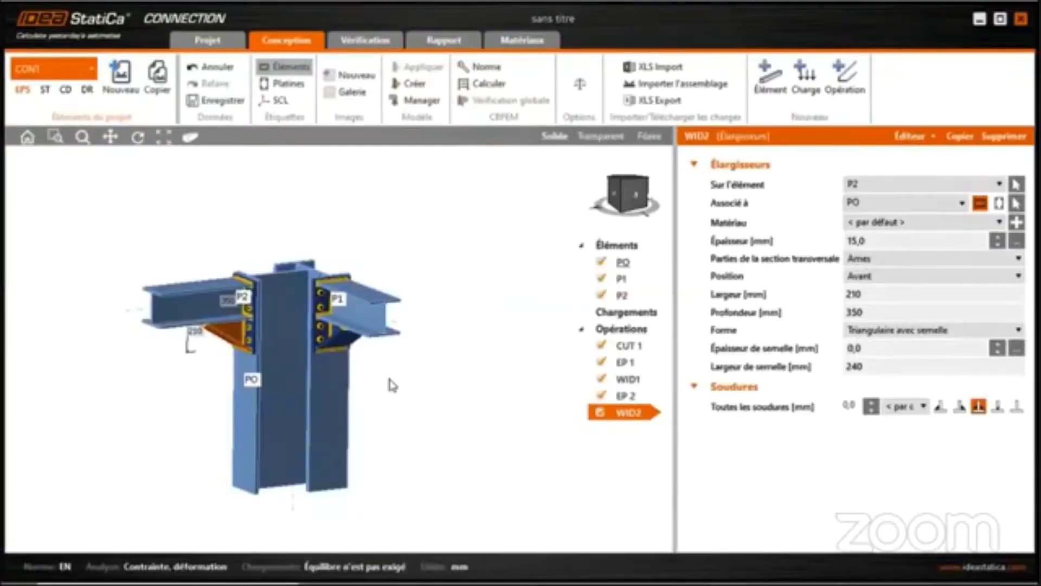
left_click(618, 330)
right_click(619, 330)
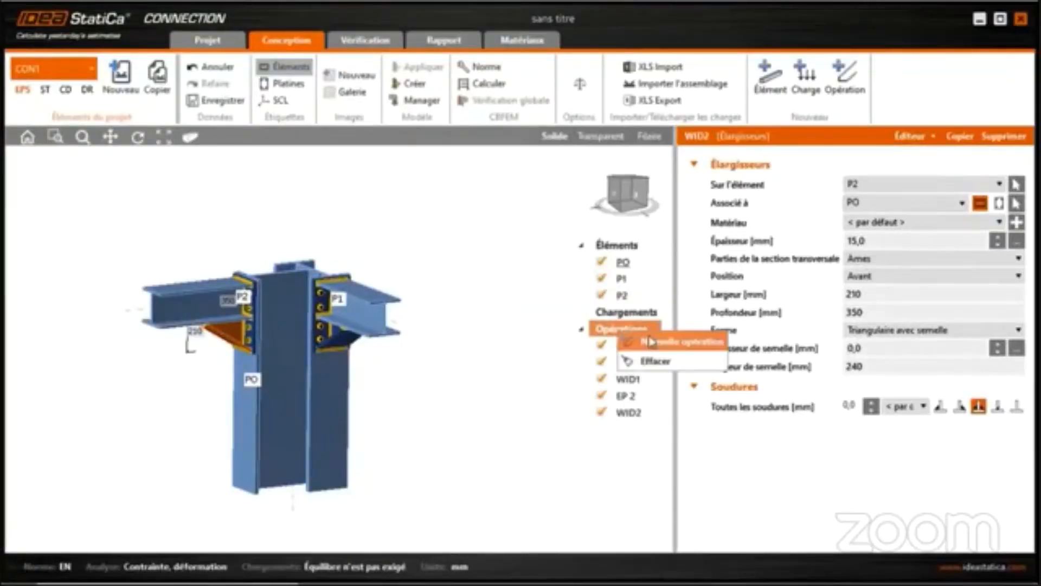
left_click(660, 343)
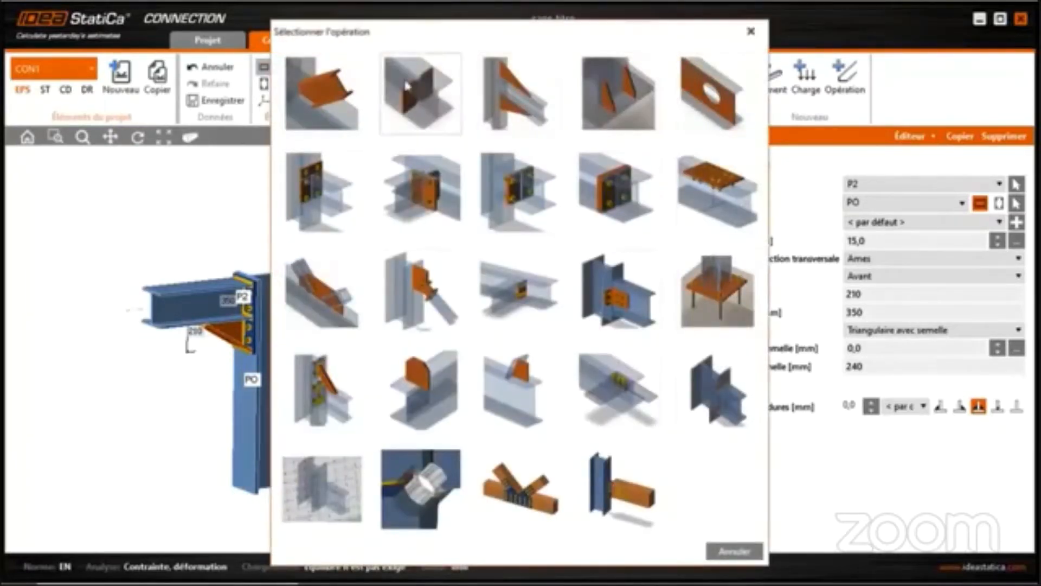
left_click(751, 31)
- Add a stiffener (Raidisseurs) operation to beam P1
scroll(376, 300, "up", 3)
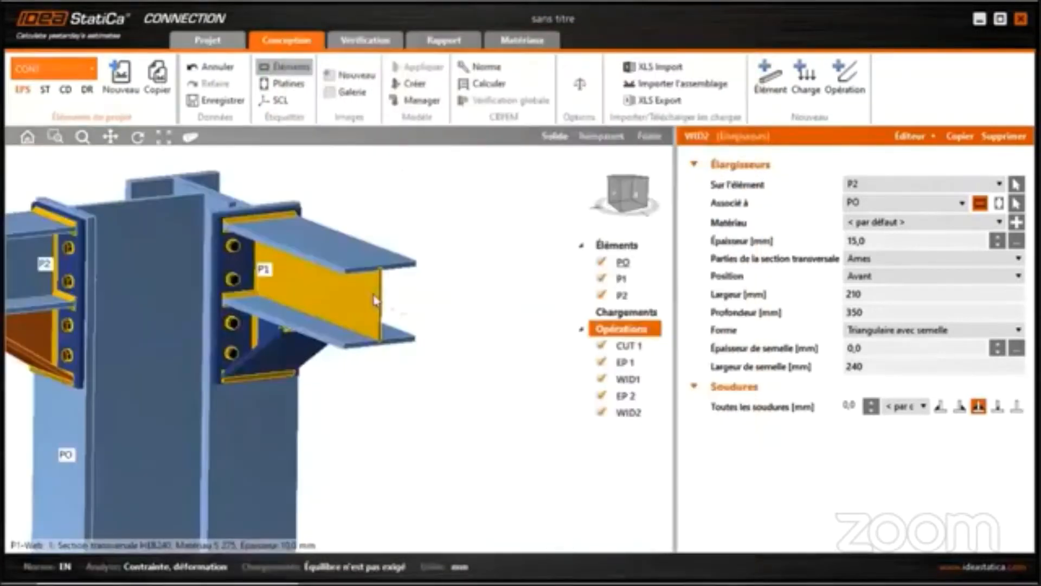
right_click(375, 301)
left_click(424, 373)
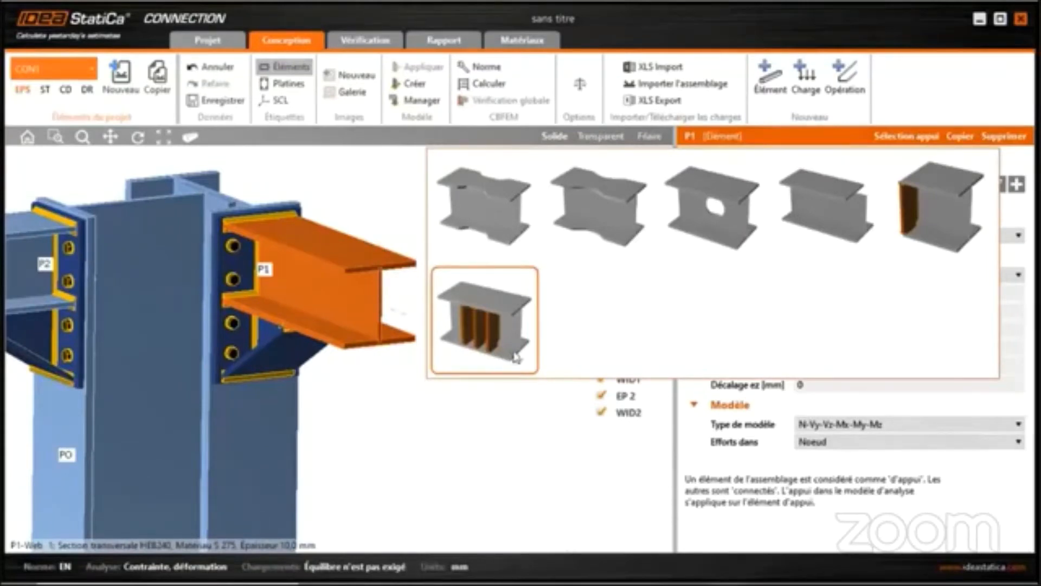
left_click(949, 209)
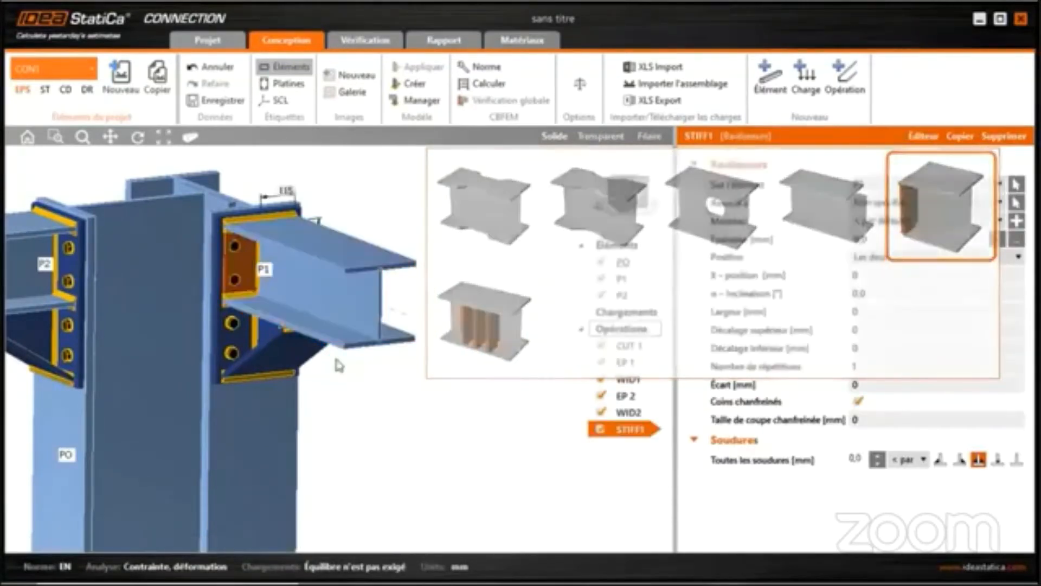
middle_click_drag(317, 410, 332, 435)
right_click_drag(332, 434, 325, 403)
scroll(296, 386, "up", 2)
middle_click_drag(295, 386, 282, 383)
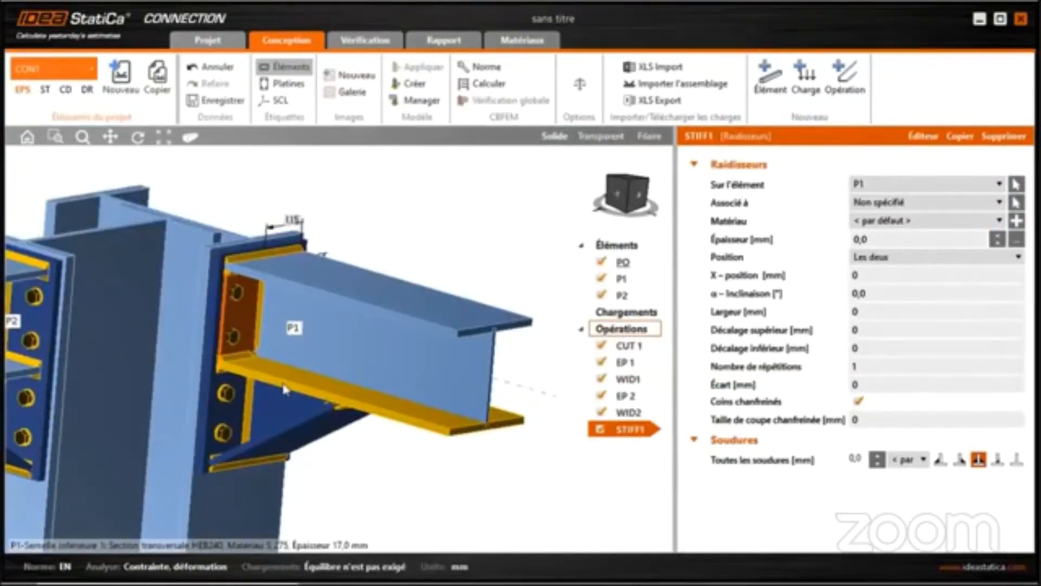
- Set the P1 stiffener's X-position to 350 mm and its thickness (Épaisseur) to 12 mm
left_click(876, 276)
left_click_drag(876, 277, 826, 286)
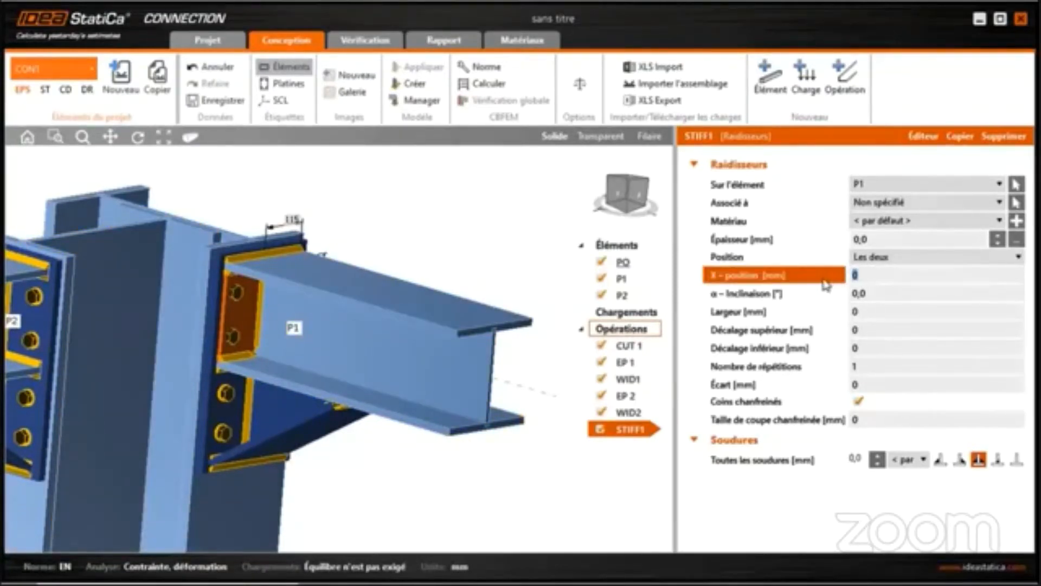
type("350")
key("Return")
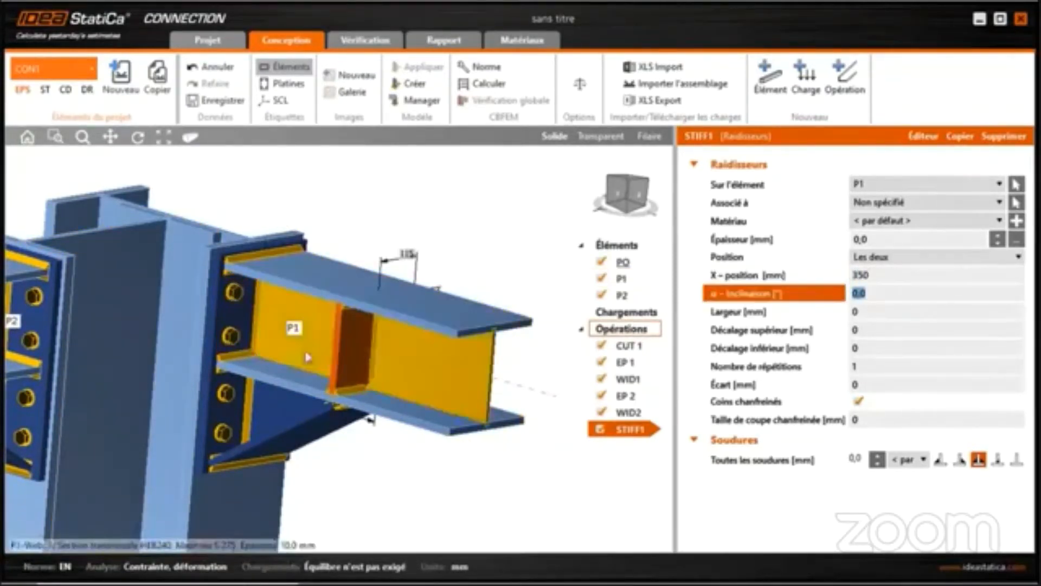
middle_click_drag(350, 345, 442, 334)
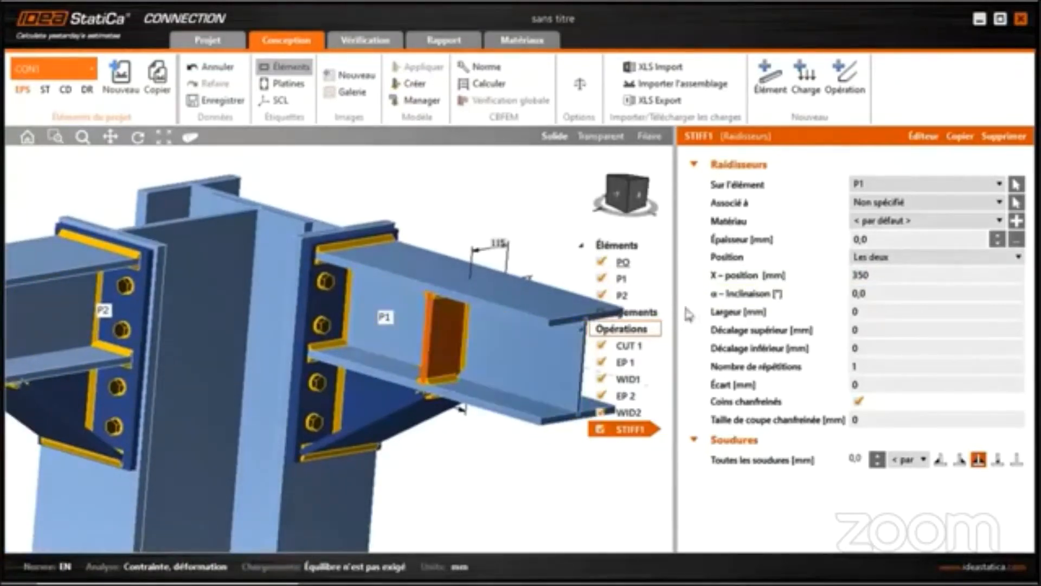
left_click_drag(885, 242, 844, 245)
type("12")
key("Return")
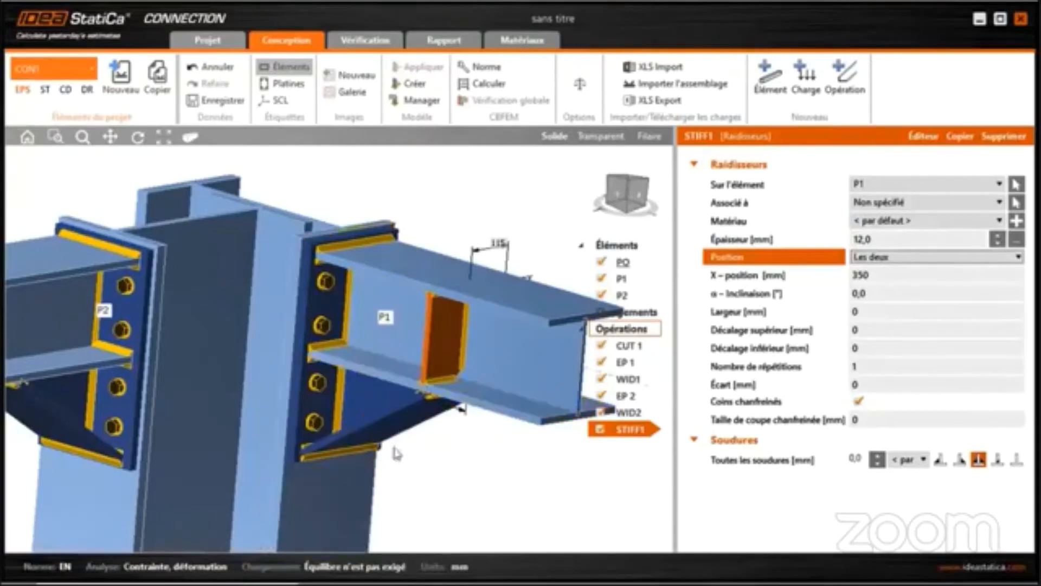
middle_click_drag(392, 444, 413, 419)
scroll(443, 362, "down", 2)
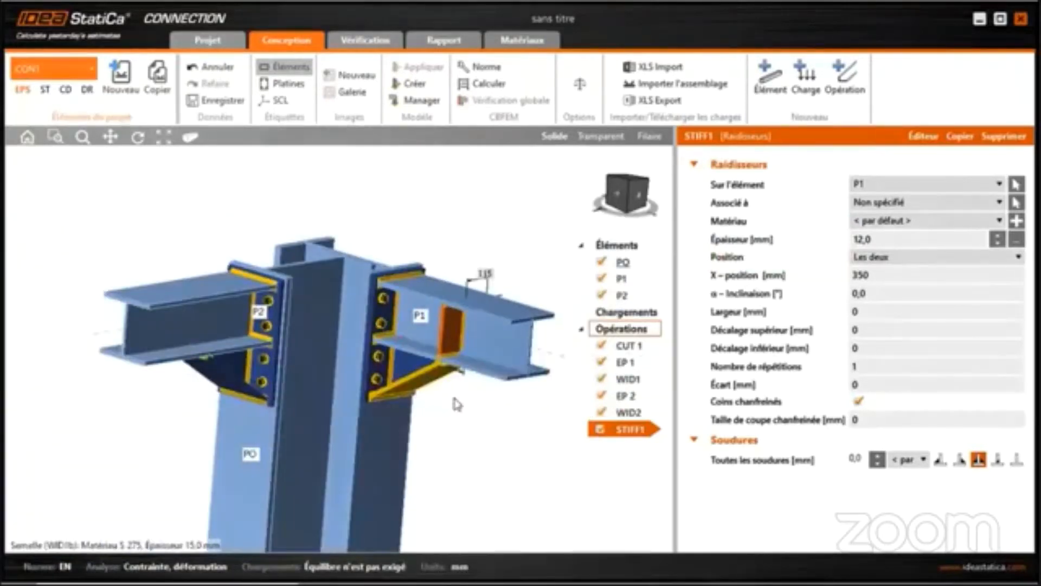
- Duplicate the stiffener STIFF1 and assign the copy to beam P2
right_click_drag(451, 390, 459, 419)
right_click(637, 440)
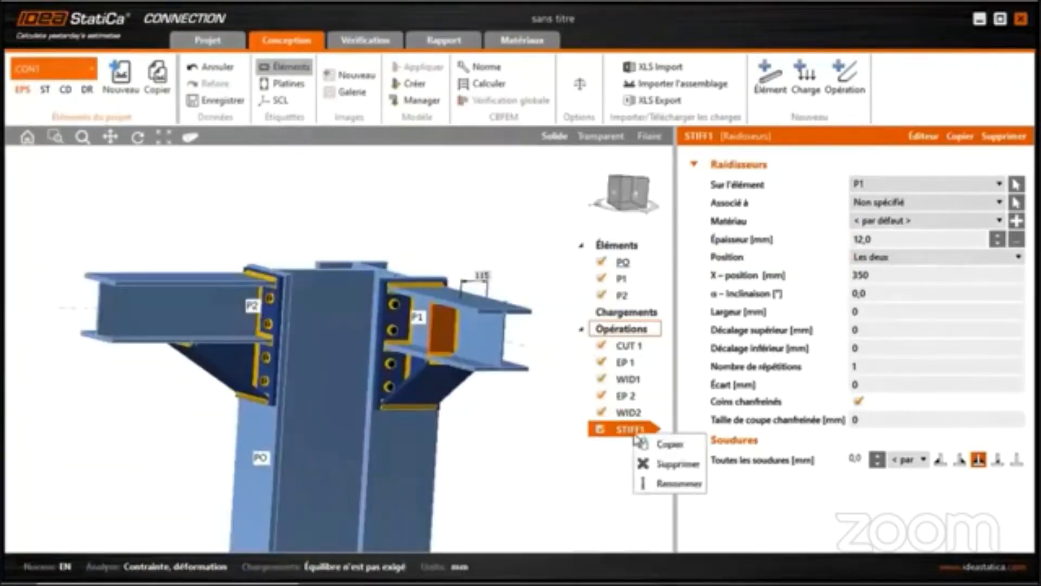
left_click(668, 445)
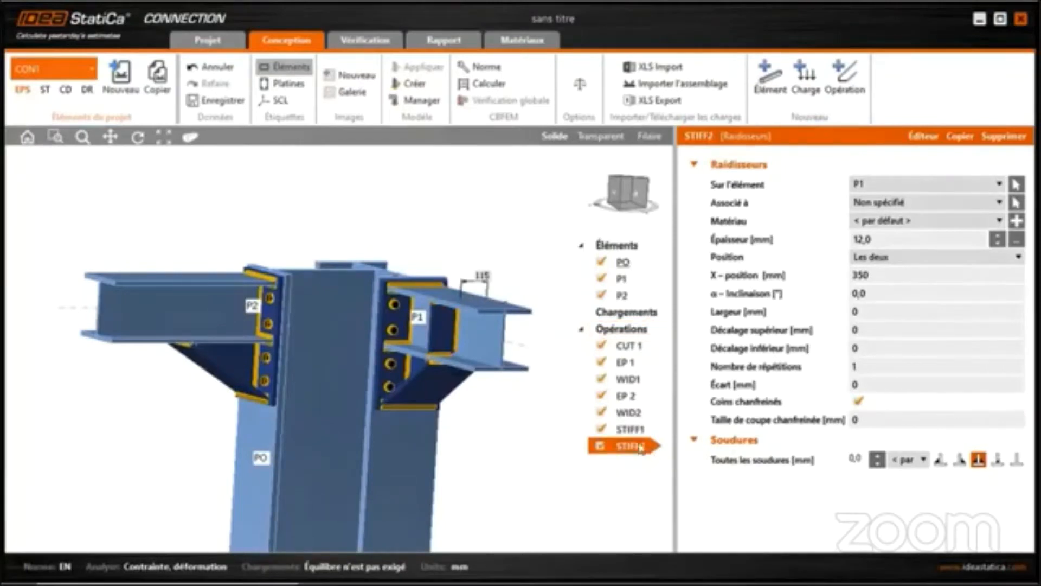
left_click(900, 192)
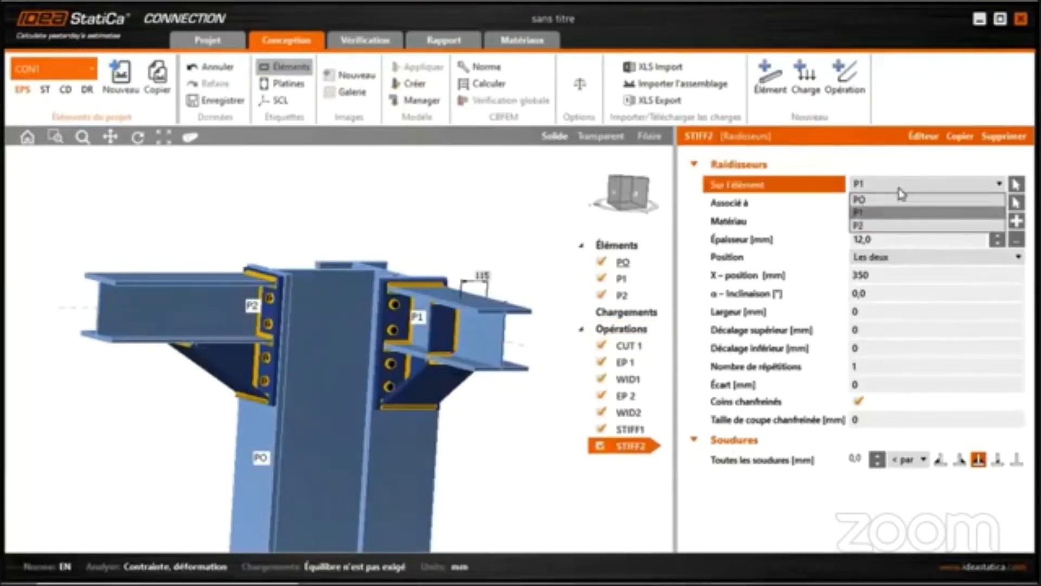
left_click(877, 228)
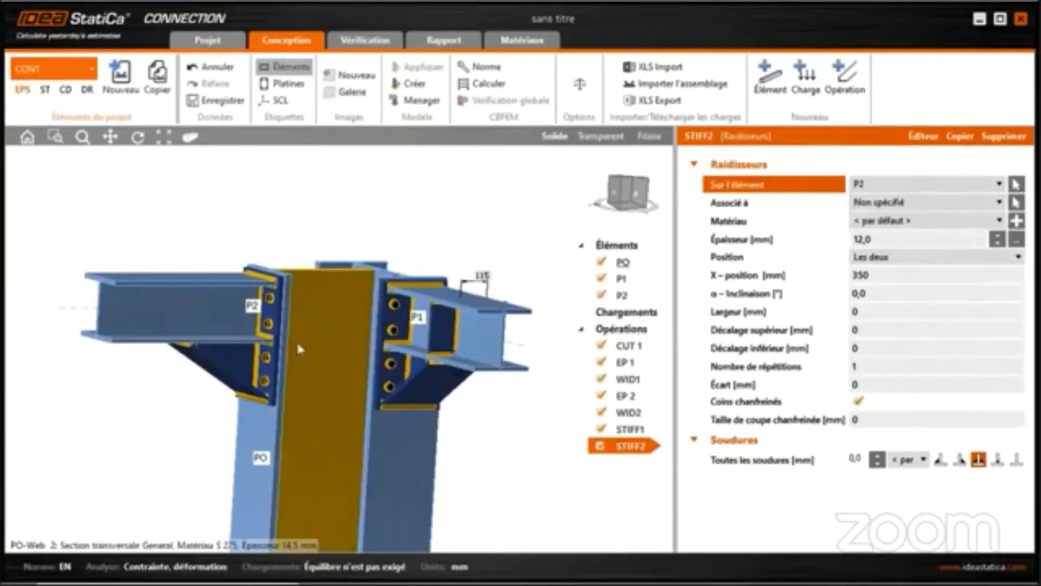
left_click(457, 460)
middle_click_drag(410, 444, 444, 422)
scroll(442, 391, "down", 5)
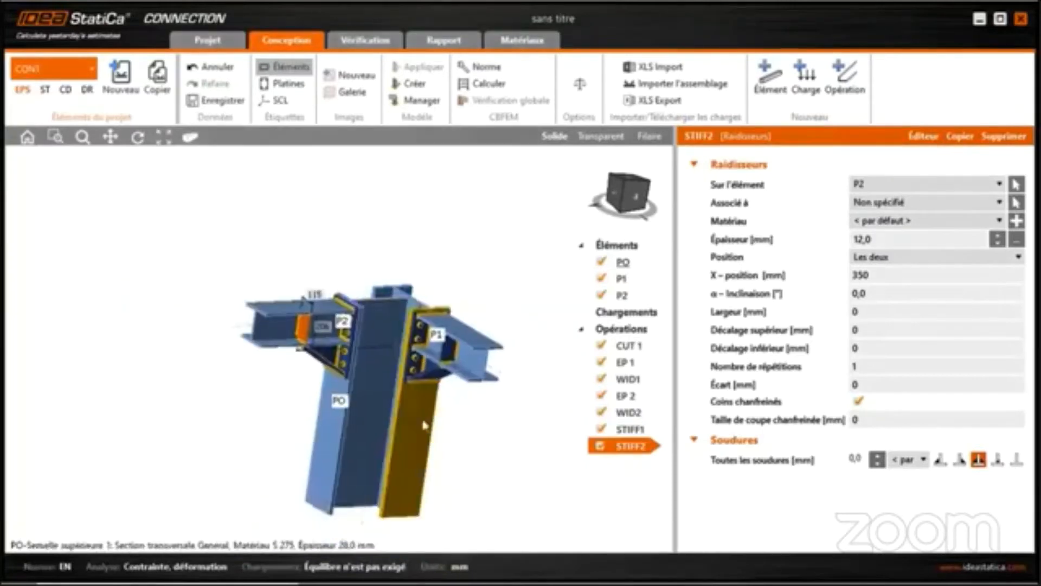
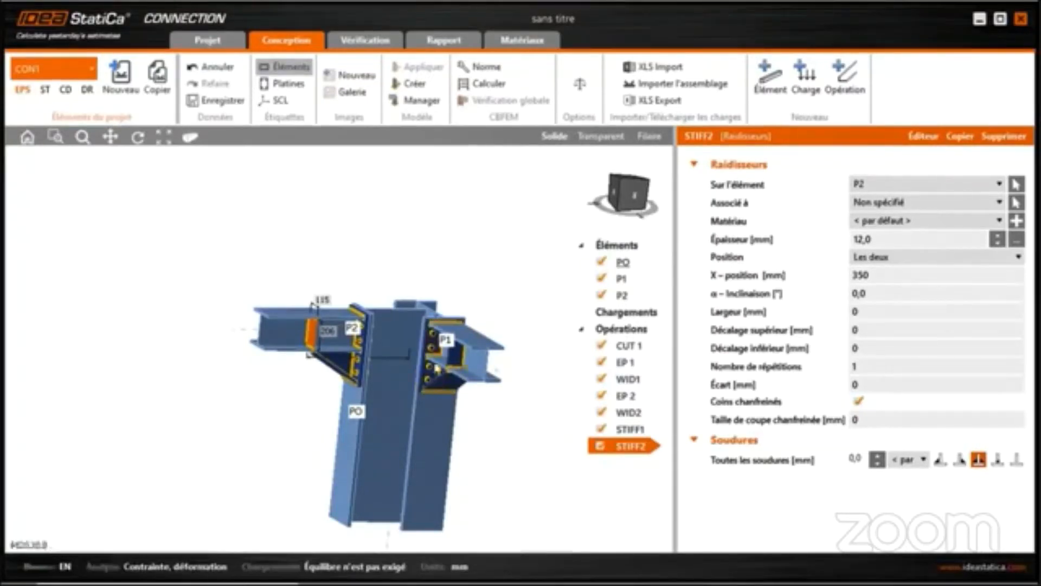
- Add a stiffening plate (Platine raidisseuse) operation to the connection
left_click(623, 329)
right_click(625, 334)
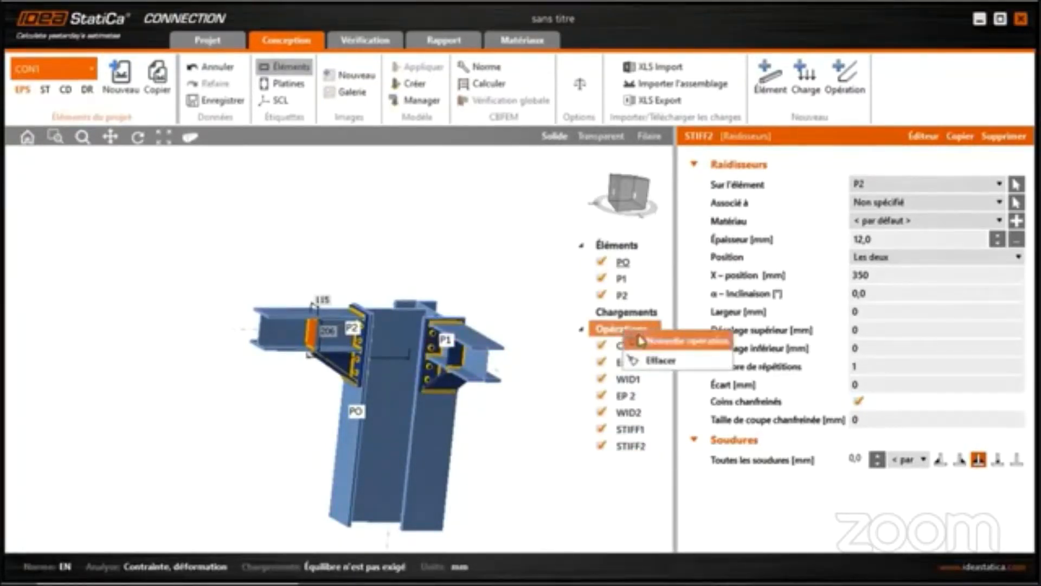
left_click(642, 340)
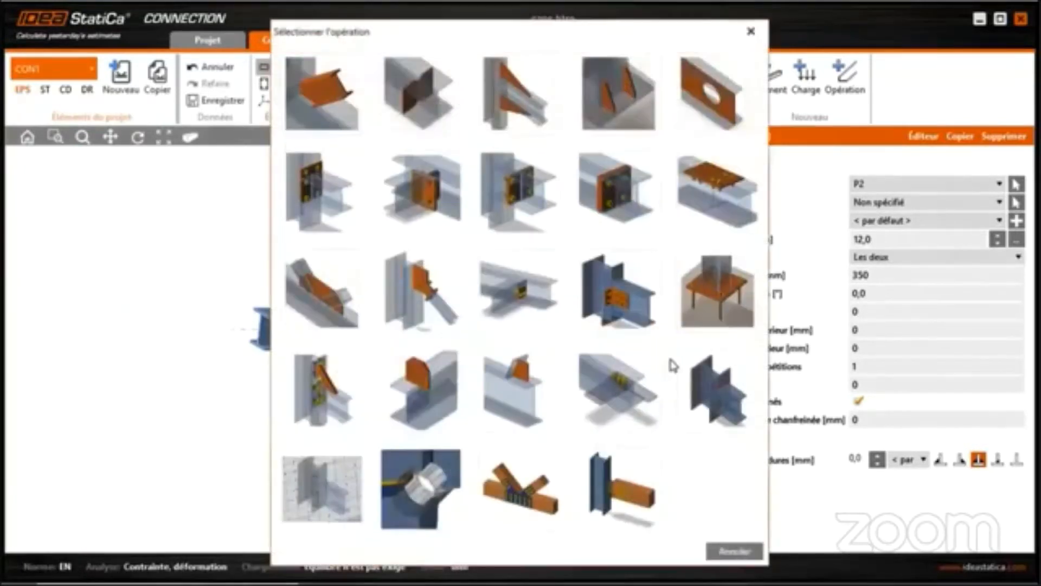
left_click(445, 408)
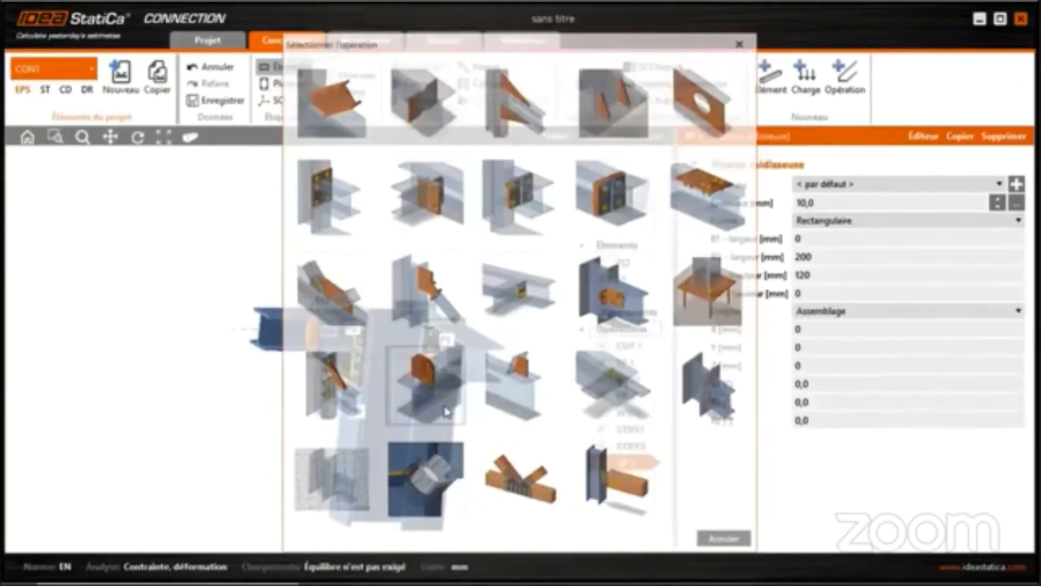
middle_click_drag(362, 394, 369, 392, "ctrl")
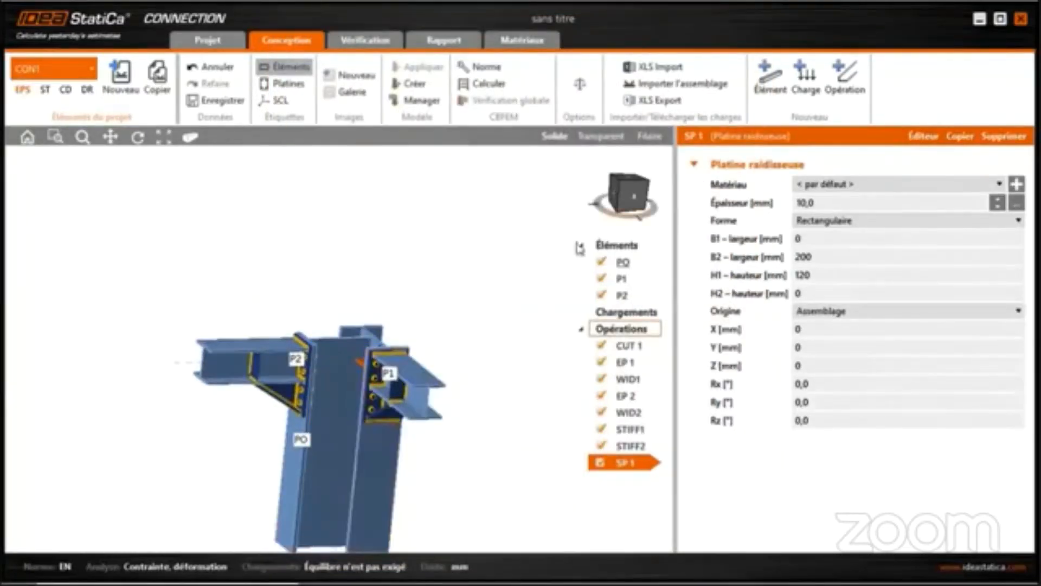
middle_click_drag(523, 304, 519, 330, "ctrl")
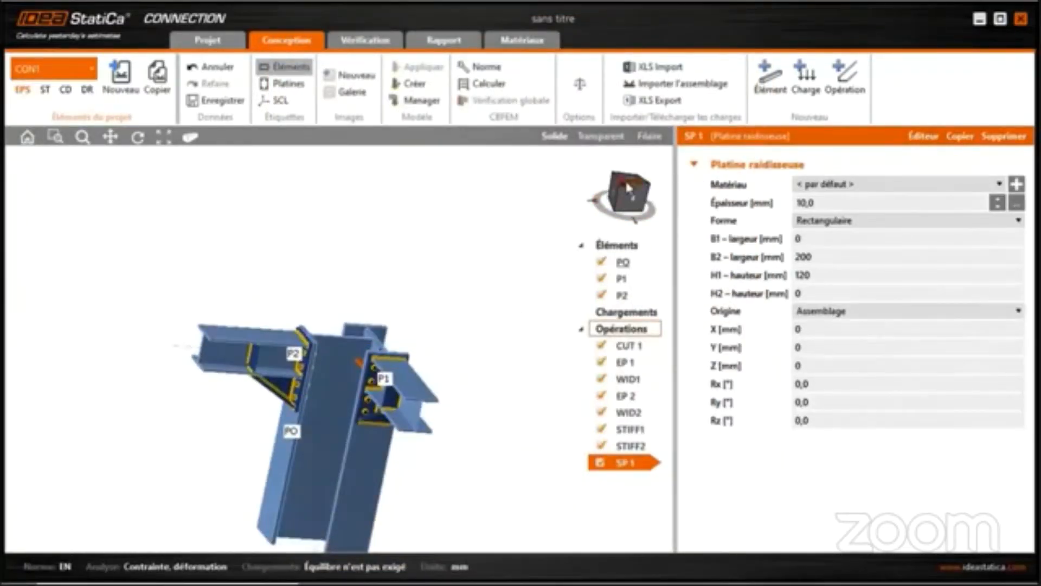
- Set the thickness (Épaisseur) of stiffening plate SP 1 to 15 mm
left_click(628, 189)
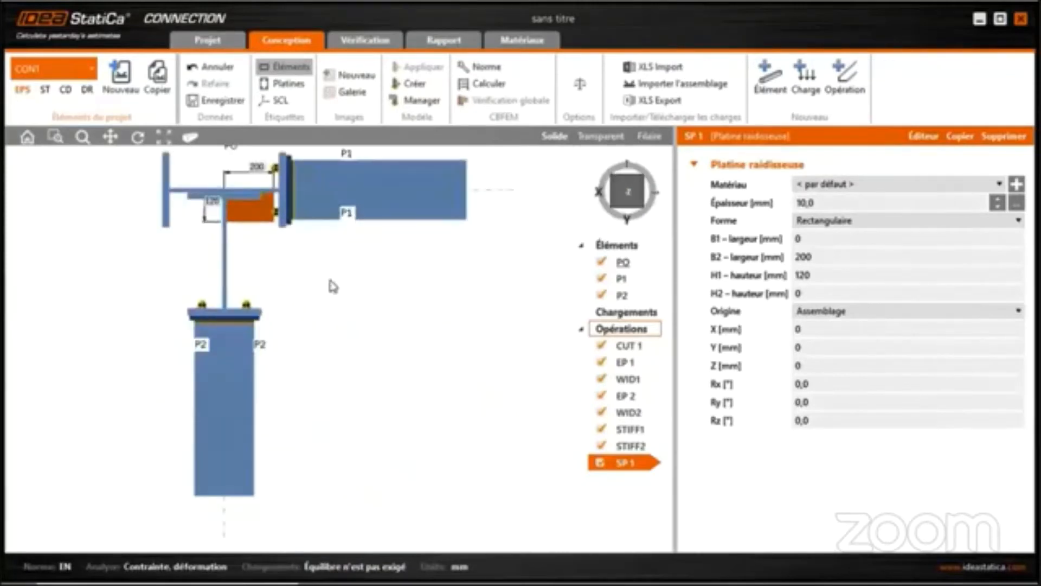
middle_click_drag(333, 287, 331, 386)
scroll(326, 386, "up", 3)
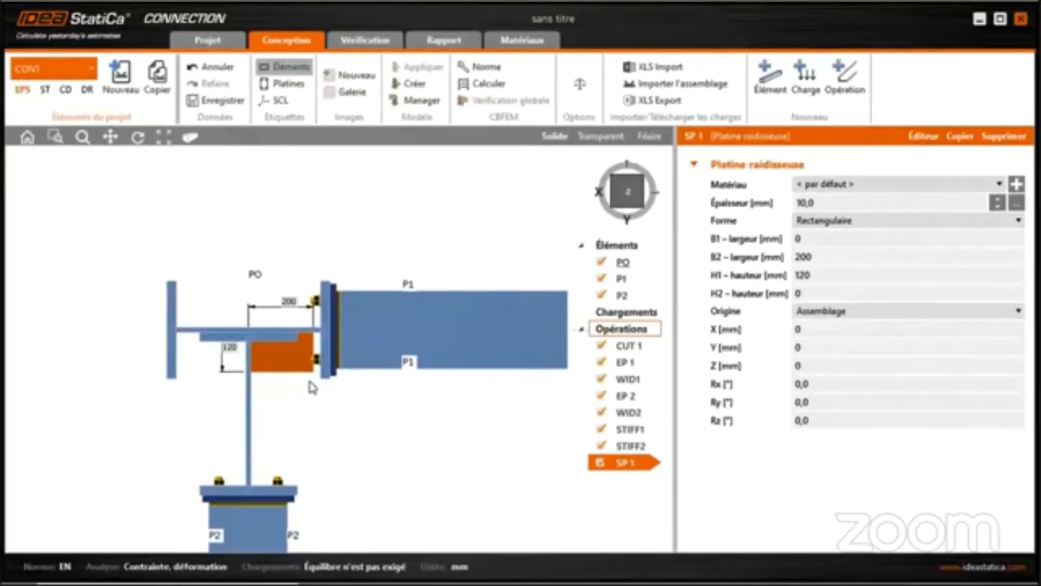
double_click(805, 203)
type("15")
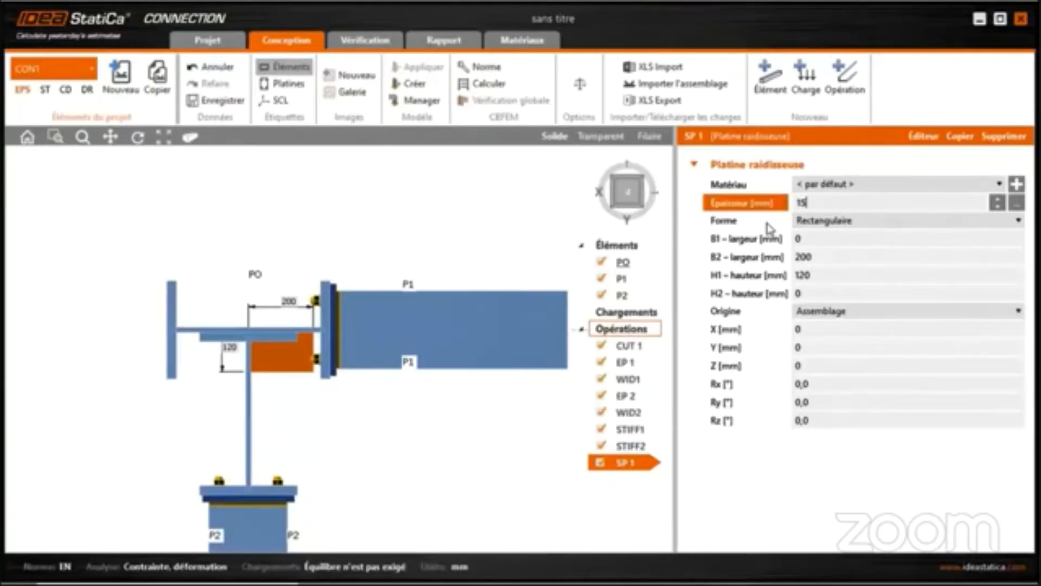
key("Tab")
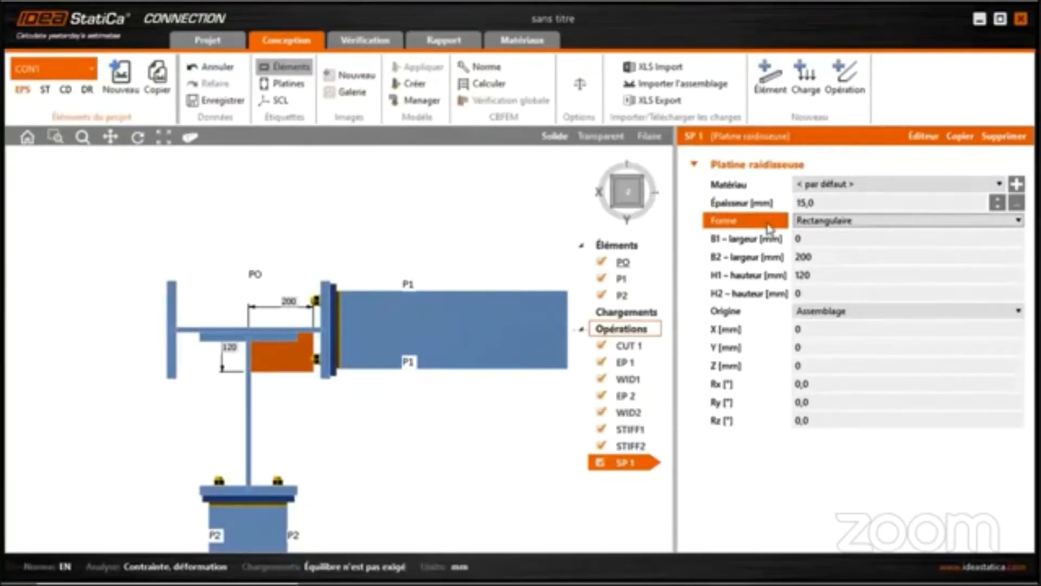
- Set both widths of plate SP 1, B1 and B2, to 222 mm
key("Tab")
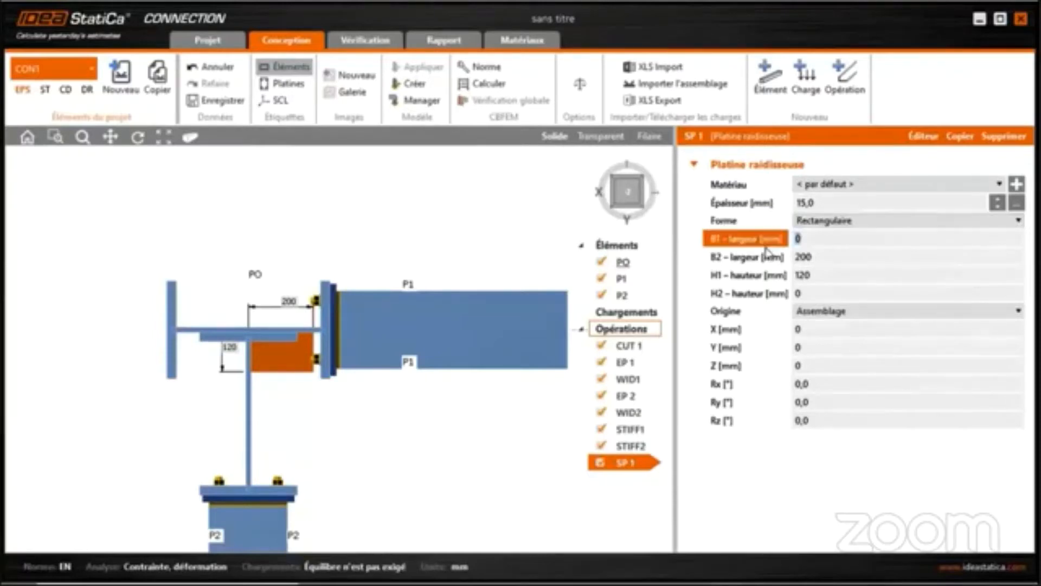
type("22")
key("Tab")
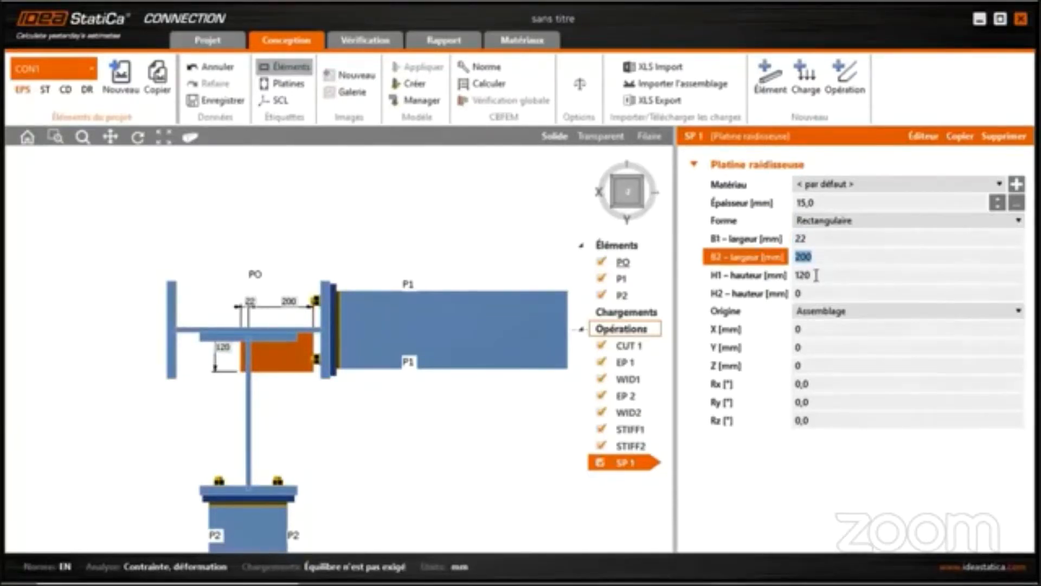
left_click(826, 242)
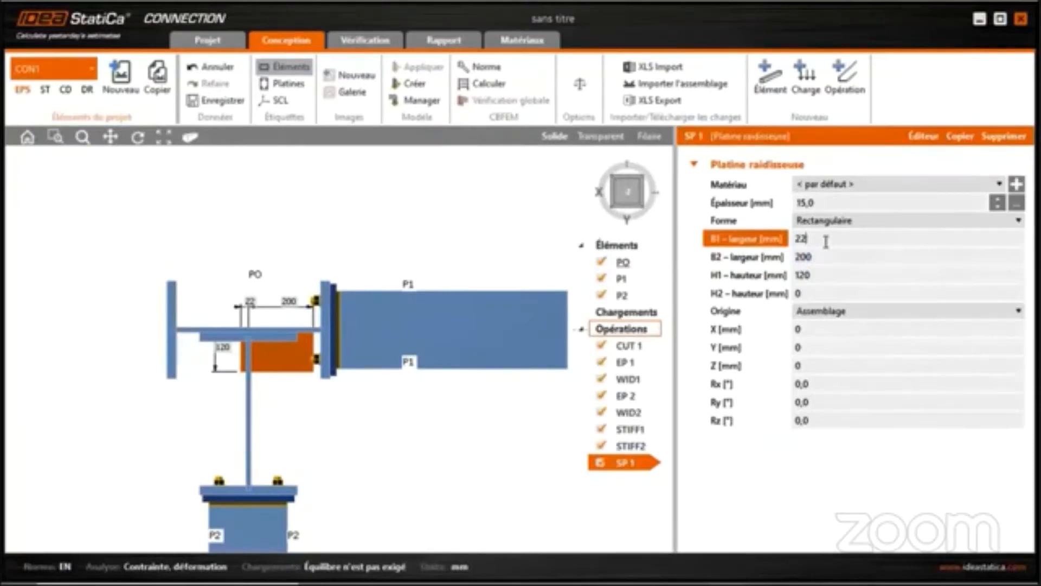
type("2")
key("Tab")
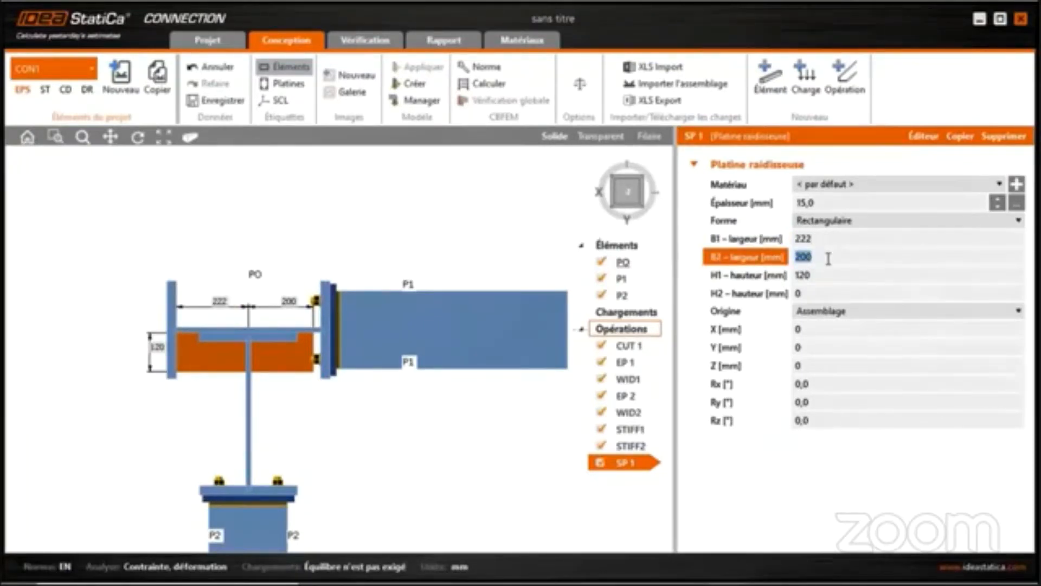
type("222")
key("Tab")
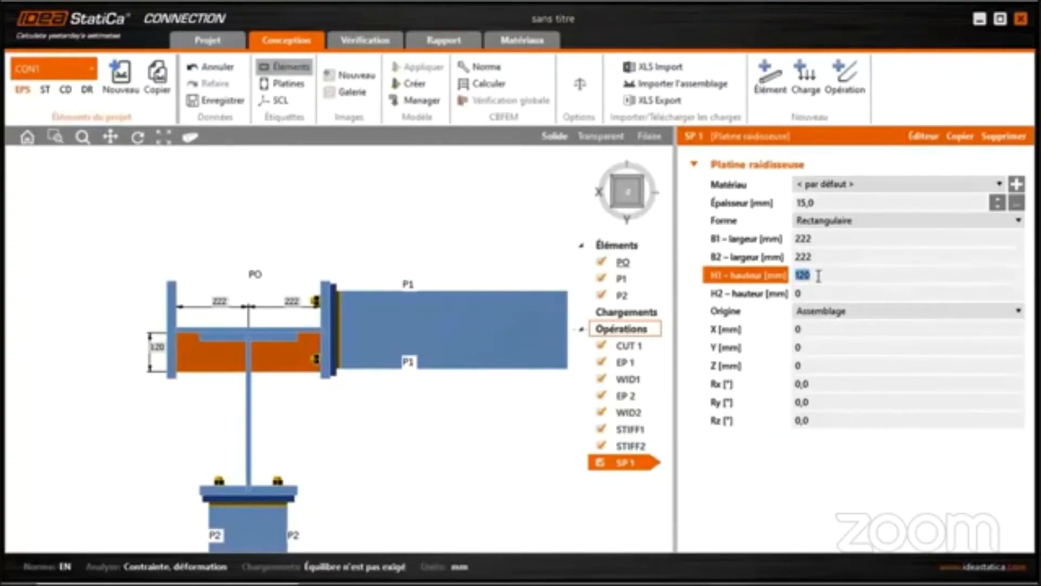
- Set the H2 height of plate SP 1 to 22 mm and its Y position to 158 mm
left_click(813, 294)
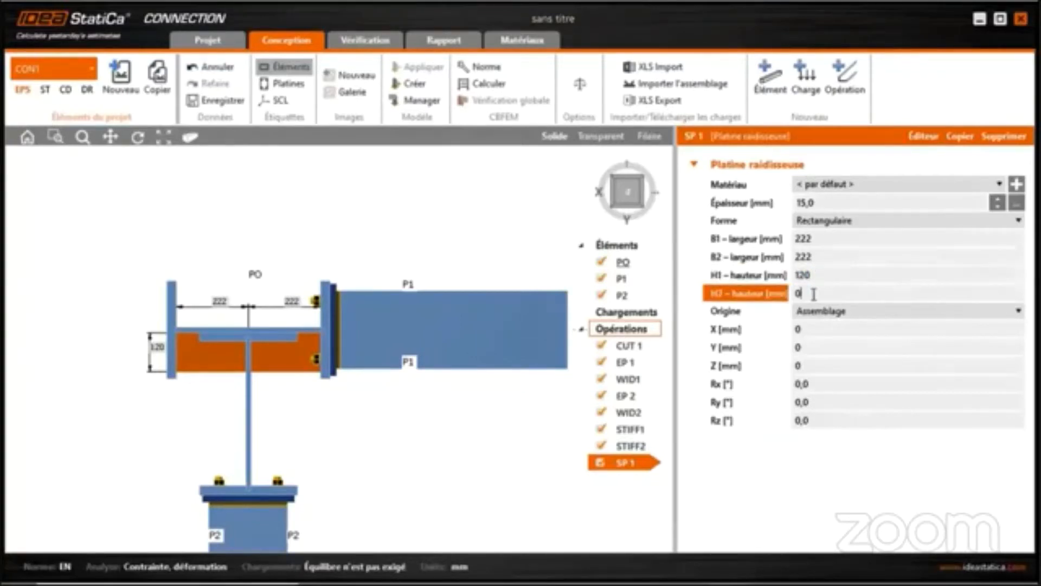
double_click(803, 293)
left_click(744, 313)
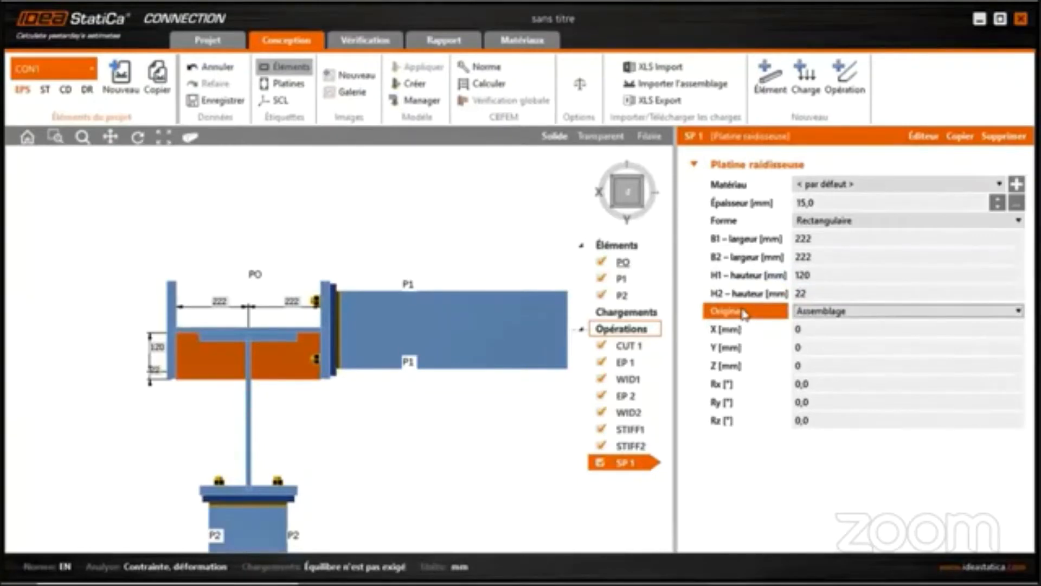
left_click_drag(819, 344, 731, 359)
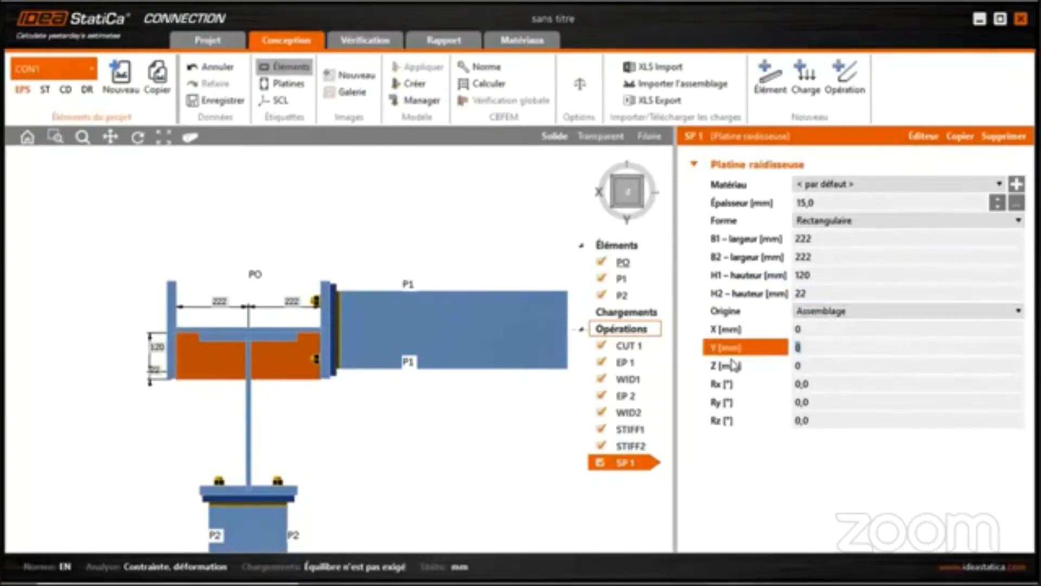
type("158")
left_click(735, 365)
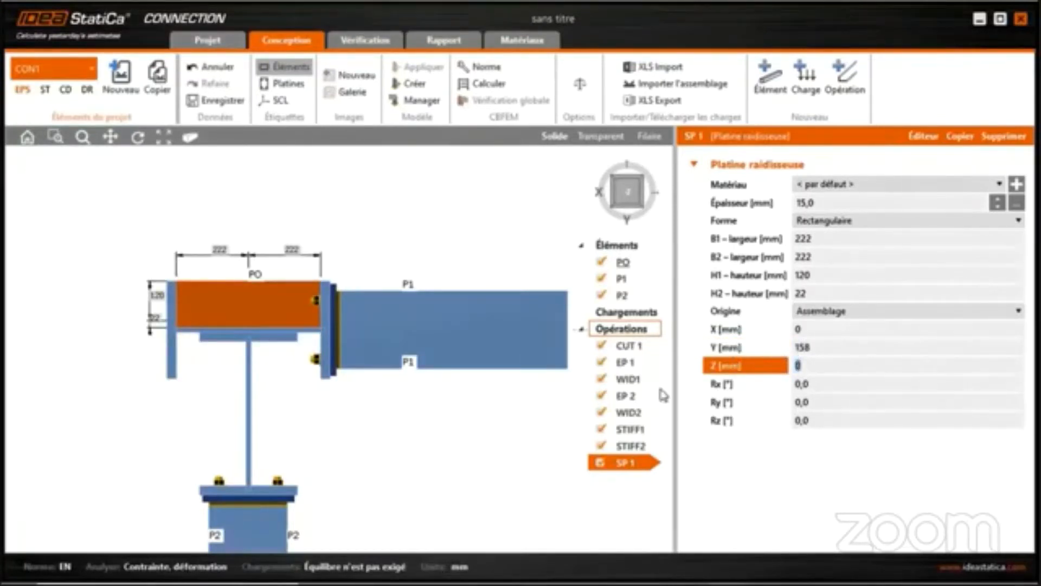
- Set the Z position of plate SP 1 to 110 mm and check its placement in the column from the side
right_click_drag(427, 479, 328, 373)
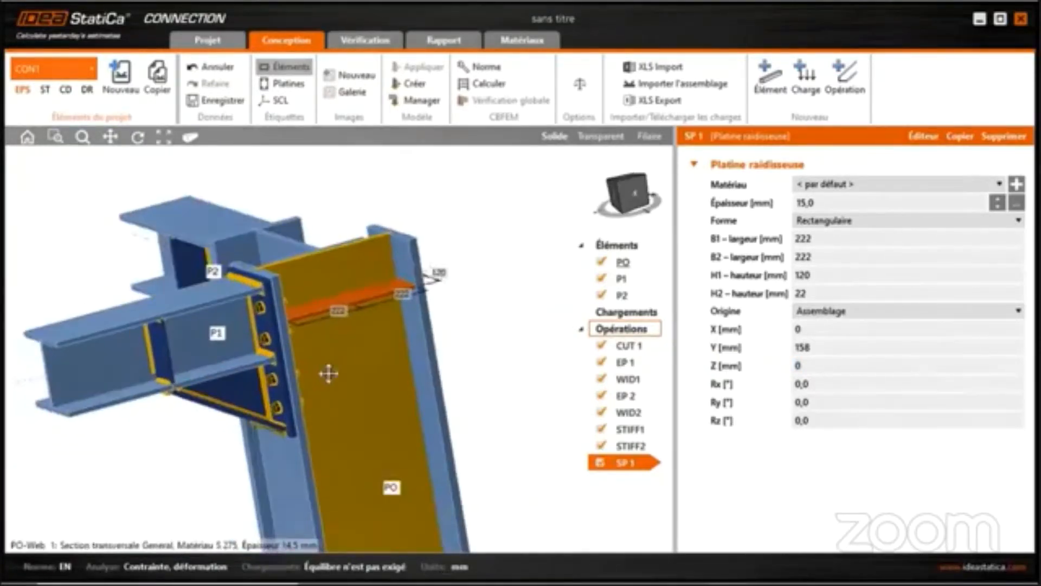
left_click(797, 365)
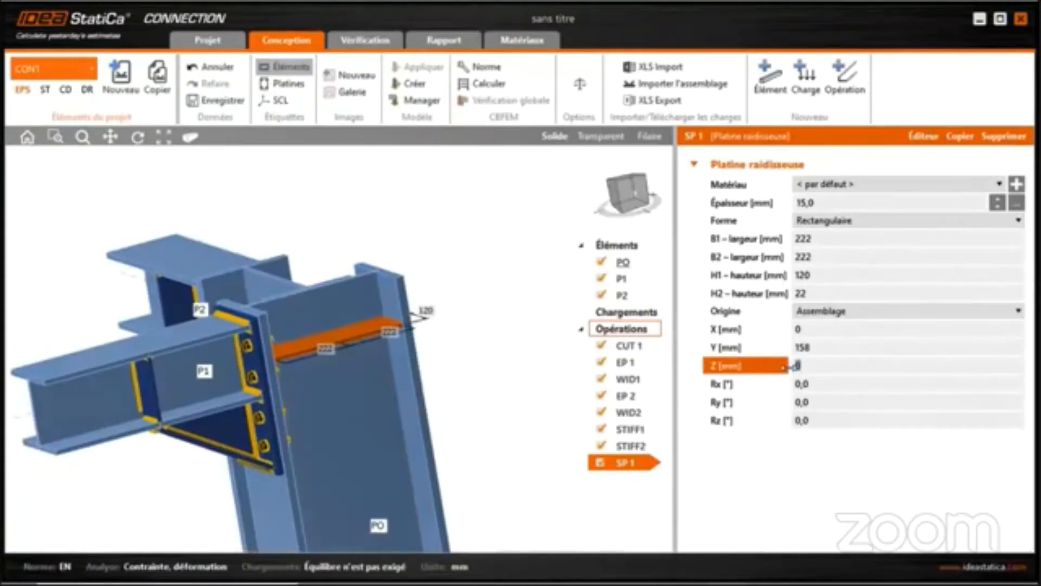
type("0")
key("Tab")
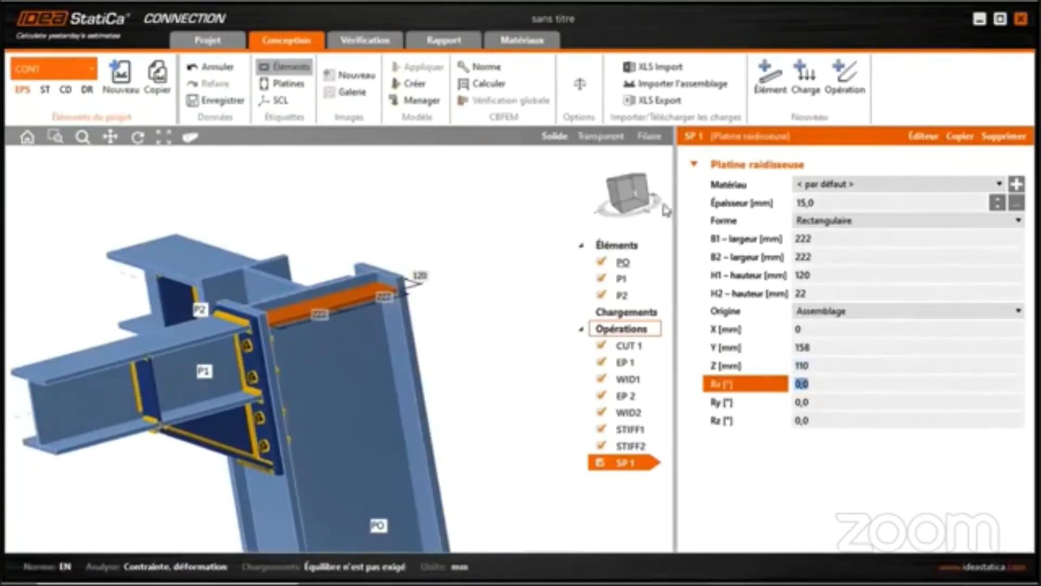
left_click(636, 200)
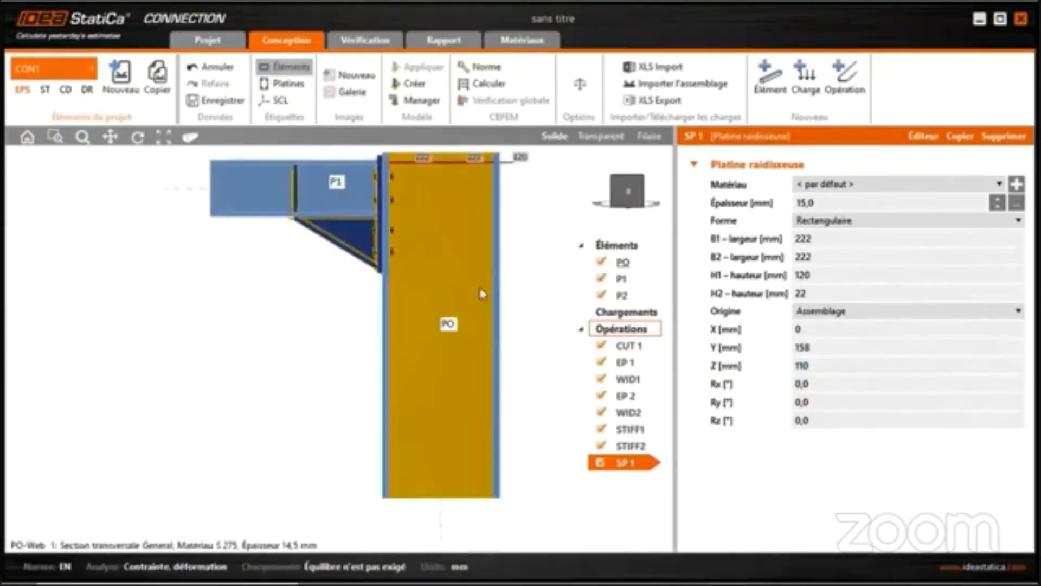
scroll(413, 287, "up", 3)
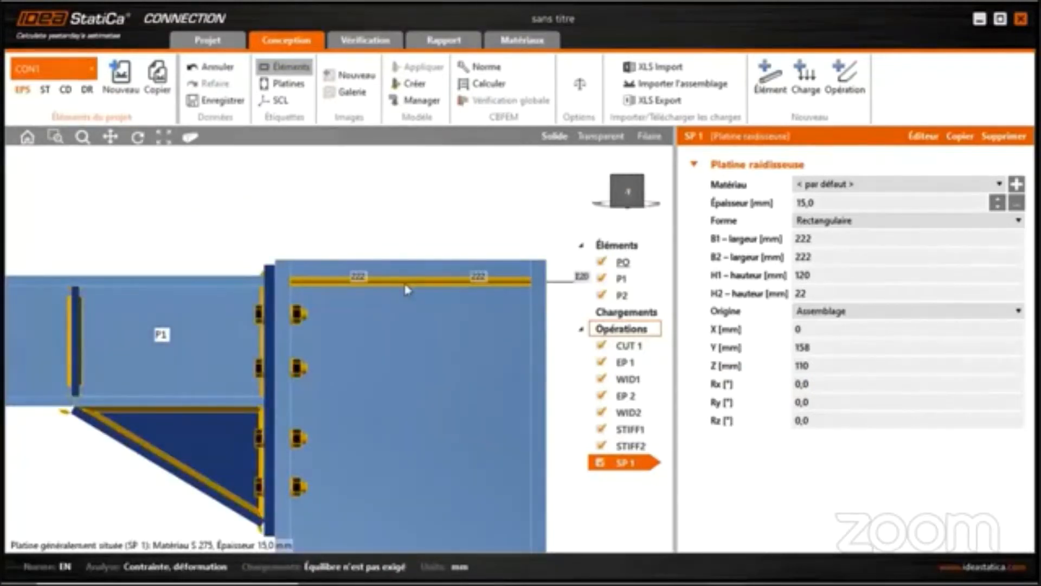
scroll(408, 290, "down", 3)
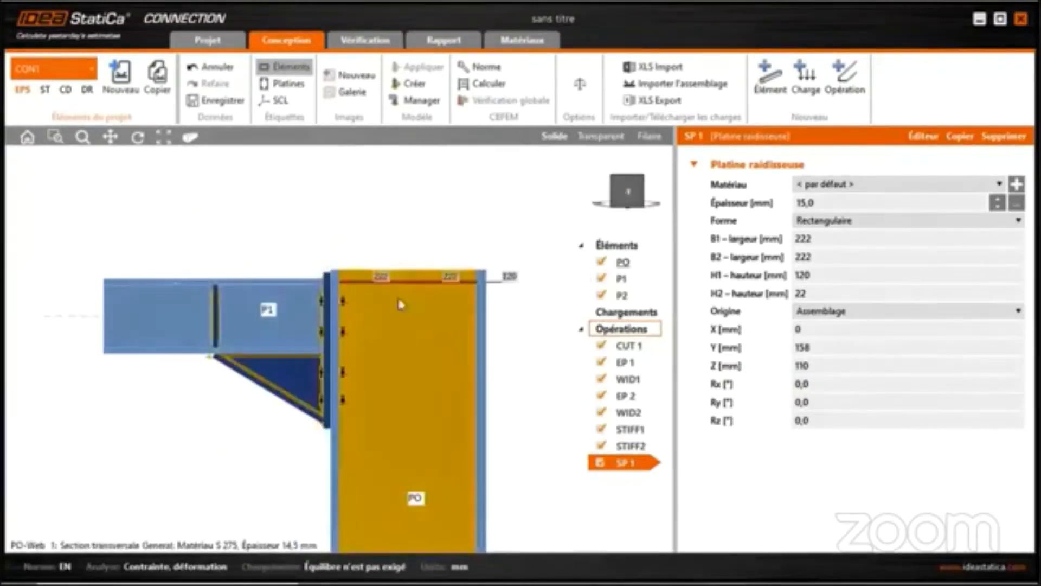
- Open stiffening plate SP 1 in the plate editor (Éditeur des platines)
right_click_drag(390, 326, 428, 332)
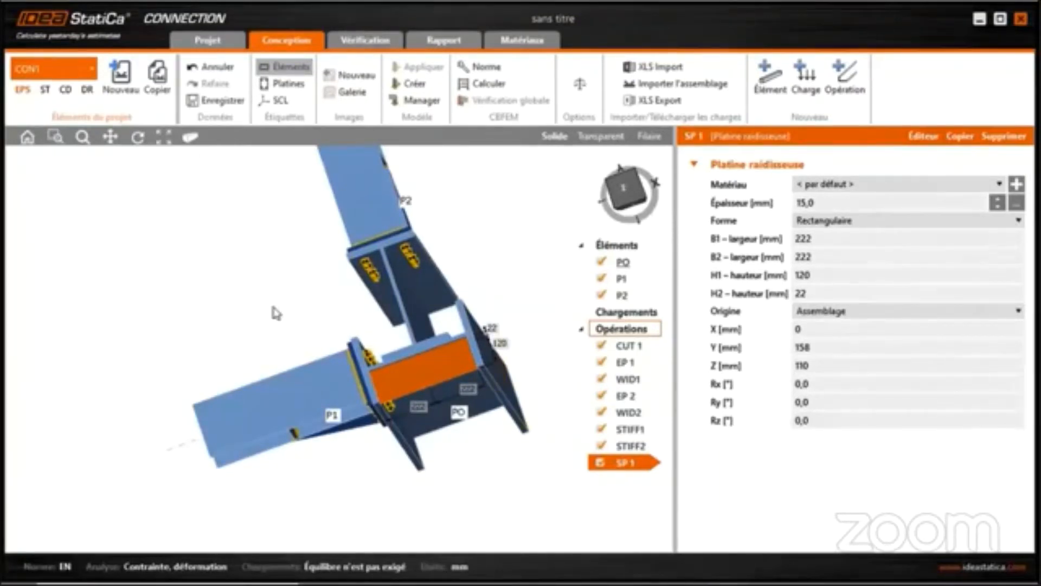
right_click_drag(300, 413, 409, 399)
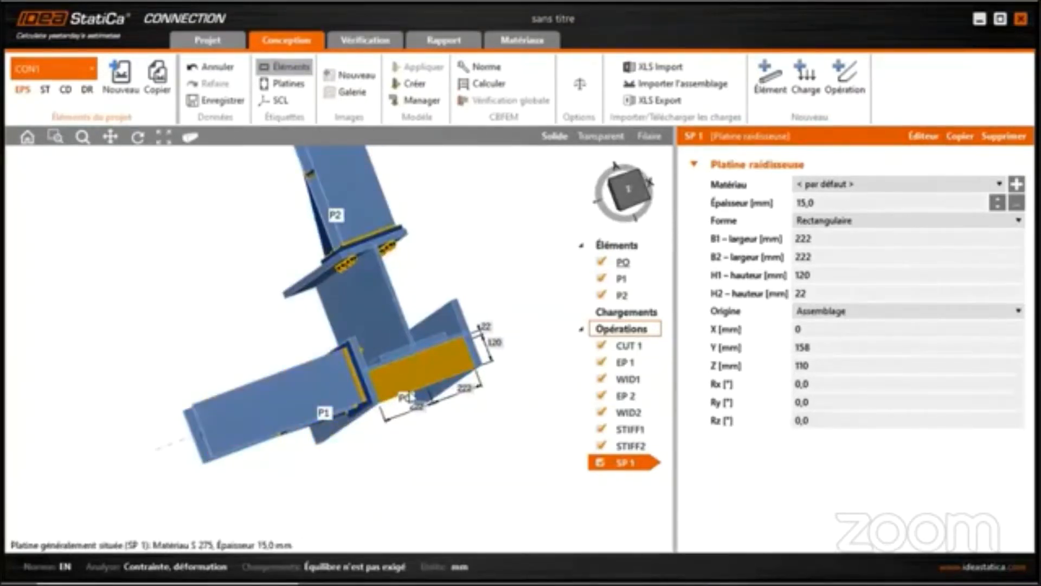
scroll(409, 399, "up", 4)
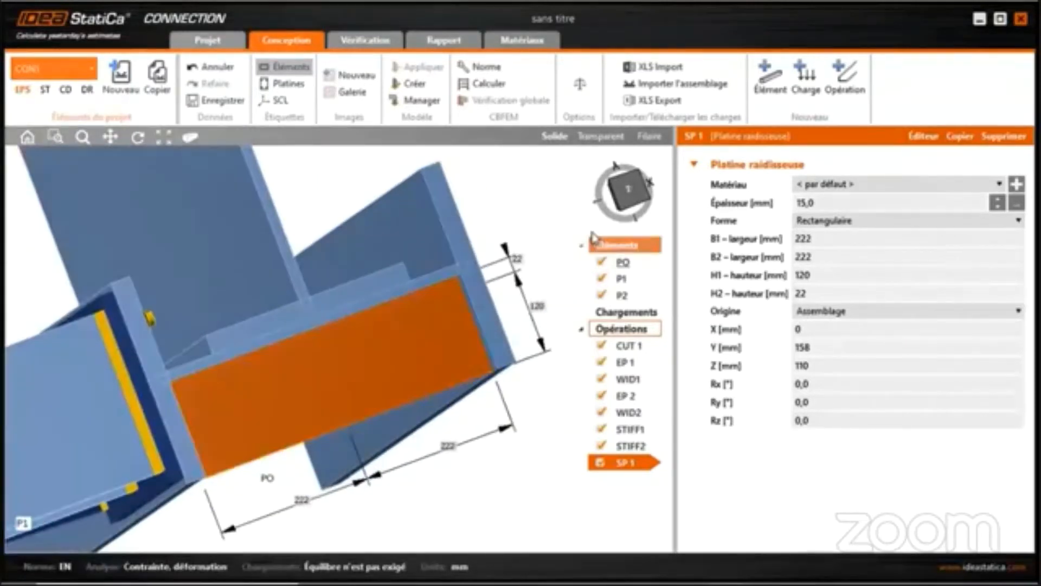
left_click(629, 190)
middle_click_drag(284, 261, 308, 402)
scroll(284, 350, "up", 4)
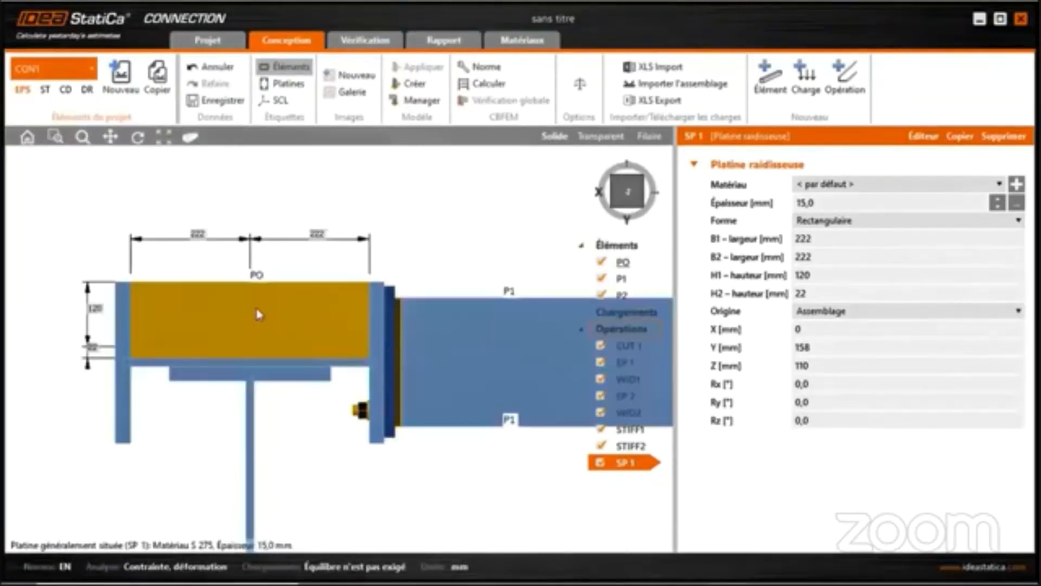
right_click(257, 310)
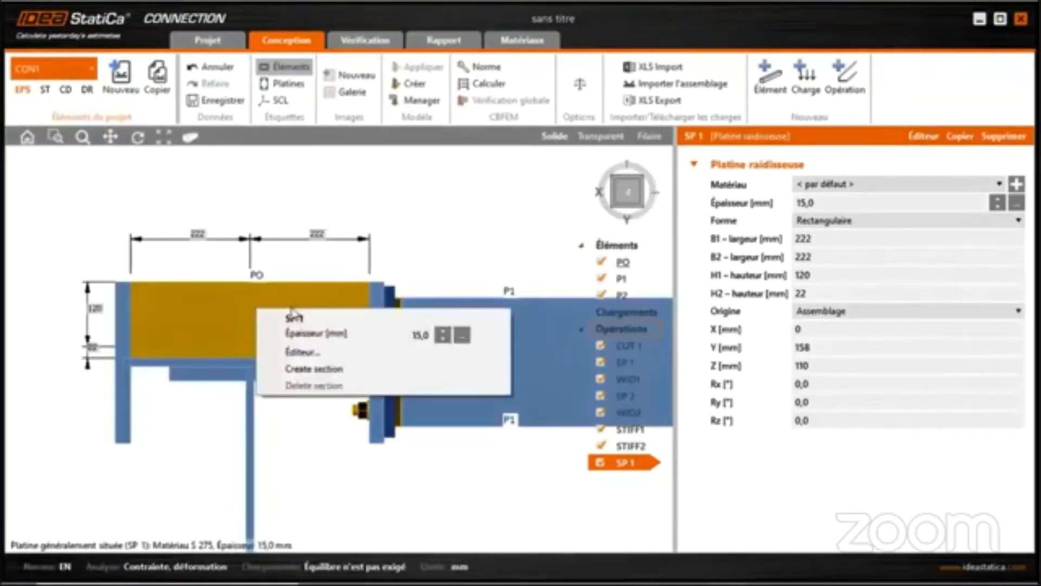
left_click(314, 353)
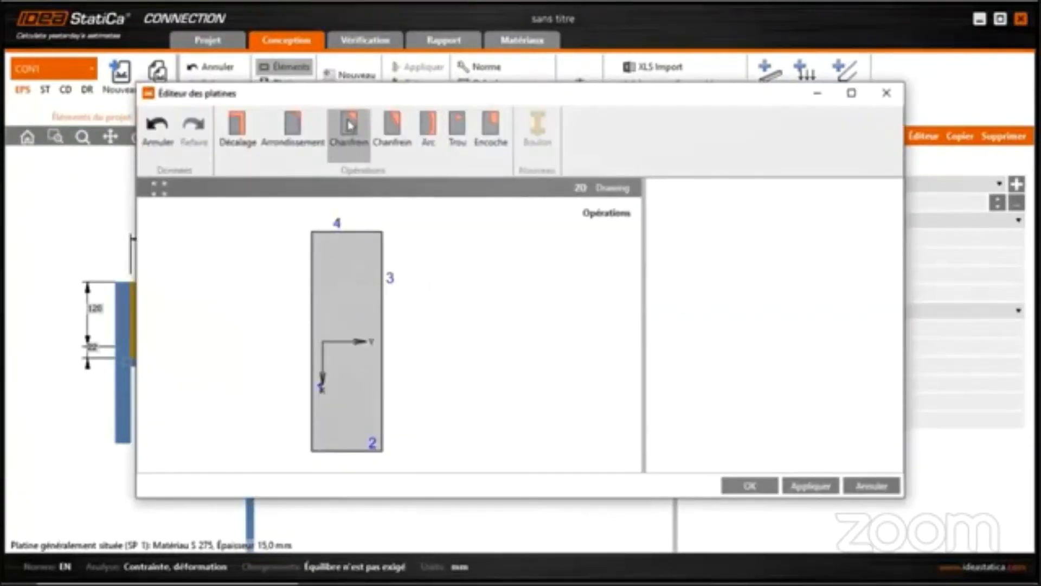
- Add a 25 mm chamfer (Chanfrein) to corner 1 of plate SP 1 and apply it
left_click(349, 126)
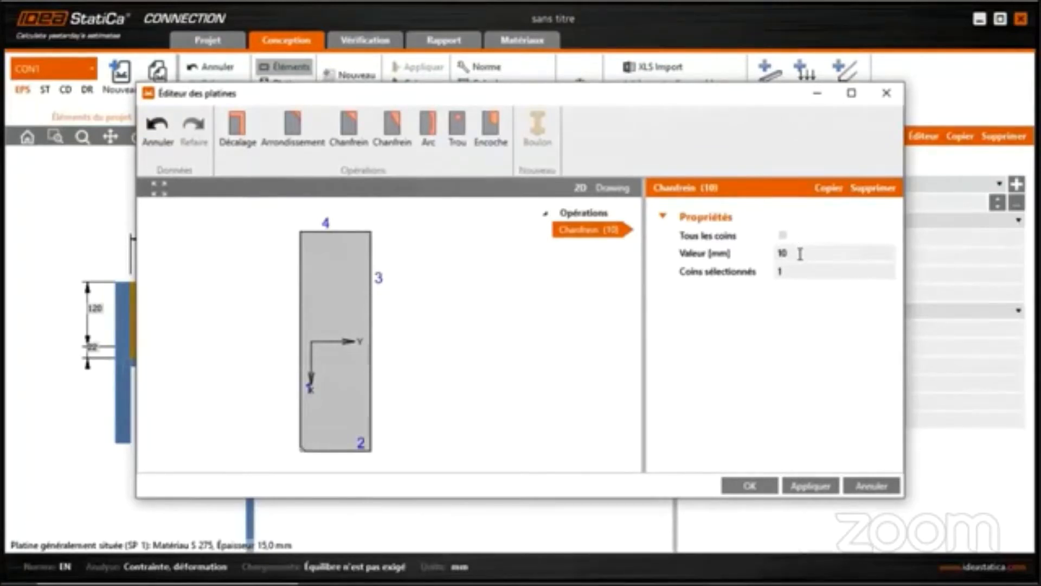
mouse_move(417, 93)
left_mouse_down()
mouse_move(455, 112)
mouse_move(647, 113)
mouse_move(557, 106)
left_mouse_up()
left_click(887, 264)
type("25")
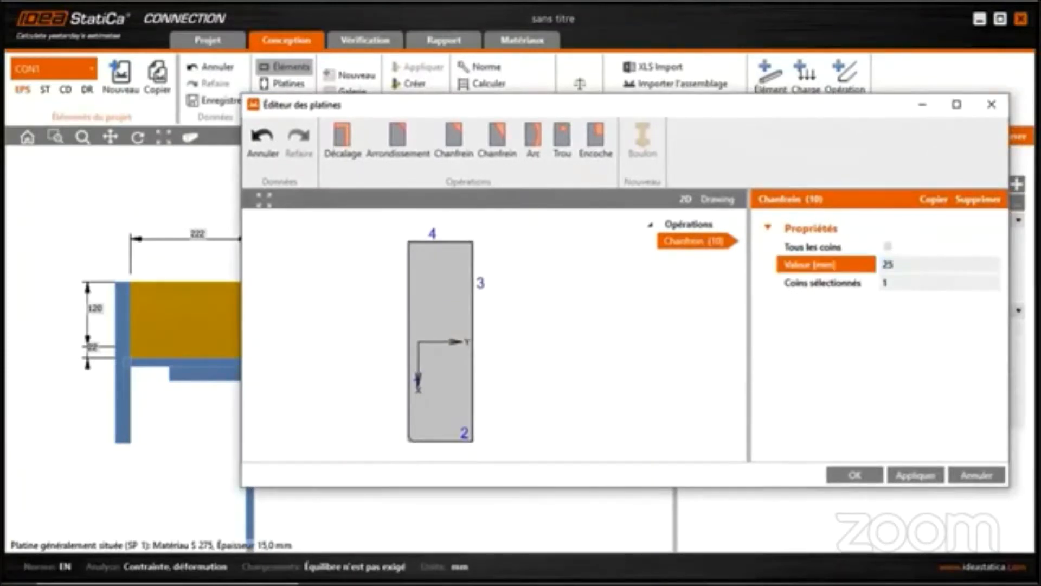
left_click(914, 476)
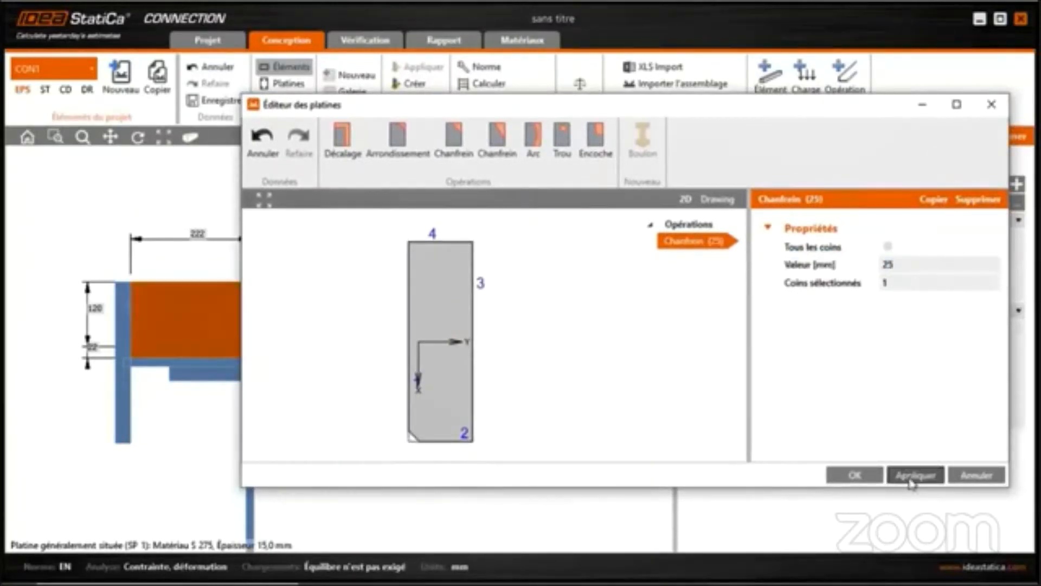
- Copy the 25 mm chamfer, assign the copy to corner 4, and accept the plate edits
left_click_drag(432, 111, 546, 126)
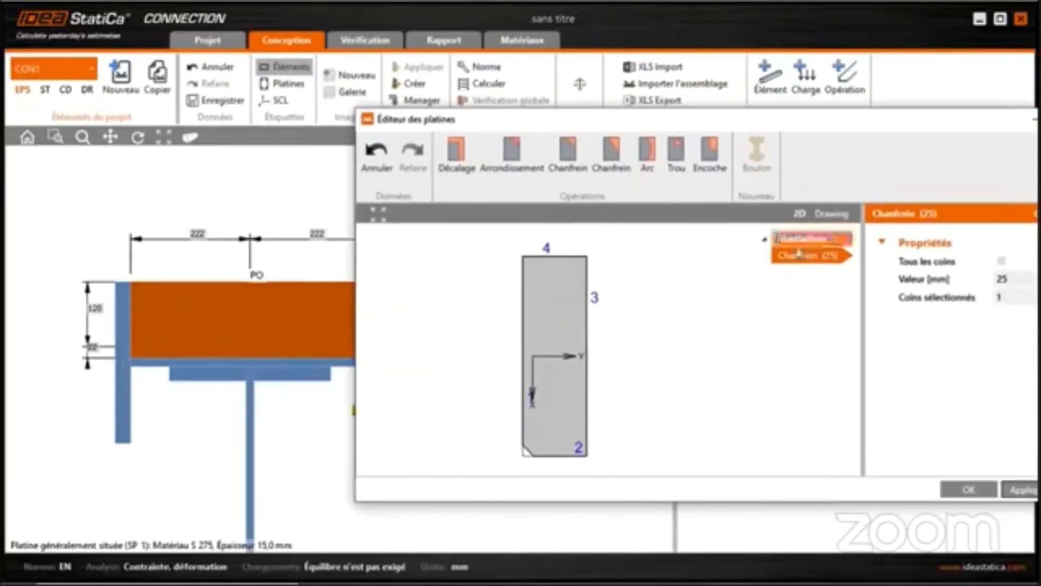
right_click(809, 262)
left_click(846, 271)
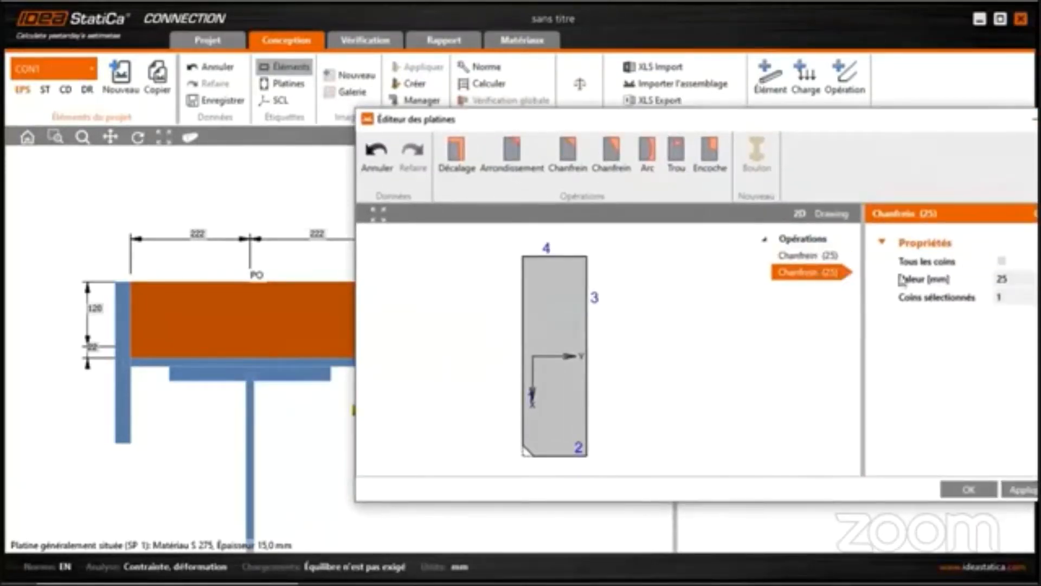
left_click(1004, 298)
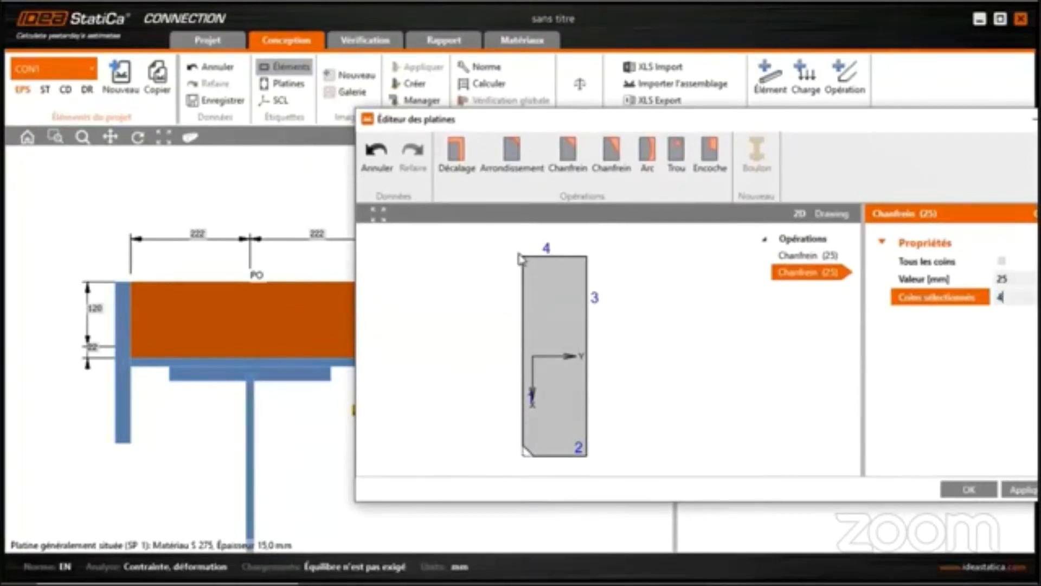
type("4")
left_click(969, 491)
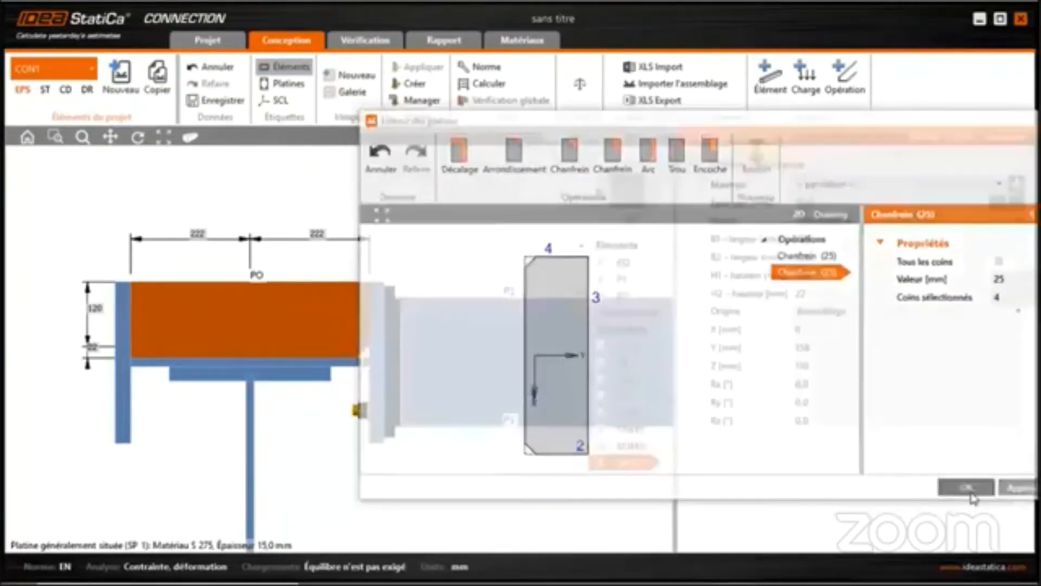
- Set column plate PO | Web 1 as the second plate of the weld on edge 2 of SP 1
scroll(399, 353, "down", 3)
middle_click_drag(426, 452, 380, 434, "ctrl")
scroll(382, 431, "down", 5)
middle_click_drag(382, 431, 346, 360)
scroll(346, 360, "up", 4)
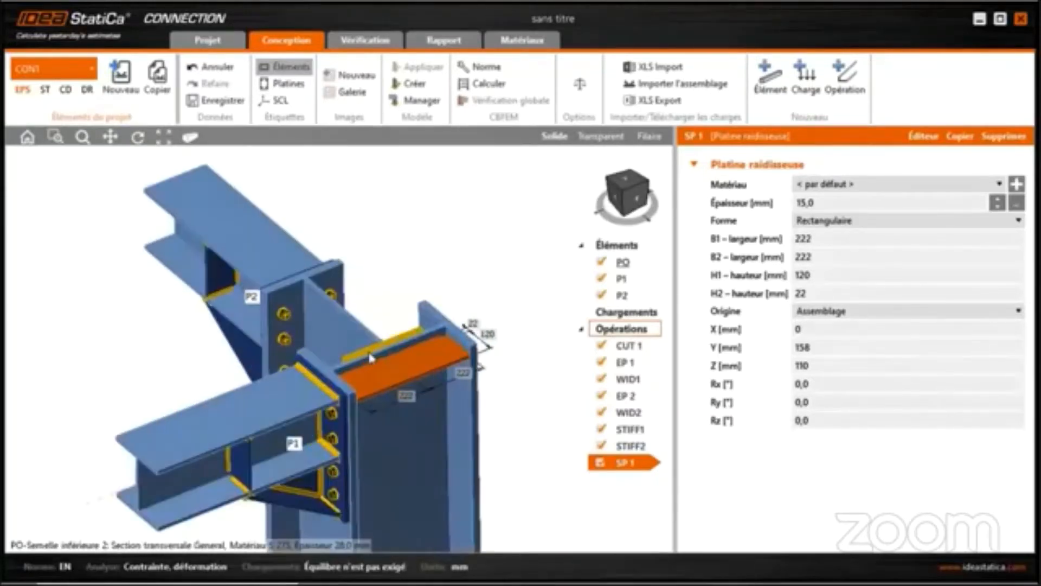
scroll(371, 358, "up", 1)
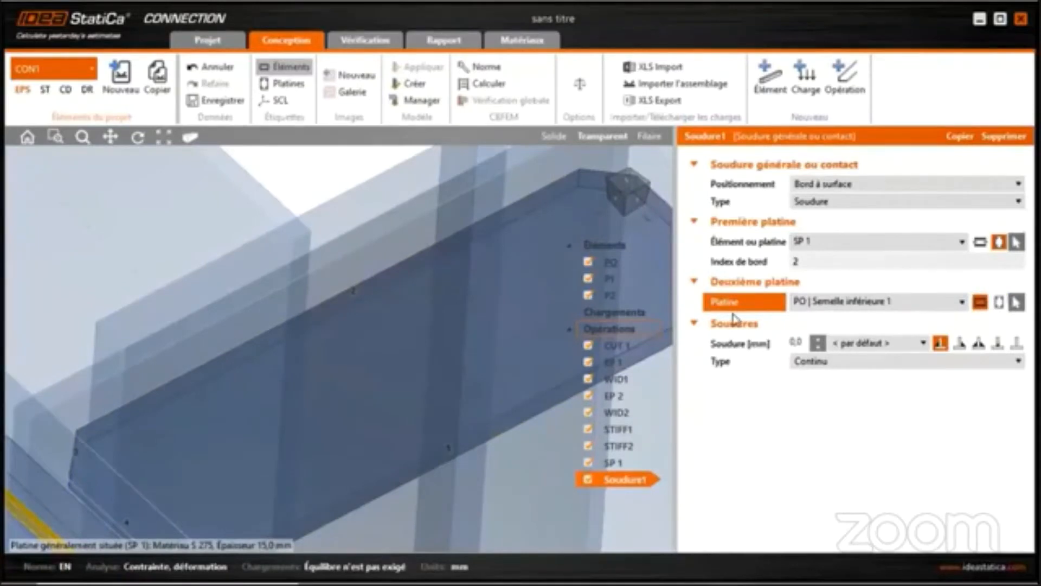
left_click(855, 304)
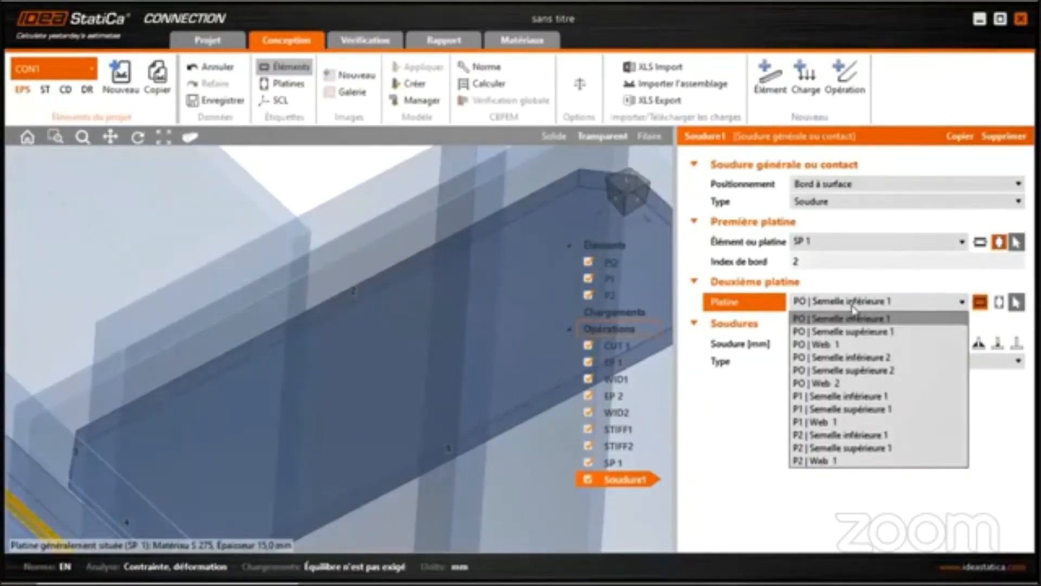
left_click(821, 344)
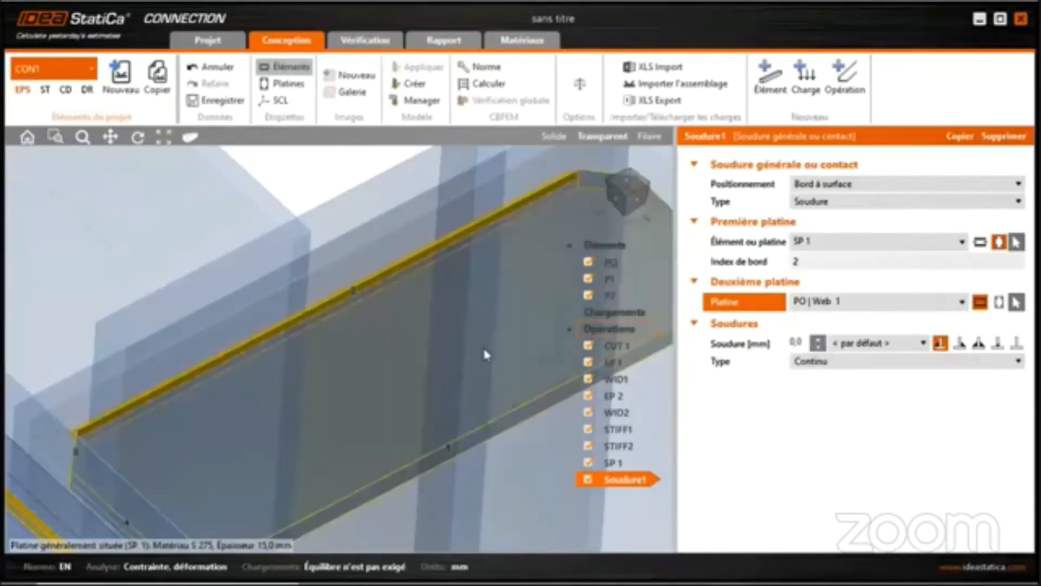
- Show the model as solid and make the weld between SP 1 and the column web a double-sided fillet
left_click(554, 137)
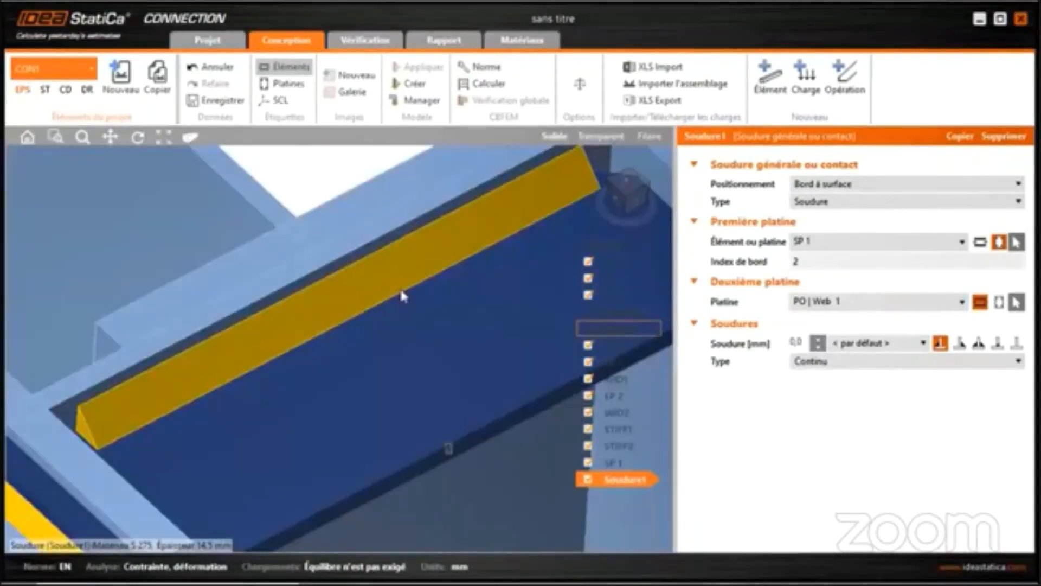
scroll(406, 388, "down", 5)
right_click_drag(460, 395, 454, 367)
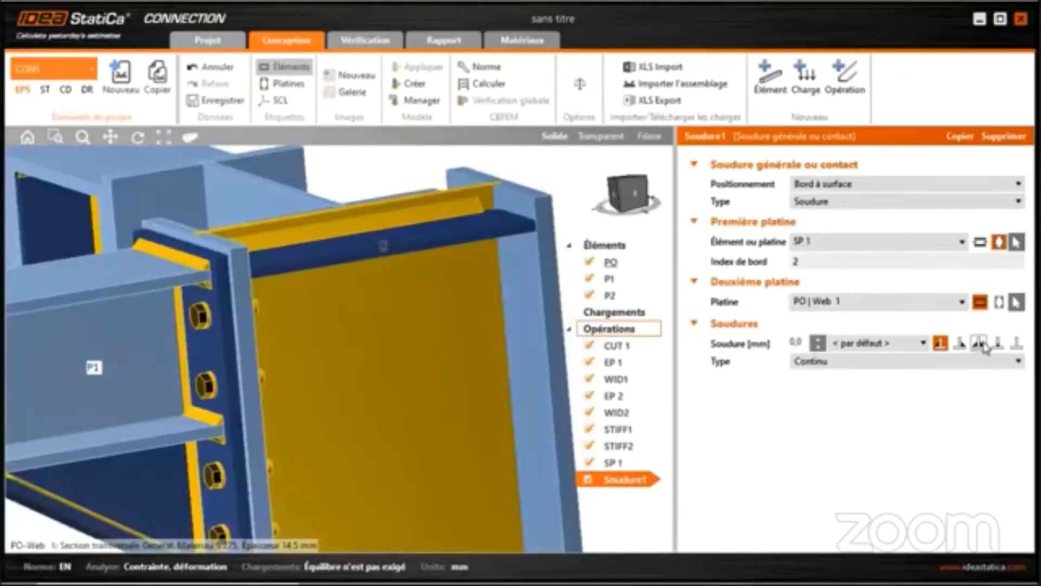
left_click(979, 343)
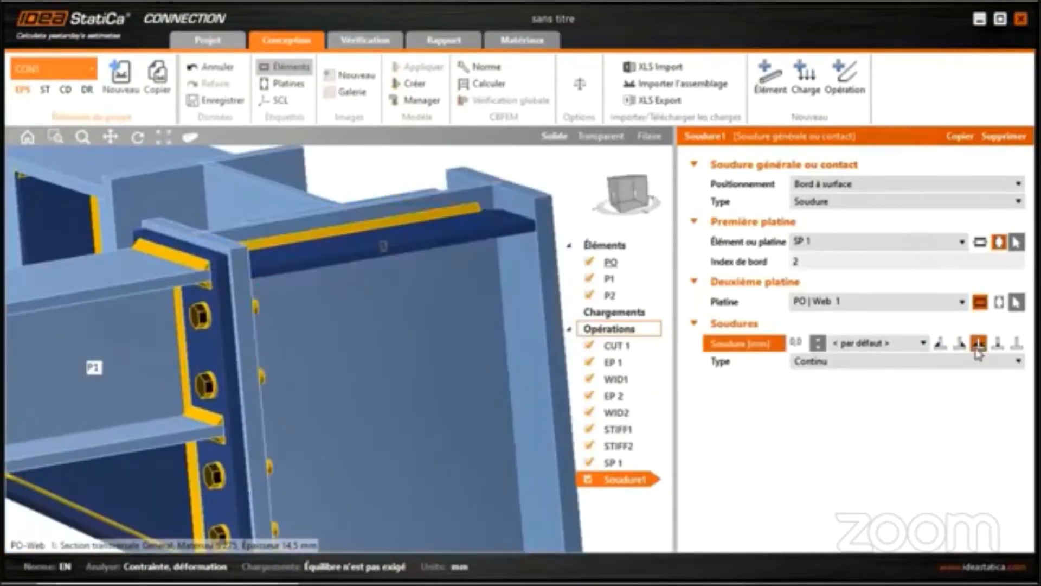
right_click_drag(576, 316, 450, 357)
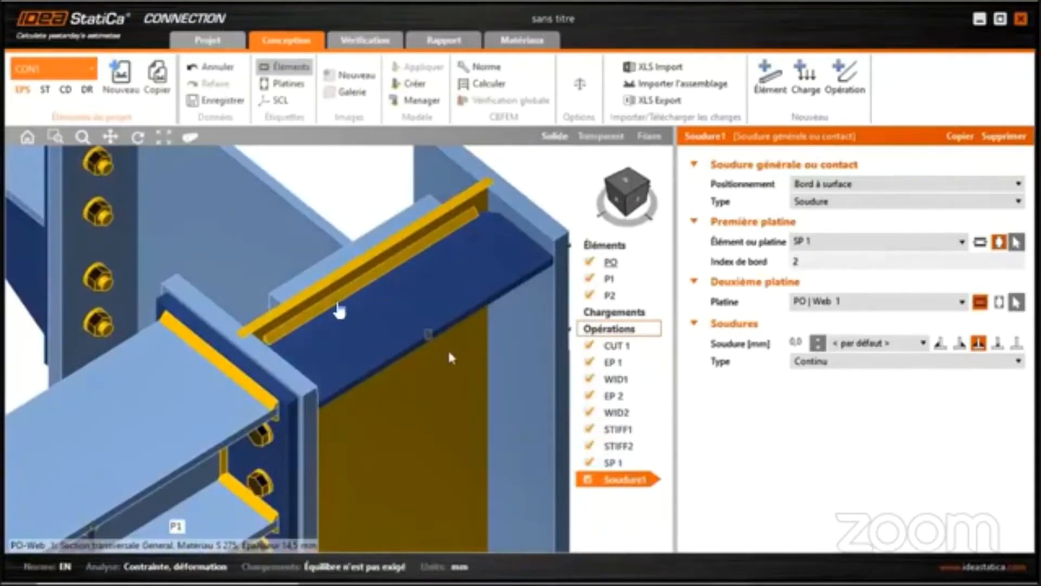
scroll(395, 324, "down", 2)
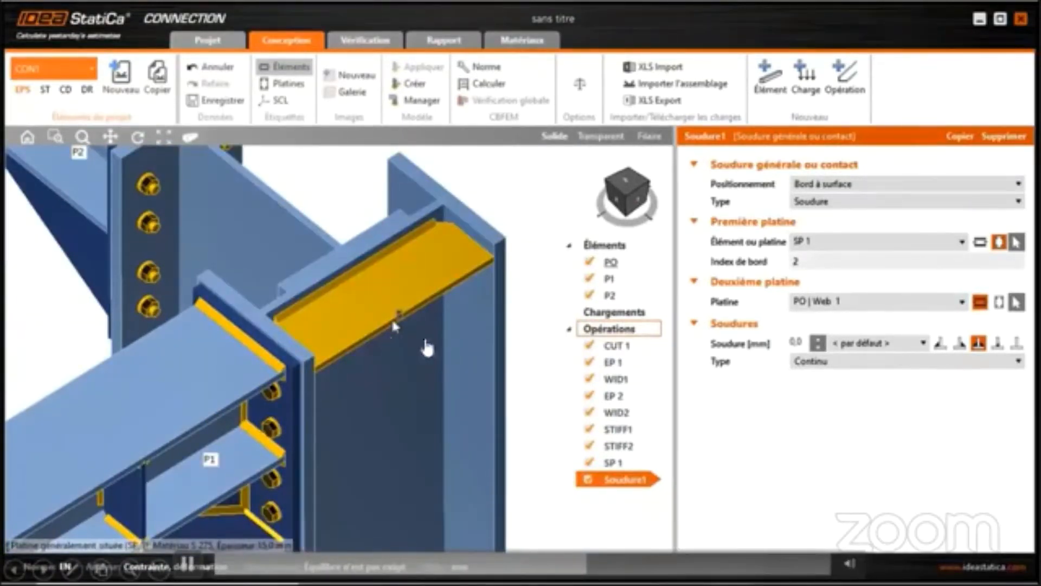
left_click(601, 562)
left_click(609, 564)
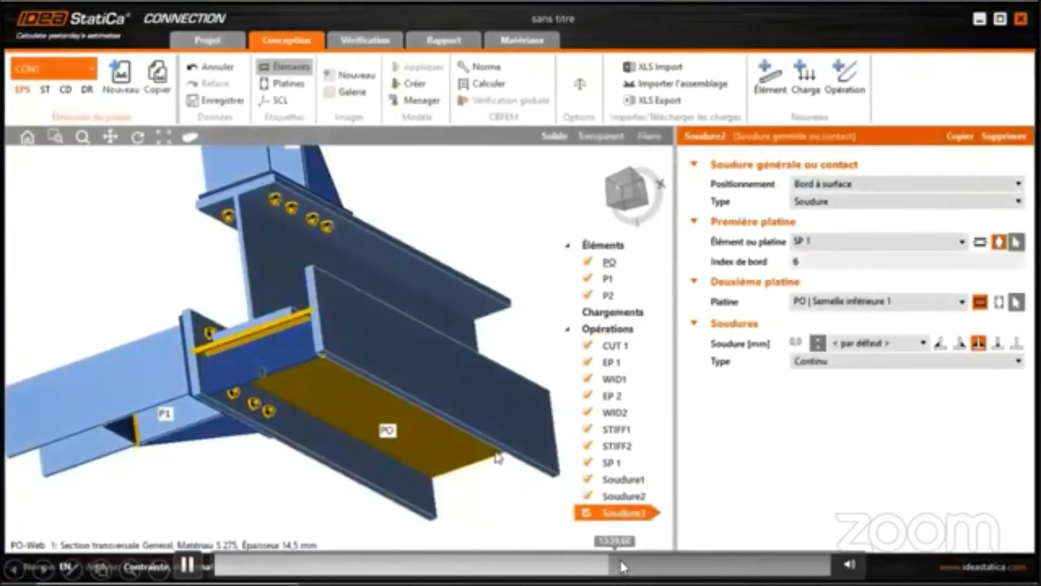
left_click(623, 566)
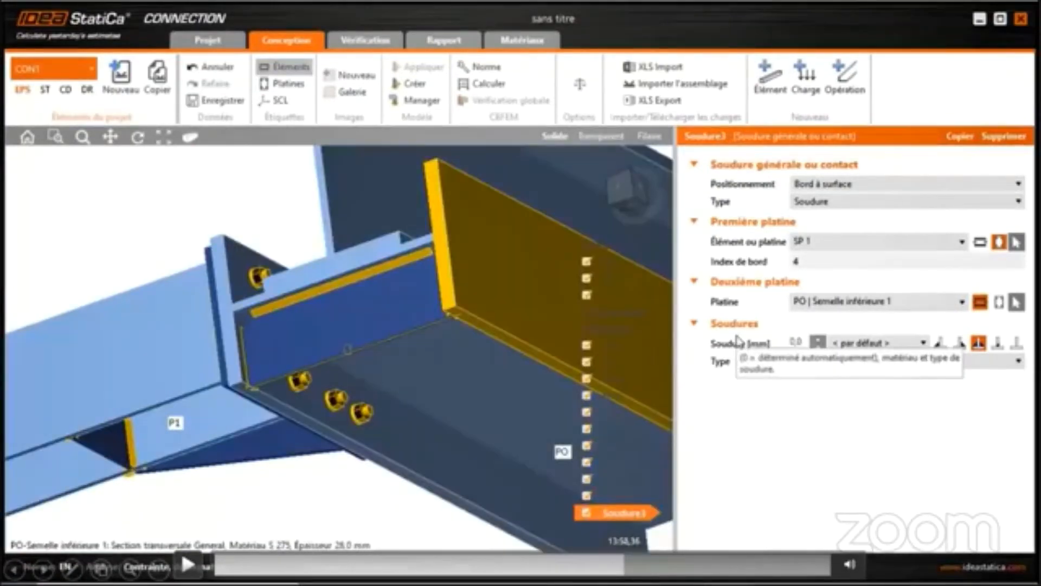
left_click(627, 565)
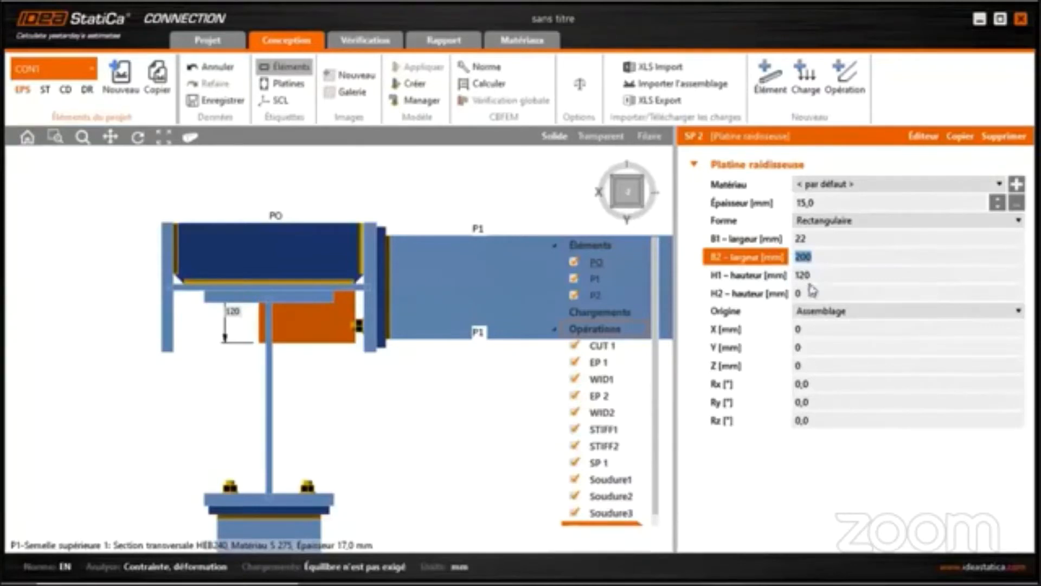
- Set the widths of stiffening plate SP 2 to B1 = 222 mm and B2 = -8 mm
left_click(821, 275)
left_click(817, 239)
type("2")
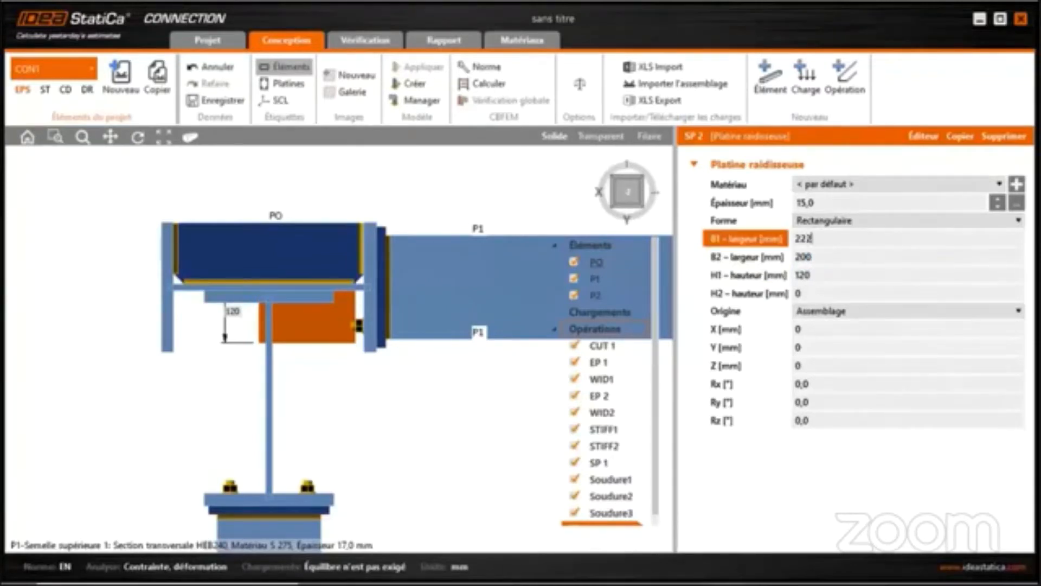
key("Tab")
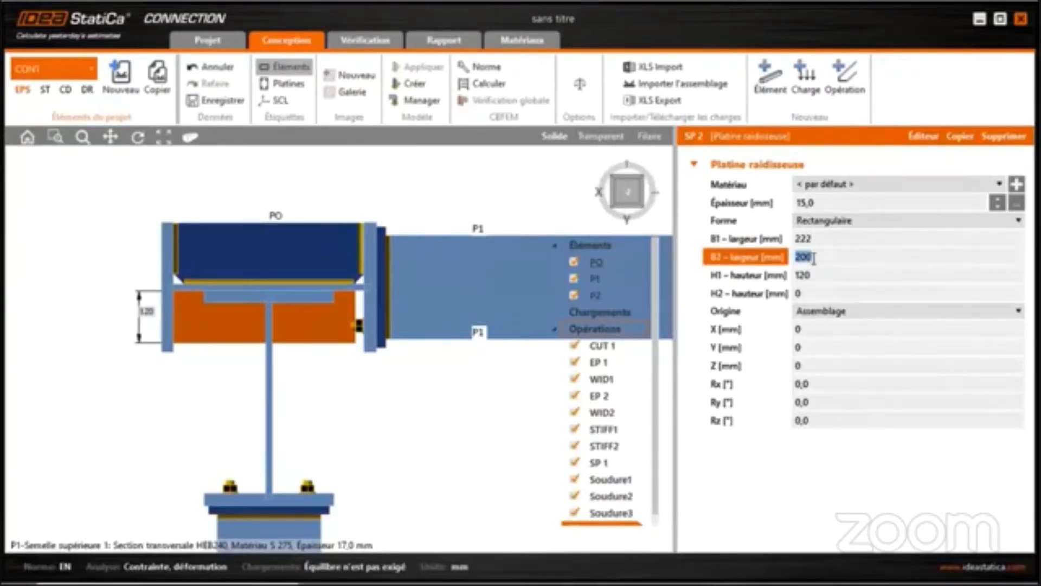
key("BackSpace")
type("-8")
key("Tab")
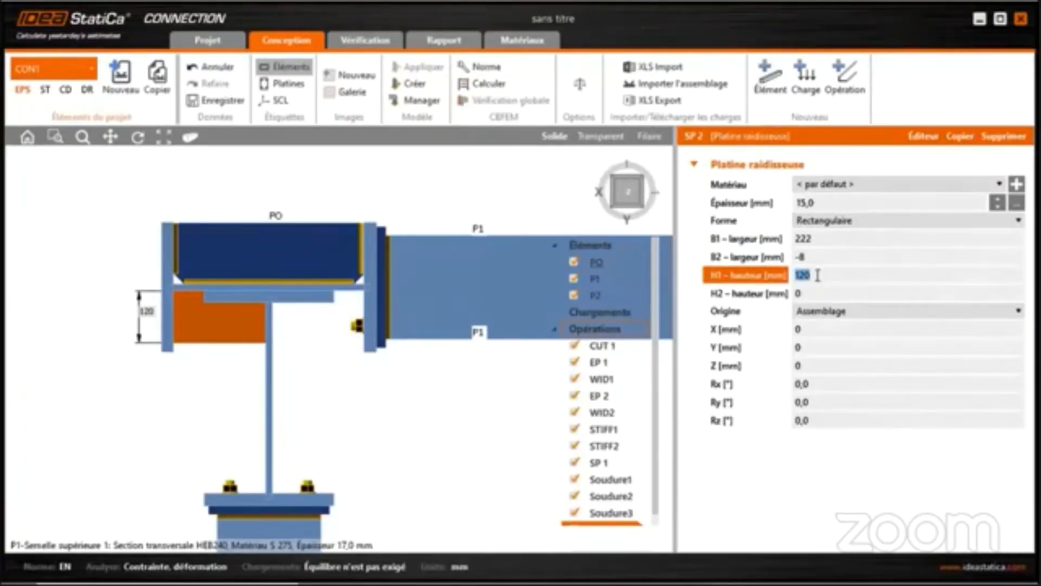
- Set the heights of stiffening plate SP 2 to H1 = 93 mm and H2 = 350 mm
type("93")
key("Tab")
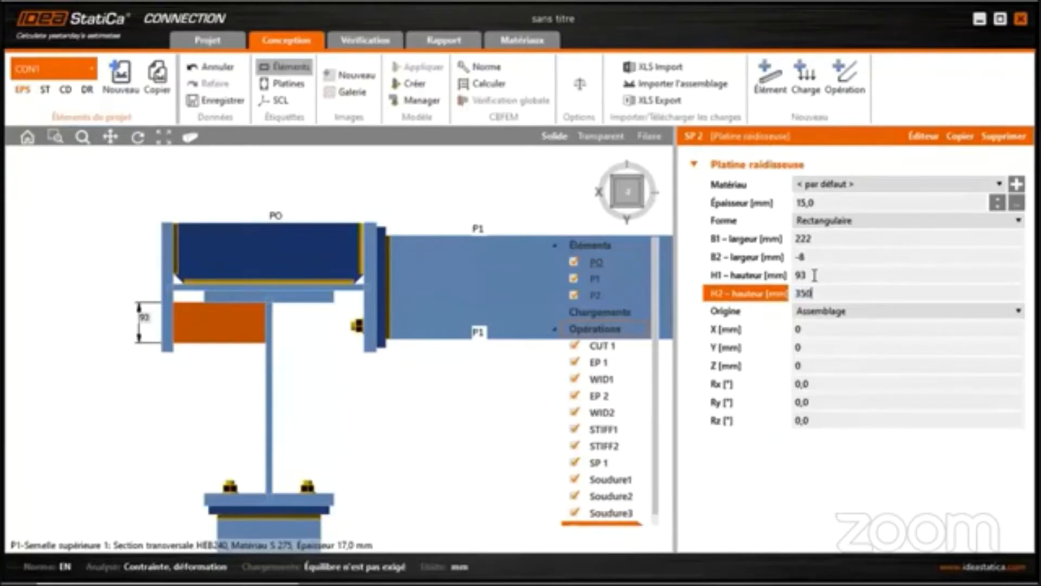
key("Tab")
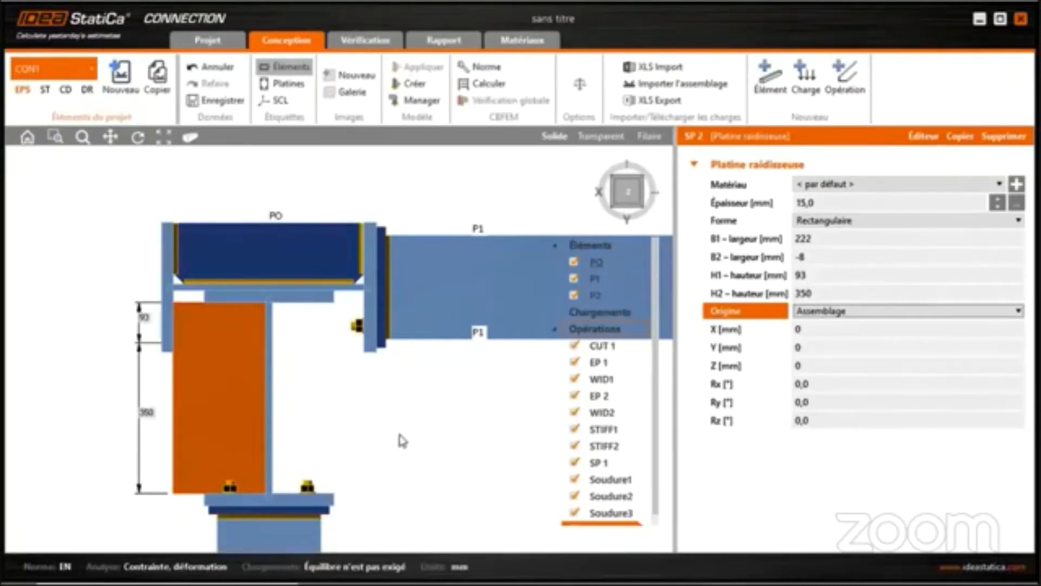
- Set the Z position of plate SP 2 to 110 mm and check its placement in the column from several sides
scroll(396, 427, "down", 2)
right_click_drag(343, 474, 252, 228)
left_click(624, 194)
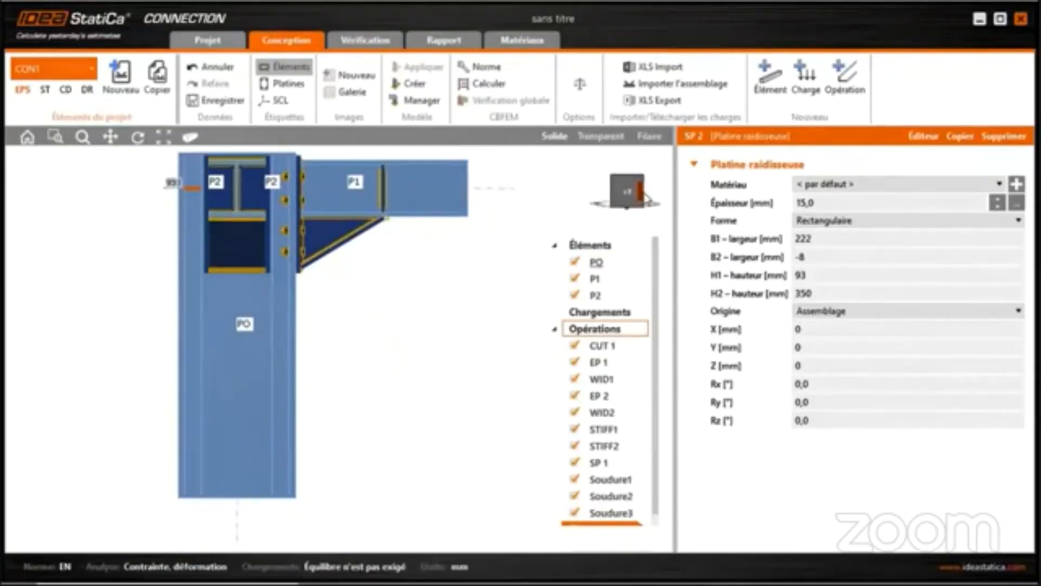
left_click(627, 197)
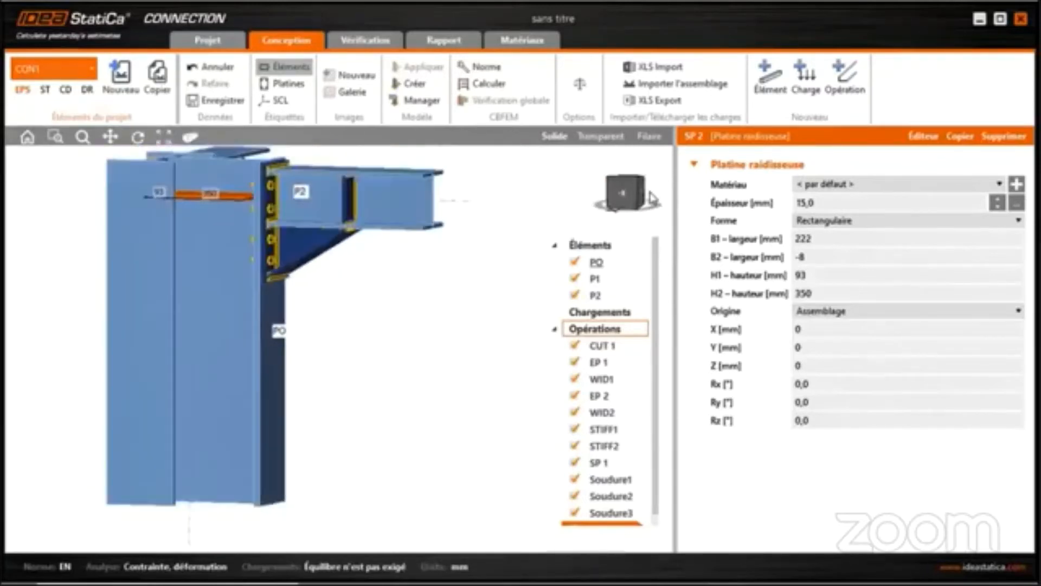
middle_click_drag(233, 313, 315, 403)
scroll(298, 277, "up", 5)
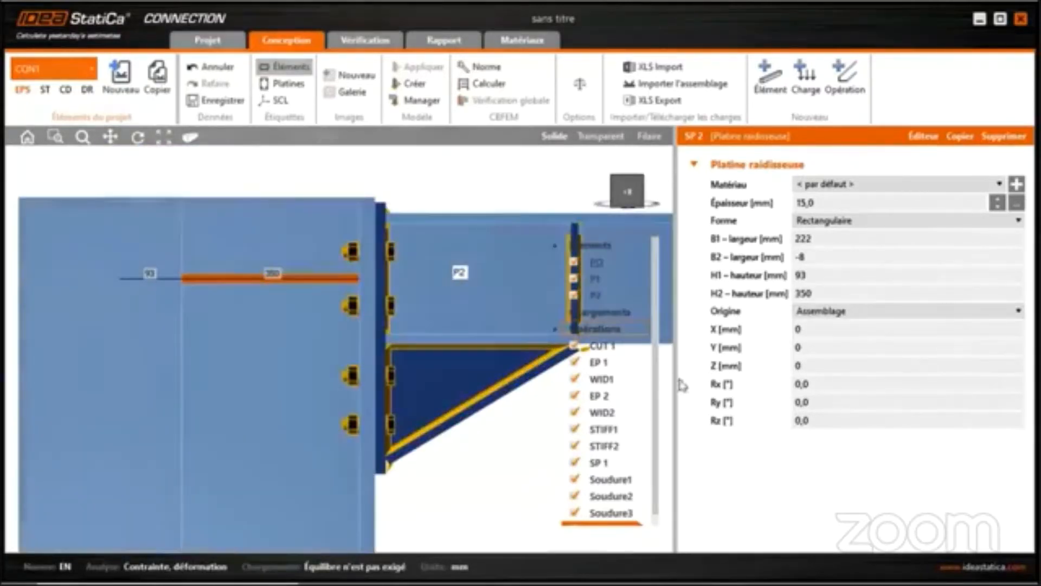
left_click(800, 366)
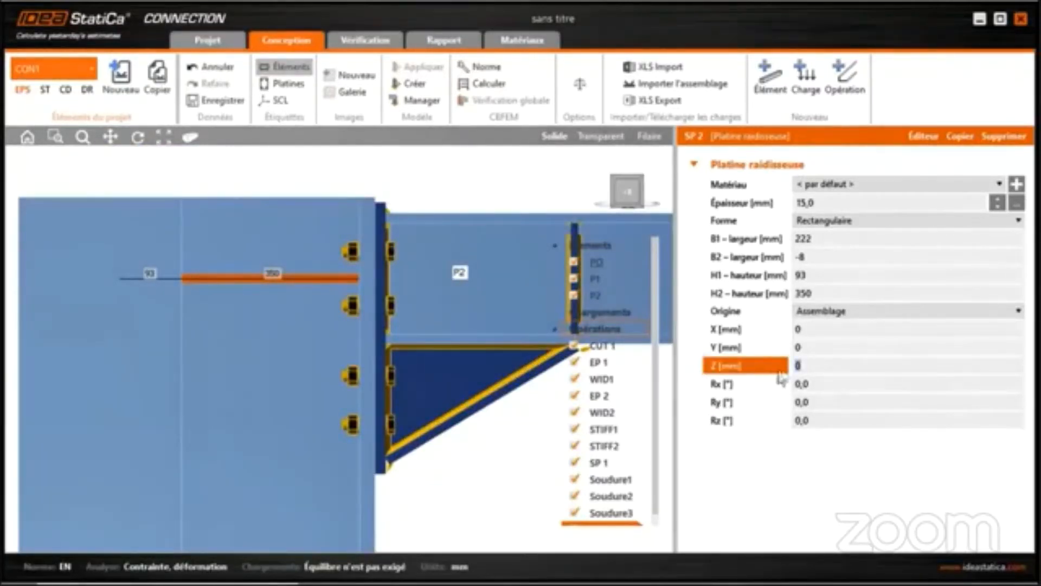
type("11")
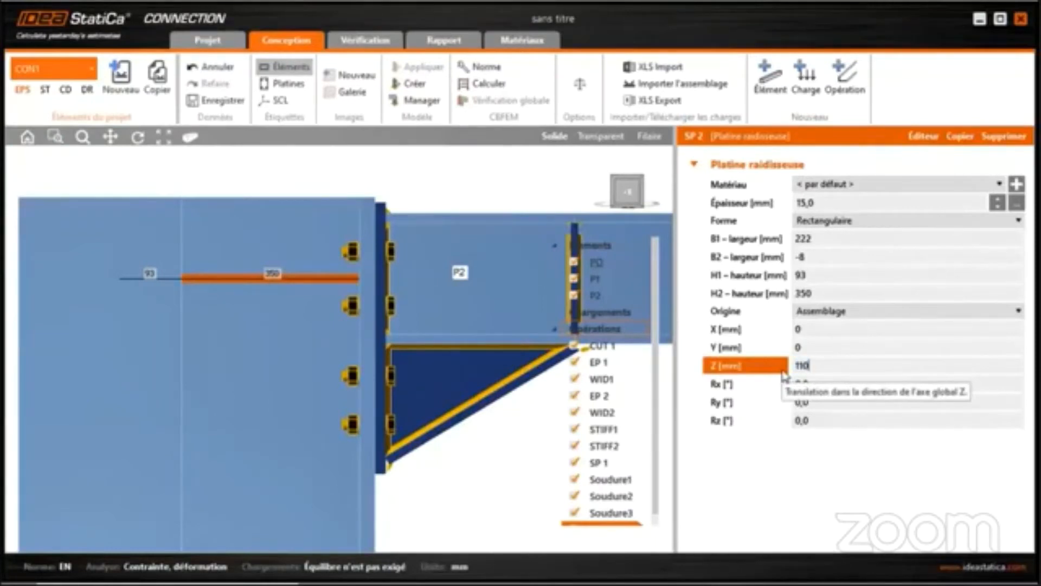
key("Tab")
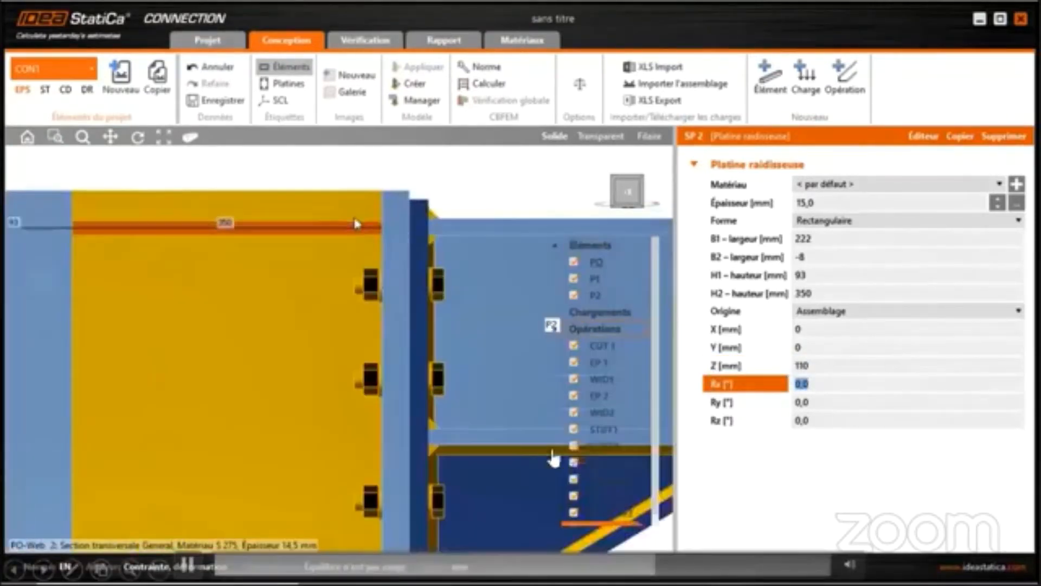
scroll(355, 246, "down", 5)
middle_click_drag(358, 252, 351, 350)
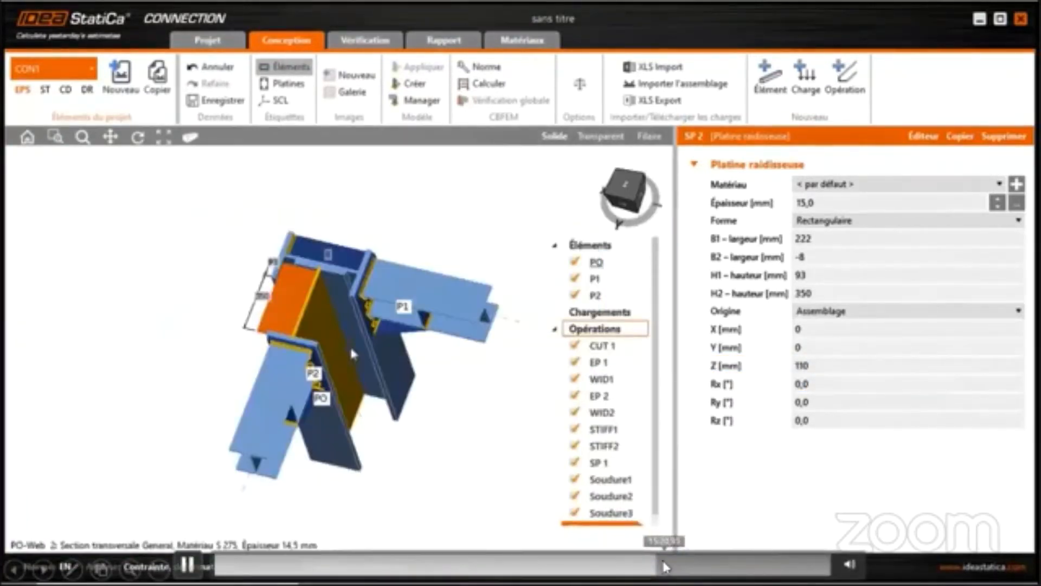
left_click(668, 562)
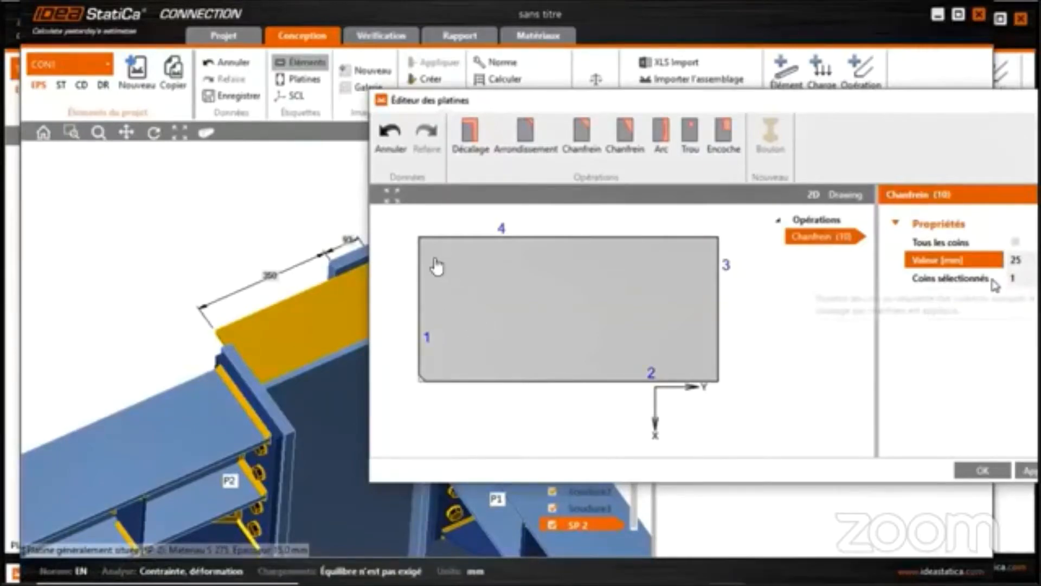
key("Escape")
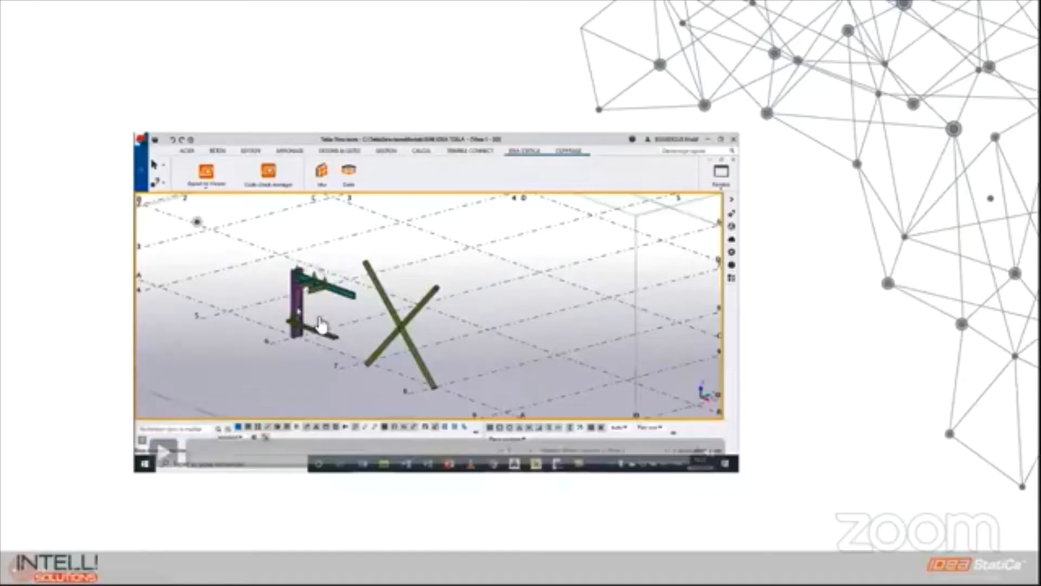
key("Right")
left_click(260, 320)
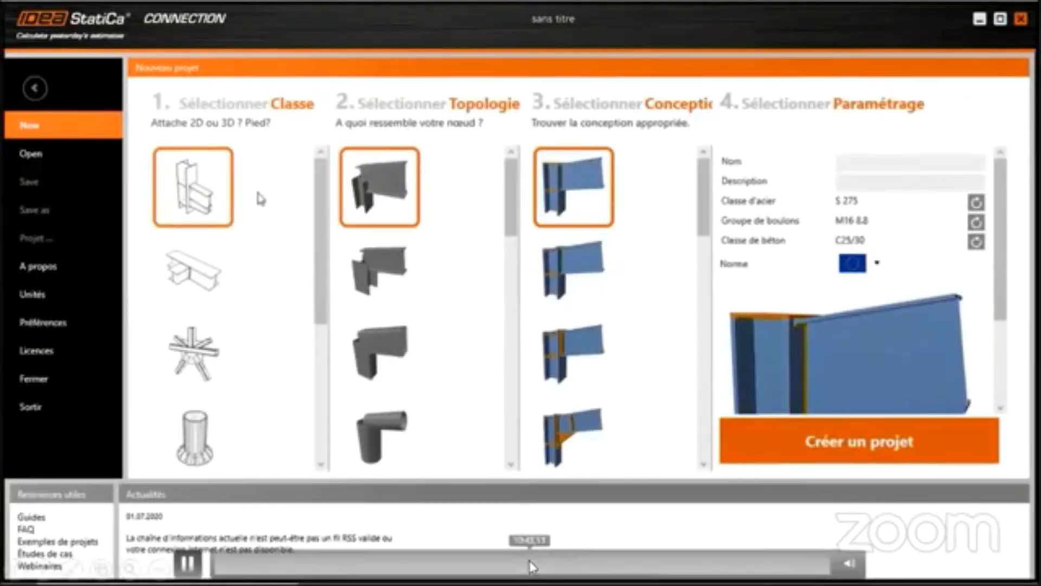
left_click(530, 565)
left_click(654, 565)
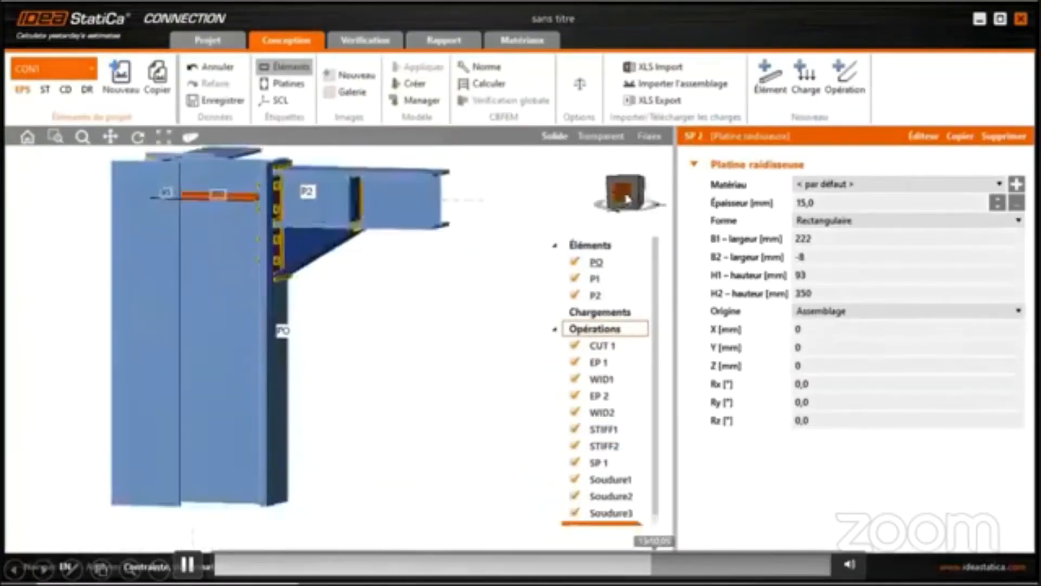
left_click(677, 565)
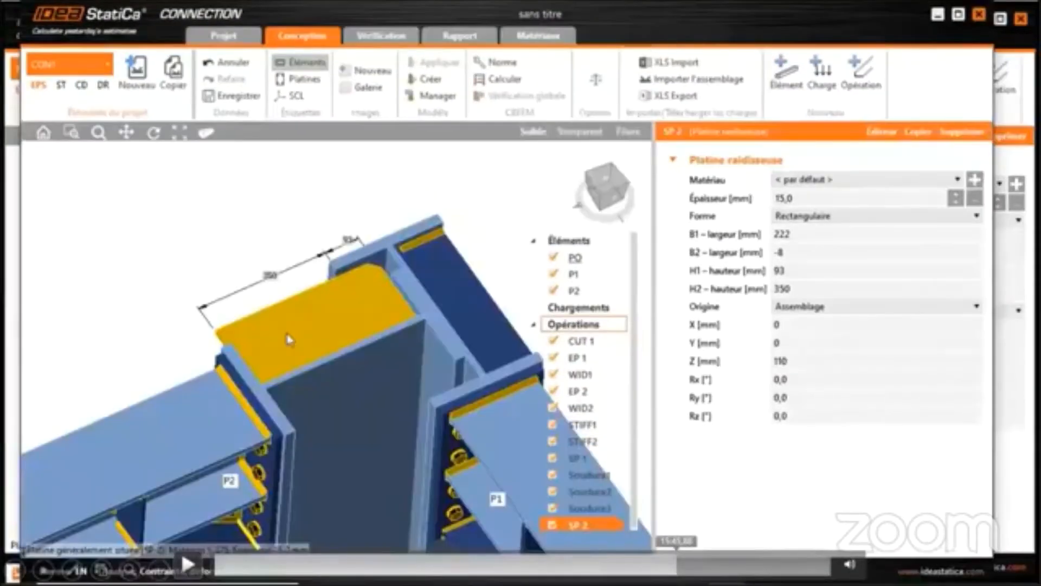
left_click(688, 565)
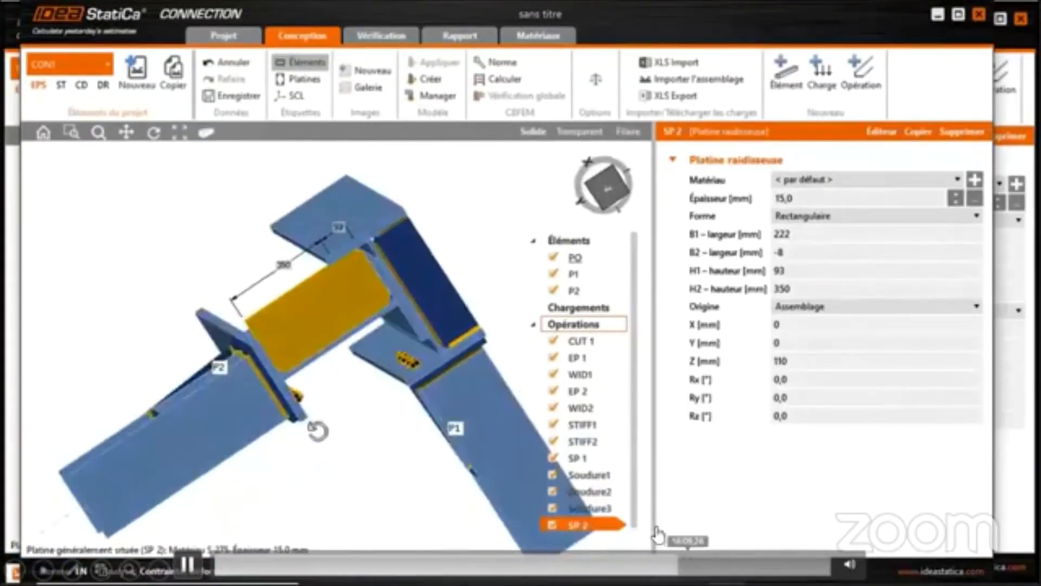
left_click(695, 559)
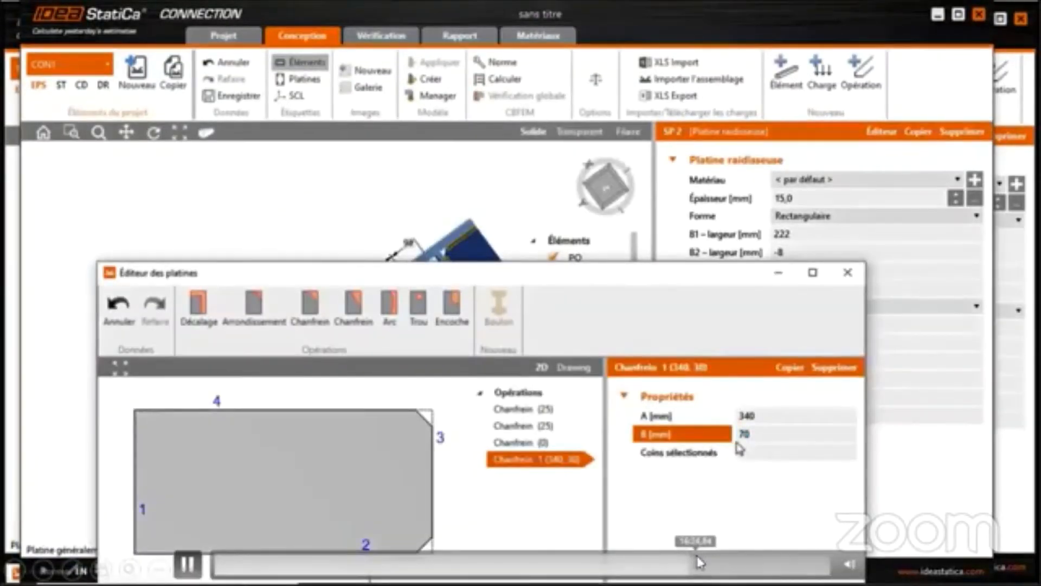
left_click(700, 556)
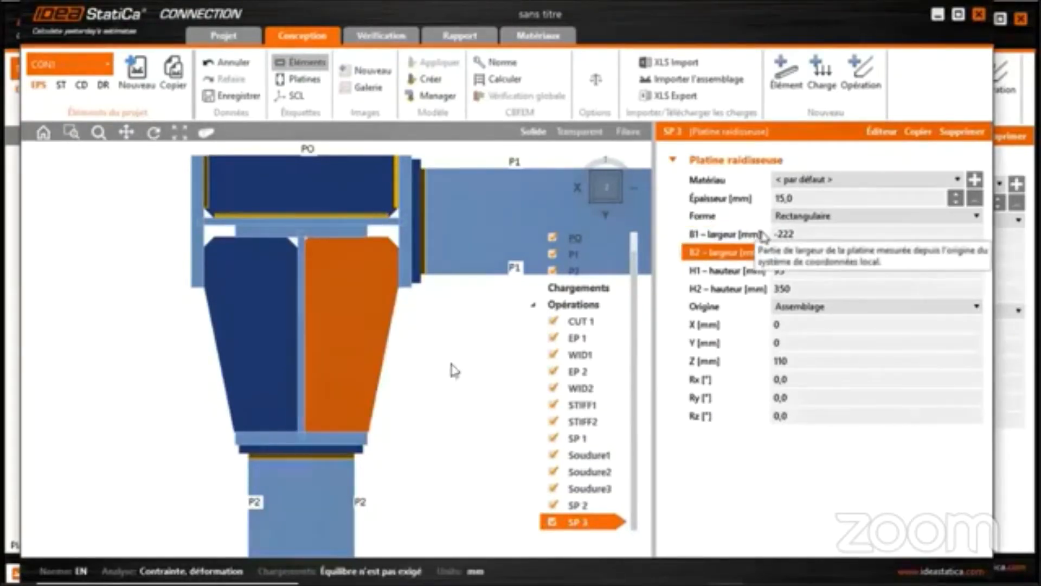
mouse_move(719, 471)
left_click(716, 560)
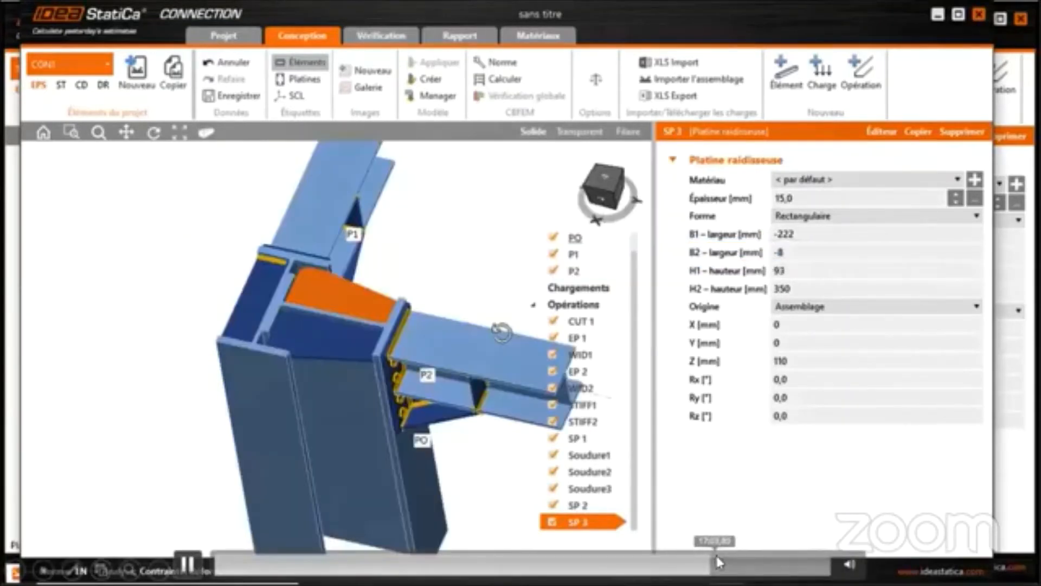
left_click(718, 560)
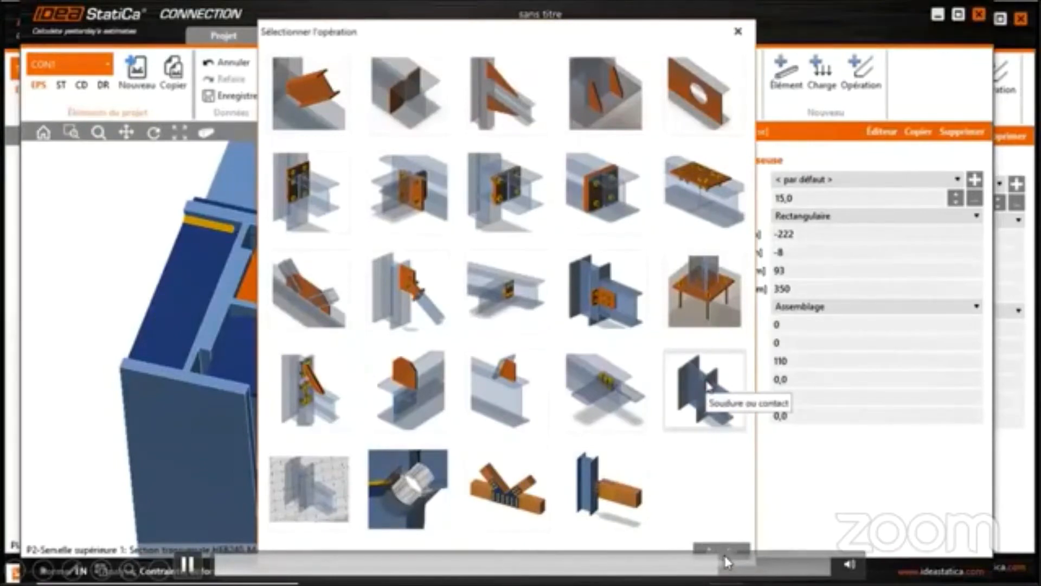
left_click(733, 559)
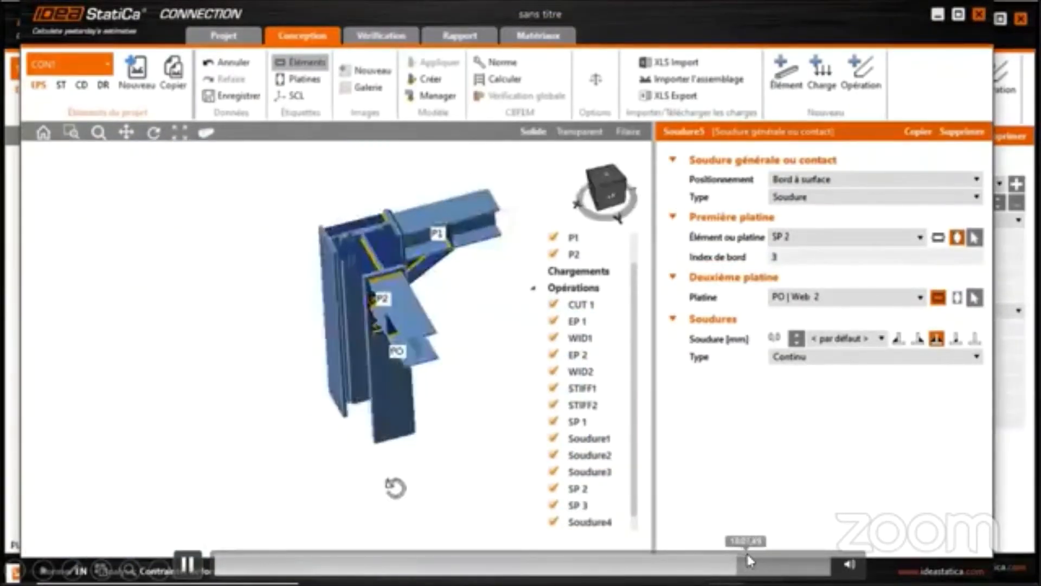
left_click(754, 551)
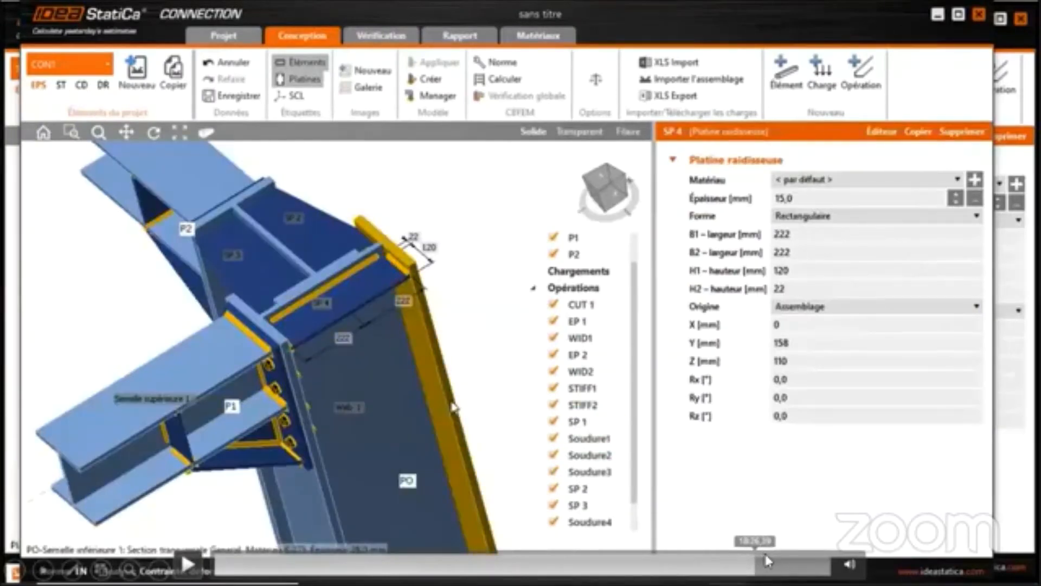
left_click(764, 551)
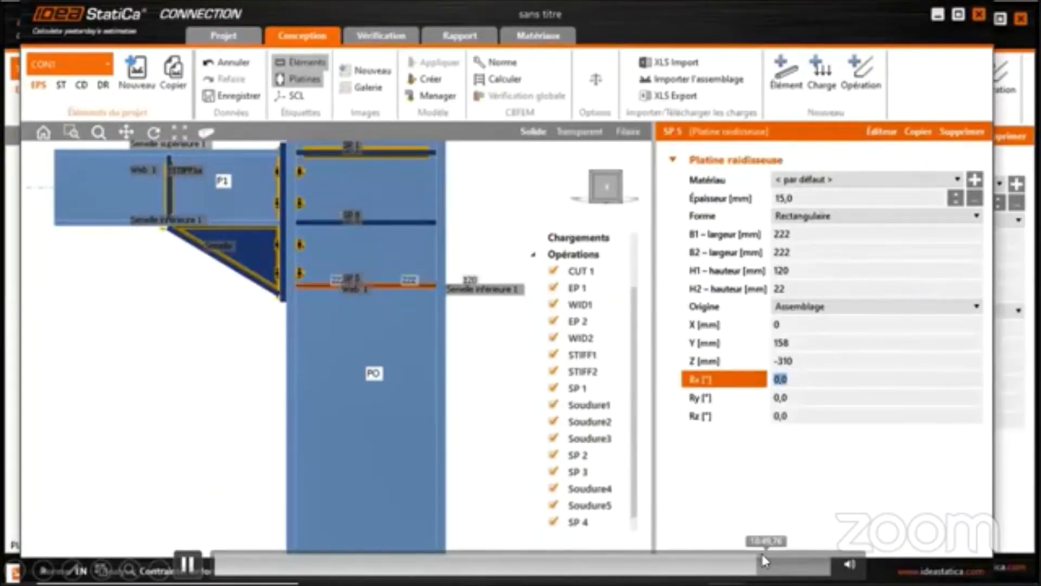
left_click(766, 553)
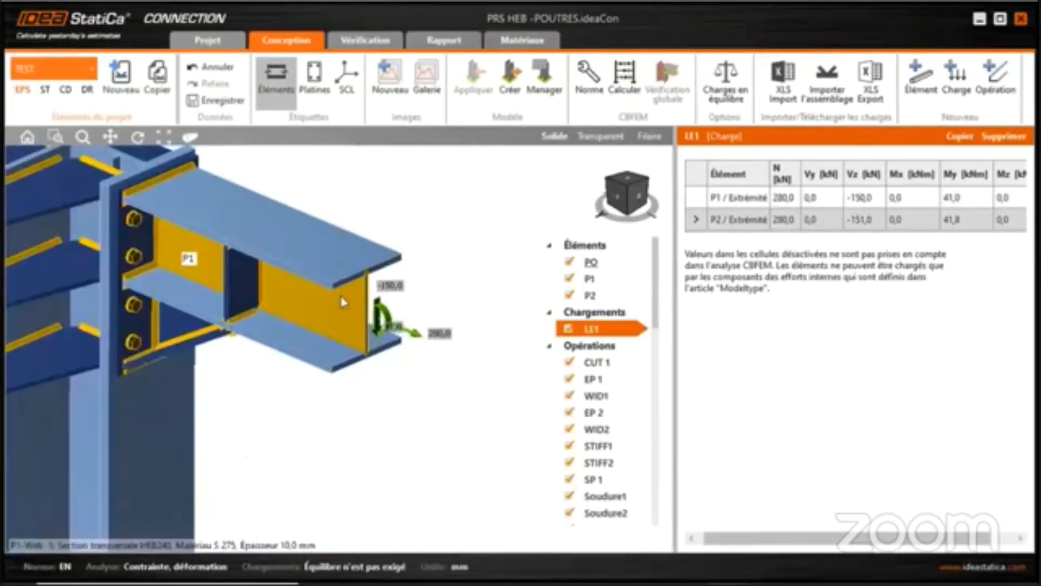
- Inspect the loaded ends of beams P1 and P2 and run the CBFEM calculation of the TEST connection
middle_click_drag(343, 302, 781, 303)
scroll(260, 358, "up", 3)
left_click(454, 398)
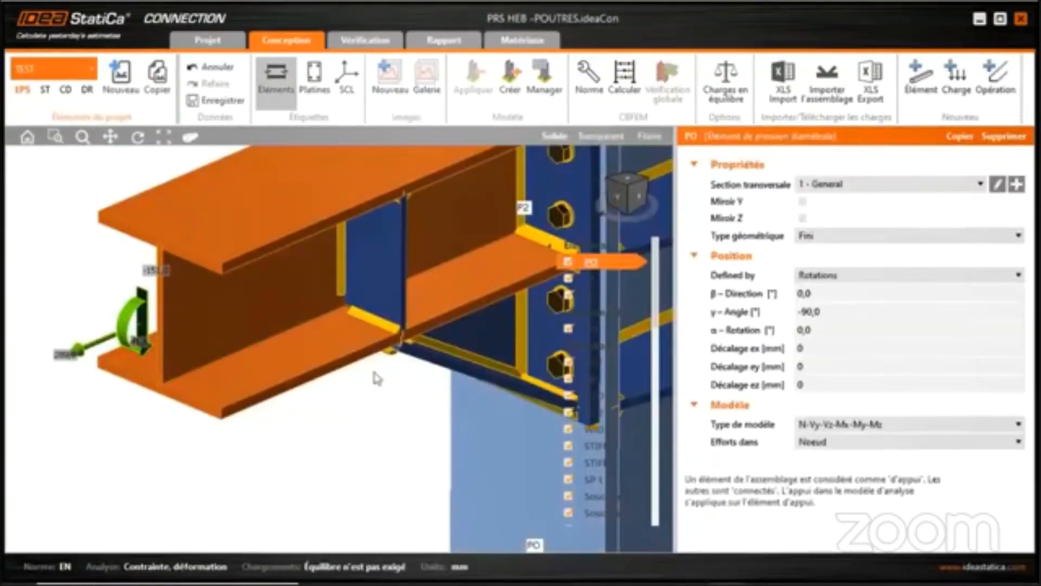
left_click(374, 347)
scroll(374, 374, "down", 5)
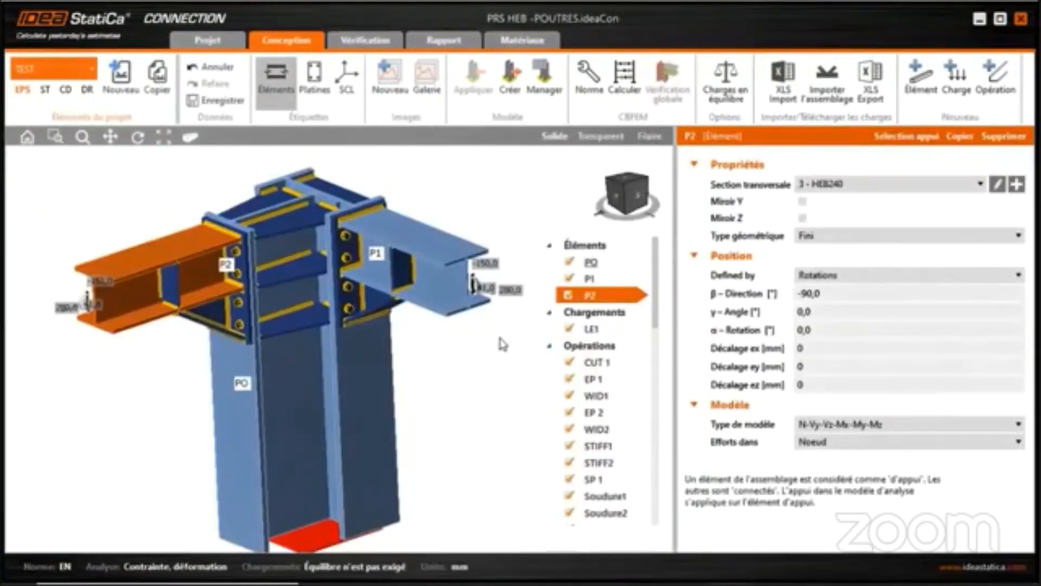
left_click(623, 83)
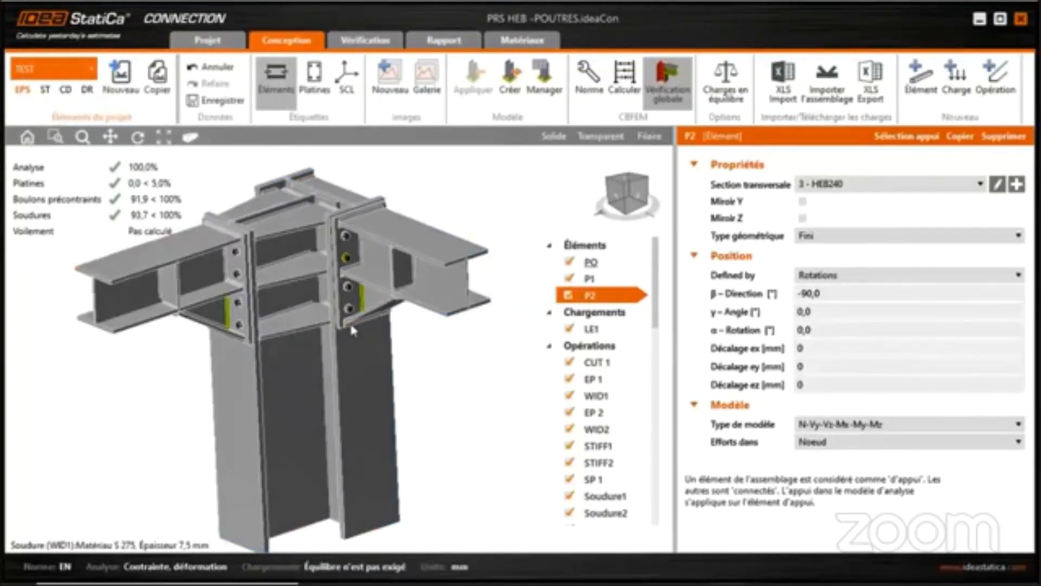
scroll(477, 274, "down", 2)
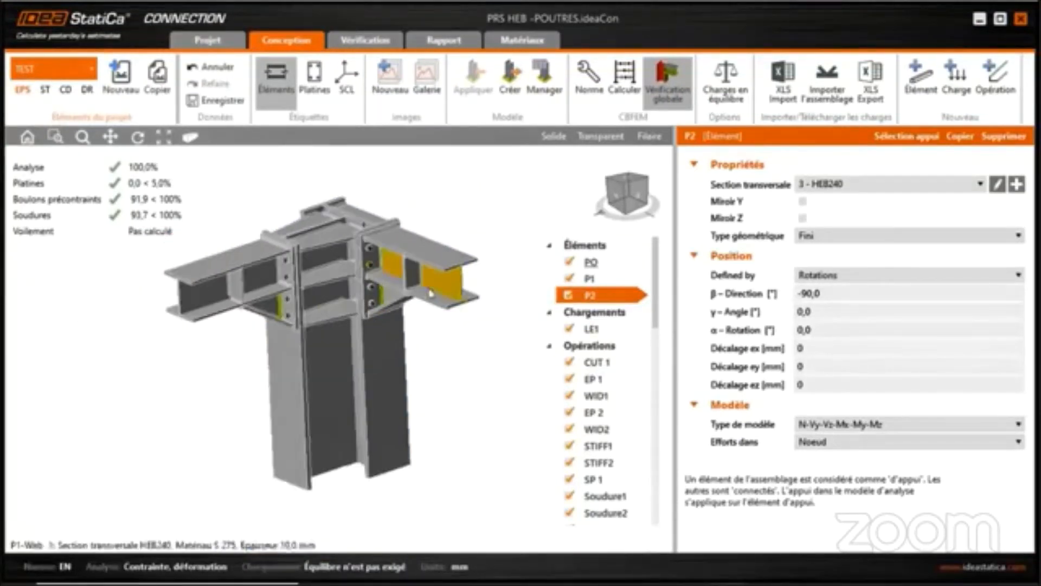
- Inspect the joint model from another angle and review the TEST report's project data, model views and plate check tables
middle_click_drag(381, 292, 387, 335)
scroll(324, 307, "up", 4)
scroll(342, 310, "down", 3)
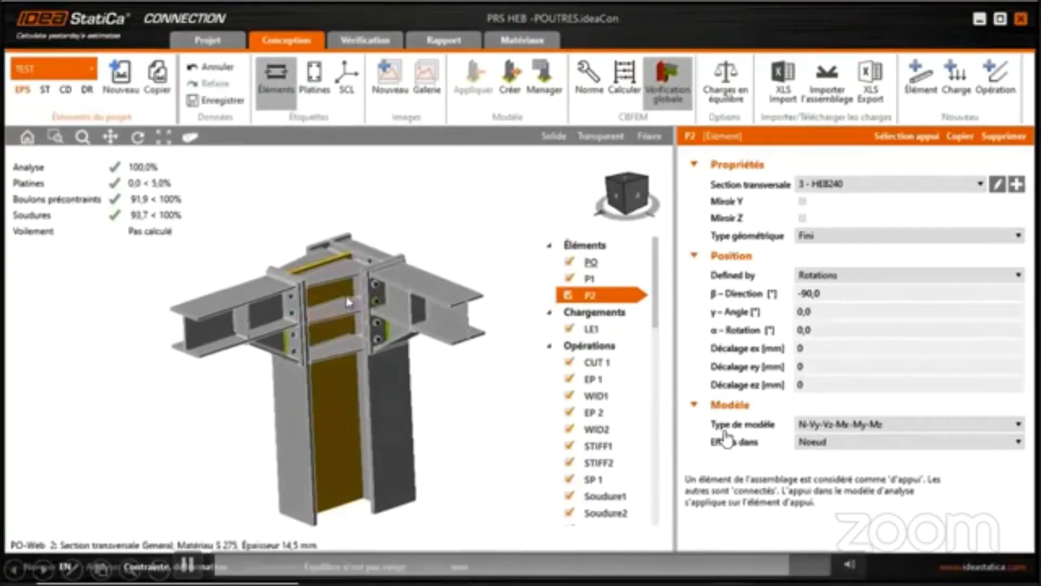
left_click(445, 41)
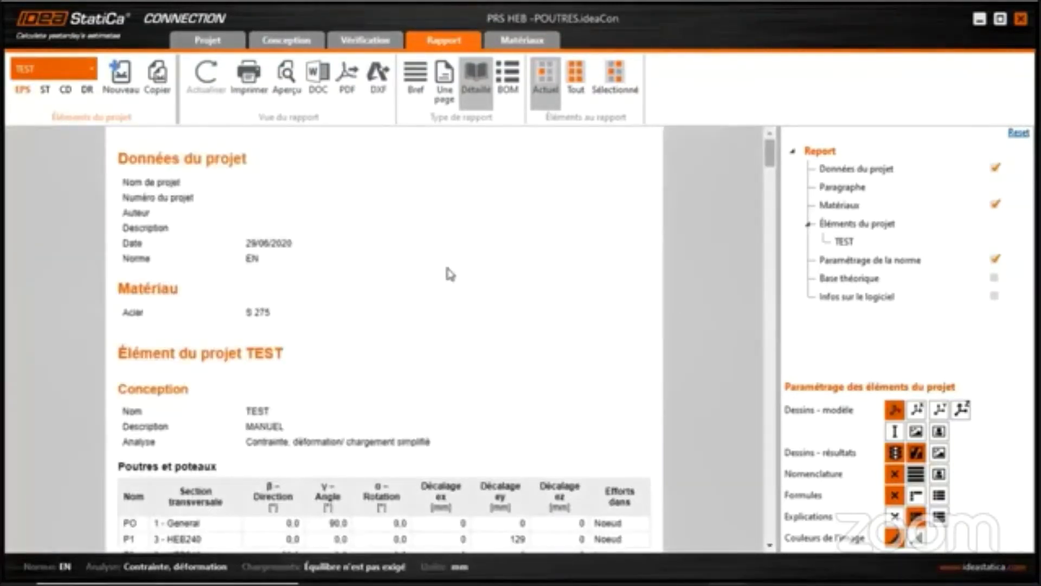
scroll(413, 304, "down", 1)
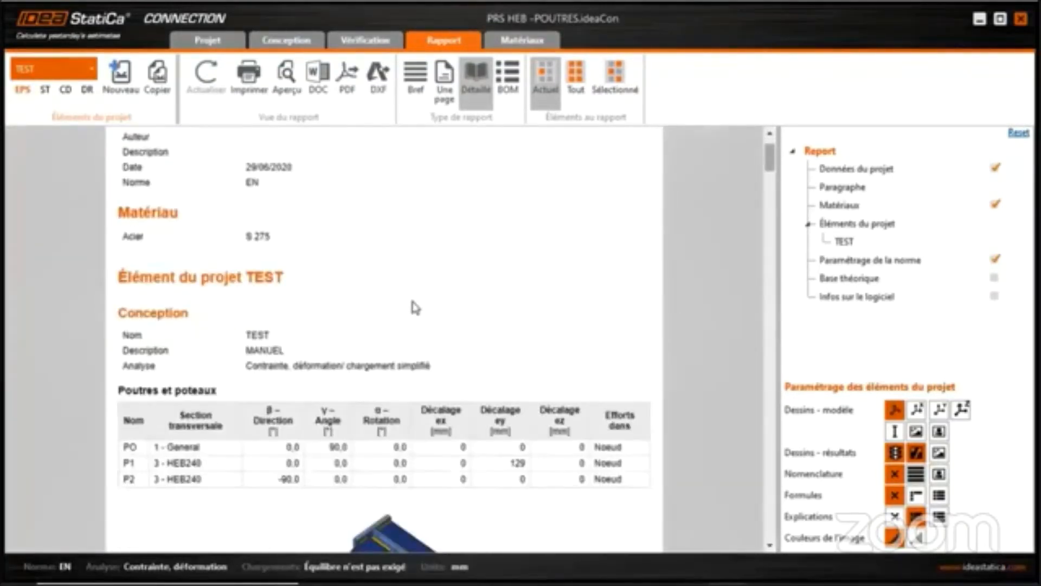
scroll(412, 301, "down", 7)
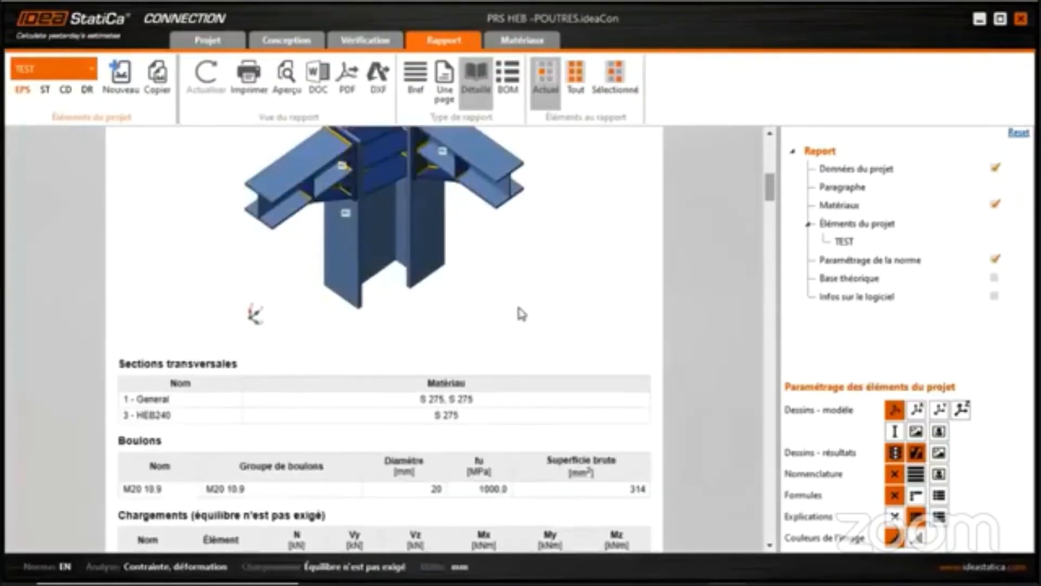
scroll(513, 305, "down", 6)
scroll(502, 301, "down", 5)
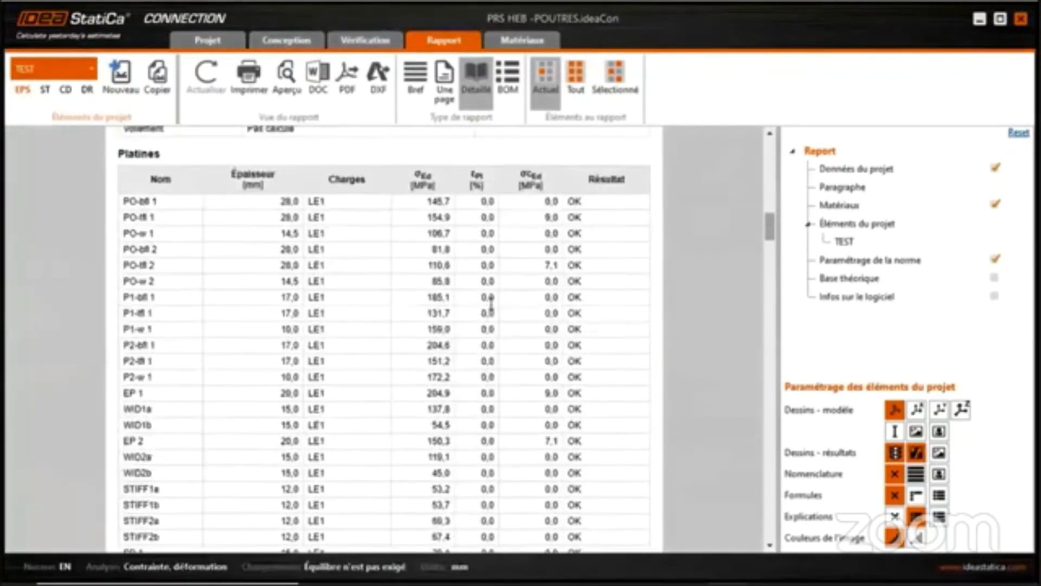
scroll(488, 304, "up", 8)
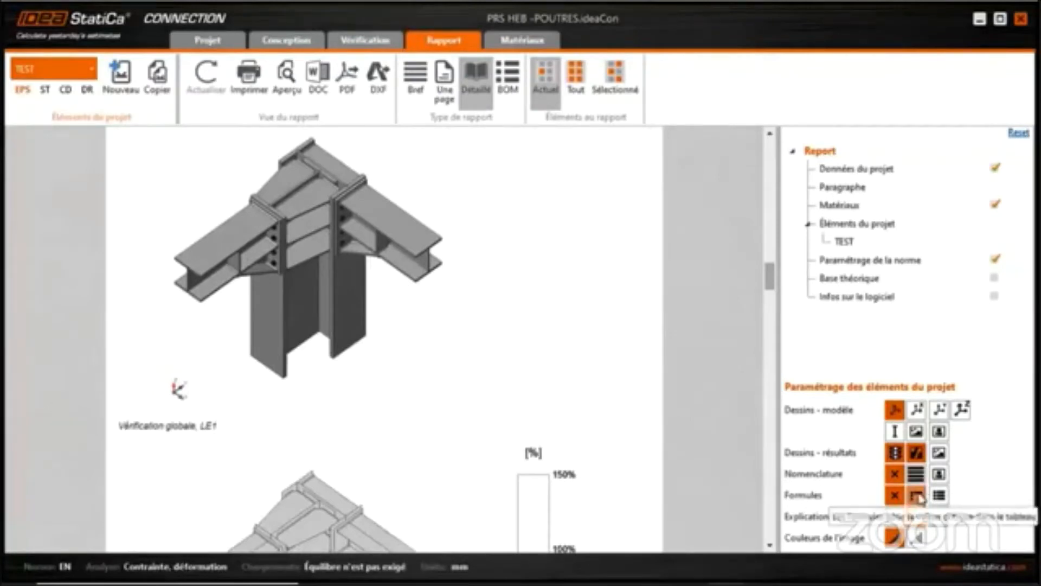
- Add the compact formula explanations and two extra axis views, plus the additional model picture option, to the TEST report settings
left_click(916, 494)
left_click(939, 432)
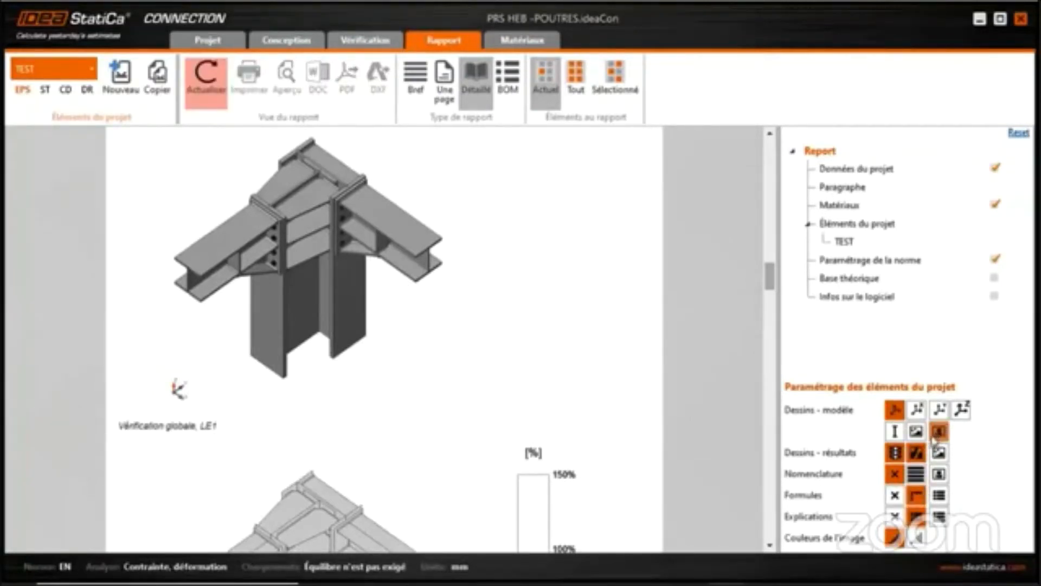
left_click(895, 434)
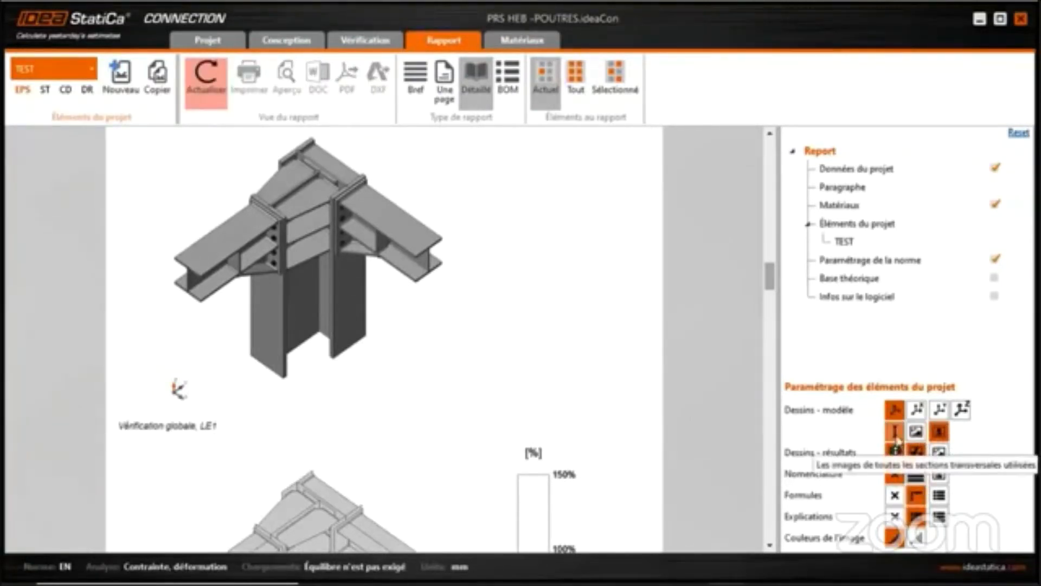
left_click(916, 410)
left_click(939, 409)
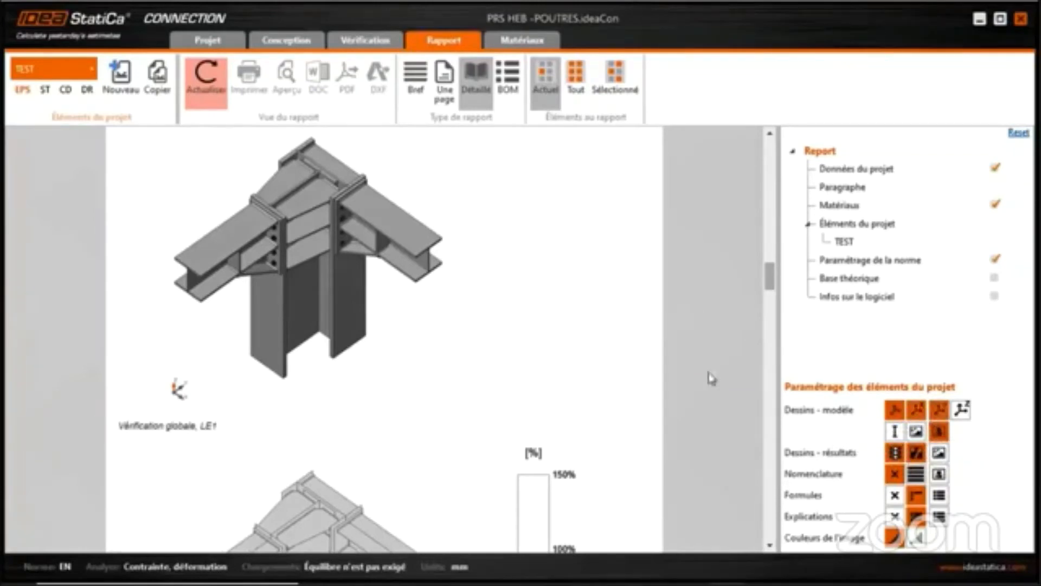
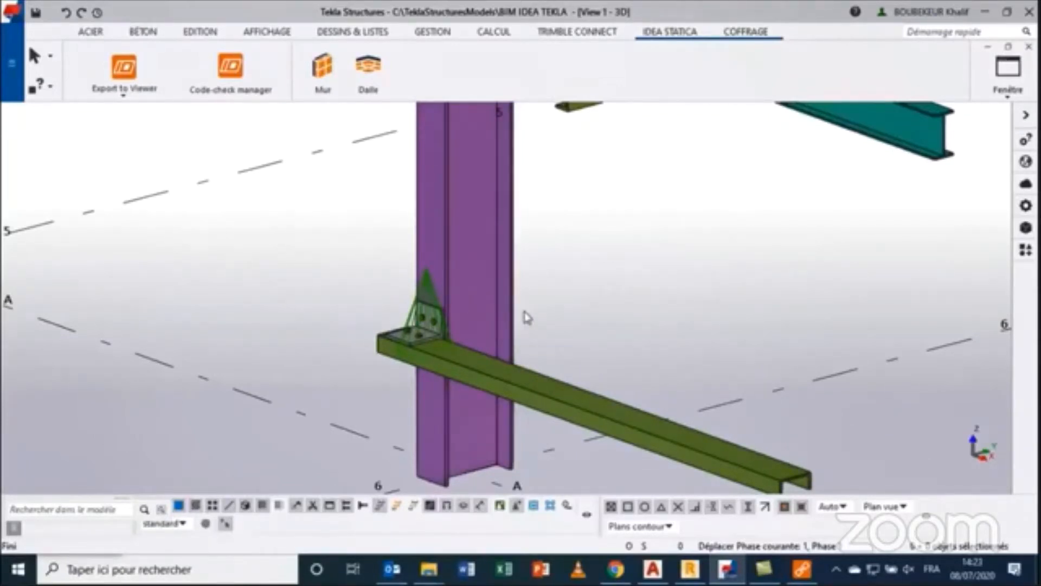
- In Tekla Structures, begin a new IDEA StatiCa connection import and pick the midpoint of the teal beam's top flange end at the purple column
left_click_drag(563, 333, 563, 333)
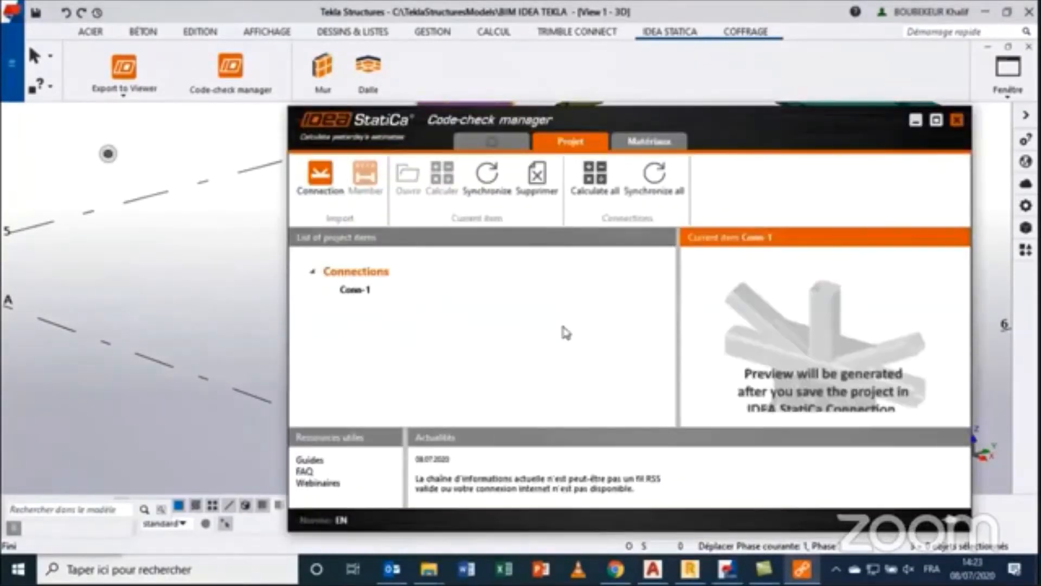
left_click(321, 187)
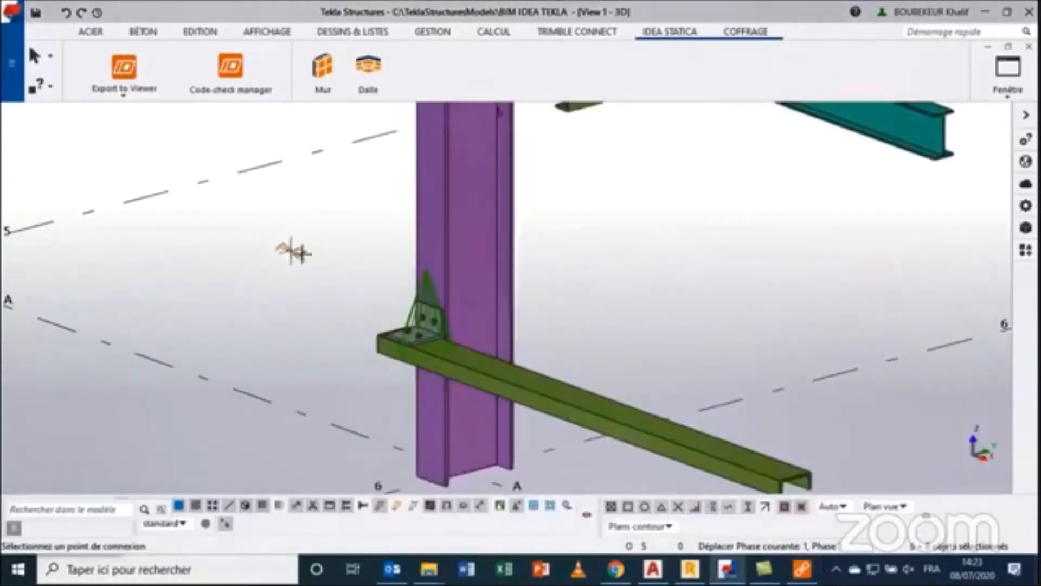
middle_click_drag(494, 272, 452, 467)
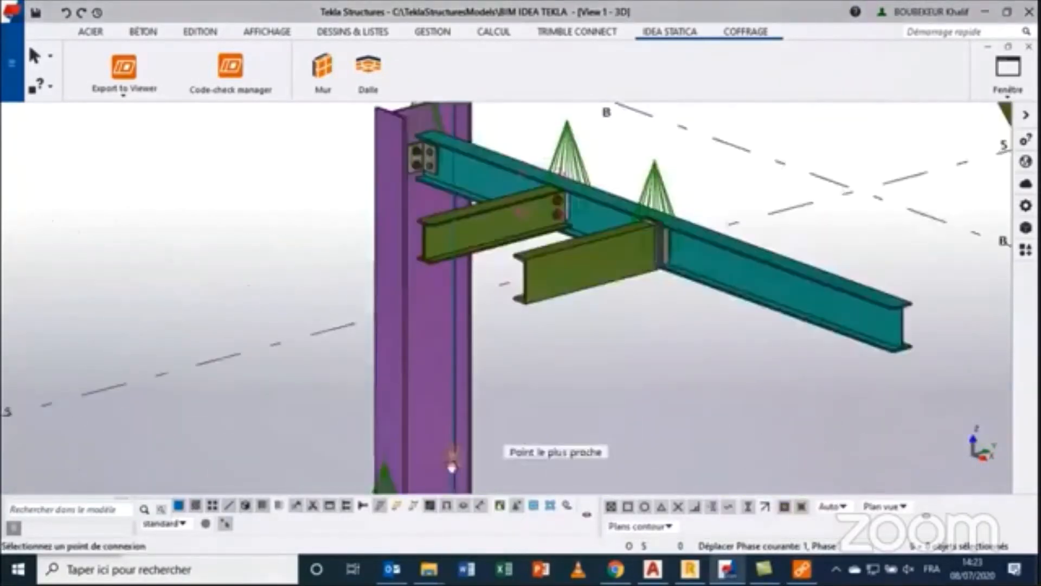
scroll(398, 260, "up", 4)
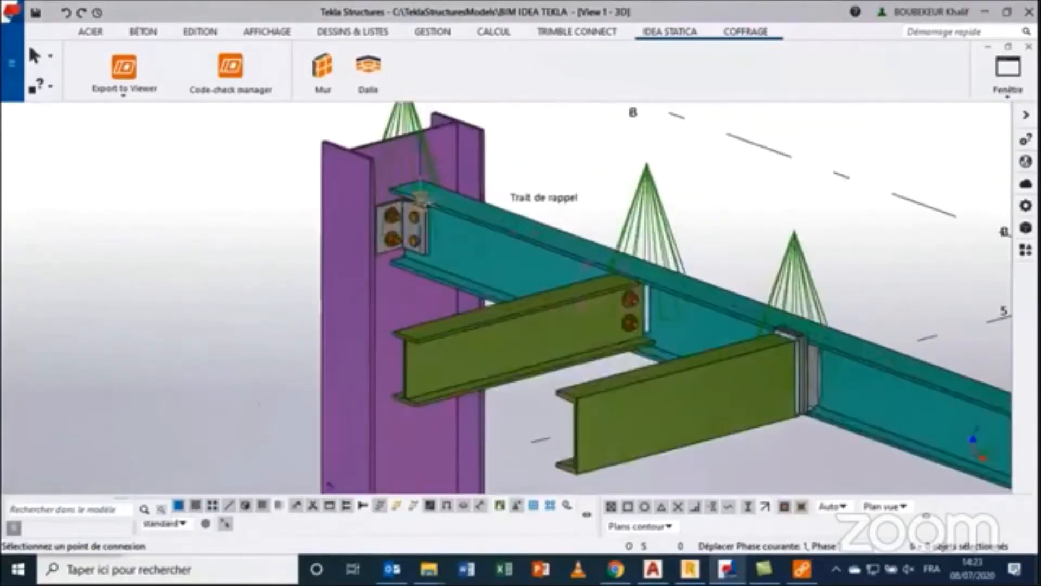
scroll(419, 198, "up", 4)
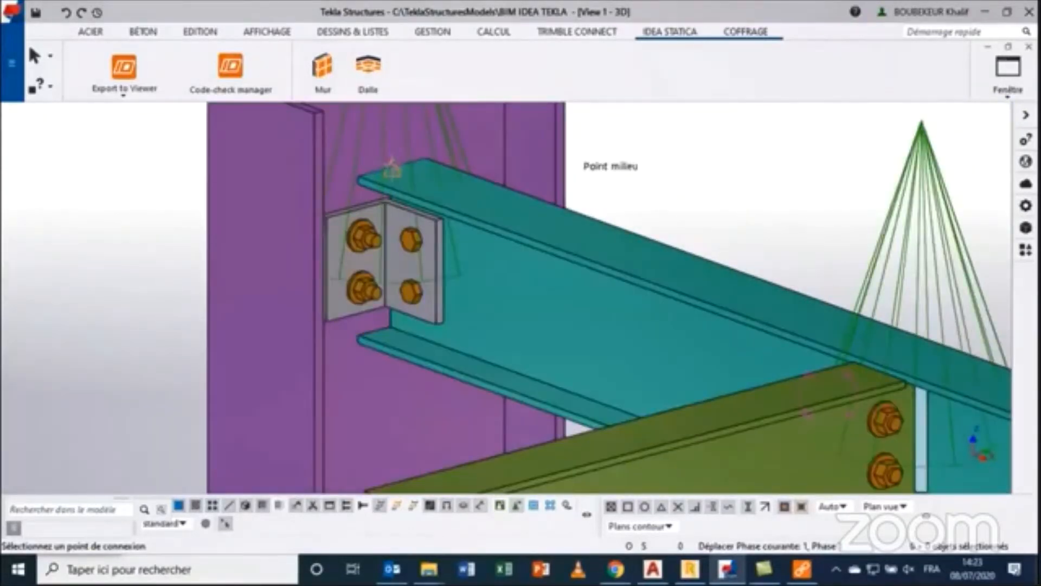
left_click(392, 170)
scroll(346, 170, "down", 5)
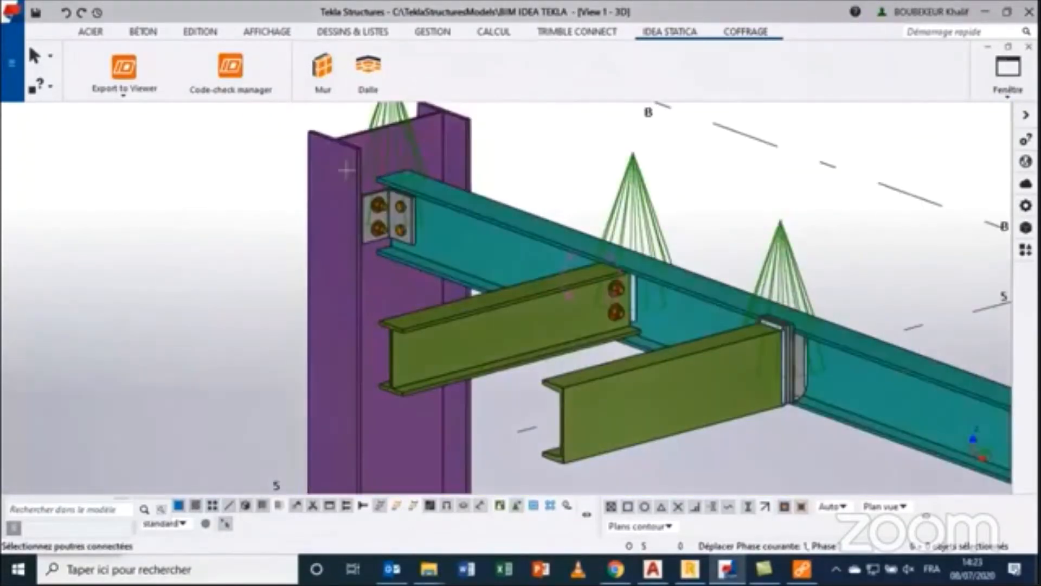
- Choose the purple column and teal beam as connected members, and window-select the angle cleat and bolts as the assembly parts
left_click(340, 169)
left_click(447, 230)
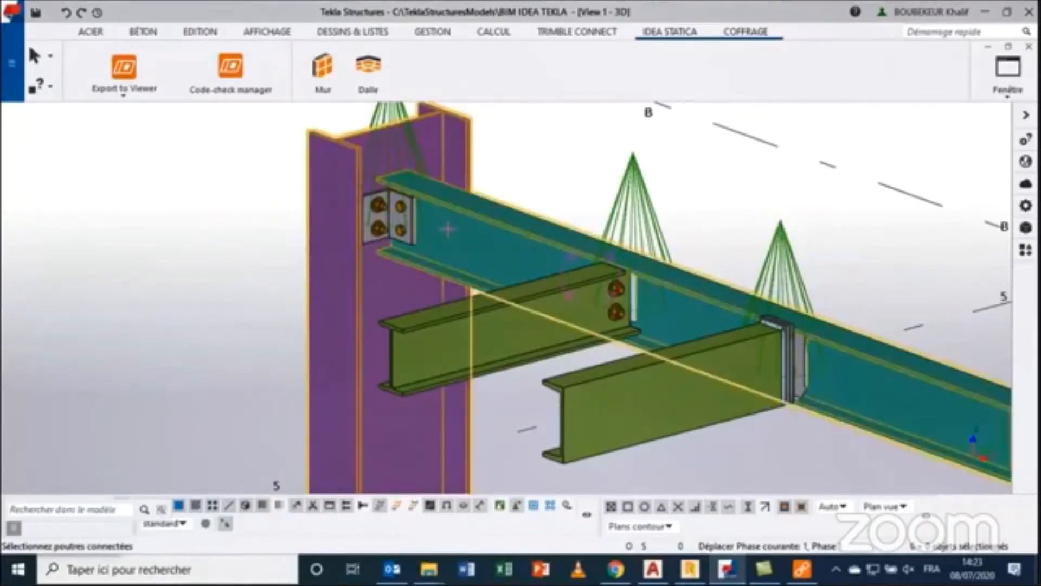
middle_click(448, 230)
scroll(448, 230, "down", 3)
left_click_drag(332, 142, 480, 267)
middle_click(479, 267)
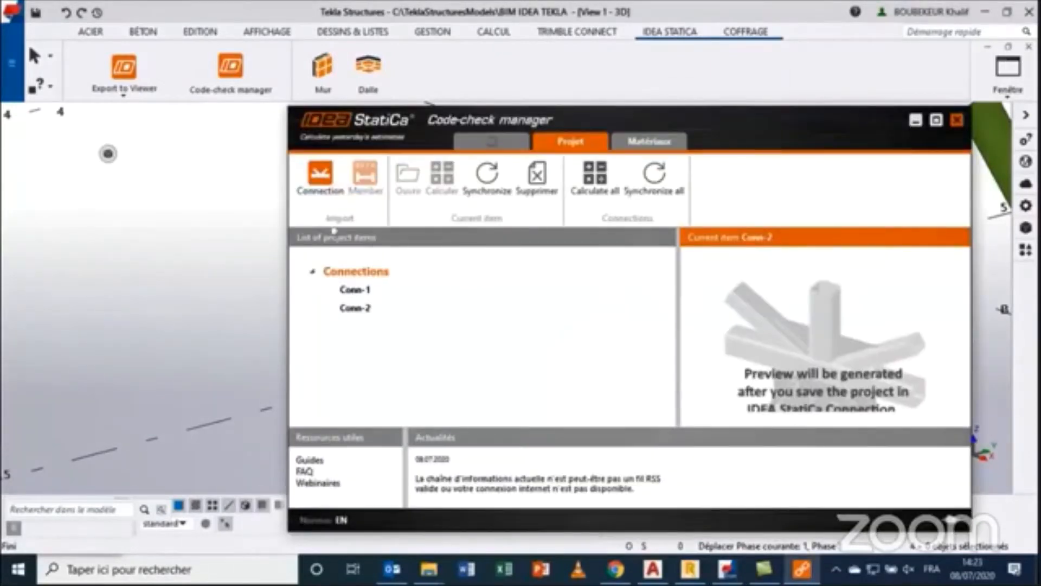
- Import the bolted joint between the nearer-to-column green beam and the teal beam, with its point at the midpoint of the green beam's top flange end
left_click(320, 175)
scroll(542, 255, "up", 5)
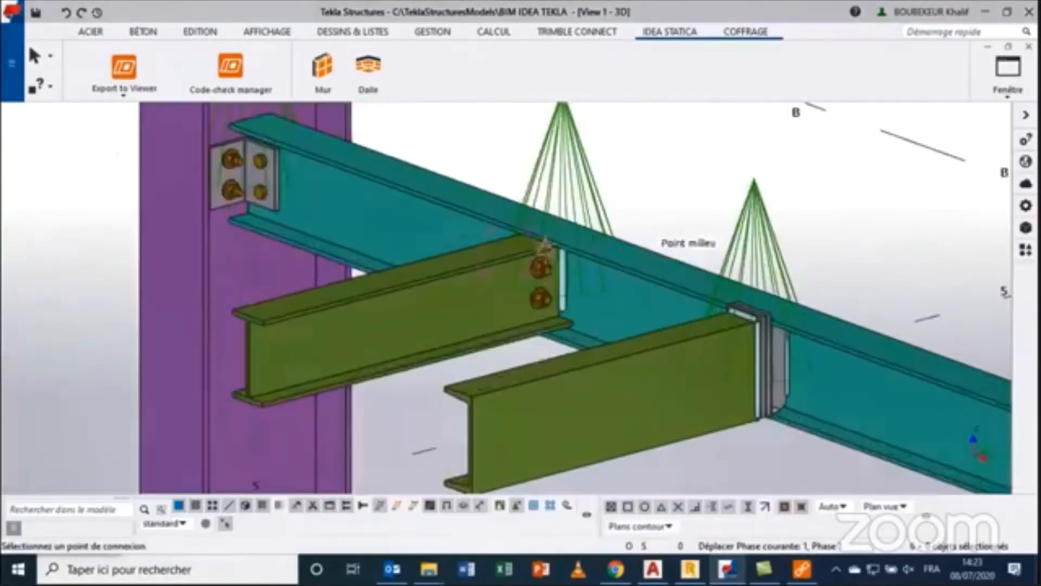
scroll(544, 247, "up", 5)
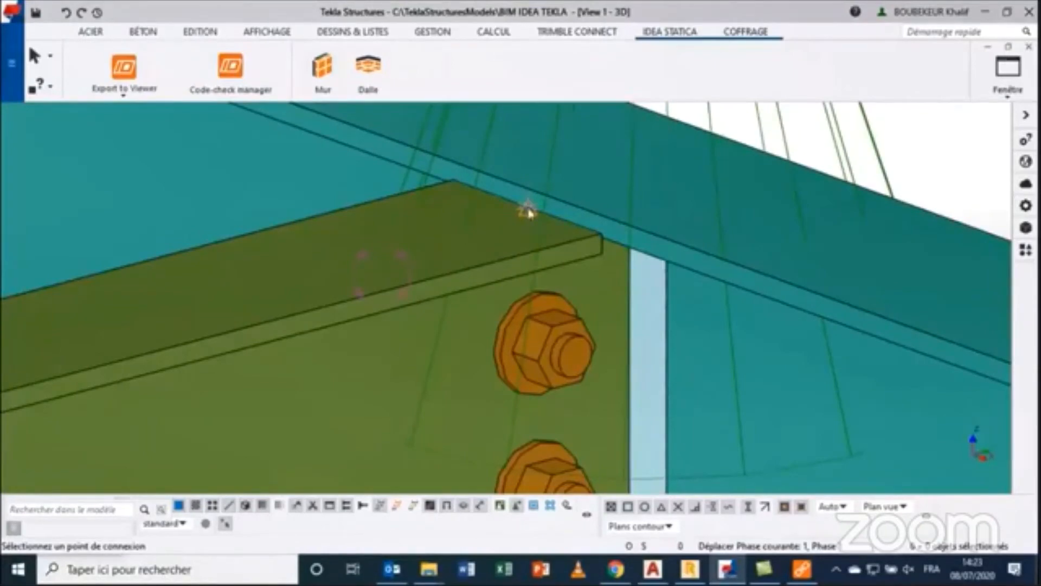
left_click(529, 212)
scroll(528, 217, "down", 5)
left_click(527, 225)
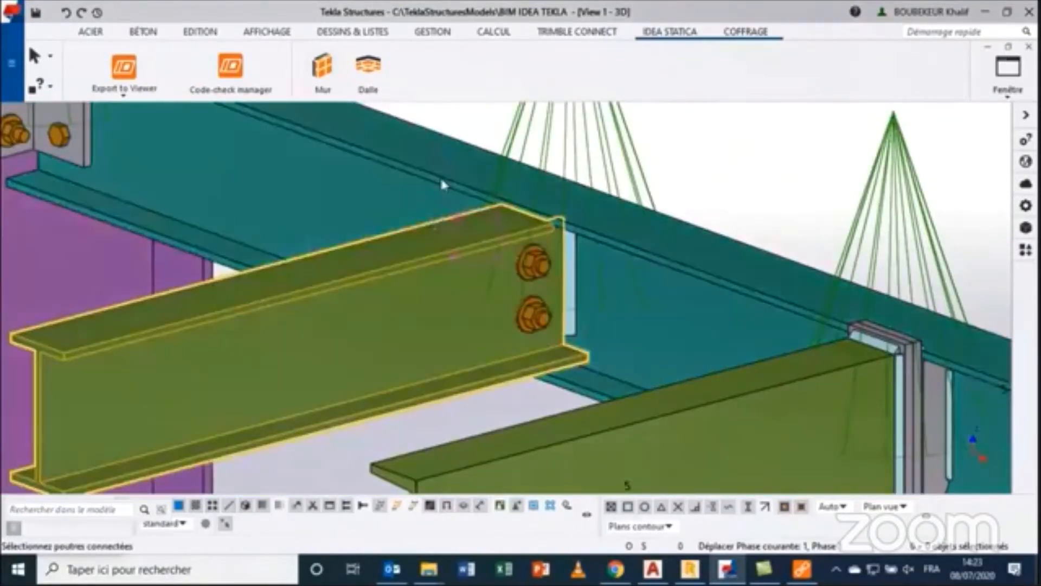
middle_click(442, 185)
scroll(440, 176, "down", 6)
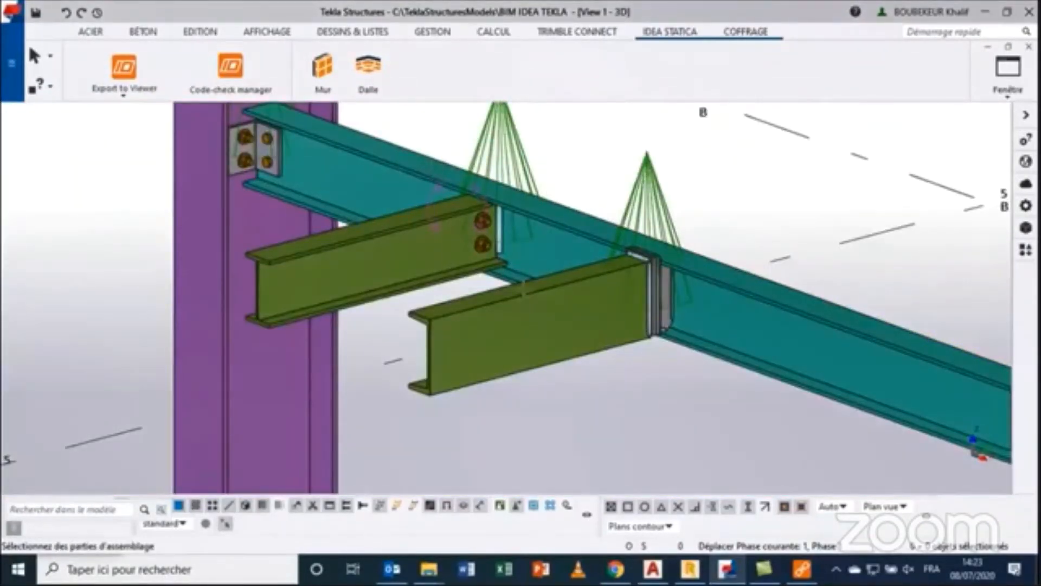
middle_click(524, 289)
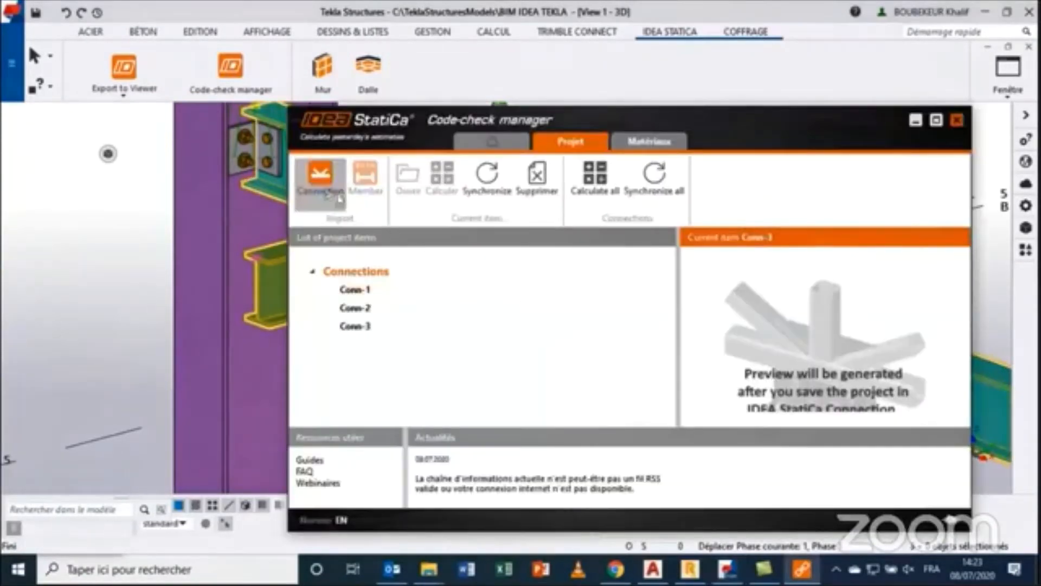
- Import the end-plate joint between the second green beam and the teal beam, with its point at the green beam's top flange end
left_click(324, 189)
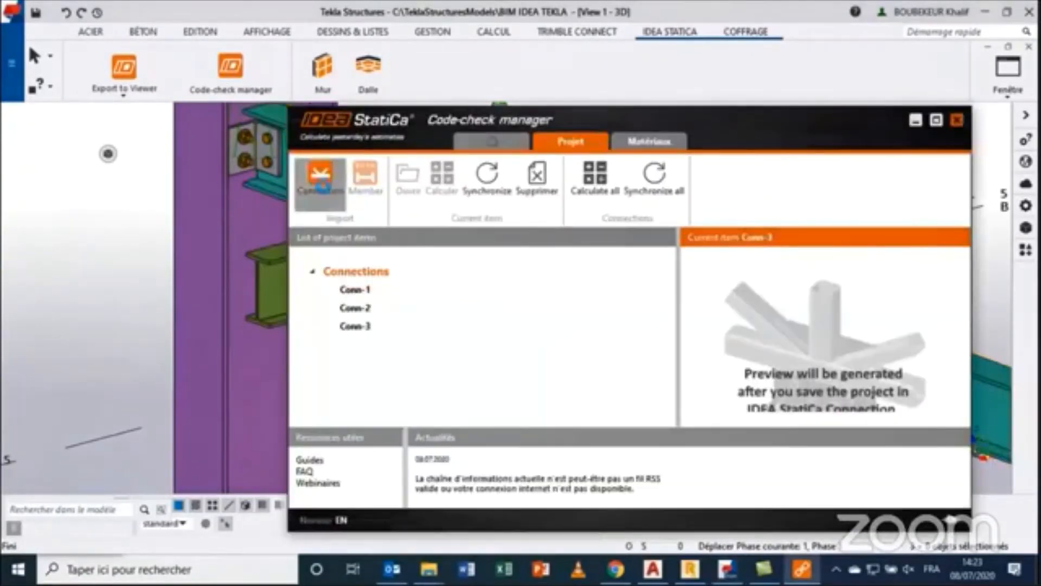
scroll(624, 295, "up", 6)
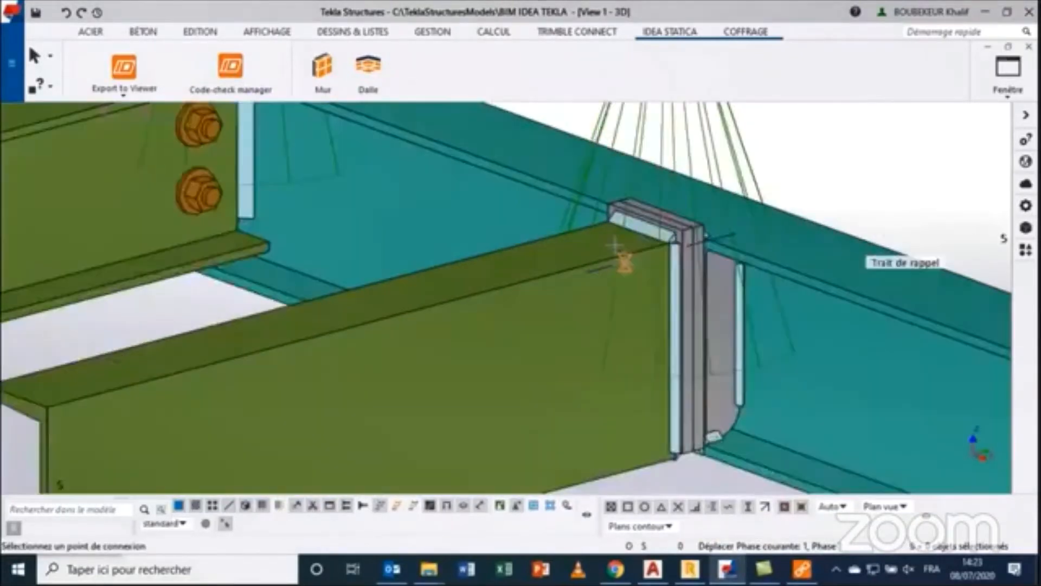
left_click(647, 227)
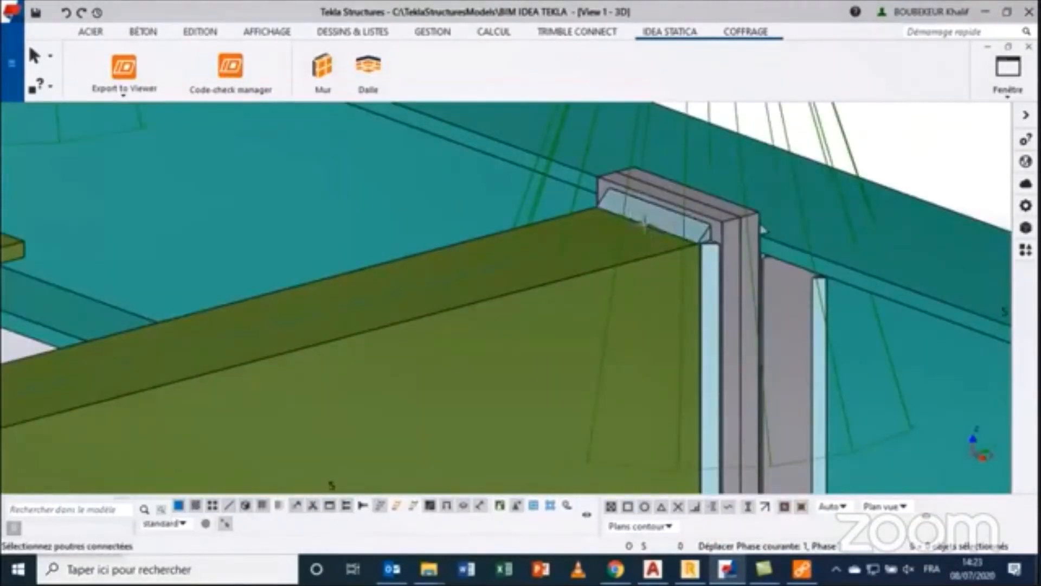
scroll(642, 239, "down", 3)
scroll(642, 239, "down", 1)
left_click(577, 241)
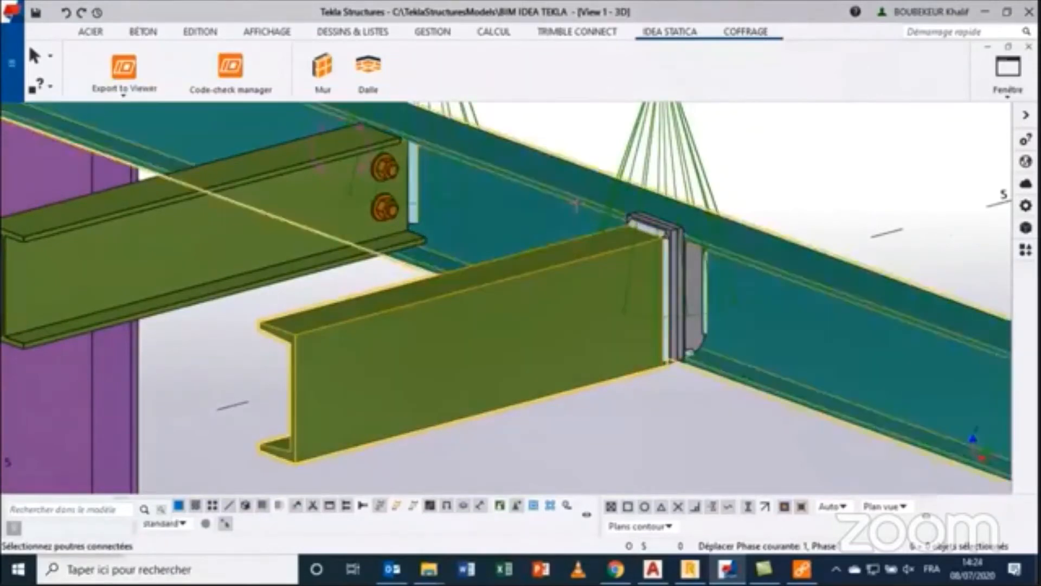
left_click(576, 202)
middle_click(577, 202)
scroll(577, 202, "down", 4)
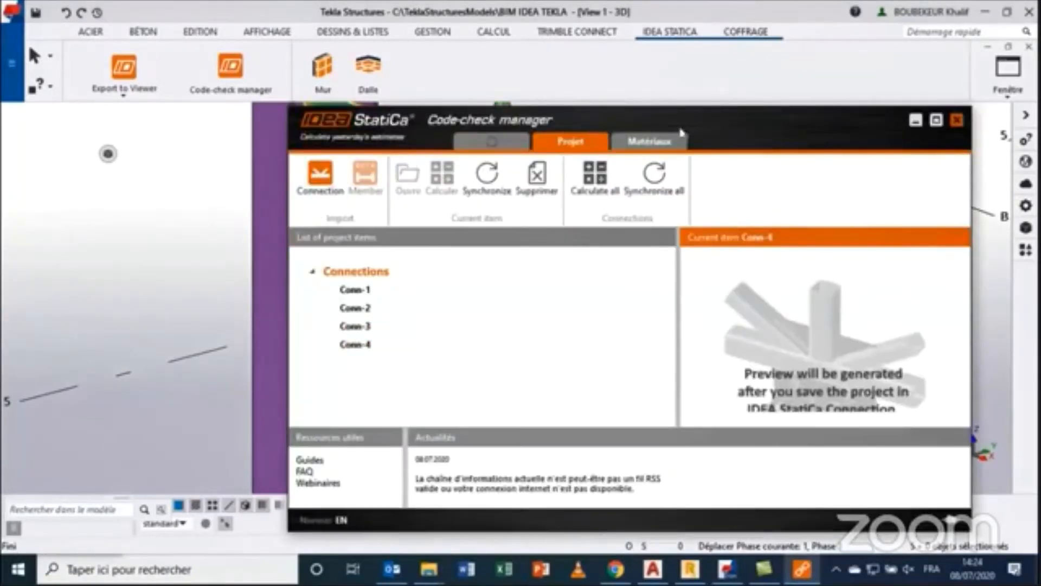
- Rename the first imported connection as ASSEMBLAGE 1
left_click_drag(699, 118, 711, 112)
left_click(373, 284)
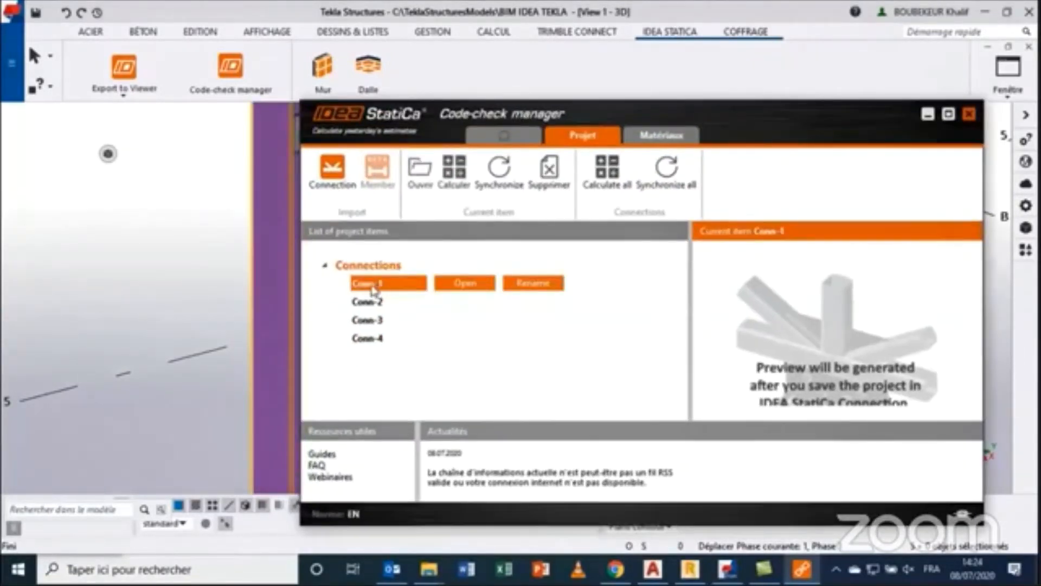
left_click(540, 288)
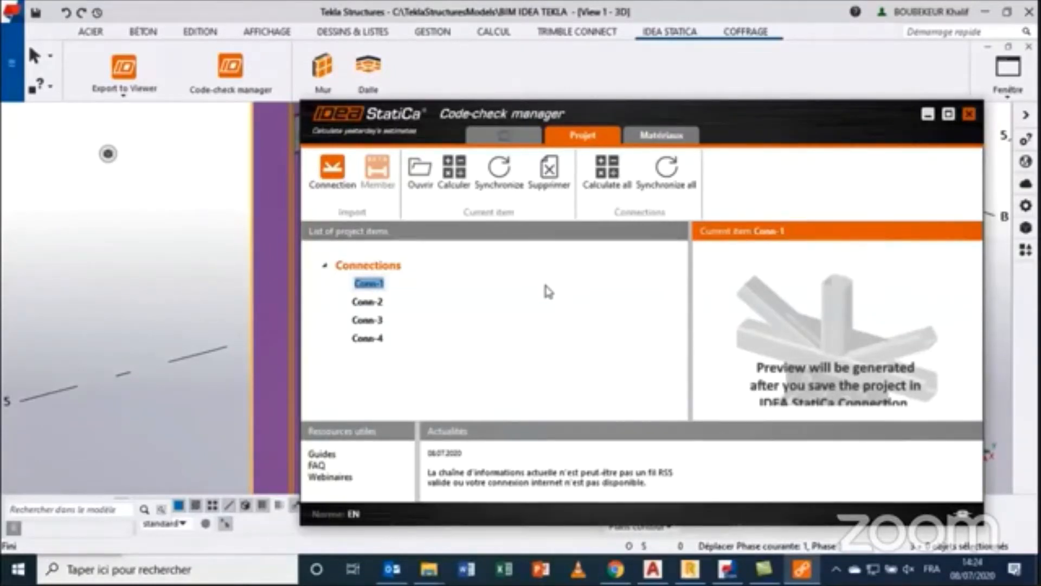
type("ASSEMBLAGE 1")
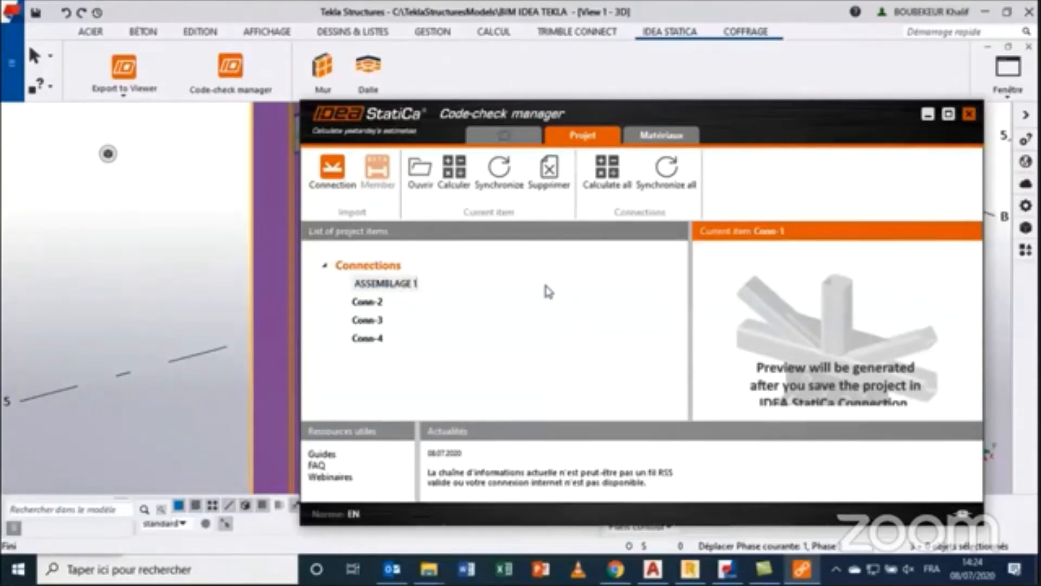
key("Return")
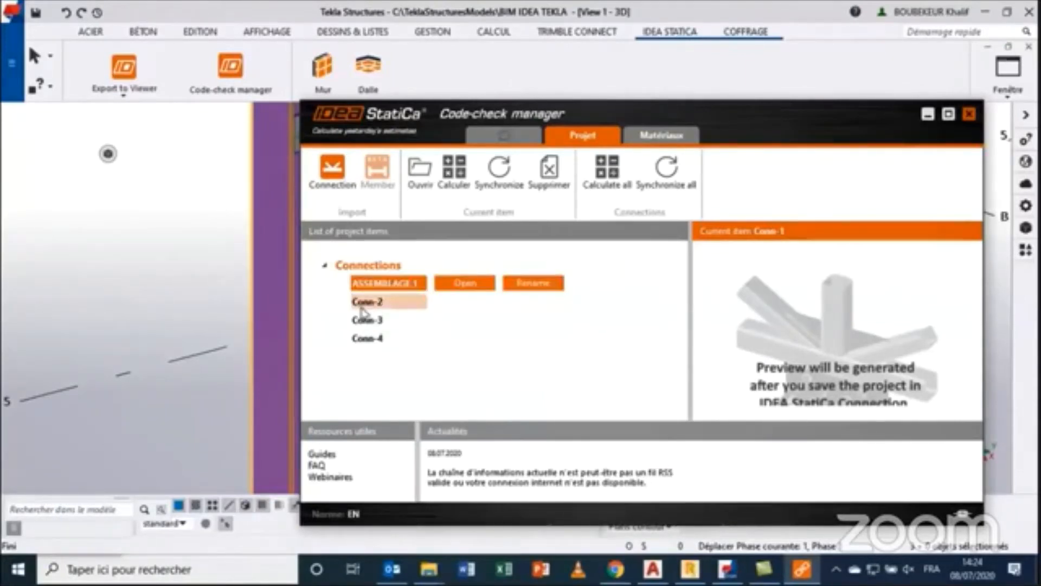
- Rename the second imported connection as ASSEMBLAGE 2
left_click(536, 305)
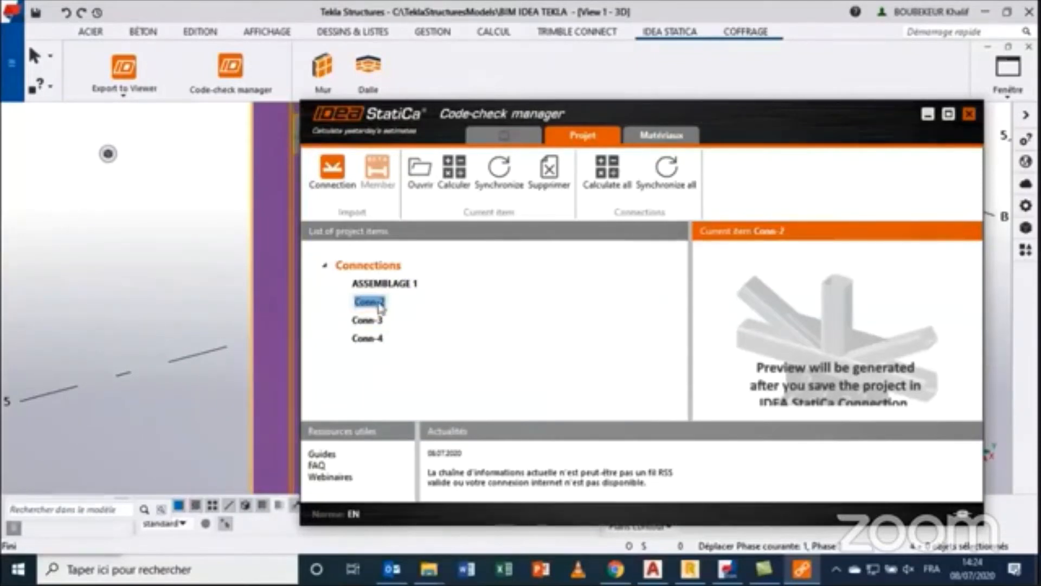
type("ASSEMBLAG")
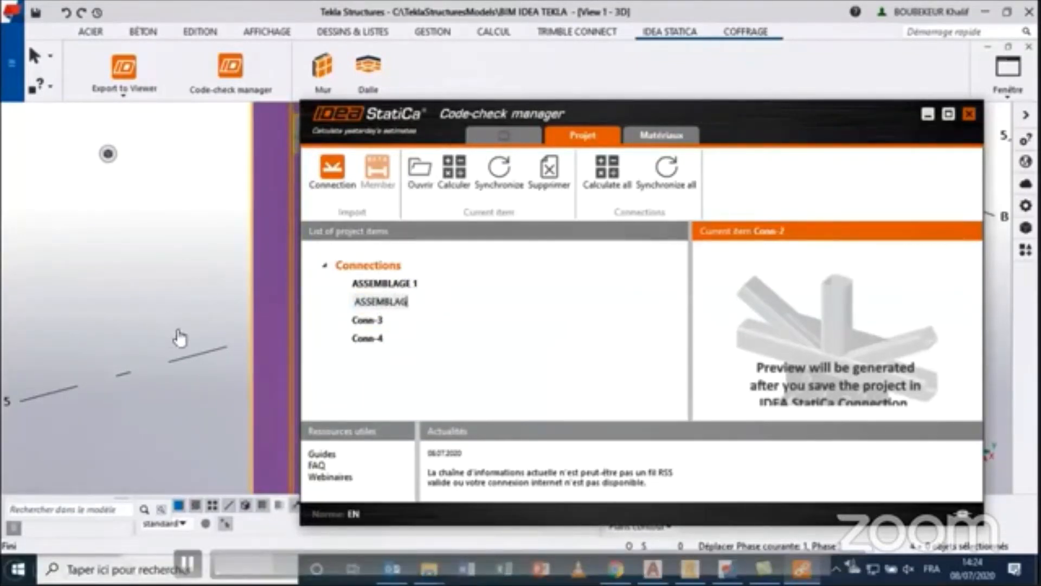
type("E 2")
key("Return")
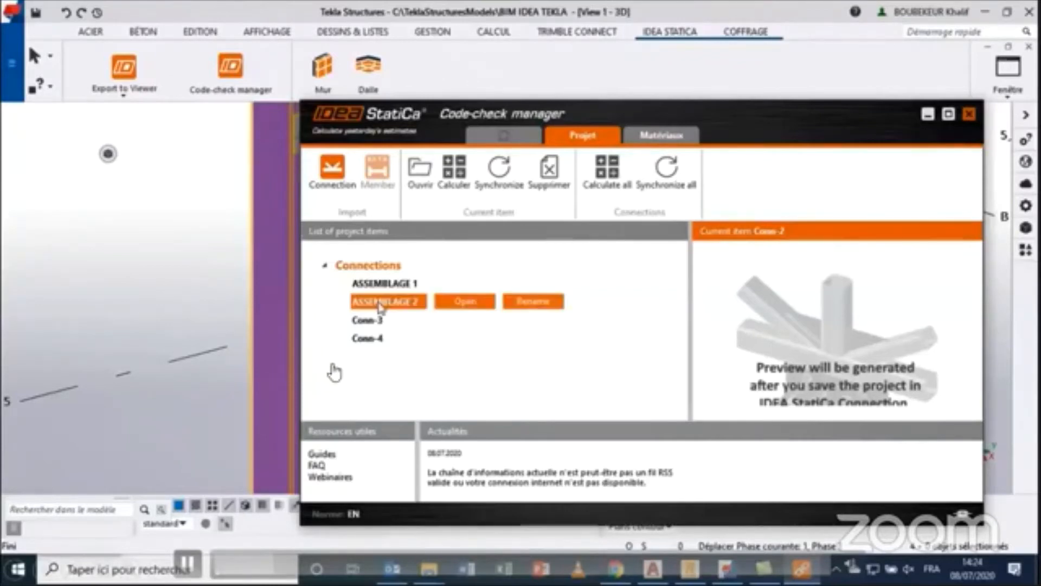
- Rename the third imported connection as ASSEMBLAGE 3
left_click(379, 320)
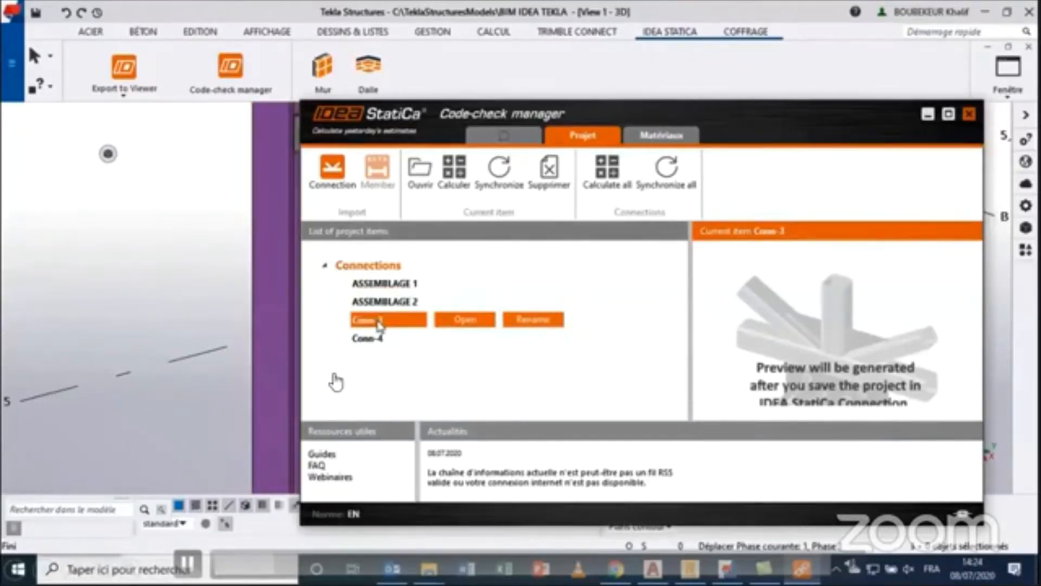
left_click(534, 321)
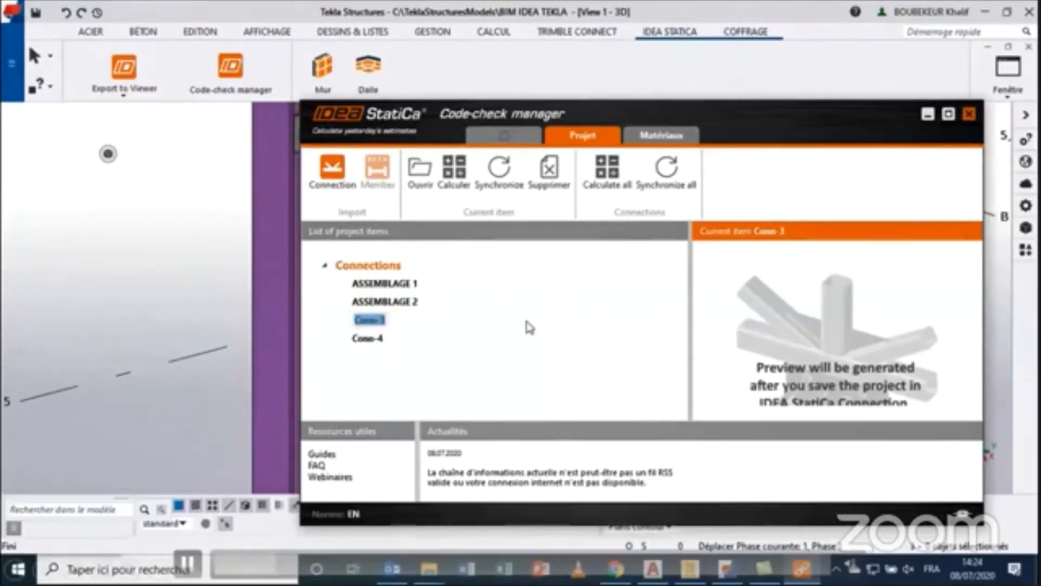
type("ASSEMBLA")
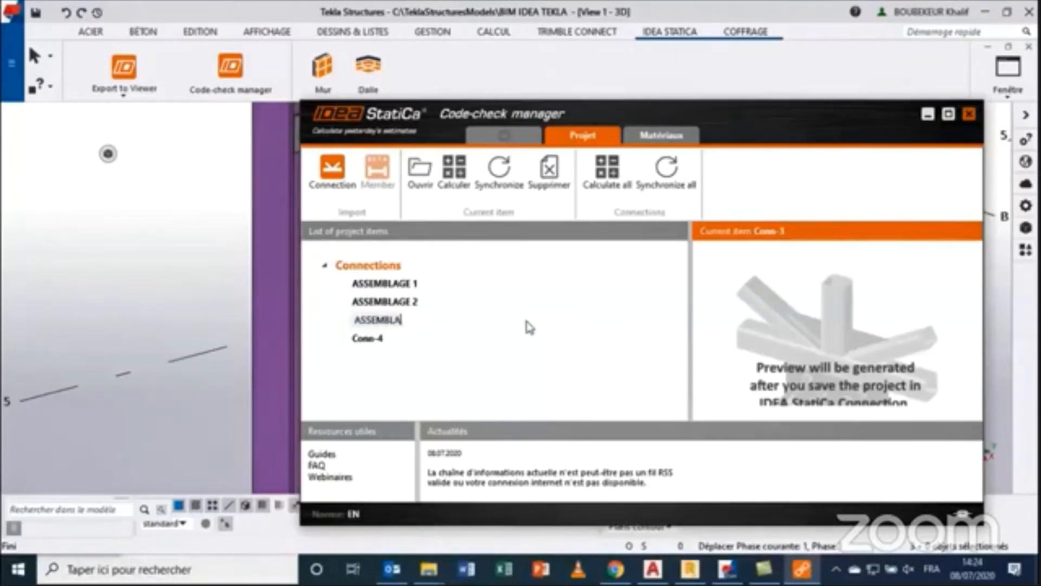
type("GE 3")
key("Return")
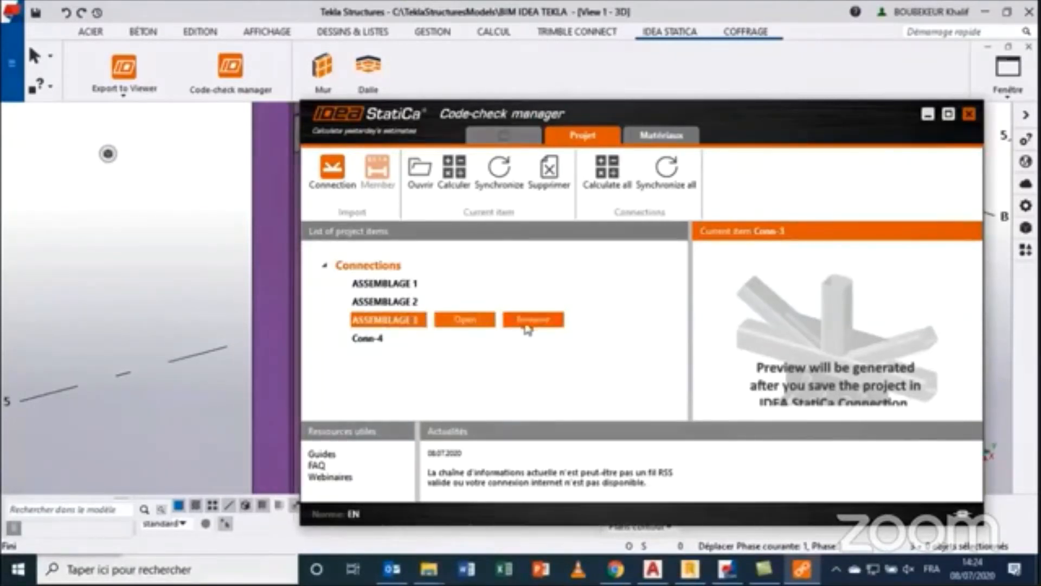
- Rename the fourth imported connection as ASSEMBLAGE 4
left_click(394, 340)
left_click(528, 342)
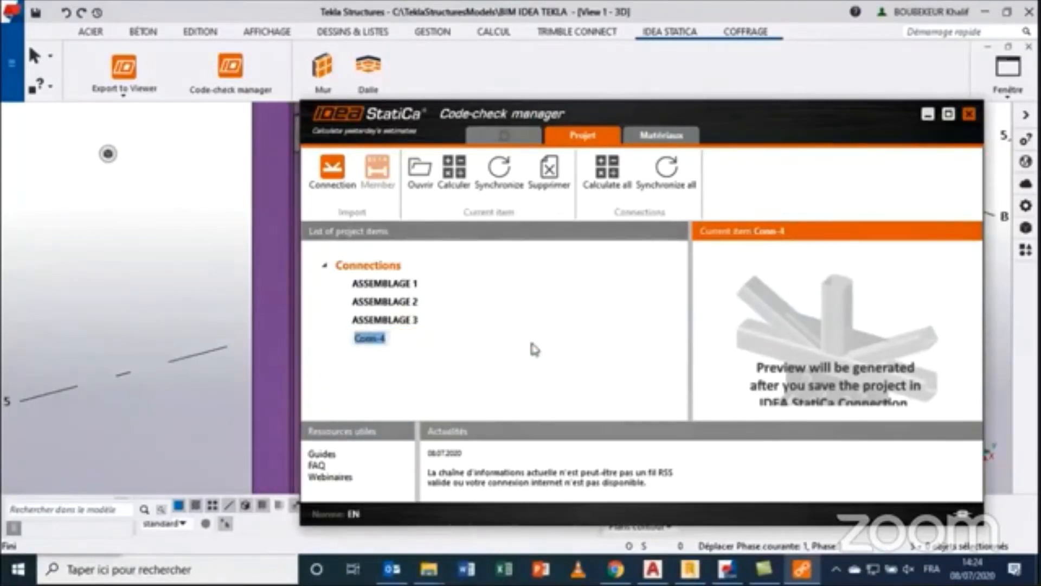
type("ASSEMBLA")
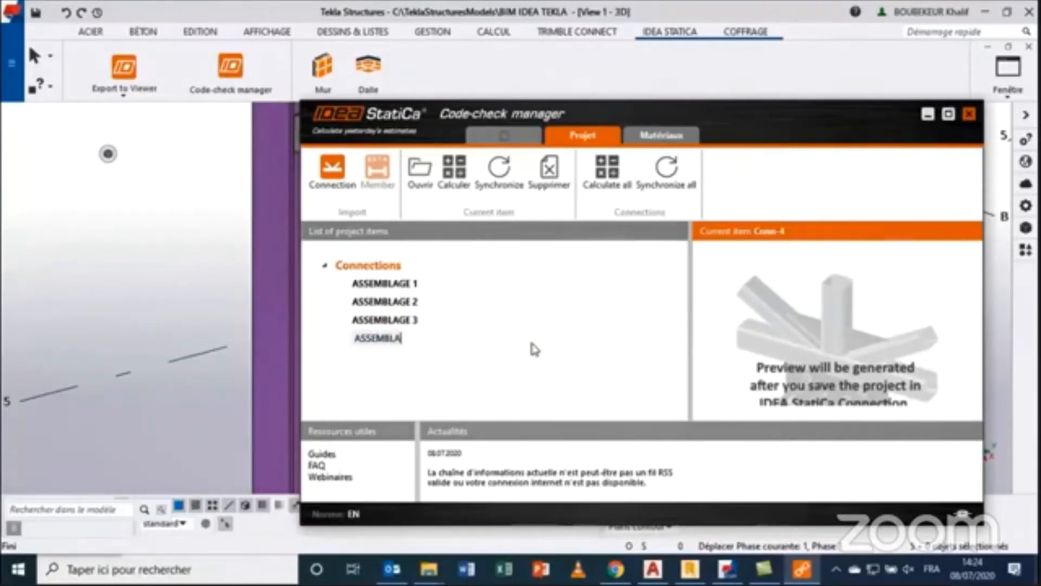
type("GE 4")
key("Return")
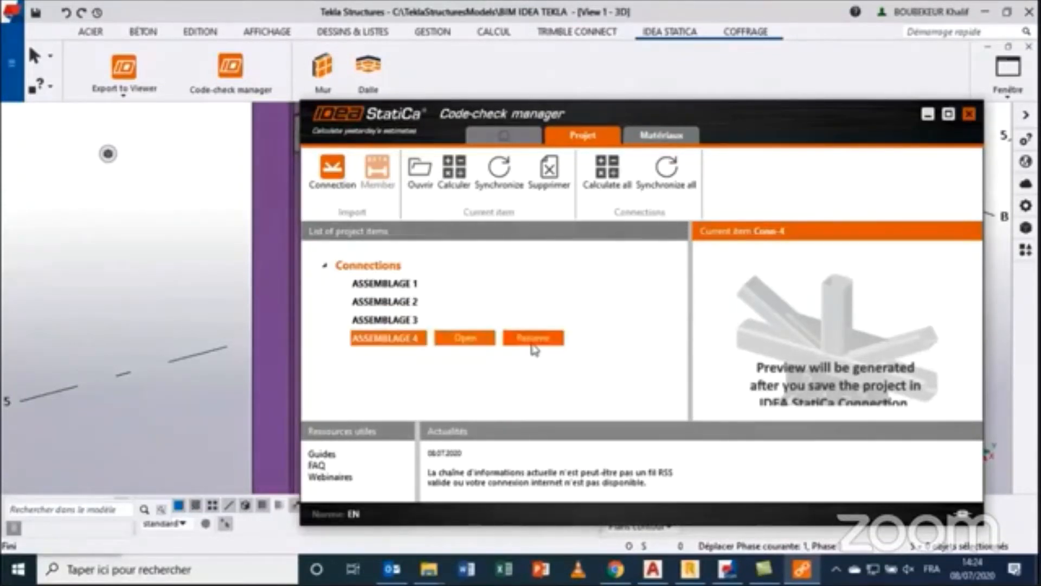
- Examine which joint of the Tekla model each connection from ASSEMBLAGE 1 to ASSEMBLAGE 4 refers to
left_click(388, 285)
scroll(275, 302, "down", 5)
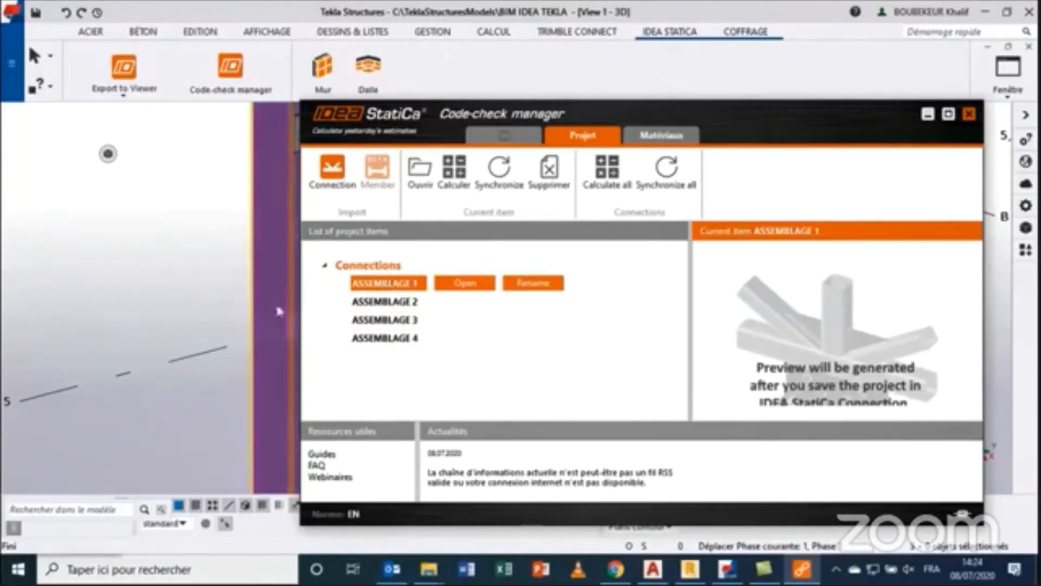
scroll(272, 400, "up", 3)
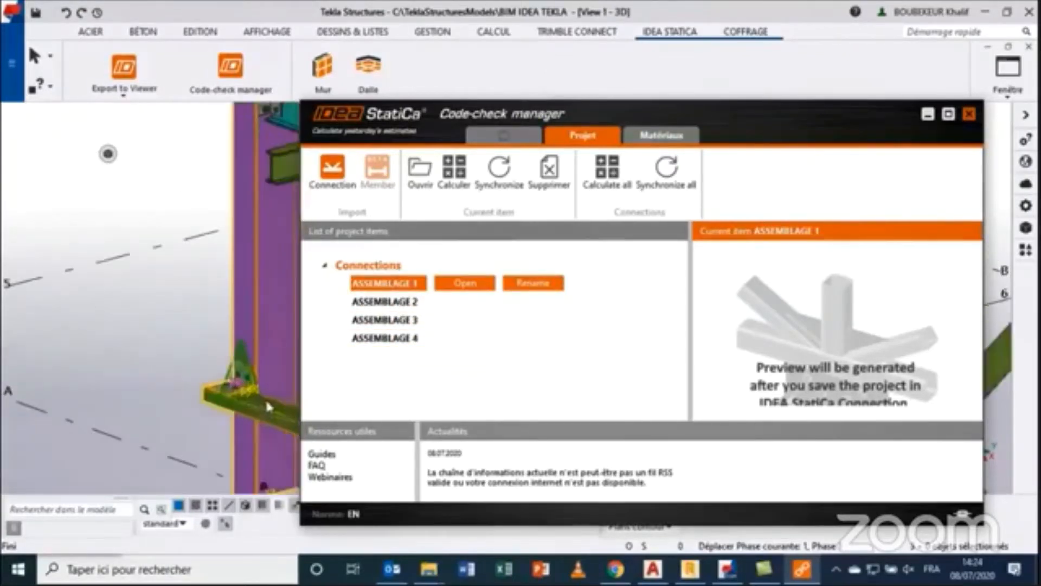
scroll(239, 369, "down", 3)
middle_click_drag(217, 358, 89, 335)
left_click(802, 572)
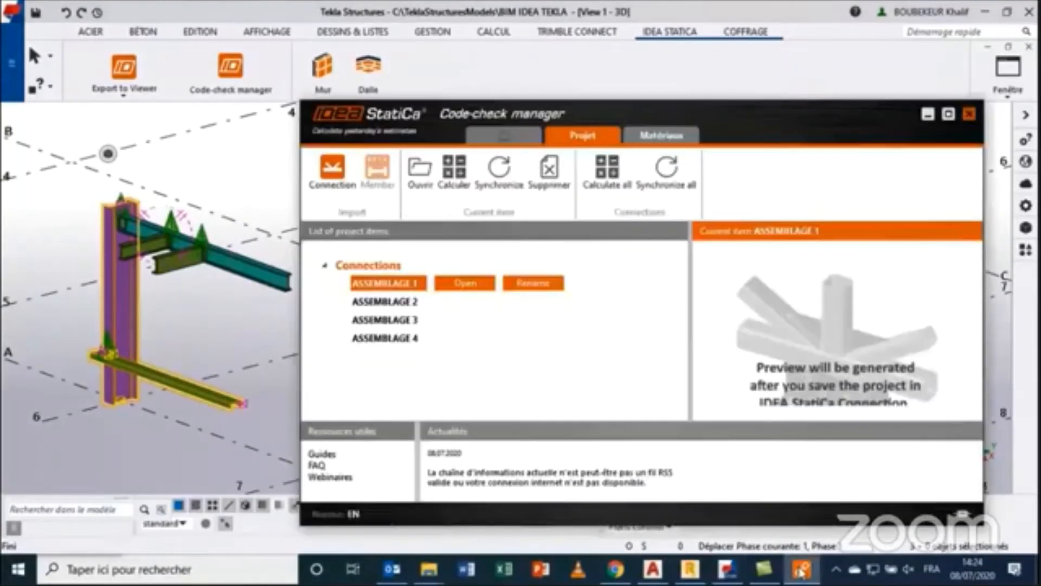
left_click(384, 302)
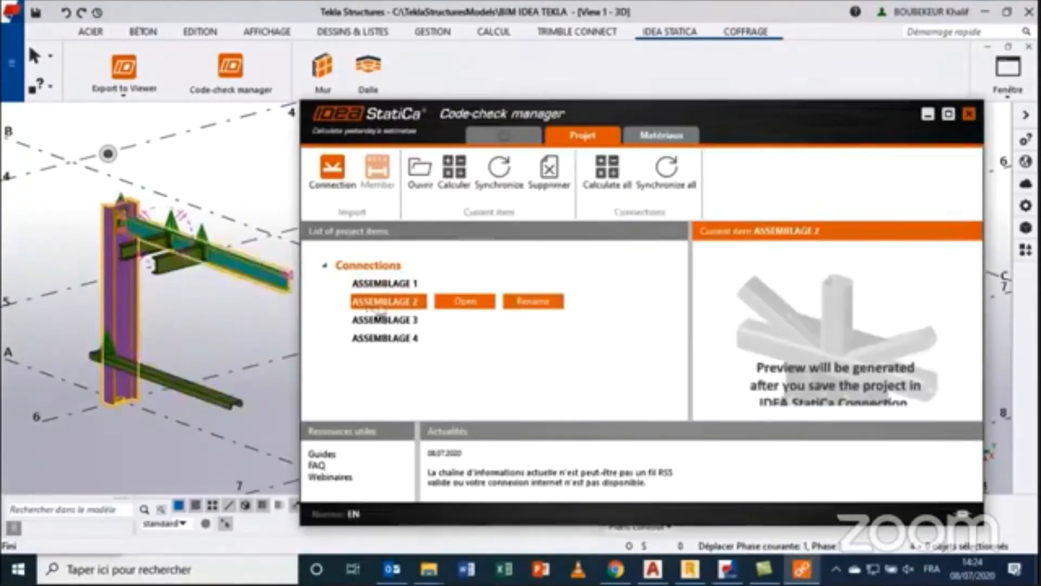
scroll(128, 222, "up", 5)
scroll(128, 221, "down", 5)
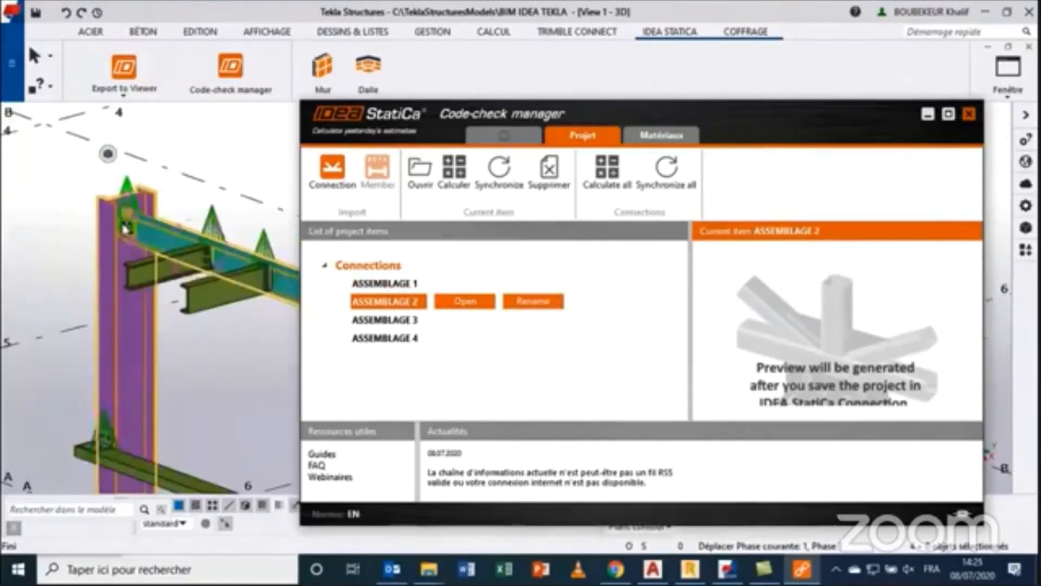
left_click(388, 323)
scroll(209, 263, "up", 2)
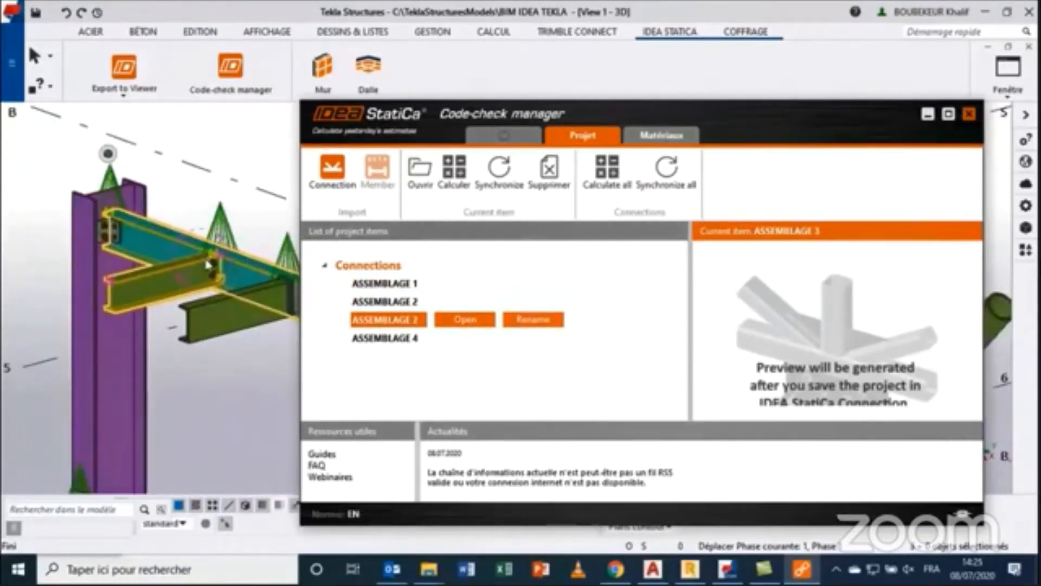
scroll(209, 263, "down", 3)
left_click(385, 338)
scroll(188, 308, "up", 2)
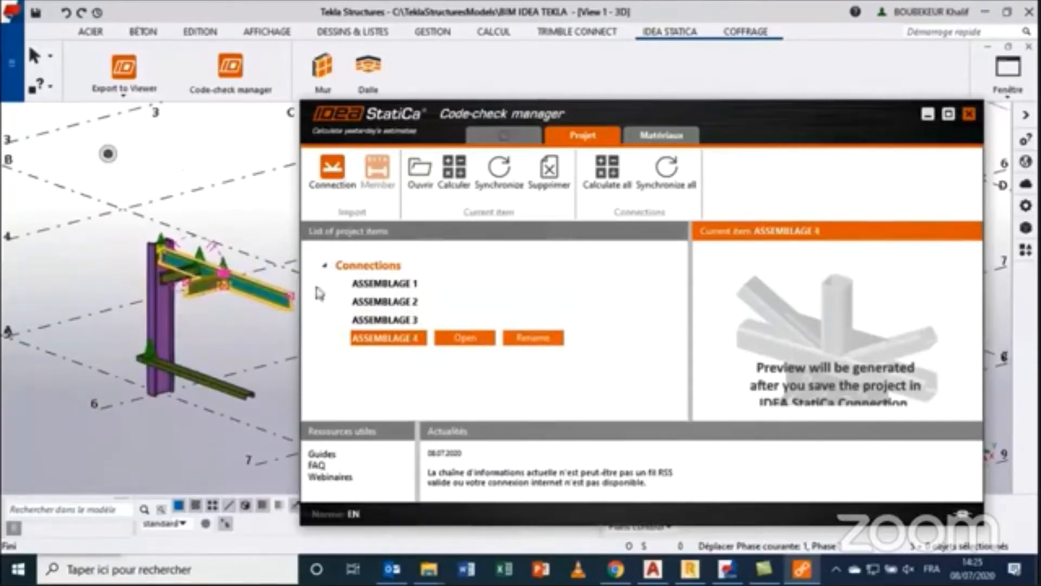
- Open ASSEMBLAGE 1 from the Code-check manager in IDEA StatiCa Connection
left_click(382, 283)
left_click(461, 290)
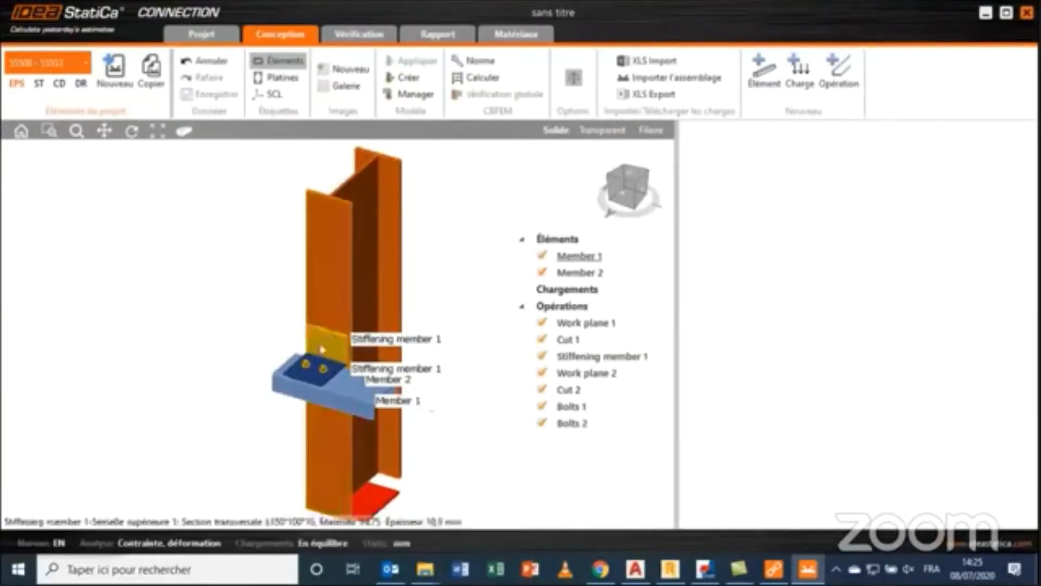
- Rename the IPE300 column, Member 1, as POTEAU
right_click_drag(393, 448, 284, 234)
left_click(286, 237)
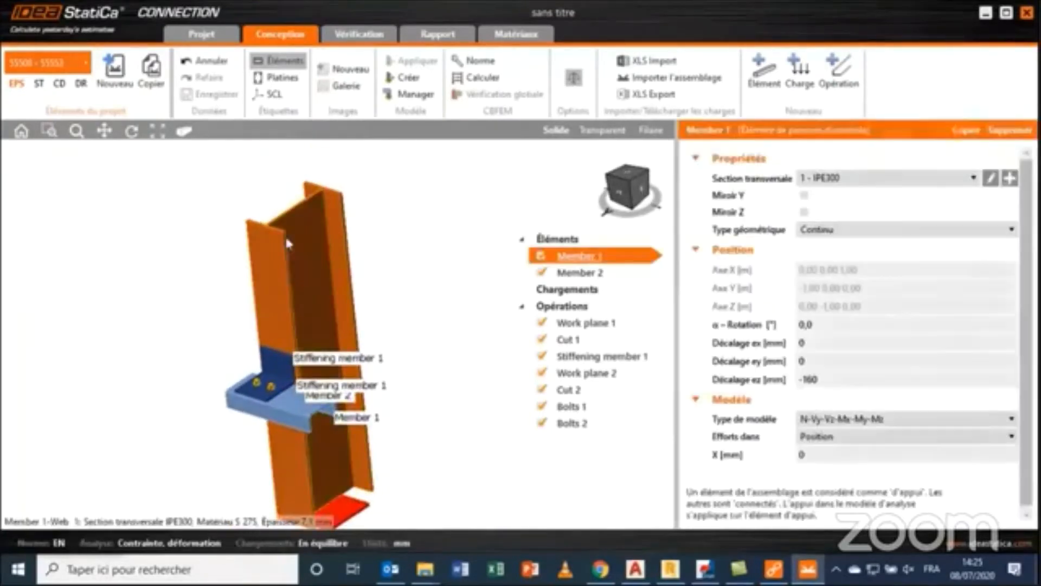
right_click(577, 259)
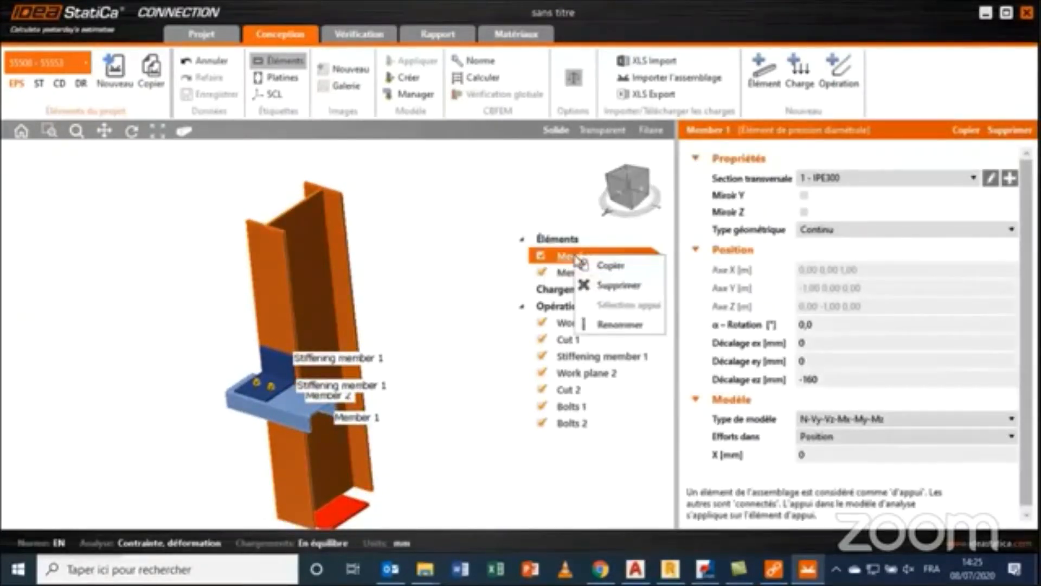
left_click(624, 325)
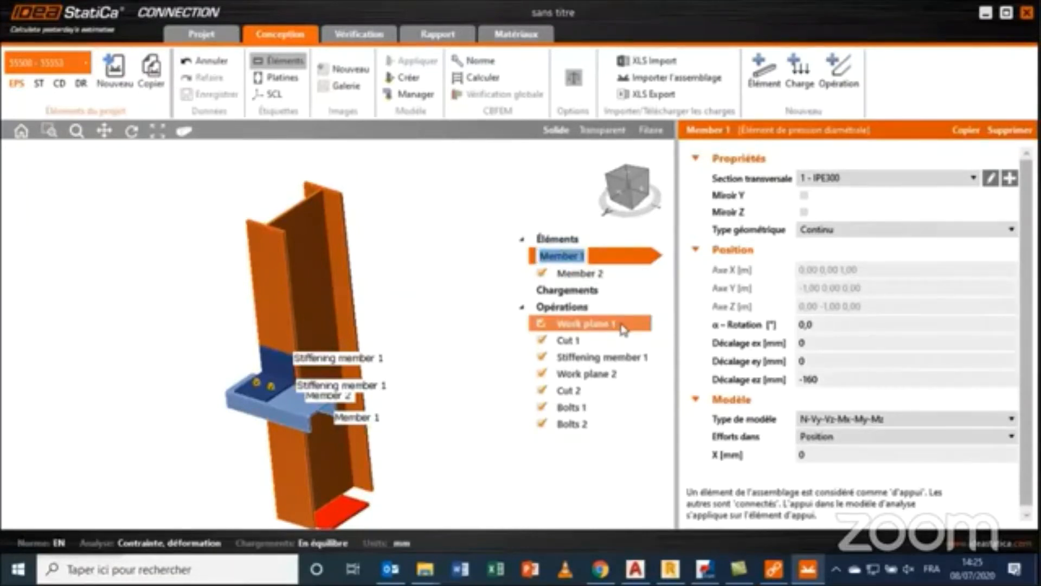
type("POTE")
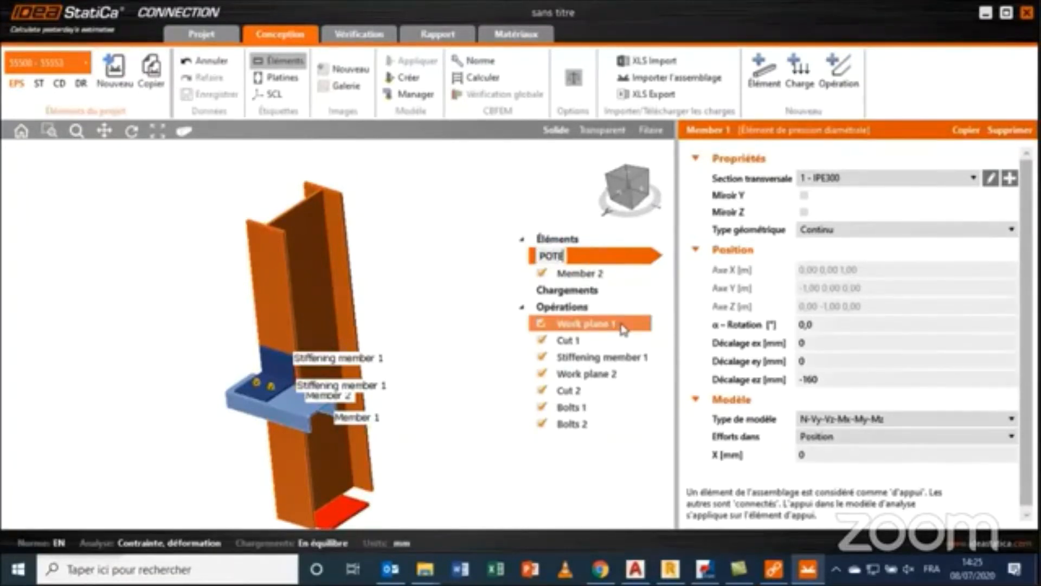
type("AU")
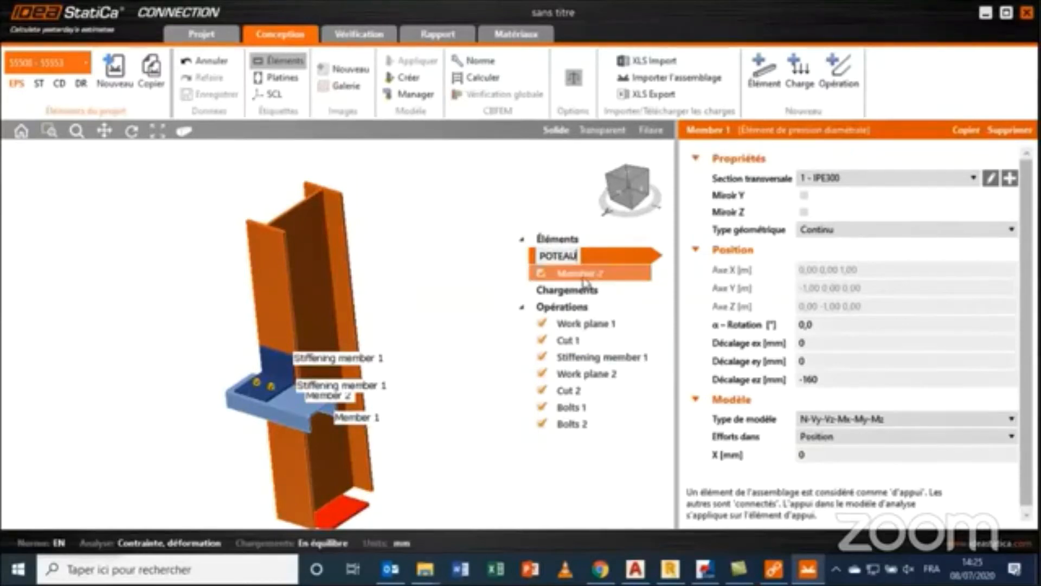
key("Return")
- Rename the UPN140 rail, Member 2, as LISSE
right_click(583, 277)
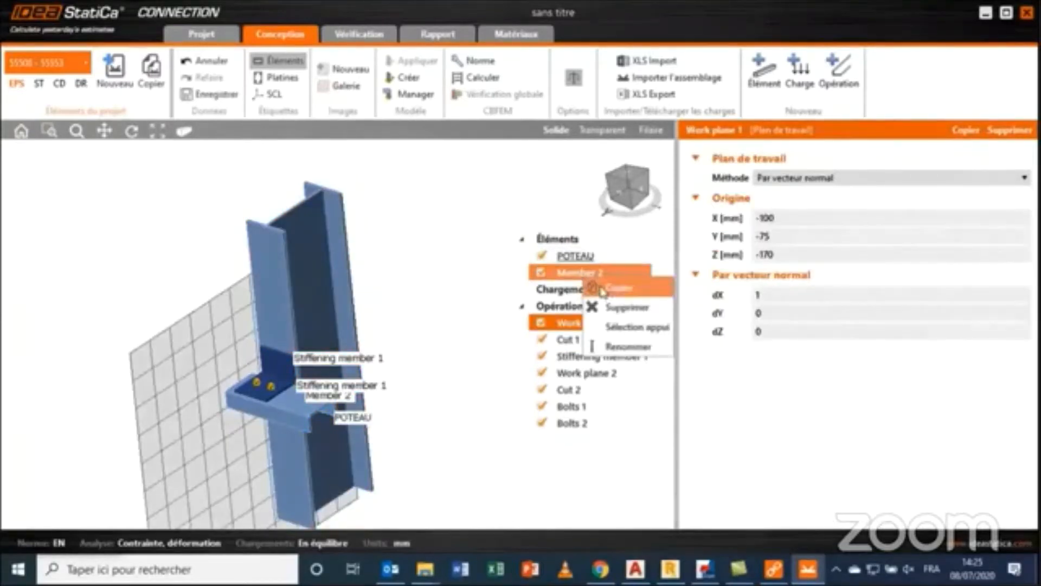
left_click(624, 345)
type("LISSE")
key("Return")
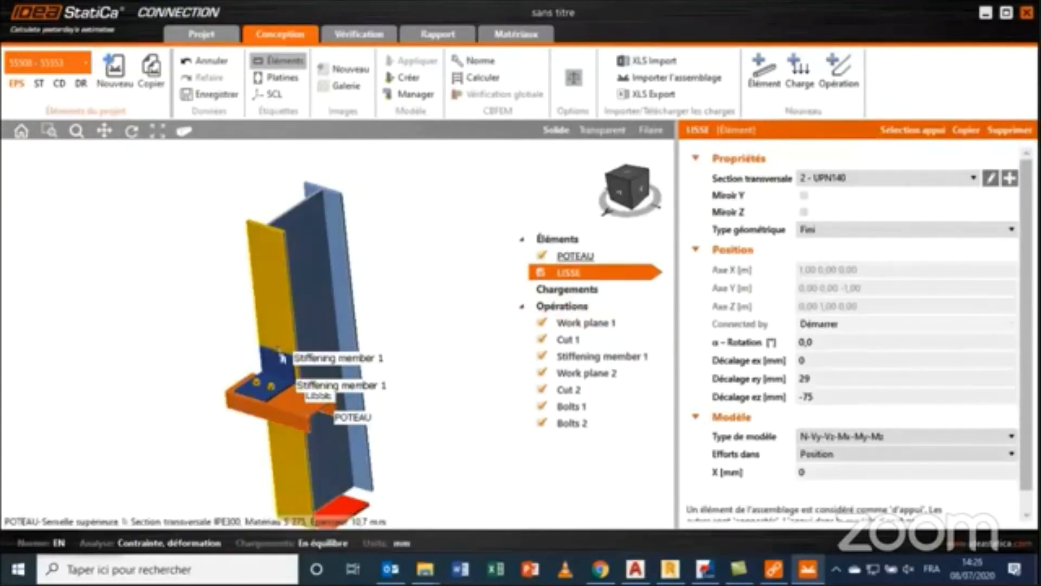
- Examine the Bolts 2 and Bolts 1 operations that fasten the angle to the rail and to the column
left_click(574, 429)
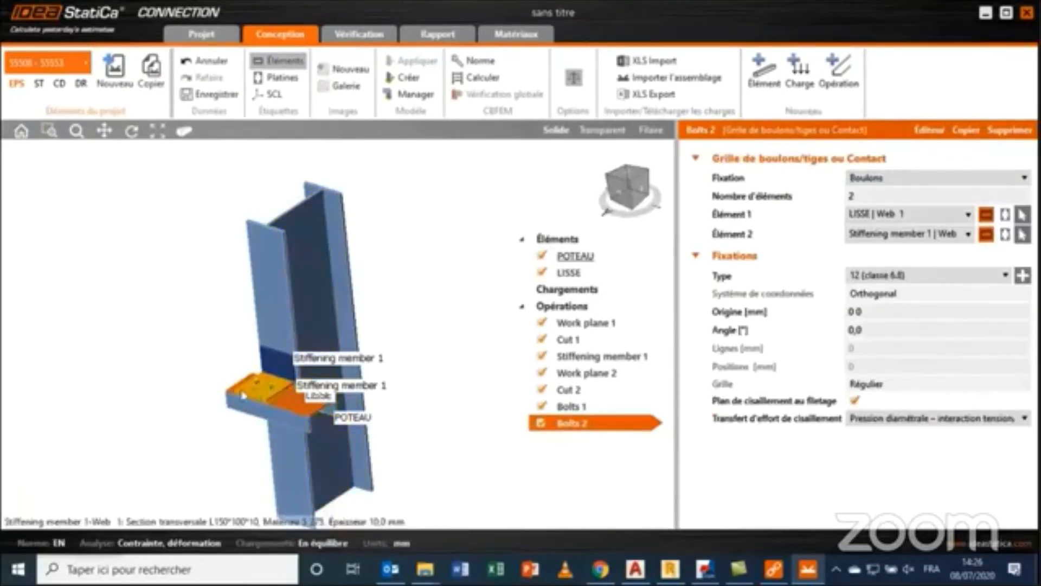
scroll(281, 395, "up", 5)
scroll(281, 394, "up", 2)
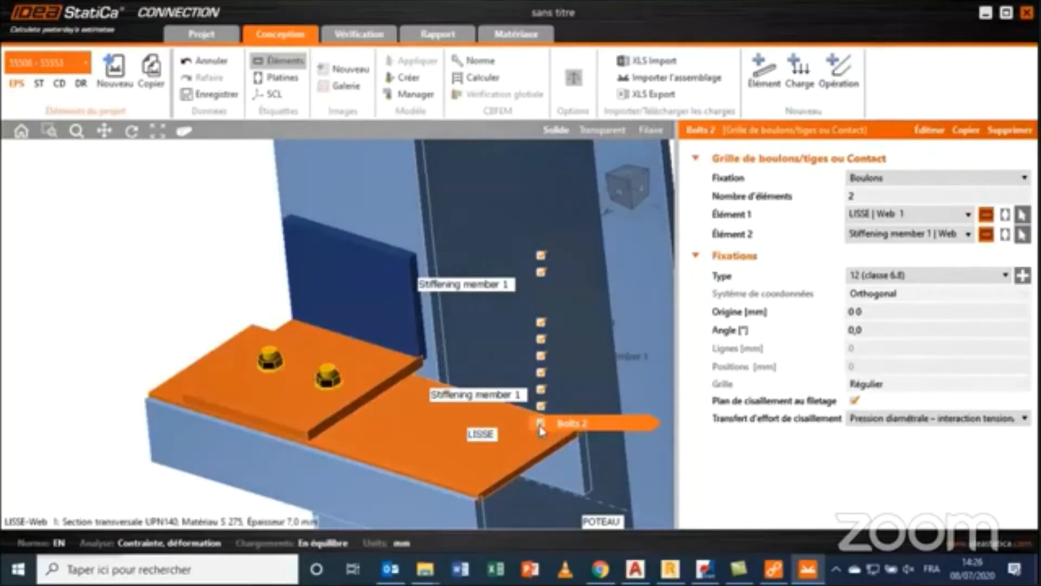
left_click(328, 373)
middle_click_drag(328, 373, 173, 333)
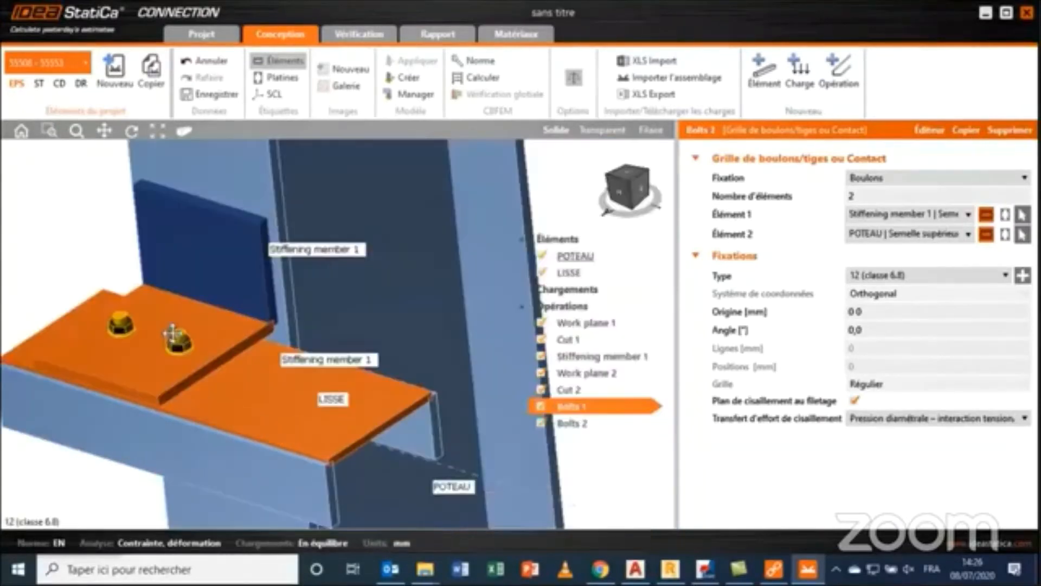
scroll(201, 333, "down", 5)
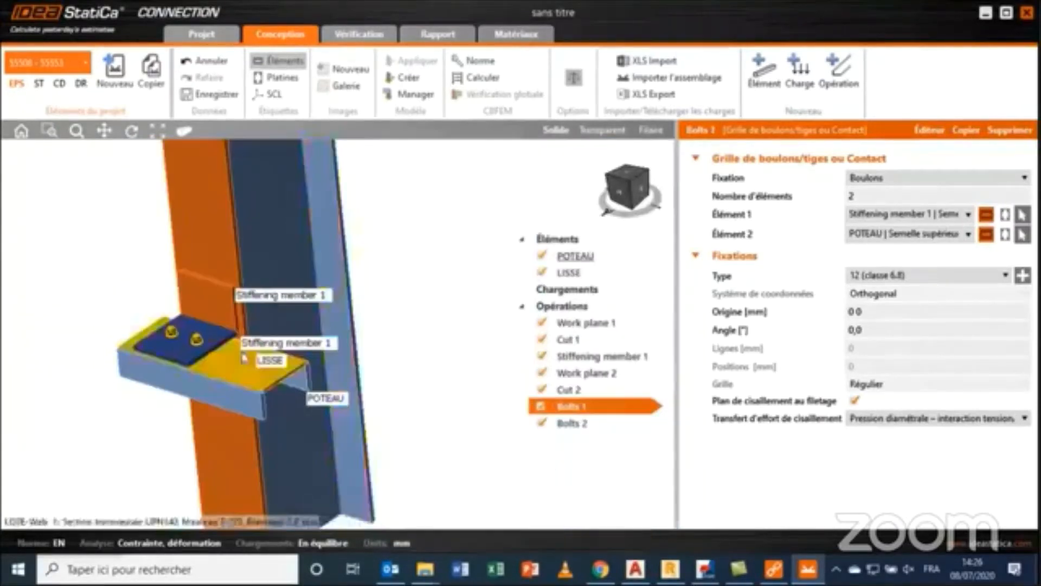
- Set the origin of the Bolts 1 grid to 0 50 mm, checking it in transparent display before returning to solid
left_click(602, 130)
scroll(216, 324, "up", 4)
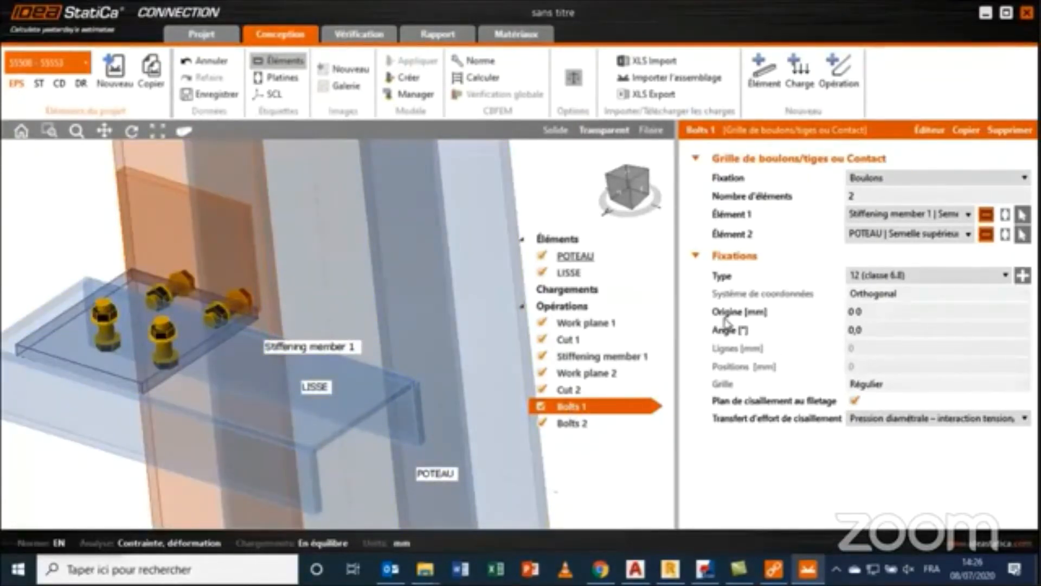
left_click(864, 312)
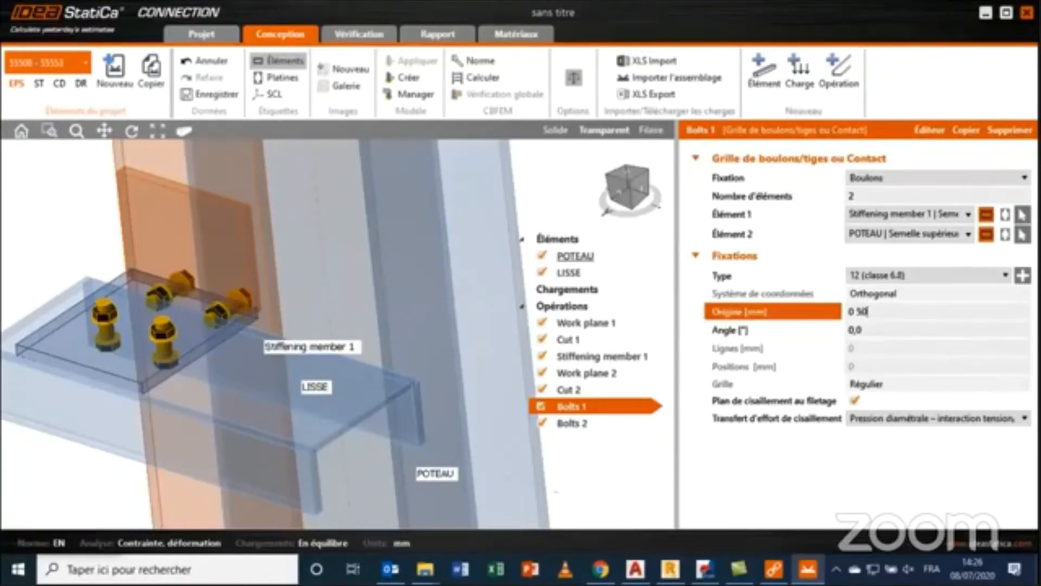
key("Tab")
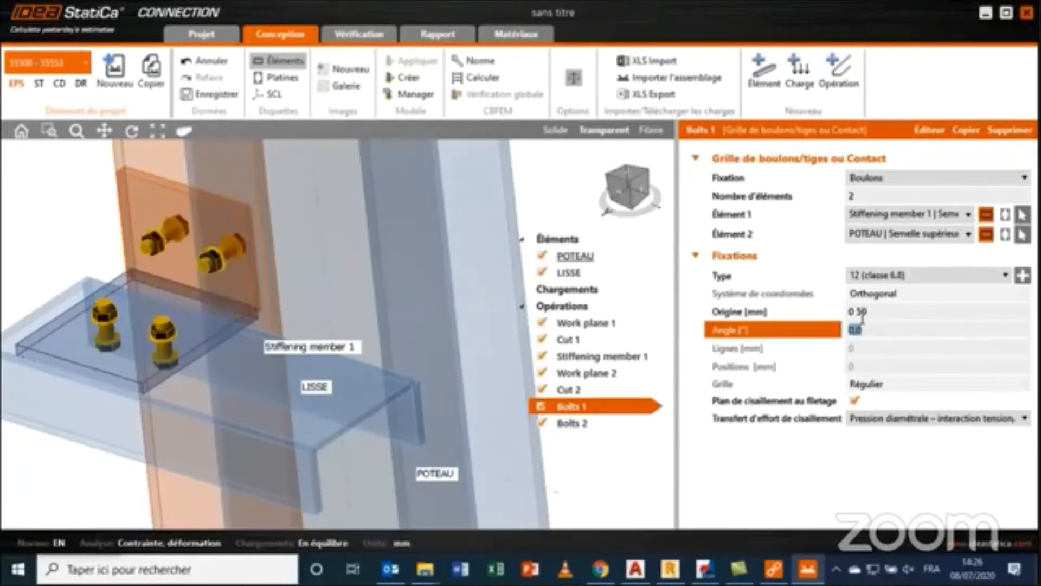
left_click(553, 131)
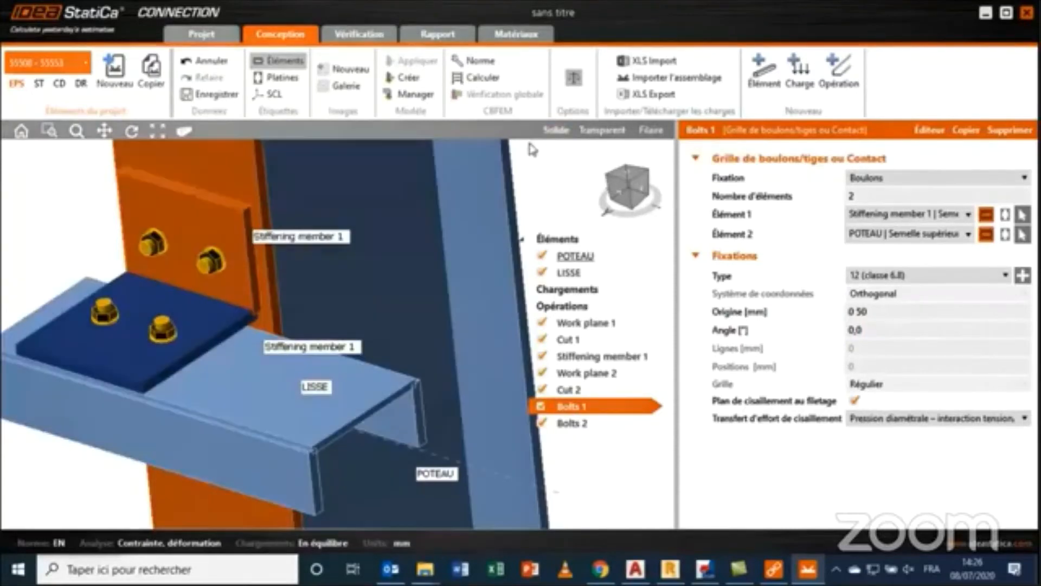
- Add a load effect to the connection and turn off the requirement for loads in equilibrium
scroll(326, 260, "down", 4)
middle_click_drag(187, 295, 309, 362)
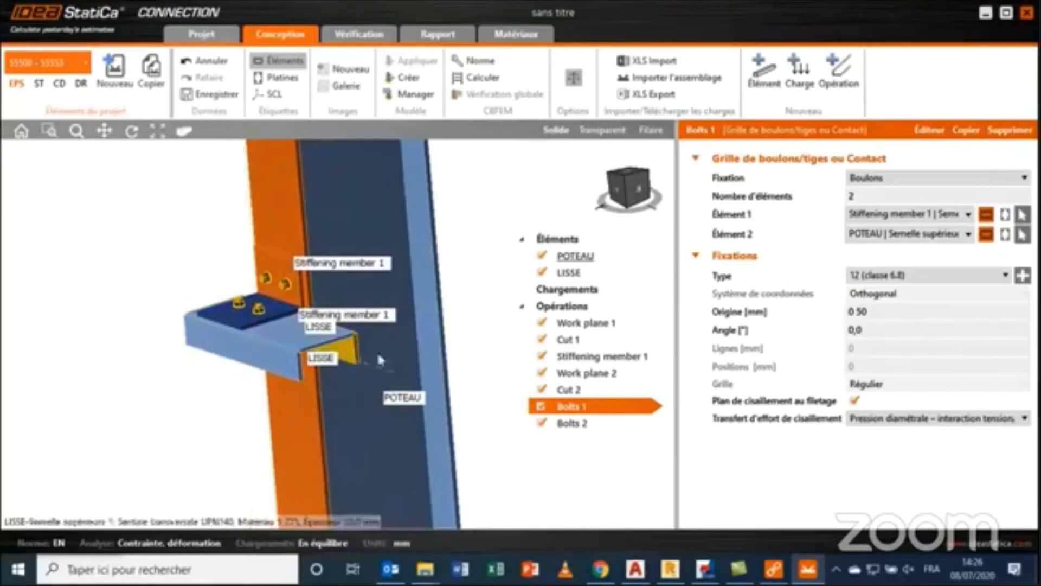
right_click(573, 293)
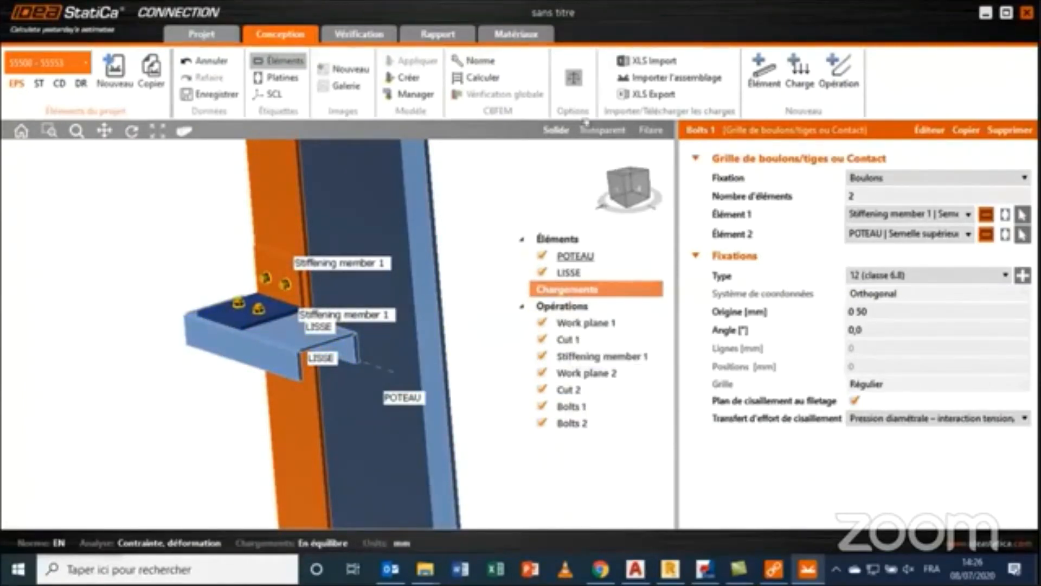
left_click(576, 83)
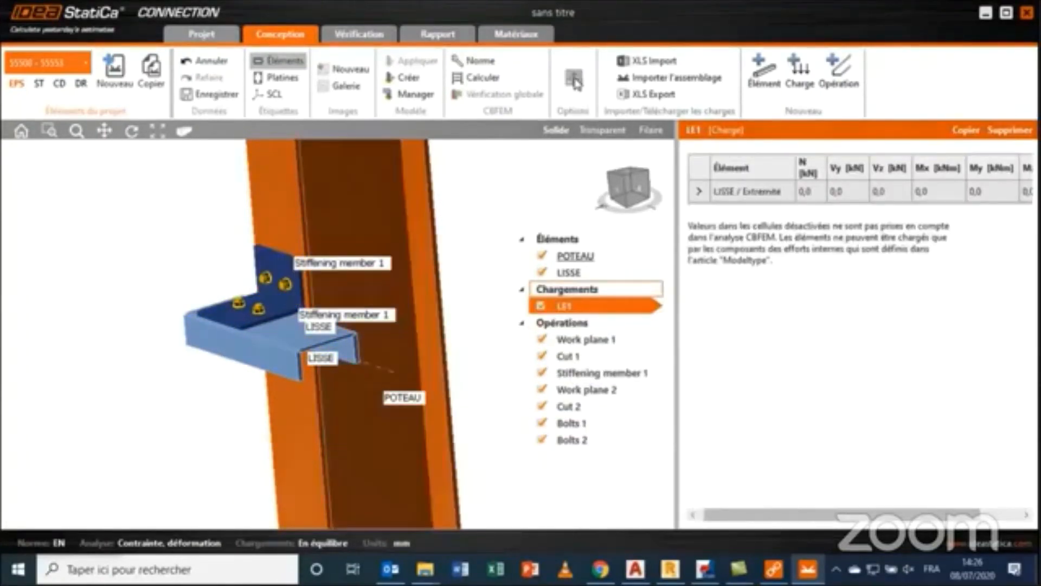
- Display the local coordinate systems and set the shear force Vz of load effect LE1 on LISSE to 5 kN
scroll(323, 324, "up", 3)
middle_click_drag(375, 354, 278, 365)
left_click(279, 94)
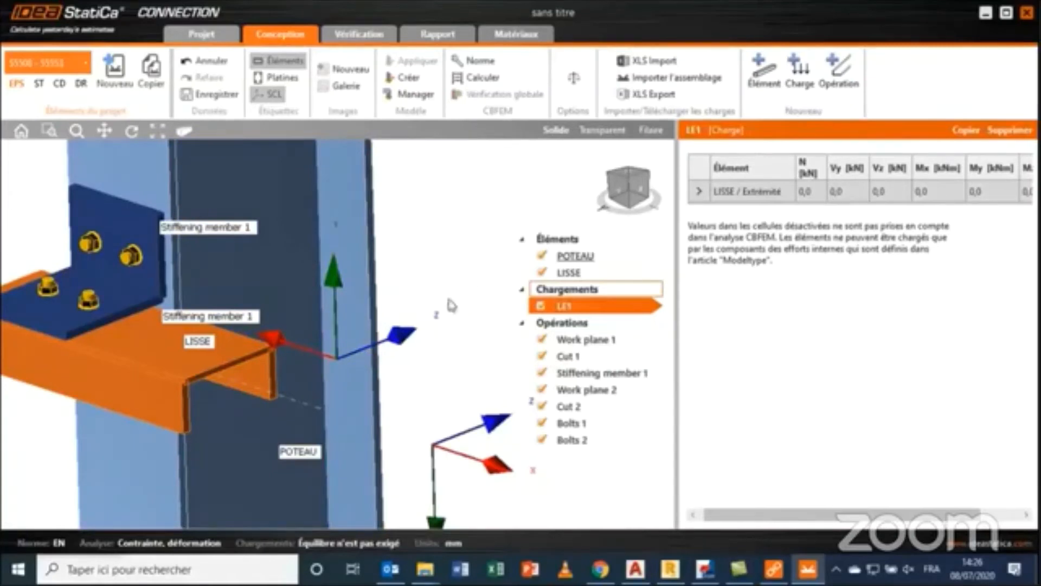
left_click(878, 191)
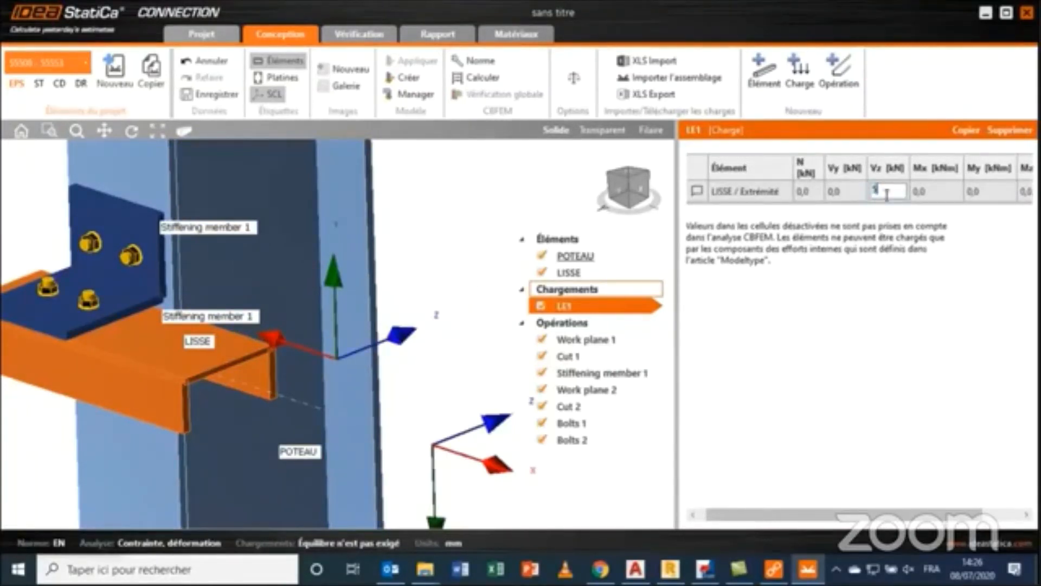
key("Tab")
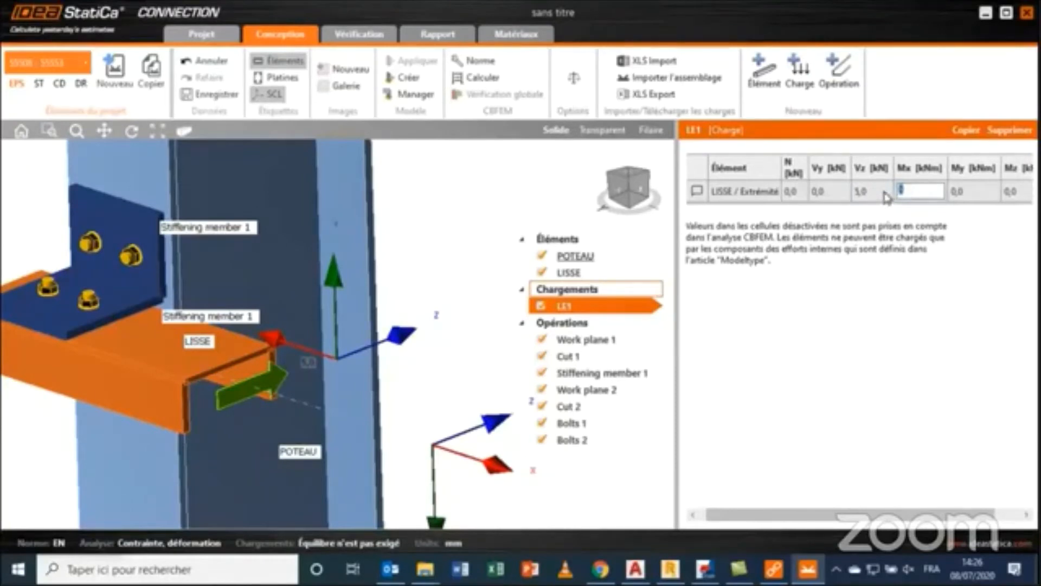
- Set the shear force Vy of load effect LE1 on LISSE to 12 kN and check the load directions on the model
left_click(829, 192)
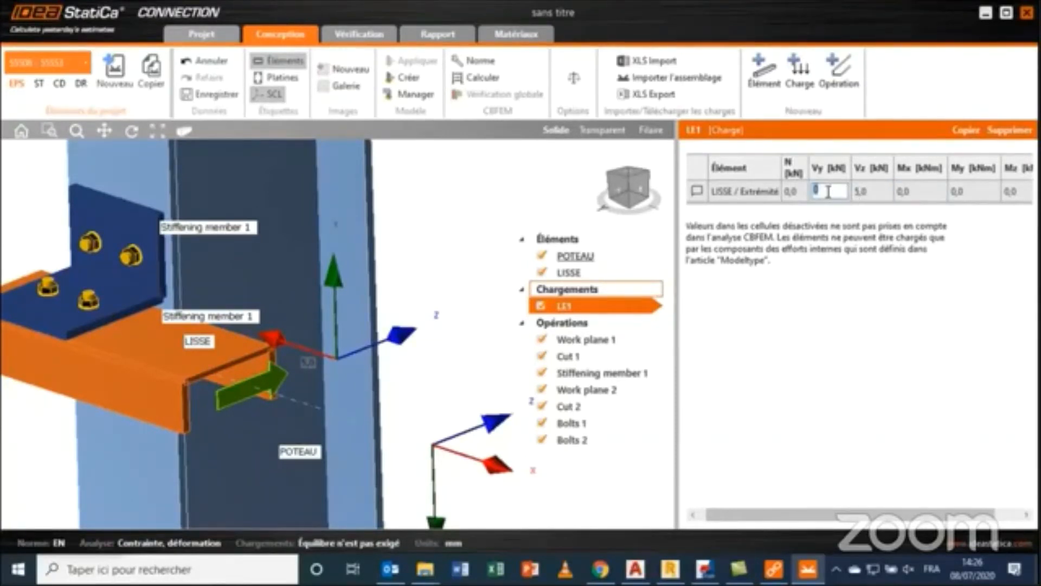
type("12")
key("Tab")
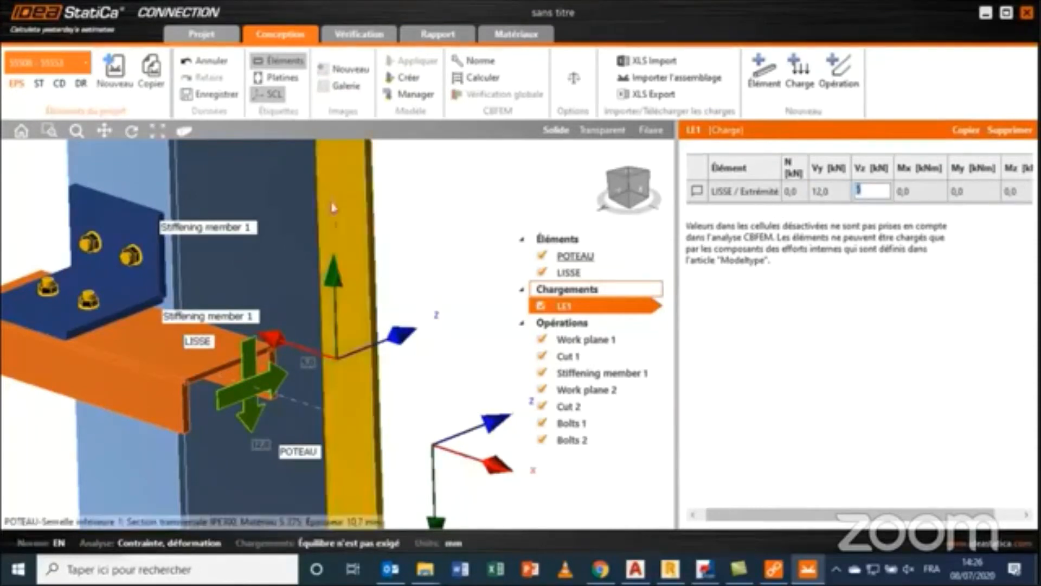
scroll(330, 273, "down", 5)
middle_click_drag(330, 272, 316, 313)
scroll(260, 337, "up", 3)
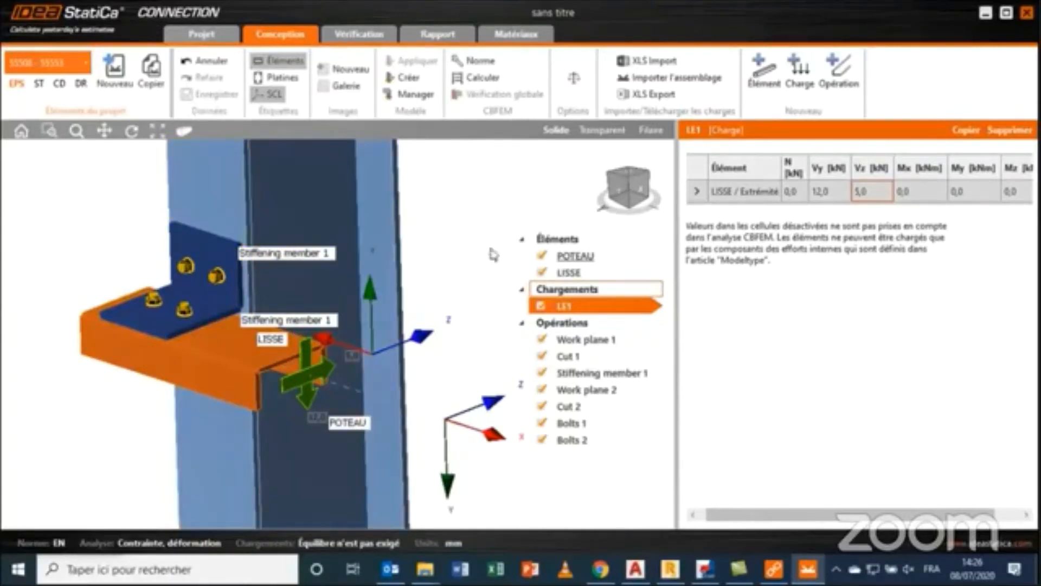
- Close the ASSEMBLAGE 1 connection and open ASSEMBLAGE 2 from the Code-check manager
mouse_move(776, 576)
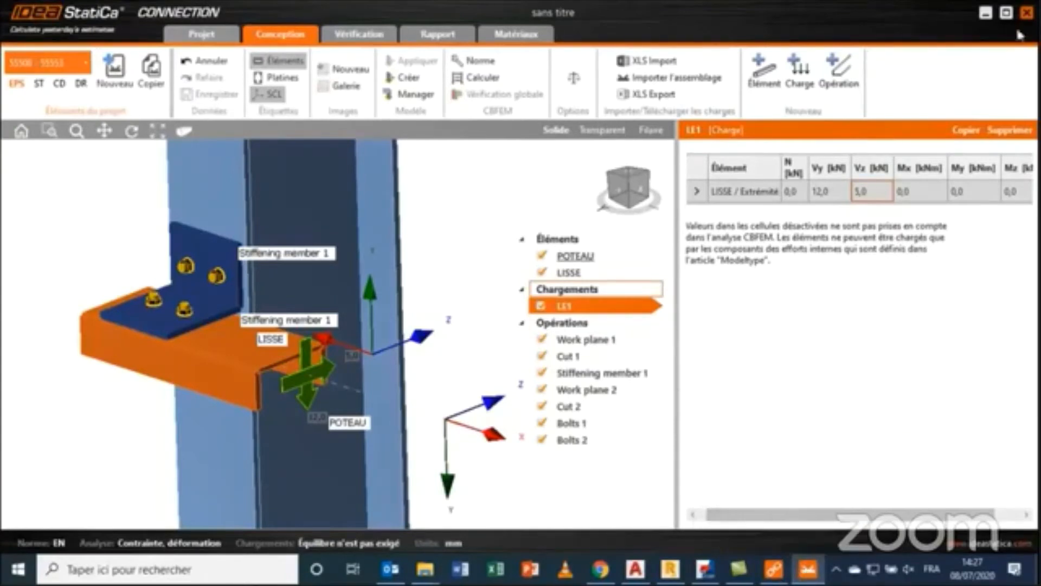
left_click(1027, 12)
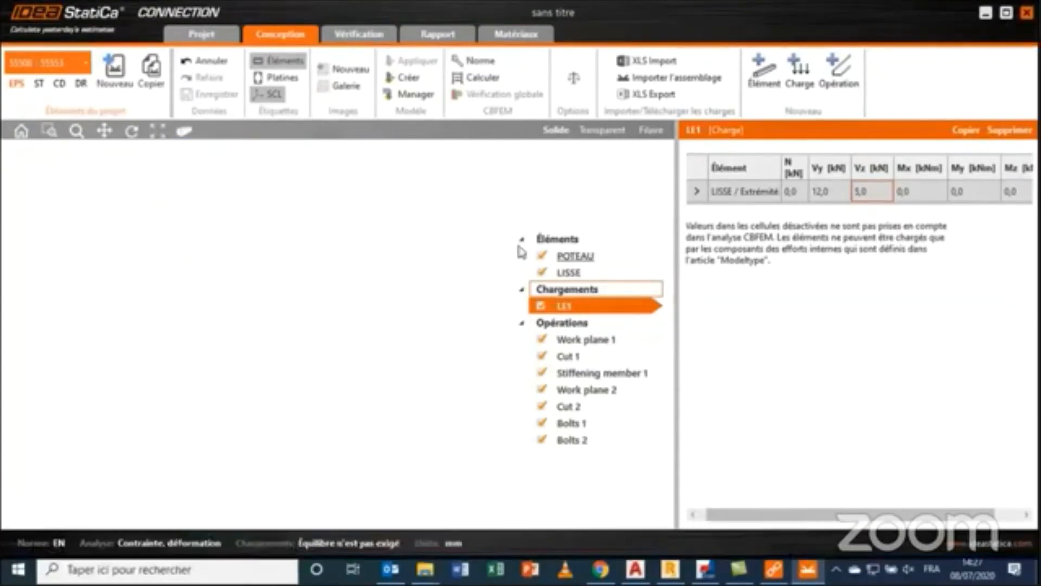
left_click(383, 302)
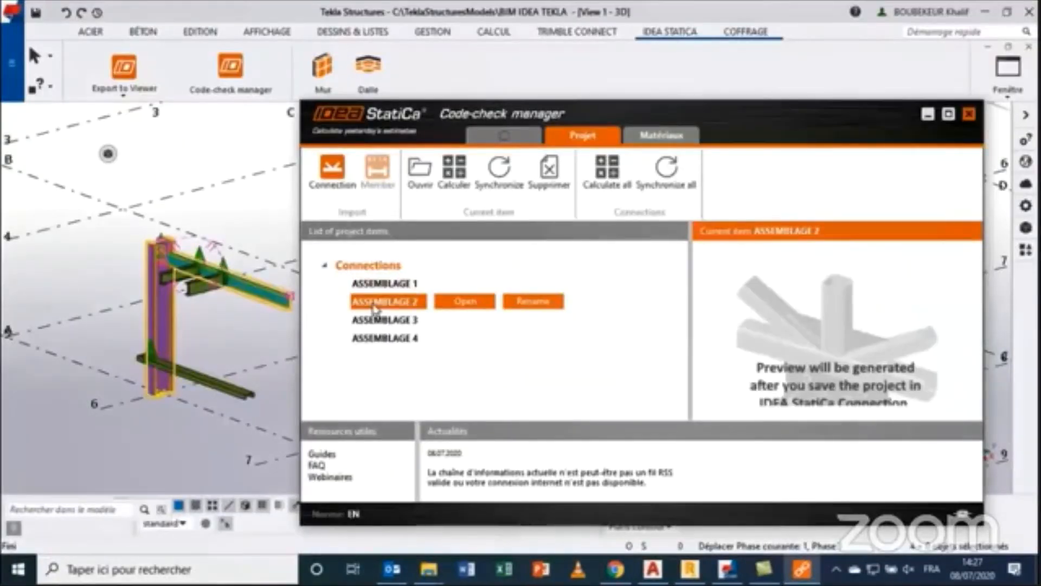
left_click(476, 307)
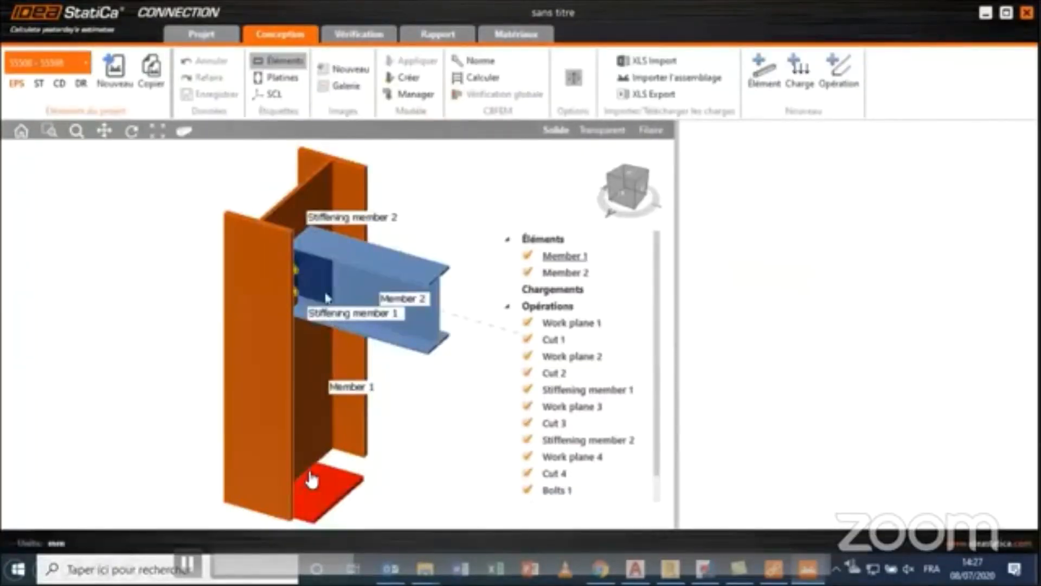
- Examine the imported joint and the properties of Member 1, Member 2 and the angle Stiffening member 2
middle_click_drag(364, 315, 323, 290)
middle_click_drag(347, 363, 360, 391)
middle_click_drag(297, 375, 287, 423)
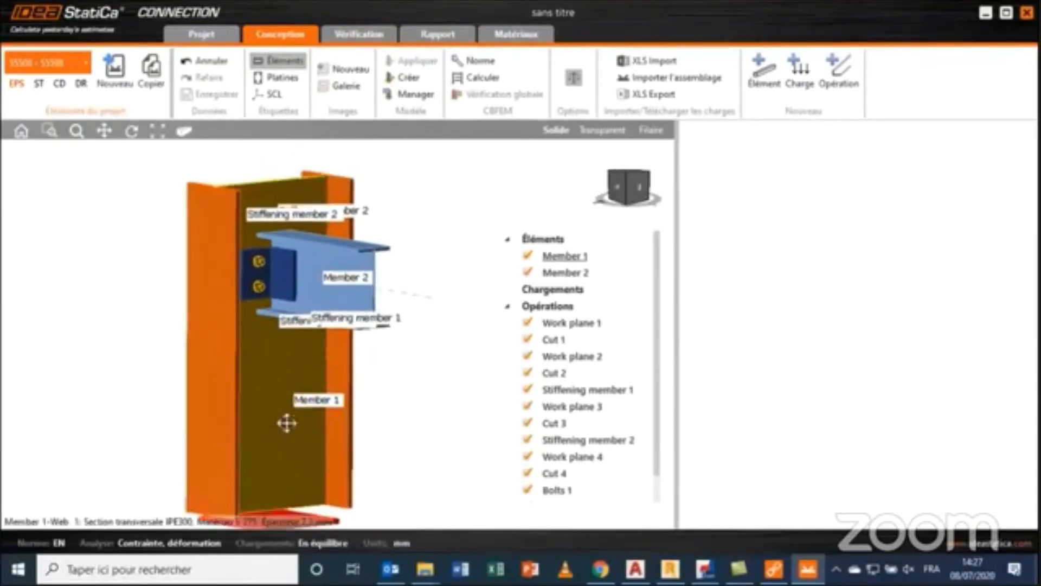
left_click(246, 350)
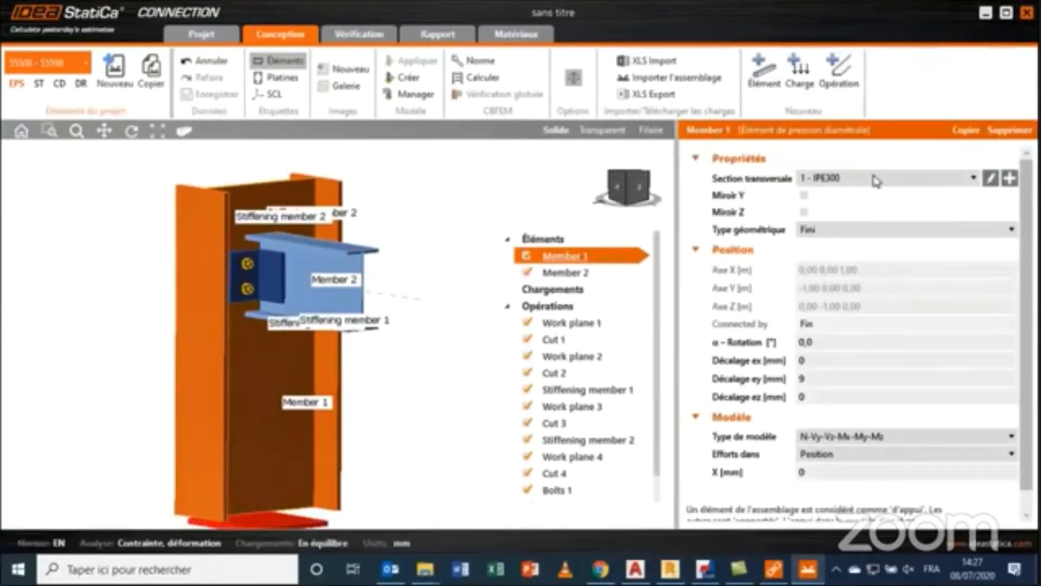
left_click(383, 252)
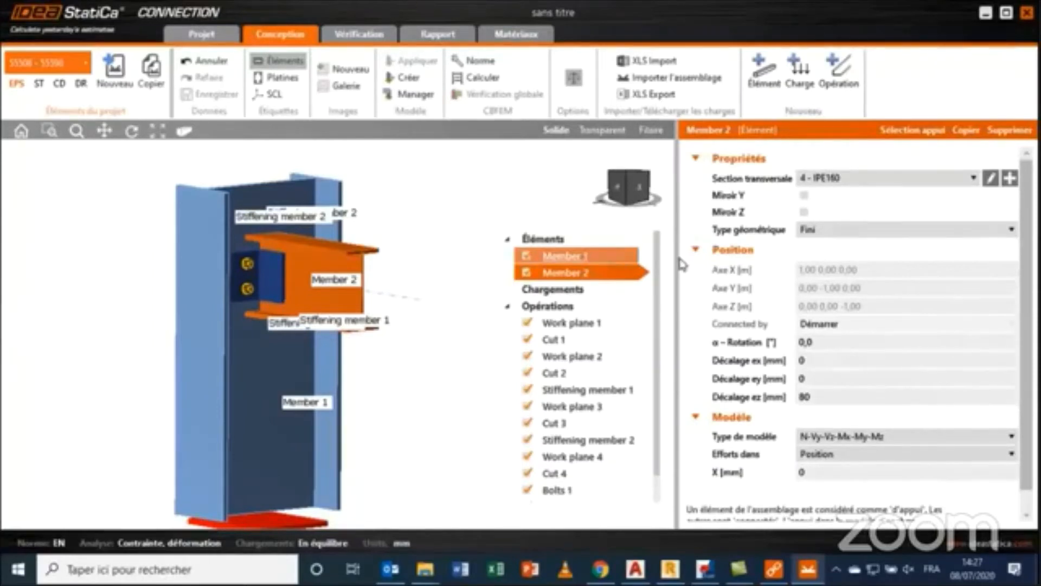
left_click(272, 280)
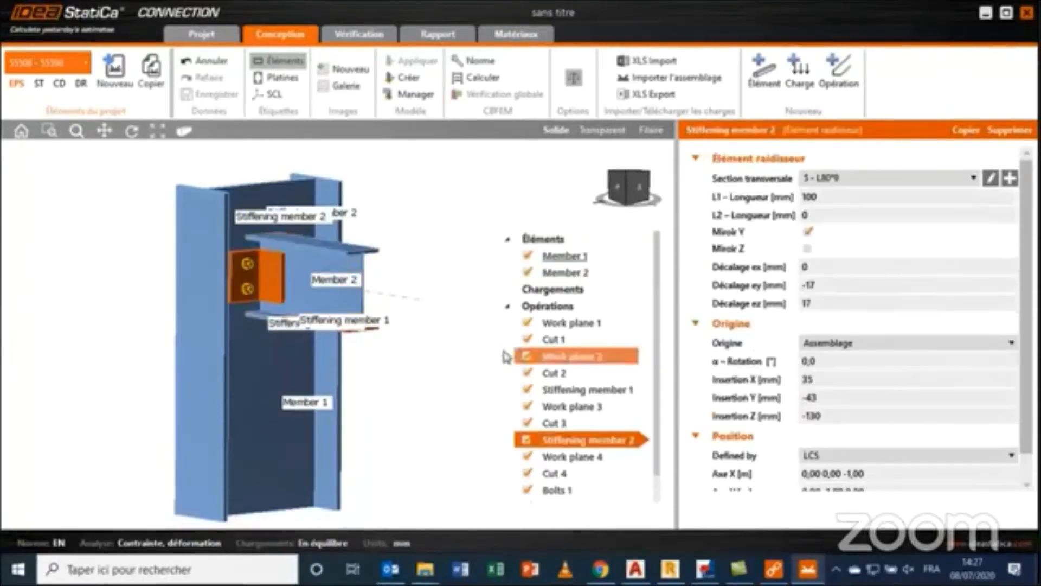
- Switch the stiffening member, cut and bolt operations off and on to identify what each one does in the joint
left_click(526, 440)
left_click(526, 441)
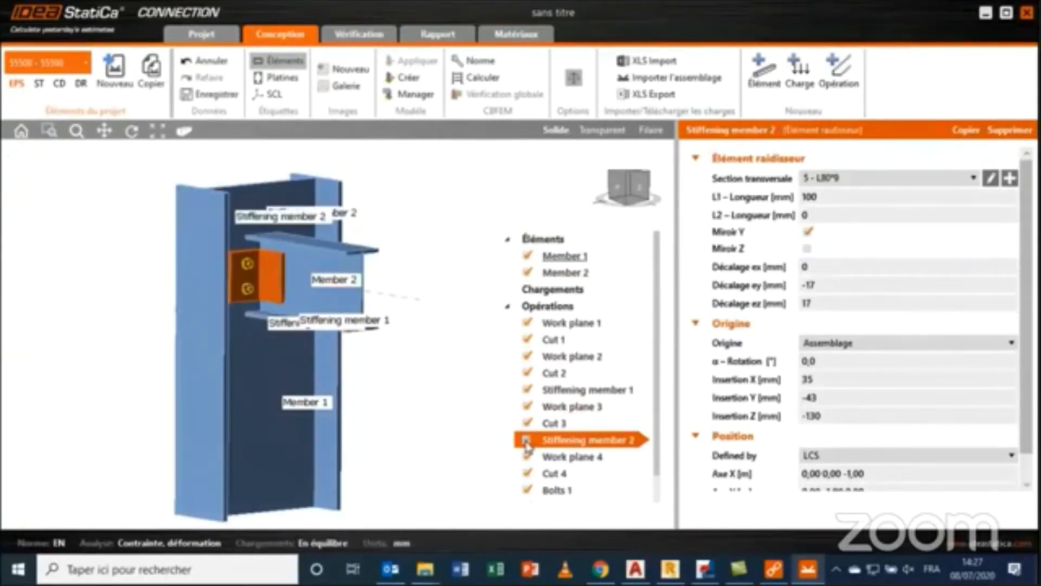
left_click(526, 341)
left_click(526, 340)
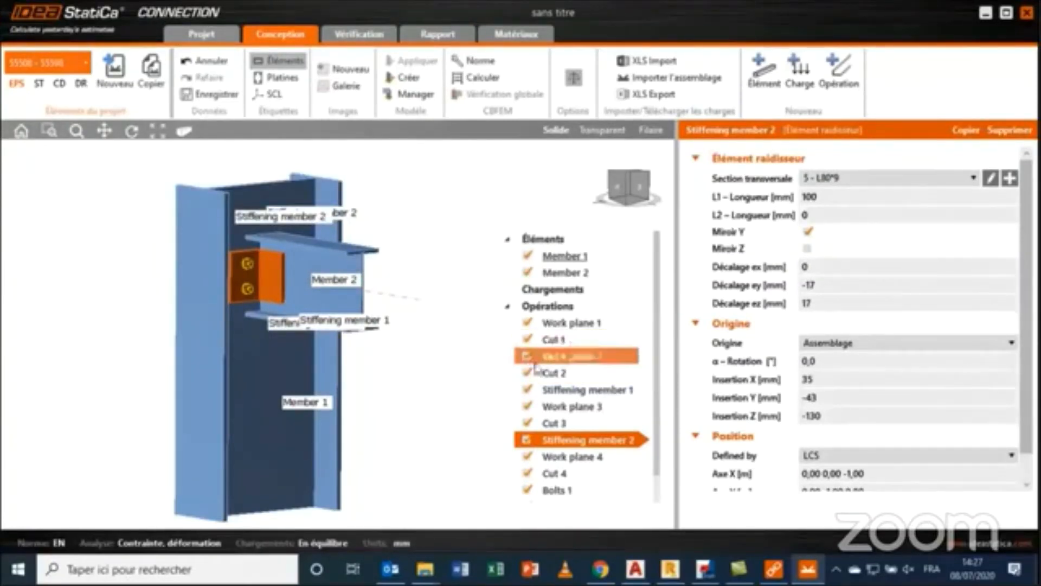
left_click(526, 391)
left_click(526, 390)
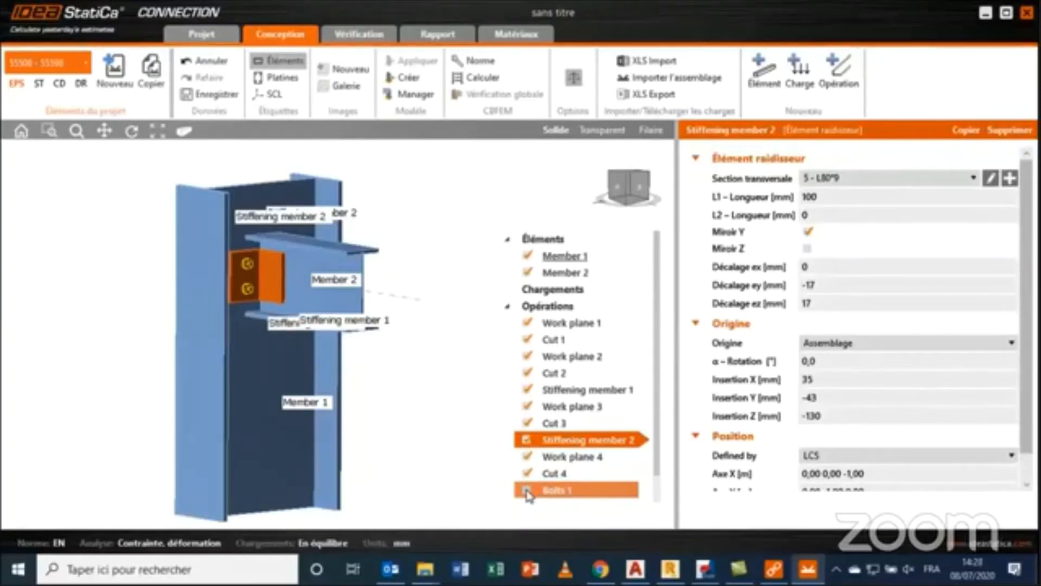
scroll(479, 435, "down", 3)
scroll(536, 457, "down", 1)
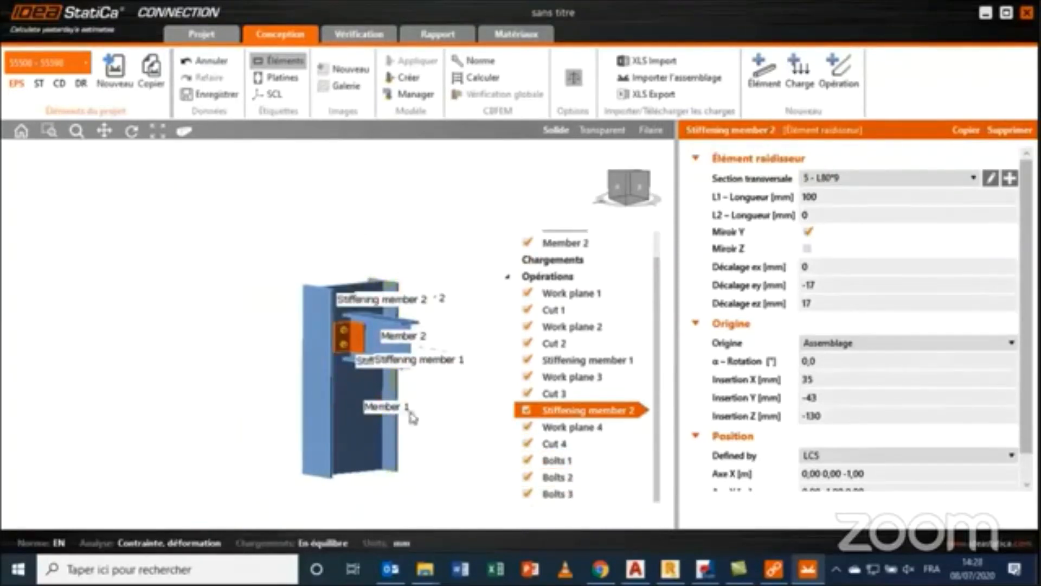
right_click_drag(412, 416, 352, 372)
scroll(322, 347, "up", 4)
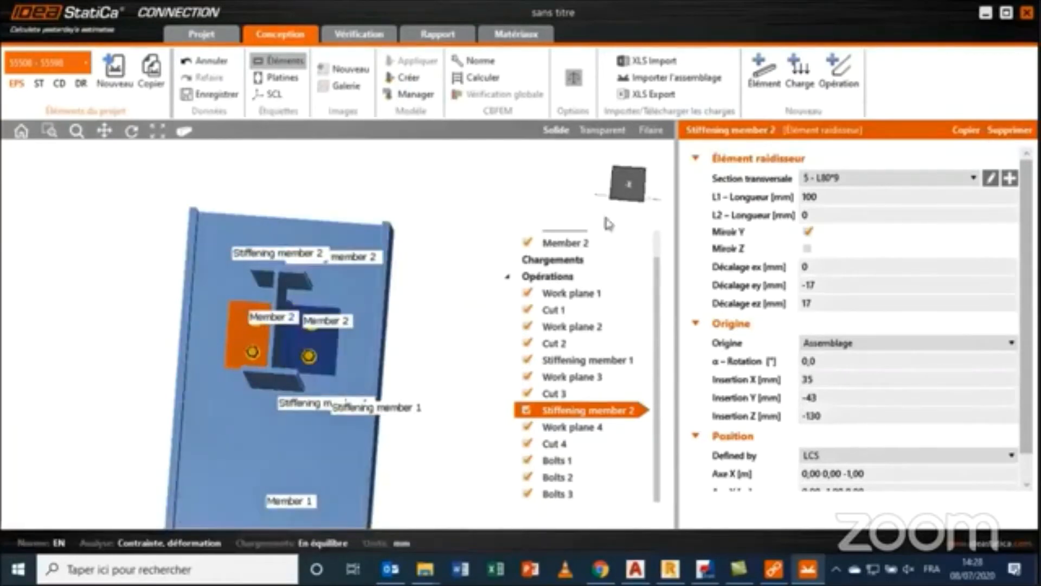
left_click(627, 183)
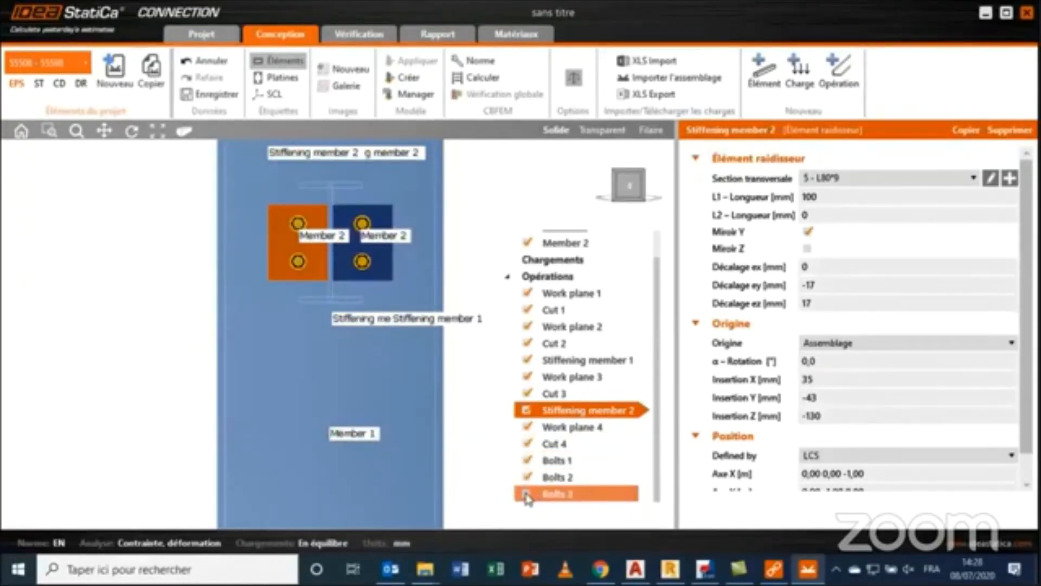
left_click(527, 462)
- Set the origin of the Bolts 3 grid to 0 -50 mm, checking it in transparent display before returning to solid
left_click(553, 493)
right_click_drag(293, 293, 316, 298)
left_click(602, 130)
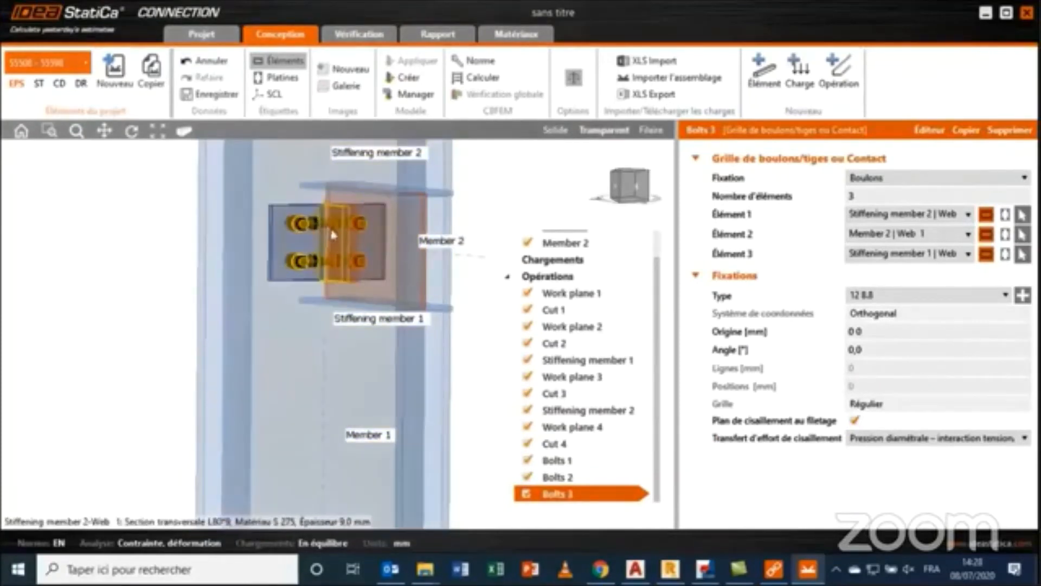
left_click(863, 331)
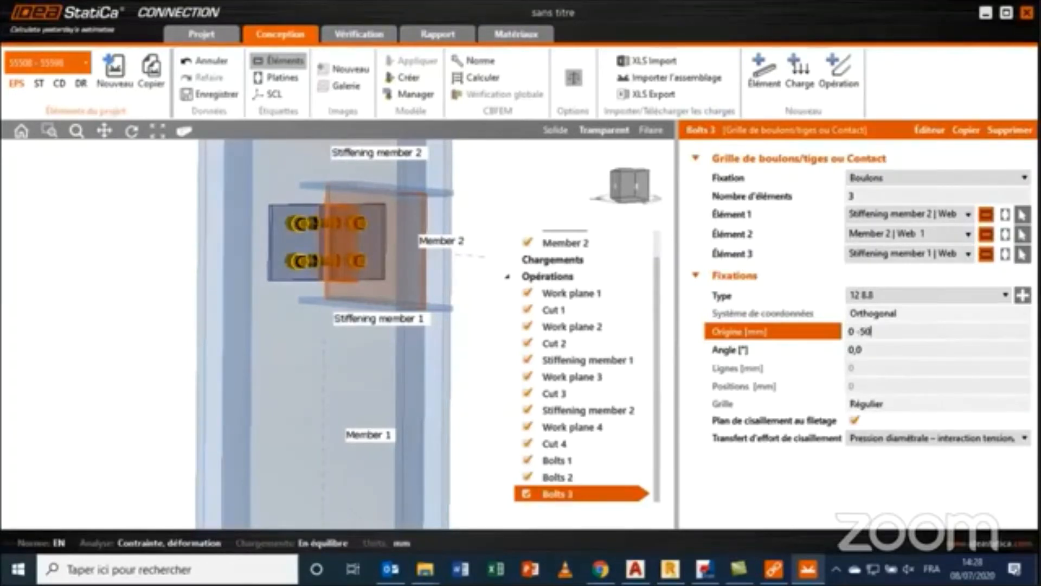
key("Tab")
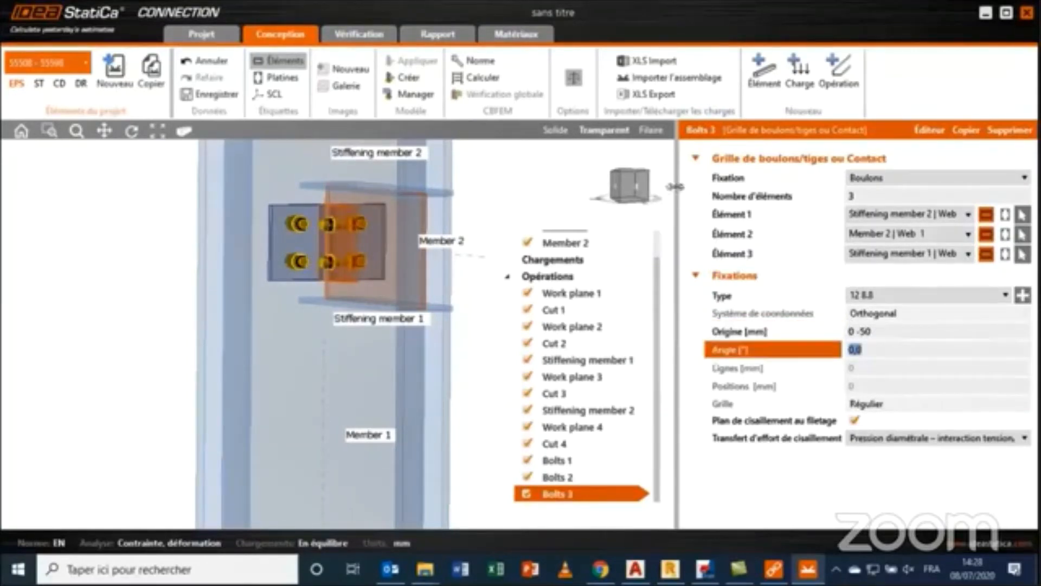
left_click(554, 131)
middle_click_drag(298, 260, 248, 325)
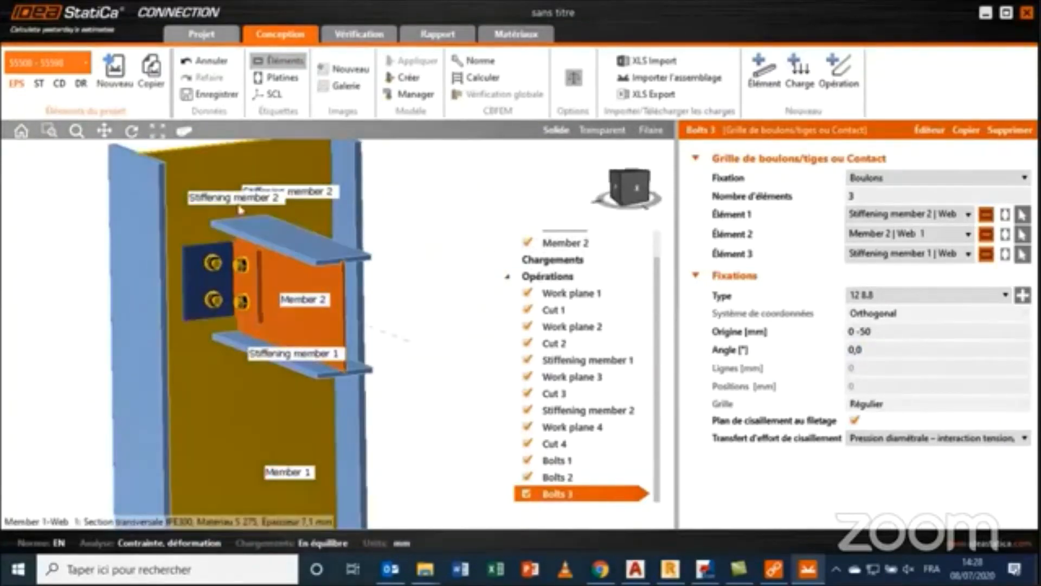
- Set the position of forces on Member 2 to Boulons and inspect the beam from the other side
left_click(312, 257)
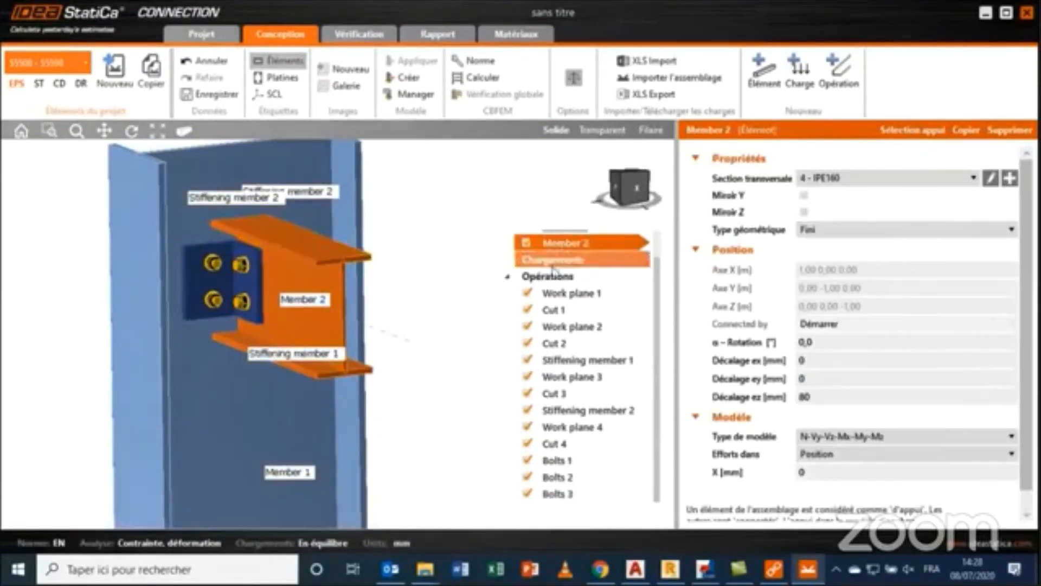
left_click(835, 454)
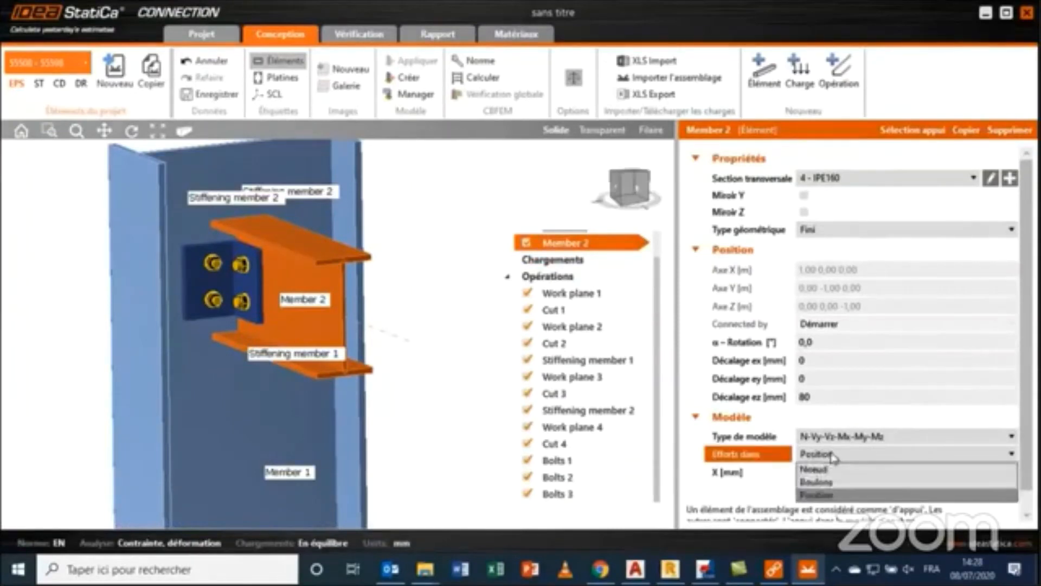
left_click(889, 487)
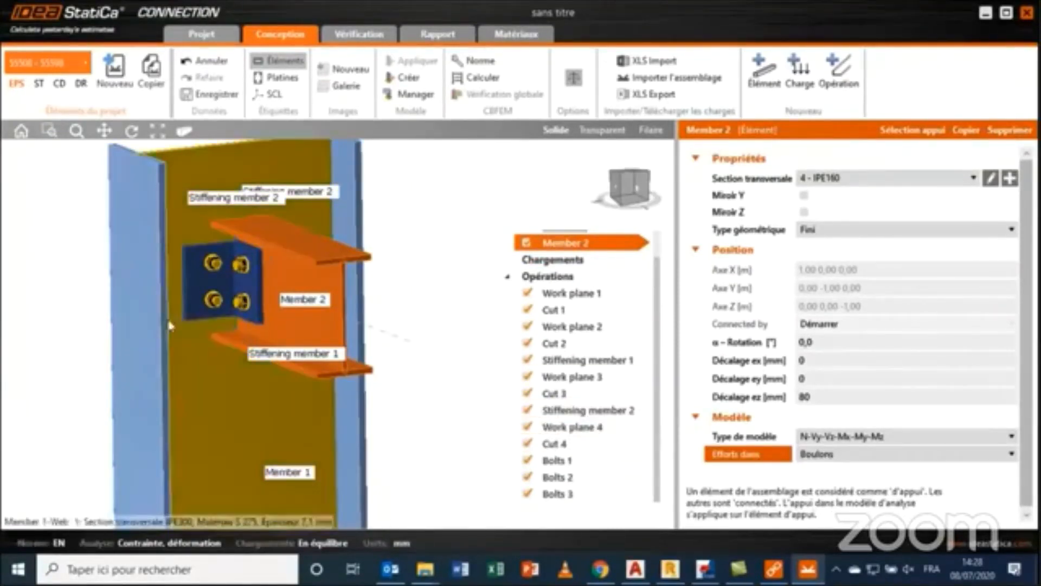
left_click(429, 316)
middle_click_drag(319, 319, 312, 390, "ctrl")
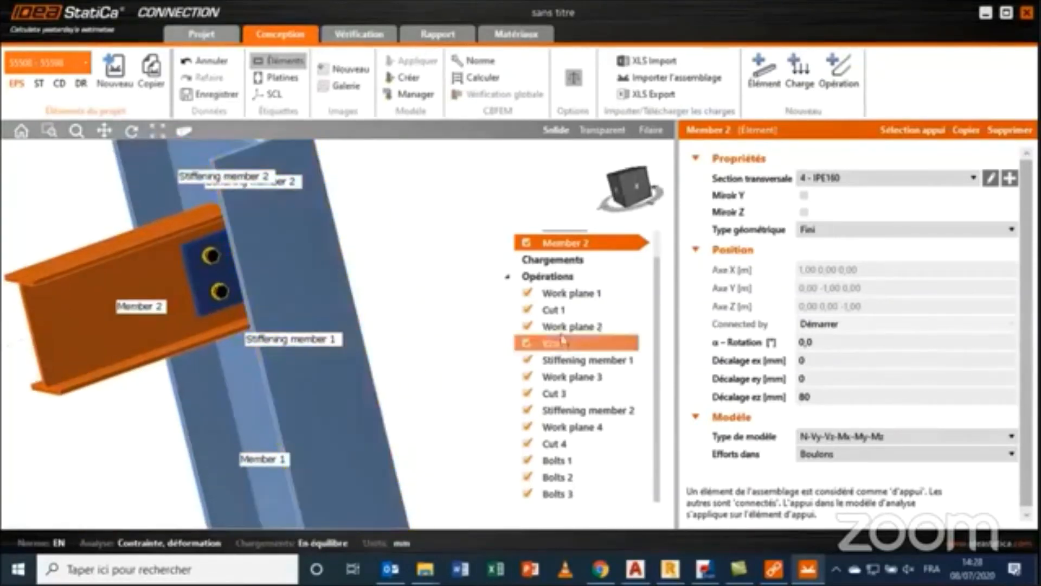
- Add a load effect to ASSEMBLAGE 2 and turn off the requirement for loads in equilibrium
scroll(553, 310, "up", 1)
left_click(560, 309)
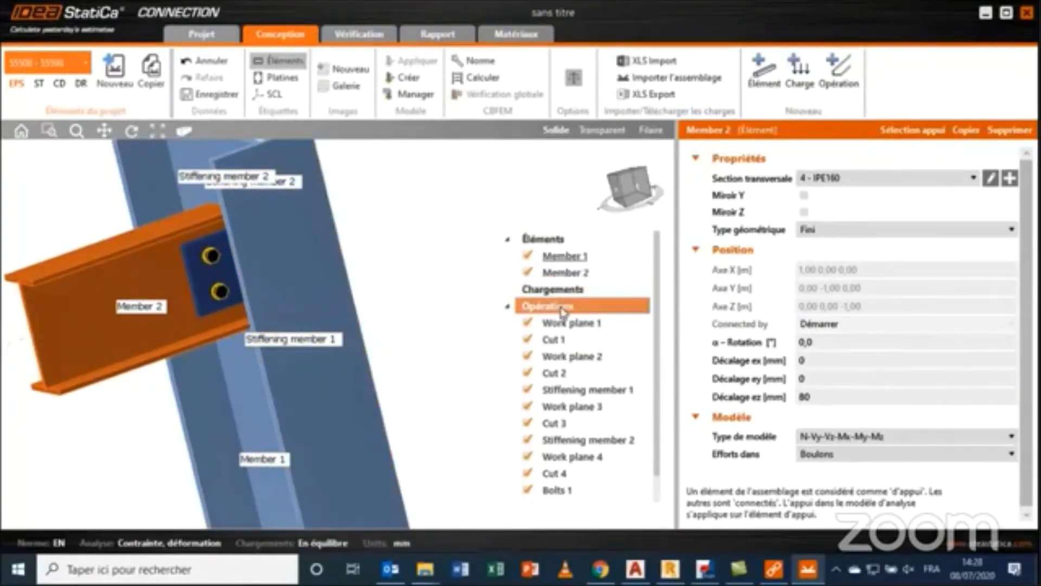
right_click(564, 293)
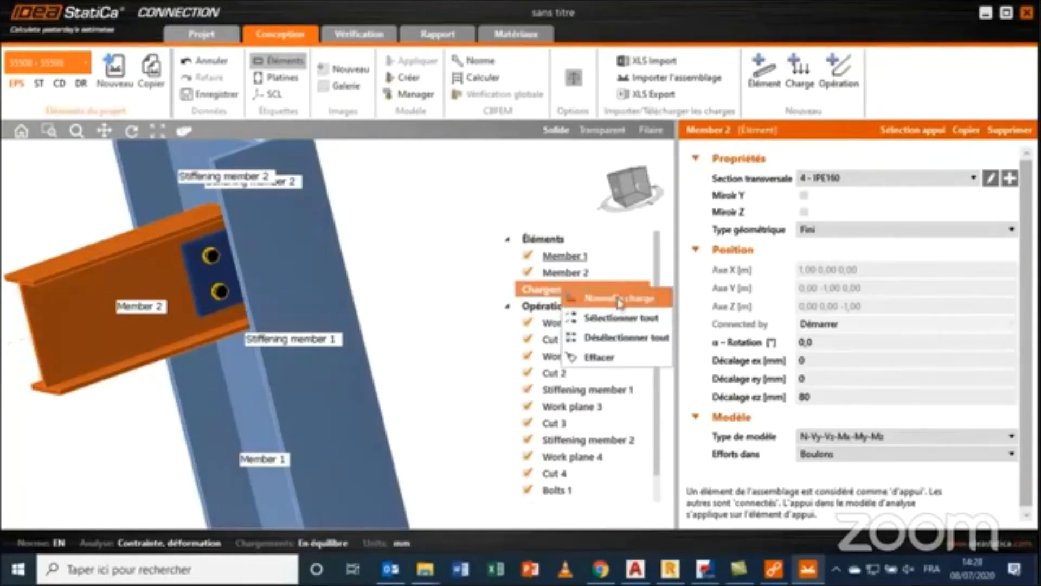
left_click(620, 299)
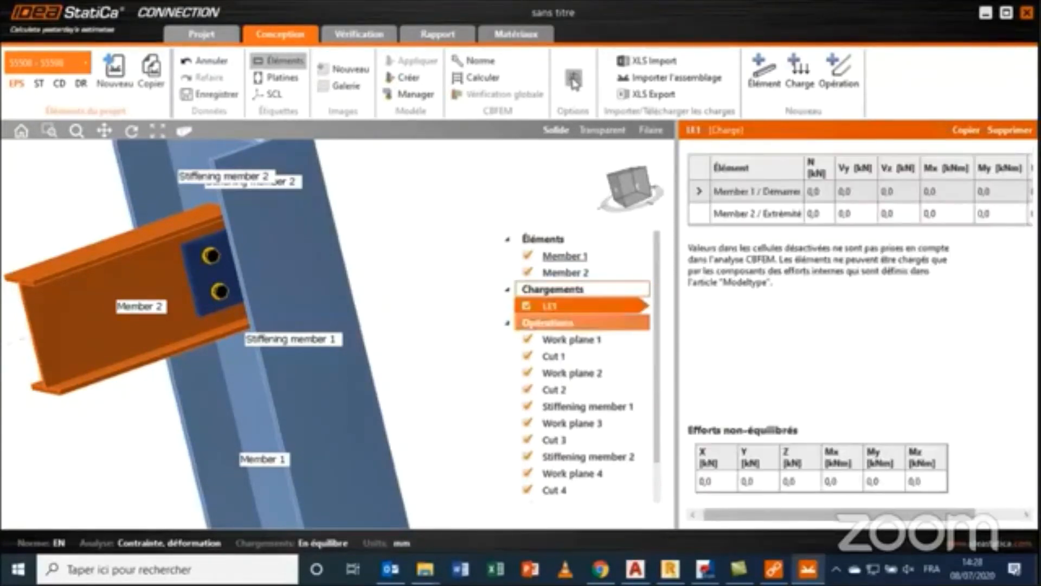
right_click_drag(216, 332, 164, 257)
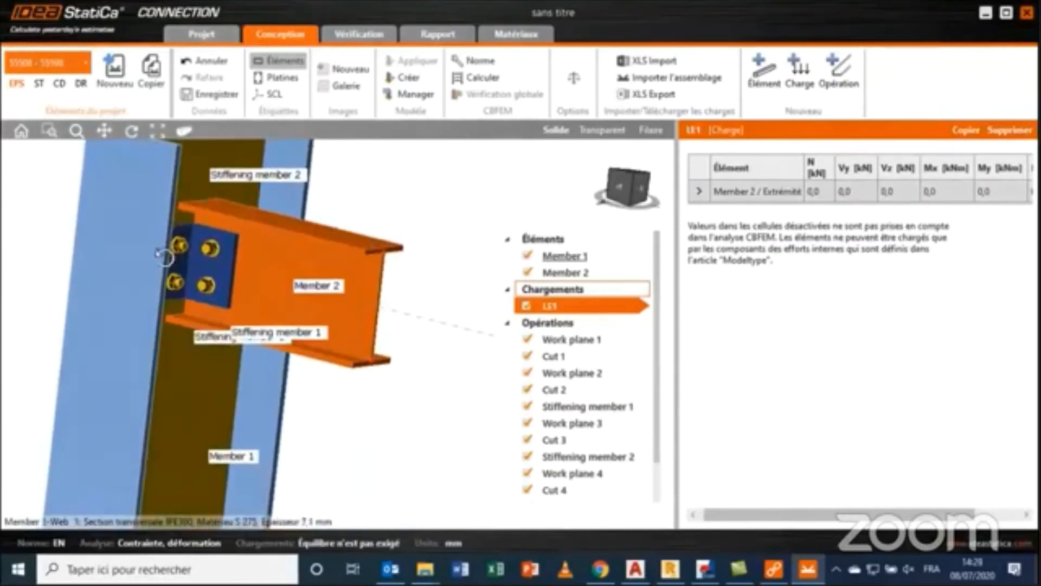
- Display the local coordinate systems and set the shear force Vz of load effect LE1 on Member 2 to 5 kN
left_click(274, 94)
middle_click_drag(342, 296, 171, 277)
right_click_drag(181, 293, 155, 304)
middle_click_drag(154, 304, 185, 341)
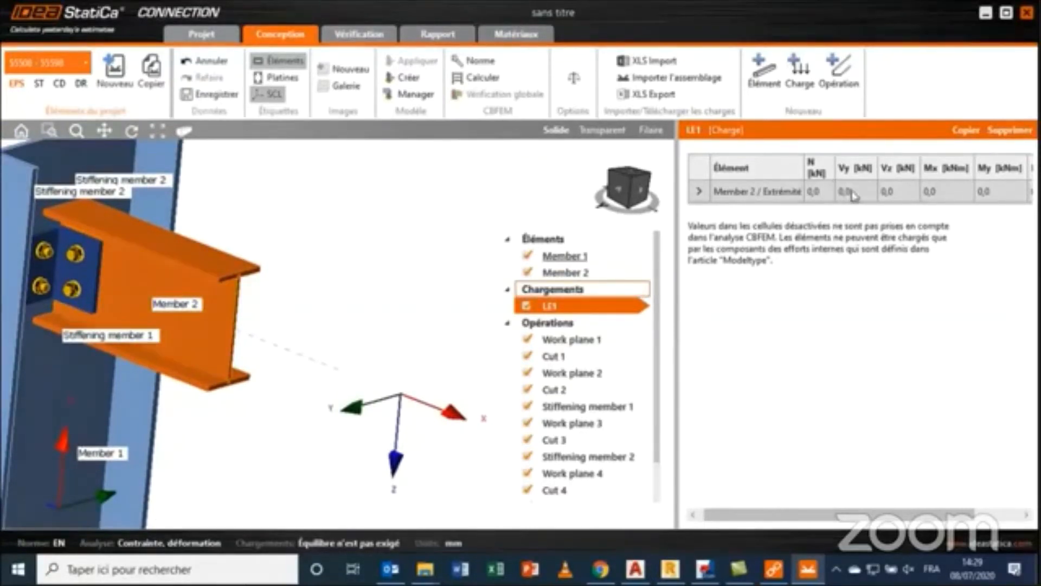
left_click(895, 191)
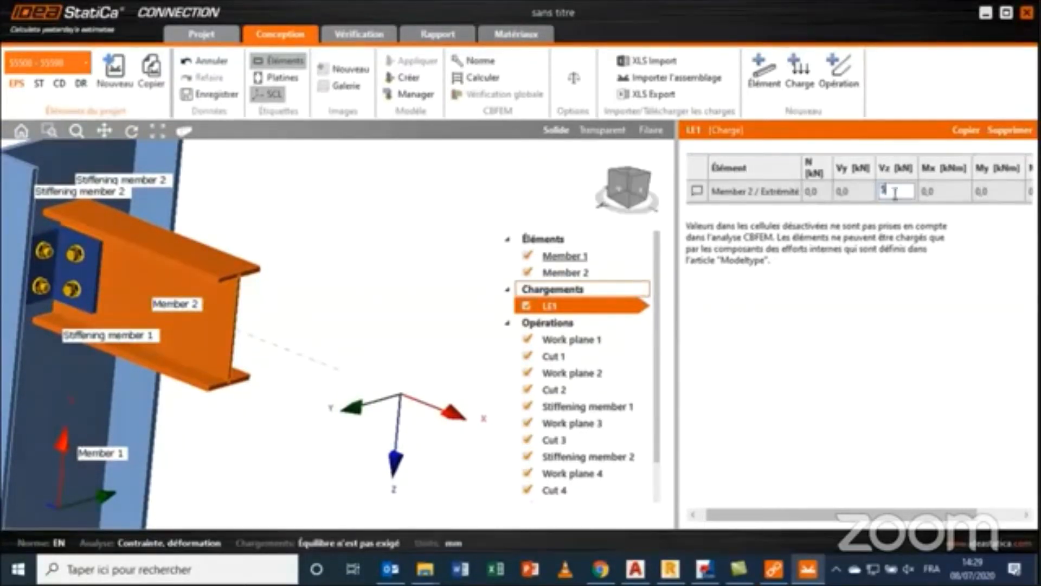
key("Tab")
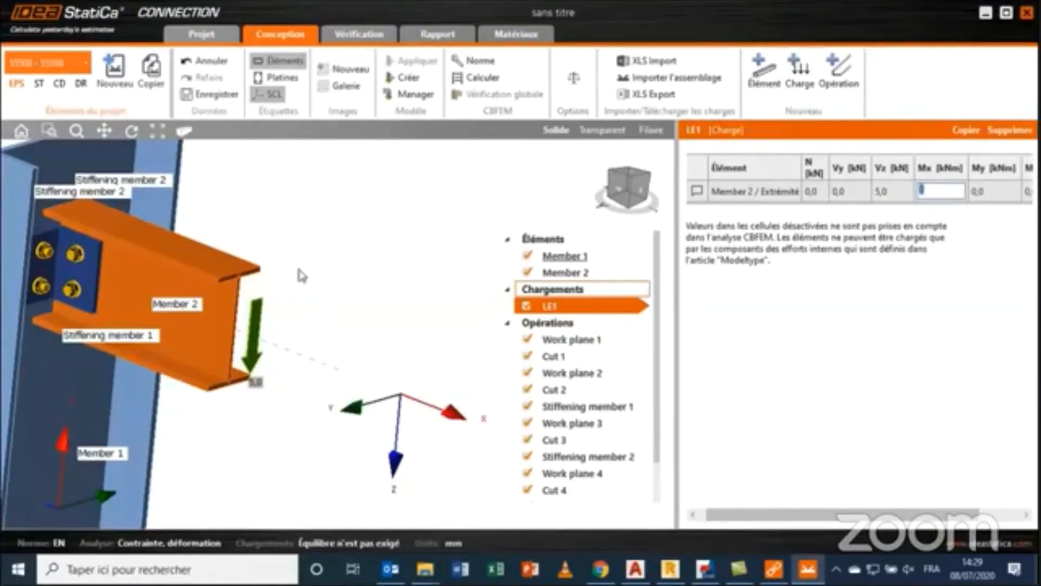
- Inspect the shear force applied to Member 2 and close the ASSEMBLAGE 2 connection
scroll(301, 285, "down", 3)
left_click(300, 302)
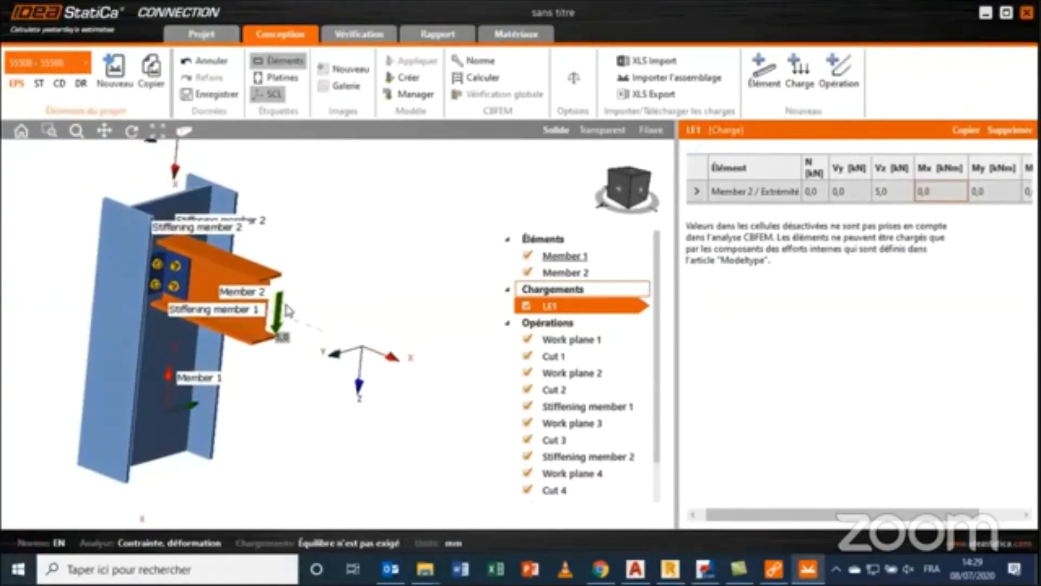
scroll(181, 278, "up", 3)
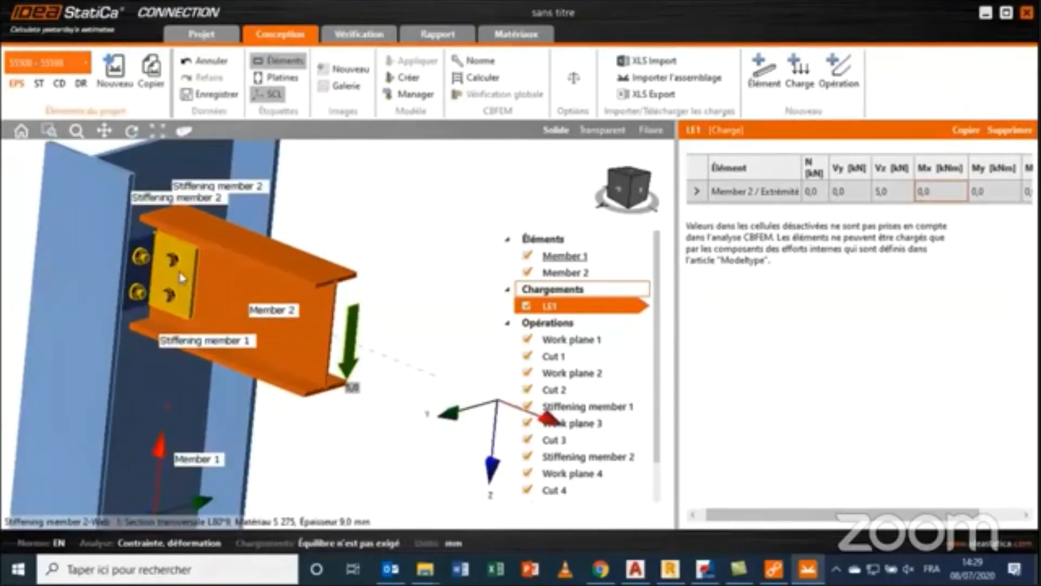
left_click(1027, 12)
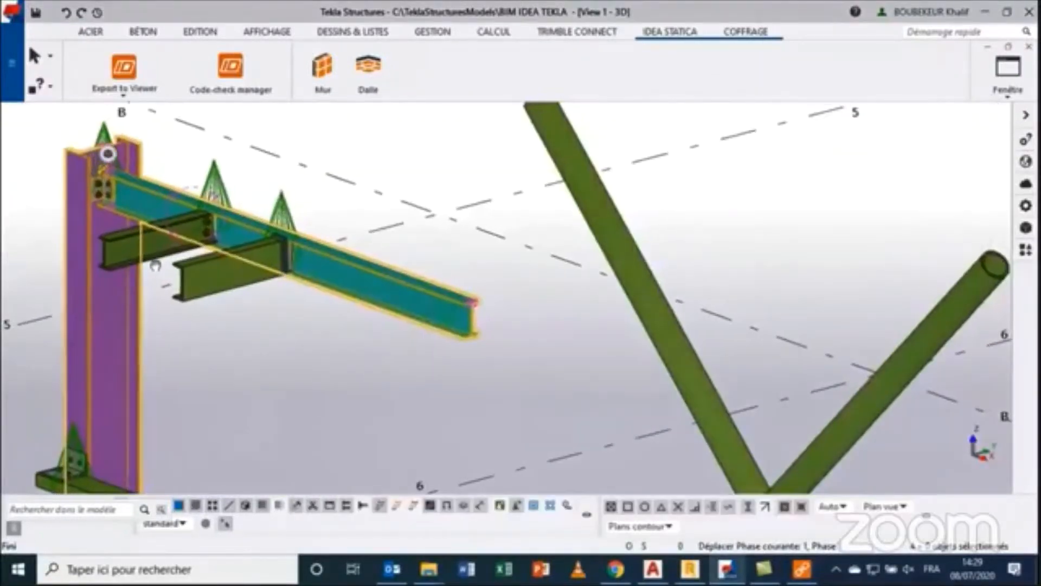
- Return to the Code-check manager, locate ASSEMBLAGE 3 in the Tekla model and open it in IDEA StatiCa Connection
middle_click_drag(156, 265, 122, 276)
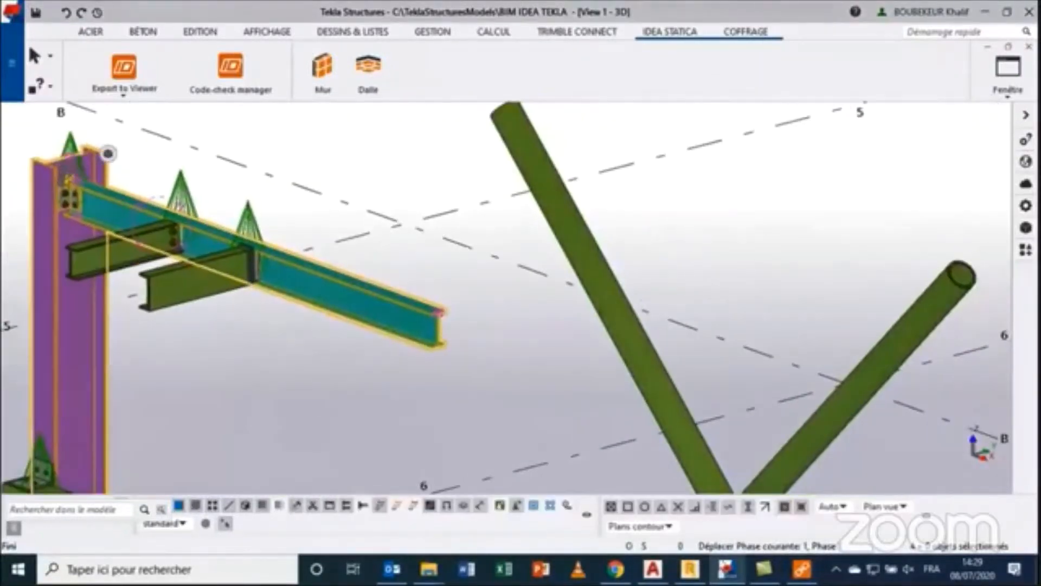
left_click(798, 576)
left_click(384, 320)
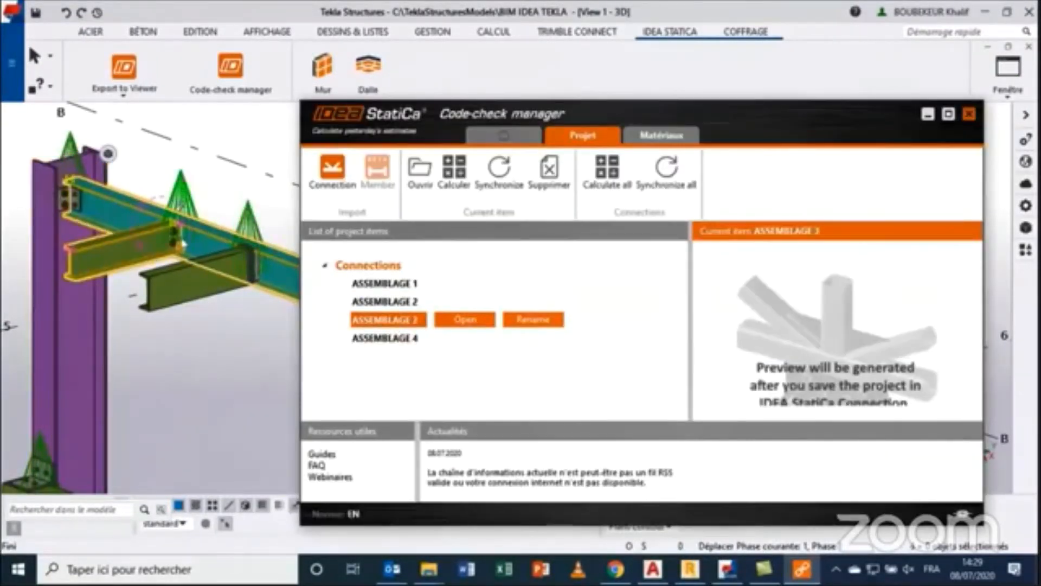
scroll(183, 243, "up", 6)
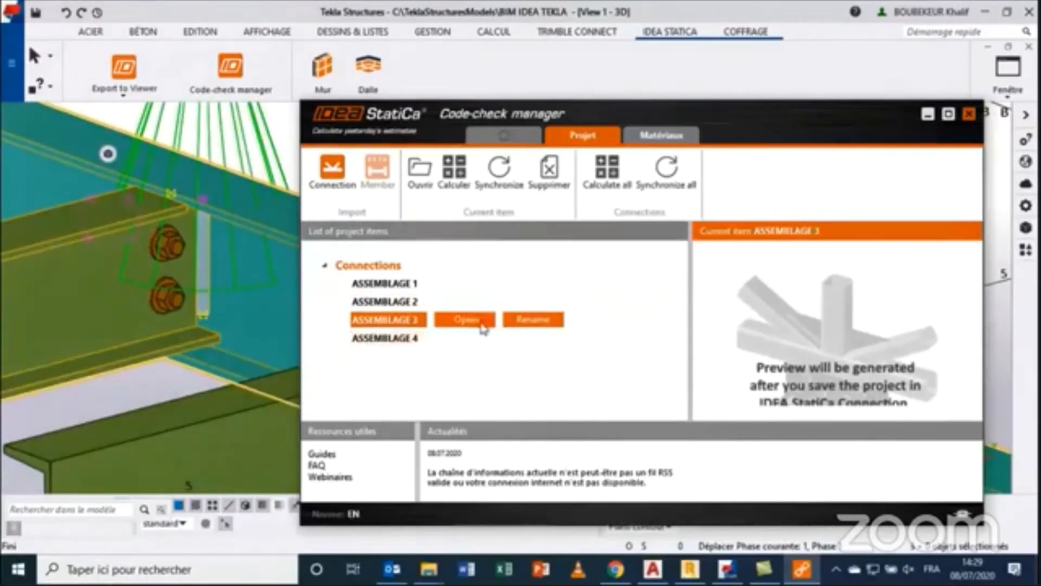
left_click(481, 325)
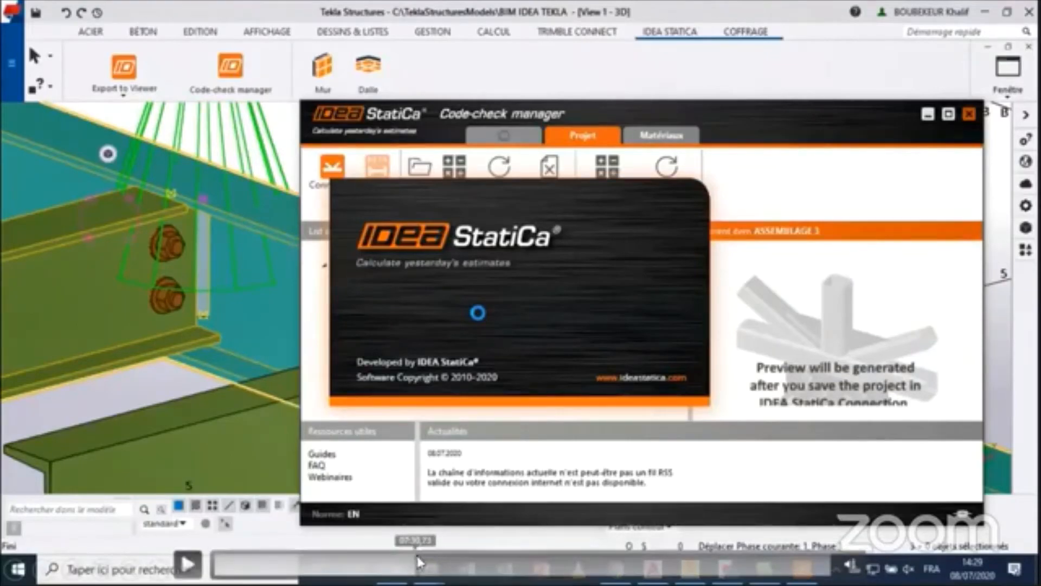
left_click(416, 564)
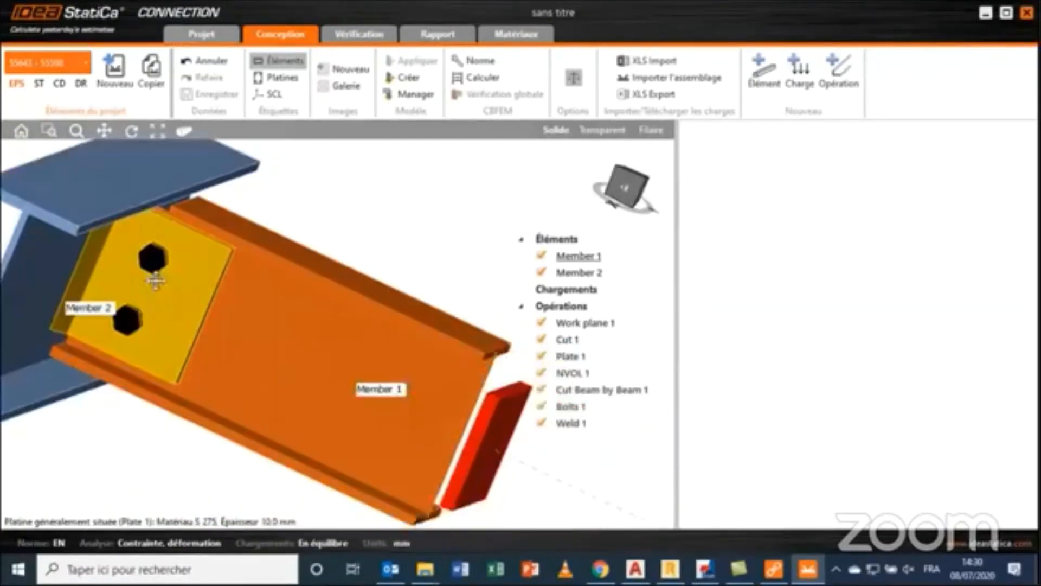
- Add a load effect to ASSEMBLAGE 3, set the shear force Vz on Member 1 to 5 kN and inspect the load arrow
left_click(564, 289)
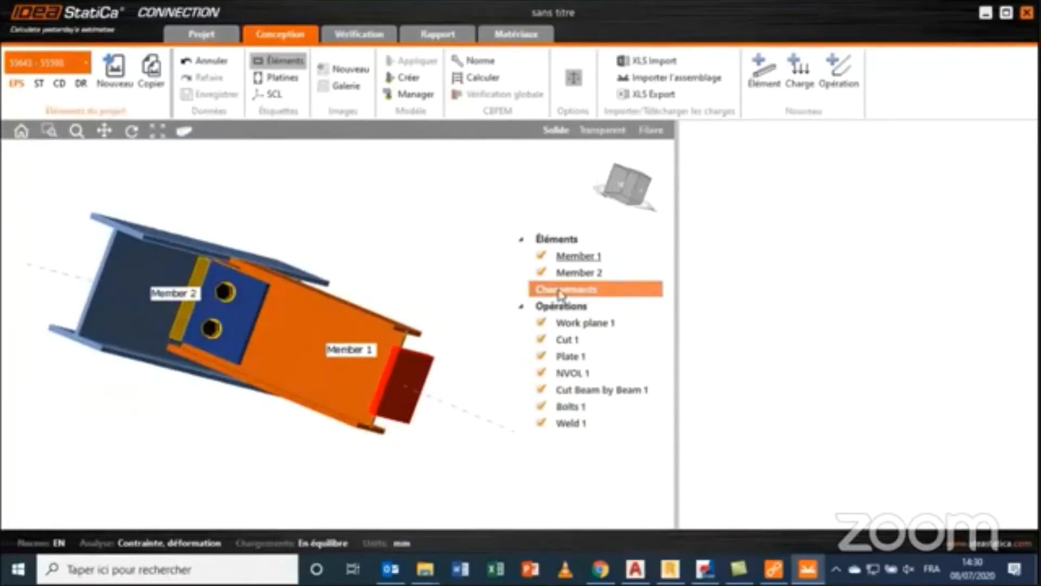
right_click(564, 290)
left_click(426, 289)
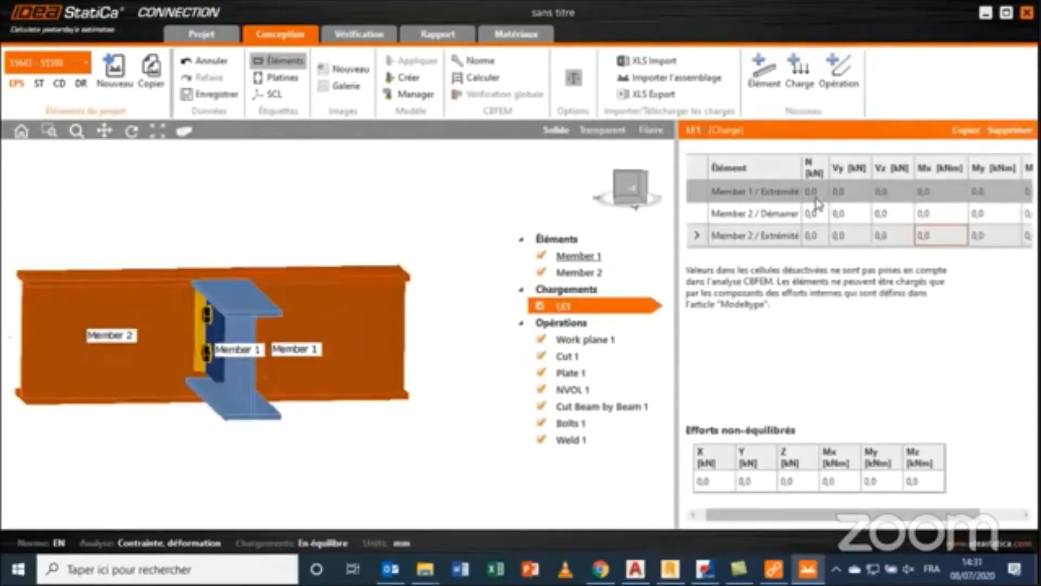
left_click(889, 191)
type("5")
key("Tab")
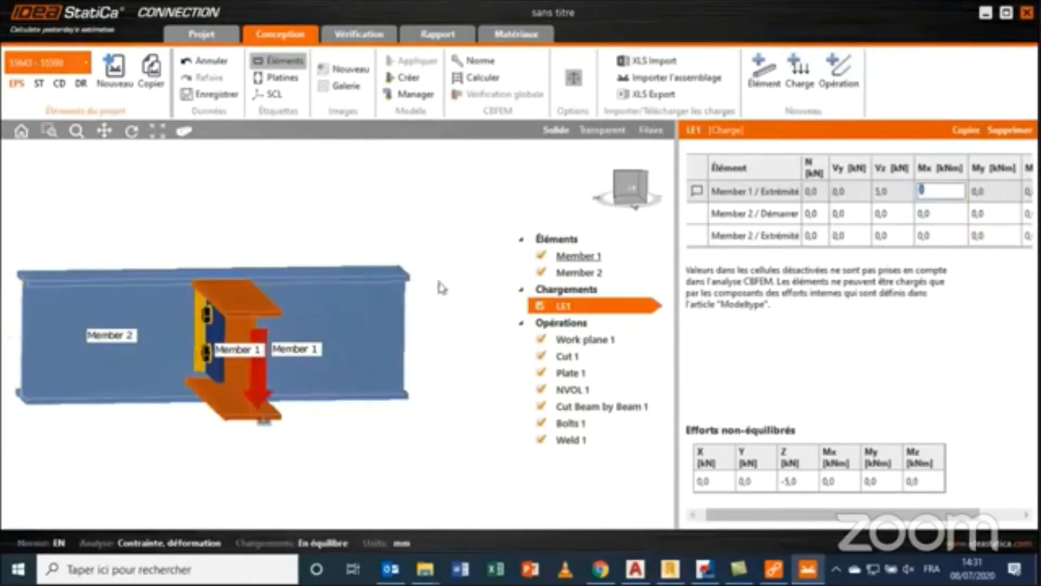
right_click_drag(255, 441, 312, 438)
right_click_drag(238, 426, 220, 207)
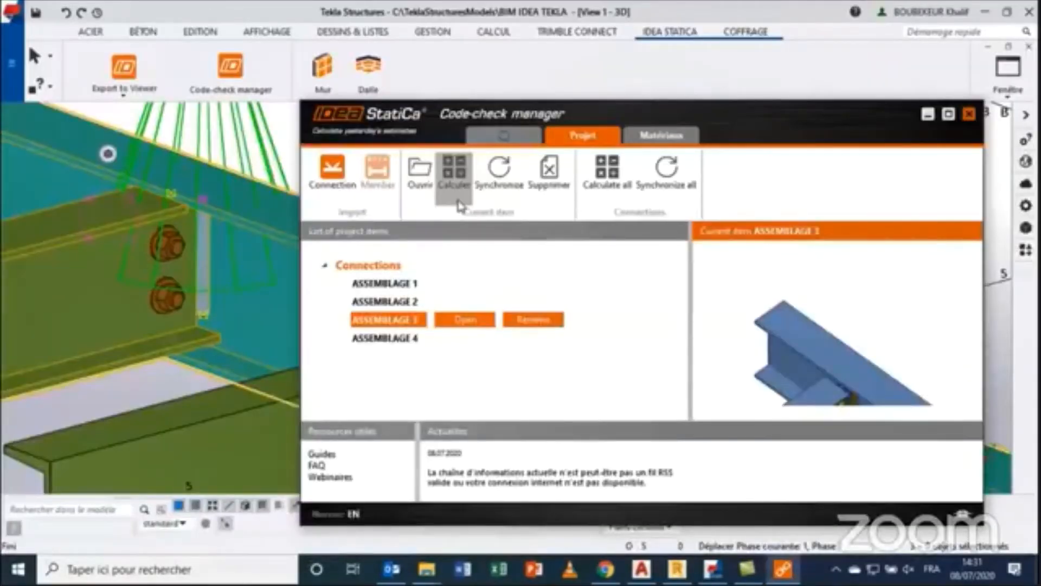
- Open ASSEMBLAGE 4 from the Code-check manager in IDEA StatiCa Connection
left_click(390, 339)
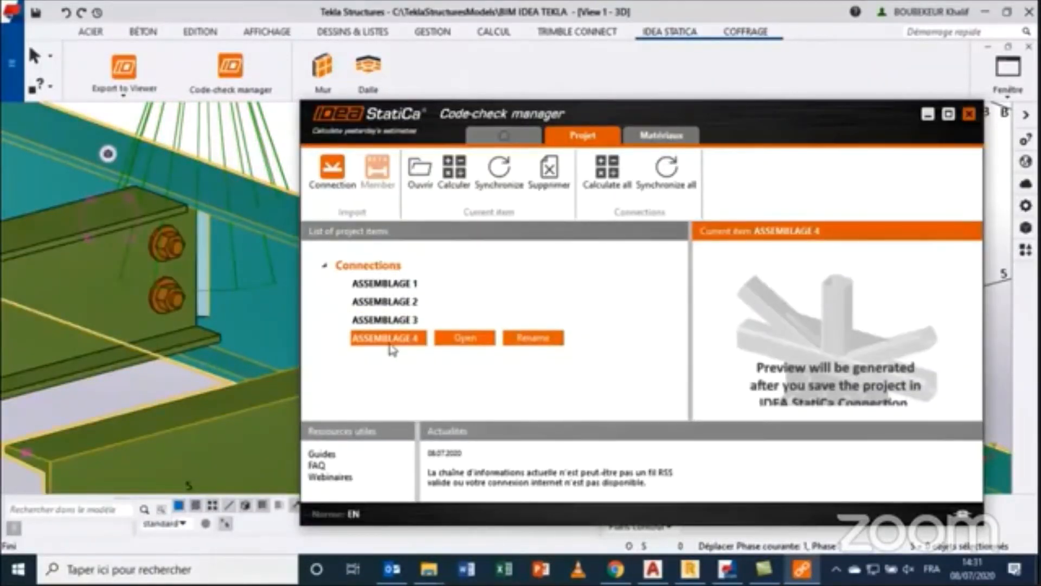
left_click(465, 339)
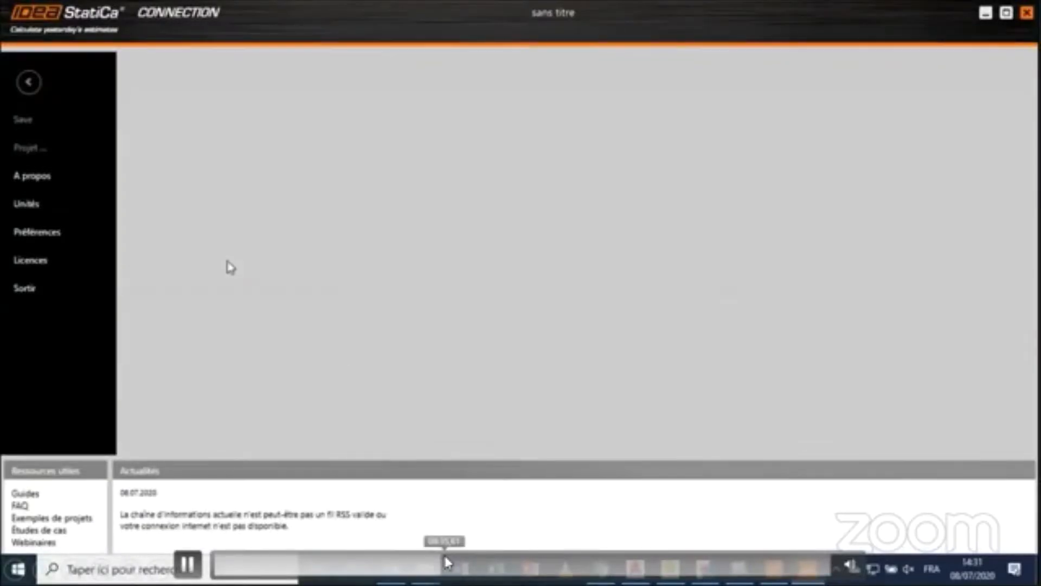
left_click(445, 558)
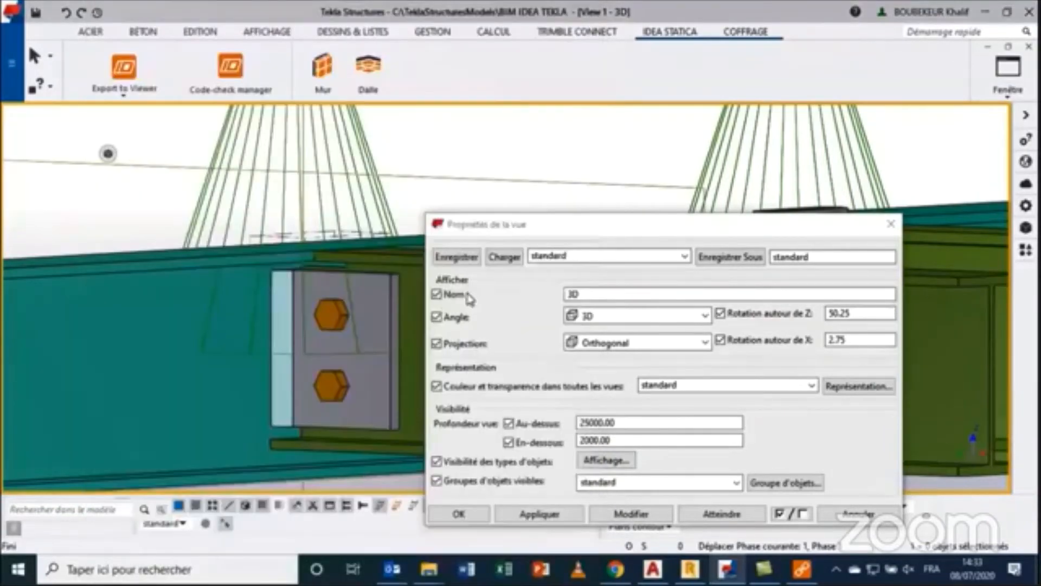
- Close the view properties in Tekla Structures and delete the notch cut at the upper flange of the first secondary beam's bolted end
left_click(460, 513)
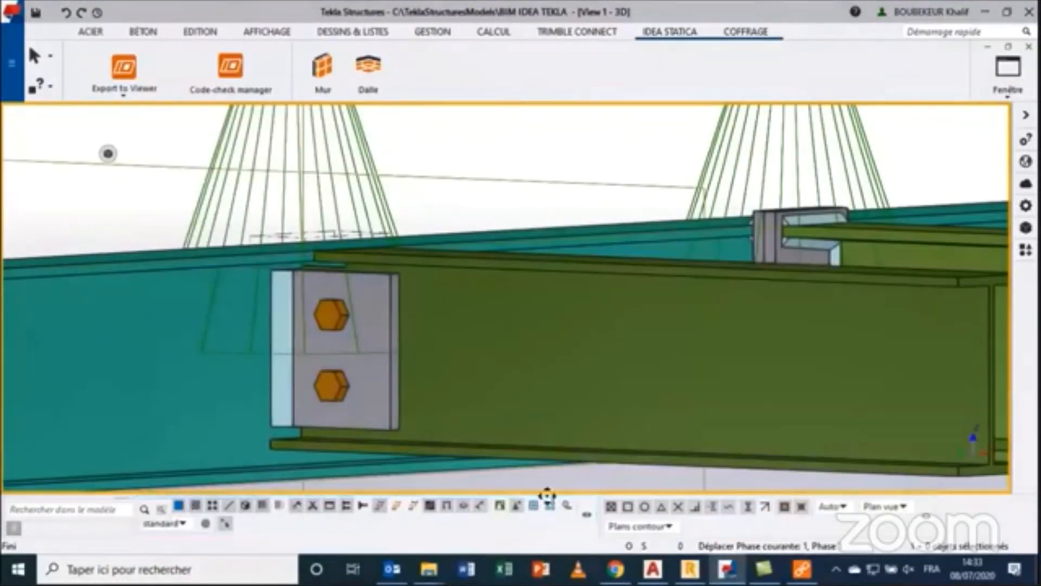
scroll(259, 282, "up", 3)
left_click(263, 232)
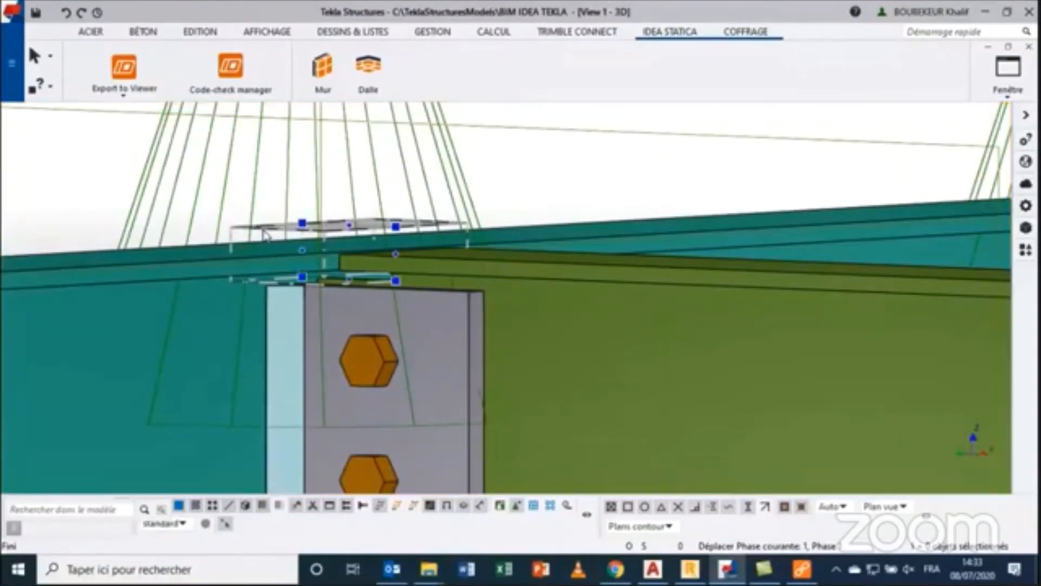
key("Delete")
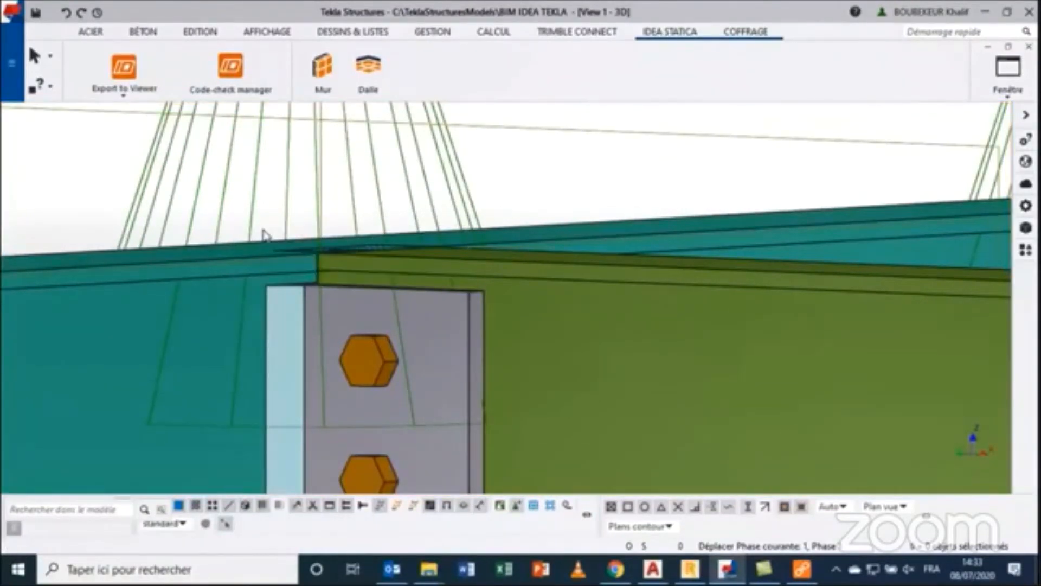
scroll(264, 234, "down", 6)
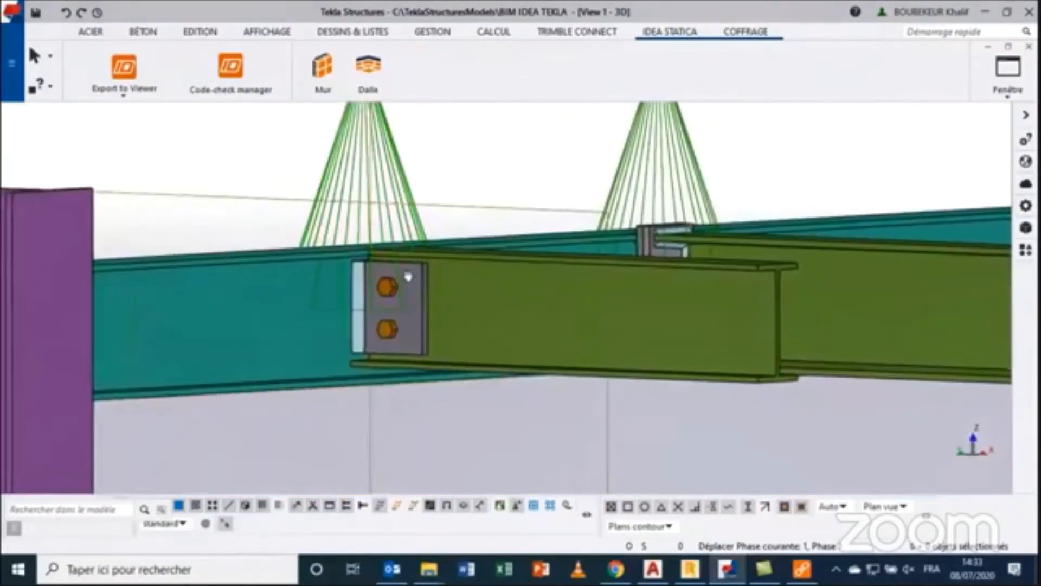
middle_click_drag(401, 319, 375, 323, "ctrl")
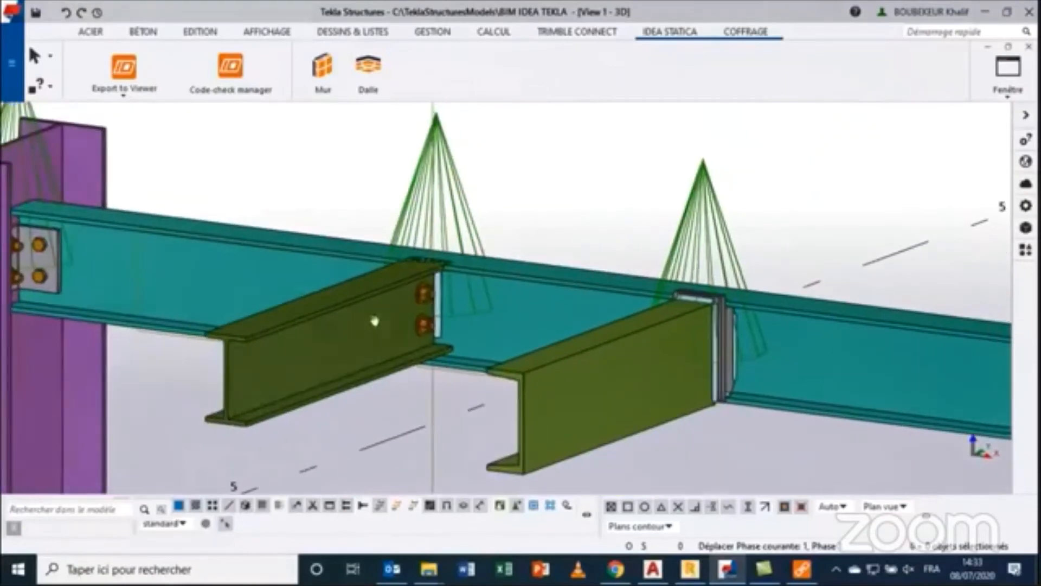
- Select ASSEMBLAGE 3 in the Code-check manager and synchronize all connections with the Tekla model
left_click(801, 569)
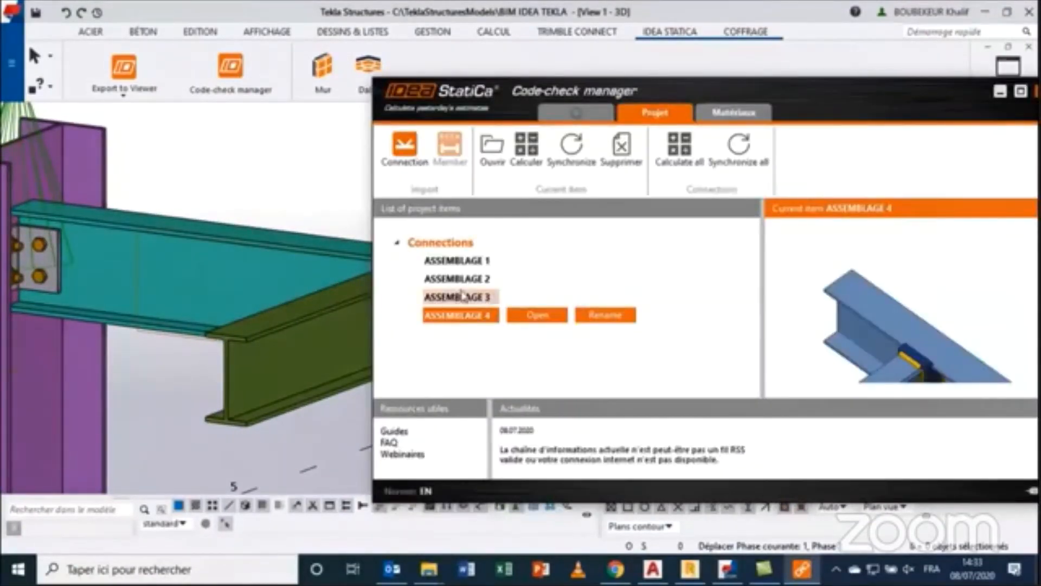
left_click(461, 296)
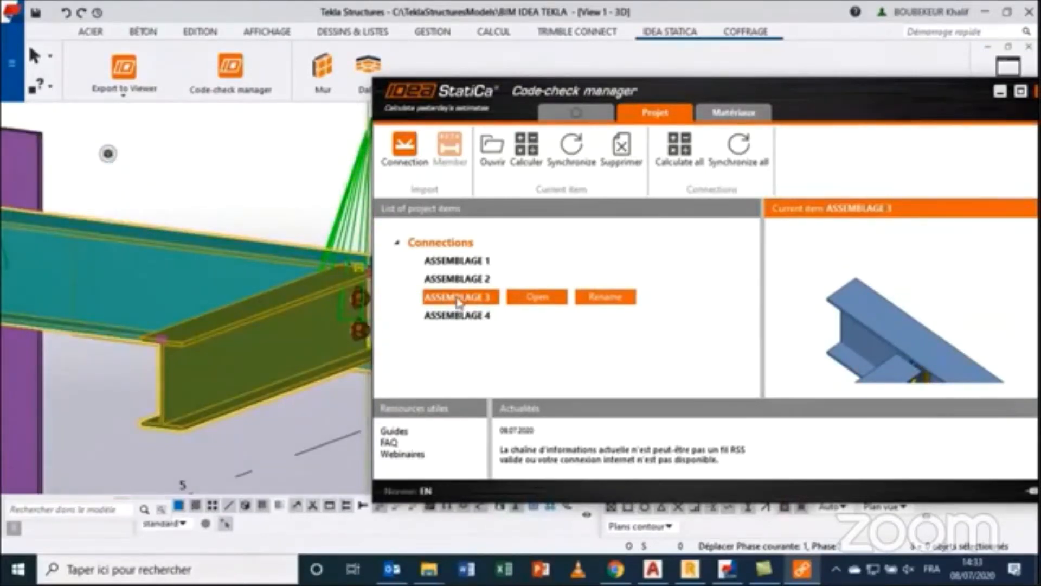
left_click(739, 148)
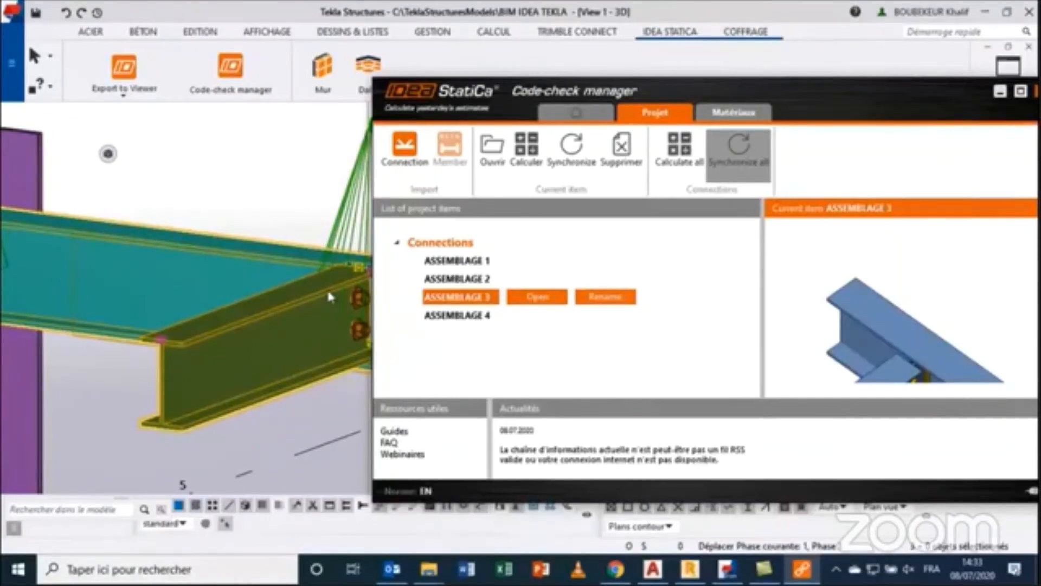
- Inspect the modified secondary beam joint in the Tekla model from both sides and reopen ASSEMBLAGE 3 from the Code-check manager
scroll(328, 294, "down", 2)
middle_click_drag(313, 293, 194, 265)
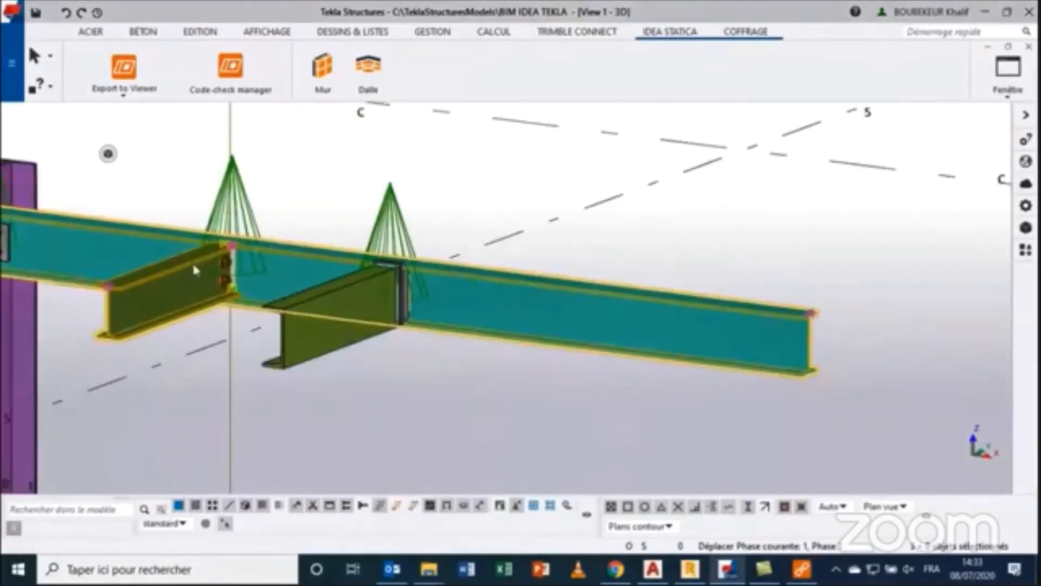
scroll(195, 265, "up", 4)
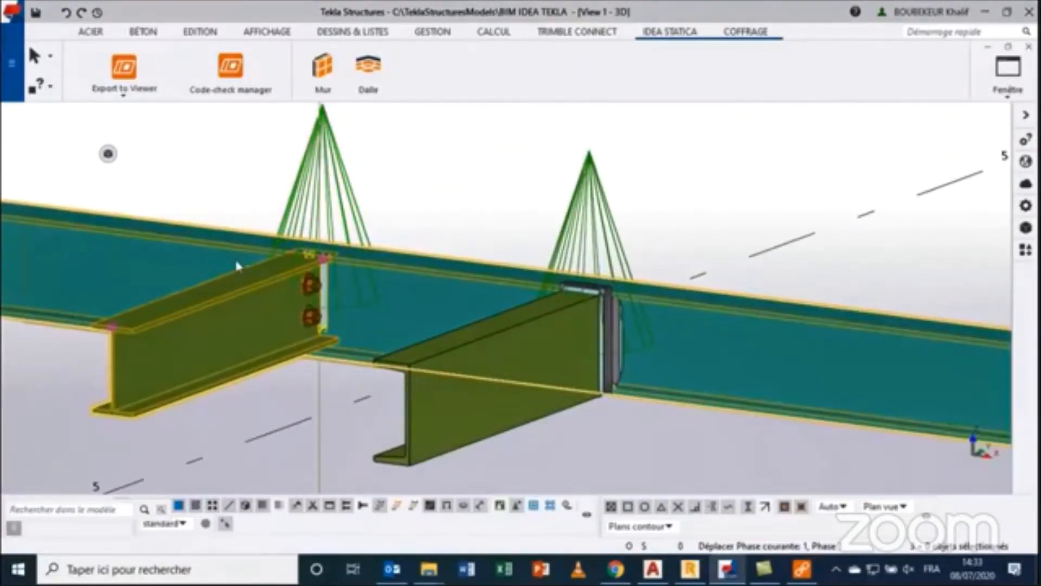
middle_click_drag(253, 270, 503, 322, "ctrl")
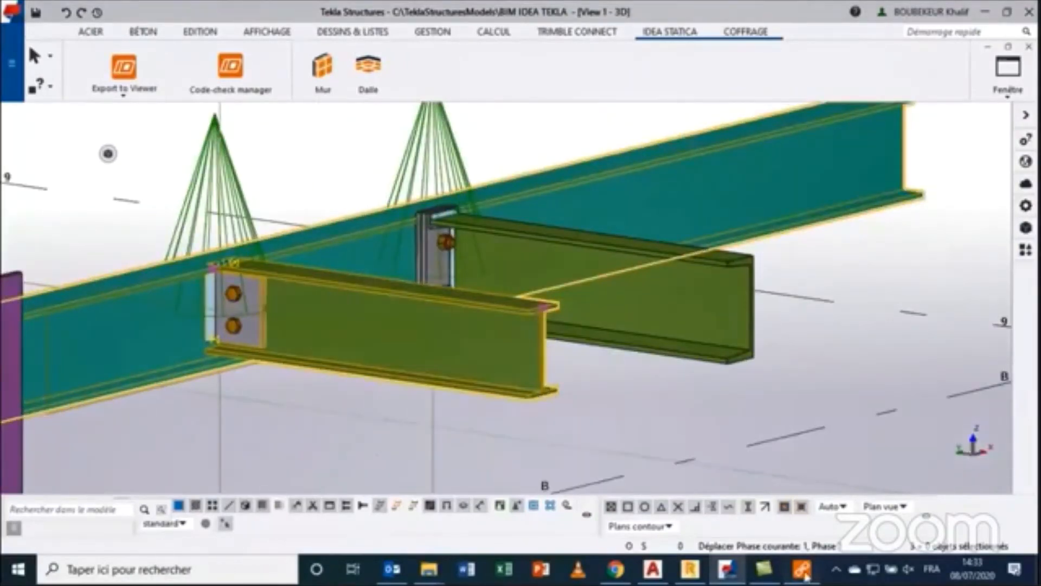
left_click(804, 574)
left_click(540, 297)
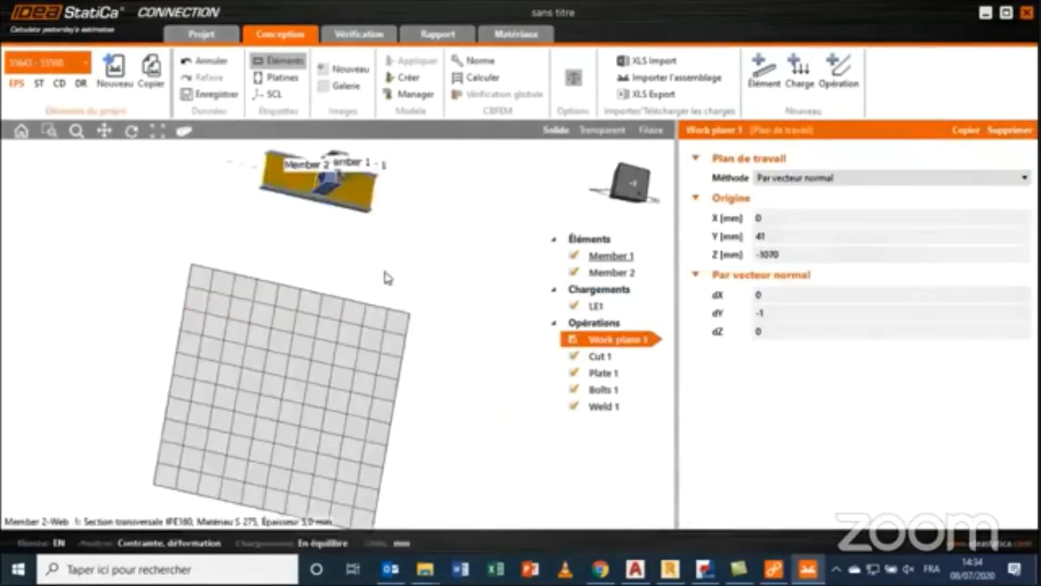
- Select Member 1 and examine how its flanges meet Member 2 in a straight view along the X axis
middle_click_drag(382, 268, 358, 231)
scroll(384, 309, "down", 2)
left_click(597, 256)
middle_click_drag(345, 220, 364, 291)
scroll(383, 303, "up", 7)
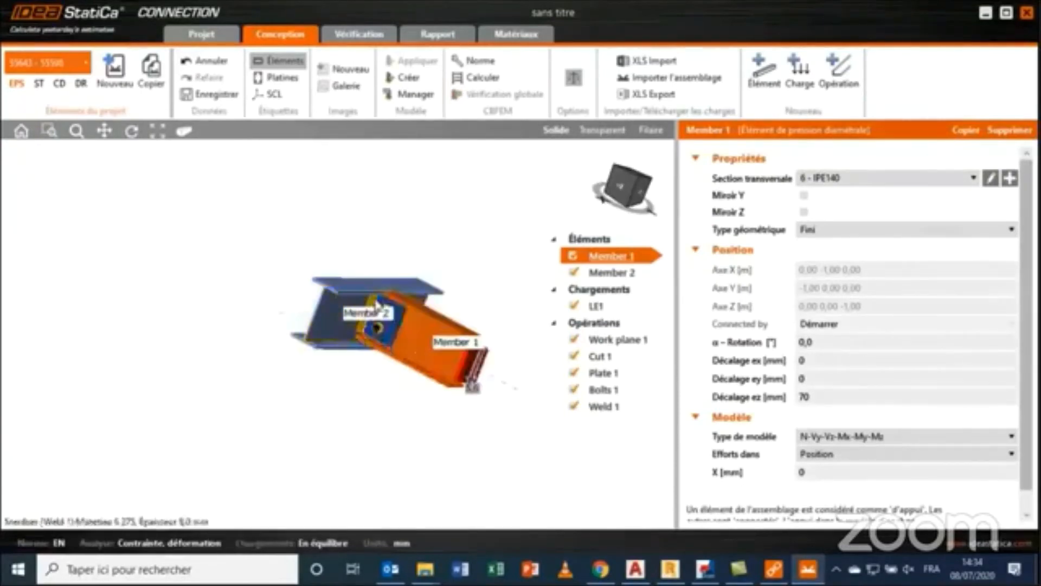
left_click(622, 190)
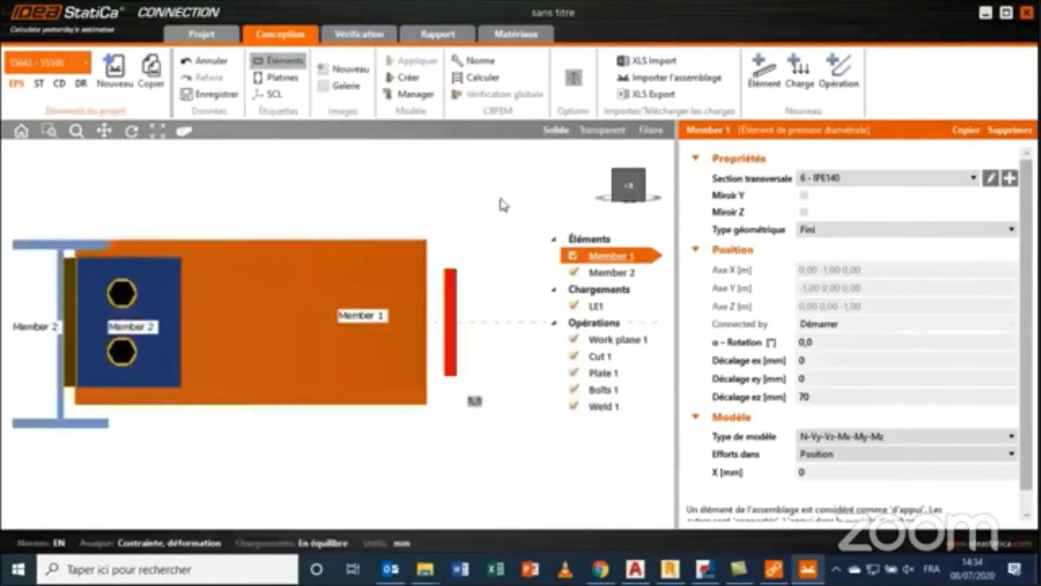
scroll(120, 266, "up", 3)
scroll(120, 266, "up", 1)
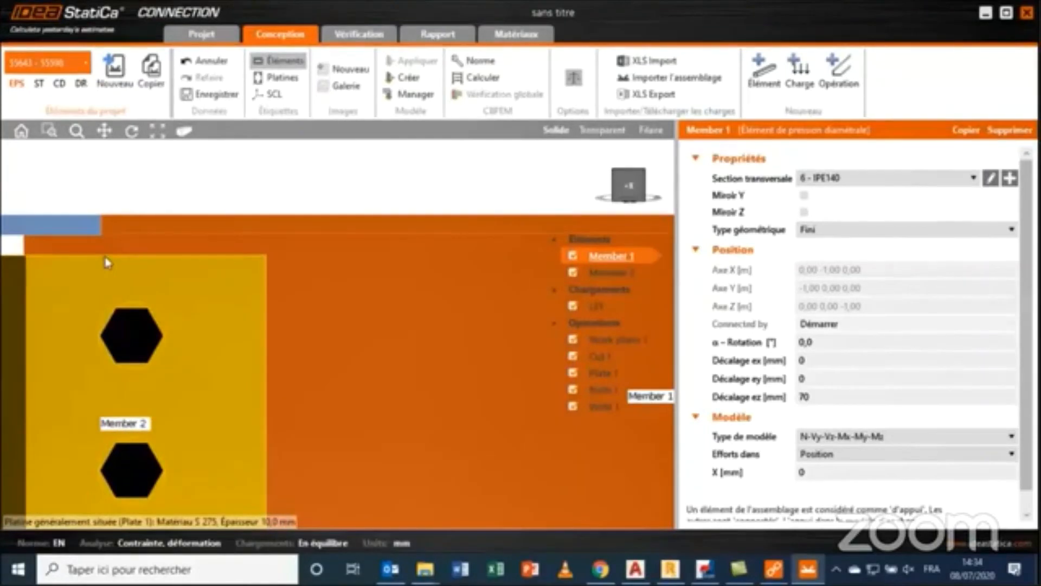
scroll(107, 263, "down", 3)
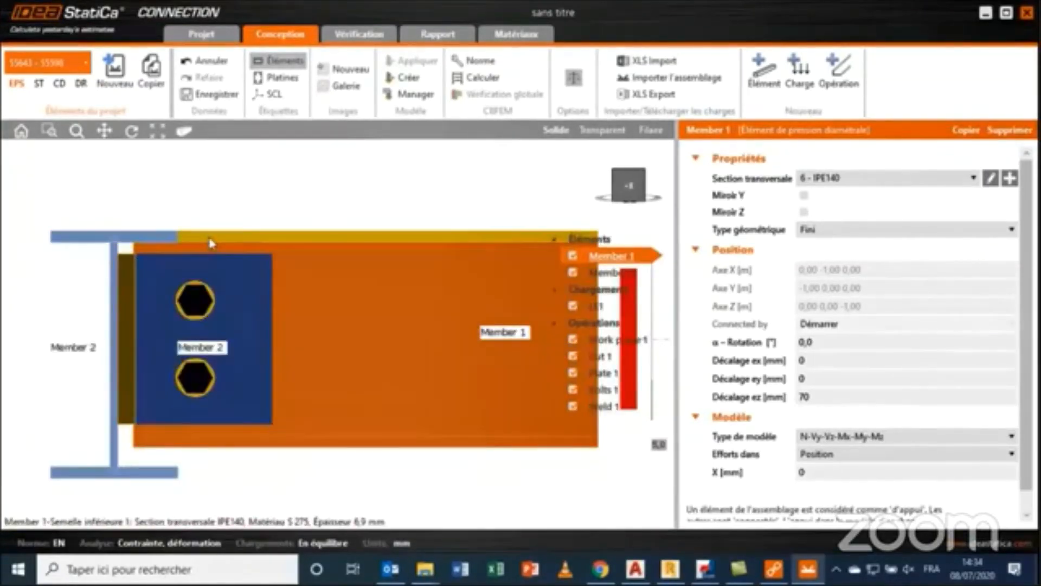
scroll(212, 244, "down", 1)
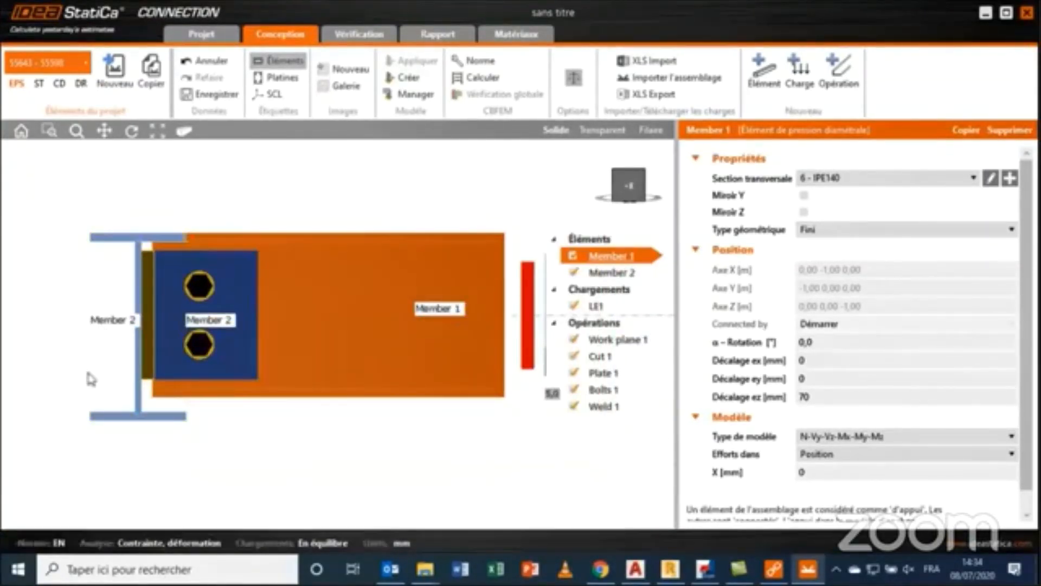
scroll(326, 404, "down", 2)
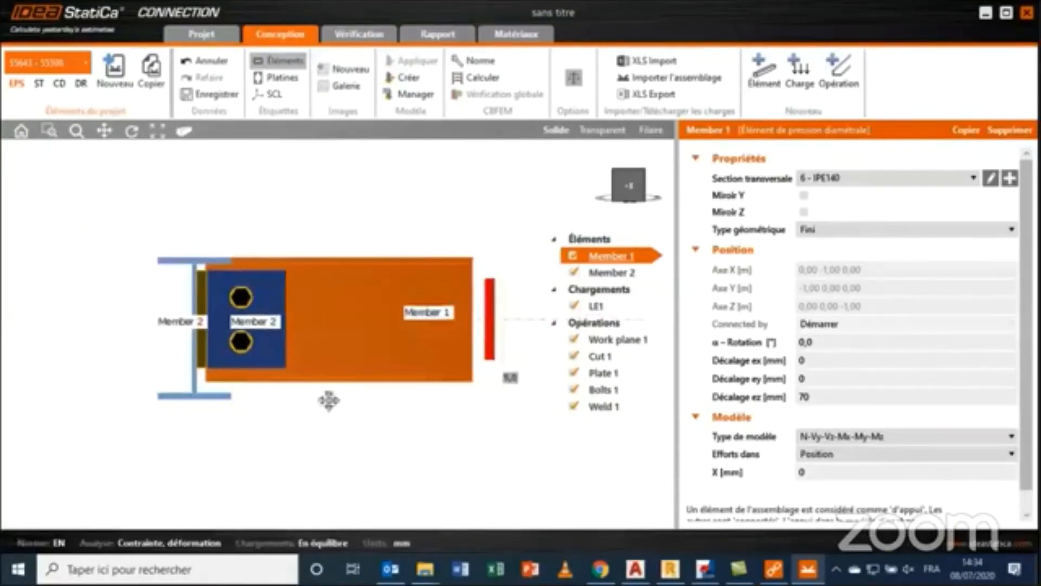
- Add a negative volume operation to the ASSEMBLAGE 3 connection
left_click(594, 323)
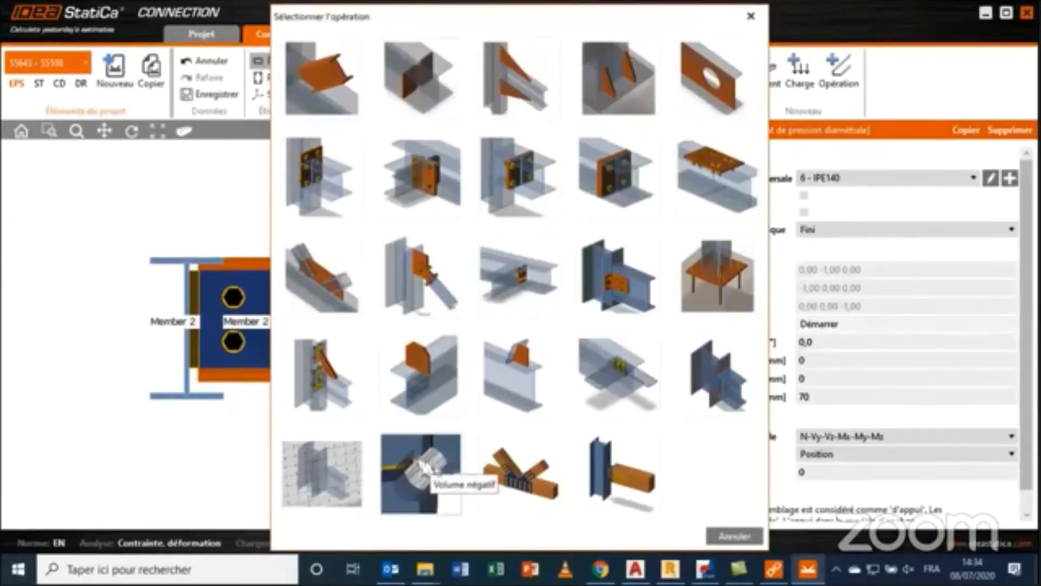
left_click(418, 459)
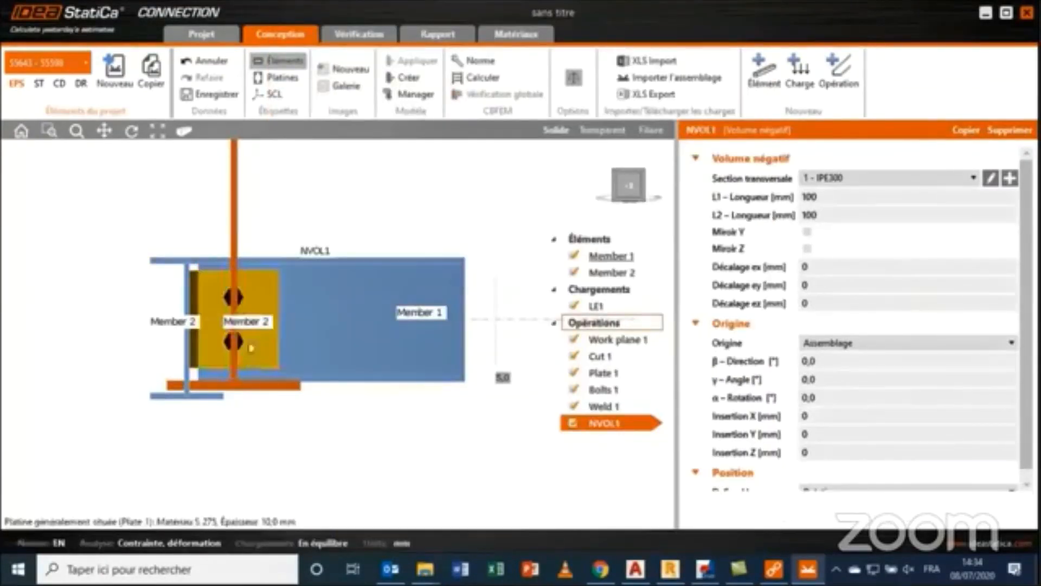
- Create a plate cross-section 20 mm thick and 200 mm wide and assign it to the NVOL1 negative volume
middle_click_drag(310, 353, 345, 427)
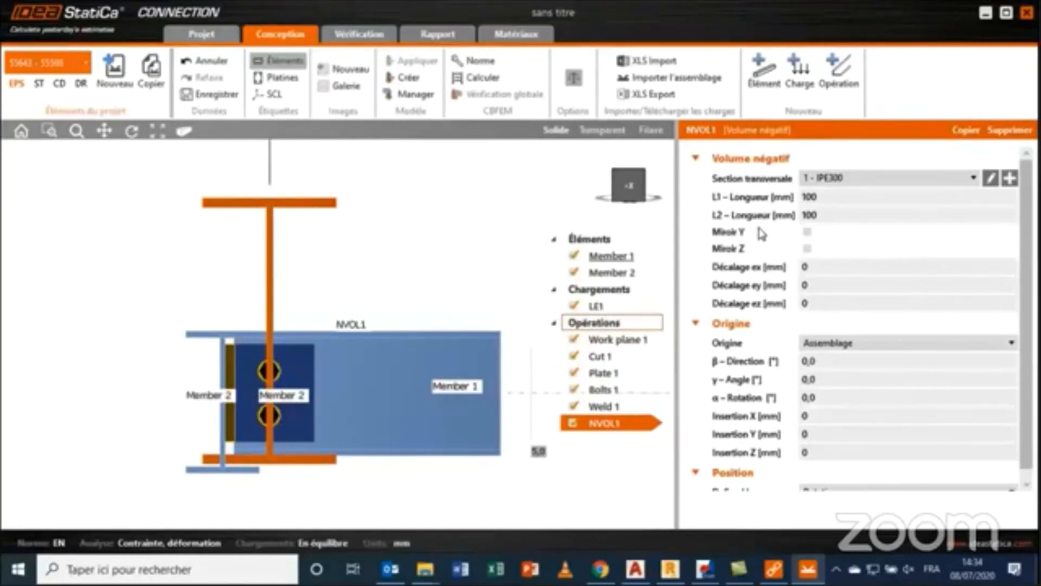
right_click_drag(348, 265, 307, 271)
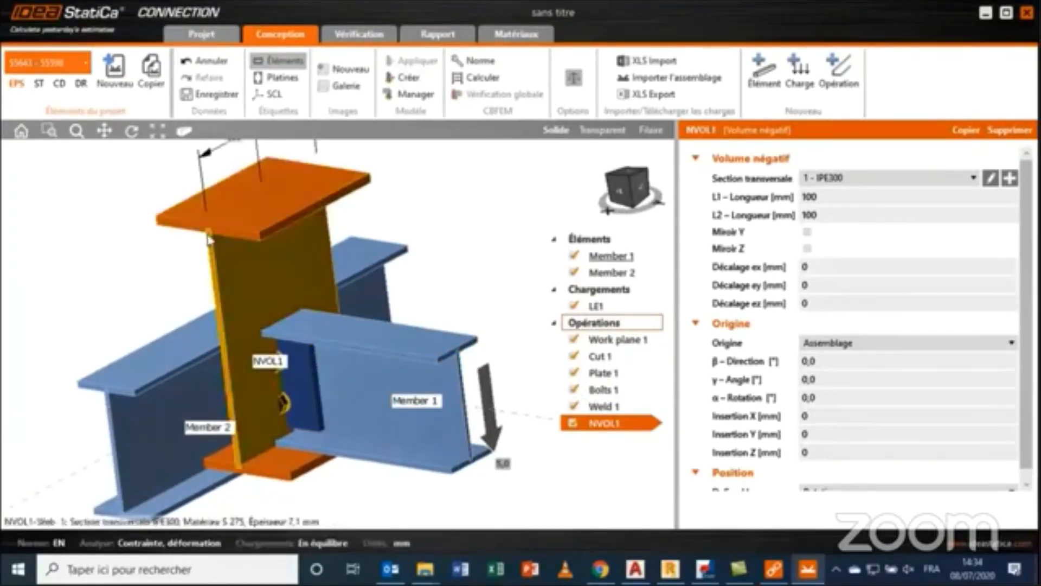
left_click(1009, 179)
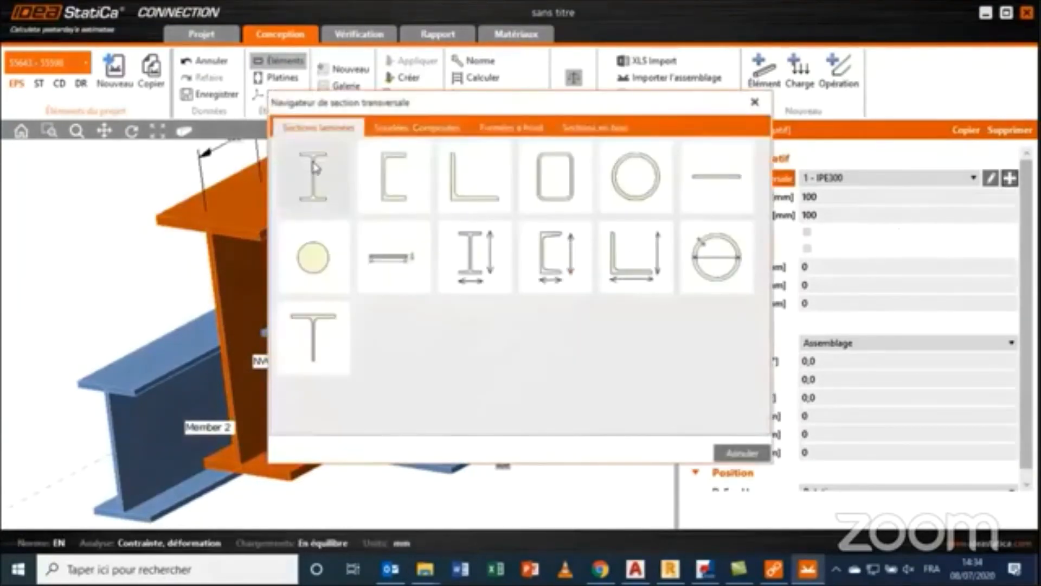
left_click(391, 258)
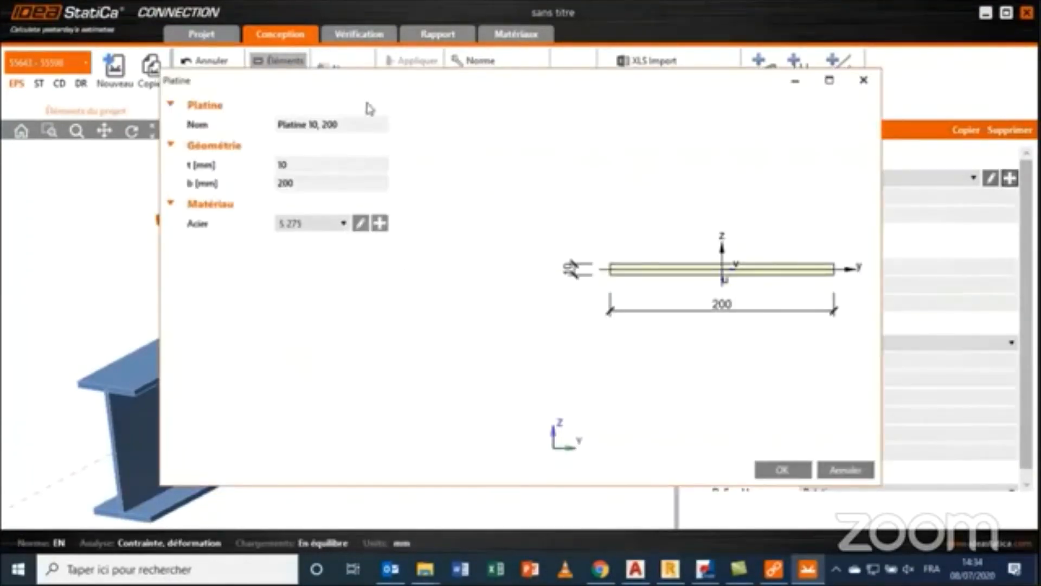
left_click_drag(396, 82, 568, 89)
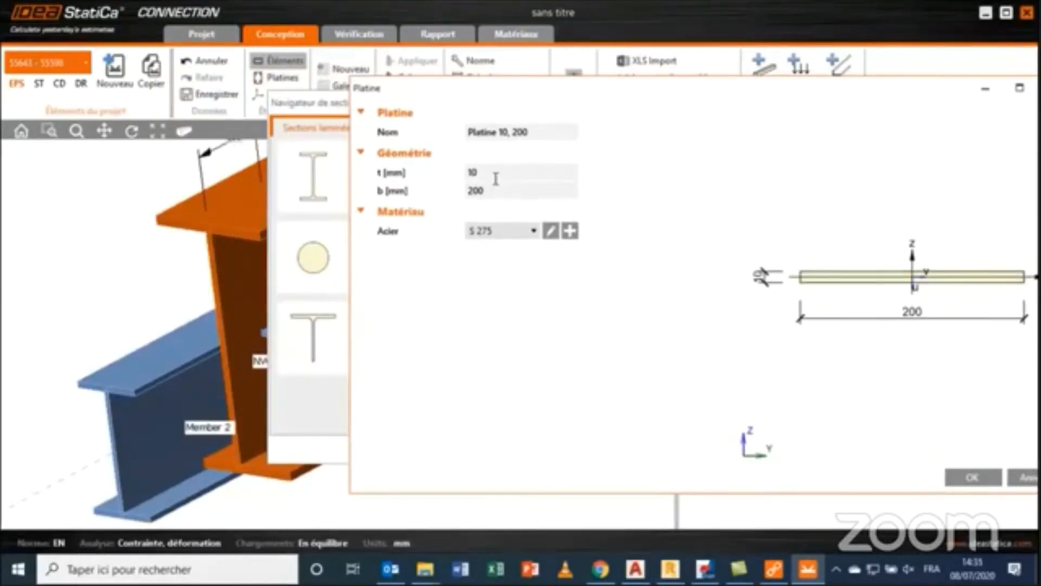
left_click(472, 173)
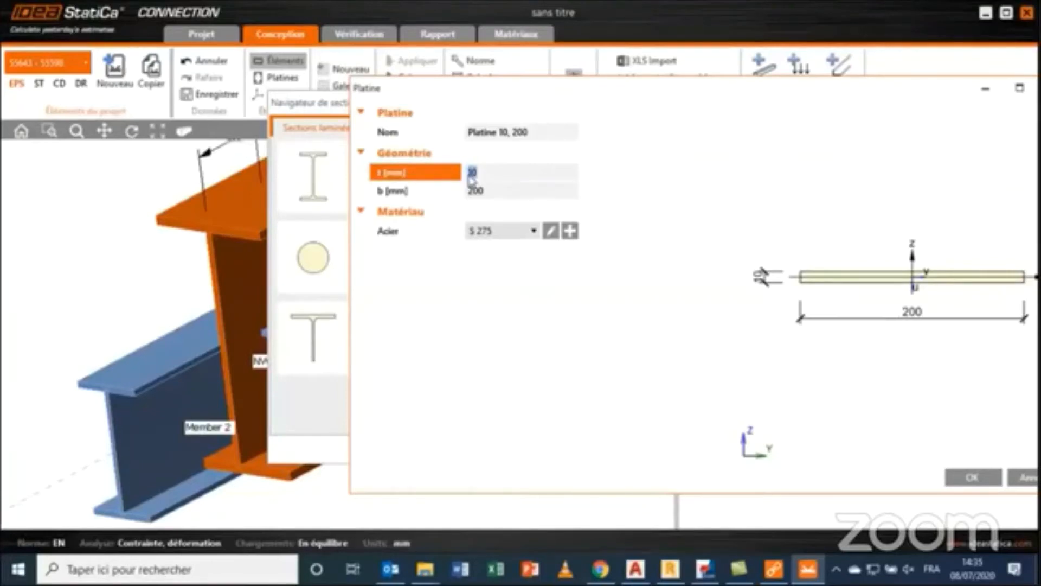
type("20")
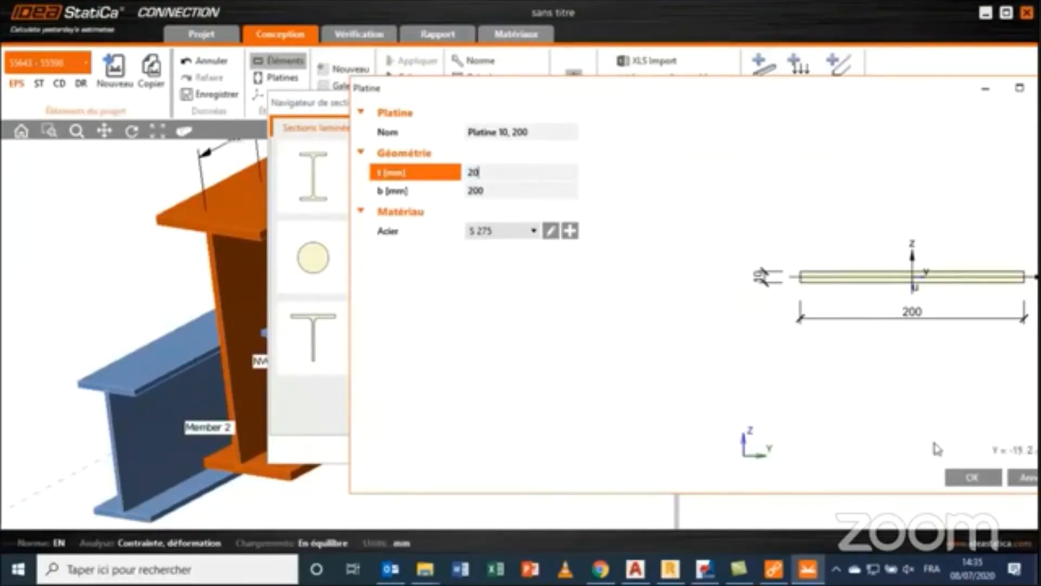
left_click(973, 478)
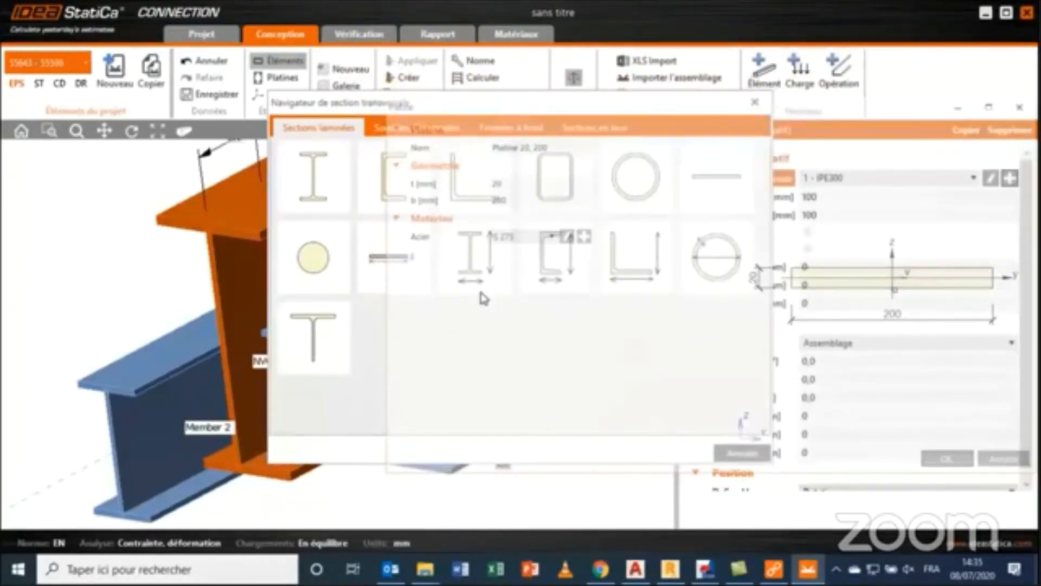
- Look straight along the X axis at the joint and display the local coordinate systems
left_click(624, 195)
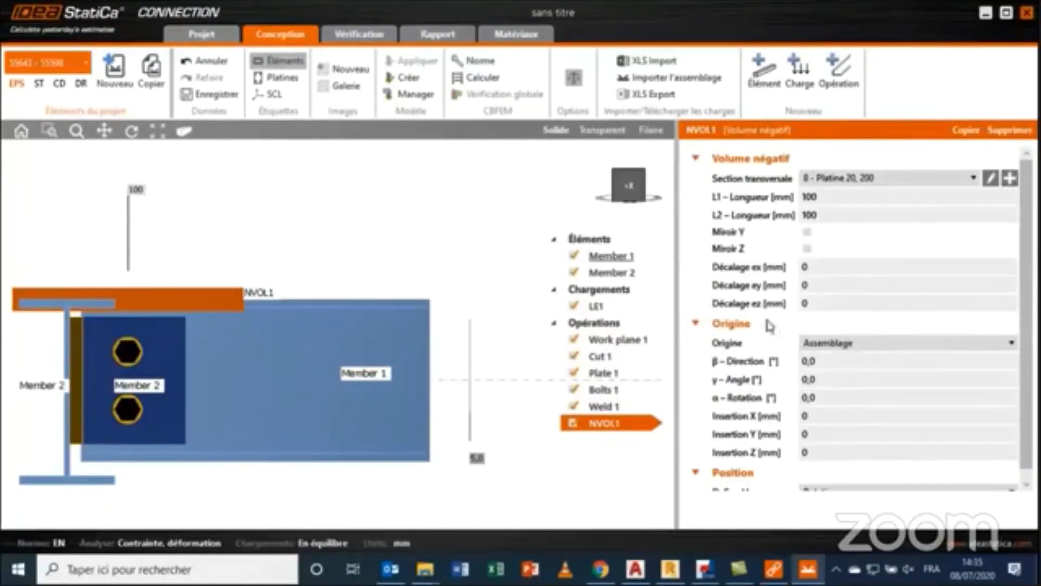
left_click(811, 266)
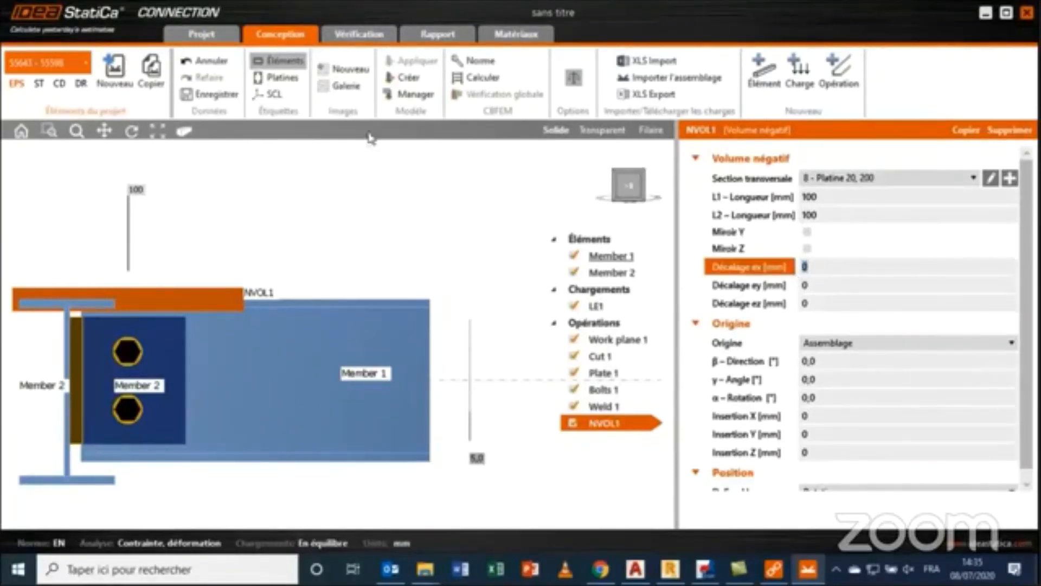
left_click(269, 96)
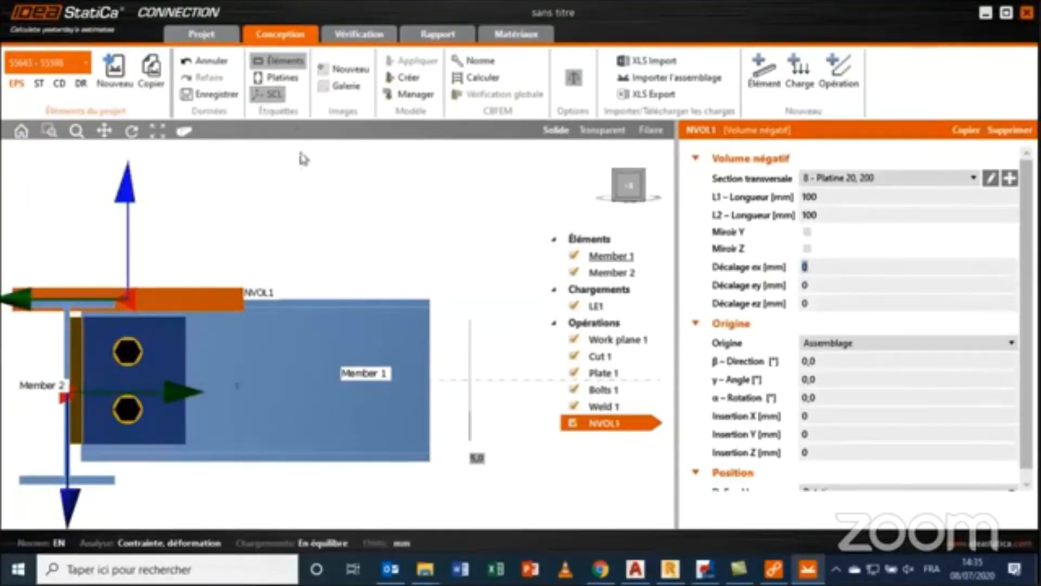
scroll(307, 206, "down", 1)
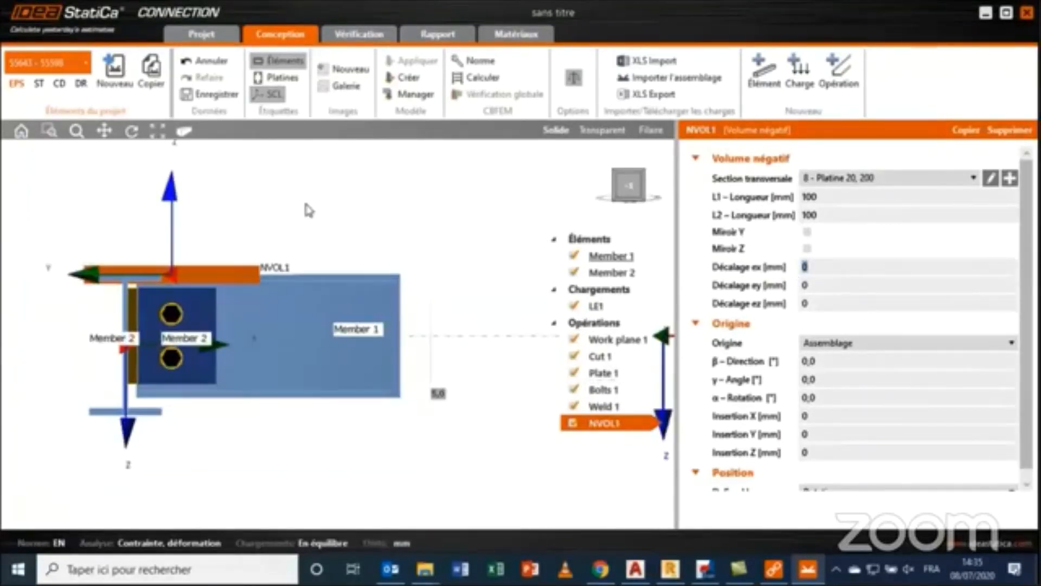
- Set the ey offset of the NVOL1 negative volume to 105 mm
left_click(816, 286)
left_click_drag(819, 287, 747, 297)
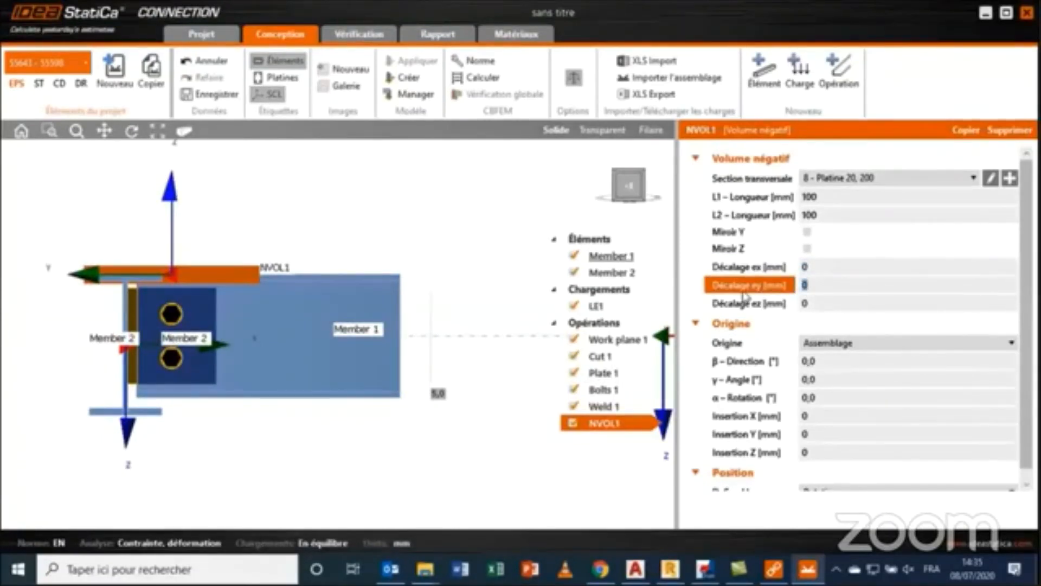
type("20")
key("Tab")
key("shift+Tab")
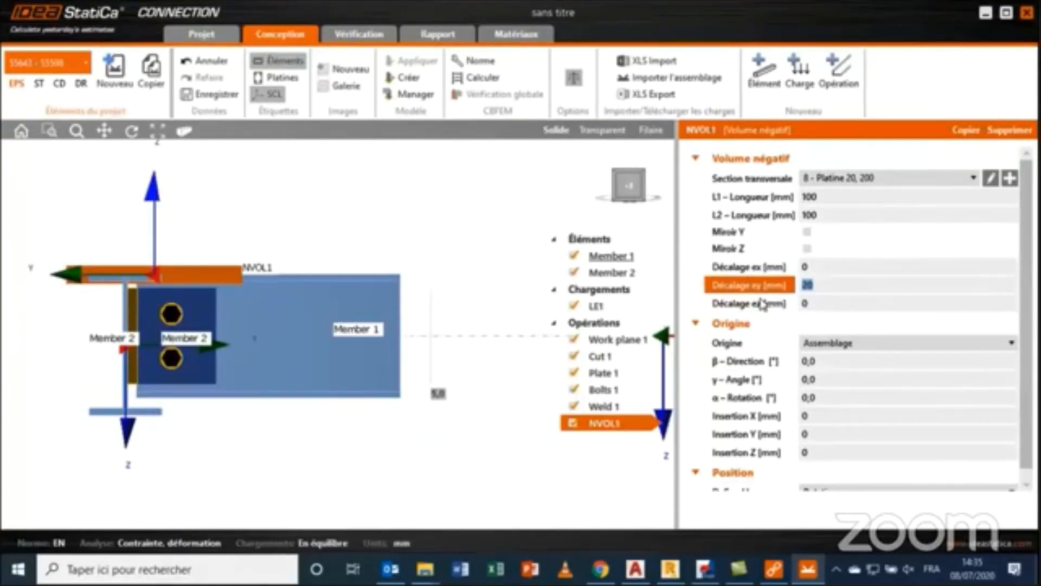
type("100")
key("Tab")
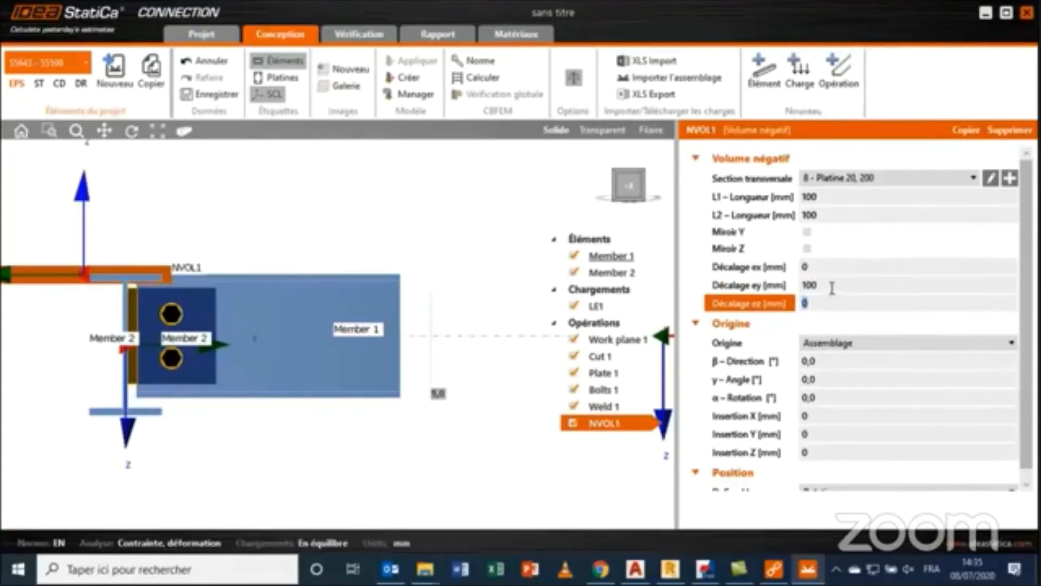
key("shift+Tab")
type("105")
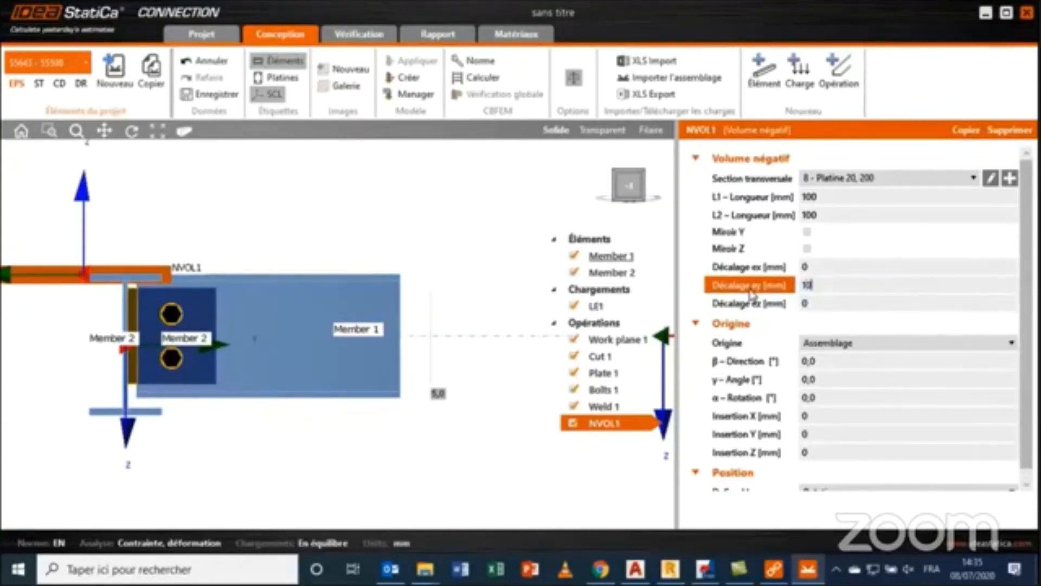
key("Tab")
- Set the ez offset of the NVOL1 negative volume to -3 mm and check its fit around Member 2's flange
scroll(113, 293, "up", 5)
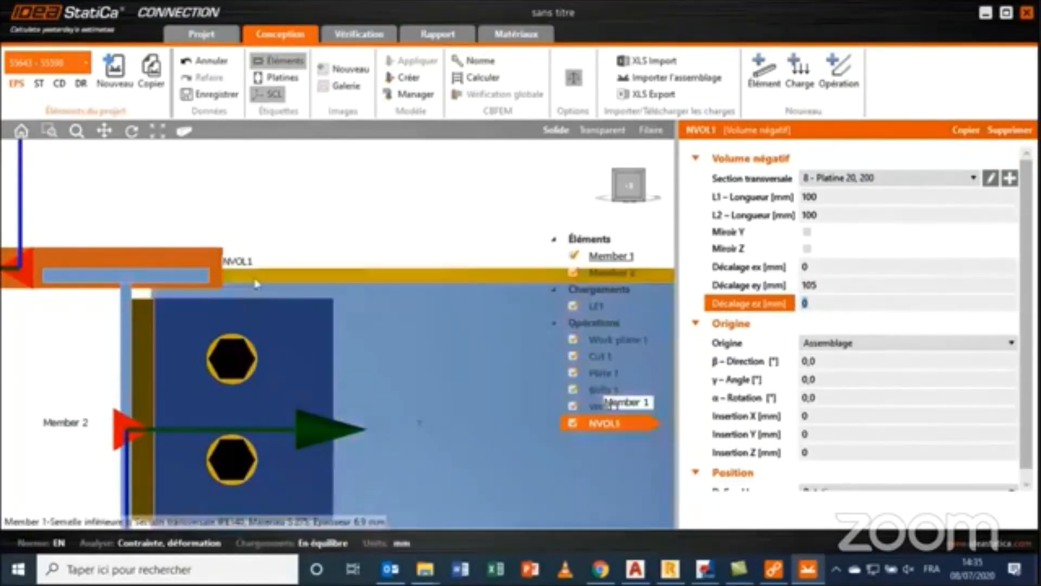
scroll(262, 288, "down", 5)
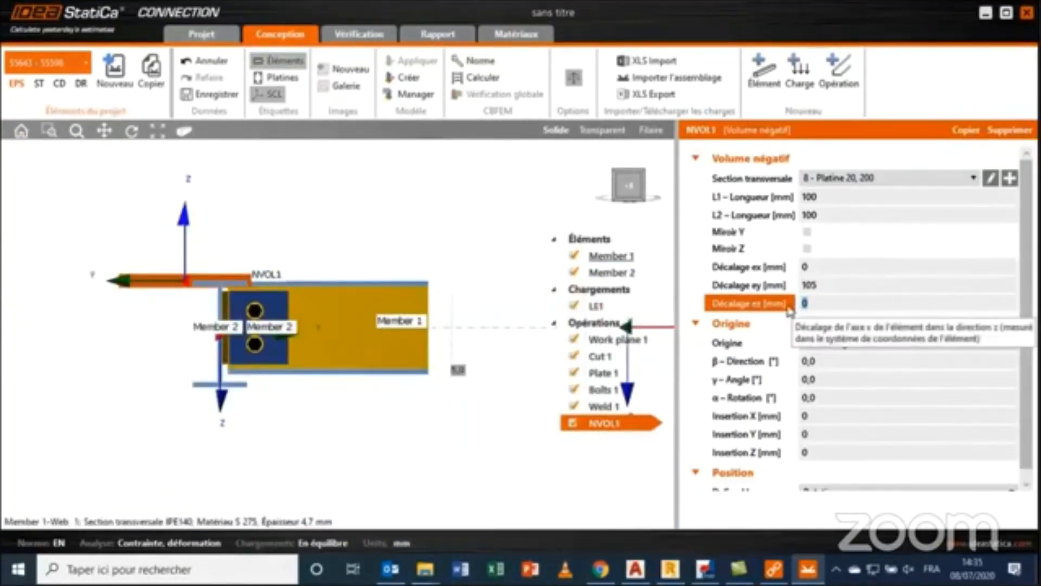
type("-5")
key("Tab")
left_click(811, 303)
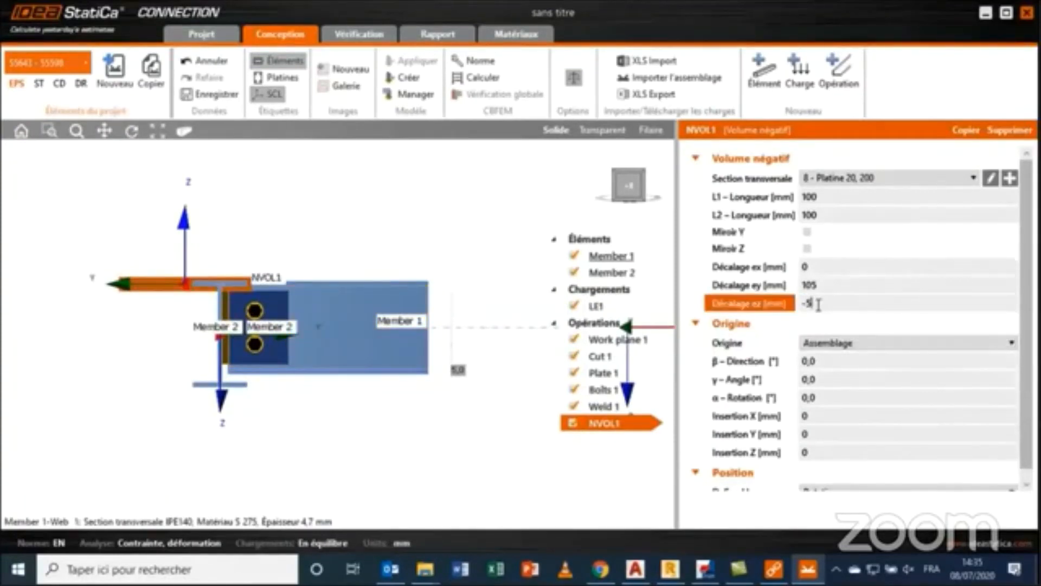
key("BackSpace")
type("3")
key("Tab")
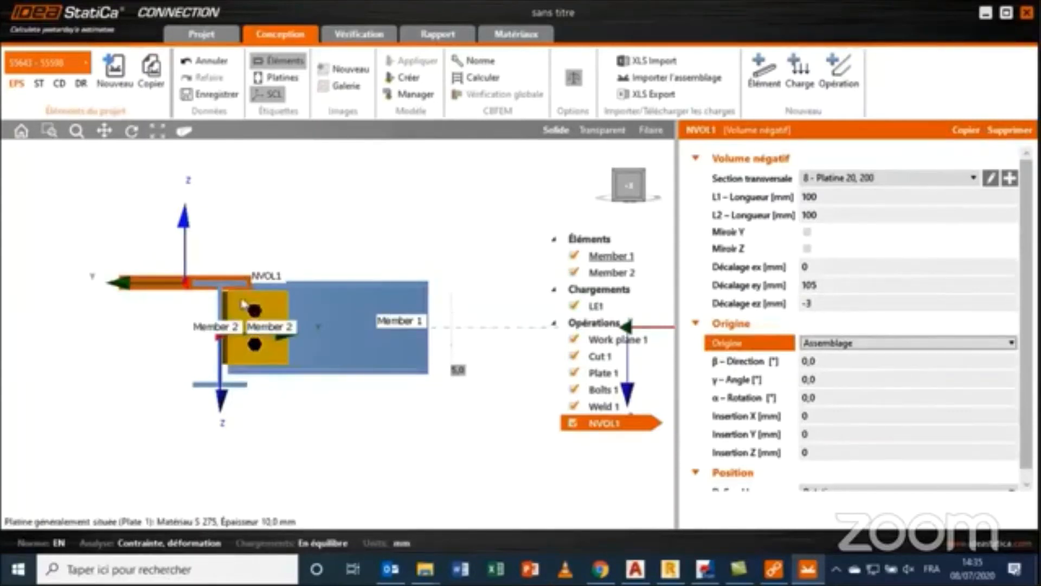
scroll(238, 298, "up", 3)
scroll(232, 298, "down", 3)
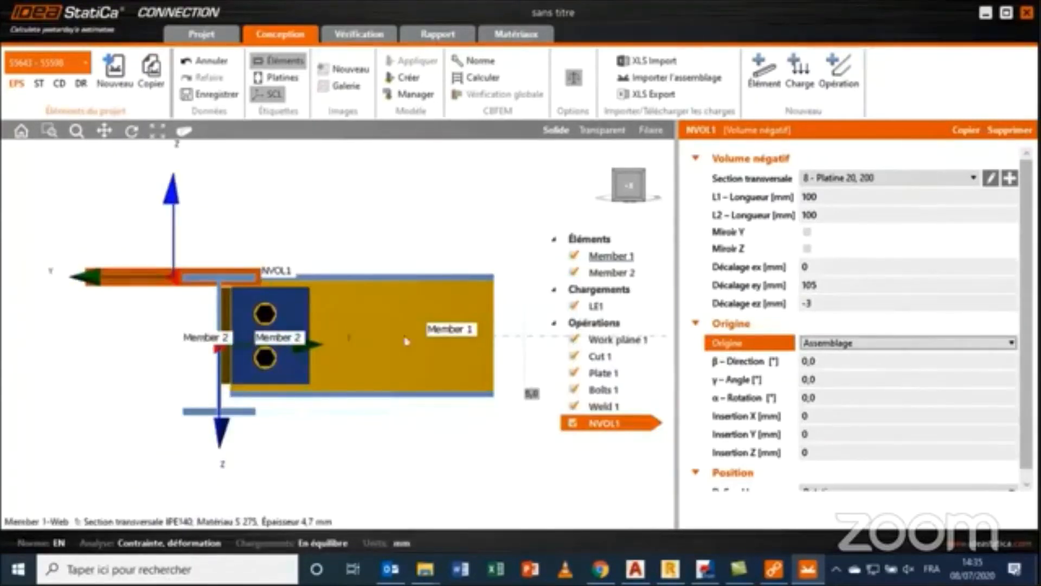
- Add a cut operation that trims Member 1 by the NVOL1 negative volume and check the notch around Member 2's flange
right_click(598, 324)
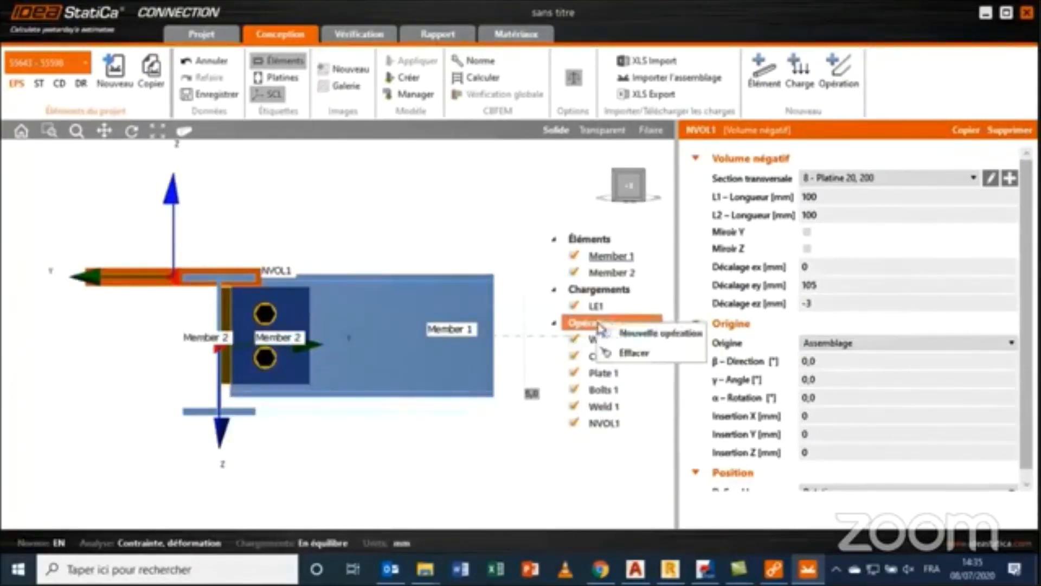
left_click(650, 342)
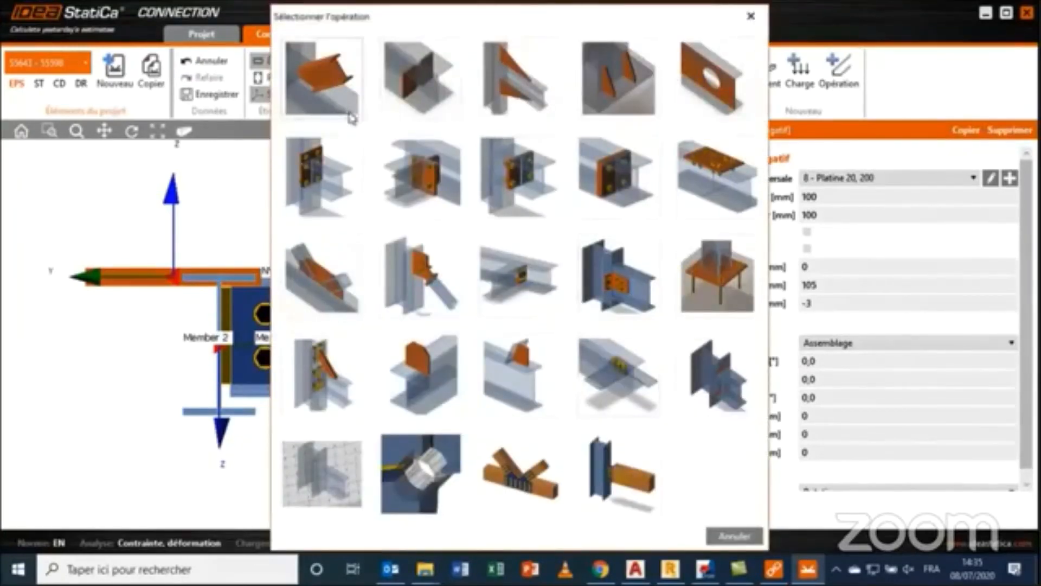
left_click(317, 106)
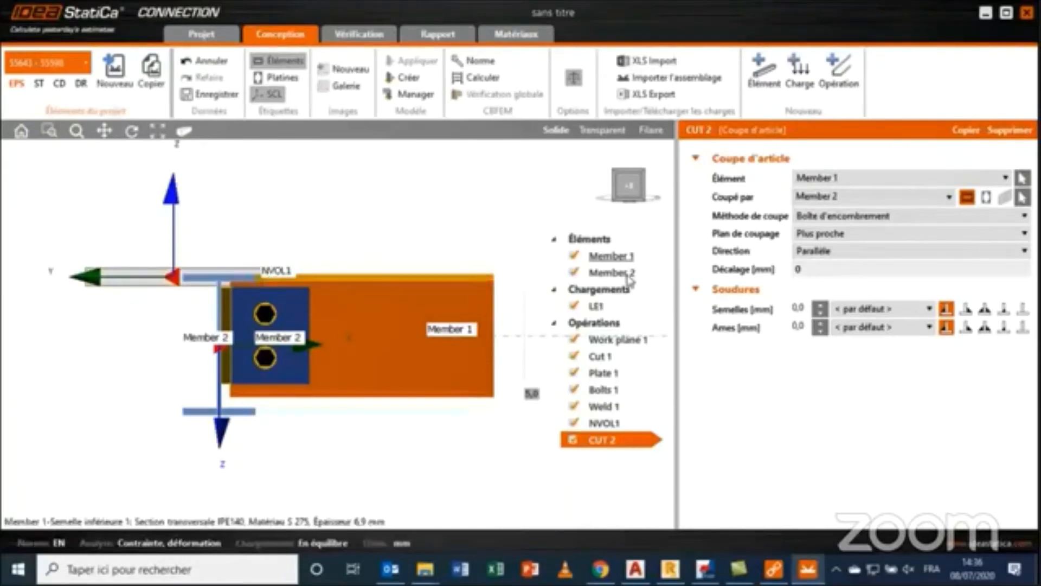
left_click(879, 198)
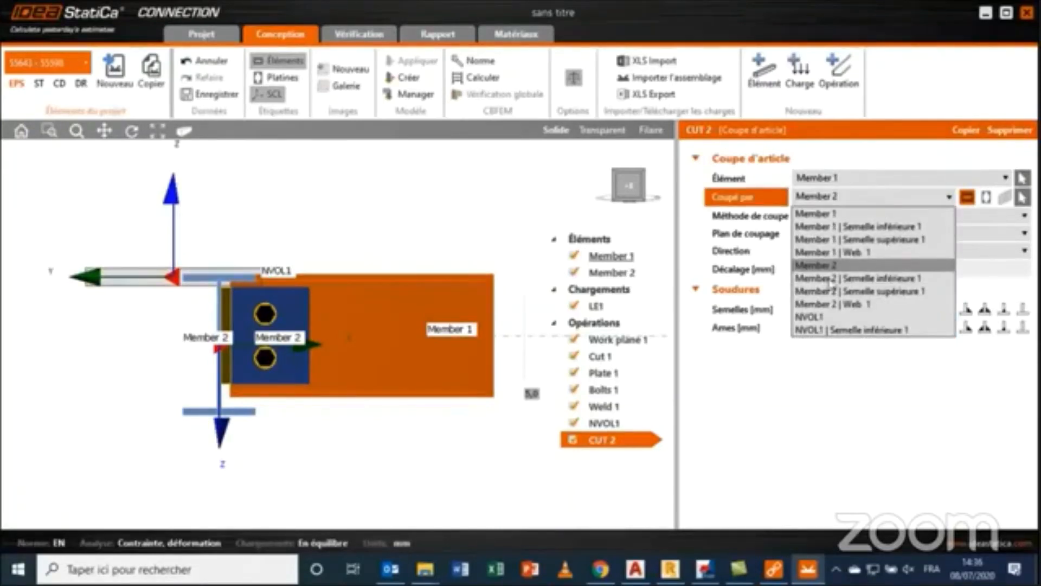
left_click(813, 319)
scroll(239, 271, "up", 4)
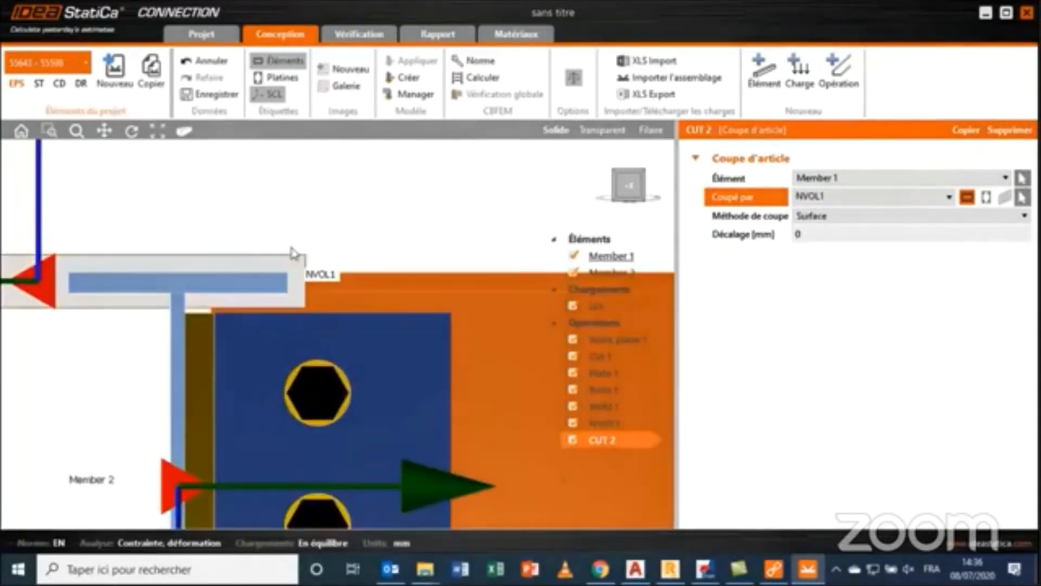
left_click(293, 253)
scroll(323, 212, "down", 3)
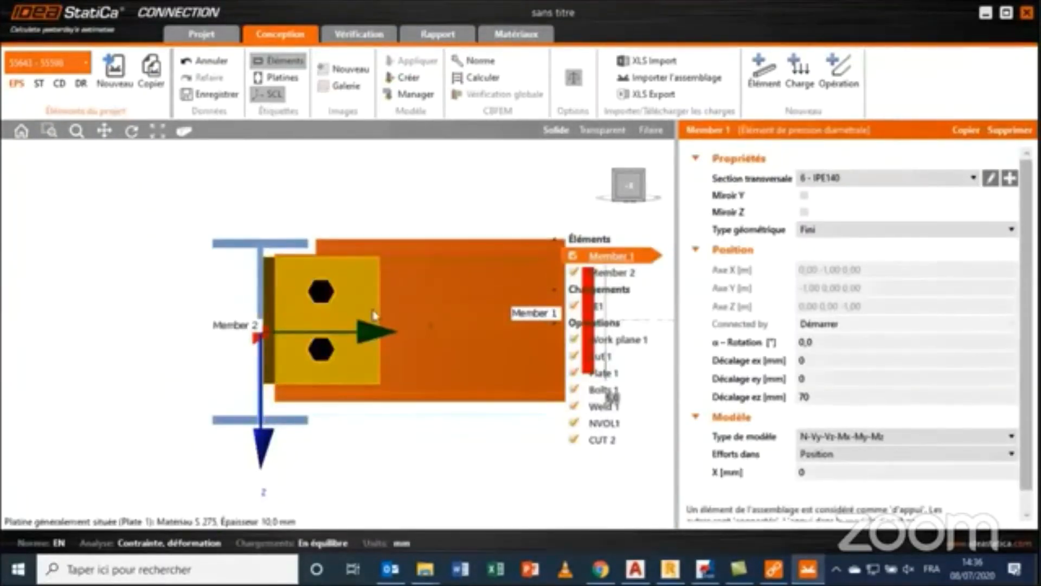
right_click_drag(430, 320, 404, 360)
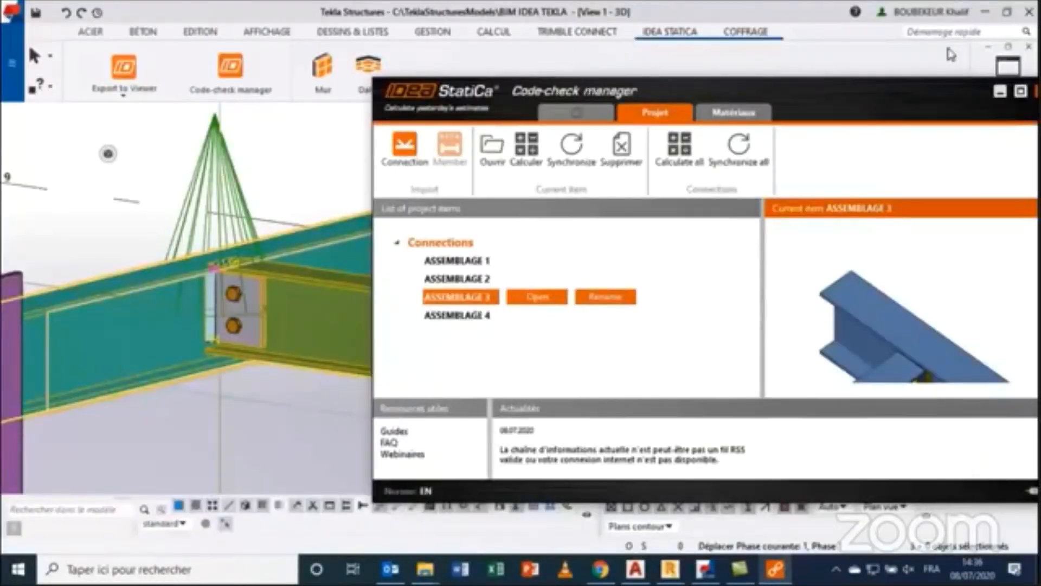
- Switch to the TOUR-IDEA model in Robot Structural Analysis and examine the beams and columns on the tower's upper storeys
left_click_drag(822, 115, 654, 93)
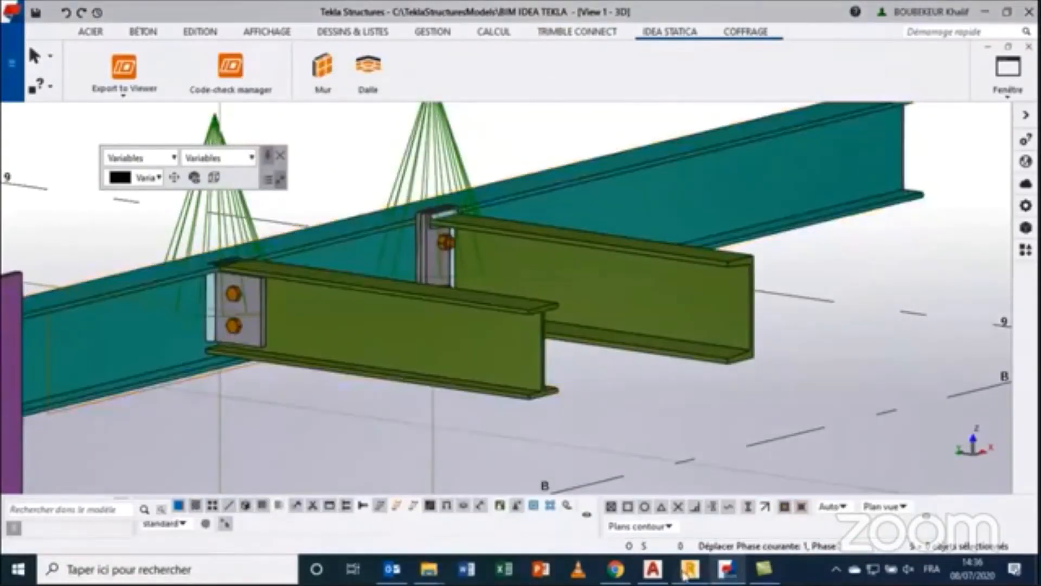
left_click(688, 571)
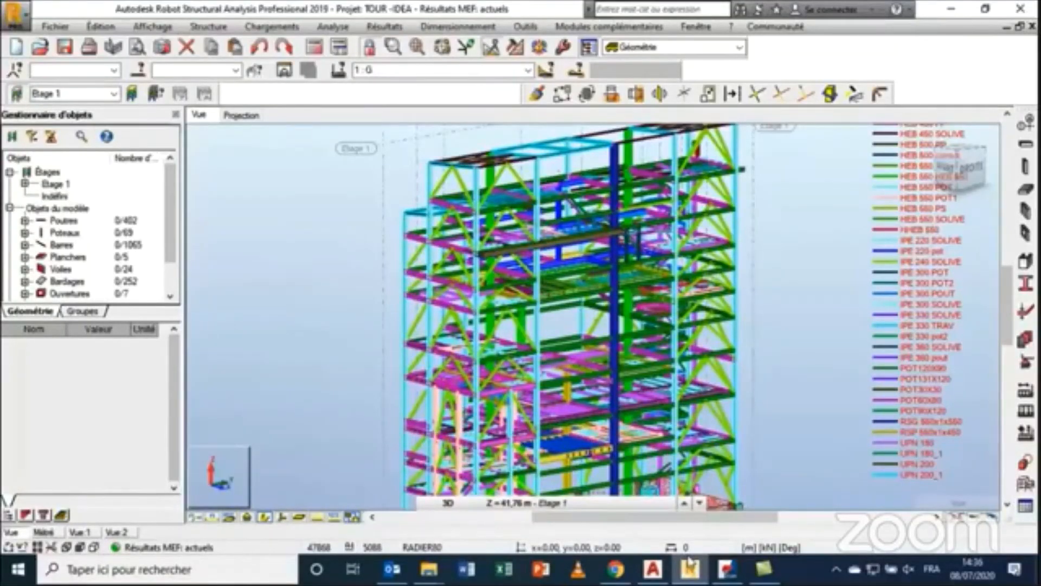
scroll(520, 335, "down", 2)
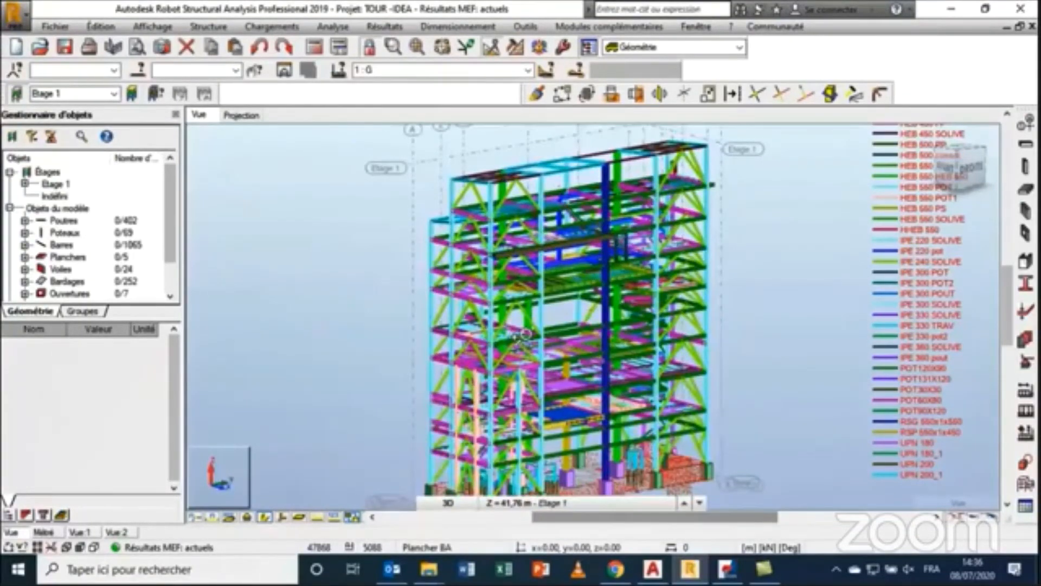
scroll(525, 334, "down", 3)
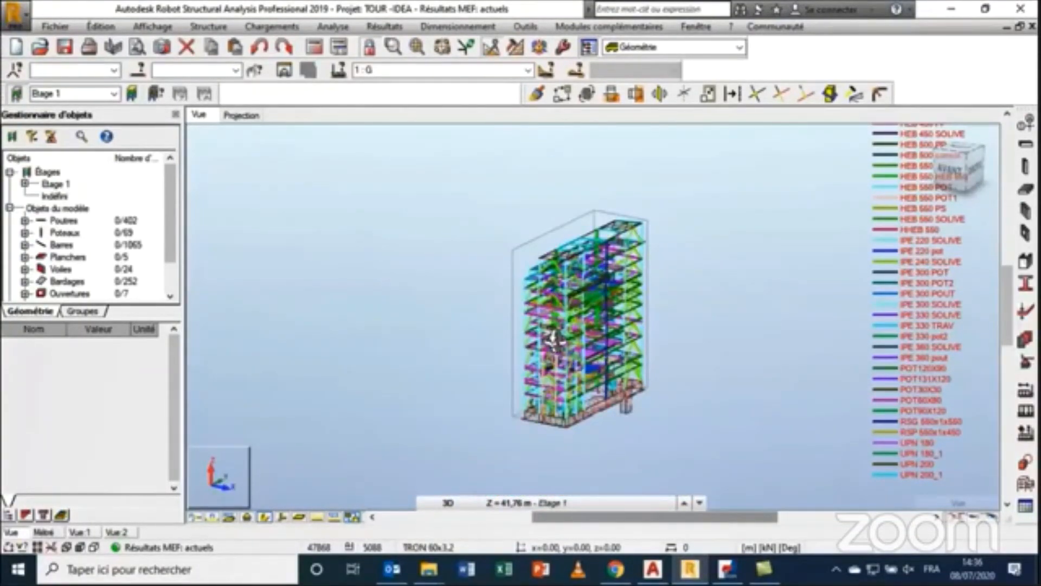
scroll(553, 339, "up", 5)
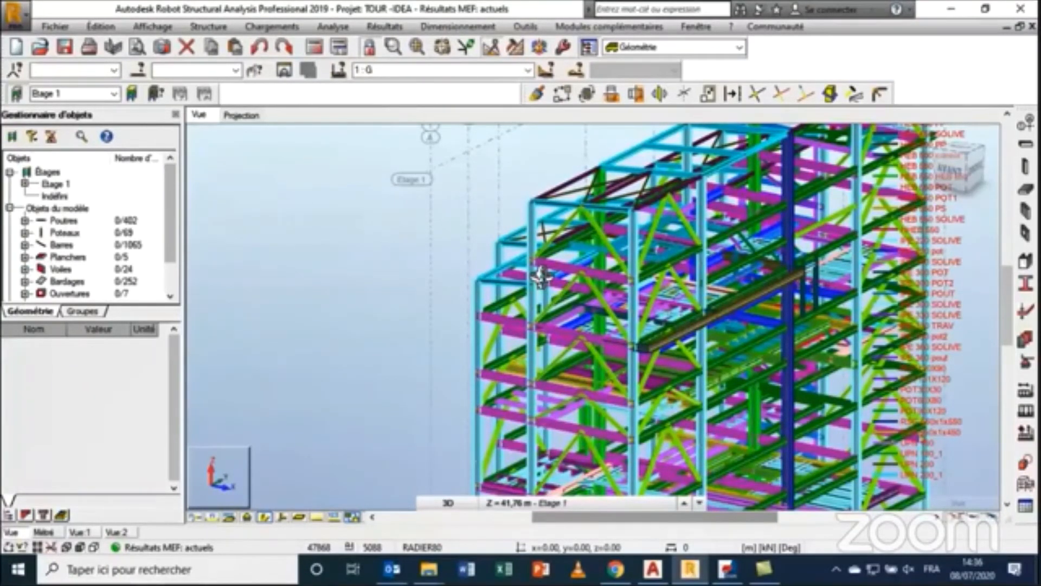
scroll(343, 364, "up", 3)
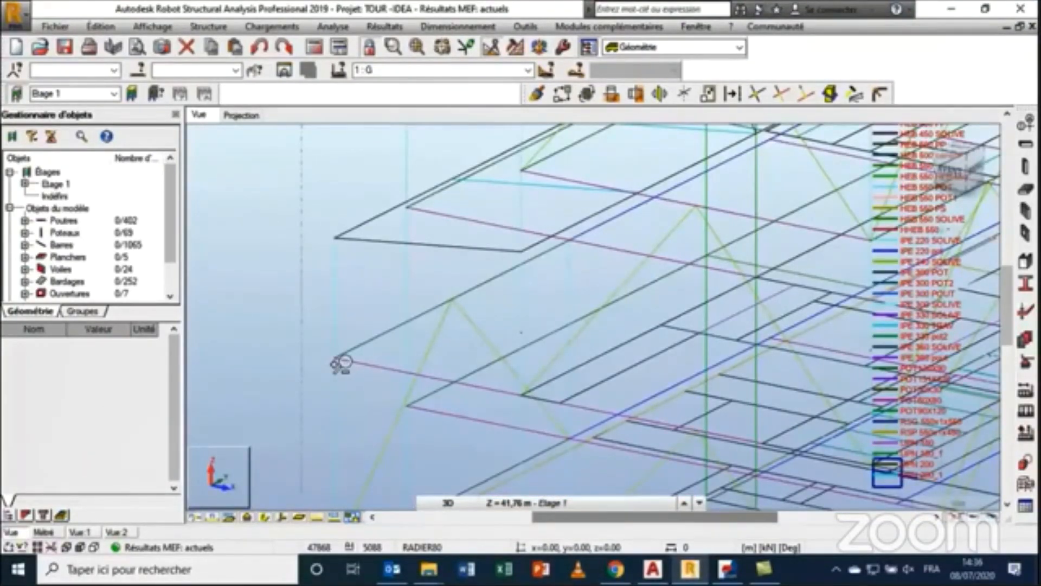
right_click(343, 363)
left_click(326, 245)
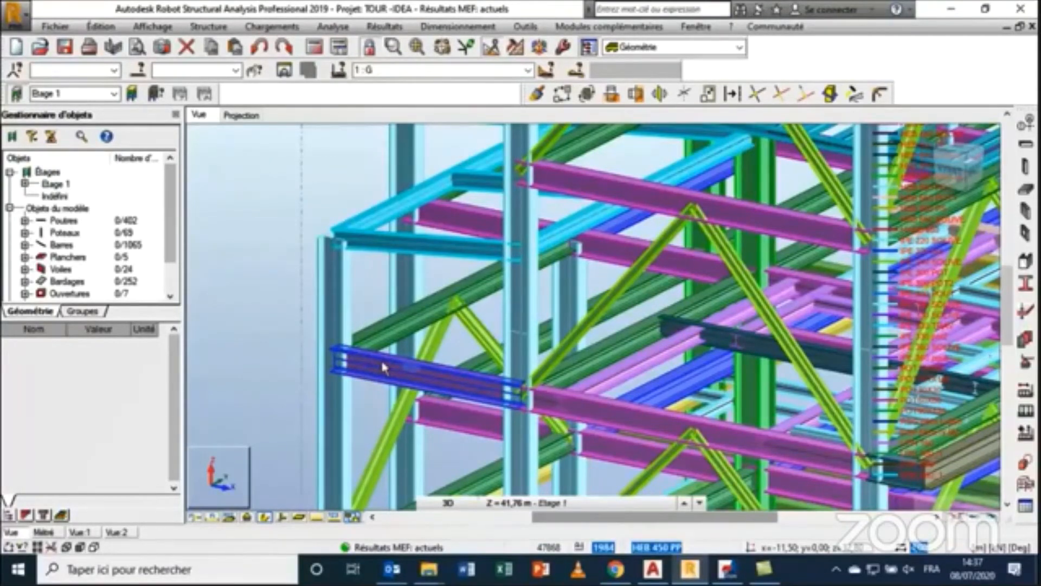
- Create a Code-check manager project for the TOUR-IDEA model with the EN design code and return to the Robot model view
scroll(366, 389, "down", 2)
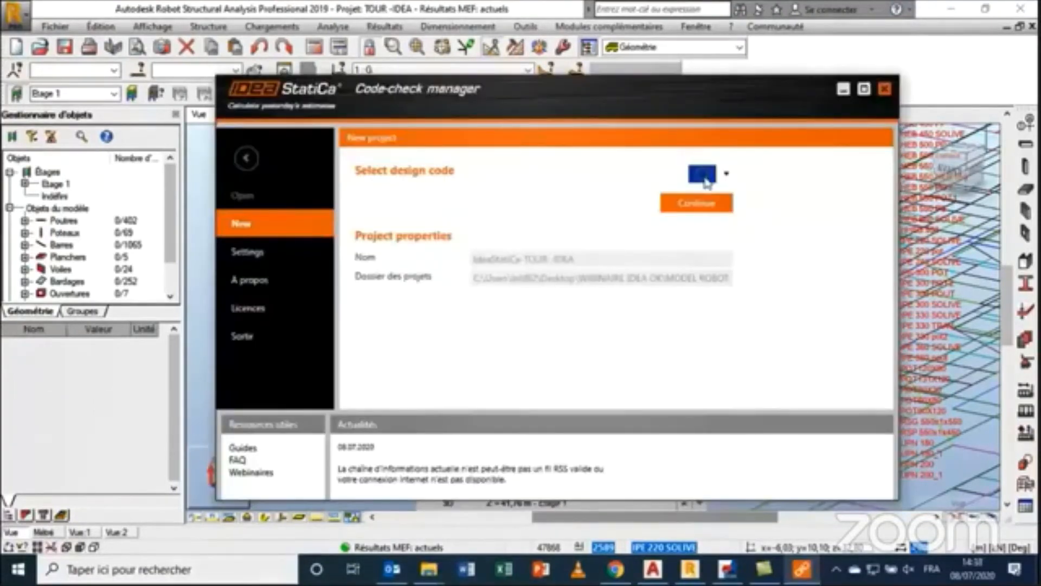
left_click(684, 205)
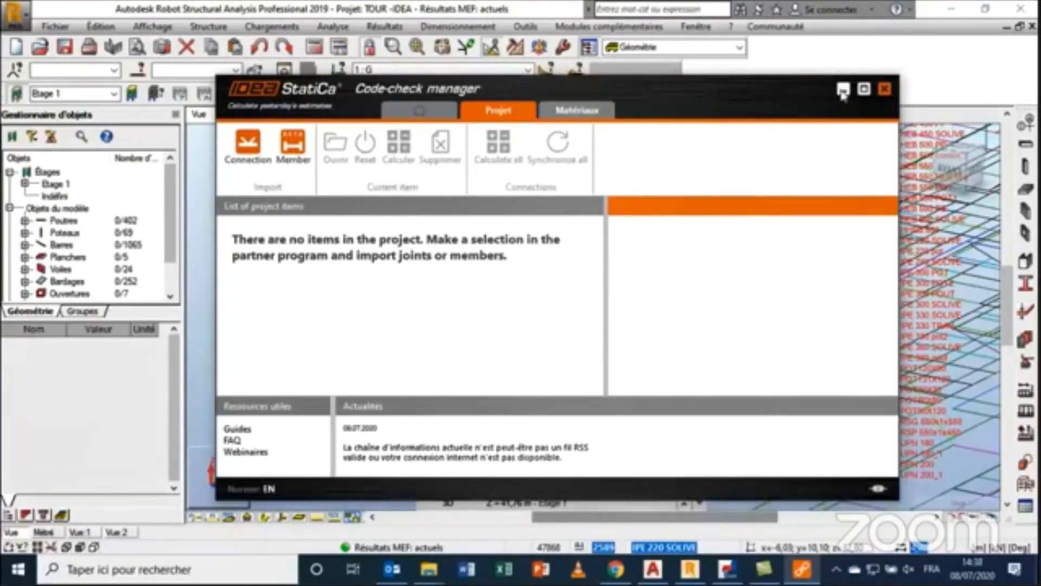
left_click(841, 89)
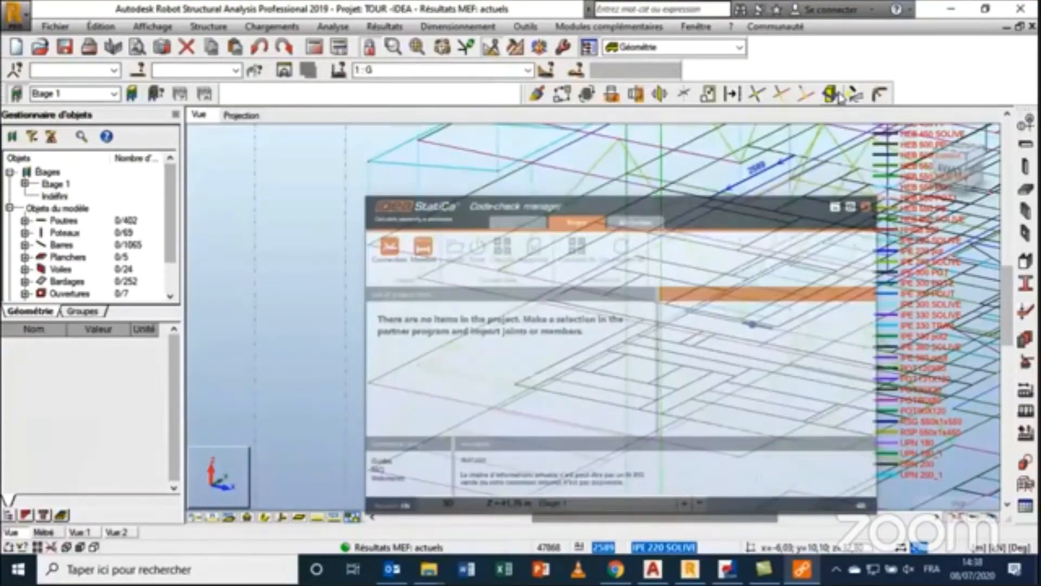
- Select the upper-storey joint at the tower's corner column, with its node and bars 68, 1984 and 1987
scroll(367, 245, "up", 5)
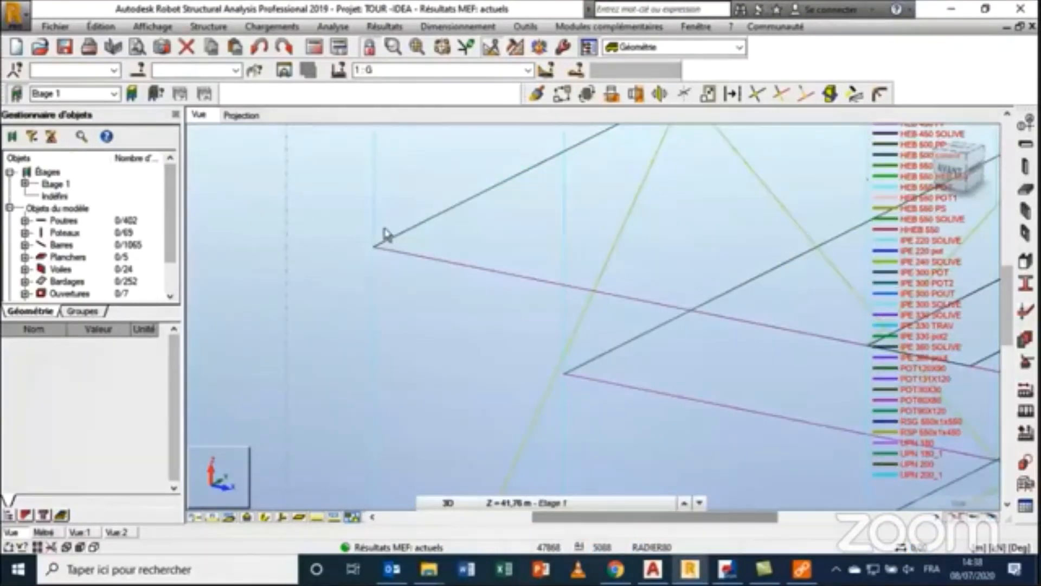
left_click_drag(387, 227, 357, 261)
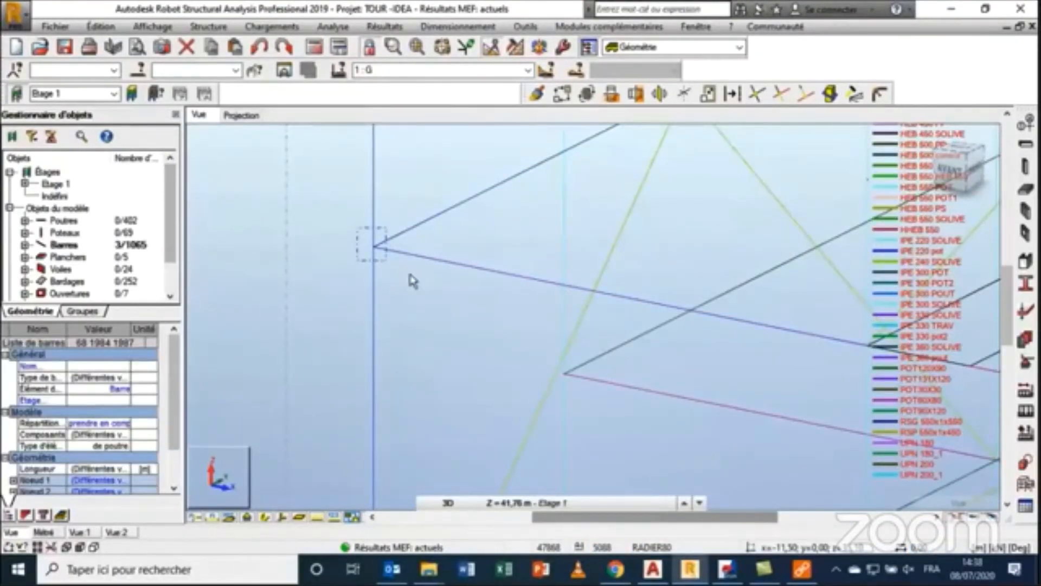
scroll(428, 292, "down", 2)
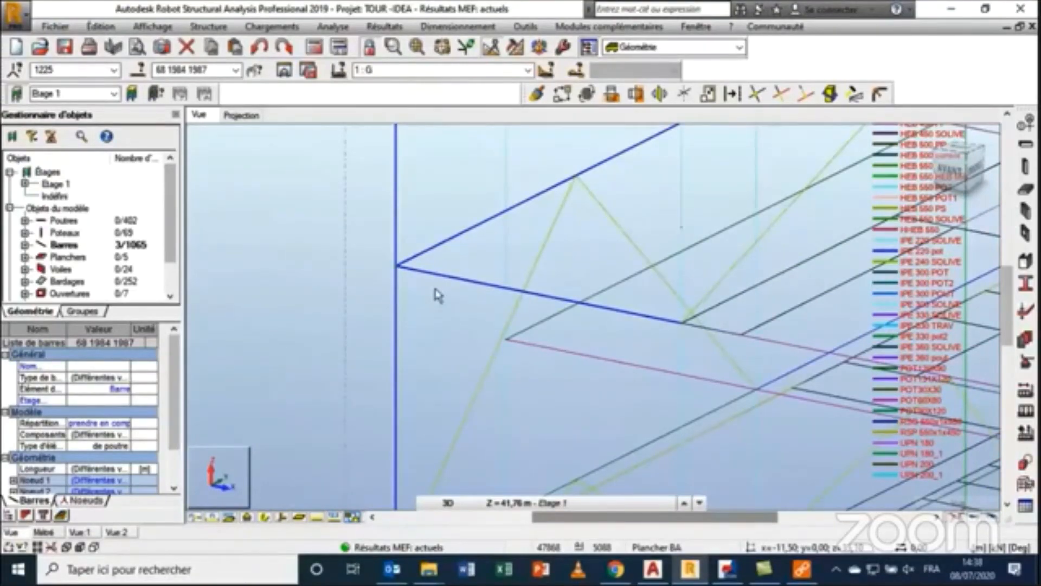
- Add the joint between bar 1167 and the beam Poutre_3685, including its node, to the selection
scroll(436, 293, "down", 4)
middle_click_drag(429, 301, 225, 278)
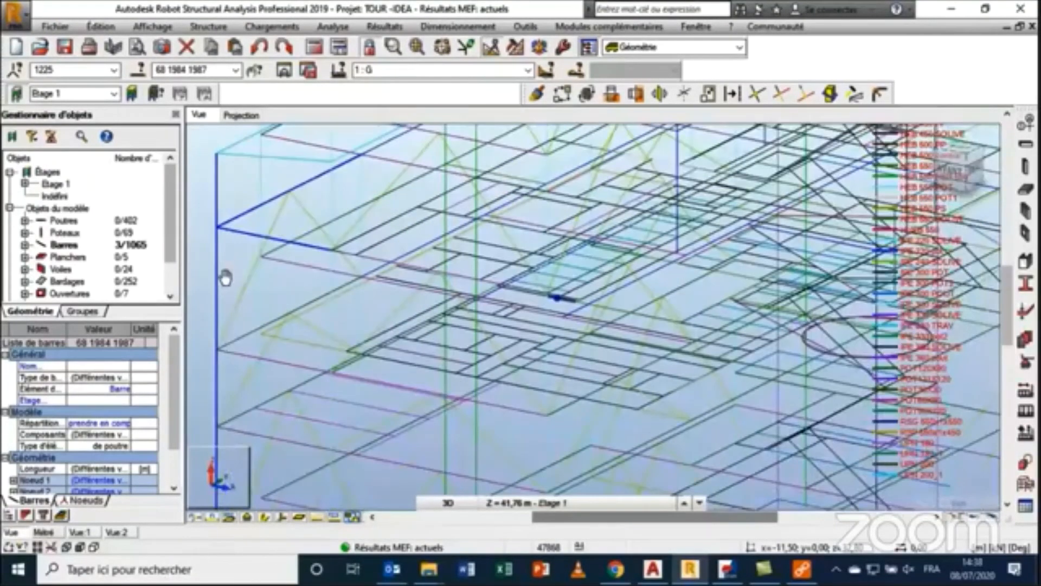
scroll(502, 316, "up", 4)
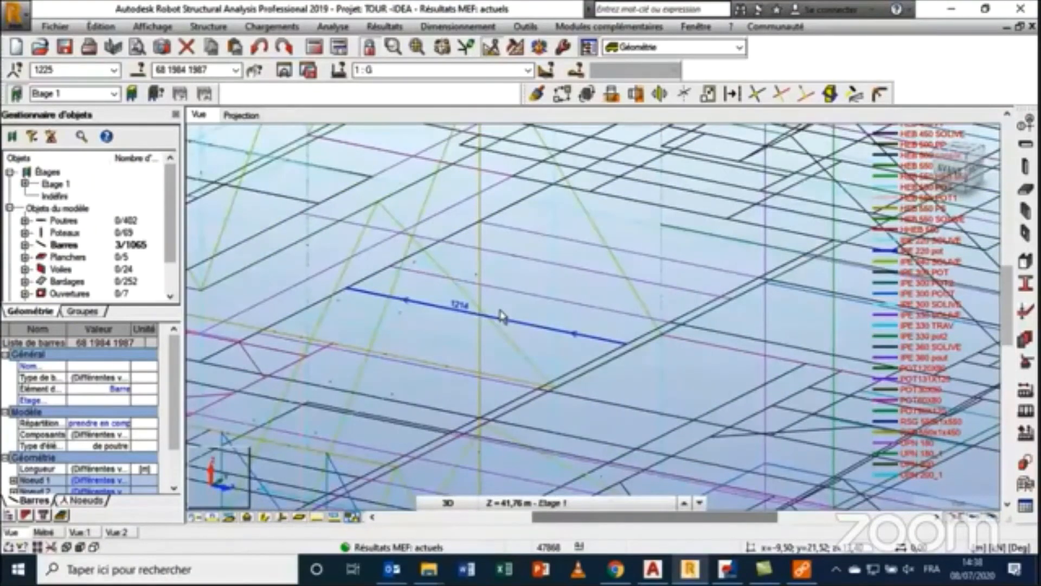
scroll(409, 280, "up", 3)
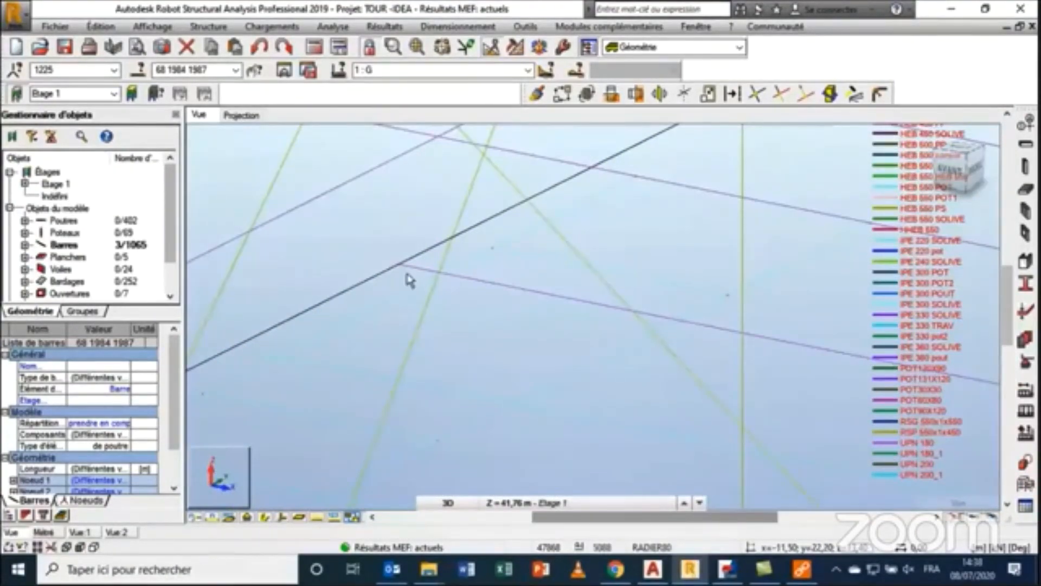
scroll(409, 281, "up", 2)
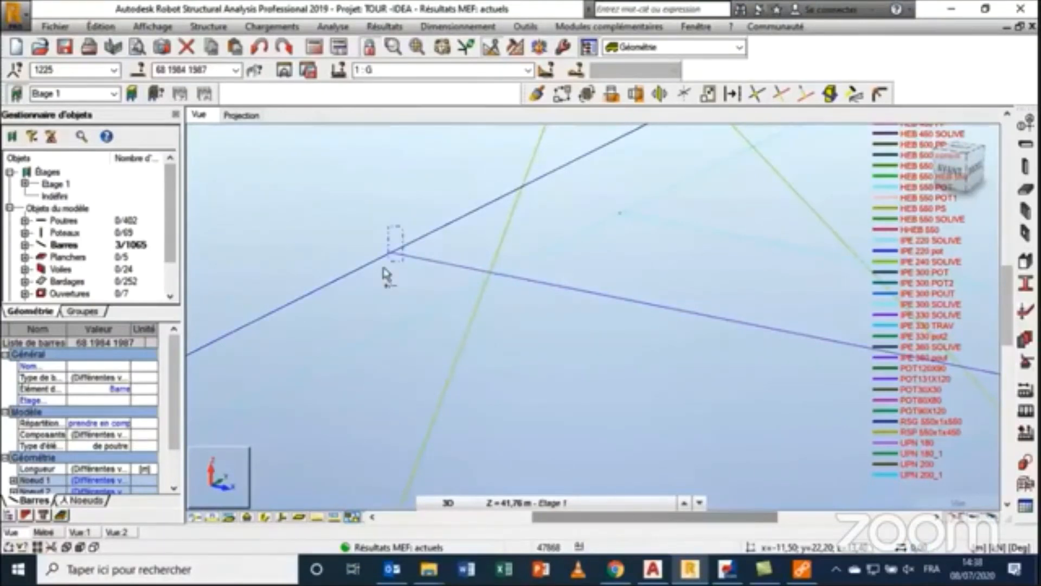
left_click_drag(403, 226, 383, 268)
- Add the floor joint where bars 238, 247 and 316 meet, including its node, to the selection
scroll(518, 305, "down", 3)
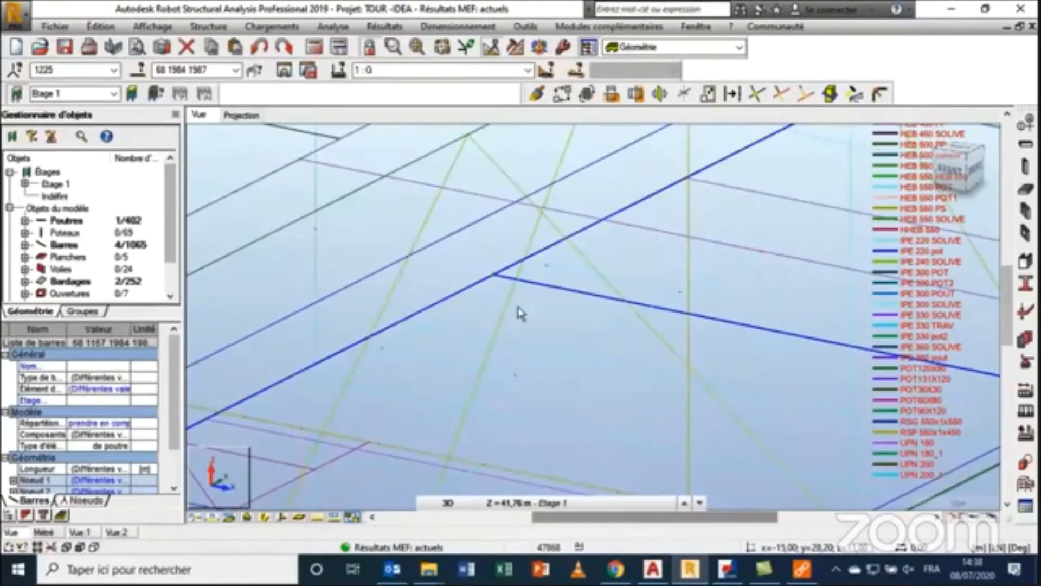
scroll(522, 313, "down", 1)
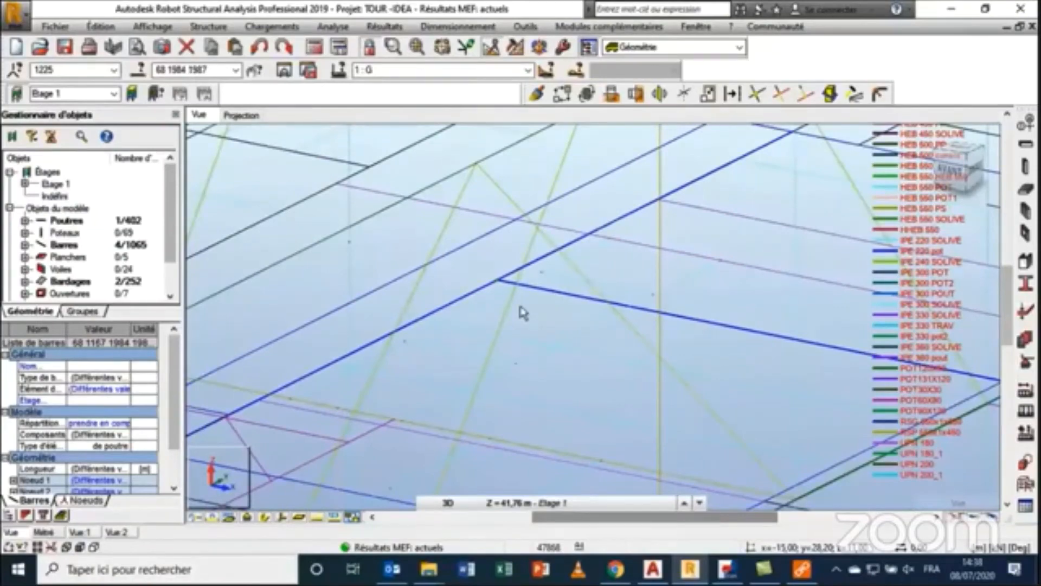
scroll(523, 313, "down", 5)
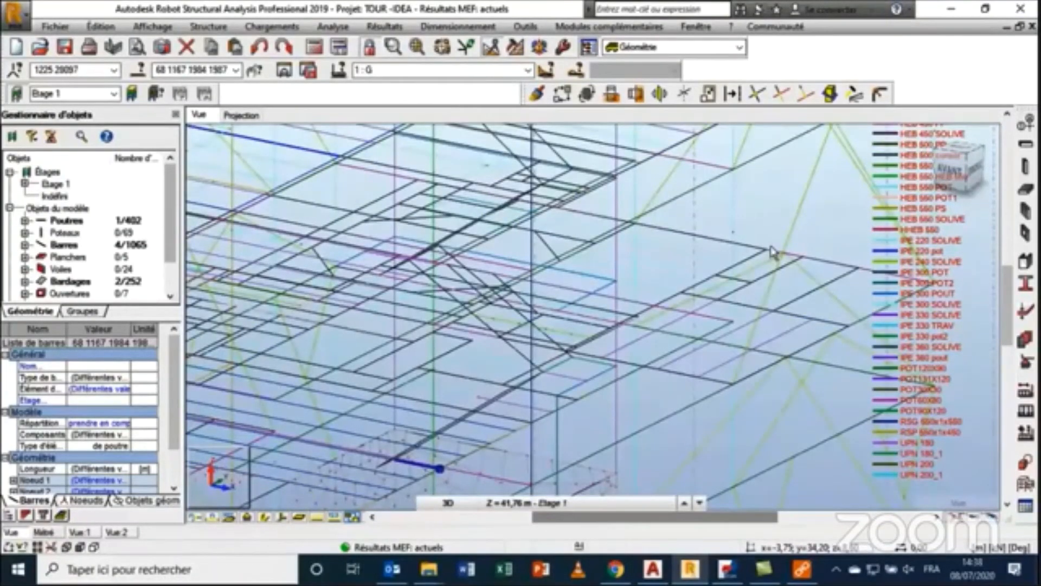
scroll(773, 251, "up", 1)
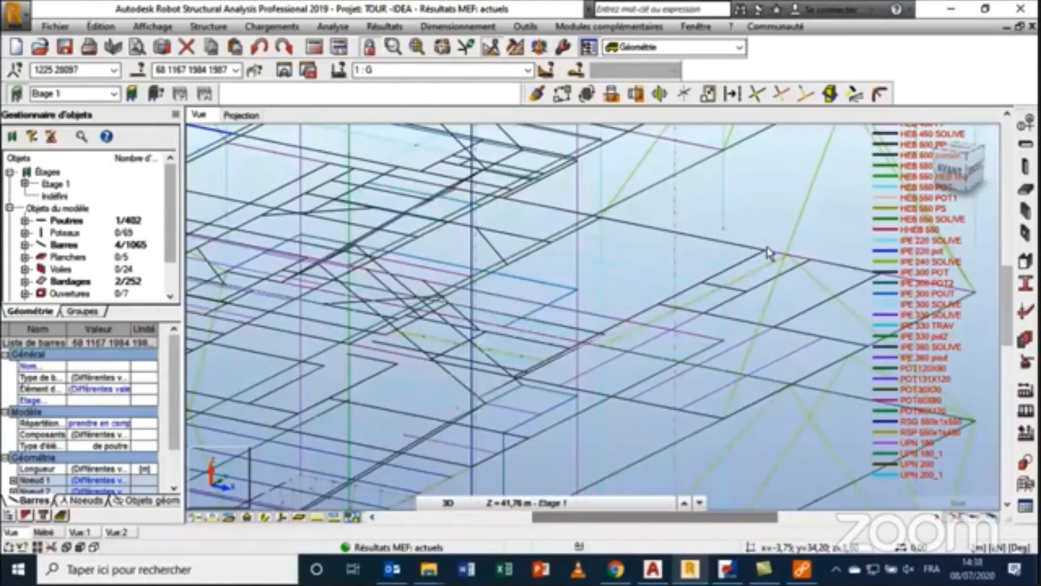
scroll(770, 253, "up", 2)
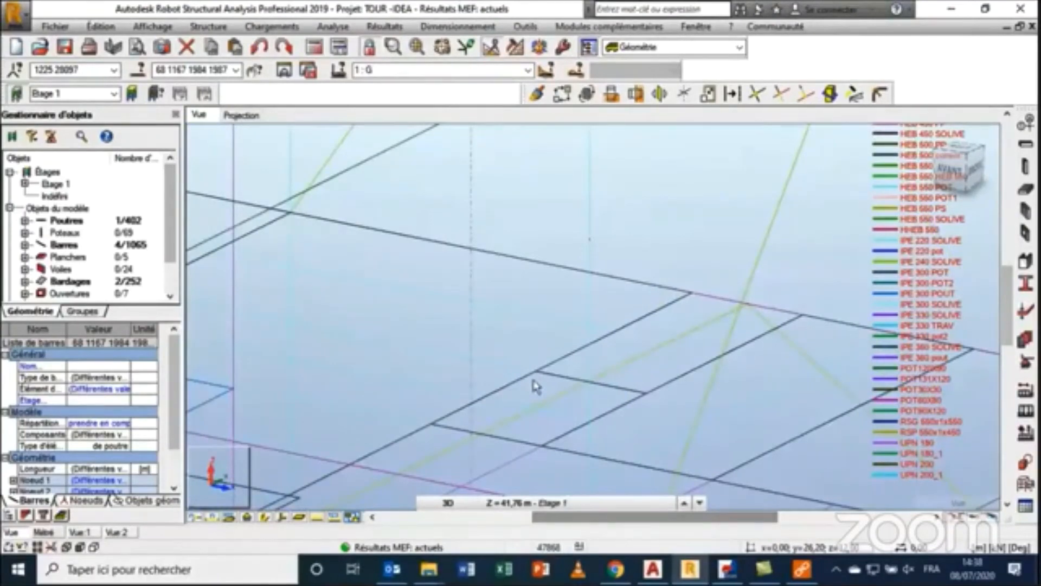
scroll(532, 384, "up", 2)
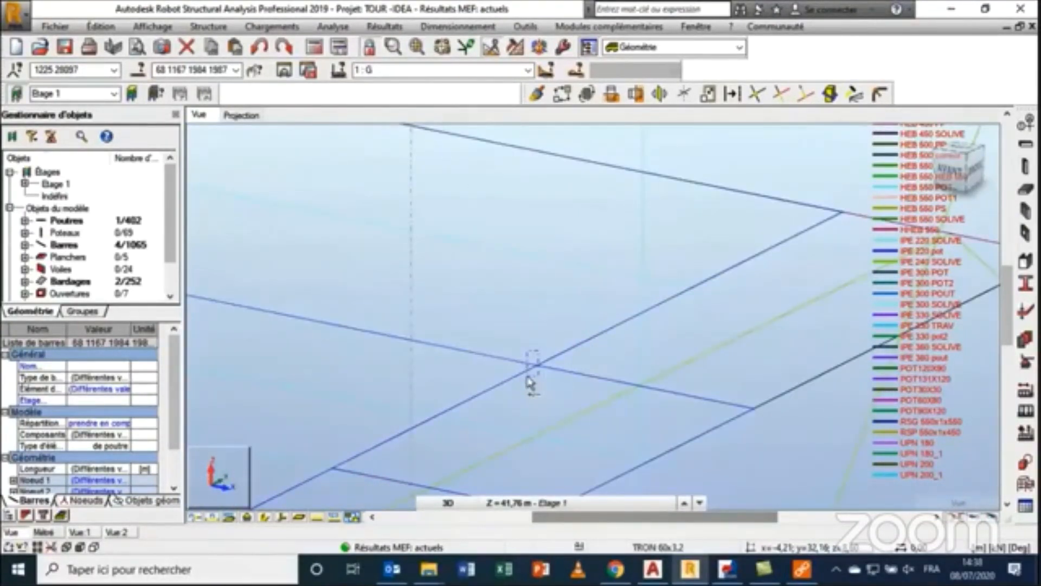
left_click(580, 343, "ctrl")
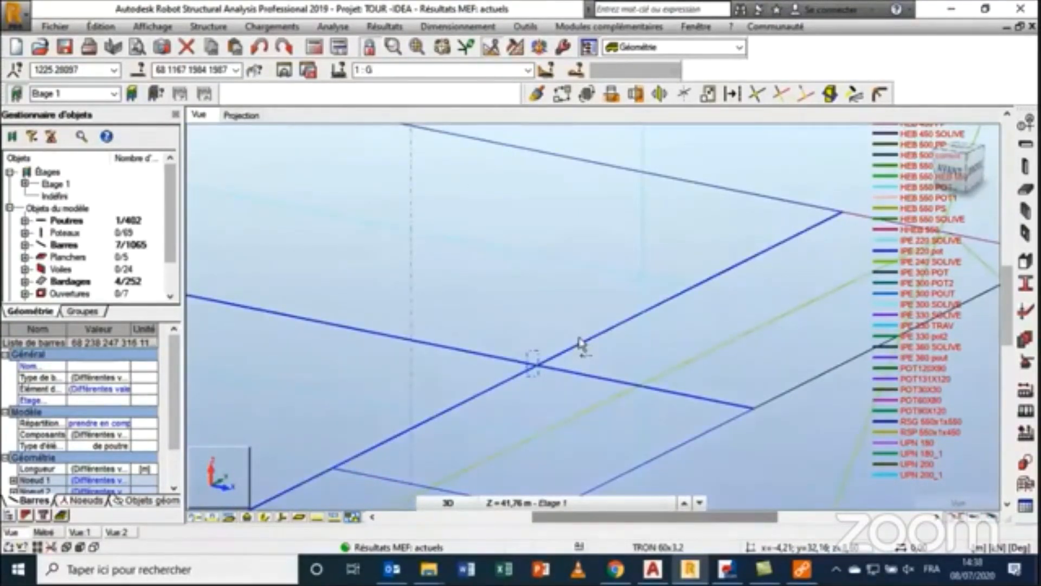
- Import the three selected joints as connections into the Code-check manager and preview the members of each one
left_click(802, 570)
left_click(248, 151)
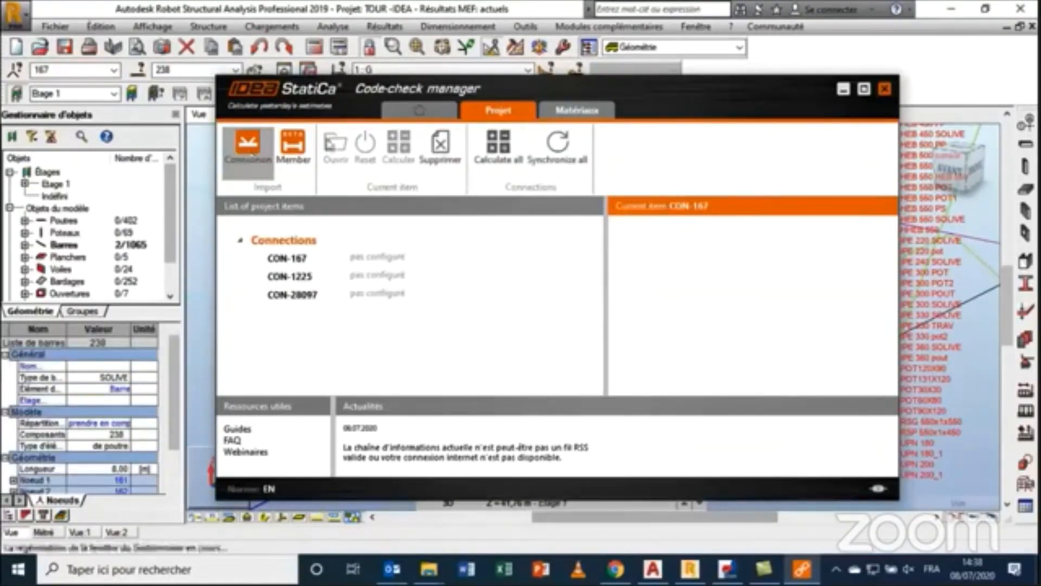
left_click(298, 260)
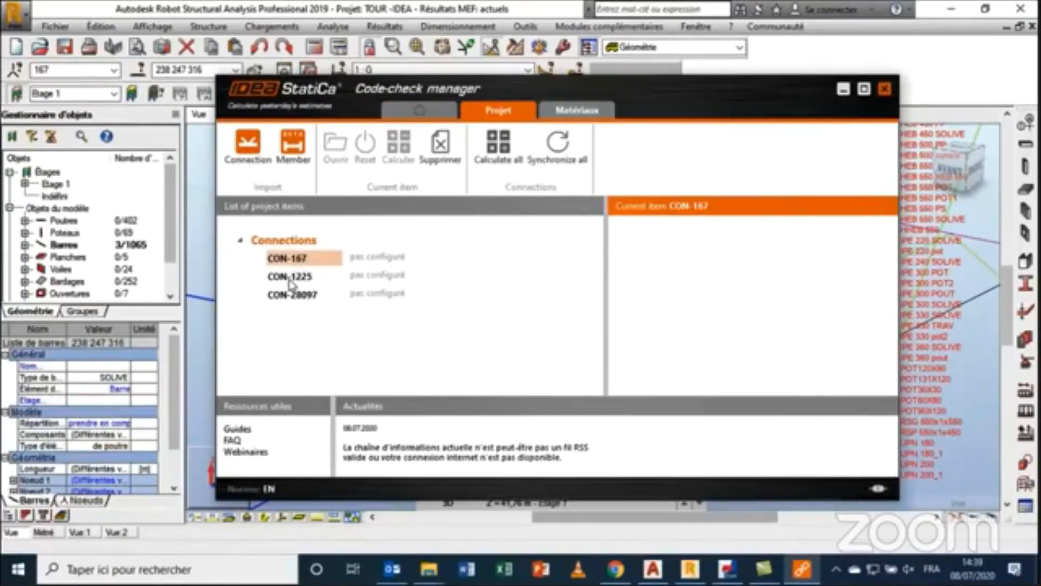
left_click(291, 277)
left_click(294, 296)
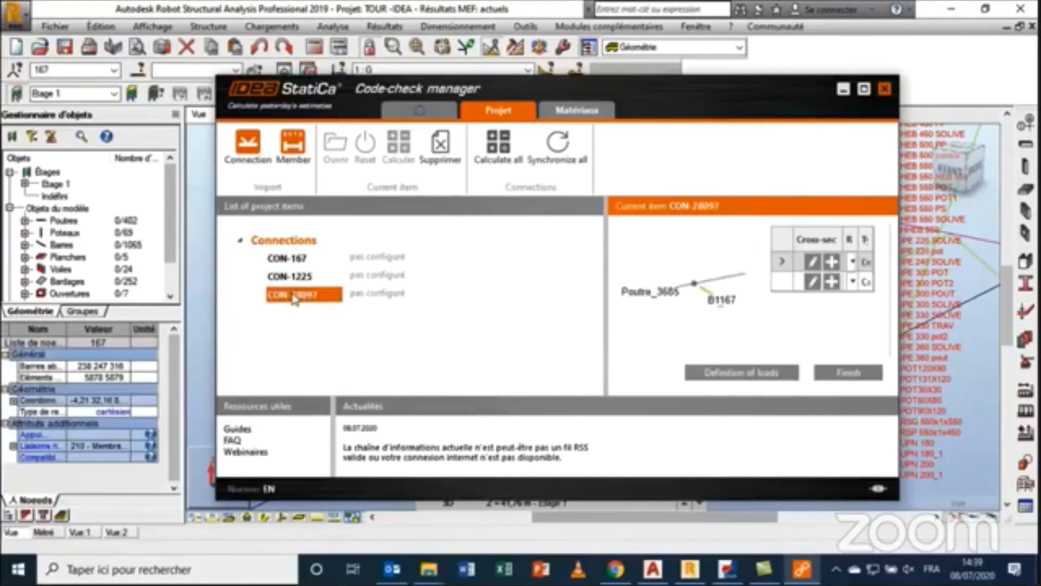
left_click(291, 277)
- Finish the configuration of connections CON-167 and CON-1225 with their imported members
left_click(295, 261)
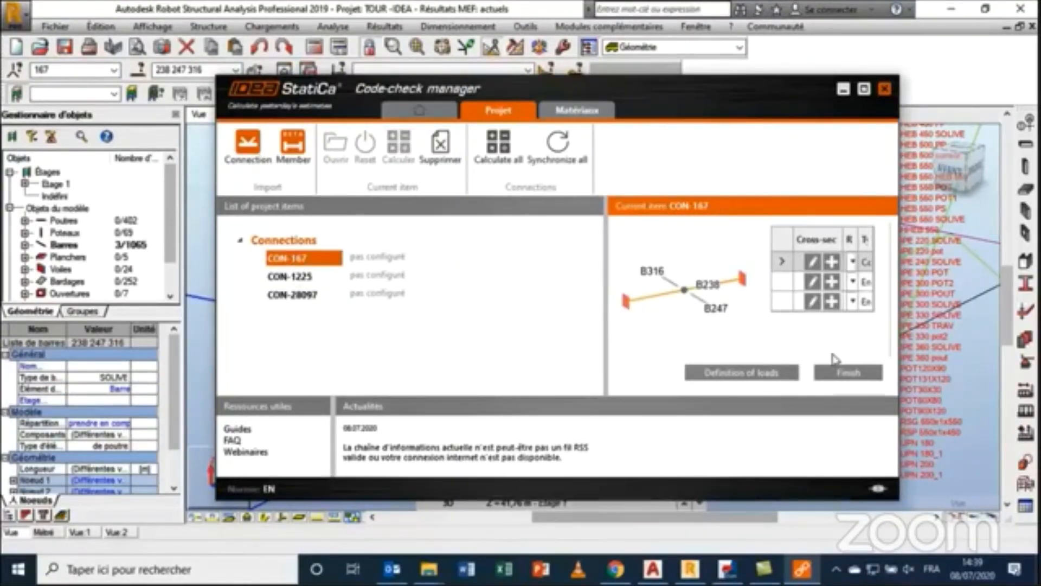
left_click(297, 280)
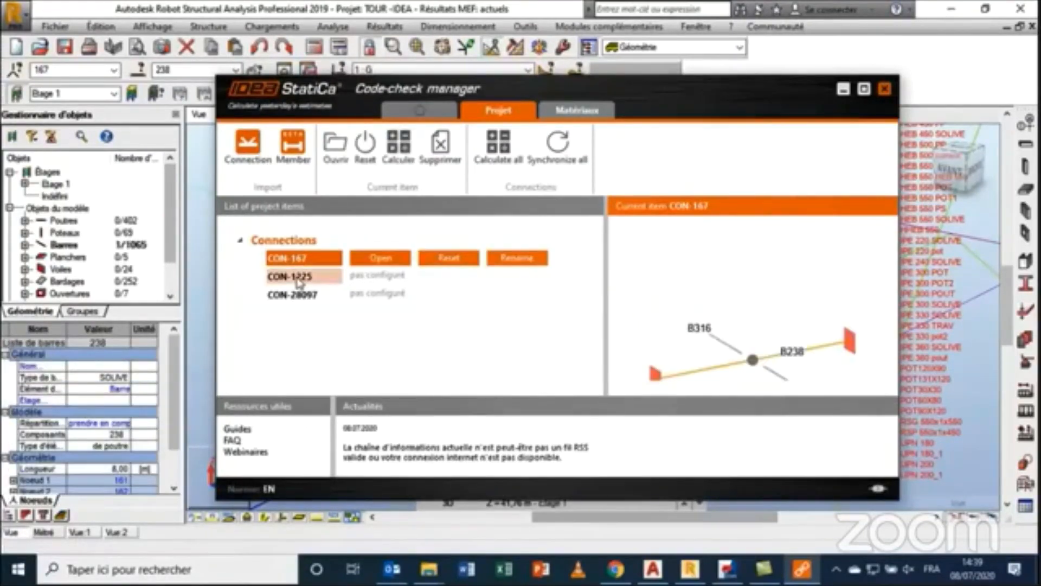
left_click(849, 372)
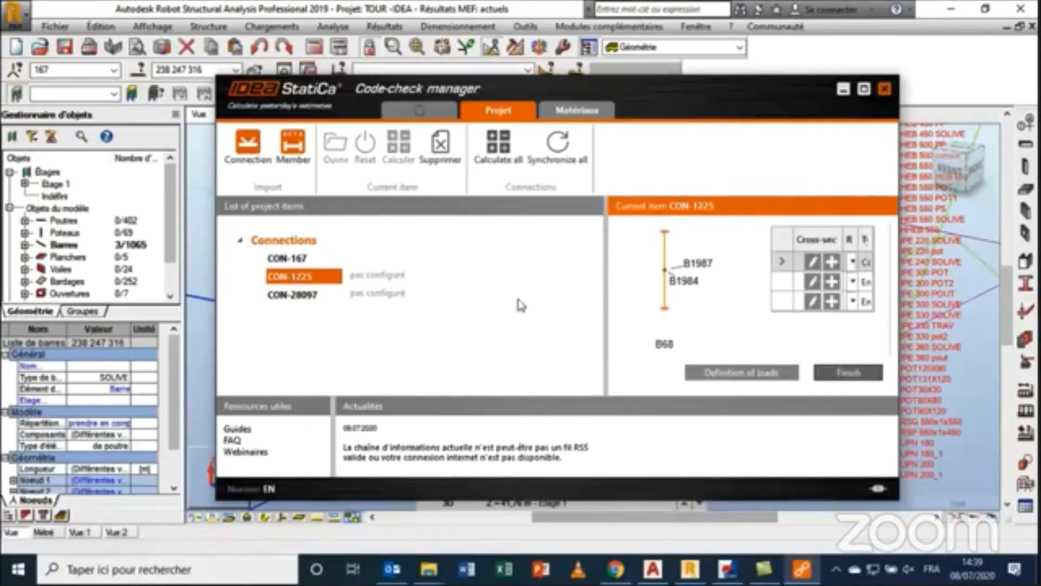
- Complete the load definition of CON-28097 with the imported load groups, combinations and result classes, and finish its configuration
left_click(291, 296)
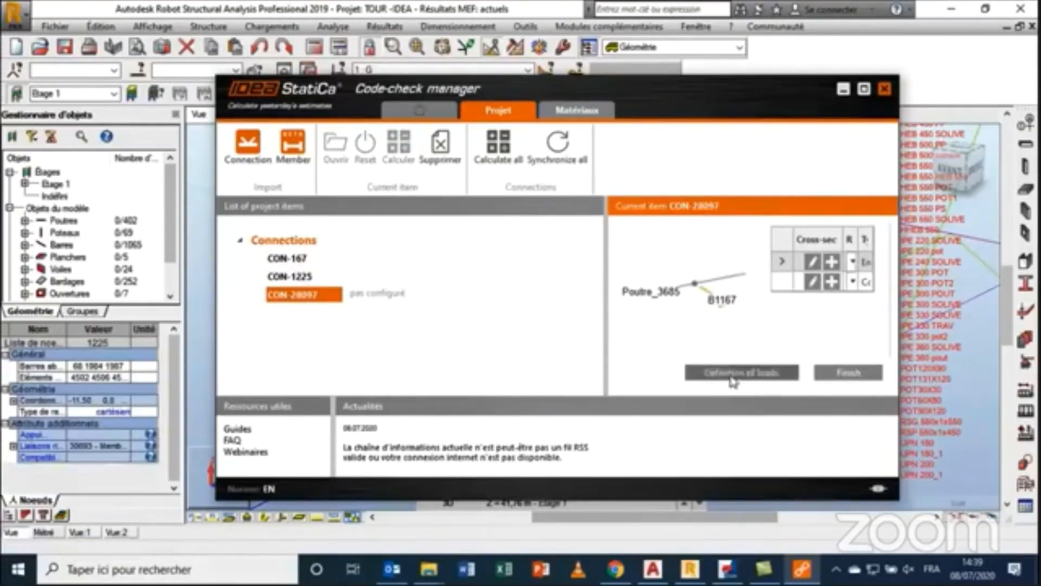
left_click(741, 372)
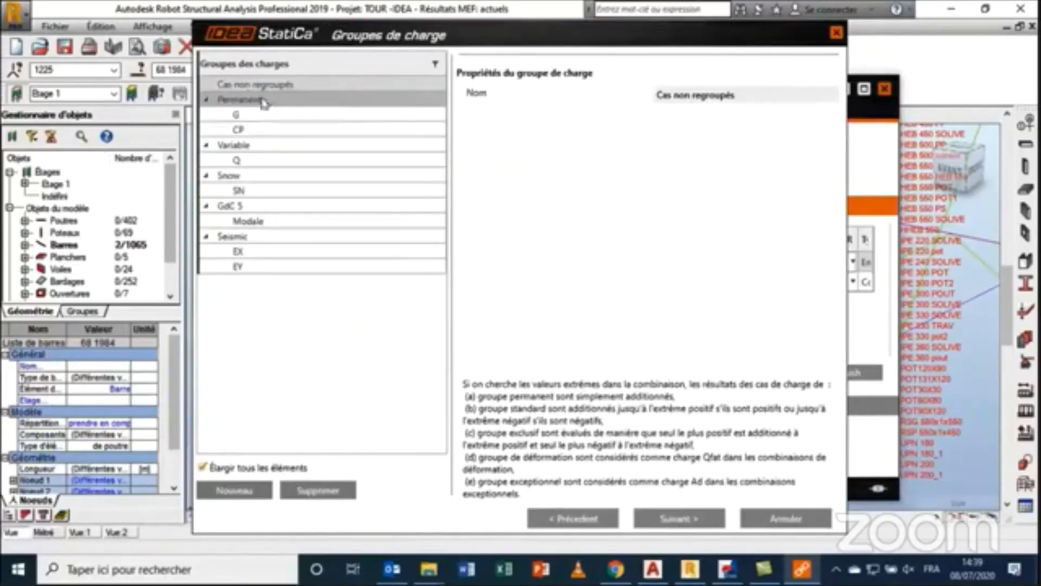
left_click(670, 514)
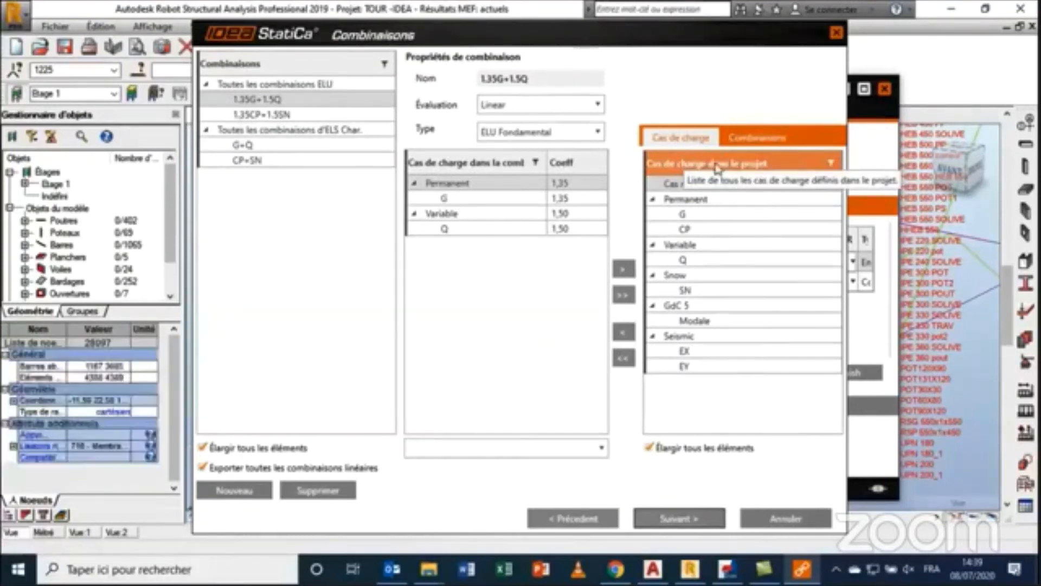
left_click(777, 138)
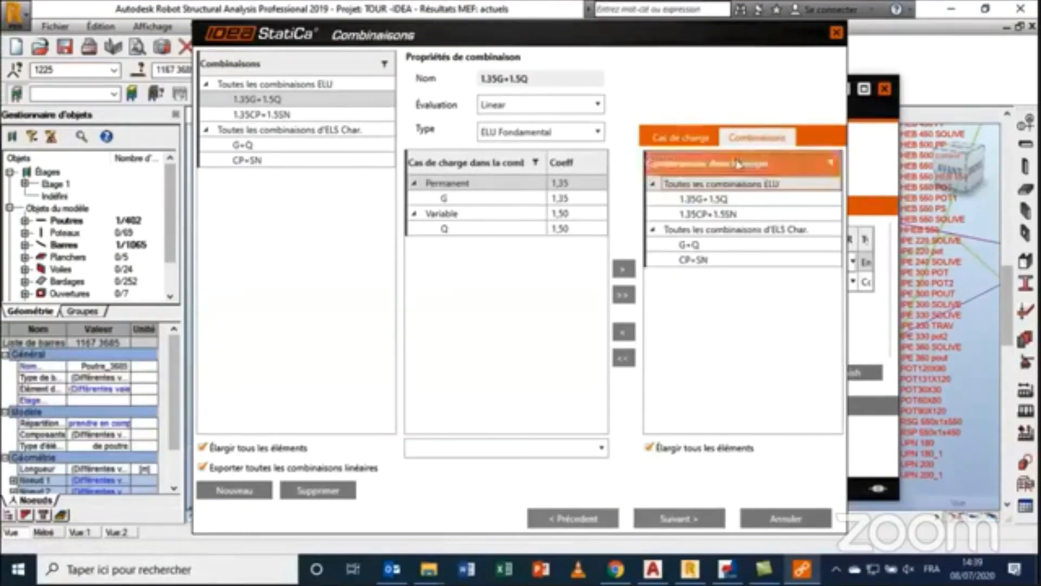
left_click(679, 519)
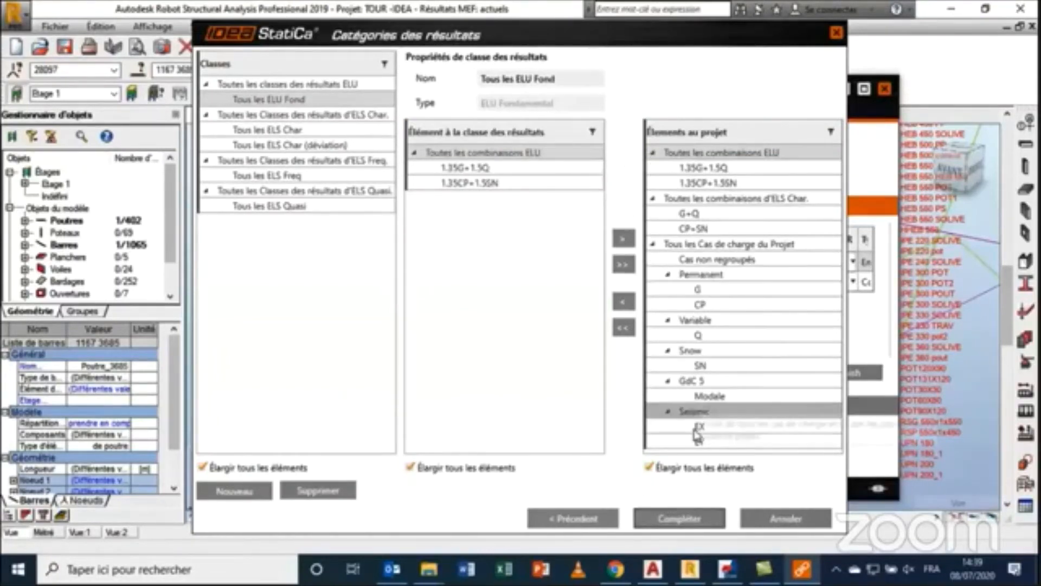
left_click(689, 520)
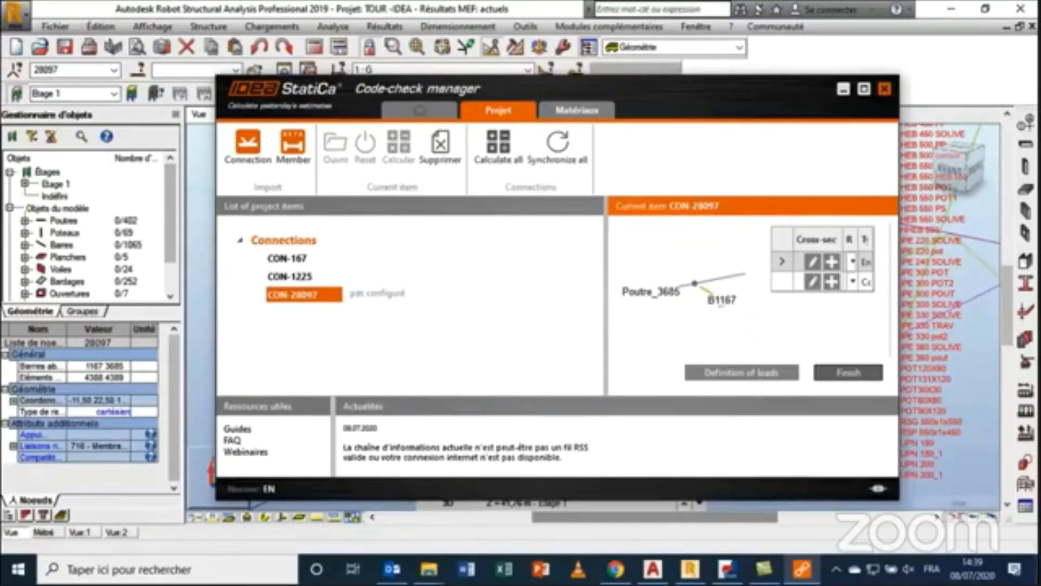
- Open connection CON-167 in IDEA StatiCa Connection
left_click(290, 261)
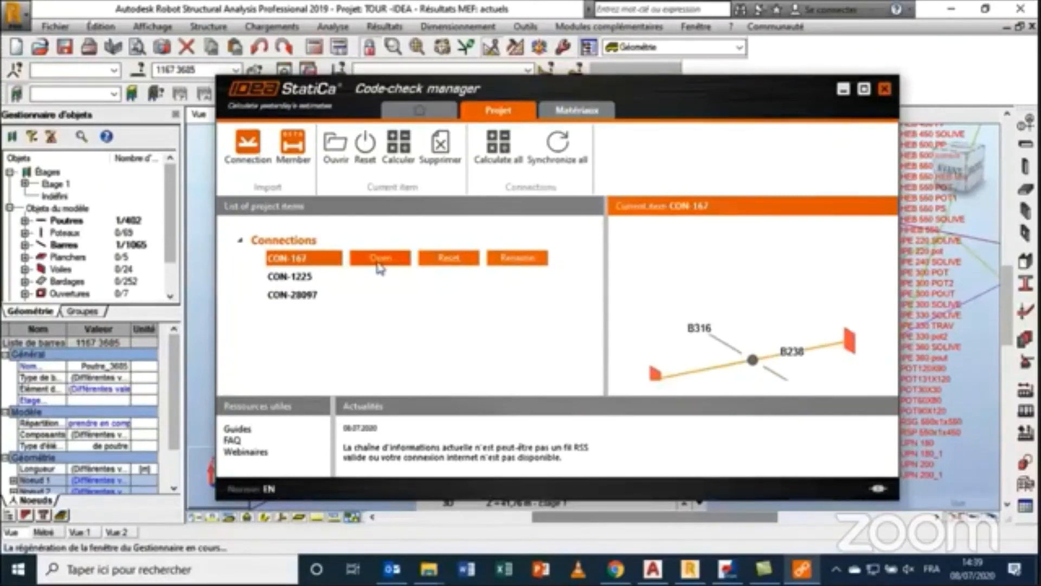
left_click(379, 262)
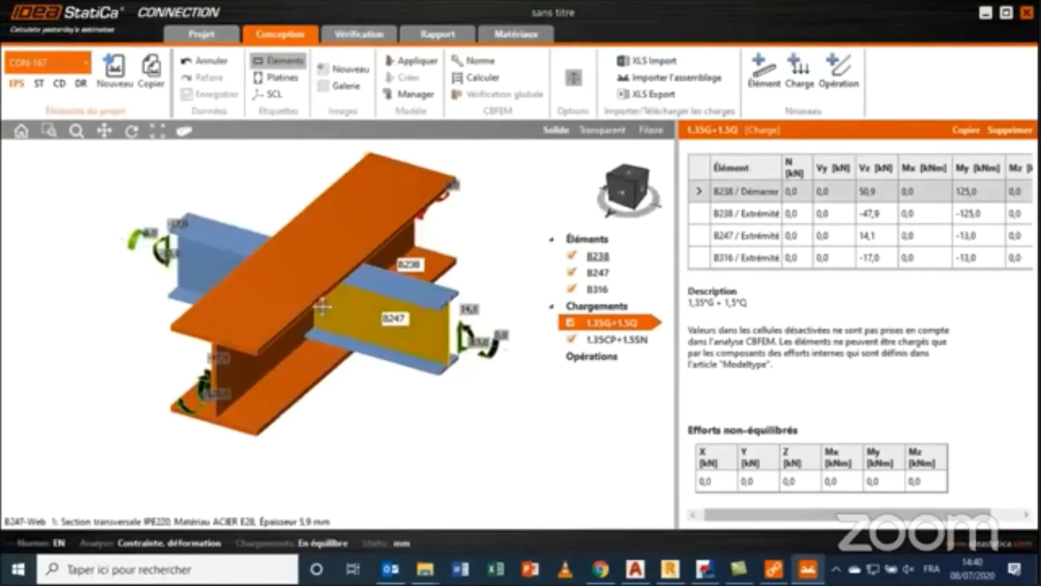
- Examine from several sides how members B247 and B316 meet B238 and how the 1.35G+1.5Q loads act on them
right_click_drag(322, 307, 219, 326)
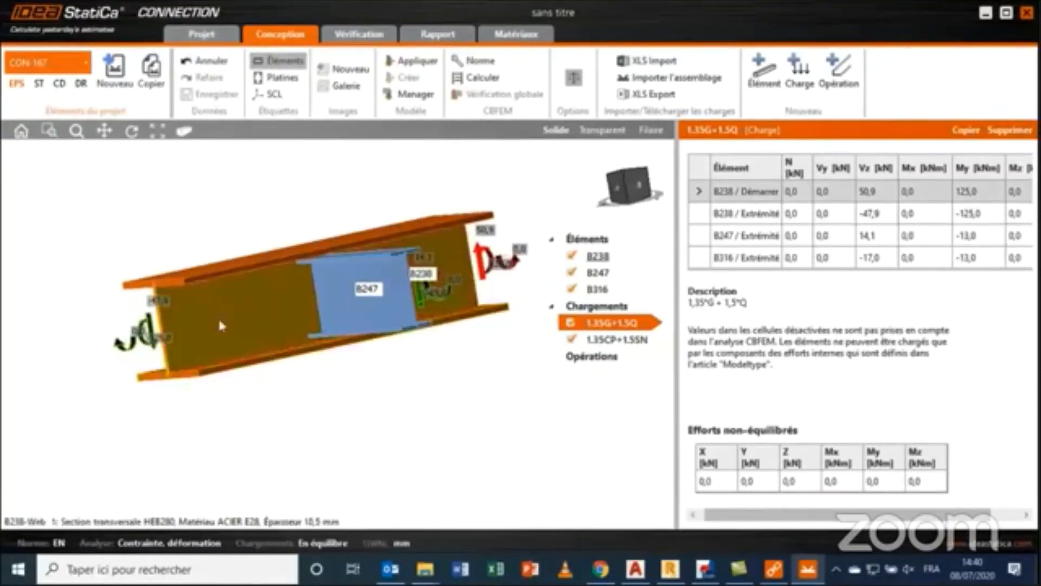
scroll(133, 333, "up", 6)
scroll(136, 336, "down", 3)
right_click_drag(135, 336, 233, 352)
middle_click_drag(233, 352, 396, 352)
scroll(352, 347, "down", 1)
middle_click_drag(253, 337, 390, 345)
scroll(100, 332, "up", 2)
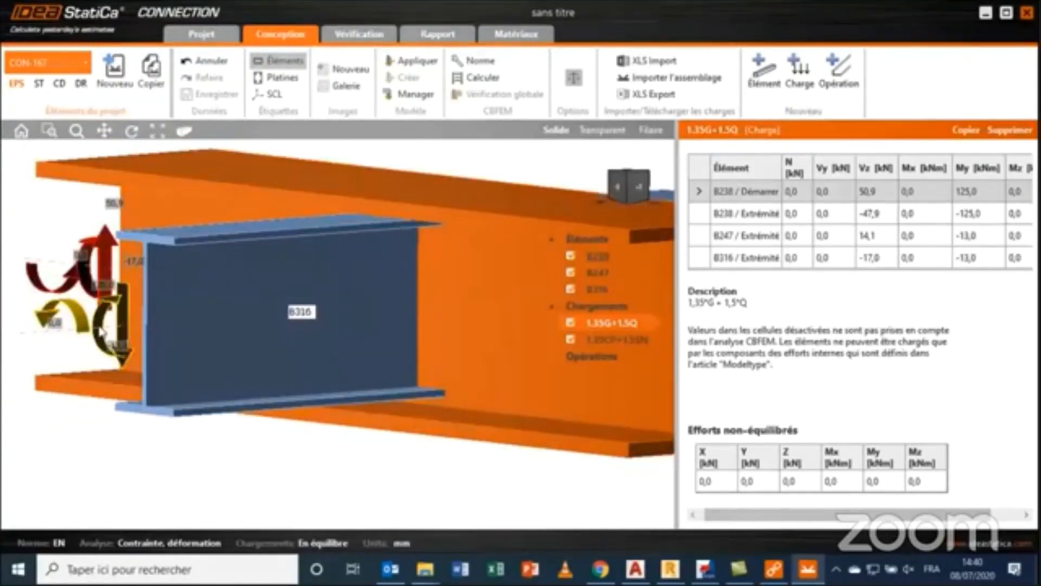
scroll(101, 332, "up", 1)
right_click_drag(102, 332, 186, 340)
scroll(132, 346, "down", 2)
scroll(196, 343, "down", 1)
scroll(201, 344, "down", 3)
middle_click_drag(275, 344, 245, 323)
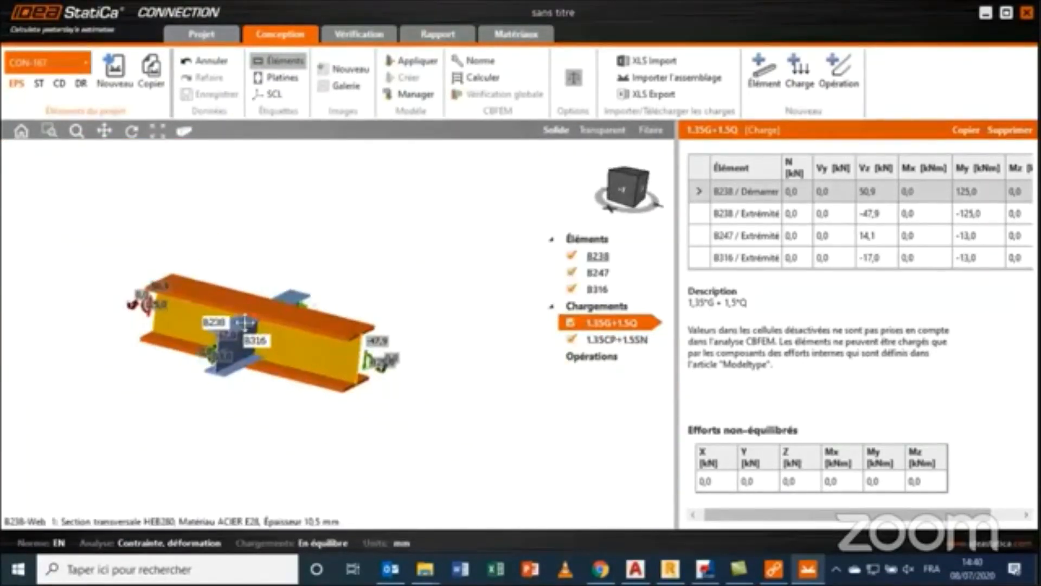
right_click_drag(245, 323, 197, 281)
scroll(213, 300, "up", 3)
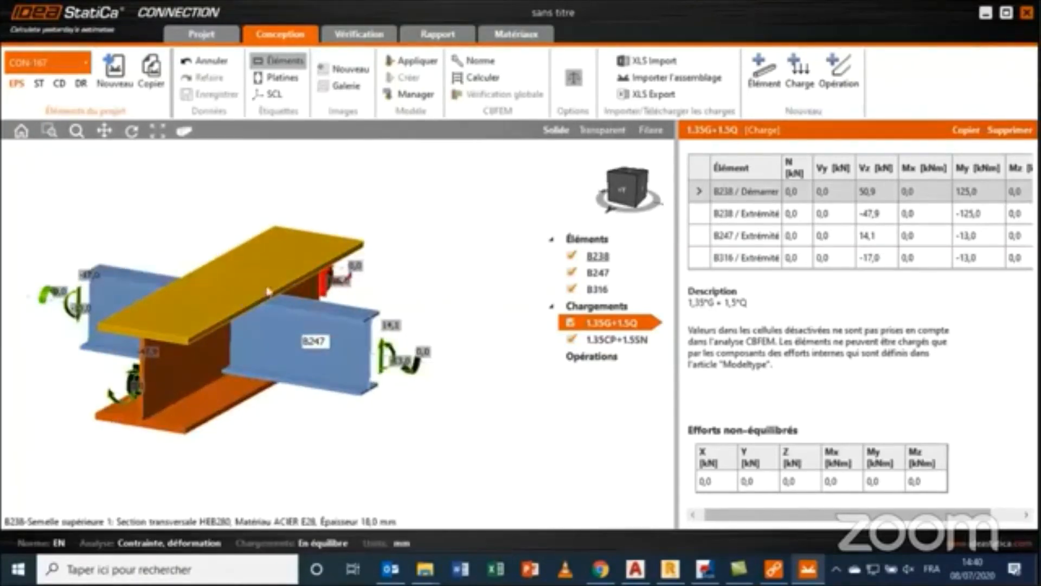
- Add an offset end plate (Platine d'about décalée) operation between B247 and B238 with M16 10.9 bolts
scroll(267, 288, "down", 3)
middle_click_drag(267, 288, 283, 261)
scroll(271, 285, "up", 3)
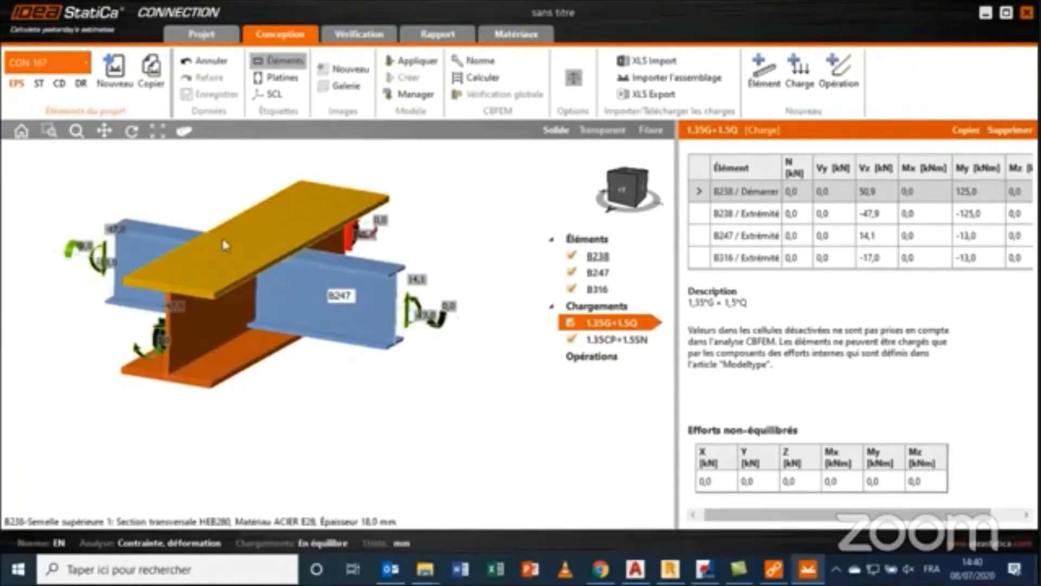
right_click(592, 357)
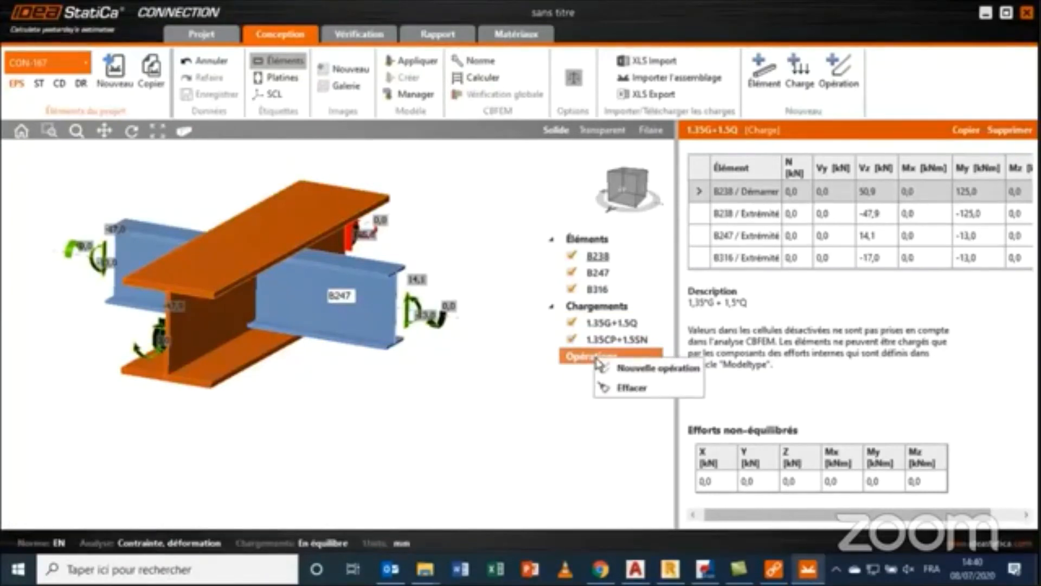
left_click(642, 371)
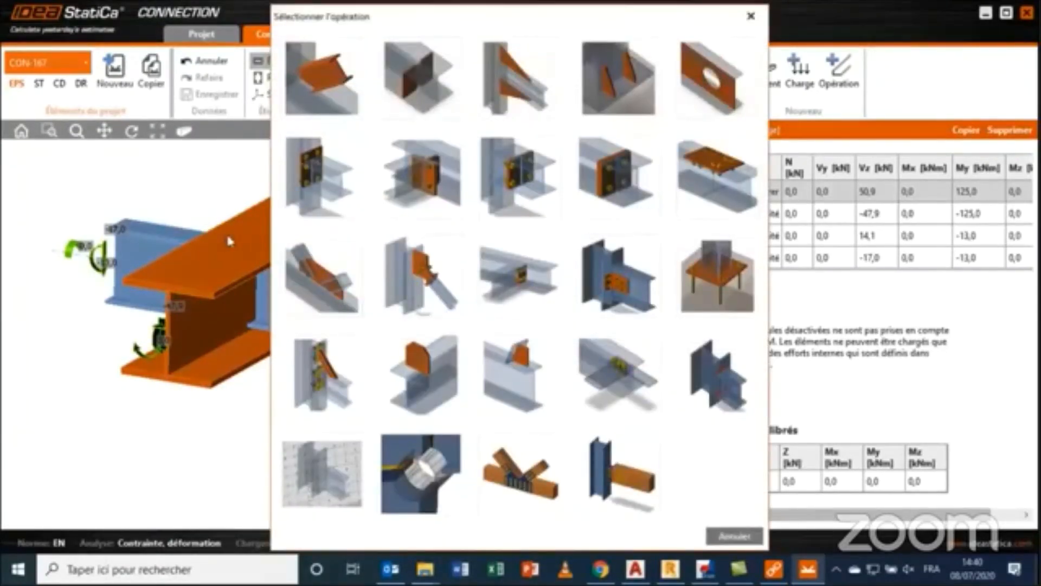
left_click(427, 185)
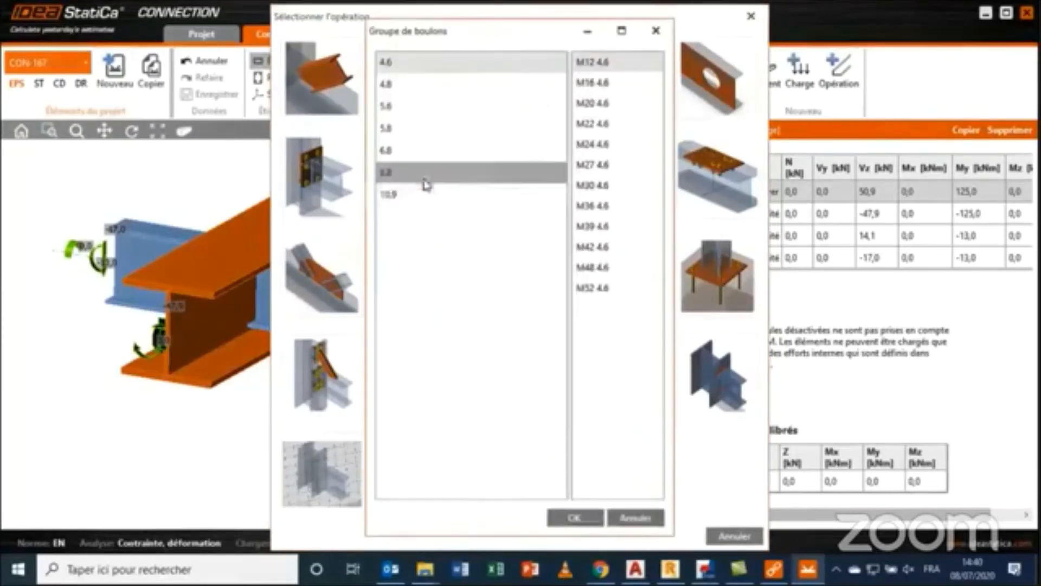
left_click(394, 195)
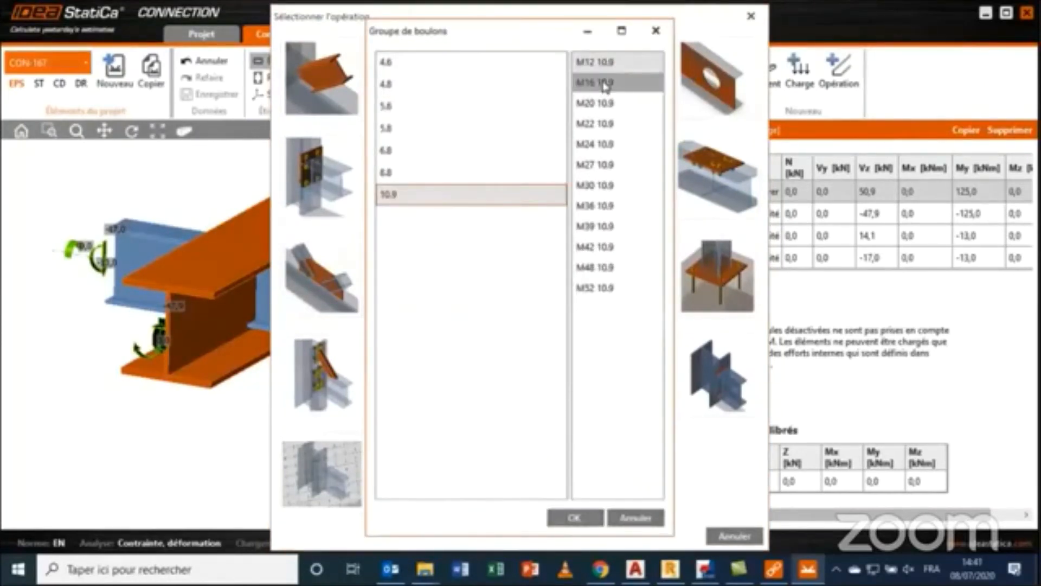
left_click(605, 84)
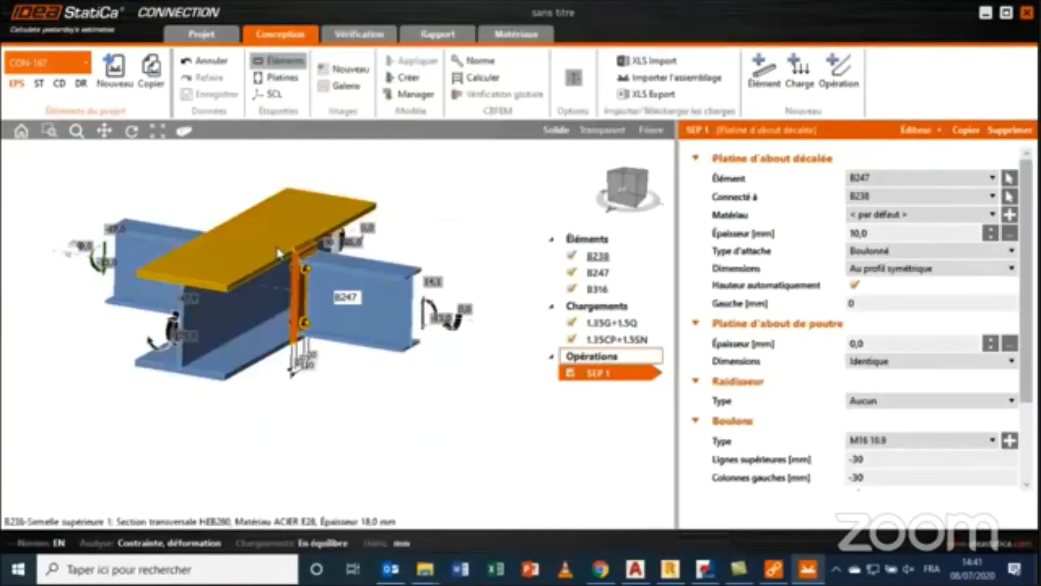
- Set the SEP 1 offset end plate's thickness to 15 mm and its stiffener type to Complet
right_click_drag(332, 298, 319, 278)
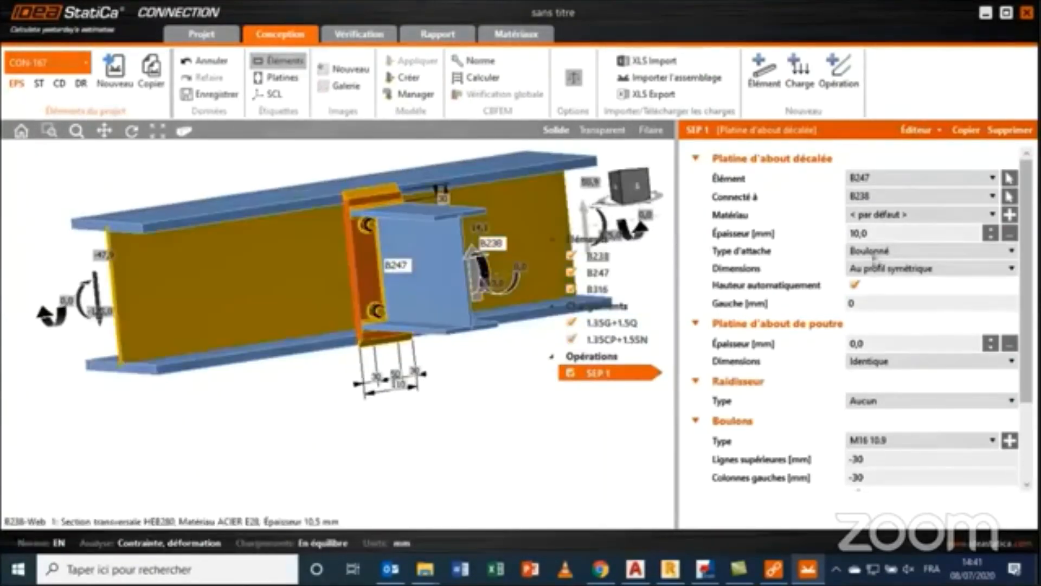
left_click(884, 236)
double_click(885, 236)
type("1")
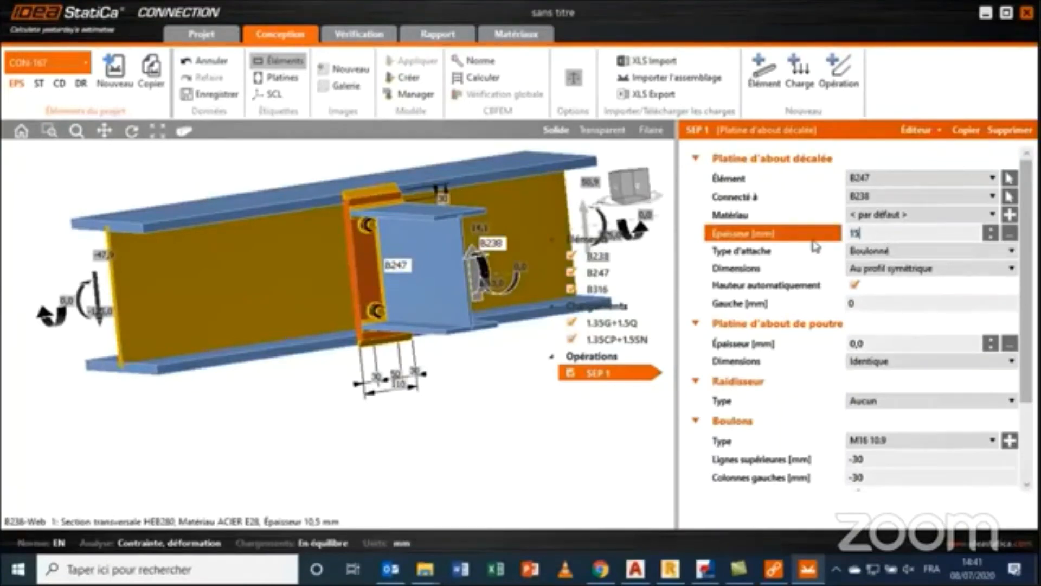
type("5")
left_click(816, 247)
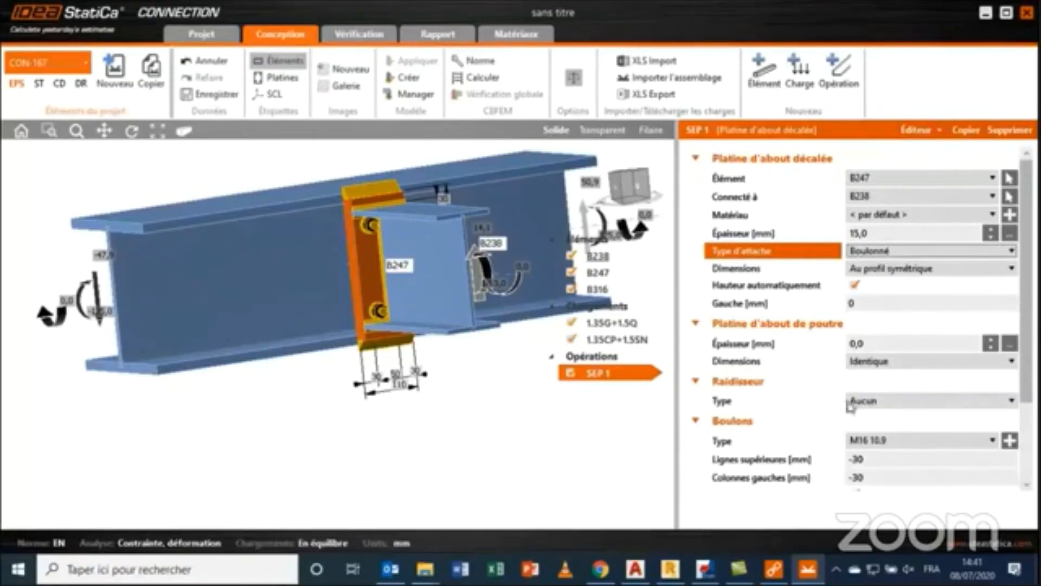
left_click(866, 402)
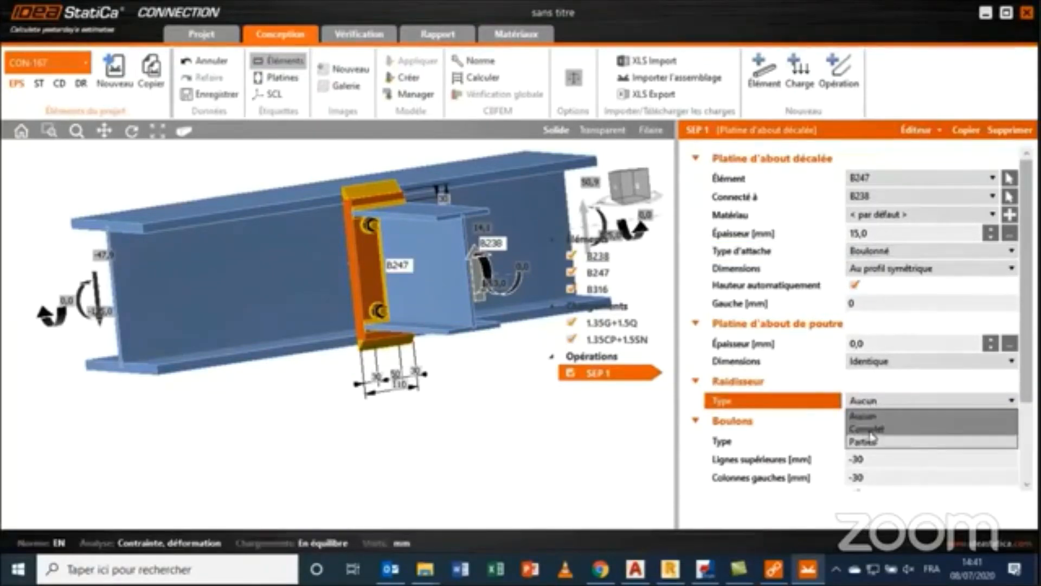
left_click(868, 425)
- Size the SEP 1 offset plate with the Au profil option, extending it 20 mm on both the left and right
right_click_drag(388, 296, 412, 309)
scroll(380, 303, "up", 4)
left_click(891, 268)
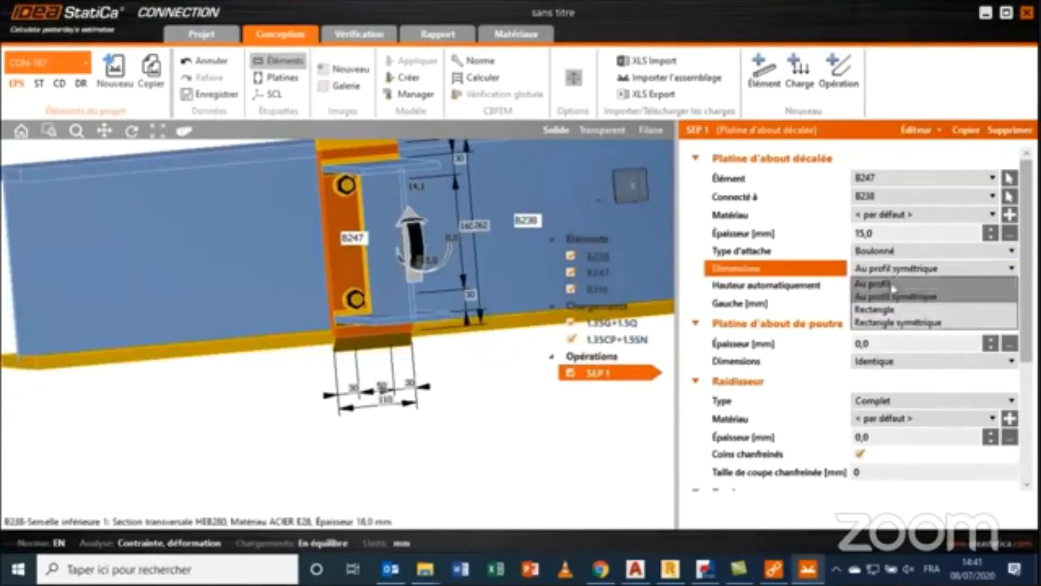
left_click(879, 282)
middle_click_drag(356, 300, 338, 331)
right_click_drag(346, 330, 383, 329)
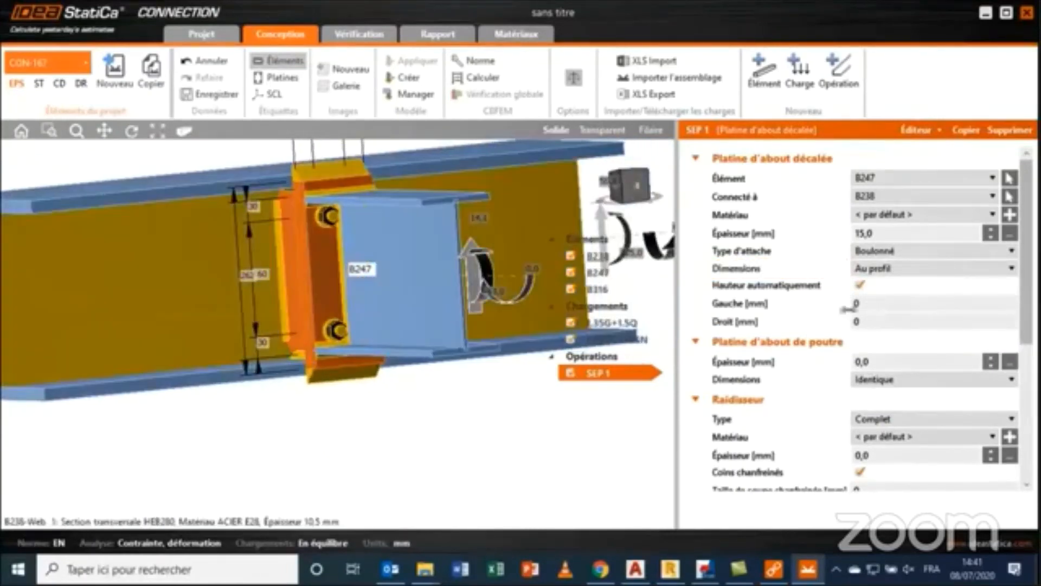
left_click(879, 302)
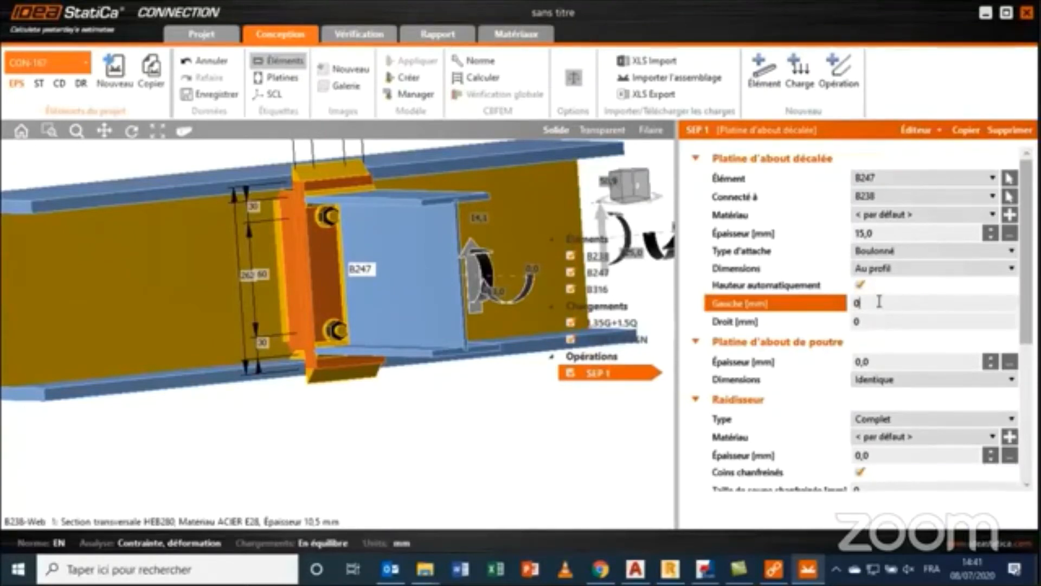
type("20")
key("Tab")
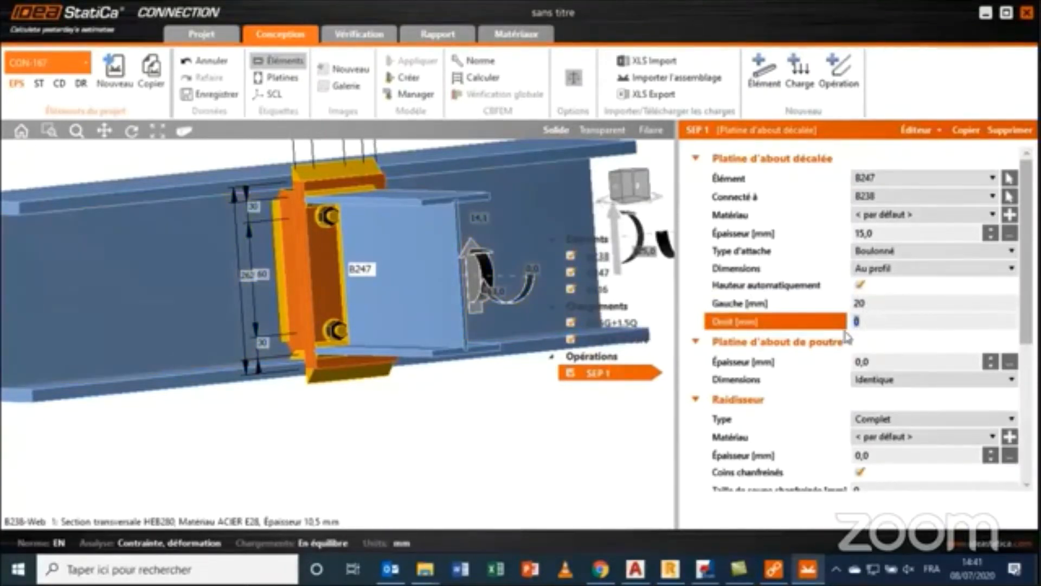
type("20")
key("Tab")
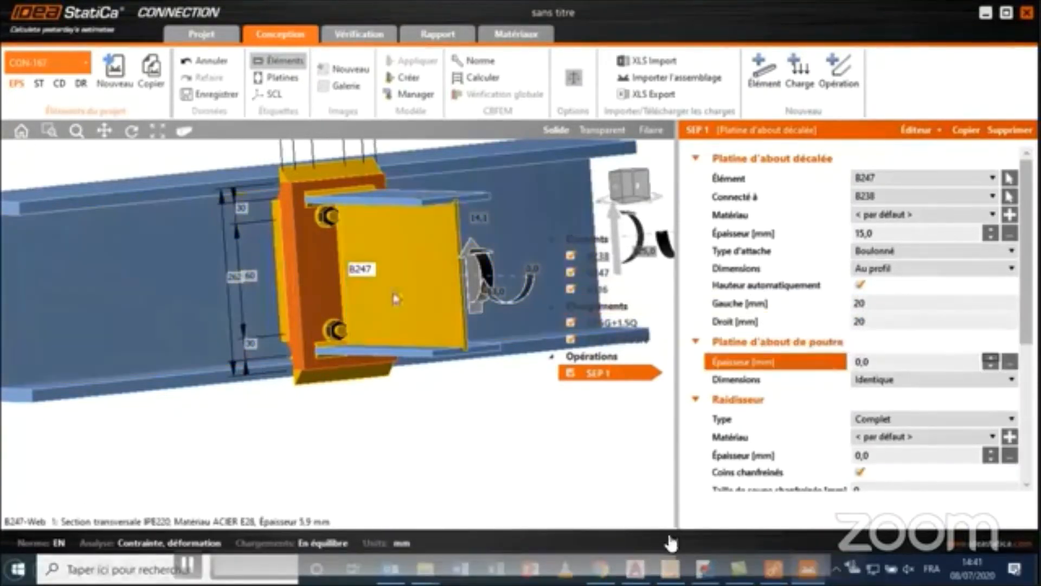
- Set the upper bolt row offset of SEP 1 to -60 mm
middle_click_drag(426, 329, 381, 321)
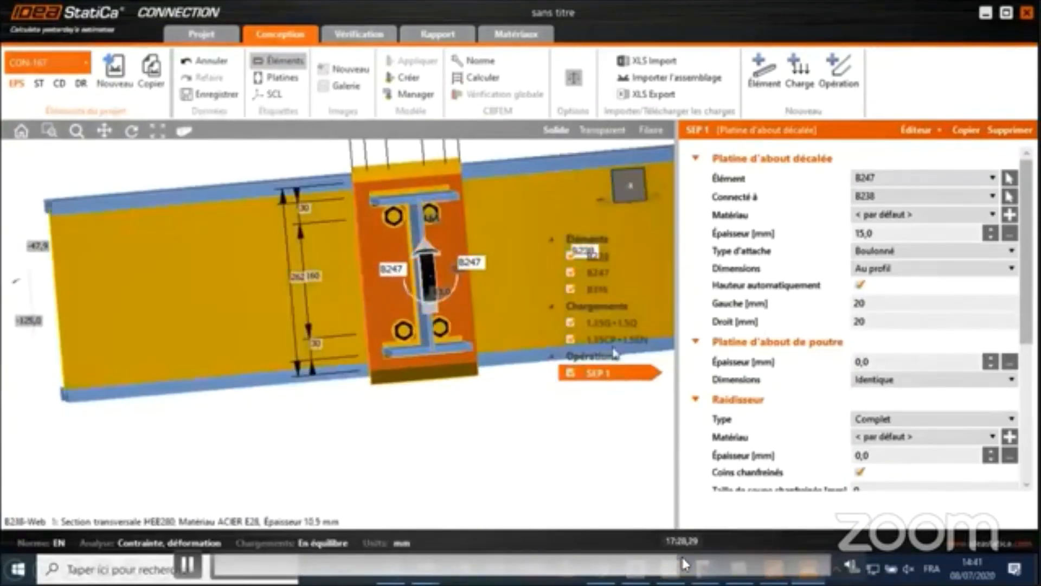
scroll(896, 428, "down", 3)
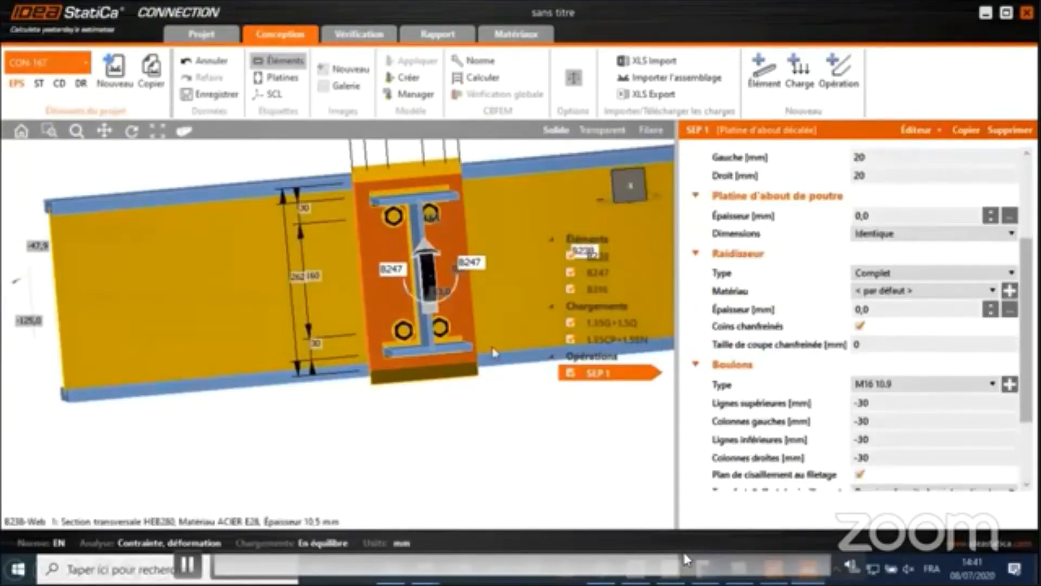
left_click(864, 404)
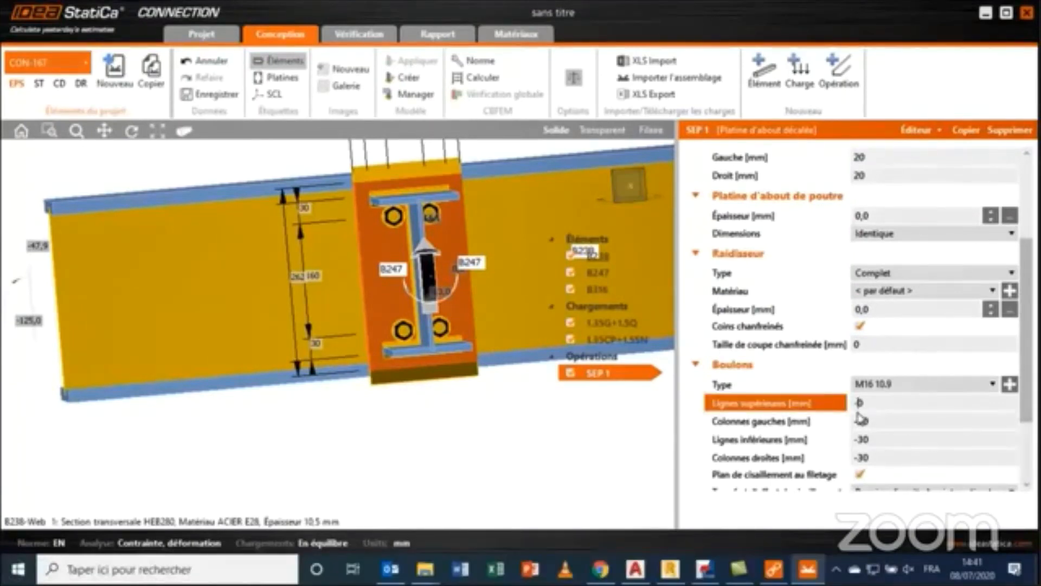
key("Tab")
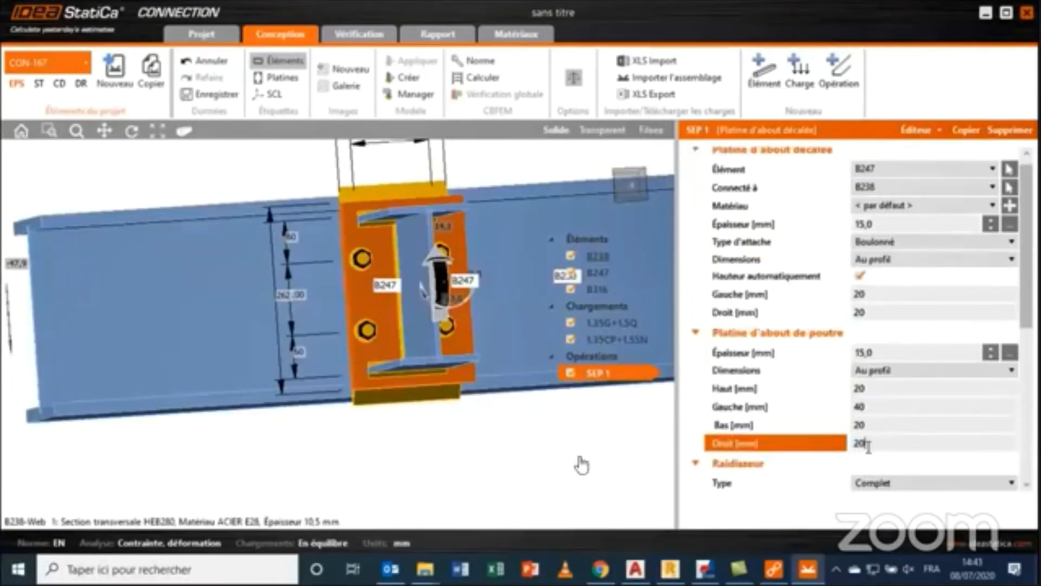
- Set the right extension of the beam end plate in SEP 1 to 10 mm, then correct it to 40 mm
type("10")
key("Tab")
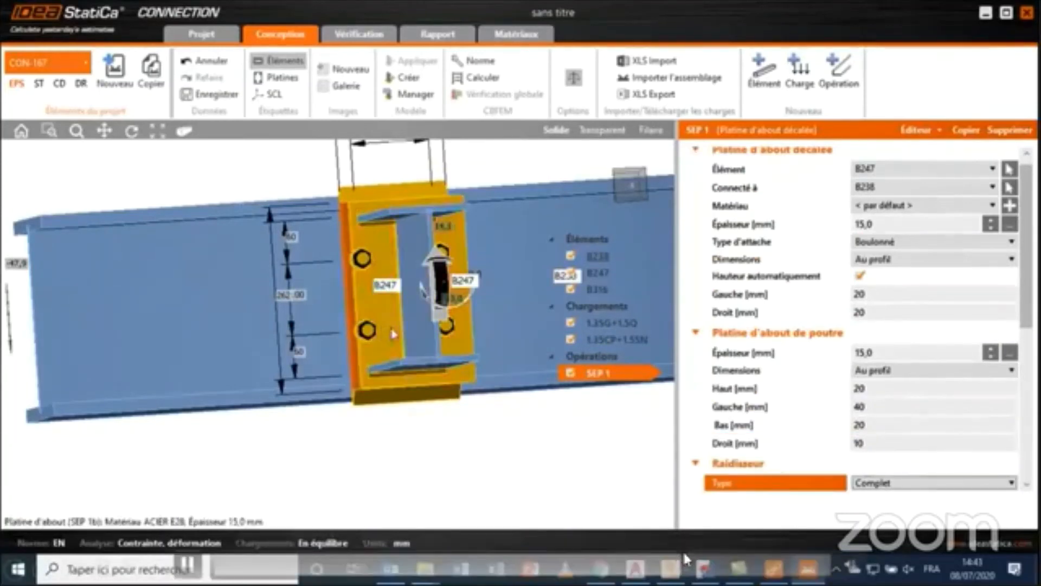
left_click_drag(866, 444, 811, 450)
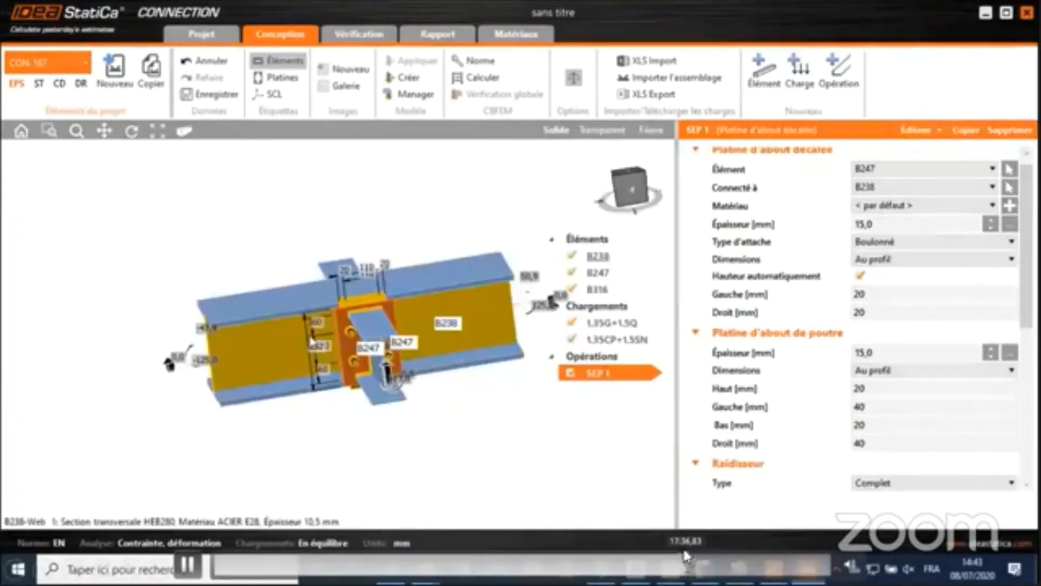
- Add a bolted plate-to-plate (Platine à platine) operation and assign it to member B316
middle_click_drag(227, 340, 333, 379)
middle_click_drag(347, 320, 343, 309)
left_click(591, 355)
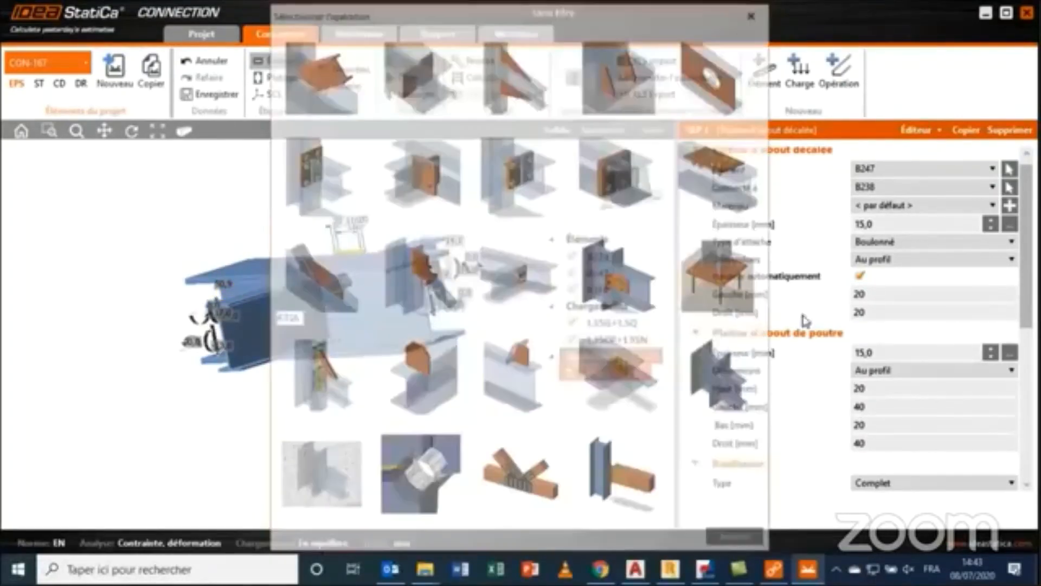
left_click(531, 184)
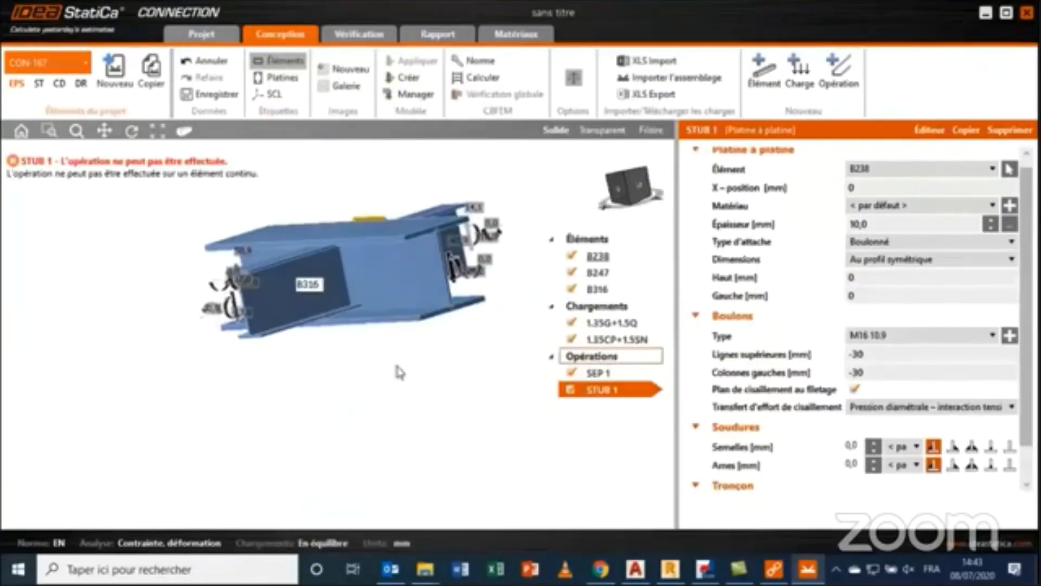
middle_click_drag(389, 376, 370, 384)
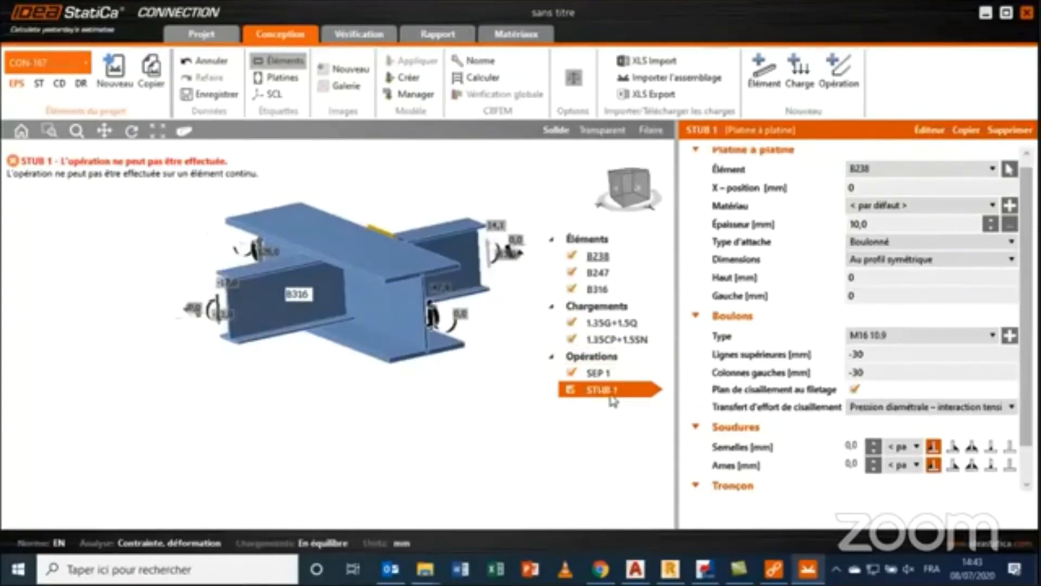
left_click(862, 169)
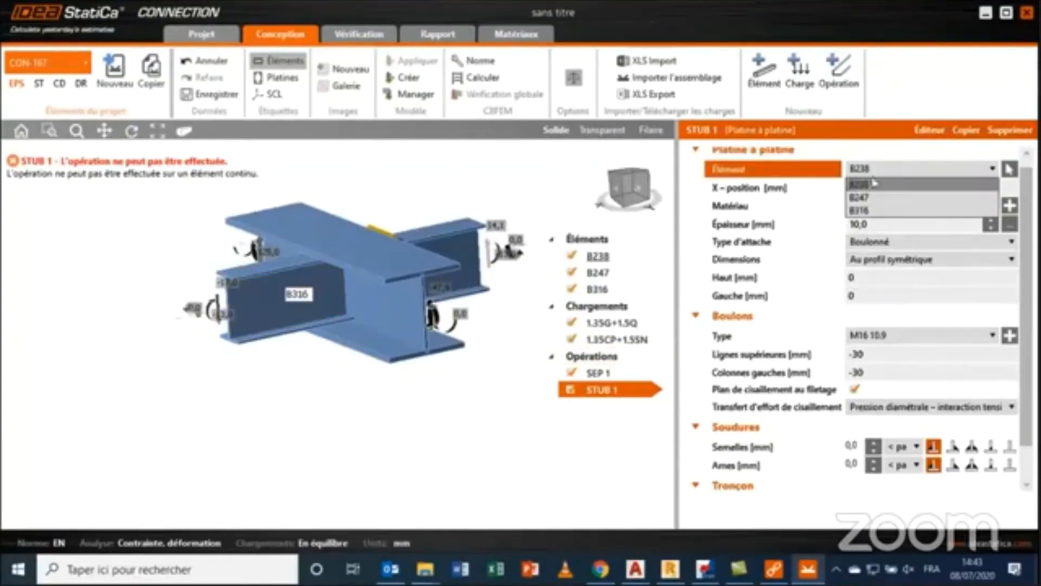
left_click(869, 214)
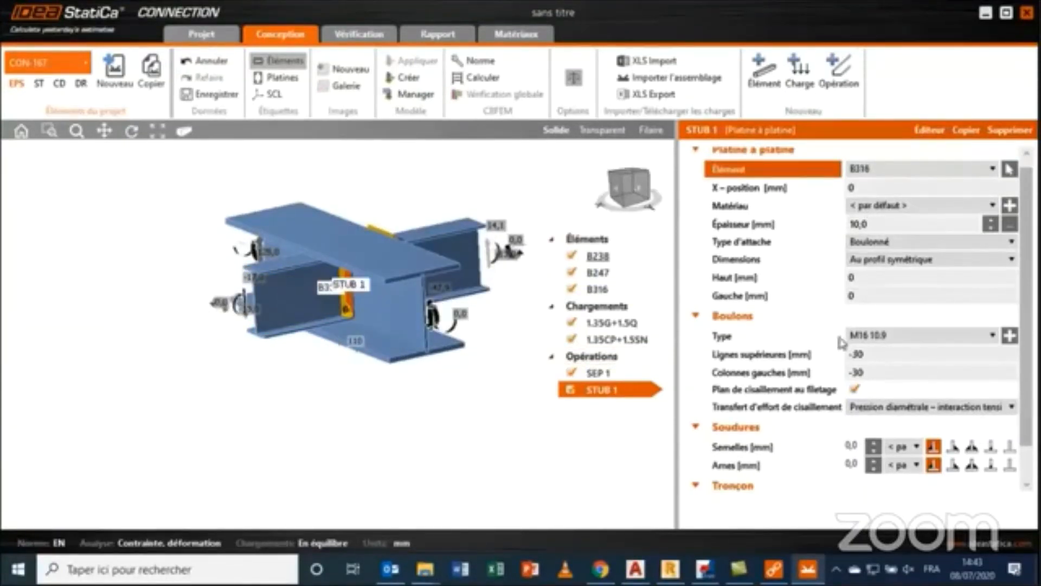
- Set the X-position of the STUB 1 plate-to-plate splice on B316 to 200 mm
scroll(339, 333, "up", 5)
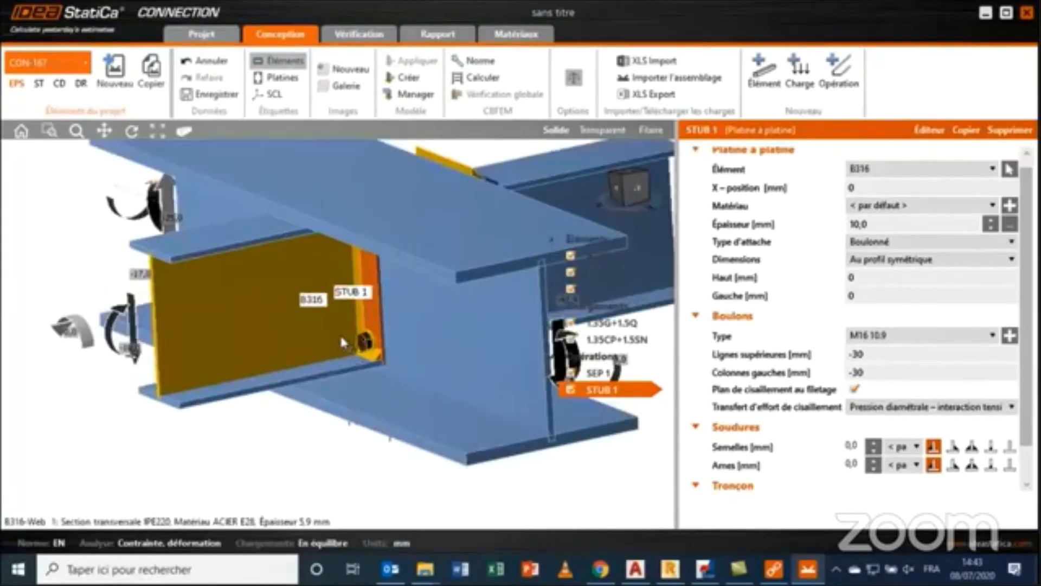
left_click(868, 188)
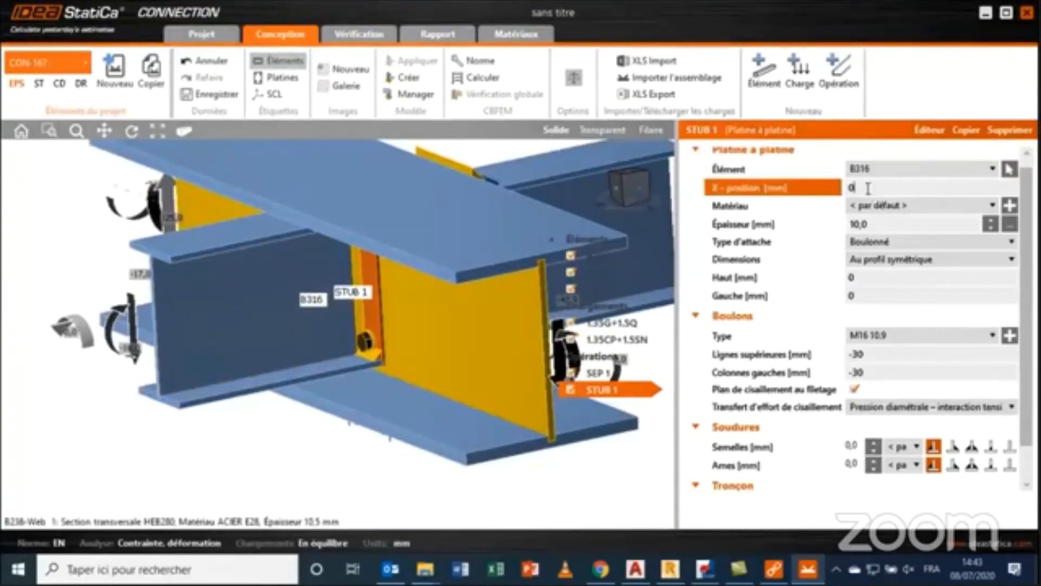
type("200")
left_click(807, 205)
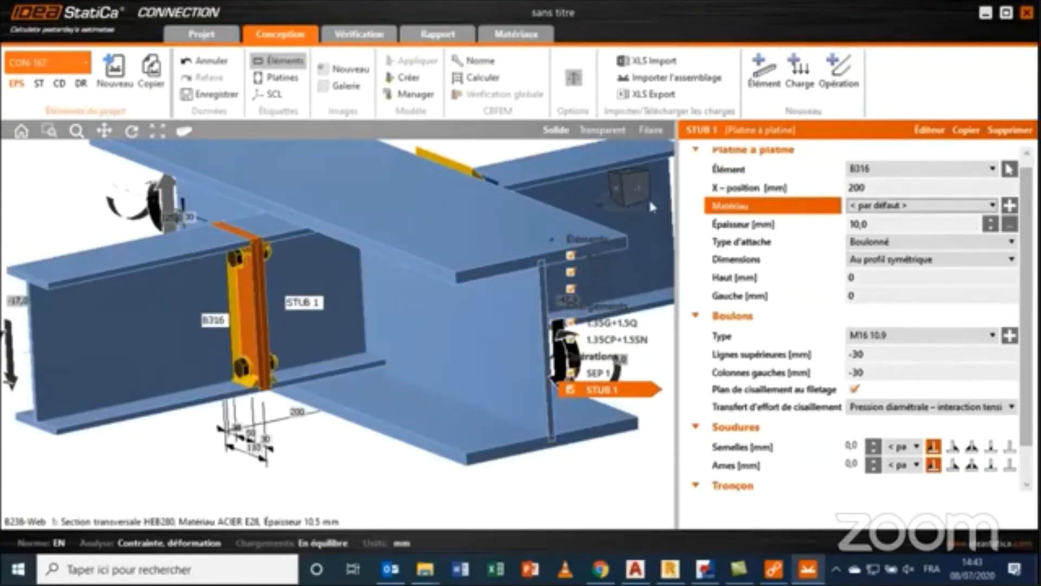
- Set the thickness of the STUB 1 plates to 15 mm
scroll(230, 292, "down", 4)
right_click_drag(239, 325, 301, 331)
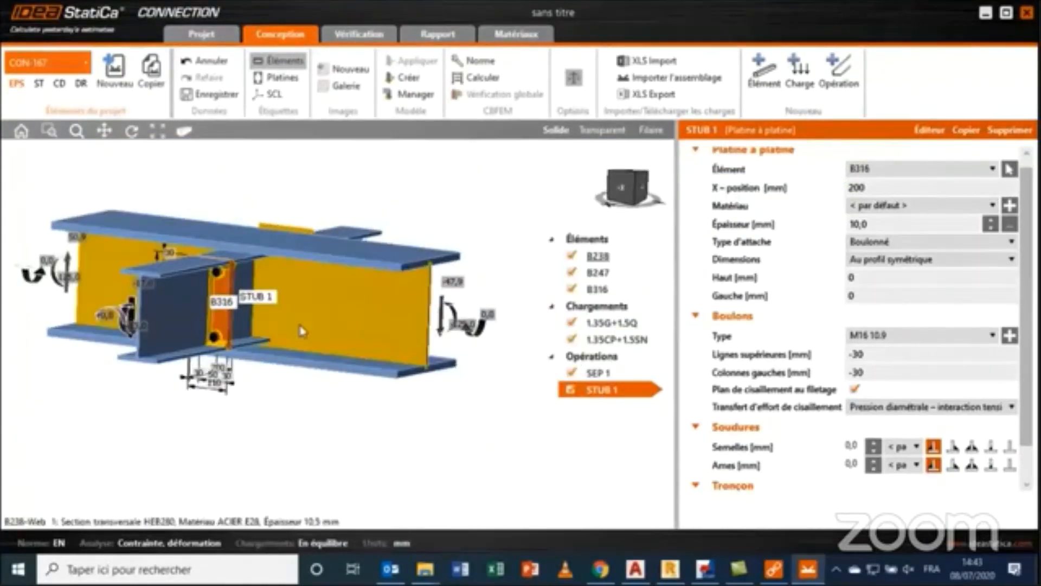
middle_click_drag(205, 294, 308, 260)
right_click_drag(247, 293, 296, 282)
left_click_drag(880, 225, 825, 238)
type("15")
key("Tab")
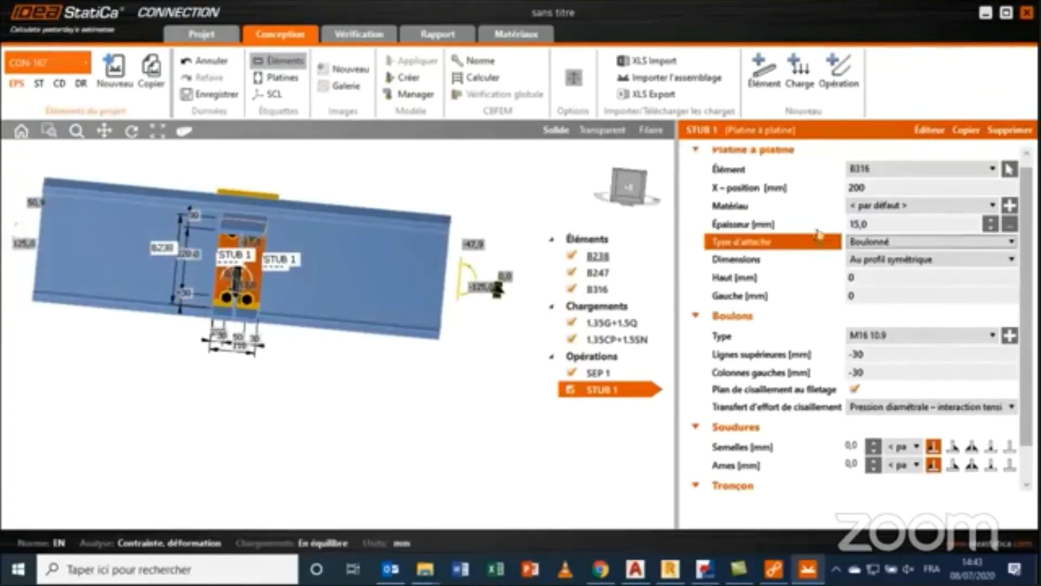
- Size the STUB 1 plates relative to the profile (Au profil) with 20 mm extensions at top, left, bottom and right
scroll(239, 334, "up", 3)
middle_click_drag(242, 327, 289, 329)
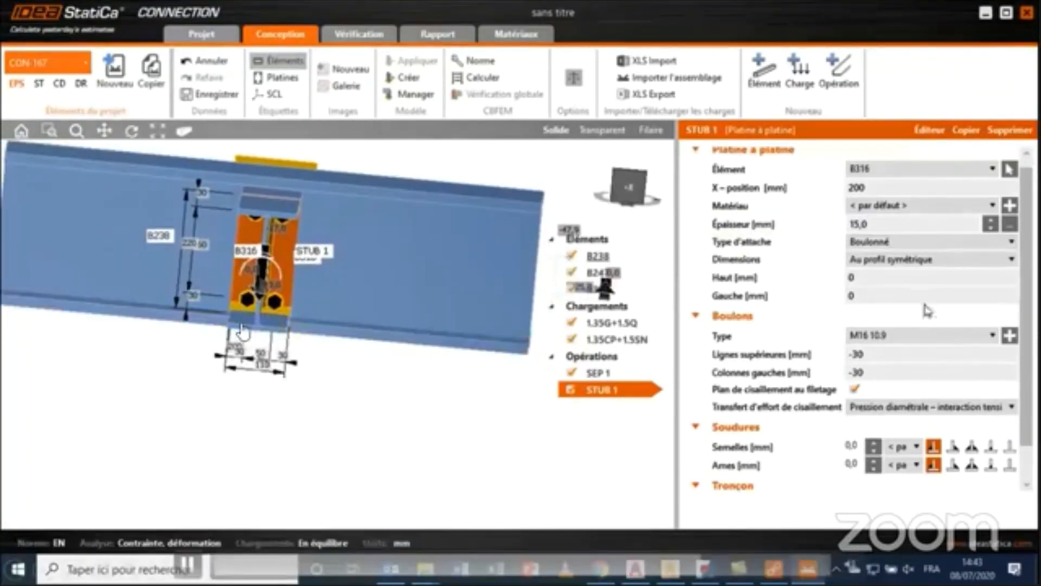
left_click(883, 260)
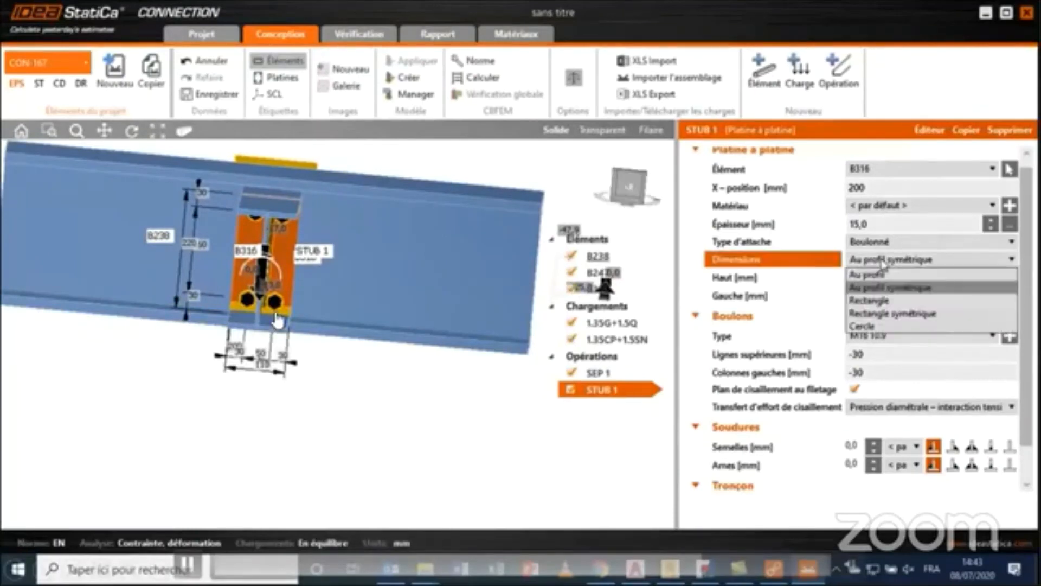
left_click(875, 275)
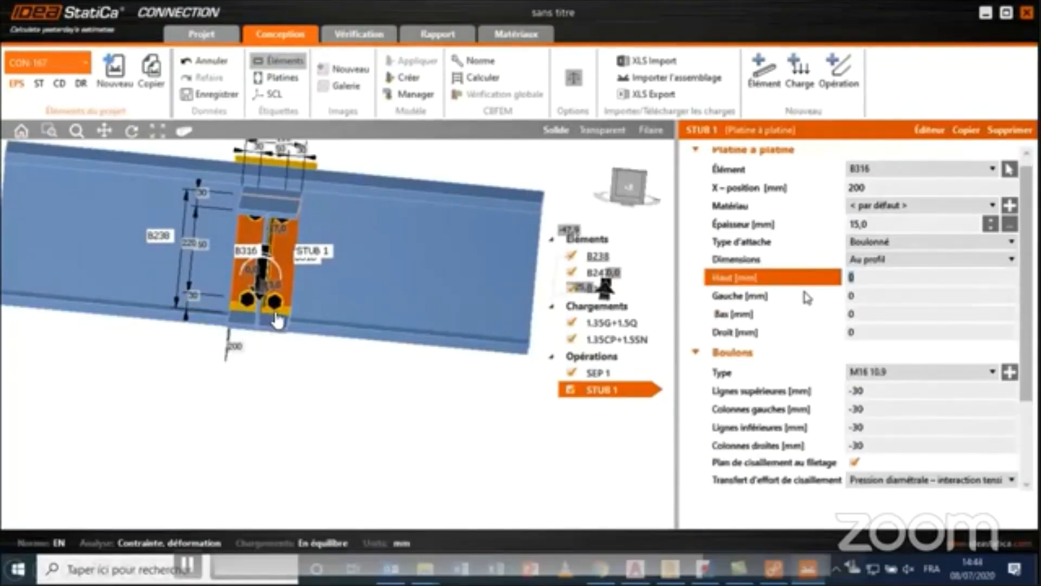
type("20")
key("Tab")
type("2")
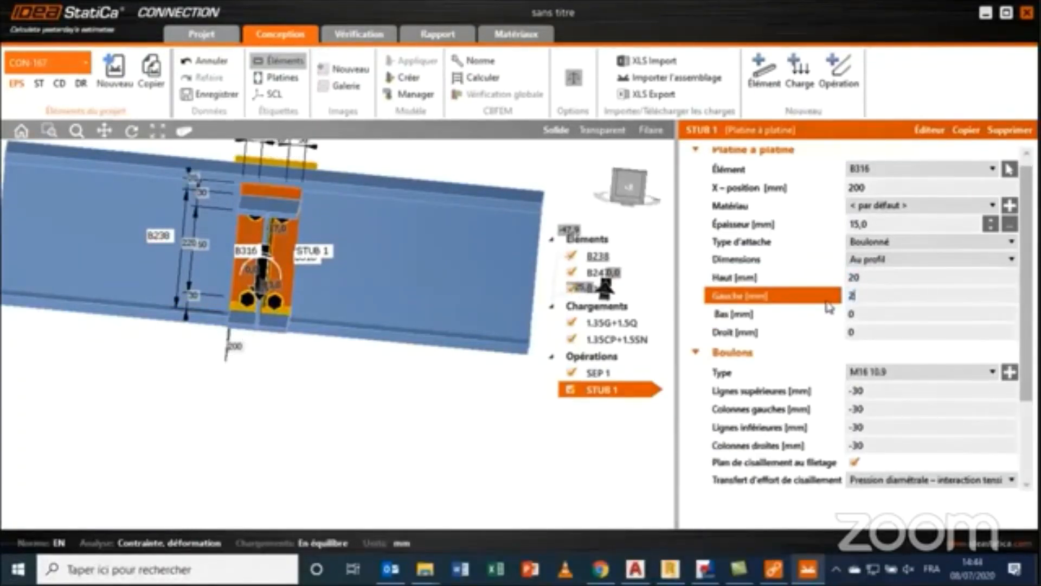
type("0")
key("Tab")
type("20")
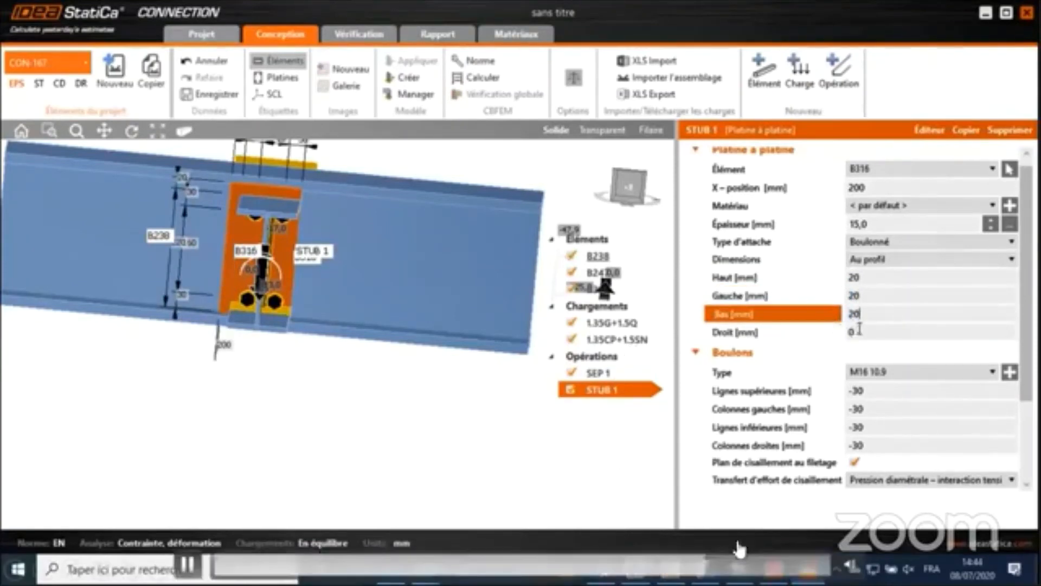
key("Tab")
type("20")
key("Tab")
scroll(276, 297, "up", 3)
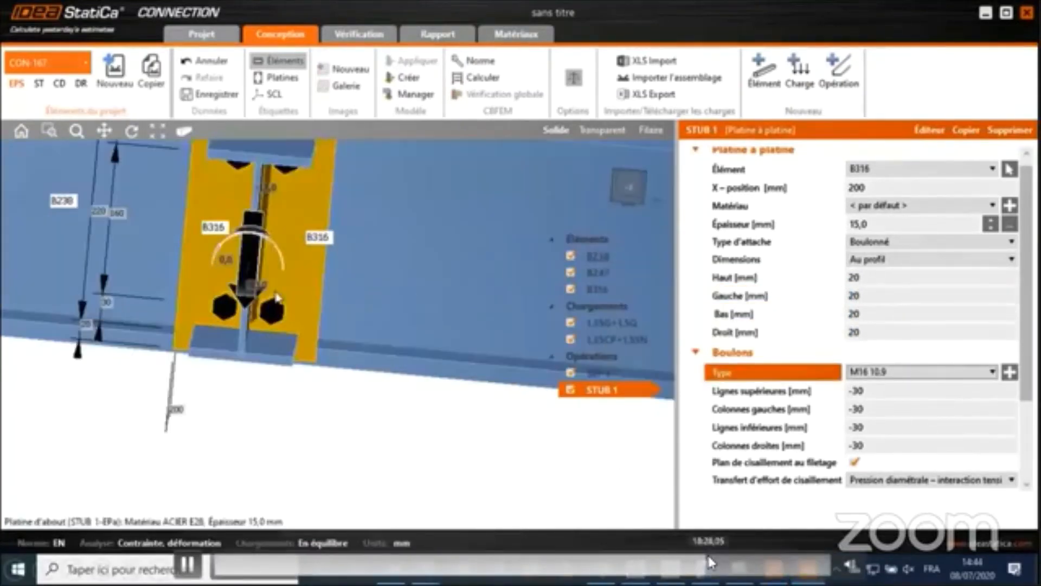
middle_click_drag(275, 315, 293, 339)
scroll(455, 317, "down", 3)
middle_click_drag(348, 362, 400, 367)
right_click_drag(405, 365, 405, 352)
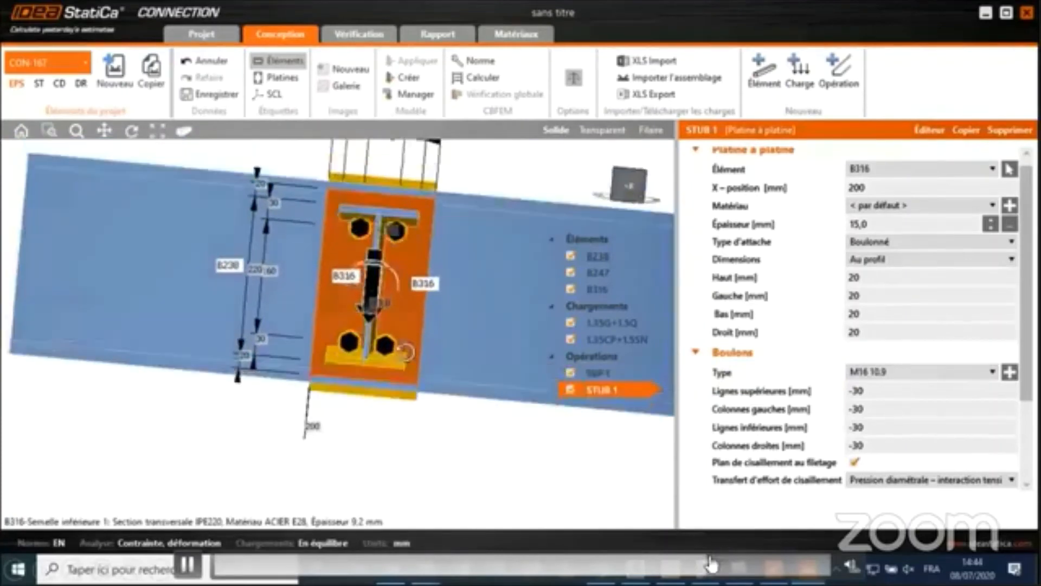
left_click_drag(712, 564, 712, 562)
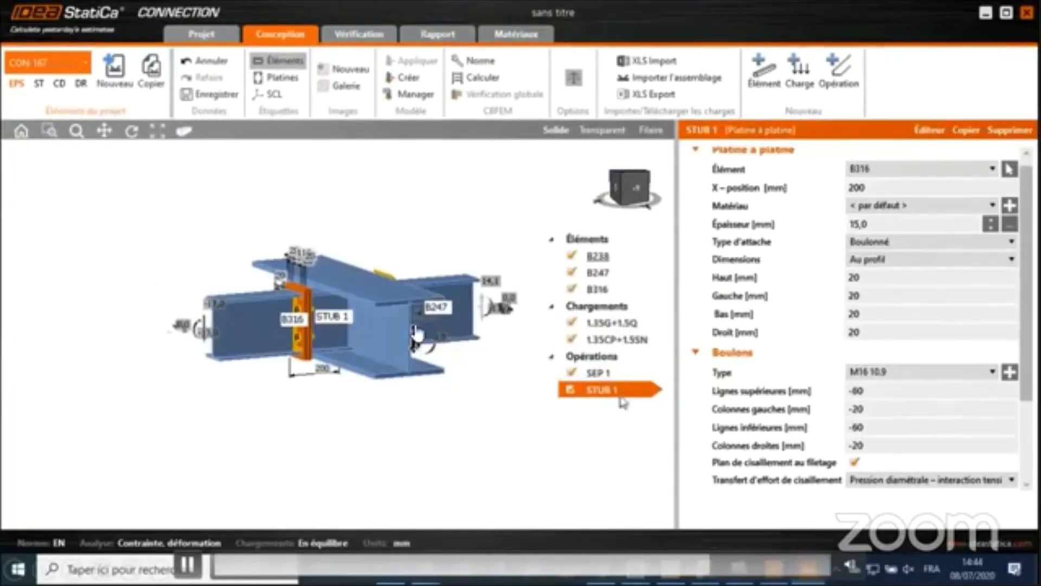
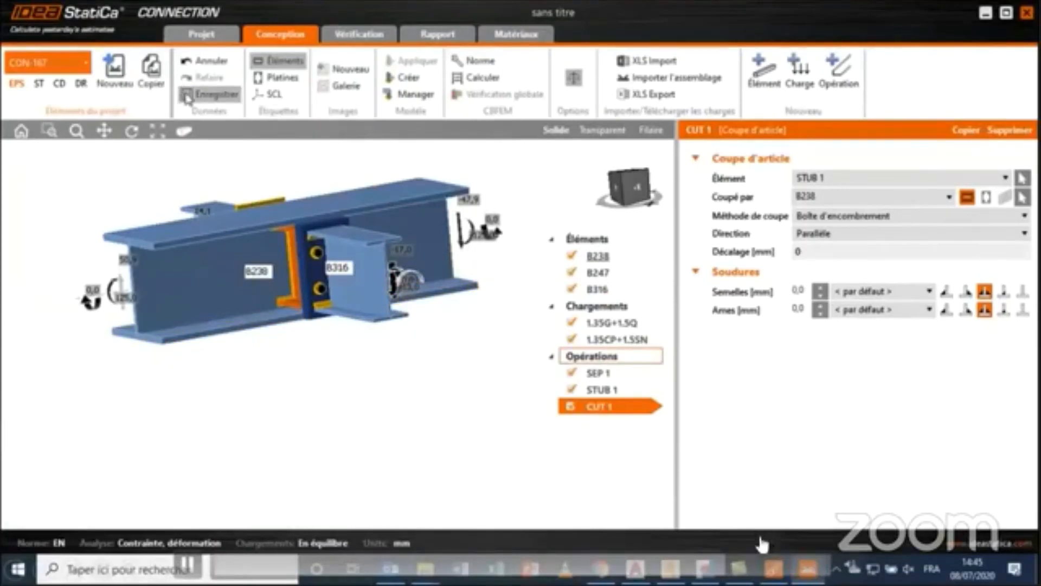
left_click(733, 564)
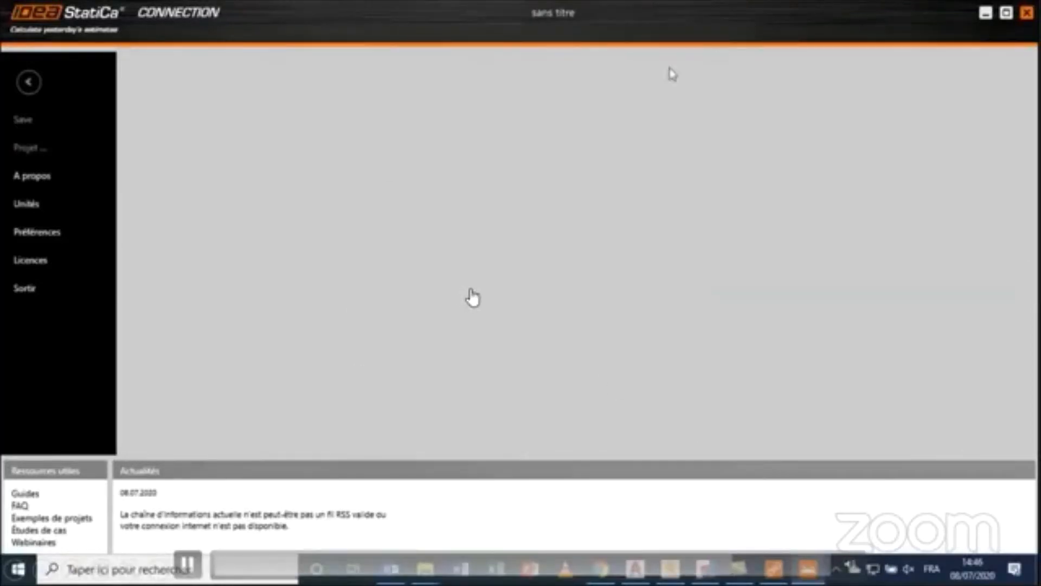
key("space")
left_click(743, 565)
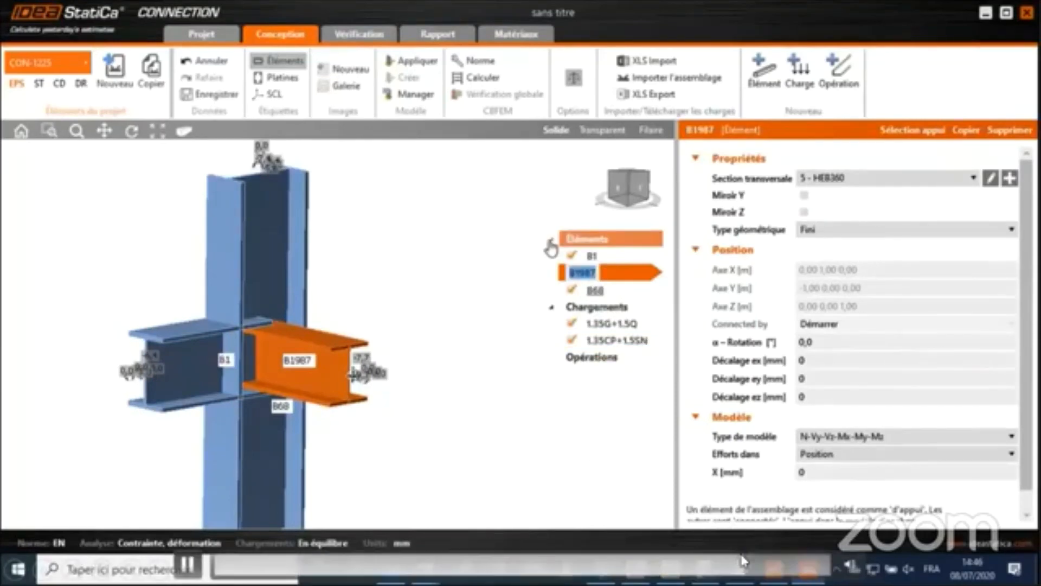
key("space")
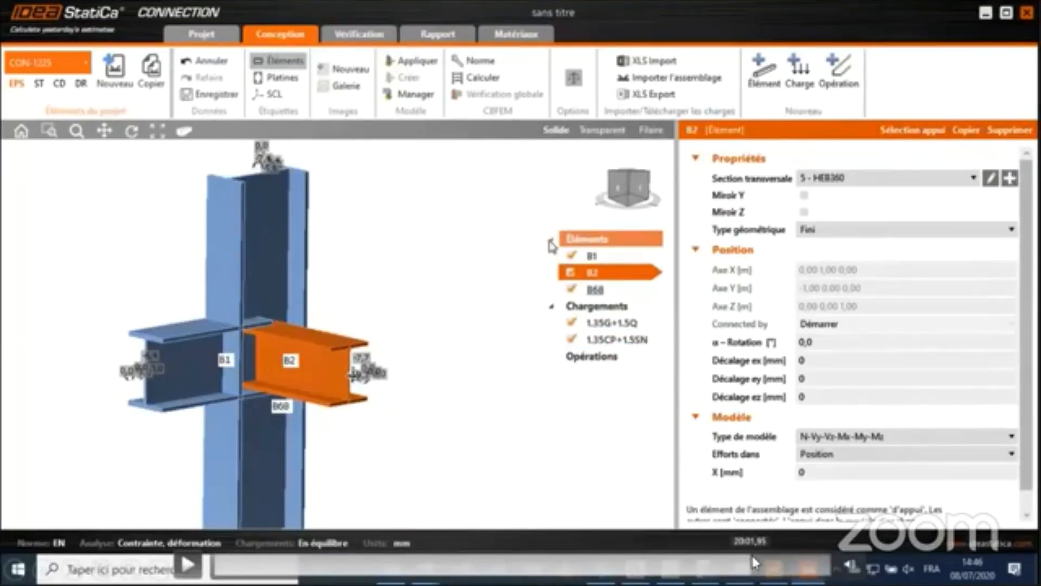
left_click(752, 557)
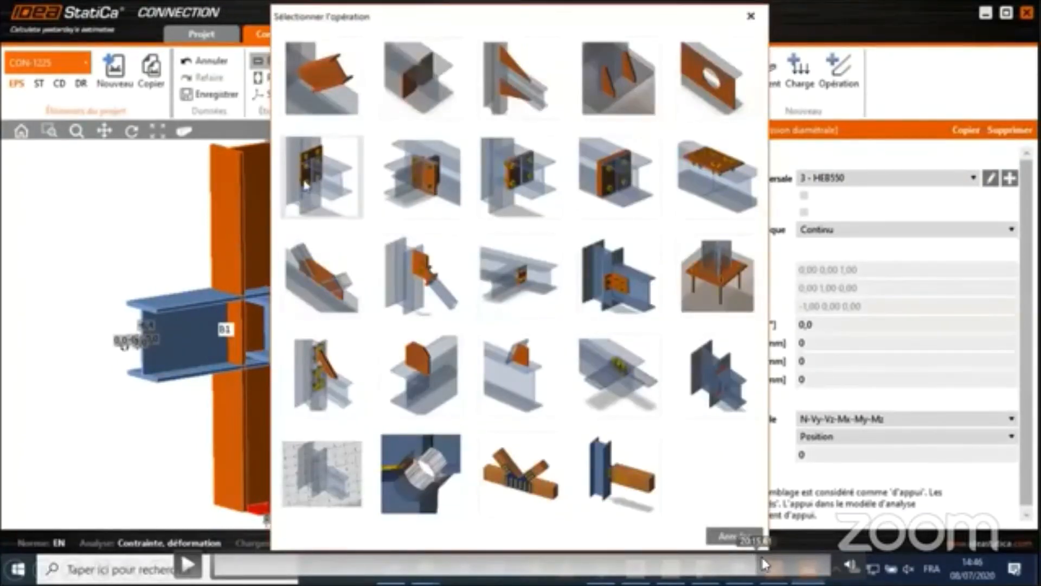
left_click(765, 564)
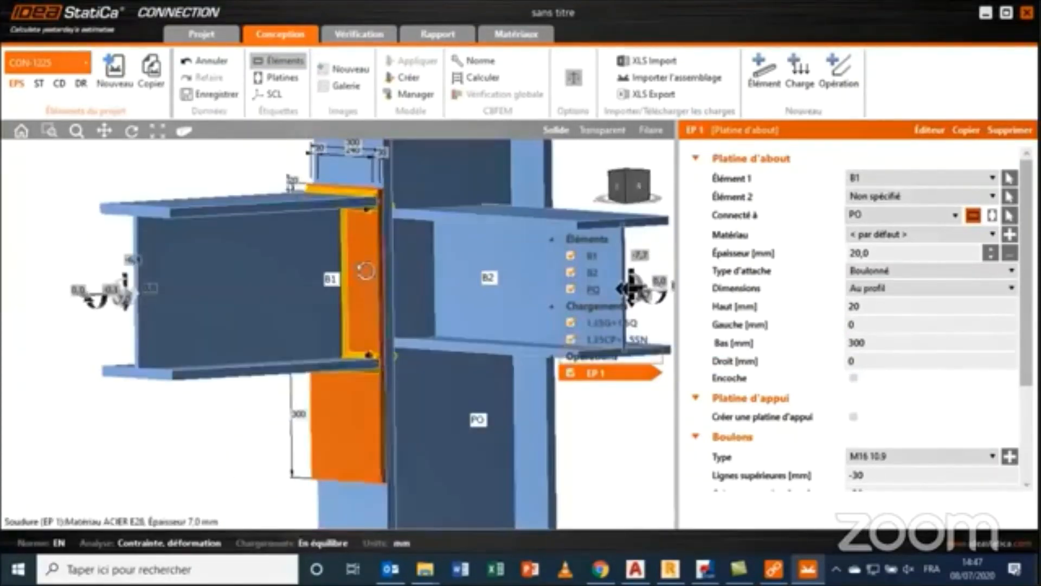
- Set the shear force transfer of the EP 1 end-plate bolts to Friction
scroll(866, 397, "down", 2)
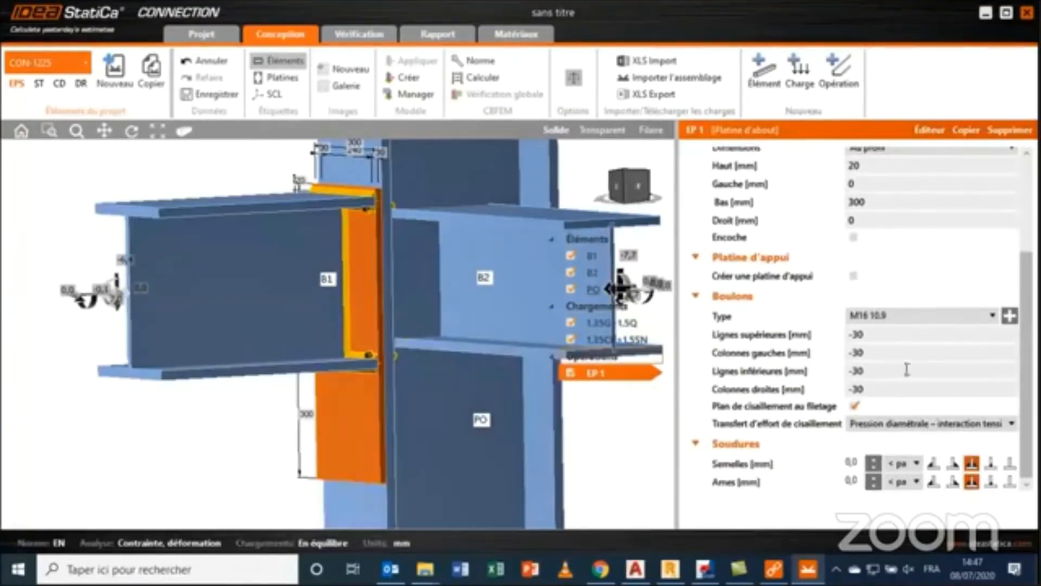
left_click(885, 428)
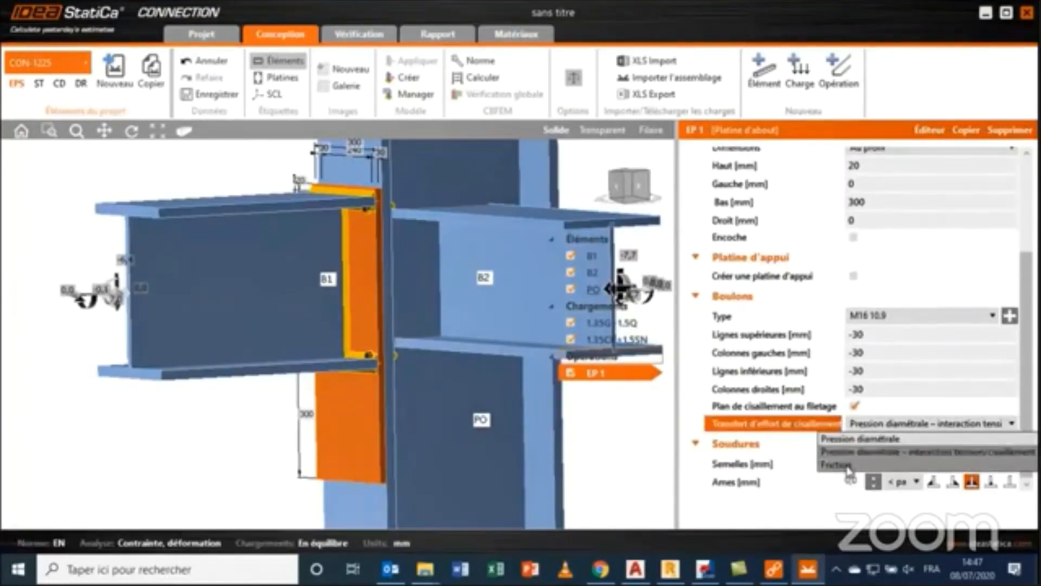
left_click(868, 476)
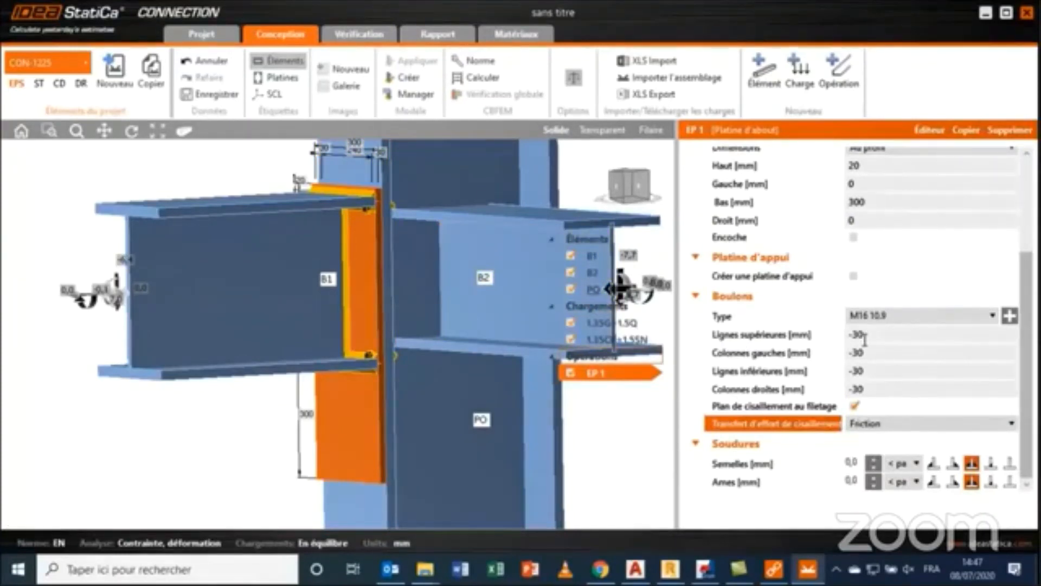
middle_click_drag(342, 294, 461, 282)
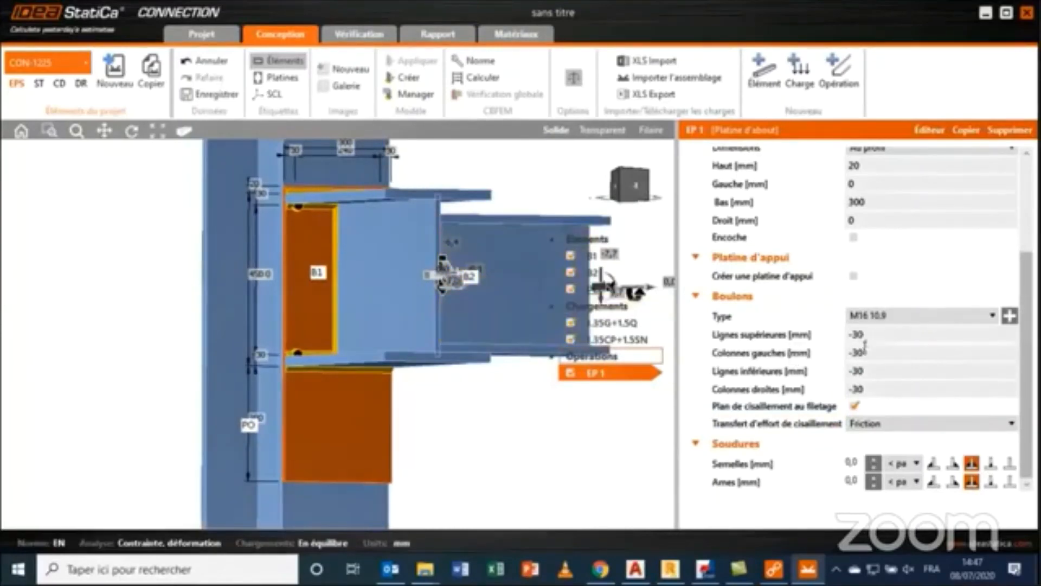
left_click(861, 335)
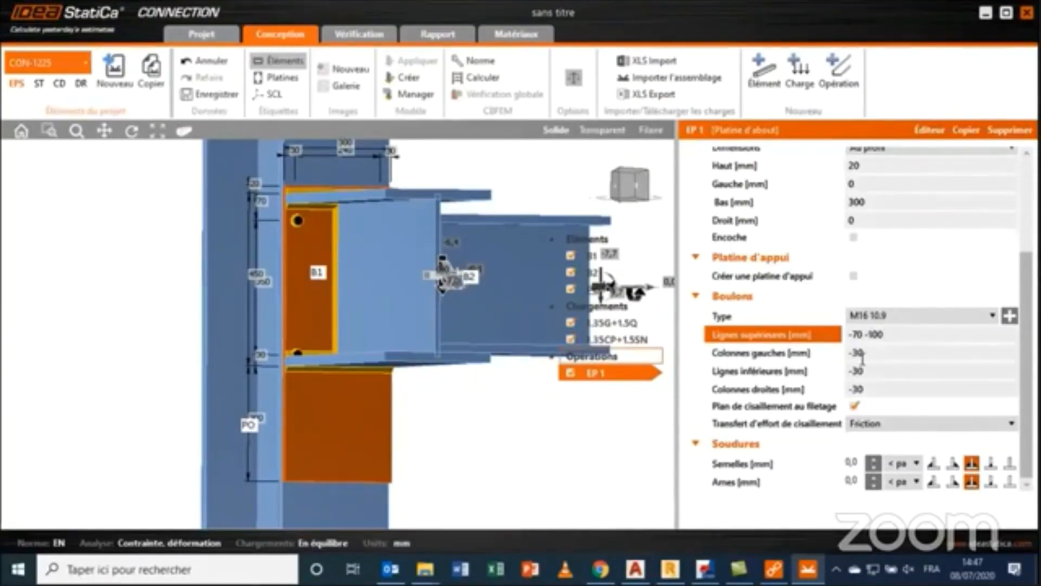
left_click(836, 358)
left_click(890, 334)
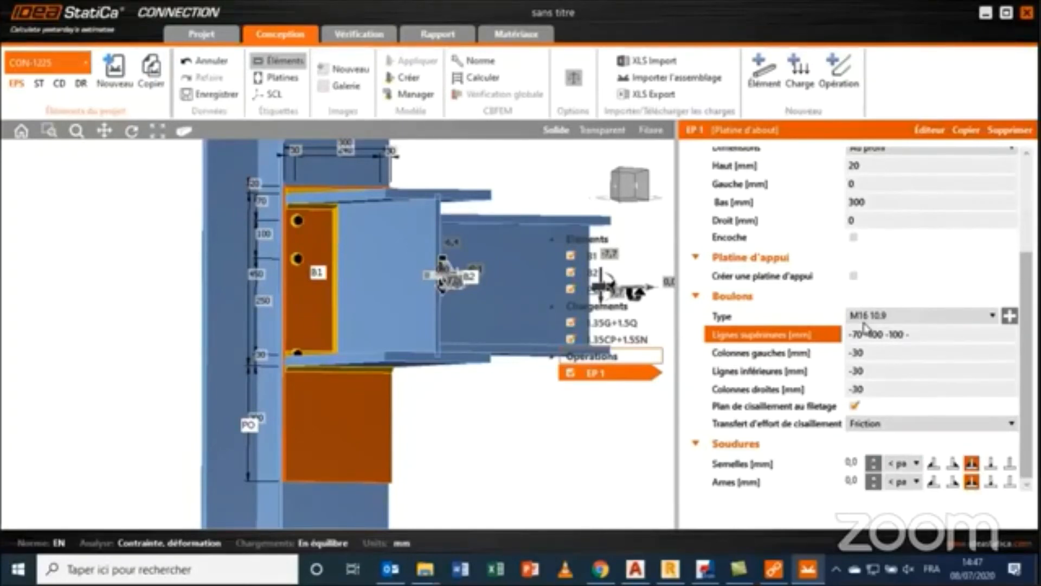
type("-100 -70")
key("Tab")
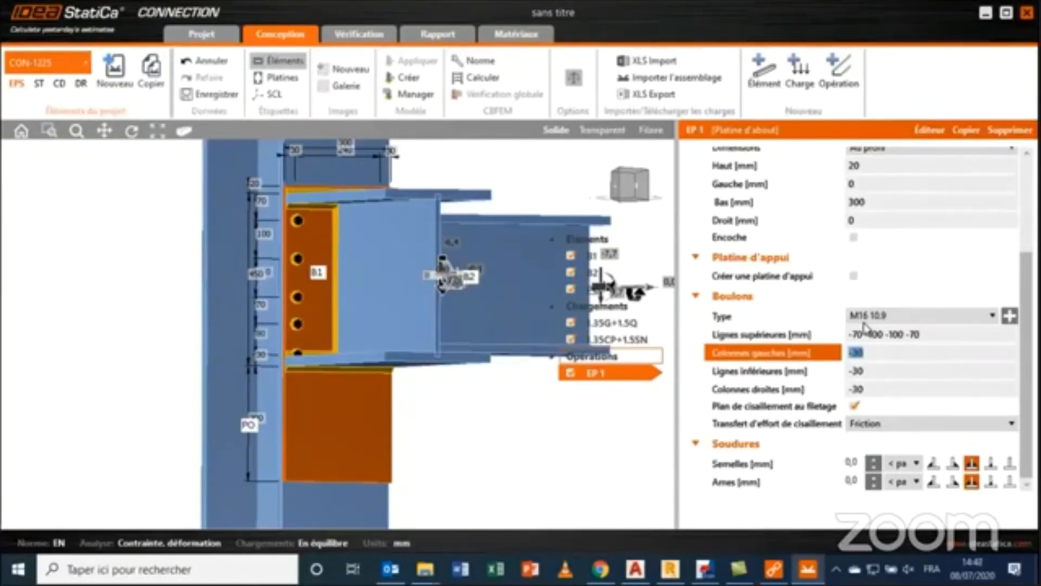
- Add a widener (Élargisseurs) operation to the CON-1225 joint
middle_click_drag(431, 331, 441, 362)
right_click_drag(343, 372, 360, 374)
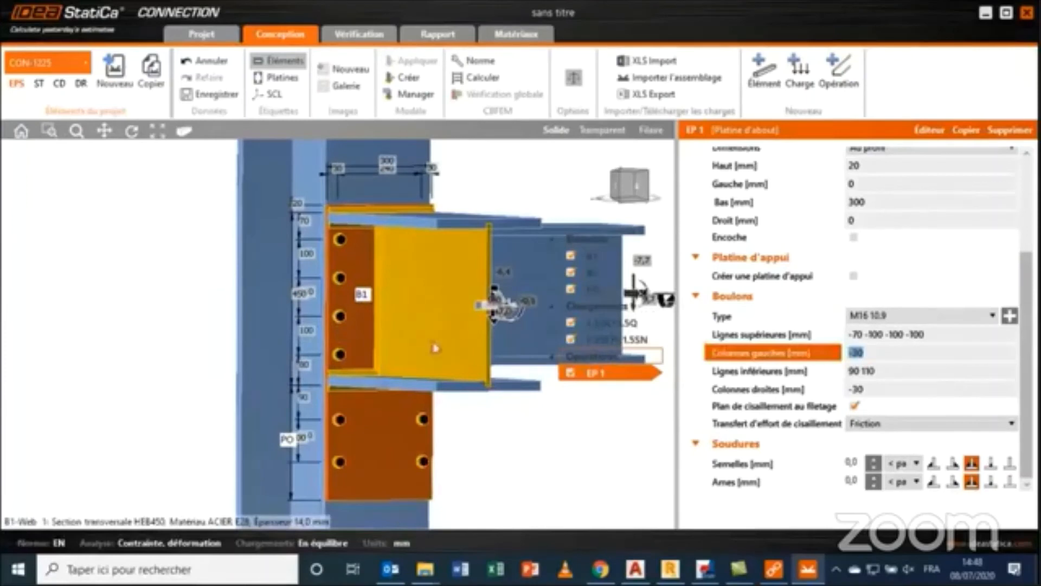
right_click_drag(436, 348, 356, 344)
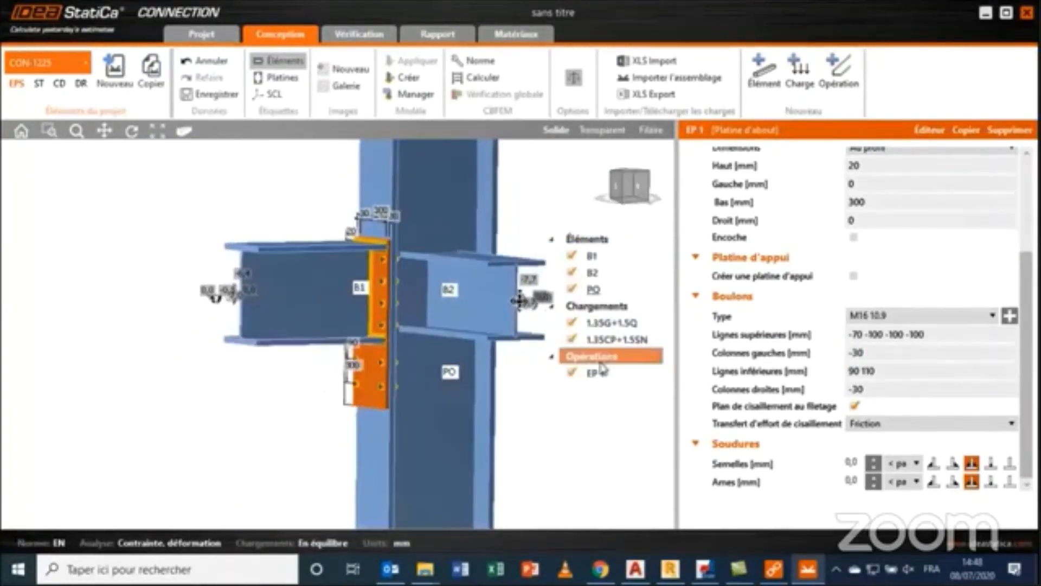
right_click(599, 360)
left_click(633, 372)
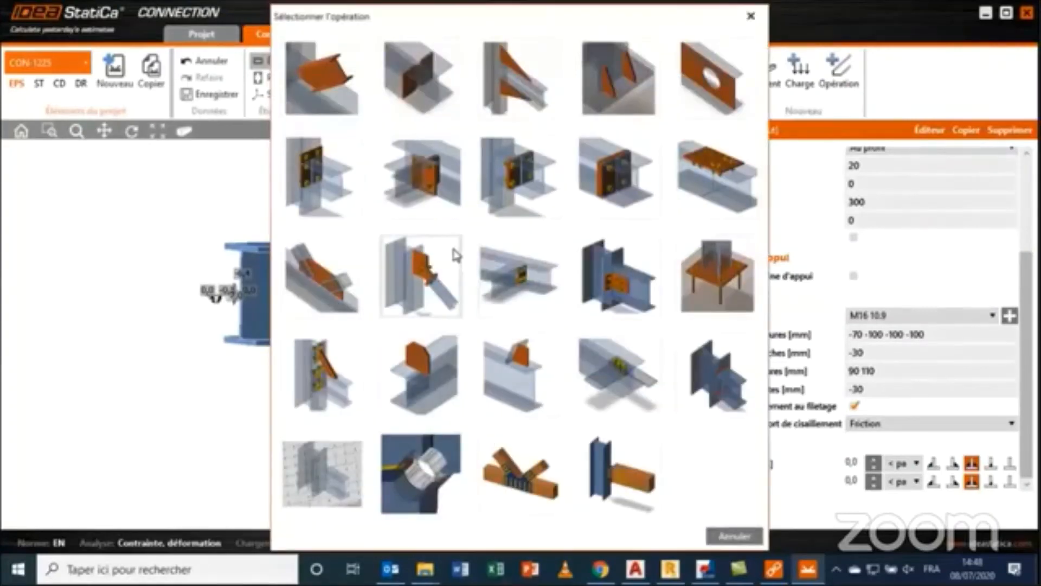
left_click(499, 103)
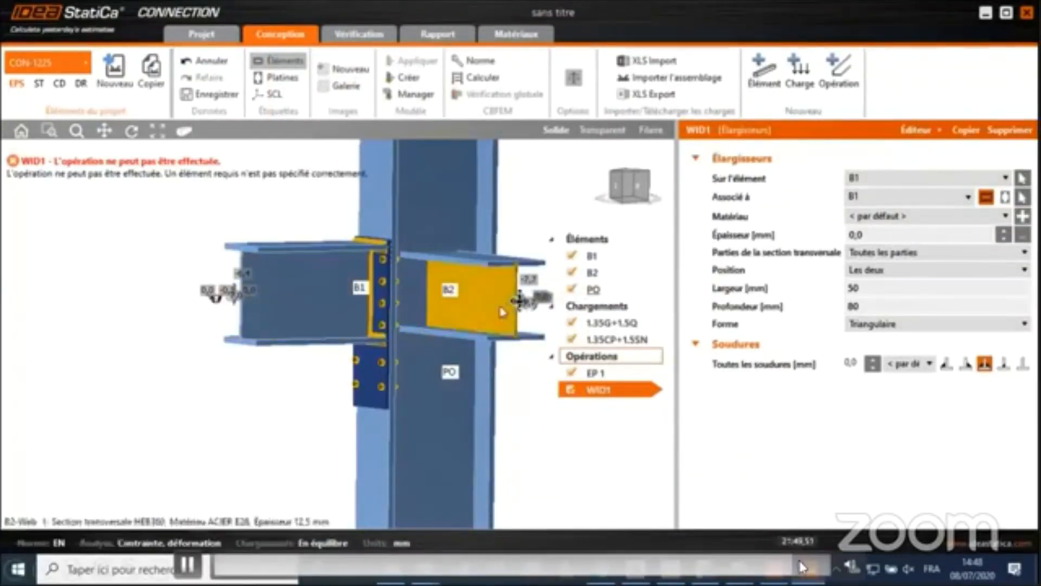
- Associate the widener on B1 with column PO and open its depth (Profondeur) for editing
left_click(867, 198)
left_click(854, 239)
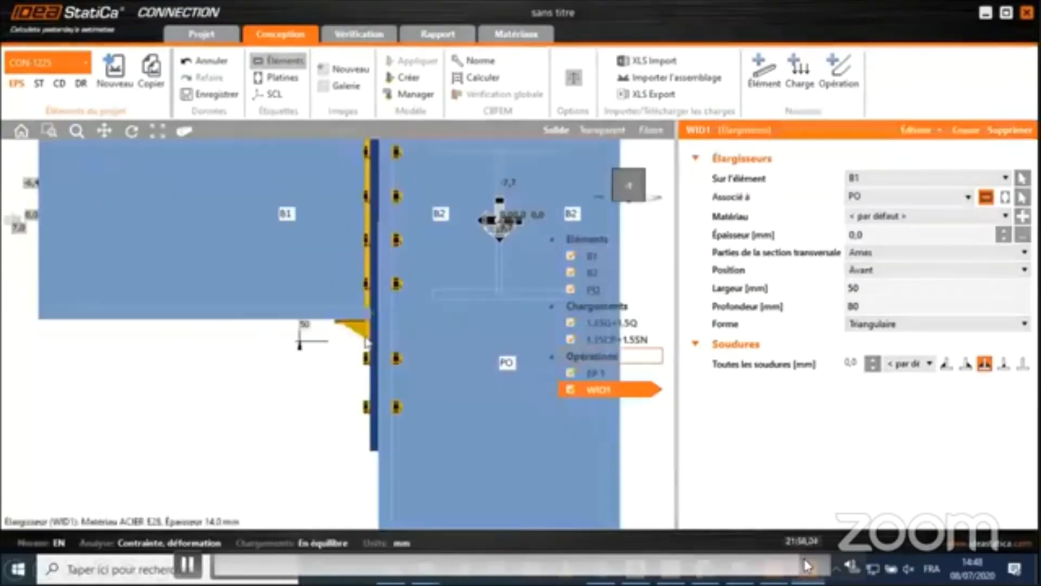
left_click(848, 308)
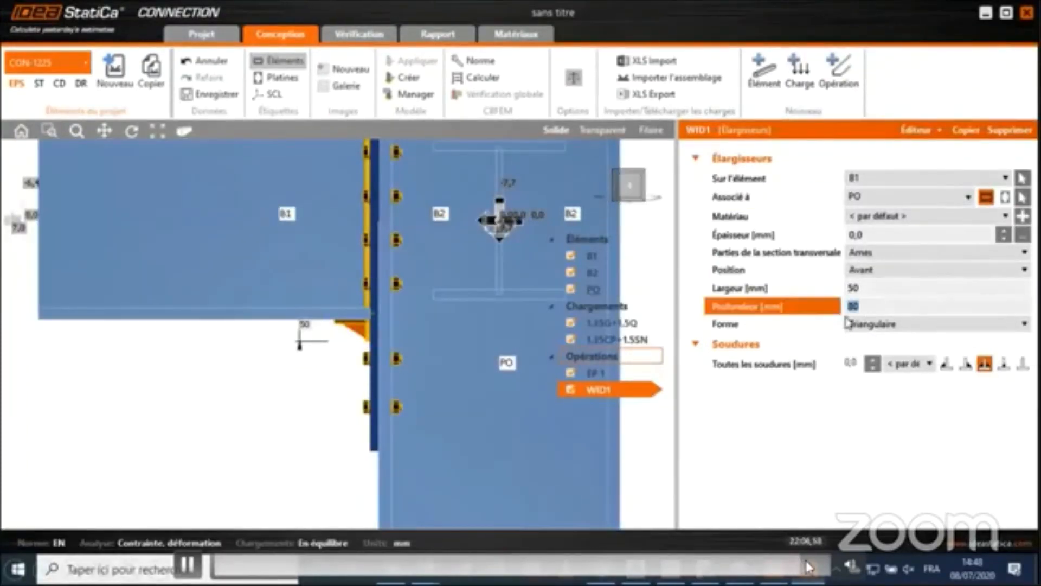
key("space")
left_click(808, 567)
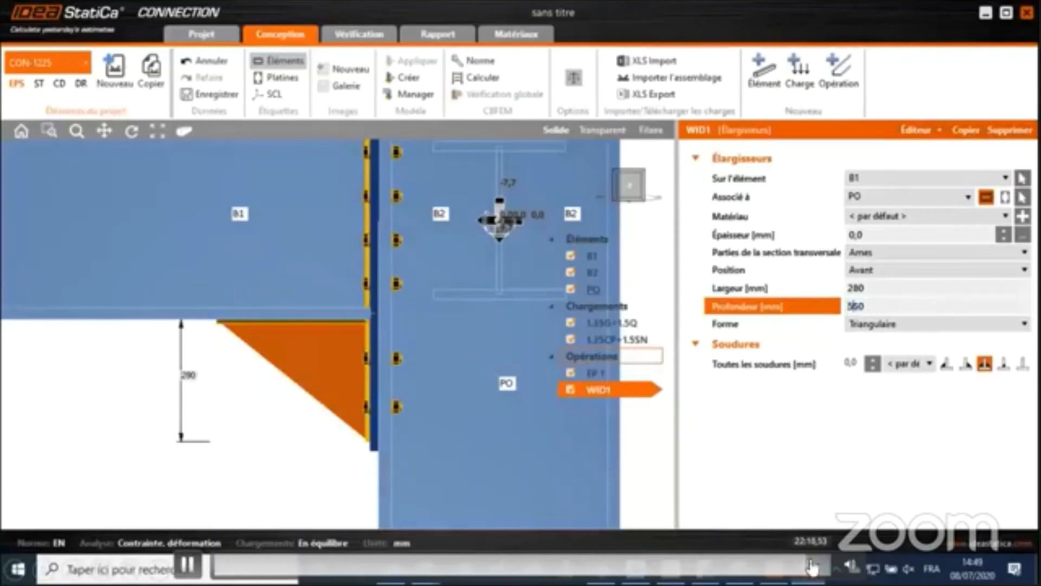
left_click(812, 567)
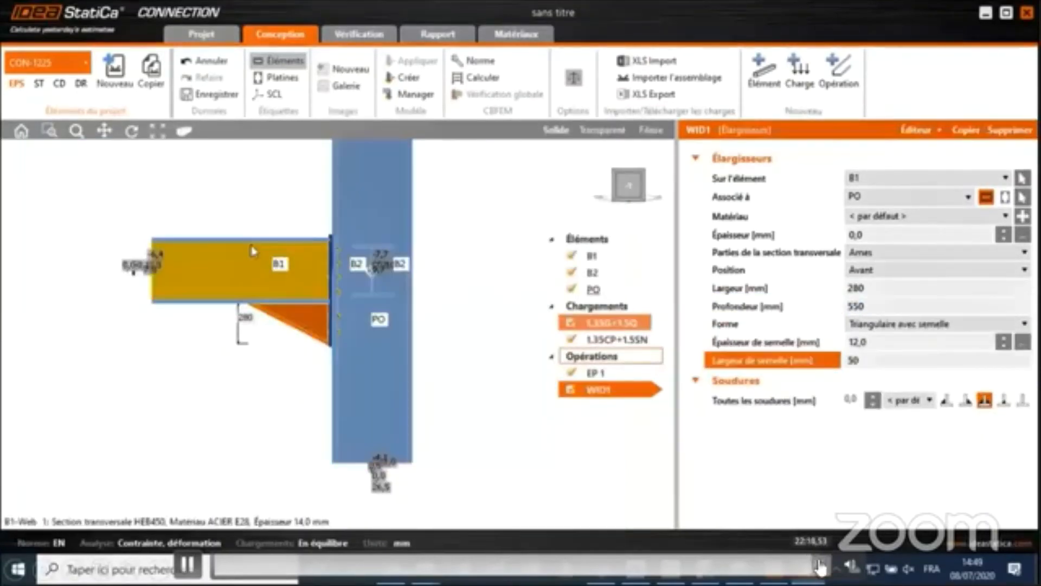
left_click(818, 567)
left_click(819, 567)
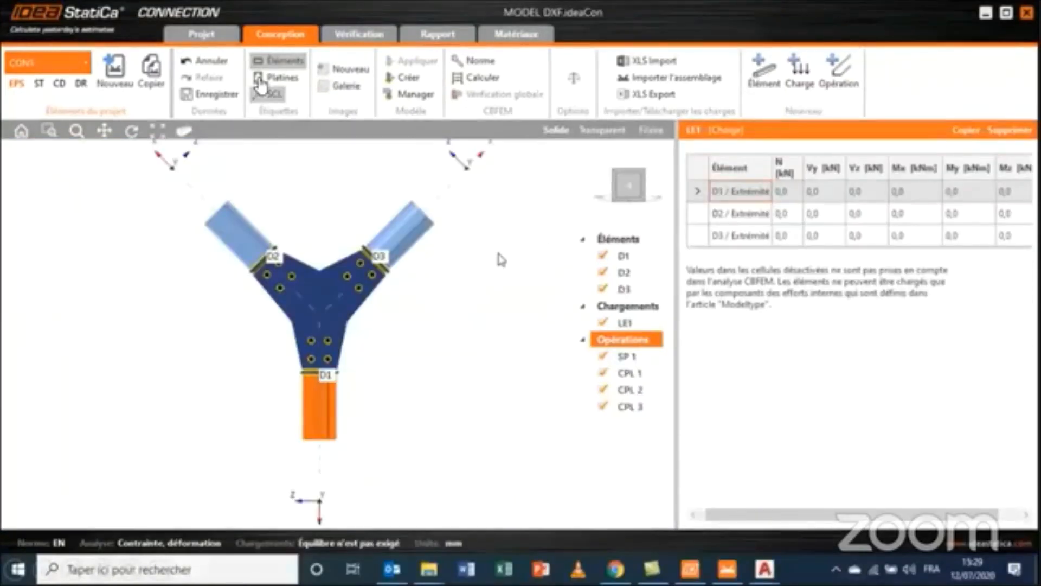
- Examine the bolted gusset joint and the properties of members D1, D2, D3 and stiffening plate SP 1
middle_click_drag(414, 337, 452, 360)
scroll(379, 338, "up", 3)
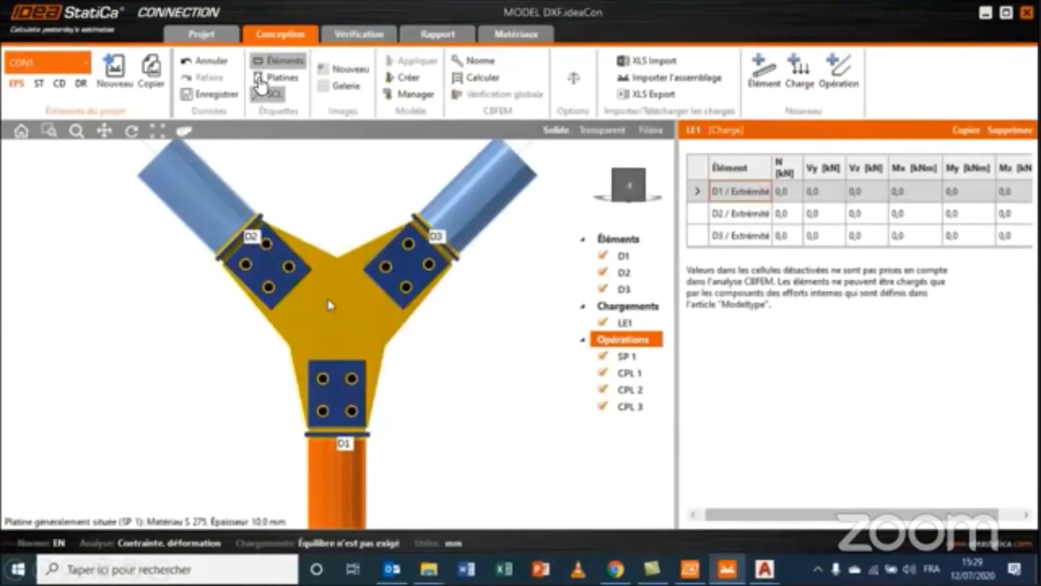
middle_click_drag(331, 306, 338, 304)
scroll(339, 304, "down", 2)
left_click(631, 259)
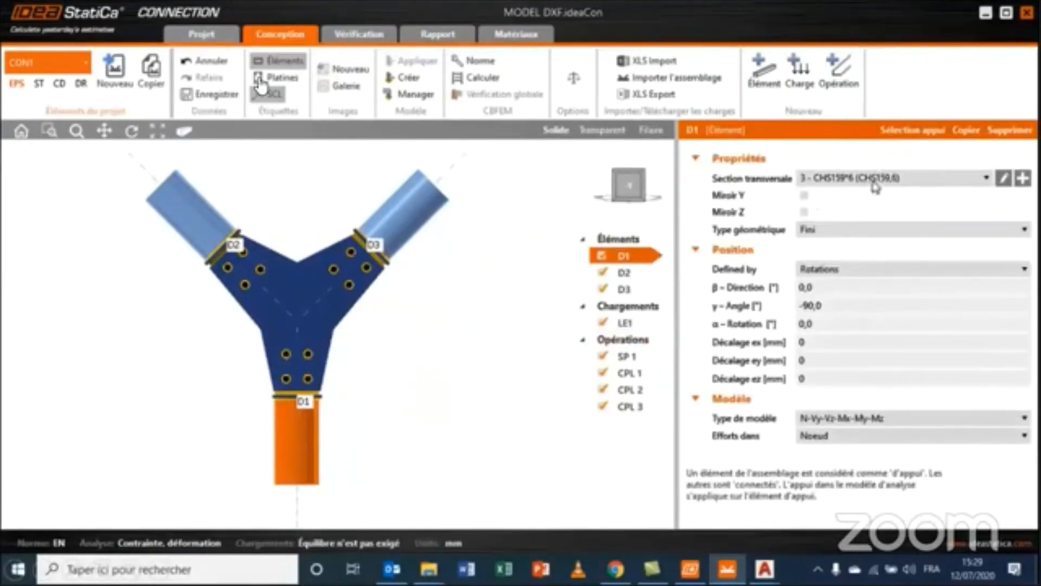
left_click(624, 272)
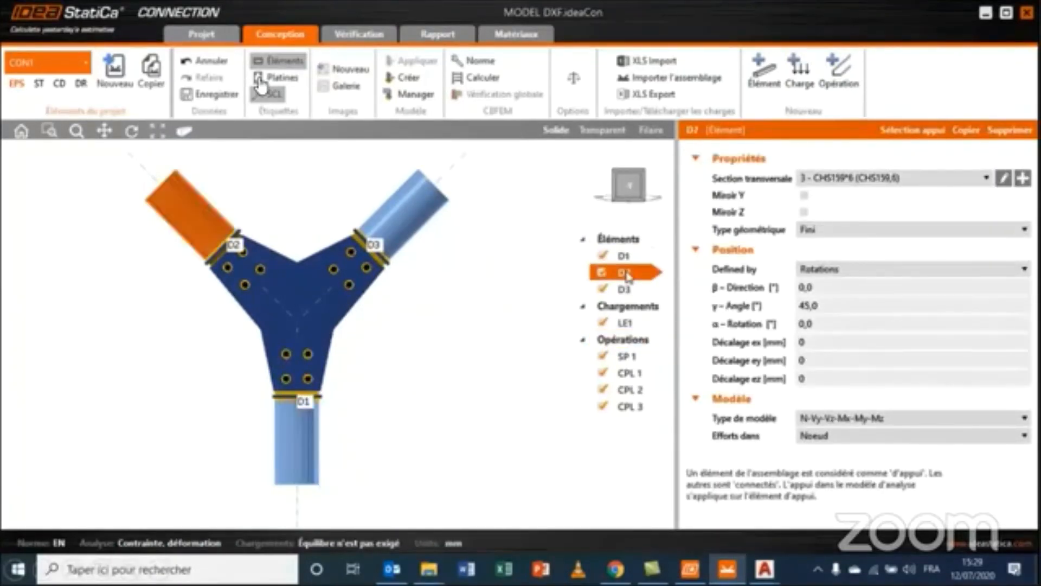
left_click(625, 289)
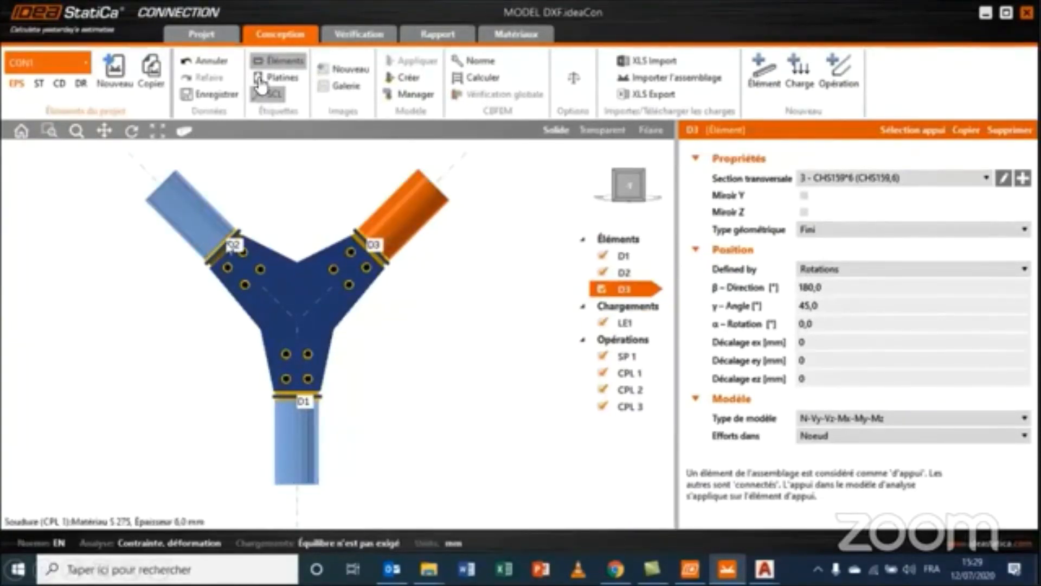
left_click(628, 359)
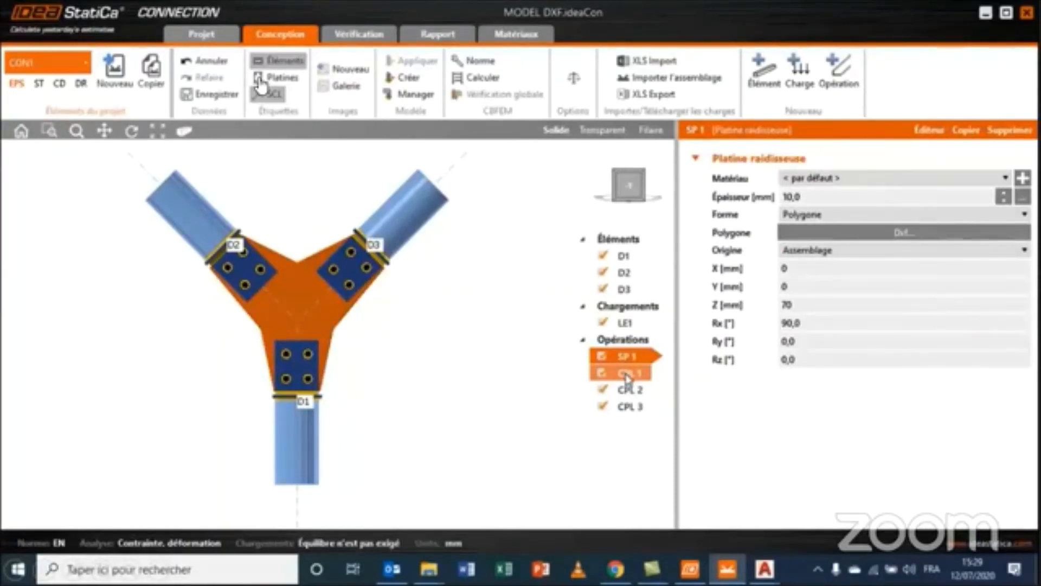
- Examine the settings of the connection plate operations CPL 1, CPL 2 and CPL 3
left_click(628, 374)
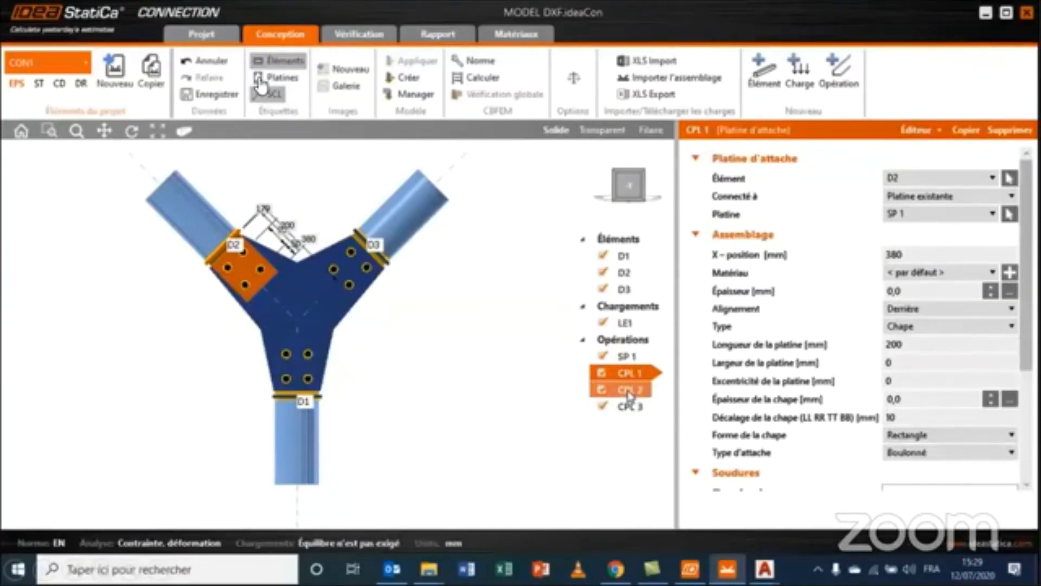
left_click(629, 391)
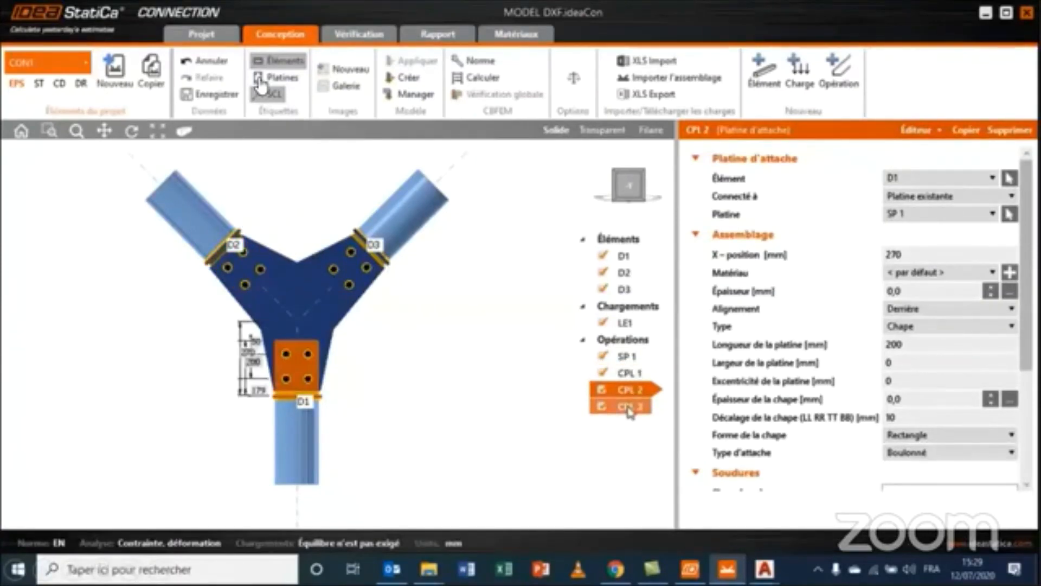
left_click(632, 408)
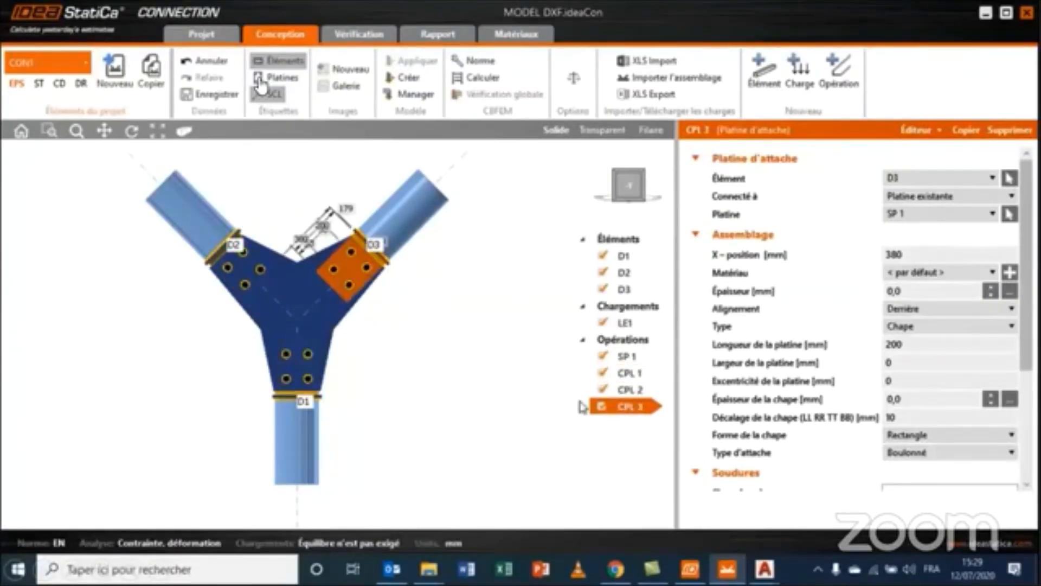
- Deactivate operations SP 1, CPL 1, CPL 2 and CPL 3 and view the bare tubes face-on from -Y
left_click(603, 356)
left_click(602, 374)
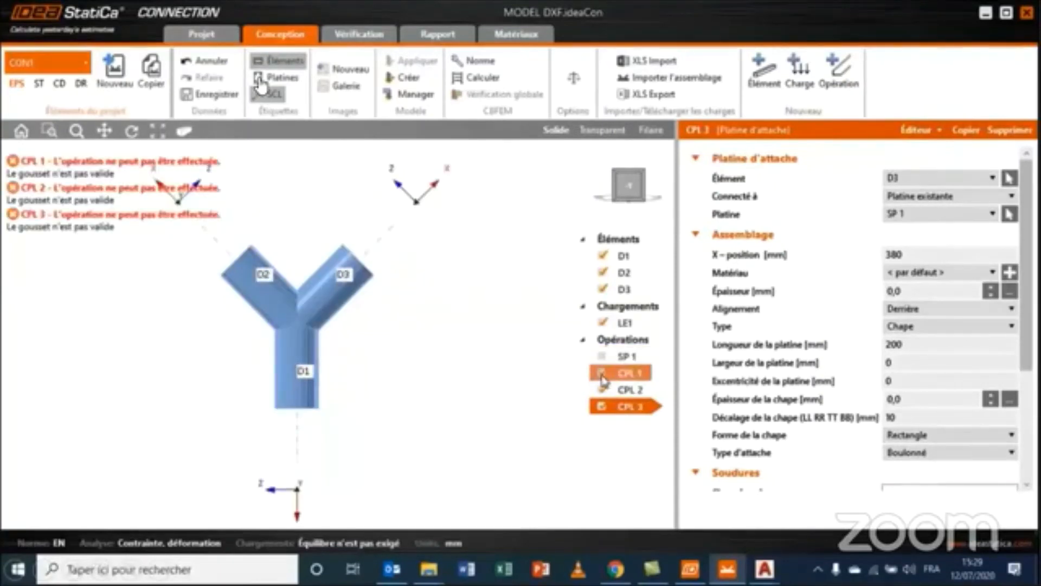
left_click(602, 391)
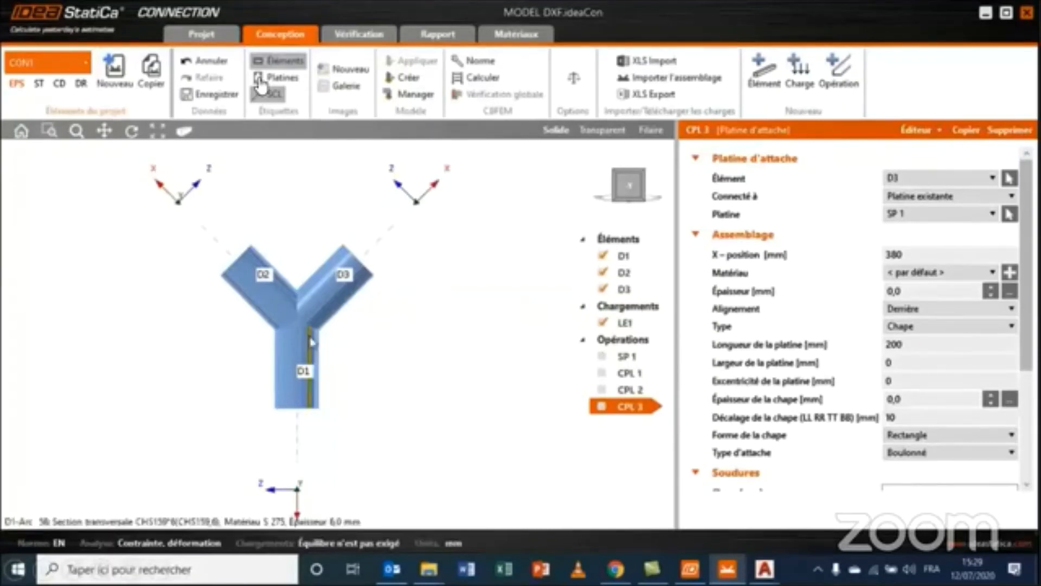
right_click_drag(311, 341, 279, 290)
left_click(629, 197)
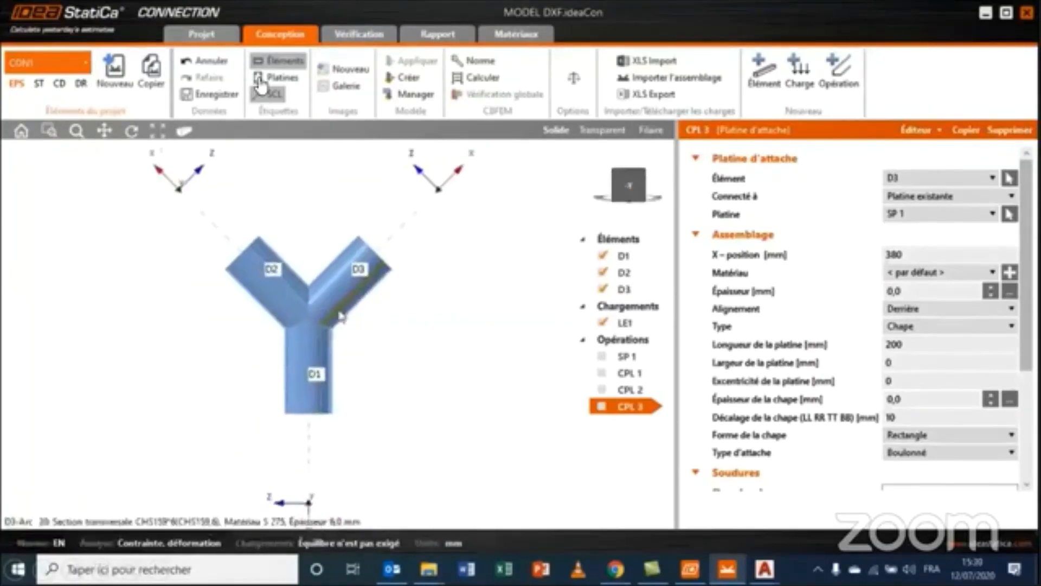
- Review the section and orientation properties of members D1, D2 and D3
left_click(623, 259)
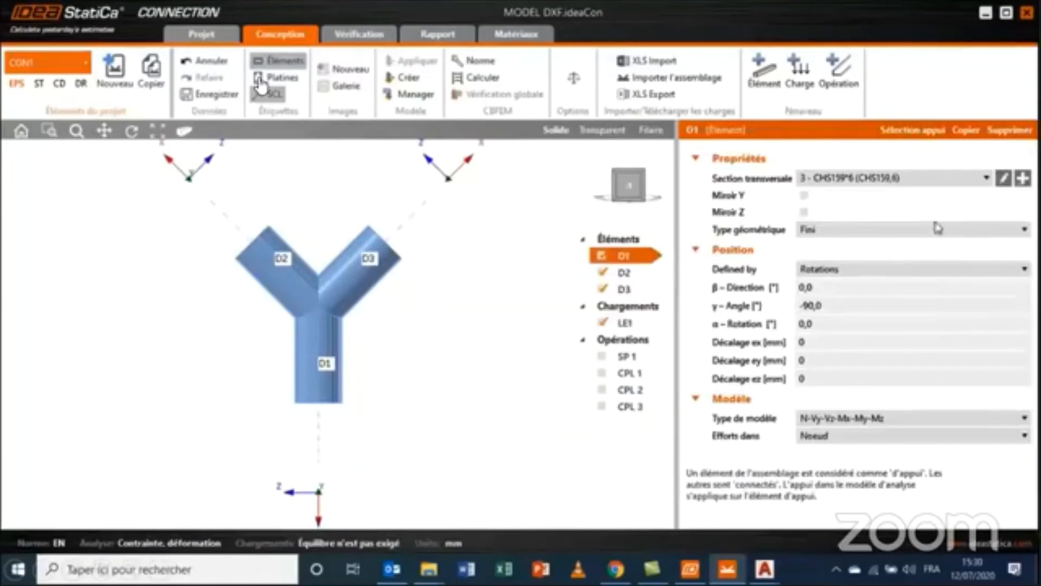
left_click(626, 274)
left_click(627, 289)
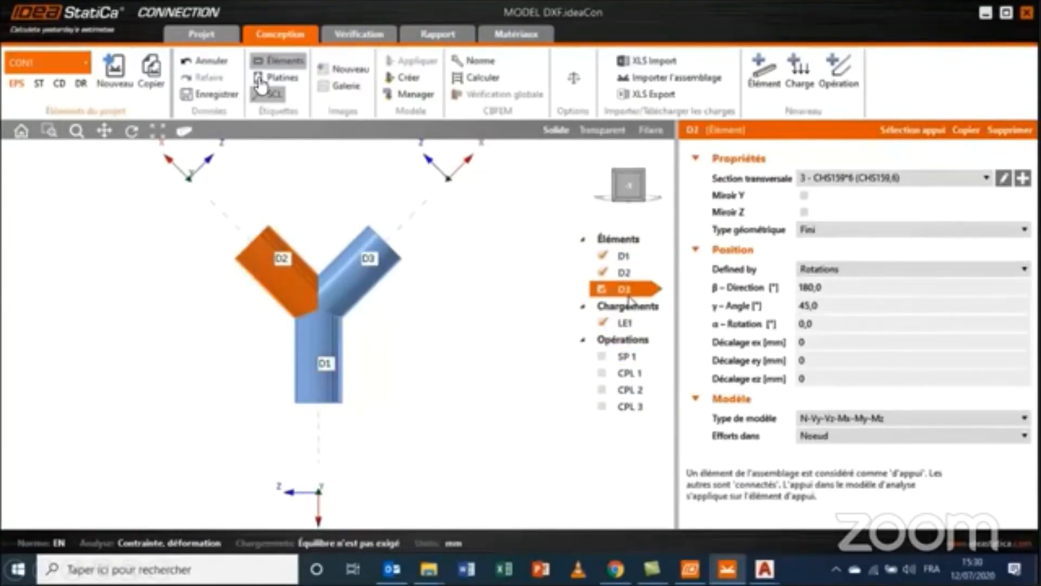
- Activate stiffening plate SP 1 to inspect its outline against the tubes, and deactivate it again
left_click(624, 358)
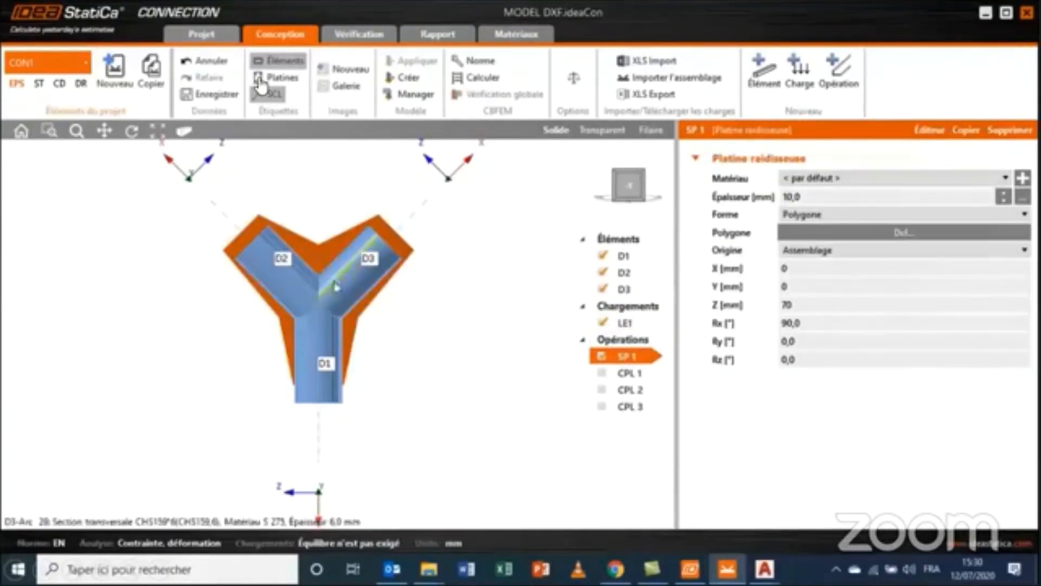
scroll(295, 262, "up", 3)
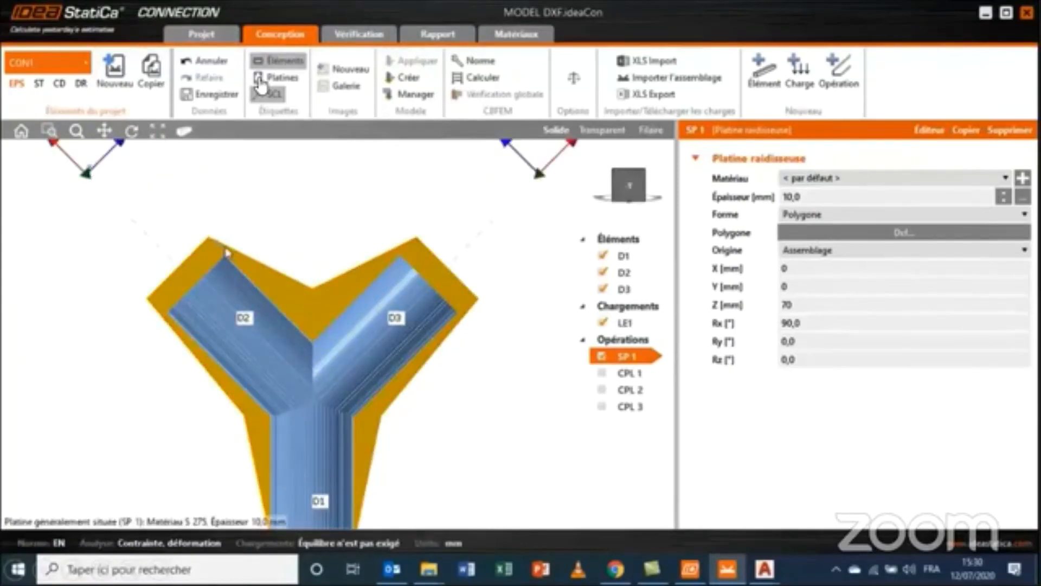
middle_click_drag(342, 278, 382, 276)
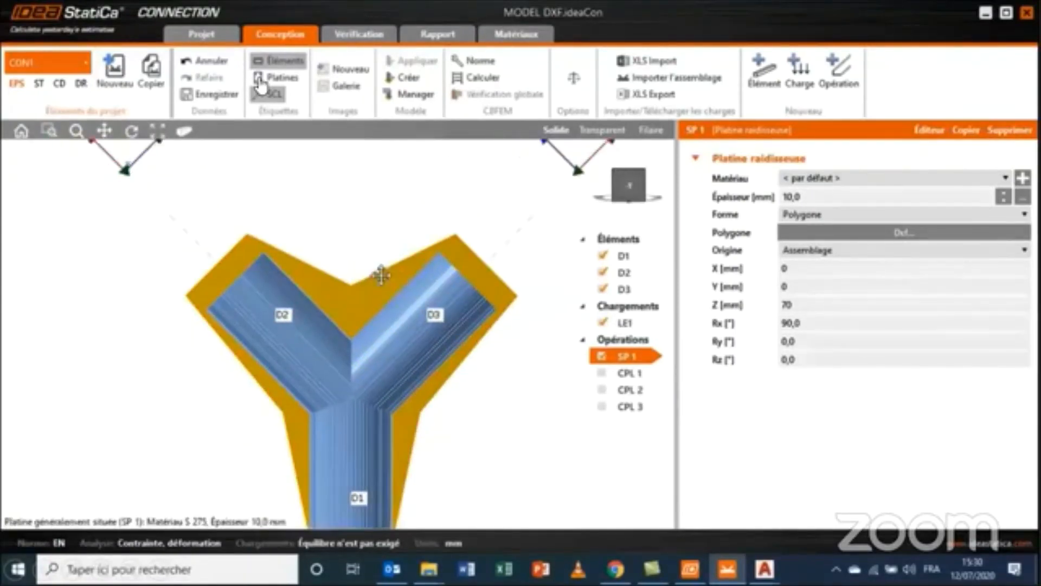
scroll(371, 263, "down", 3)
left_click(603, 357)
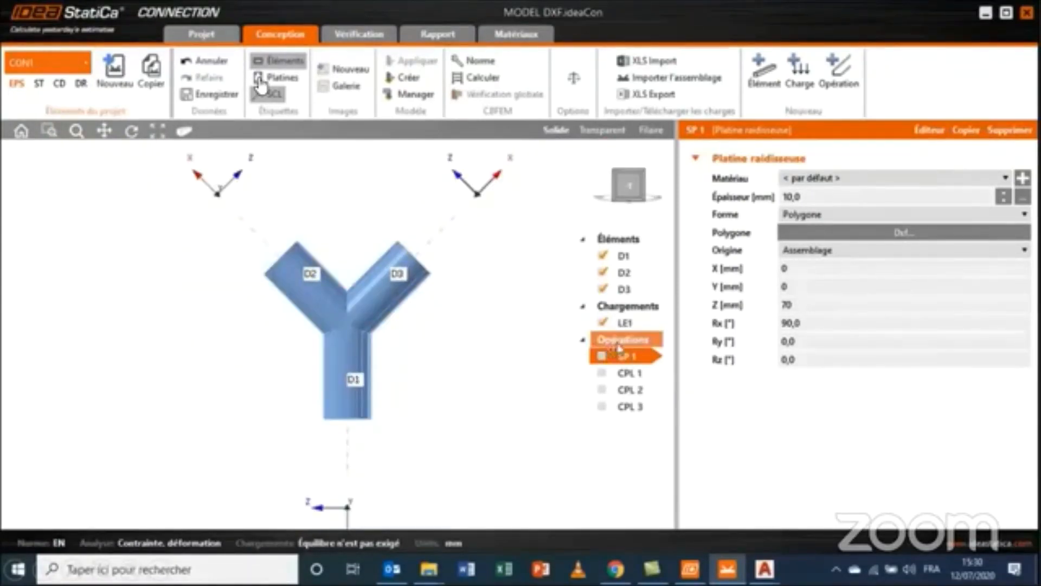
- Add a new stiffening plate (Platine raidisseuse) operation and set its shape to Polygone
right_click(610, 341)
left_click(816, 321)
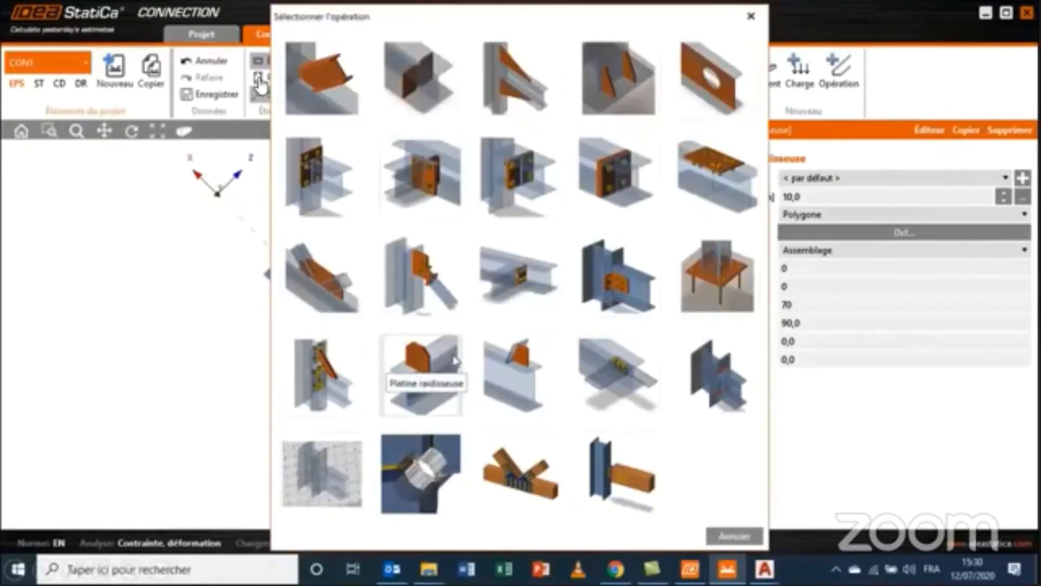
left_click(420, 371)
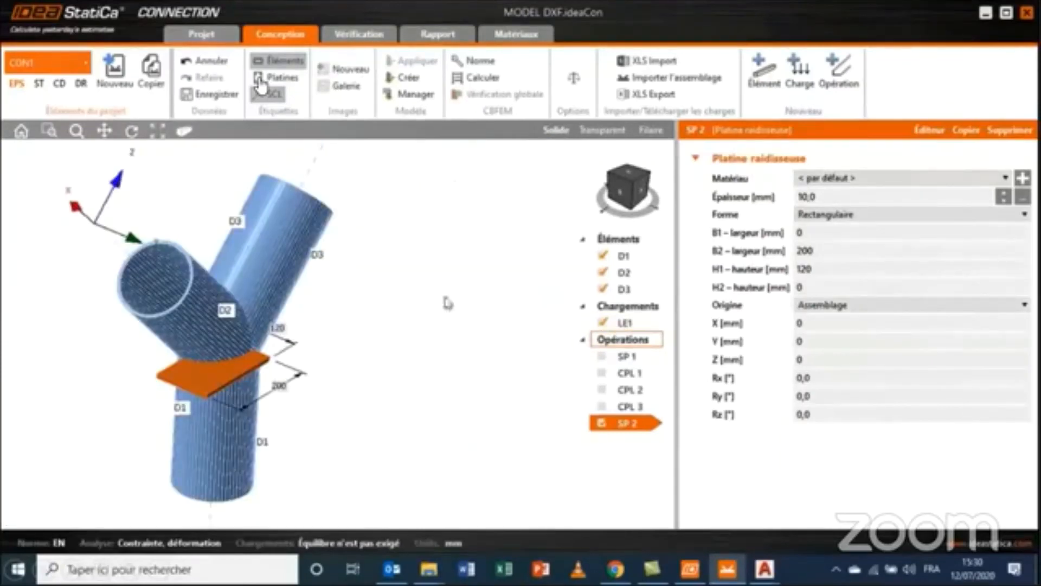
left_click(844, 217)
left_click(835, 257)
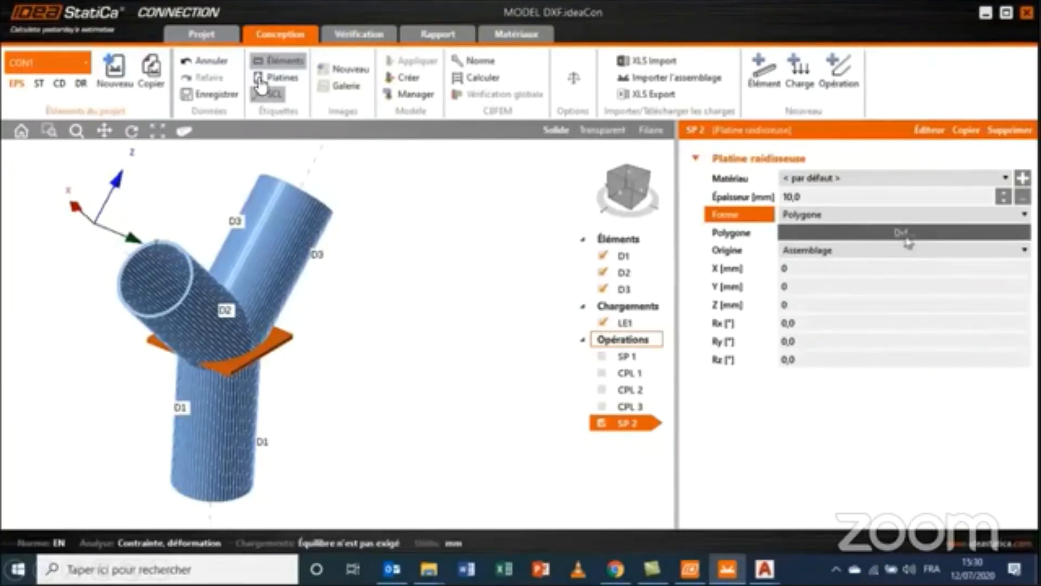
- Switch to AutoCAD and inspect the gusset outline in GOUSSET 1 DXF.dxf, selecting all its lines
mouse_move(765, 569)
left_click(832, 518)
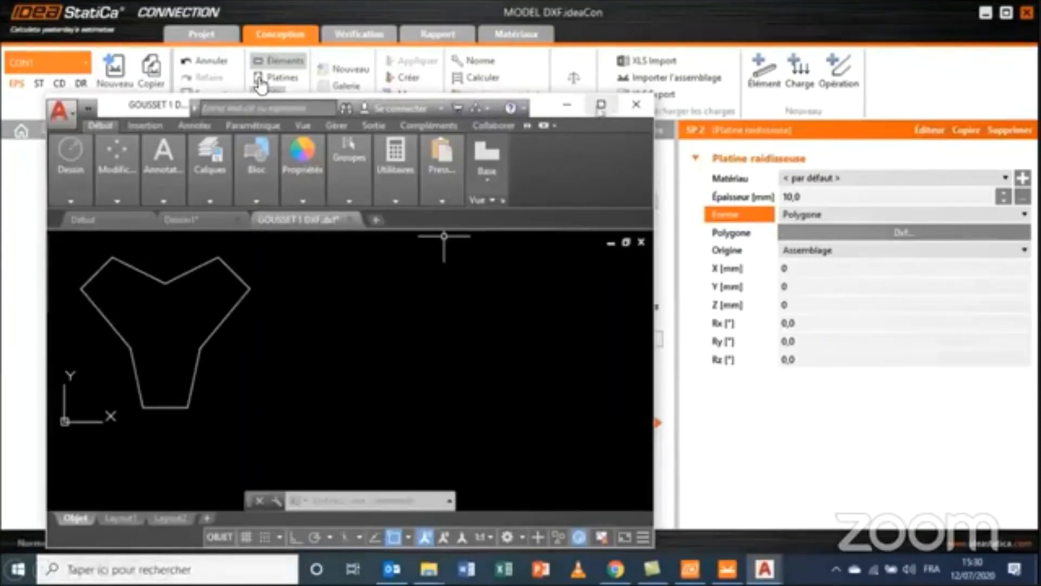
left_click(601, 108)
scroll(295, 243, "up", 4)
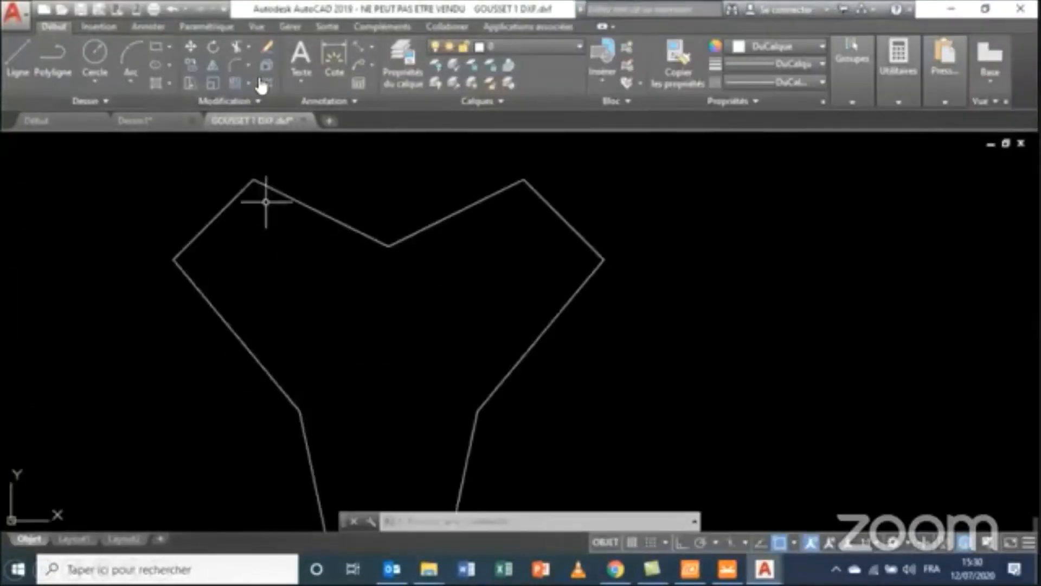
scroll(265, 203, "down", 6)
left_click(182, 171)
left_click(511, 355)
scroll(279, 228, "up", 3)
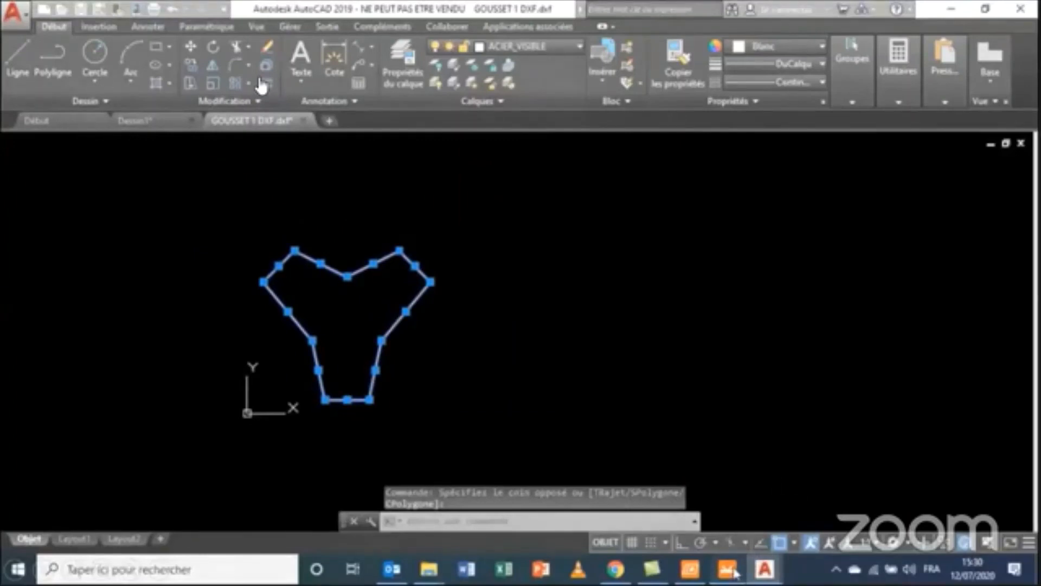
- Switch back to IDEA StatiCa and load the gusset DXF drawing for the SP 2 polygon
left_click(734, 572)
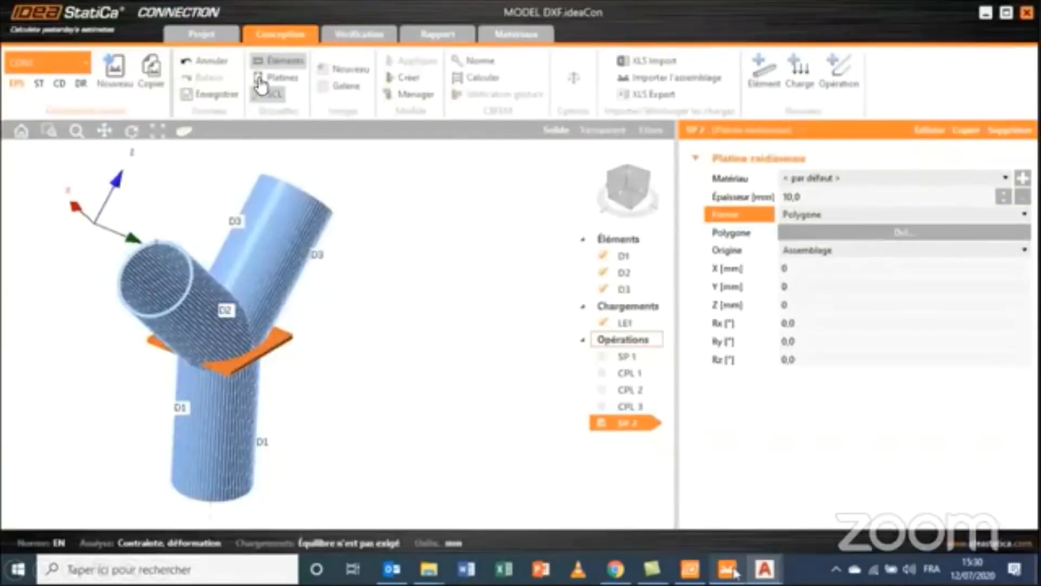
left_click(868, 233)
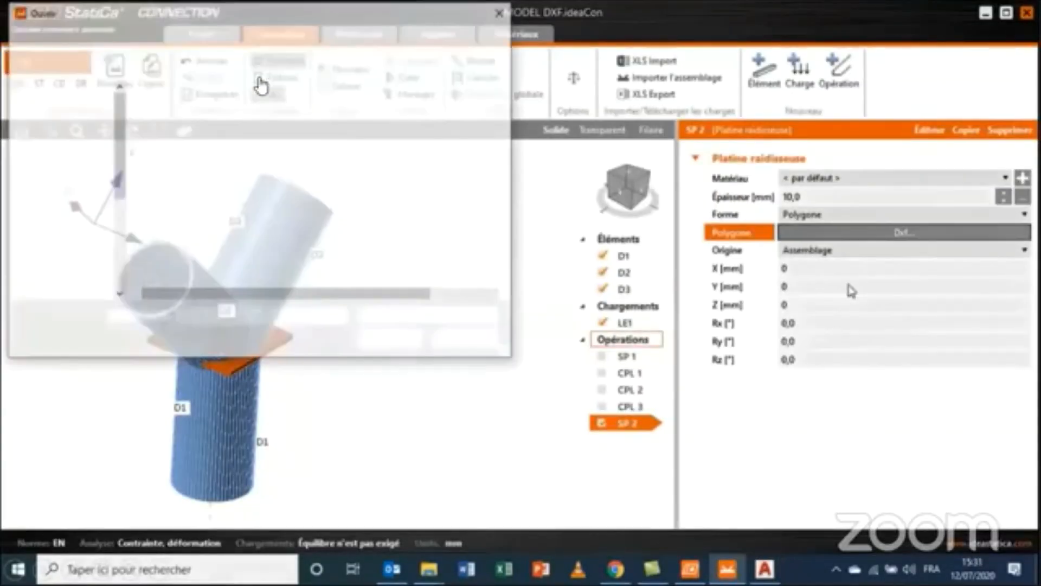
key("Escape")
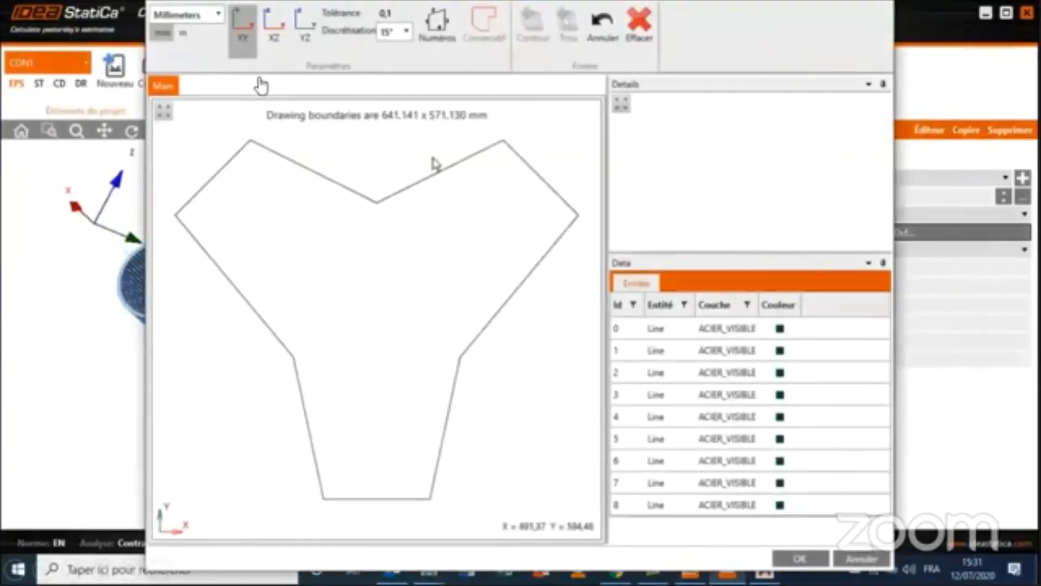
- Show the line numbers, select all nine lines of the gusset outline and apply them as the plate's contour
left_click(437, 25)
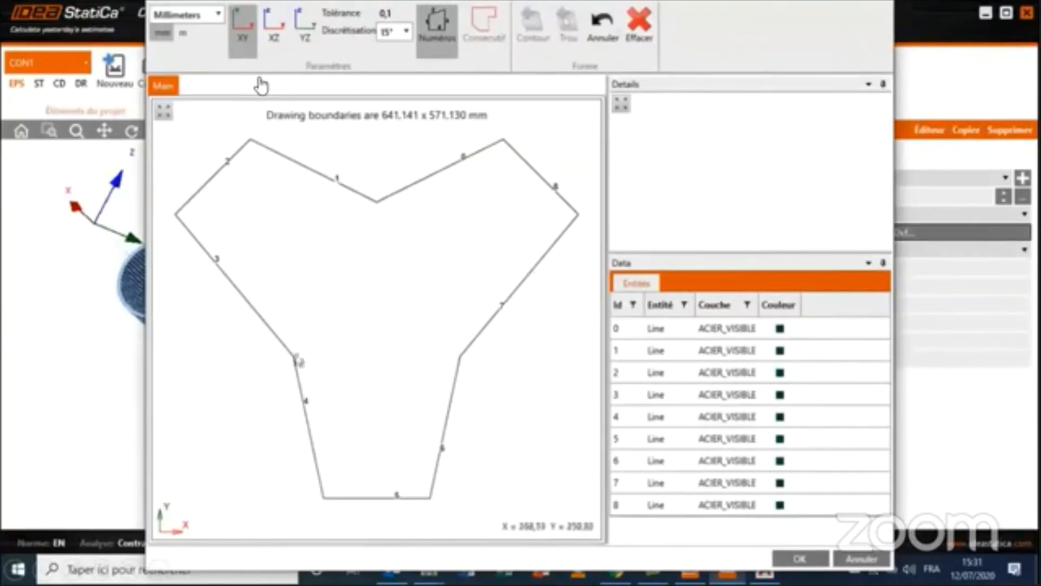
left_click(219, 171)
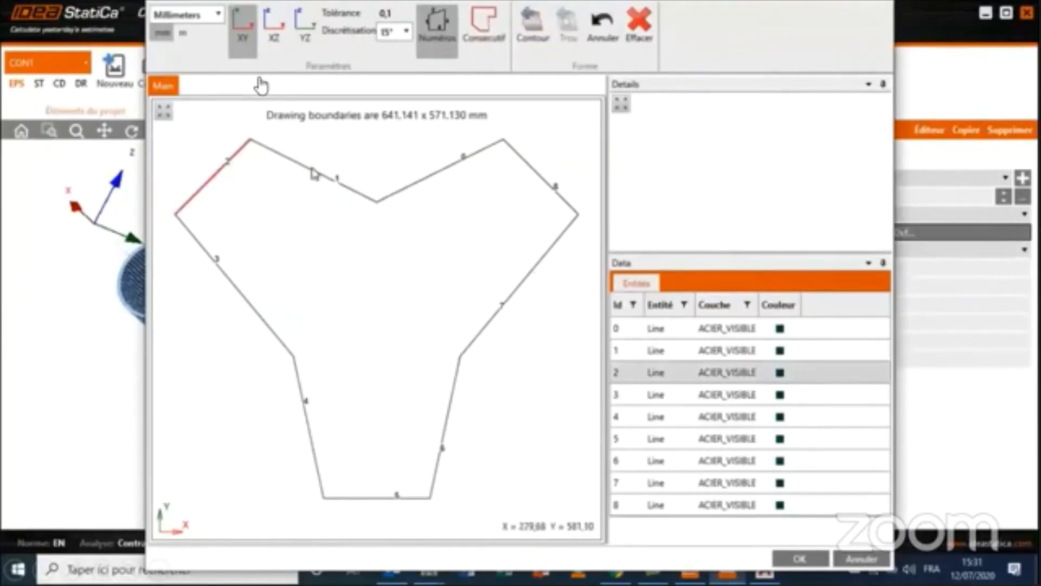
left_click(314, 171)
left_click(416, 184)
left_click(538, 174)
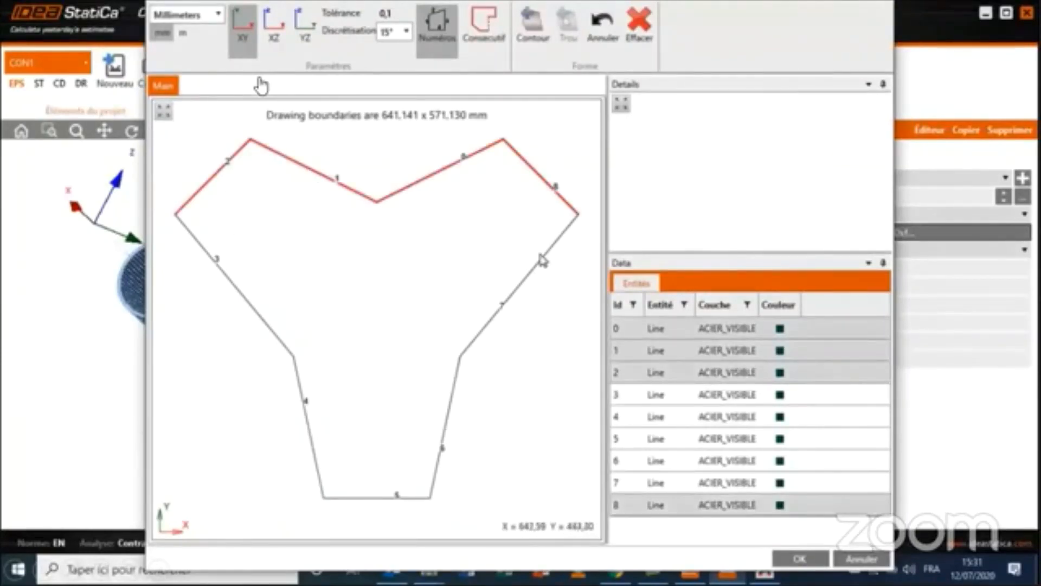
left_click(496, 328)
left_click(448, 408)
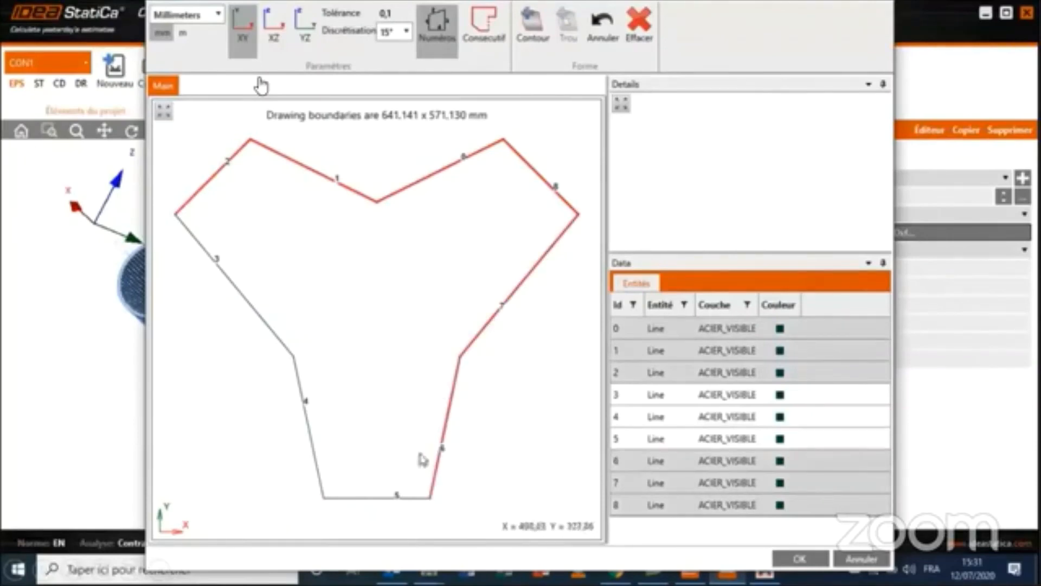
left_click(363, 497)
left_click(311, 442)
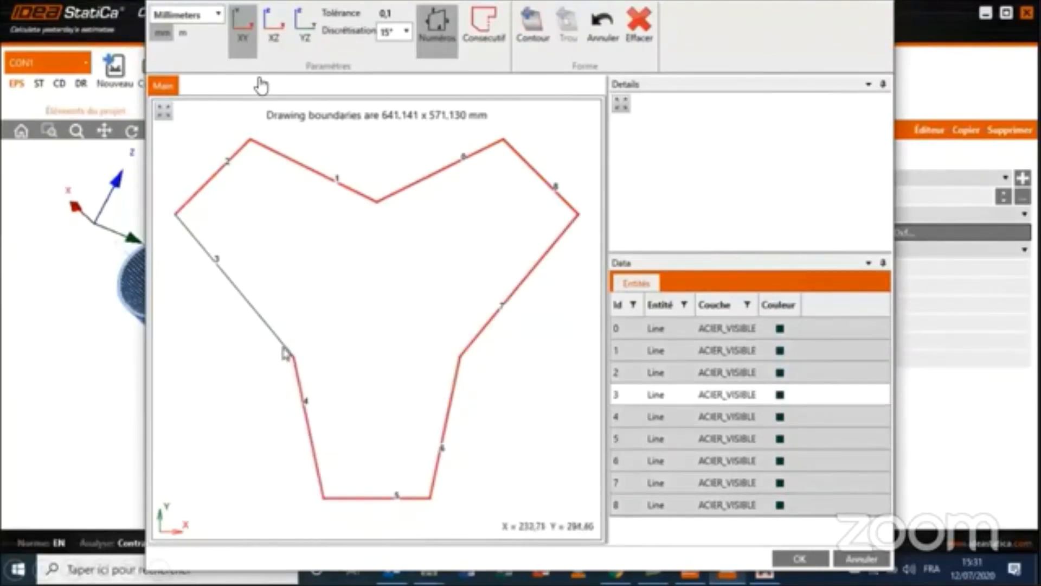
left_click(282, 347)
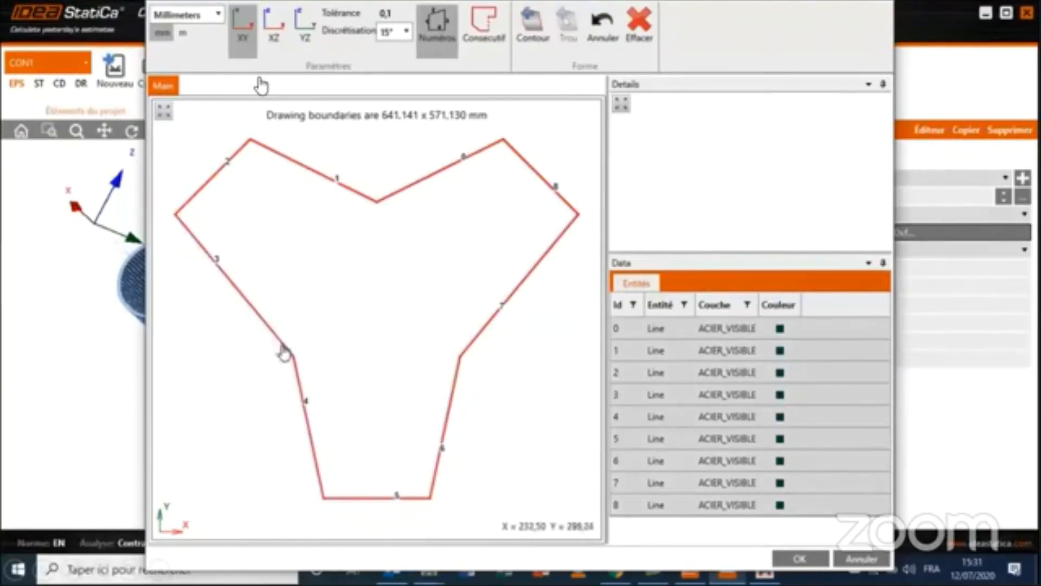
left_click(539, 39)
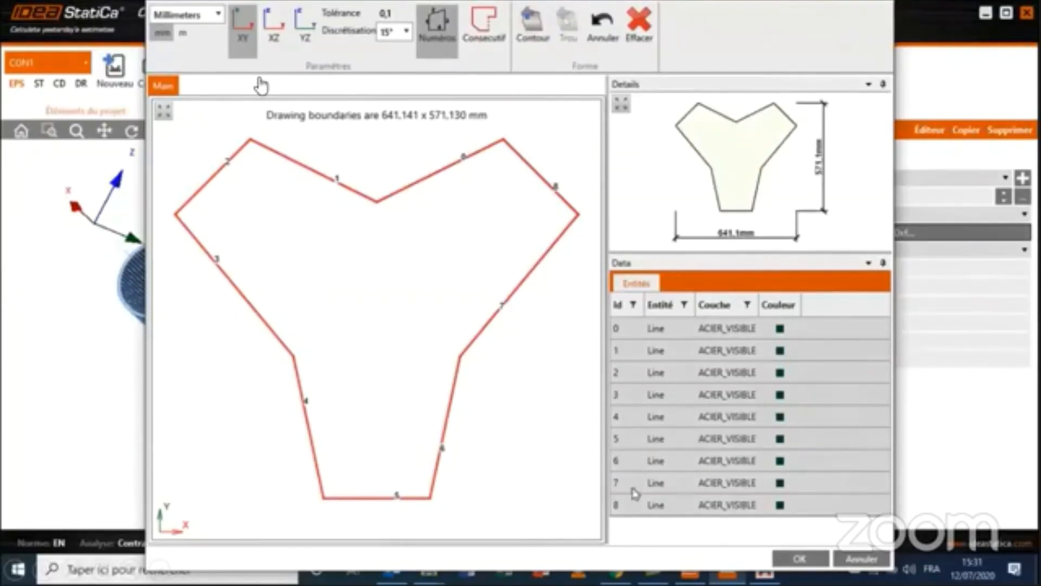
left_click(799, 558)
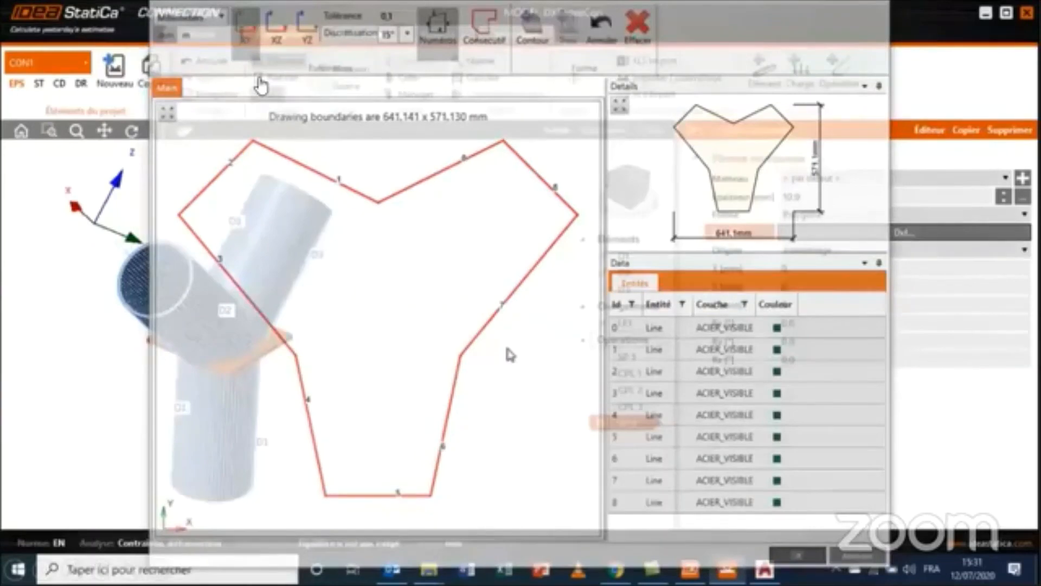
- Set the SP 2 plate's Rx rotation to 90° and its Z position to 70 mm
middle_click_drag(301, 324, 320, 342)
key("Tab")
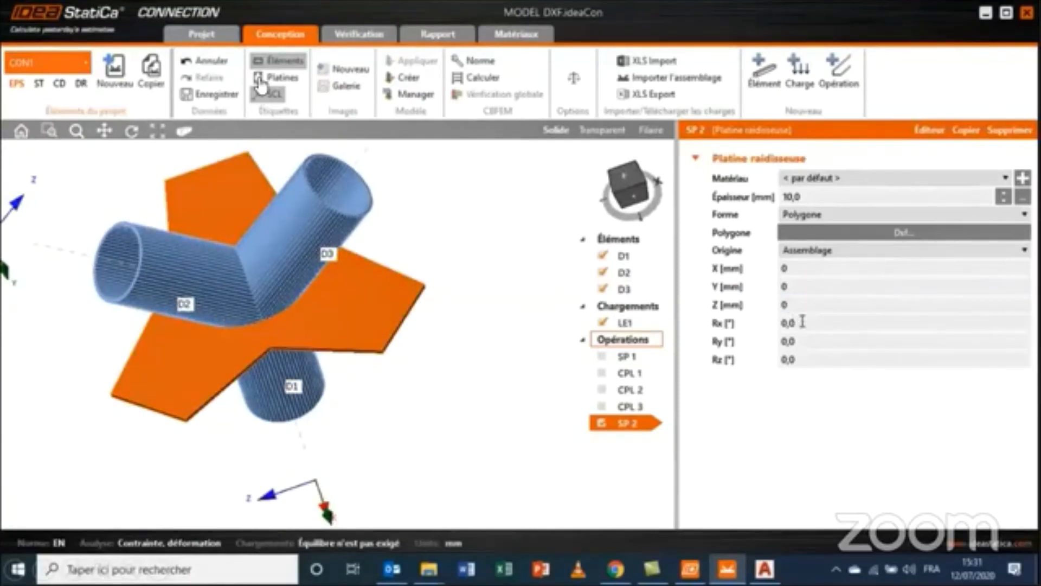
key("Tab")
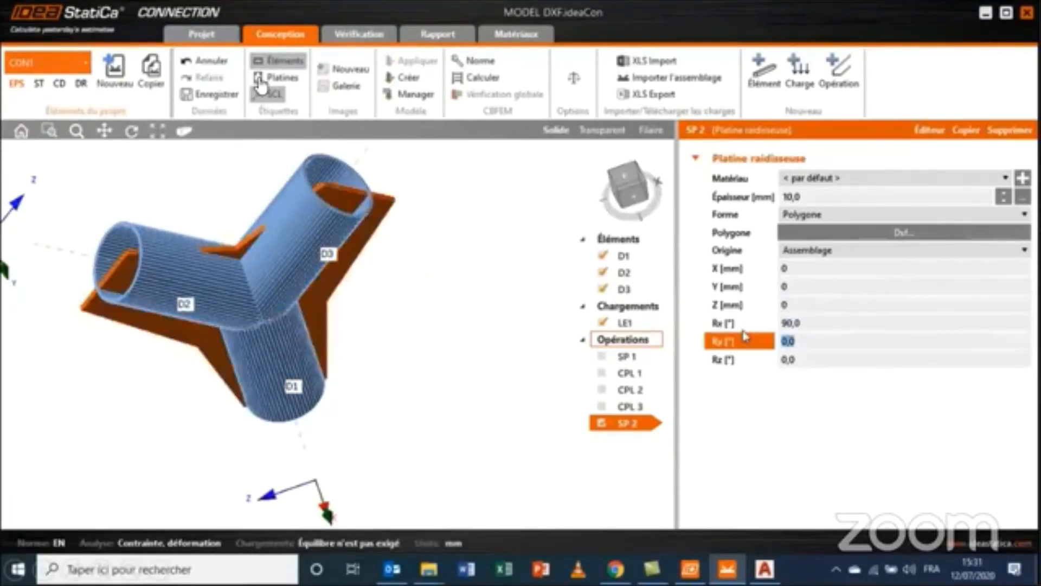
left_click(633, 199)
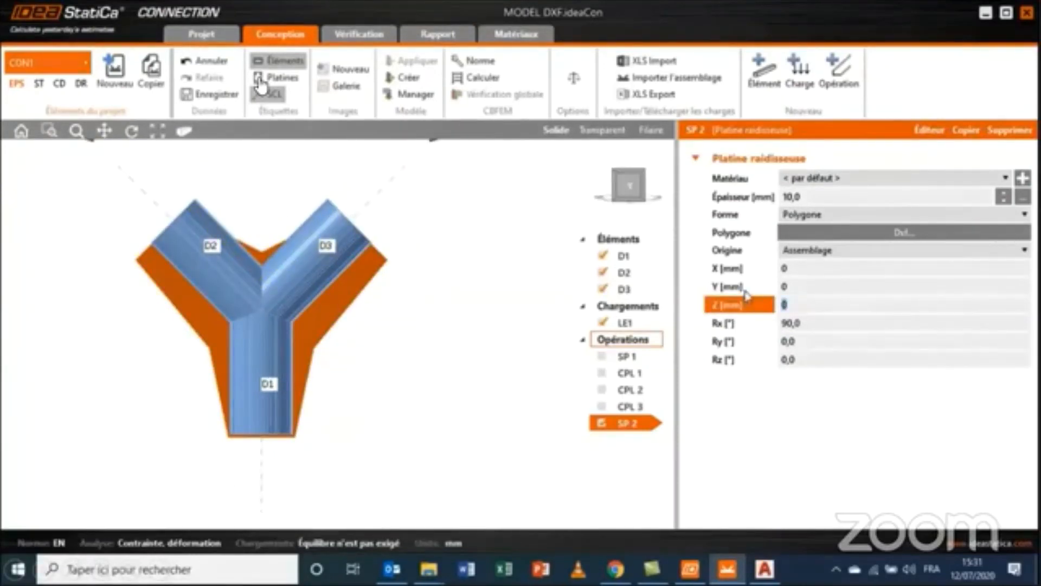
key("Tab")
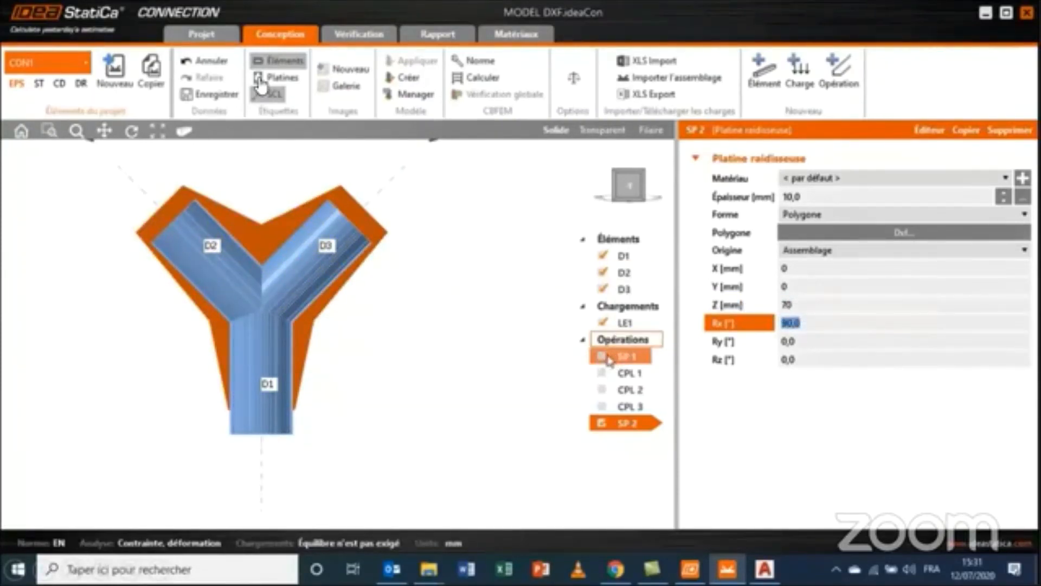
- Deactivate stiffening plate SP 2 and reactivate operations SP 1 and CPL 1
left_click(601, 424)
left_click(602, 357)
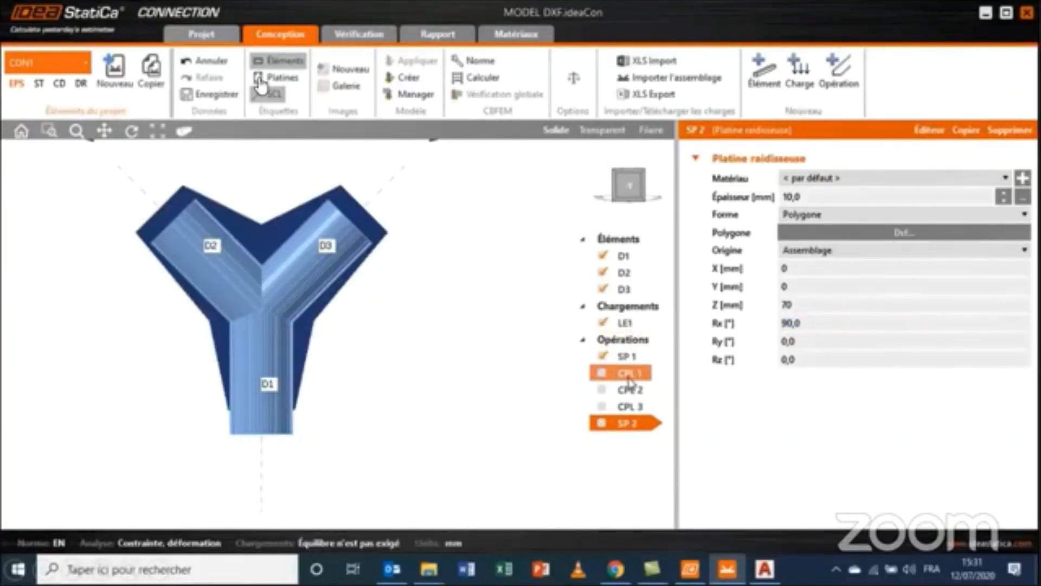
left_click(601, 373)
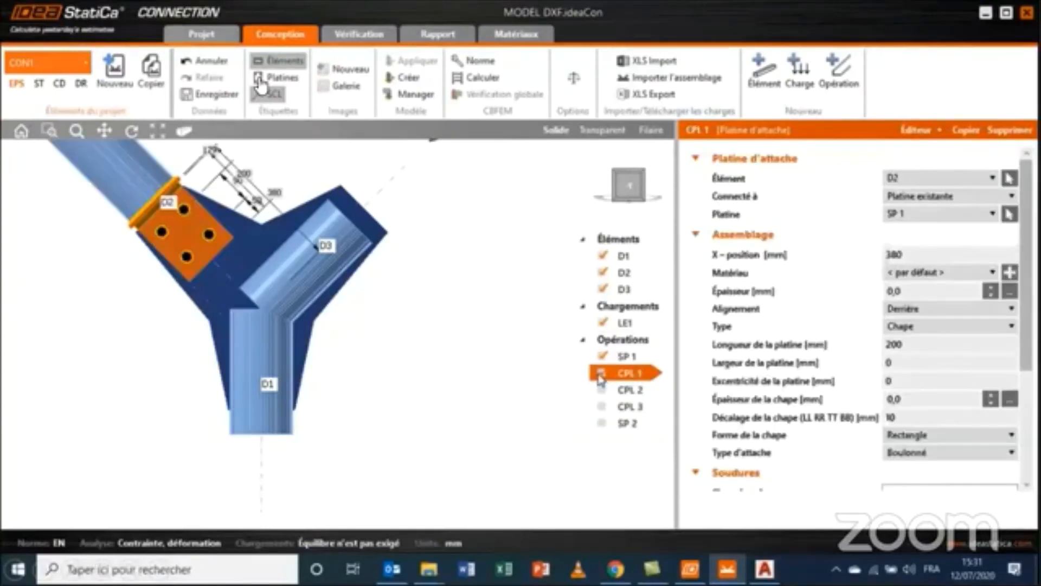
- Add a connection plate operation (Platine d'attache) and assign it to member D3
right_click(621, 341)
left_click(675, 356)
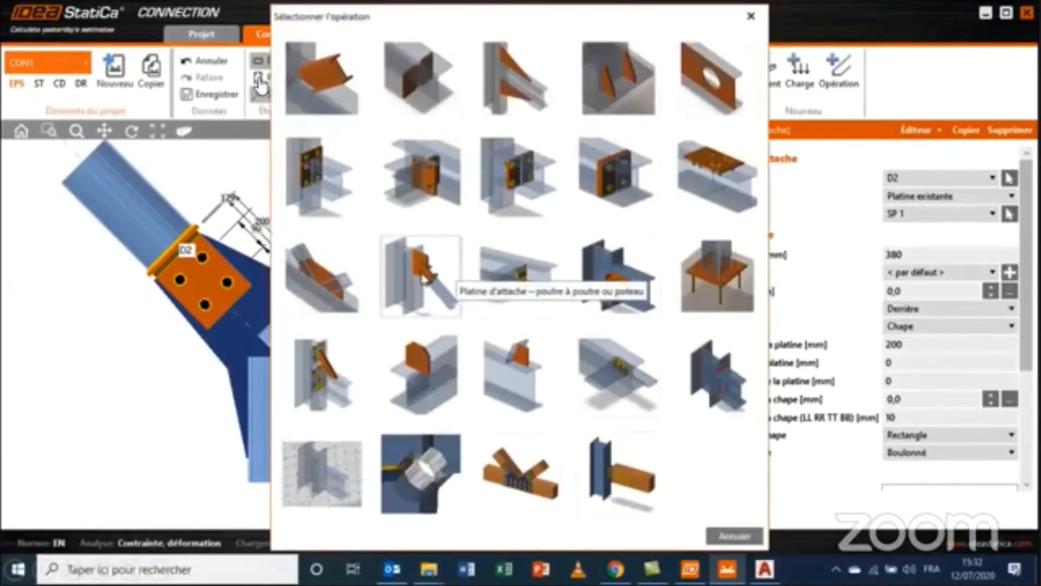
left_click(423, 305)
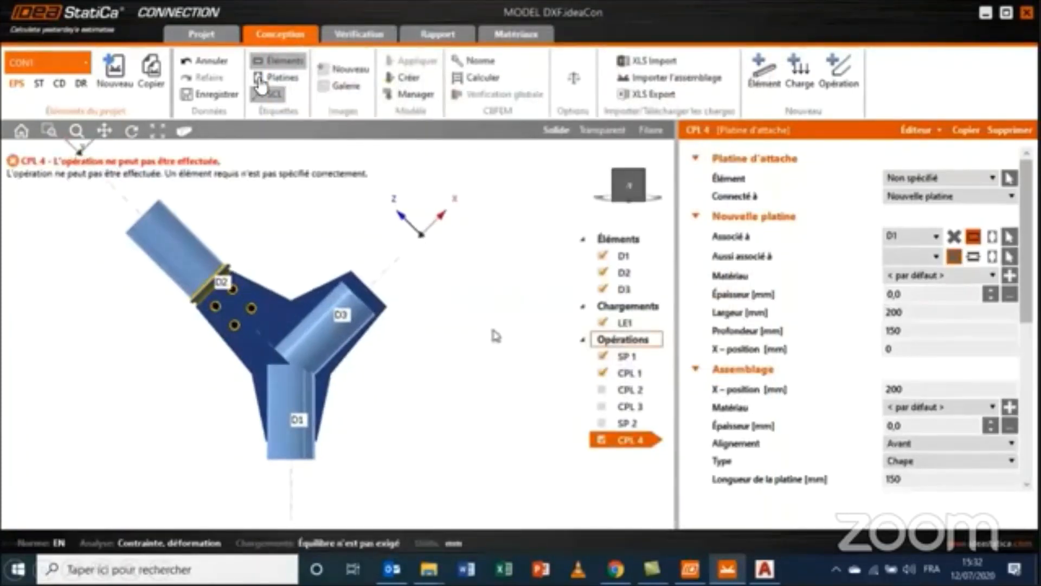
left_click(903, 172)
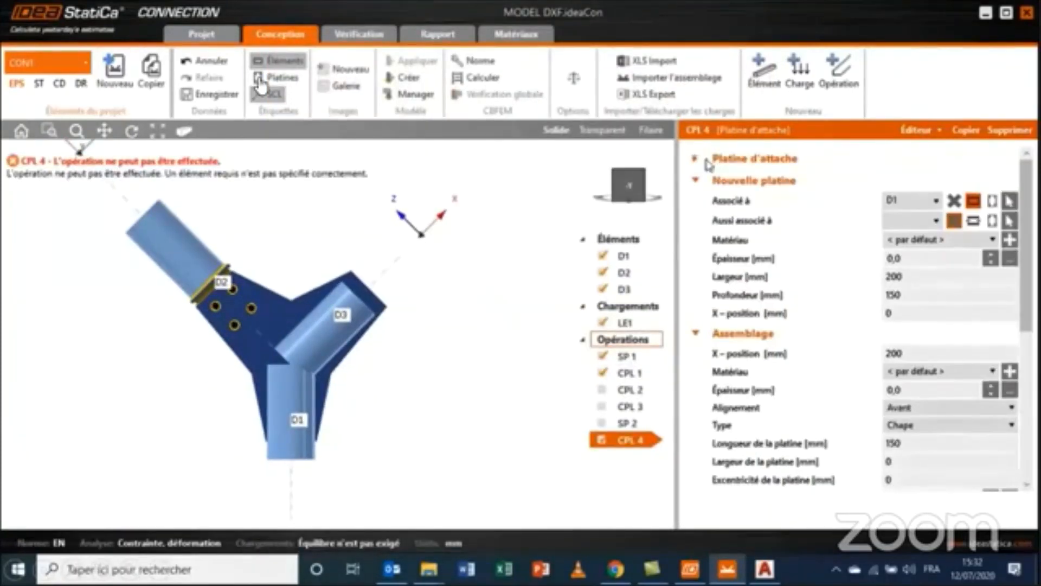
left_click(947, 179)
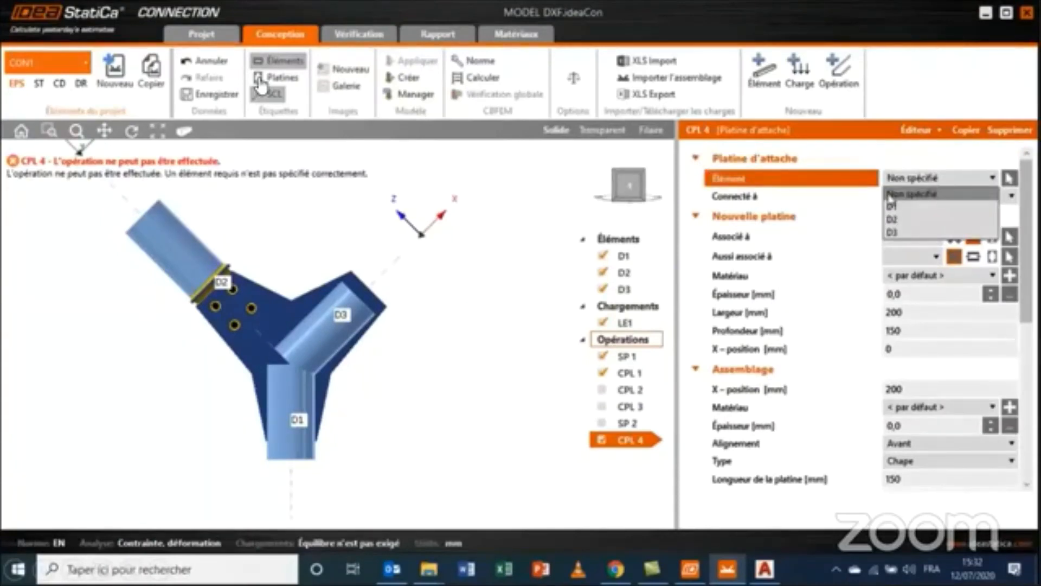
left_click(892, 231)
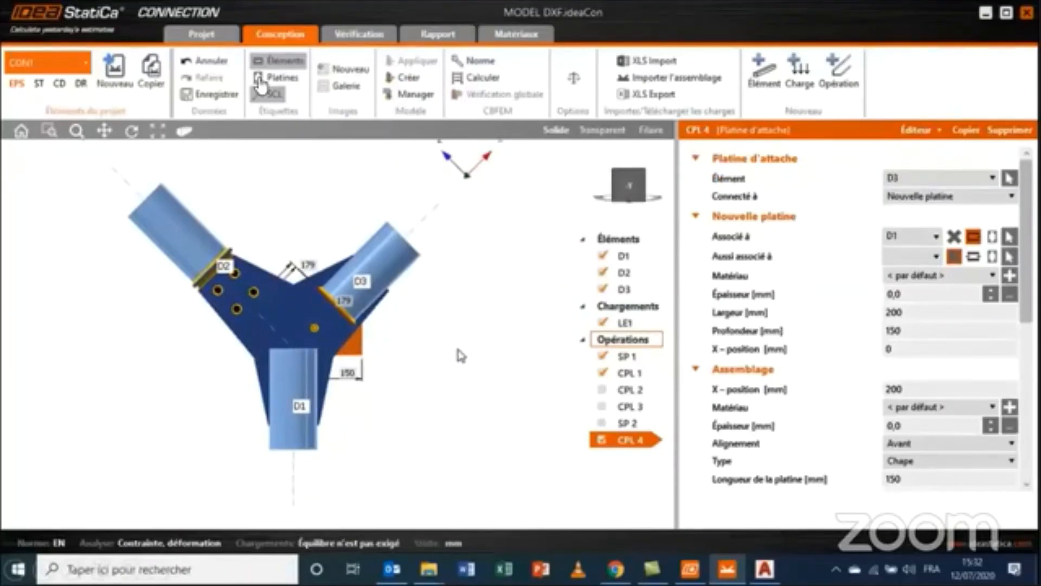
- Connect the D3 connection plate to the existing stiffening plate SP 1
left_click(931, 197)
left_click(909, 237)
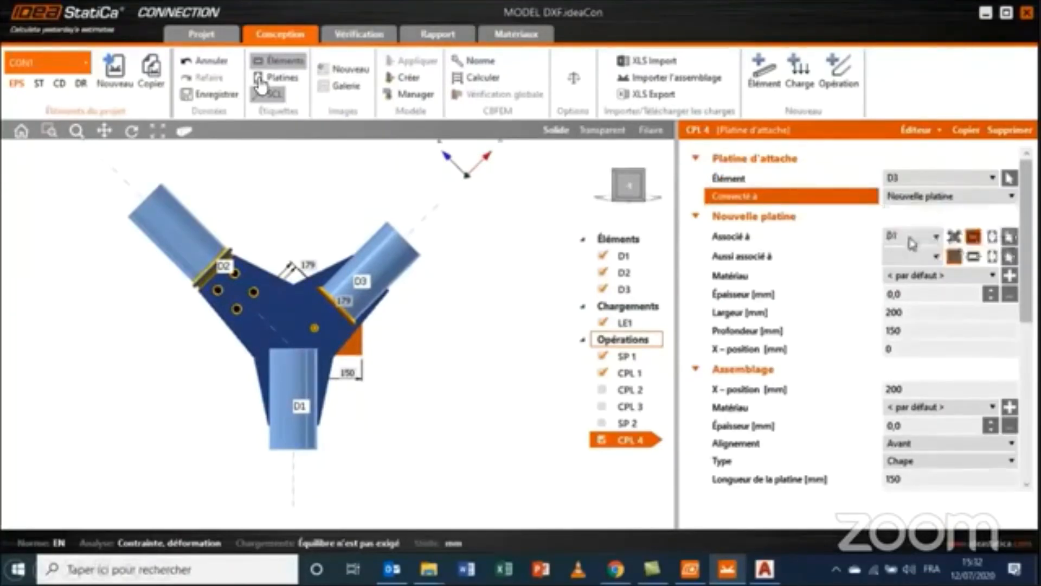
left_click(915, 217)
left_click(915, 217)
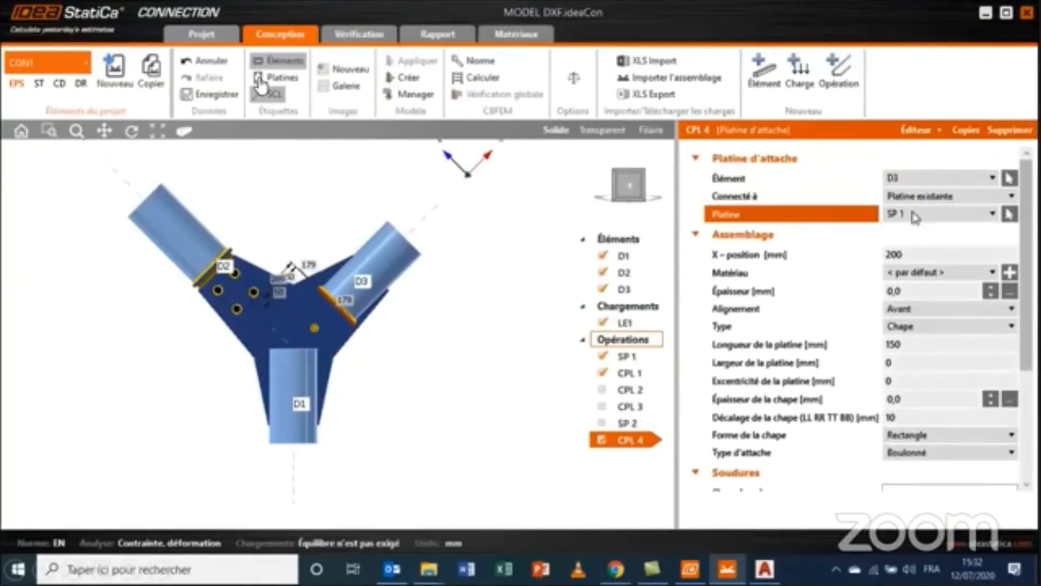
- Align the D3 connection plate to the rear (Derrière) and set its X position to 380 mm
middle_click_drag(439, 298, 445, 300)
middle_click_drag(399, 325, 418, 313)
scroll(368, 347, "up", 4)
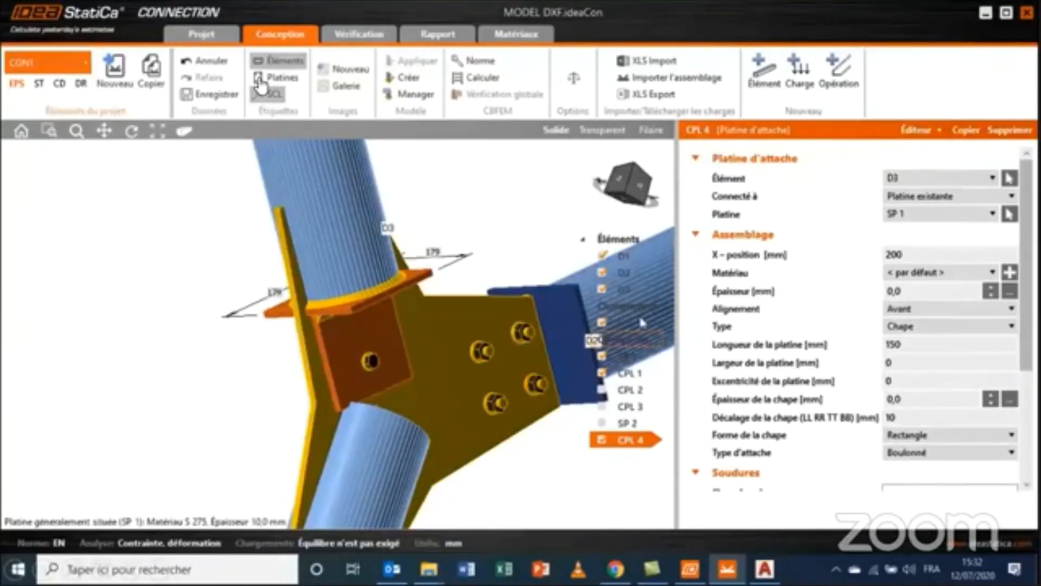
left_click(904, 309)
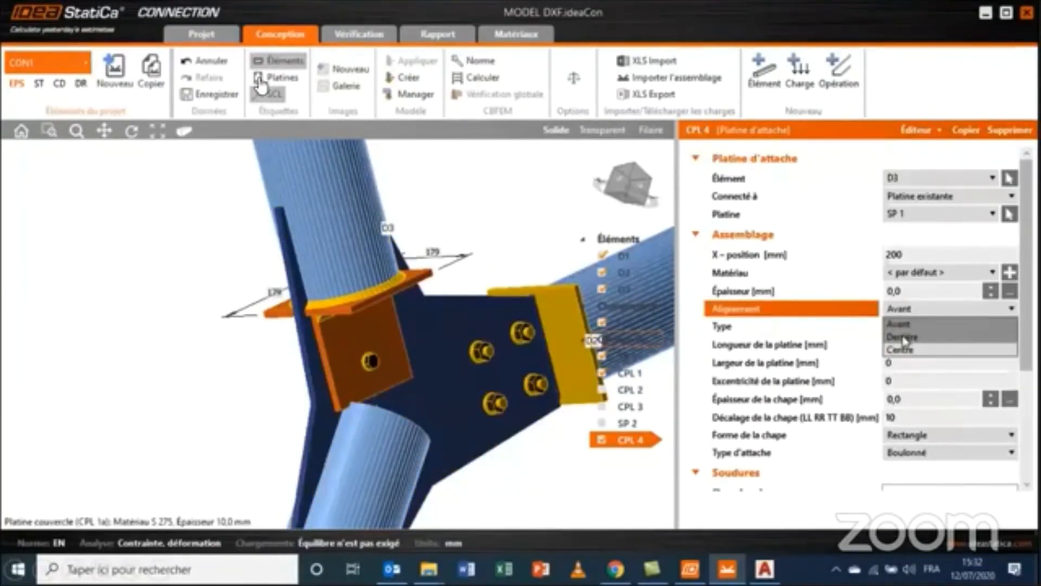
left_click(903, 337)
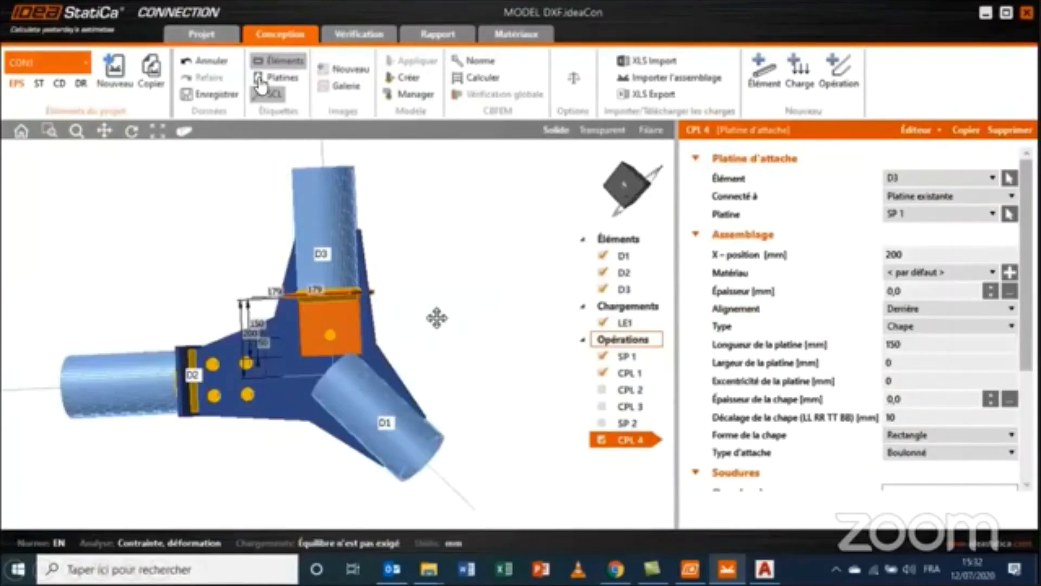
middle_click_drag(429, 301, 765, 268)
left_click(766, 260)
type("380")
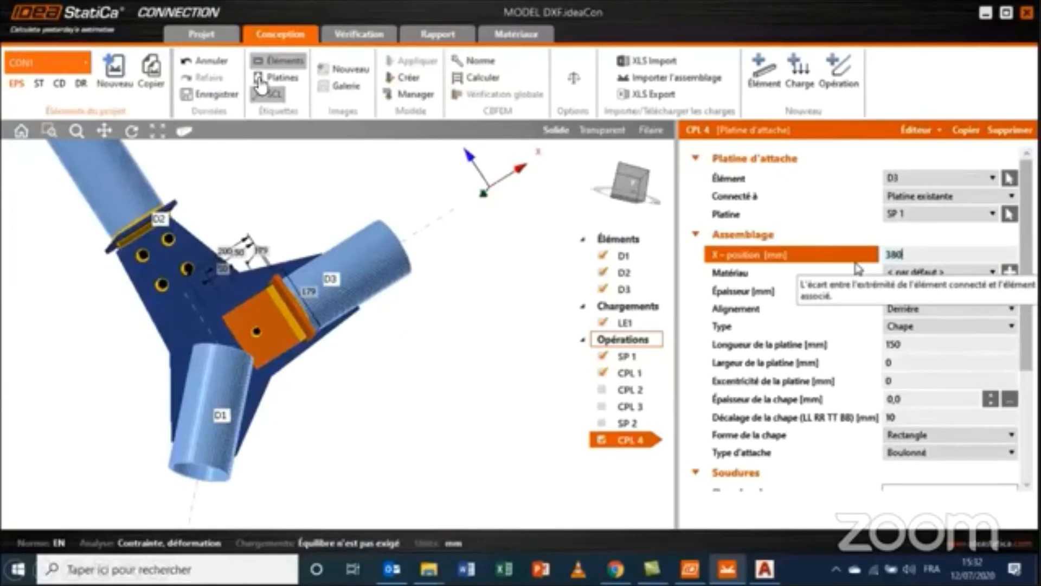
key("Return")
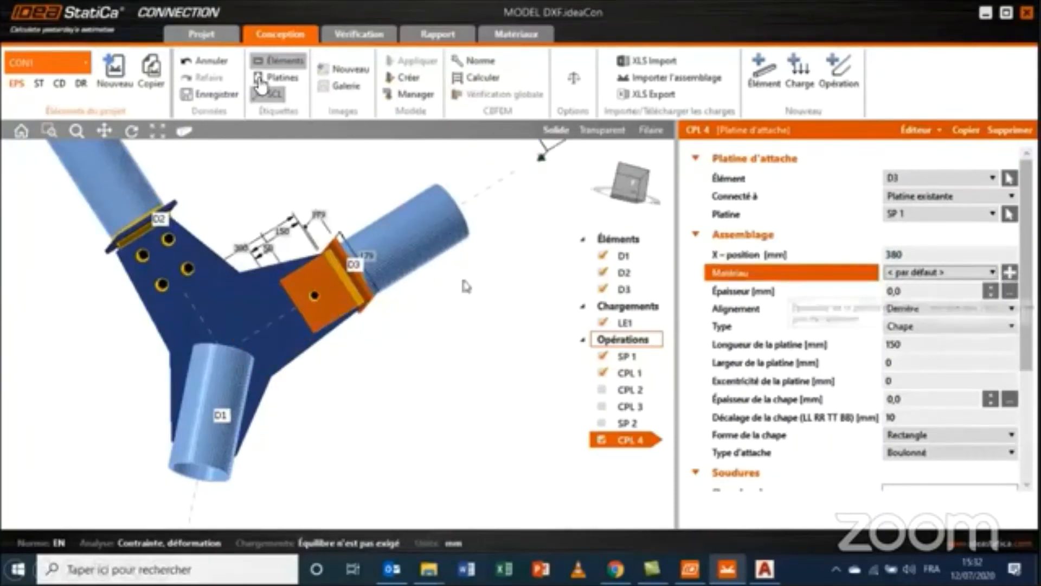
- Try the Chape 2x connection type on the D3 plate and inspect it up close
middle_click_drag(464, 286, 415, 312)
scroll(402, 293, "up", 4)
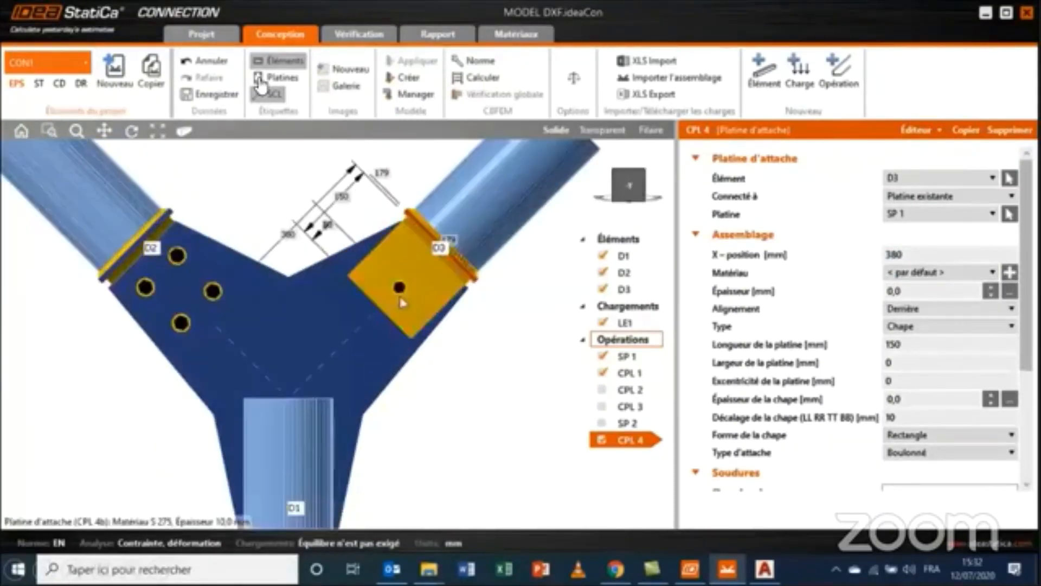
scroll(967, 453, "down", 6)
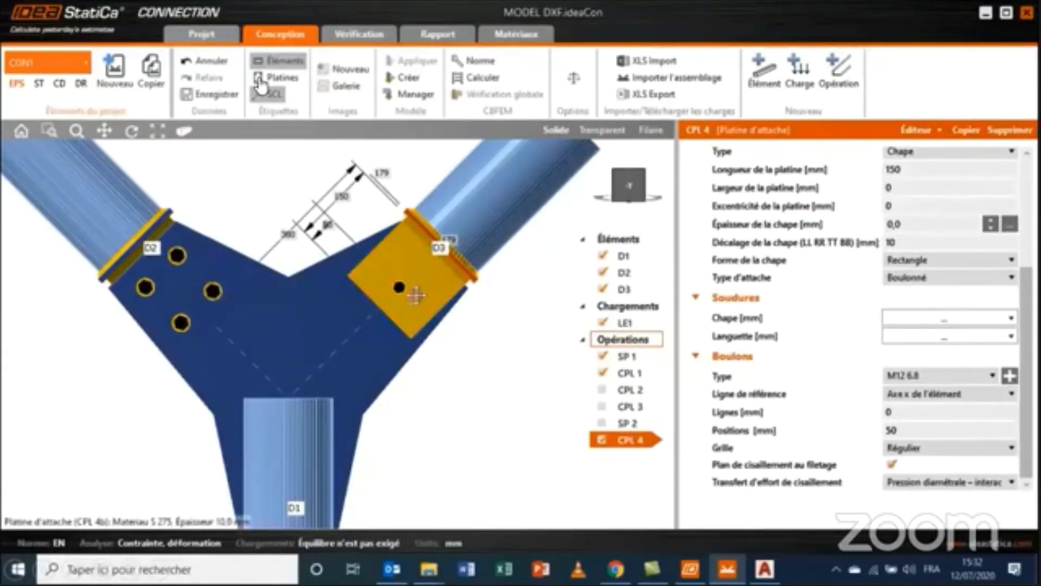
middle_click_drag(414, 292, 381, 354)
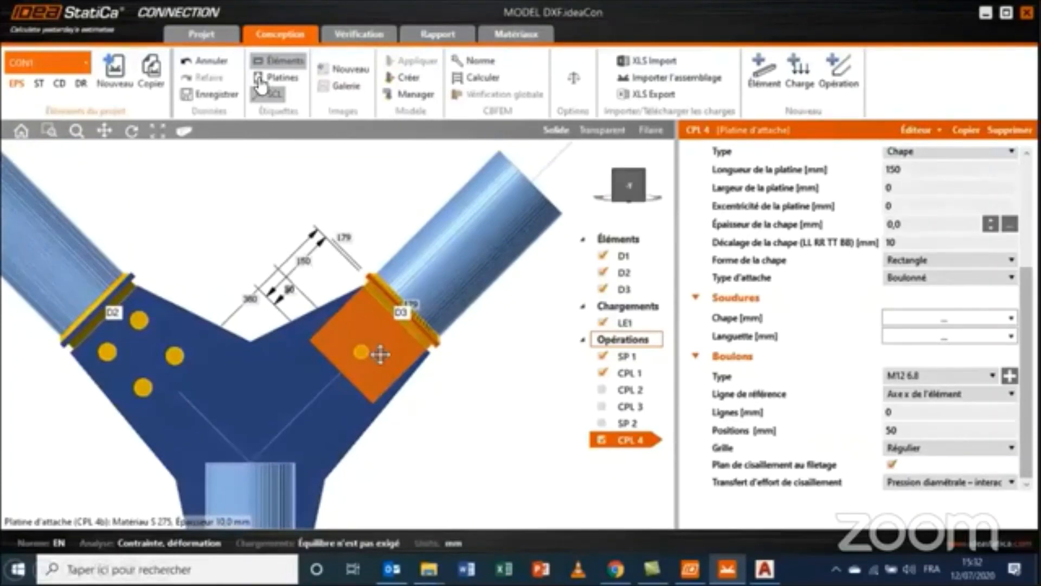
scroll(914, 275, "up", 3)
right_click_drag(307, 329, 346, 349)
left_click(905, 299)
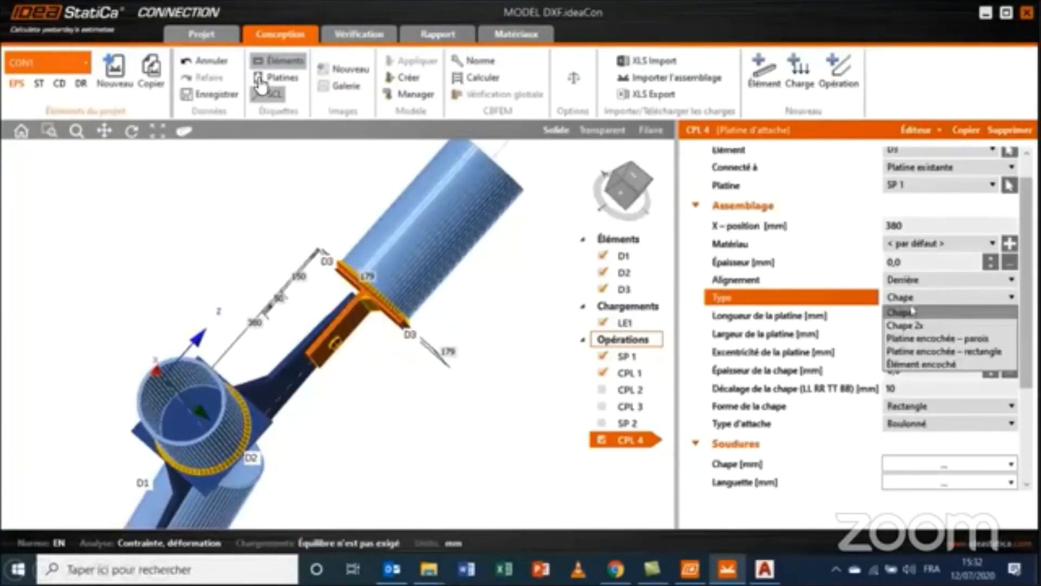
left_click(905, 325)
mouse_move(372, 319)
right_mouse_down()
mouse_move(402, 329)
mouse_move(369, 326)
mouse_move(358, 309)
mouse_move(372, 308)
right_mouse_up()
scroll(358, 309, "up", 2)
scroll(358, 307, "up", 3)
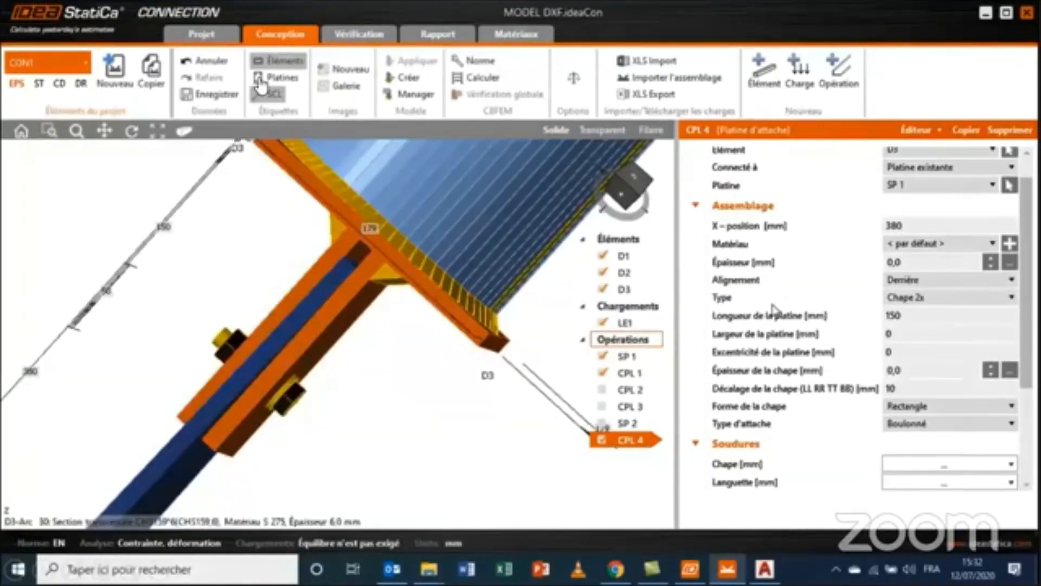
- Try the notched plate types on D3, Platine encochée – parois followed by Platine encochée – rectangle
left_click(917, 297)
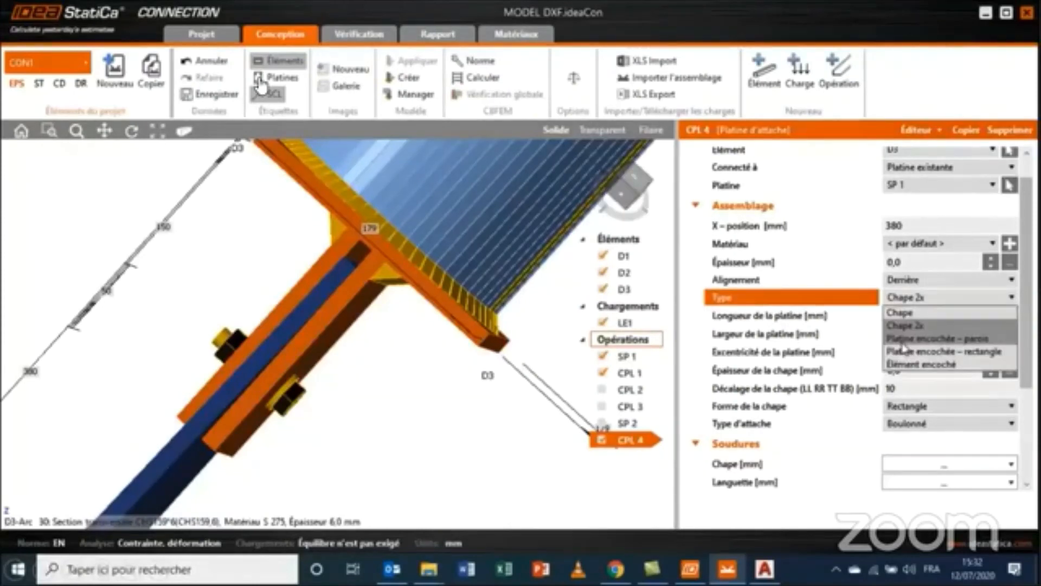
left_click(903, 339)
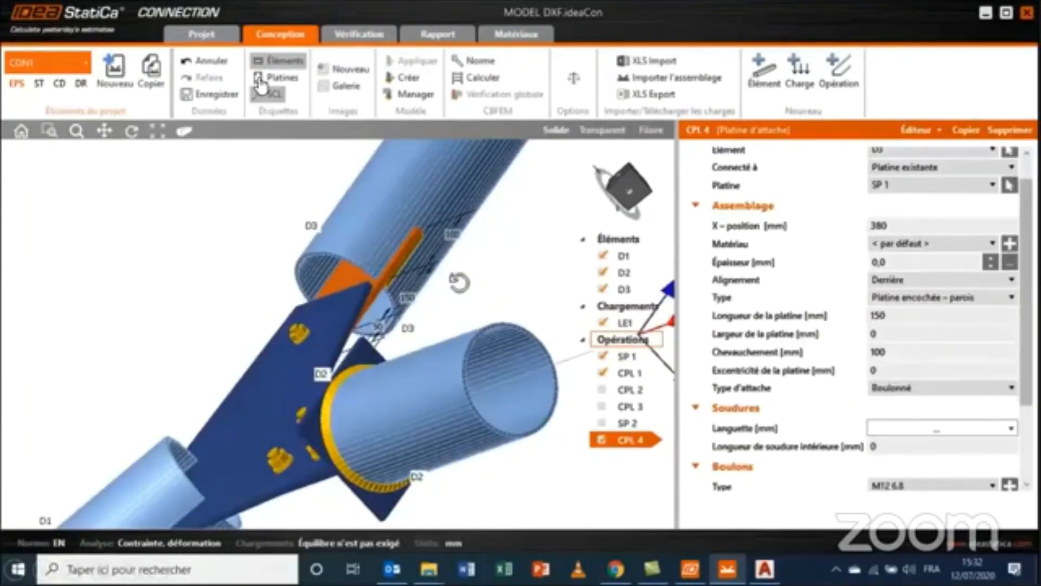
right_click_drag(459, 282, 408, 172)
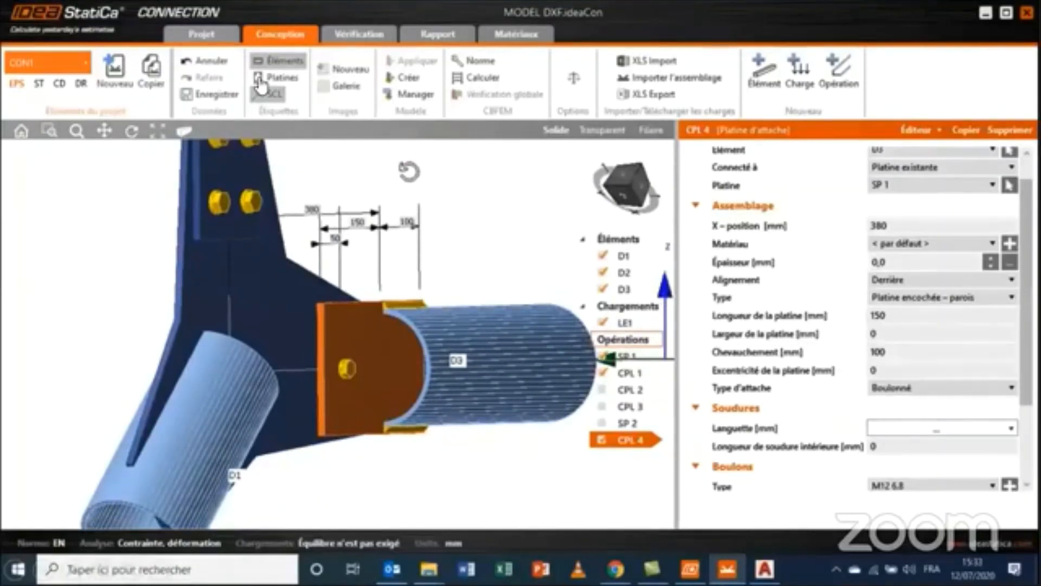
left_click(952, 298)
left_click(943, 353)
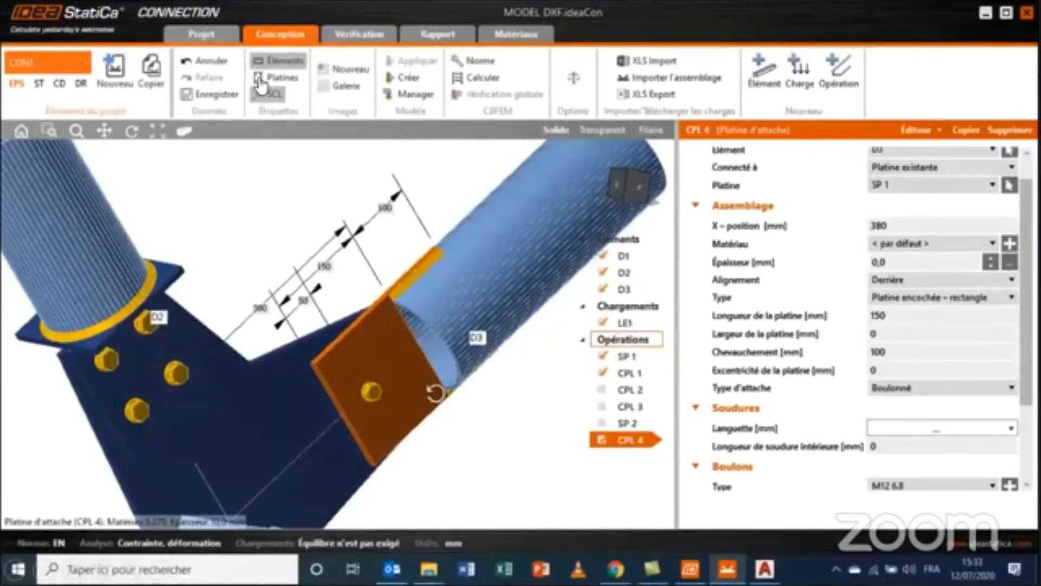
right_click_drag(435, 392, 437, 358)
- Set the D3 connection plate's type to Élément encoché
left_click(934, 298)
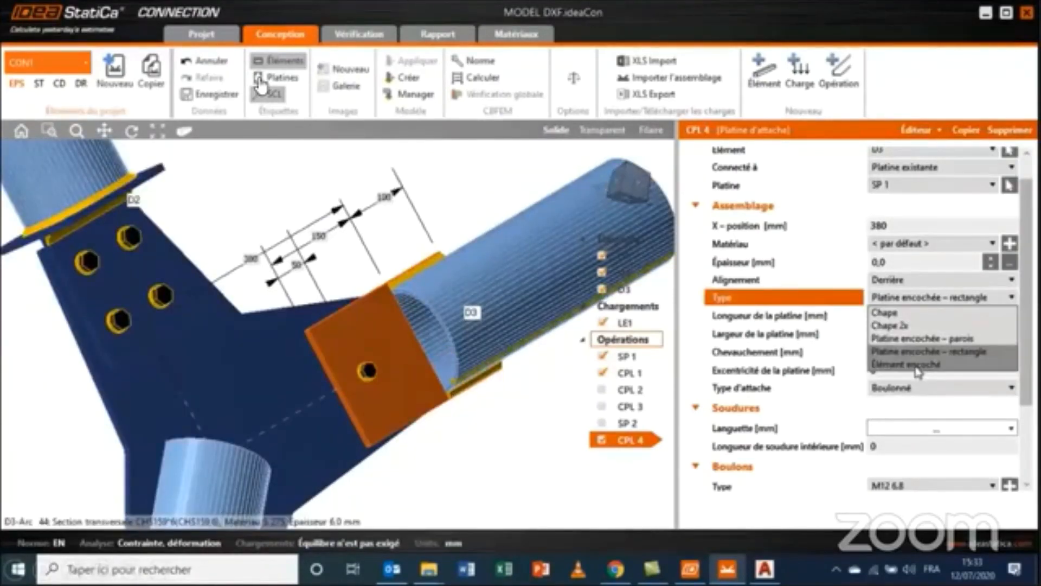
left_click(918, 364)
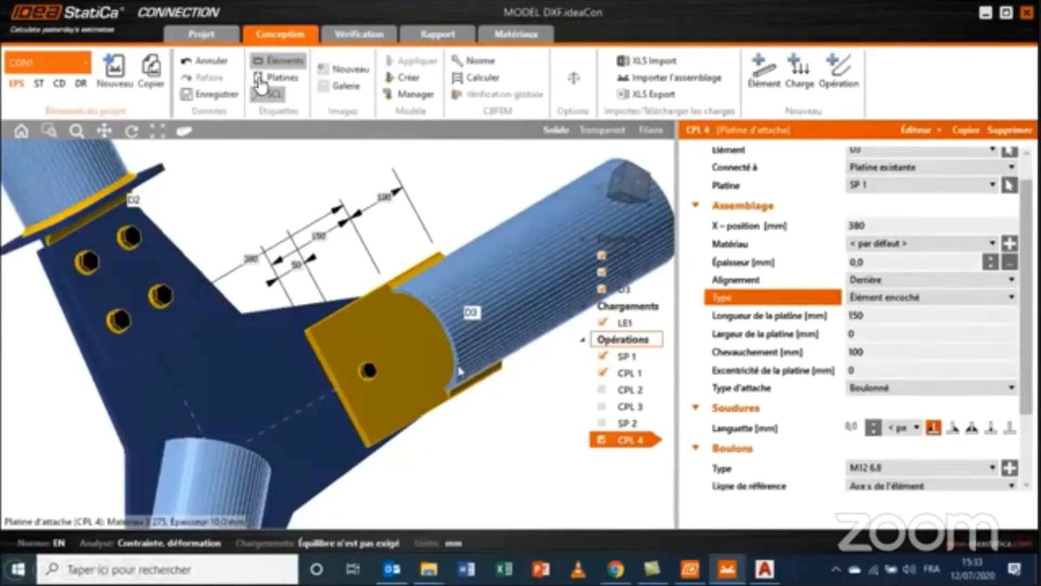
middle_click_drag(459, 371, 428, 351)
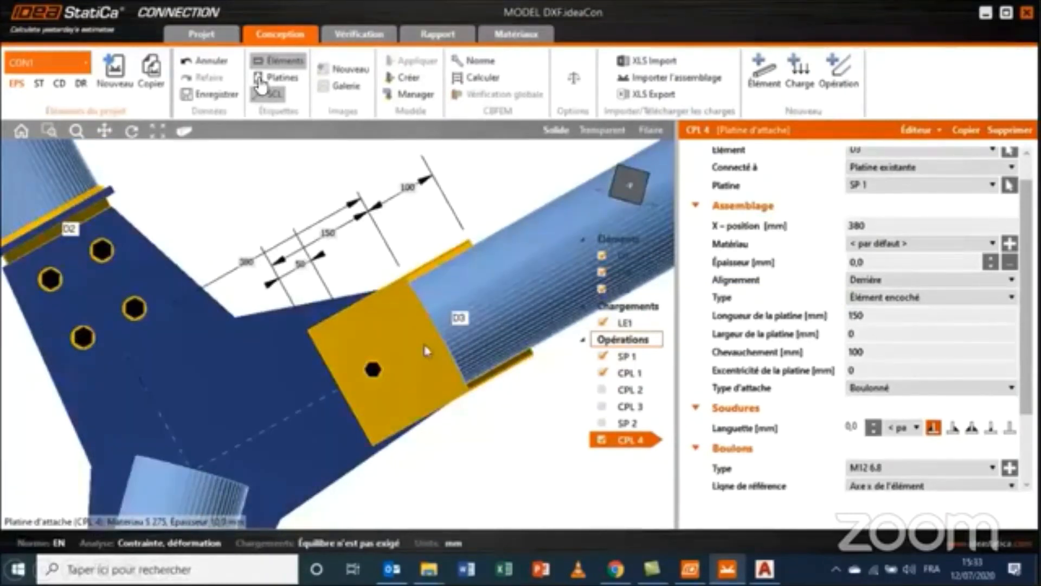
- Deactivate CPL 4, reactivate operations CPL 2 and CPL 3, and review the full three-tube joint from the front
left_click(621, 373)
left_click(611, 390)
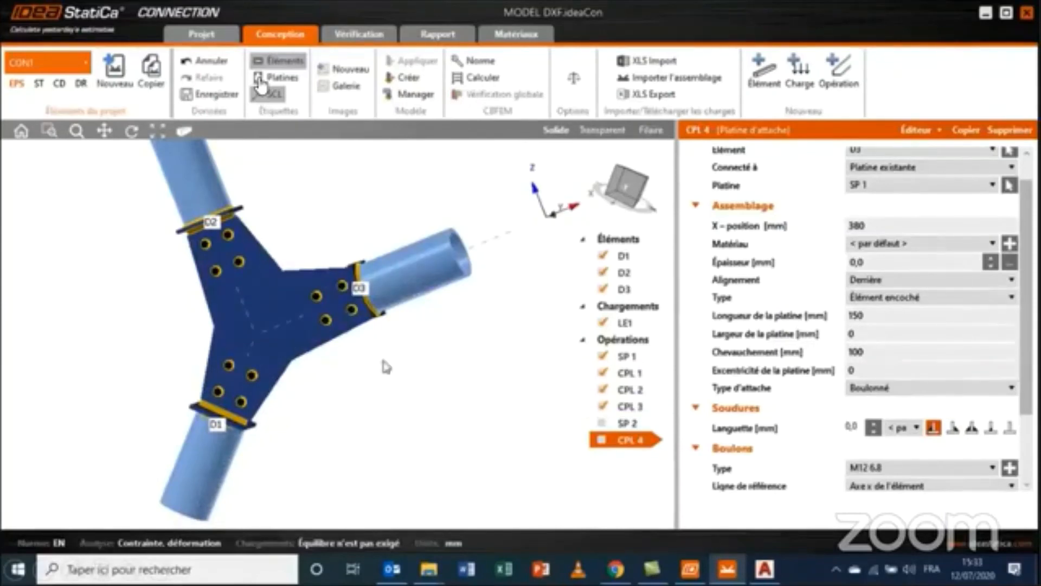
right_click_drag(235, 355, 291, 375)
middle_click_drag(290, 374, 302, 418)
right_click_drag(304, 416, 368, 397)
middle_click_drag(380, 358, 452, 305)
left_click(632, 191)
scroll(344, 297, "up", 2)
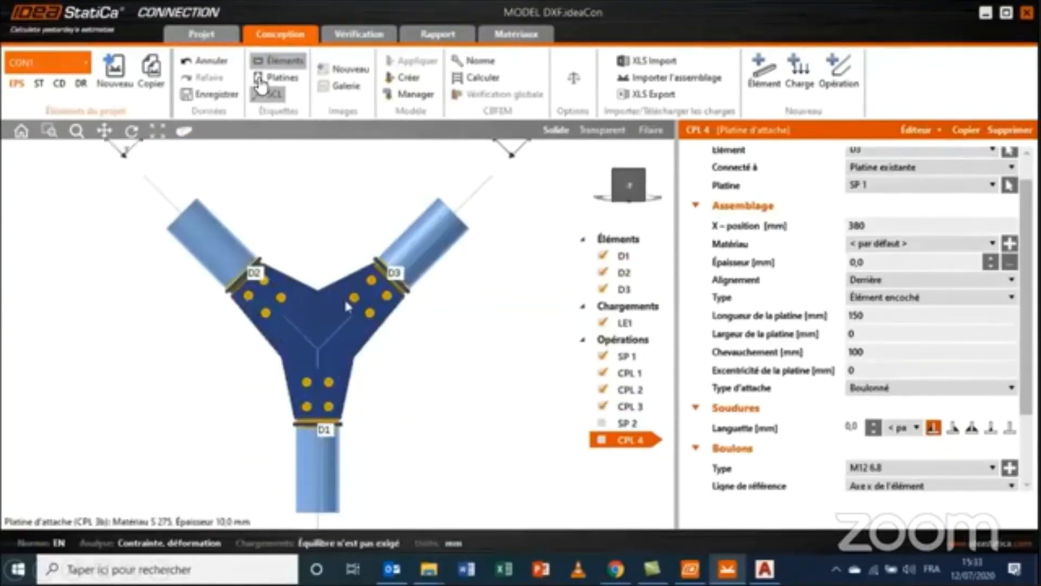
scroll(344, 297, "up", 2)
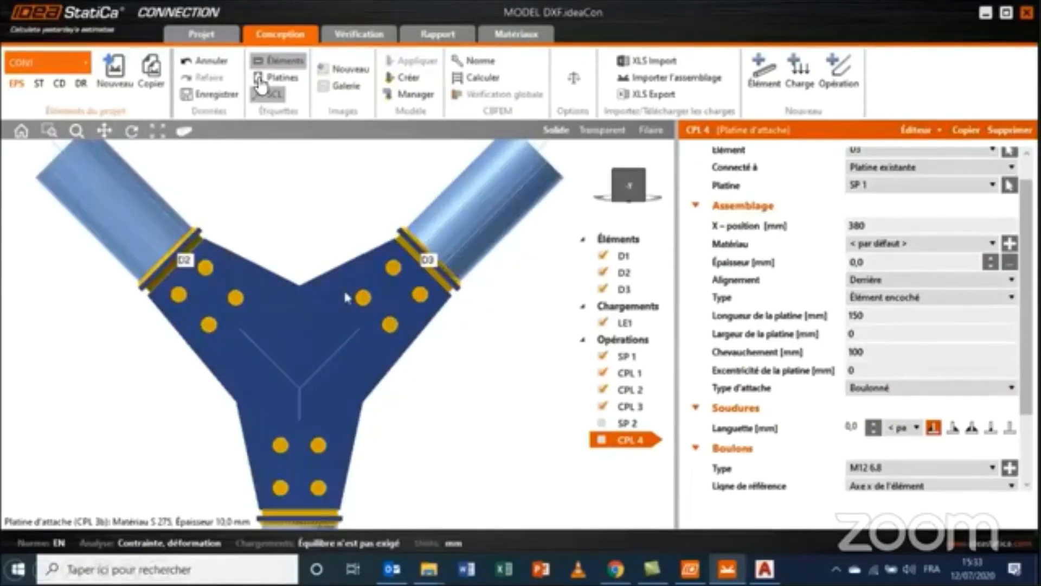
scroll(346, 295, "down", 3)
- In load case LE1, set the axial force N to 20 kN on D3, -25 kN on D2 and 30 kN on D1
left_click(626, 323)
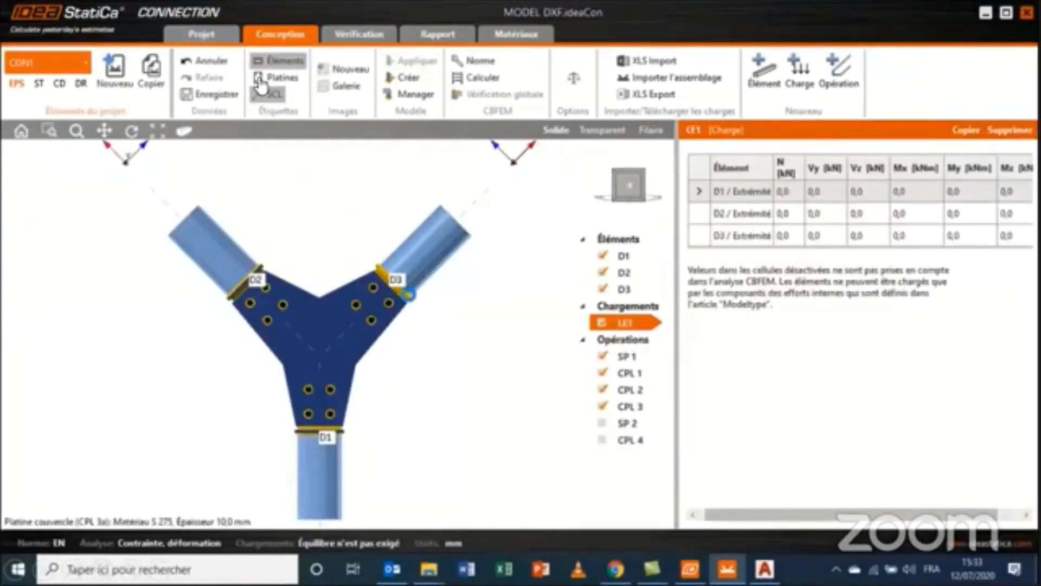
left_click(783, 234)
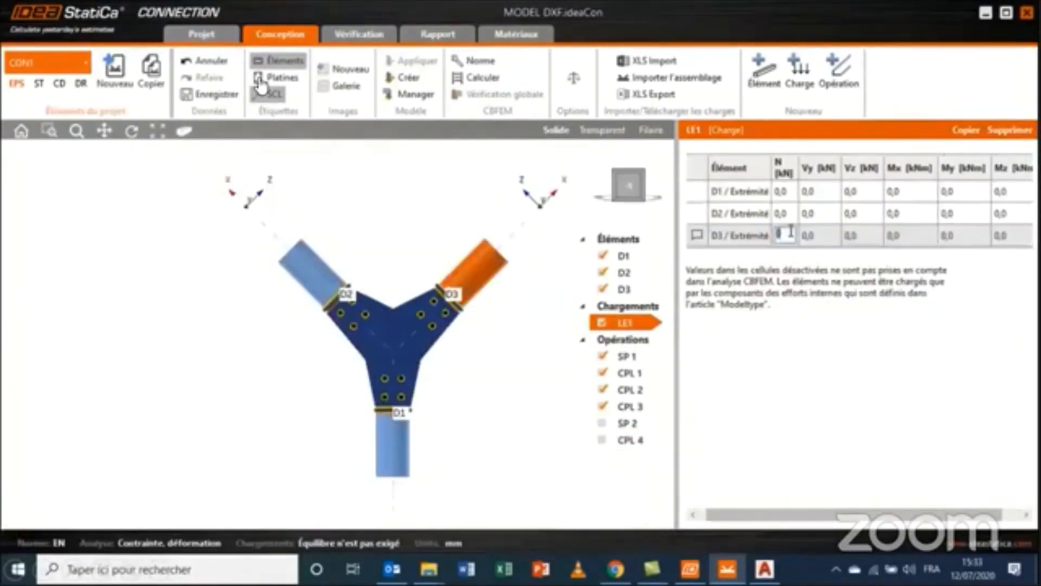
type("20")
key("Tab")
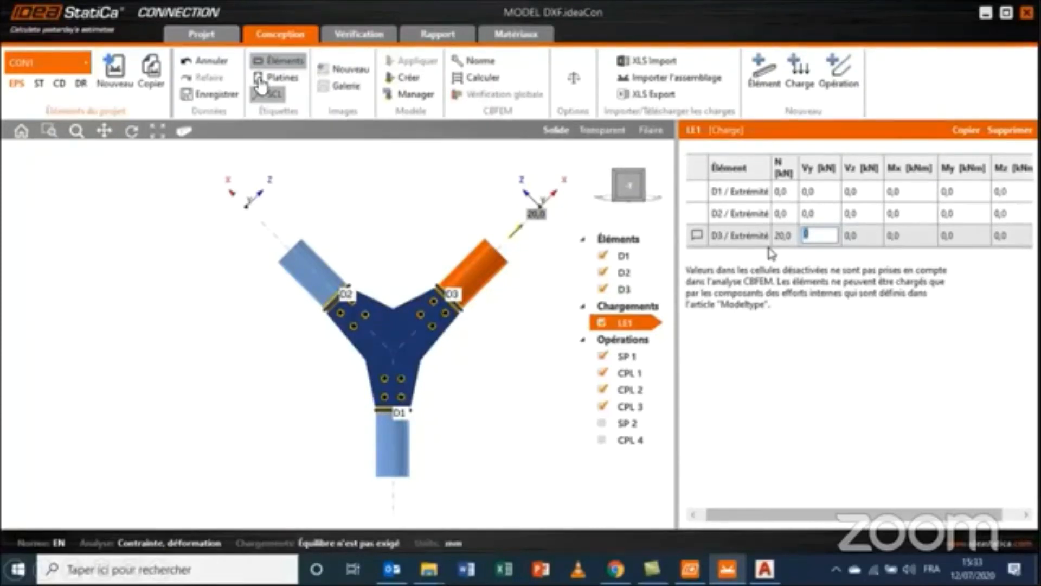
left_click(781, 214)
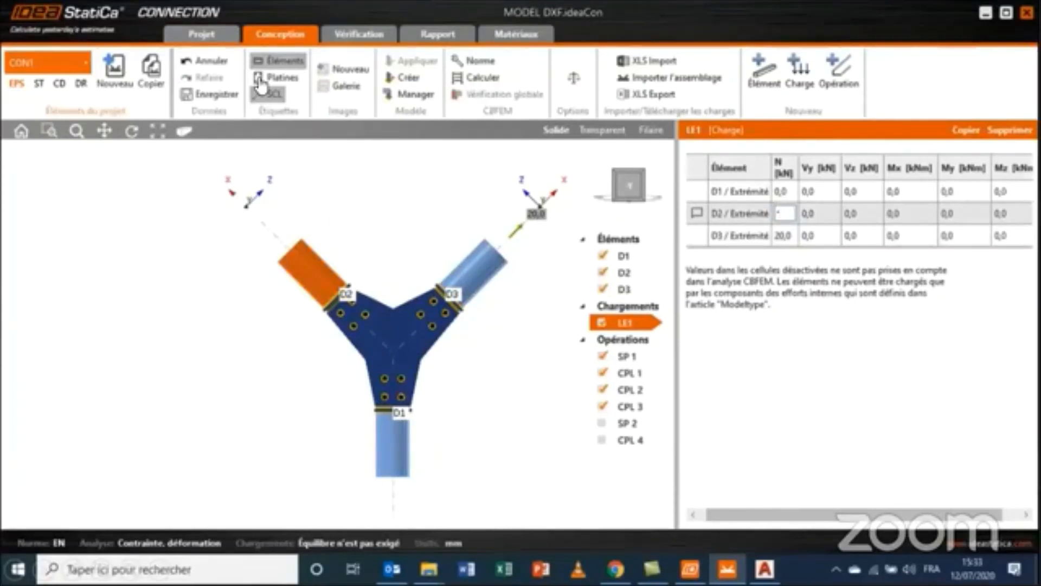
type("-25")
key("Tab")
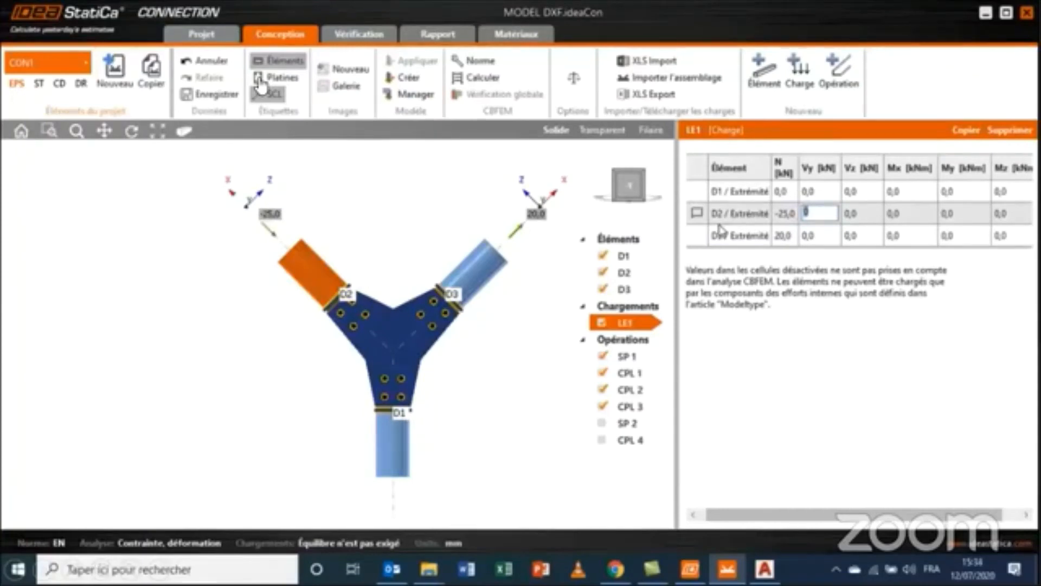
left_click(786, 192)
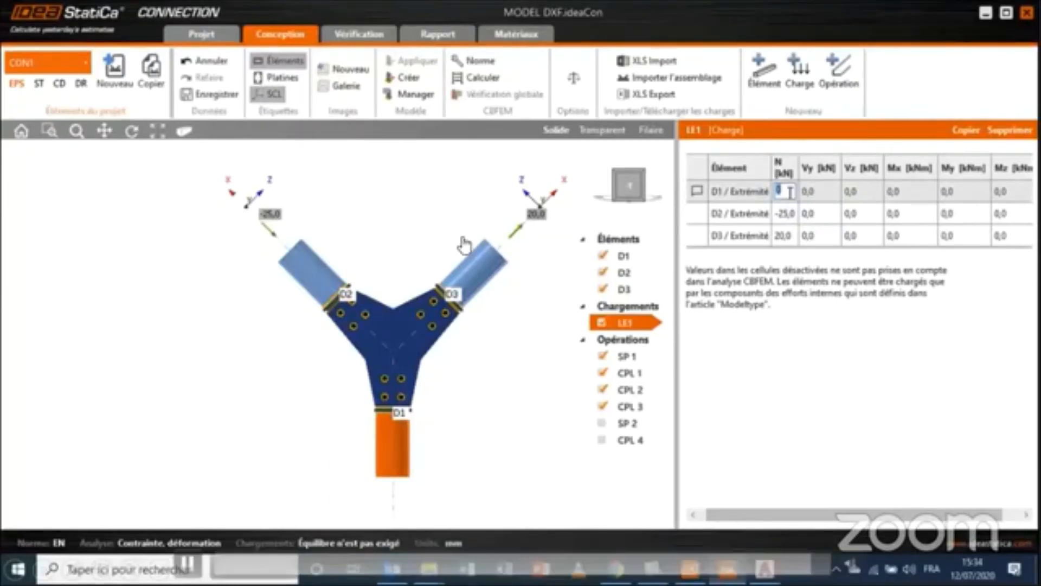
type("30")
key("Tab")
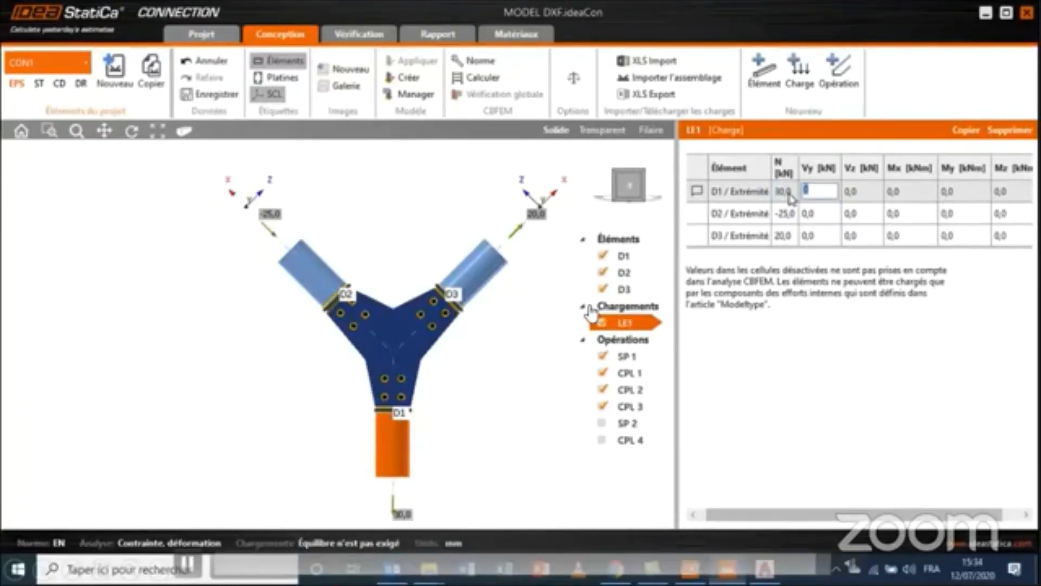
- Examine the load arrows at the tube ends and the whole gusset joint from several angles
middle_click_drag(352, 365, 329, 279)
scroll(390, 373, "up", 5)
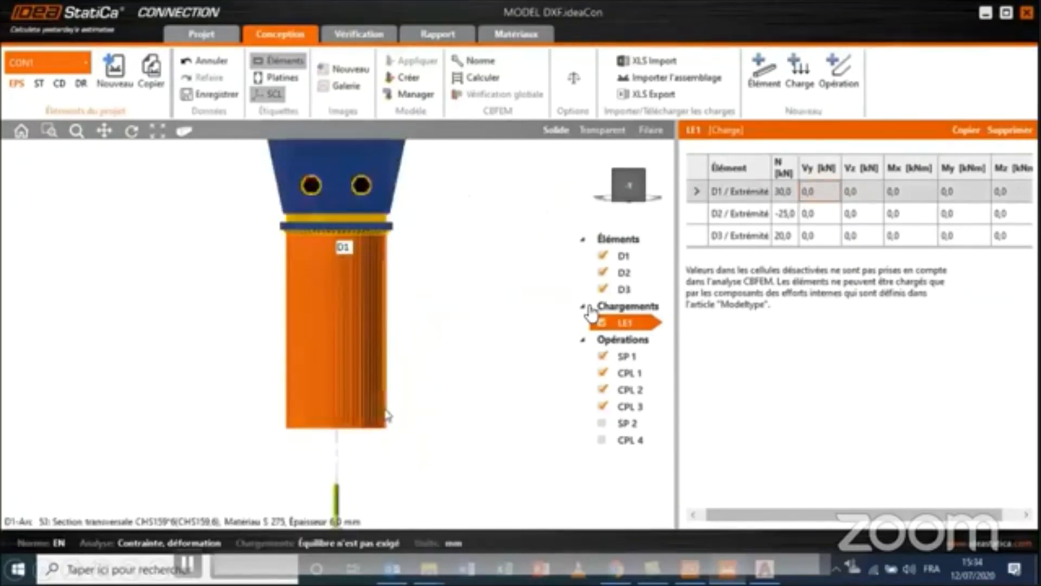
scroll(386, 415, "down", 4)
middle_click_drag(405, 337, 416, 393)
middle_click_drag(389, 356, 472, 402)
middle_click_drag(491, 347, 457, 368, "ctrl")
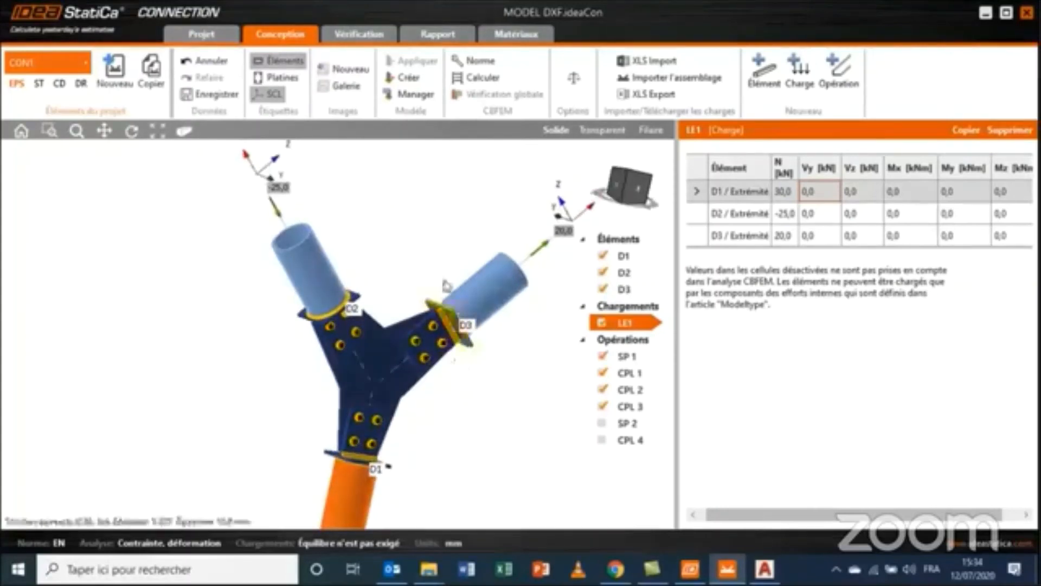
scroll(488, 363, "down", 5)
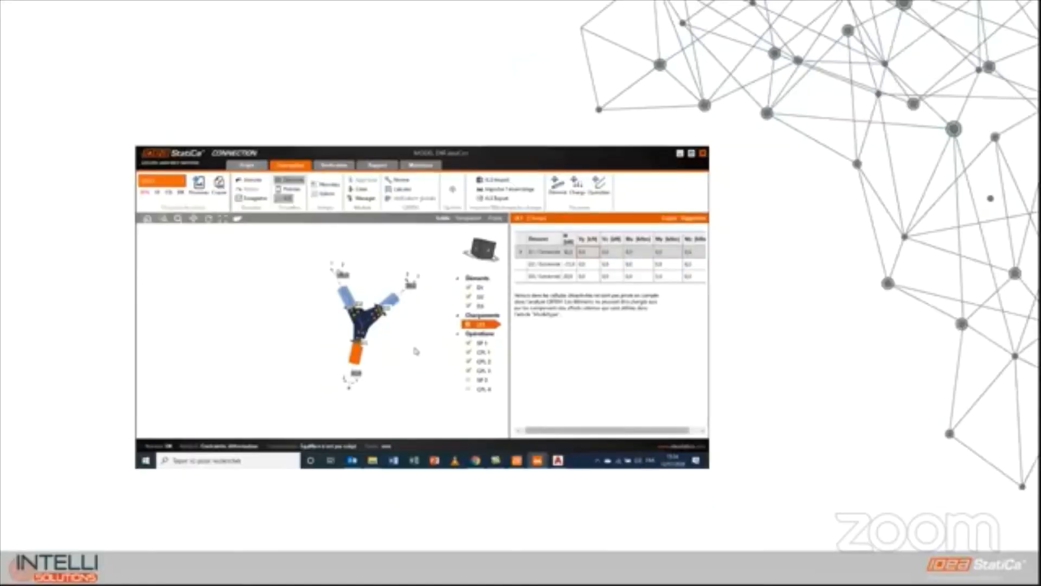